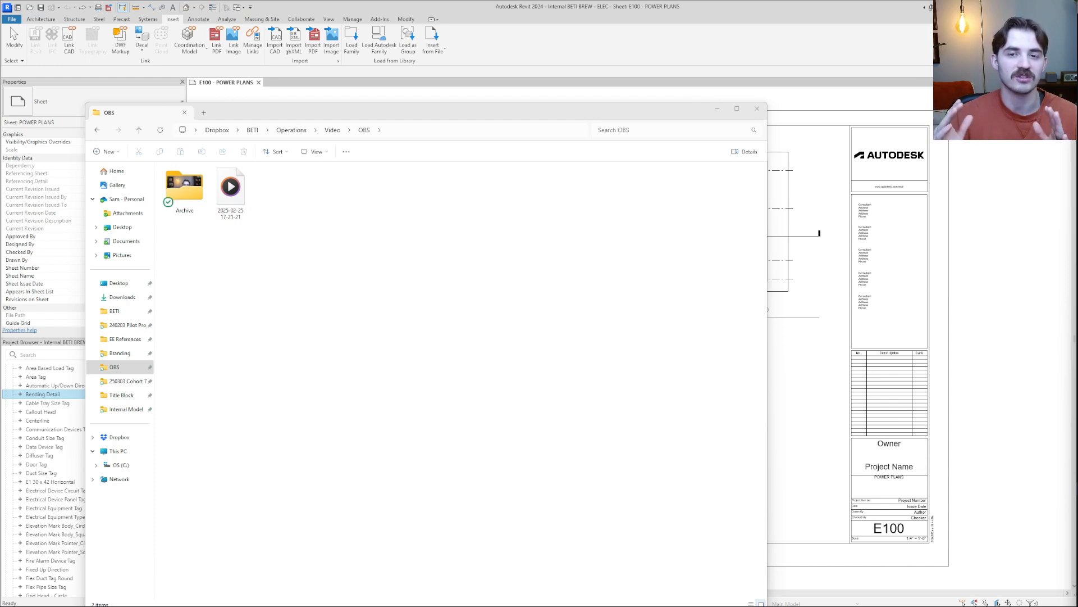
Return to the Revit sheet and load the Title Block - BETI family into the project
left_click(990, 468)
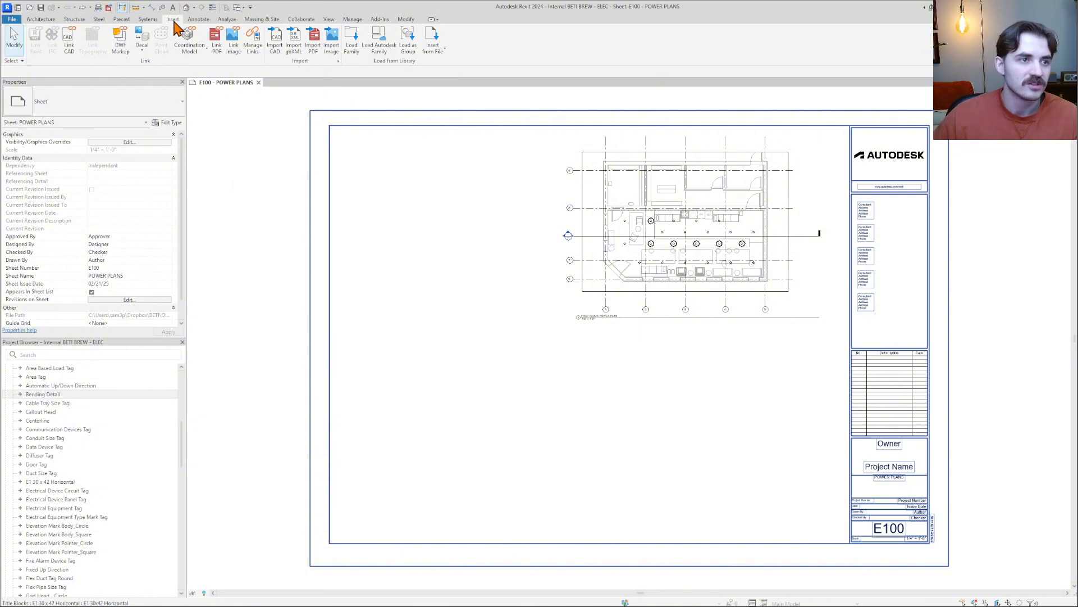
left_click(349, 42)
left_click_drag(382, 66, 424, 59)
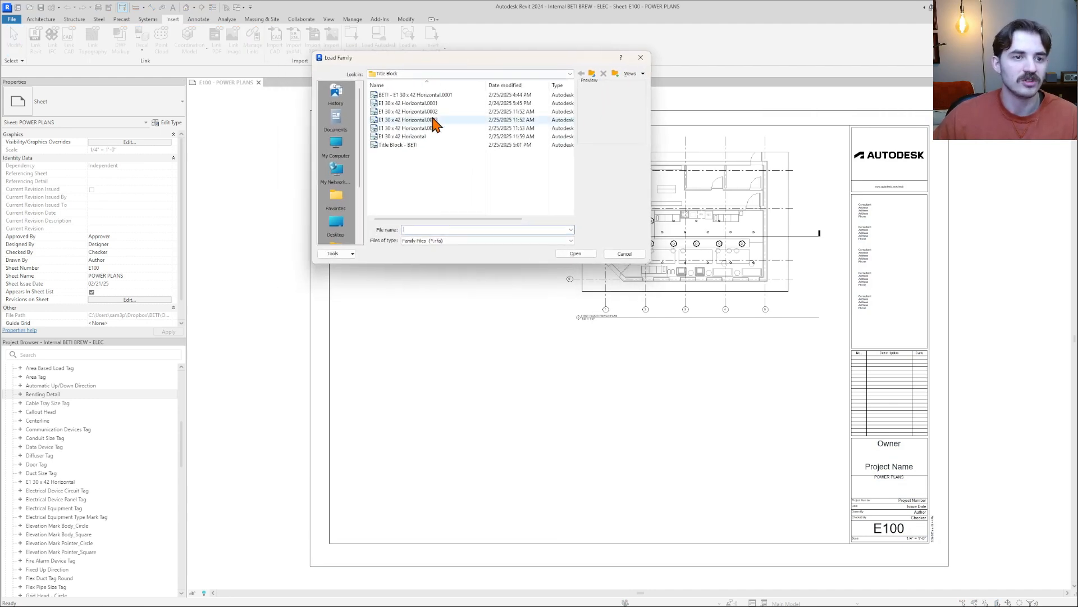
left_click(398, 145)
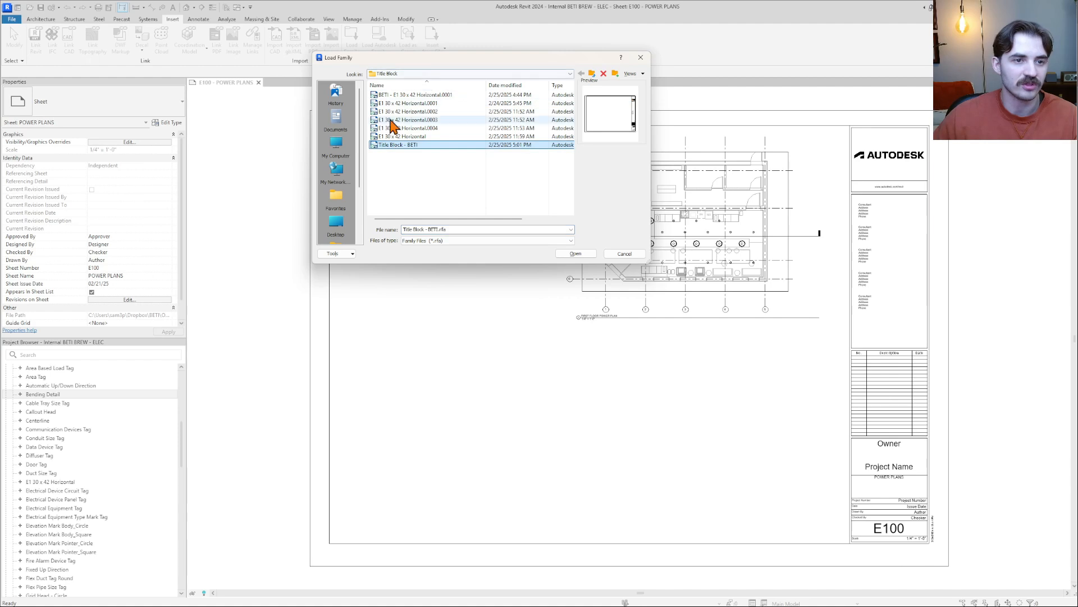
left_click(586, 256)
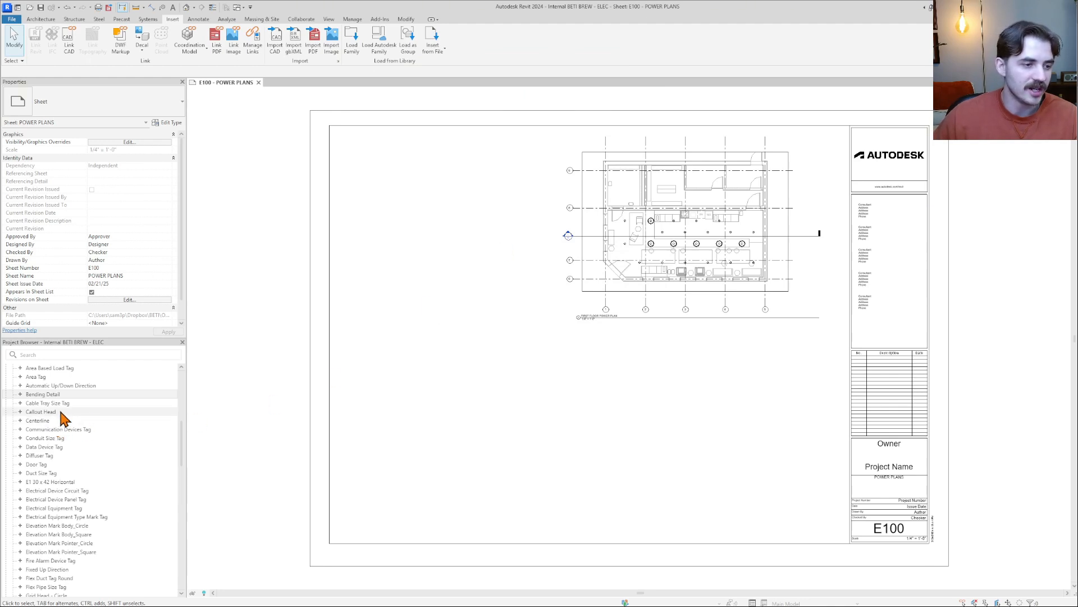
Place a Title Block - BETI, E1 30x42 Horizontal, on sheet E100 beside the existing title block
scroll(56, 426, "up", 4)
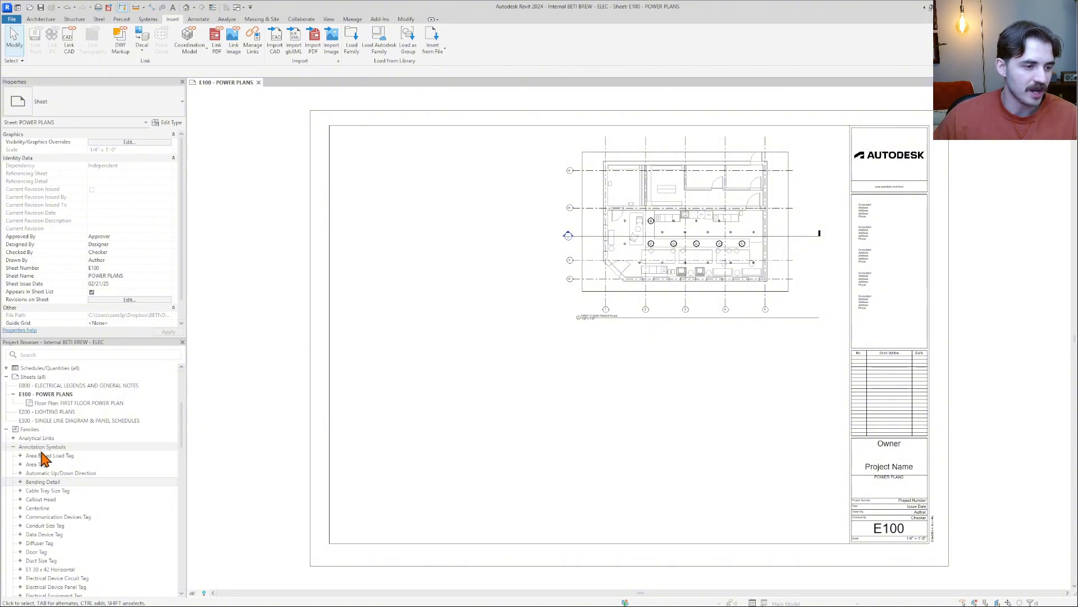
scroll(46, 467, "down", 10)
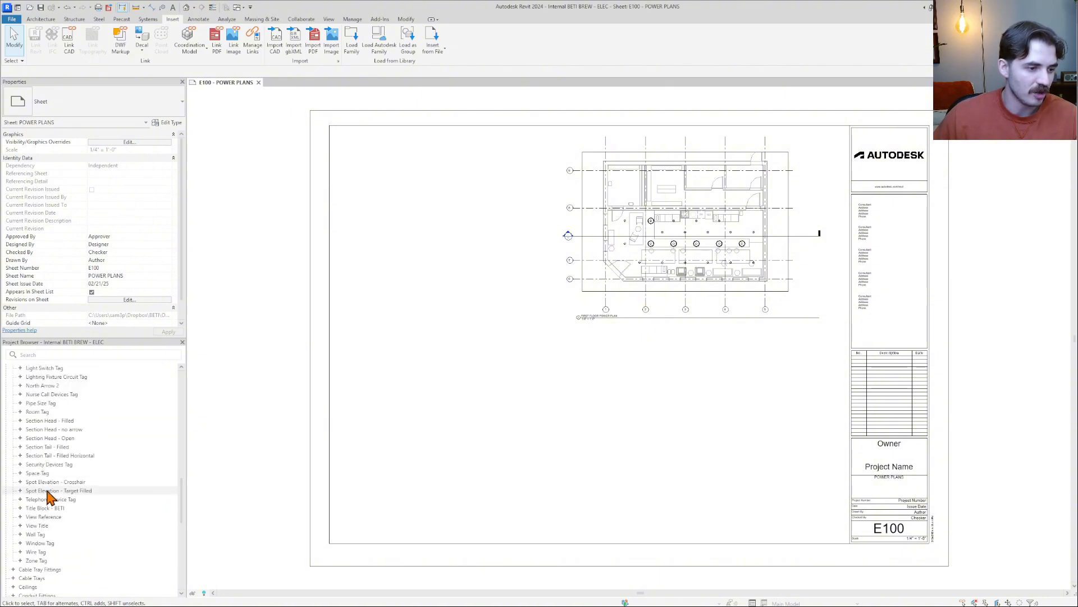
left_click(20, 508)
left_click(55, 517)
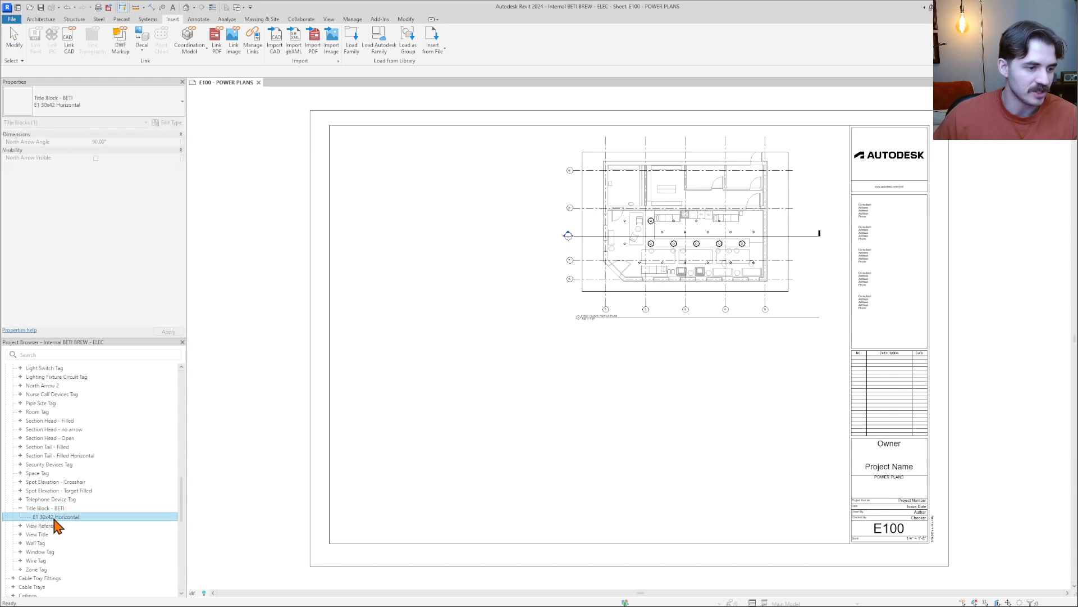
left_click_drag(56, 527, 734, 397)
scroll(730, 397, "down", 4)
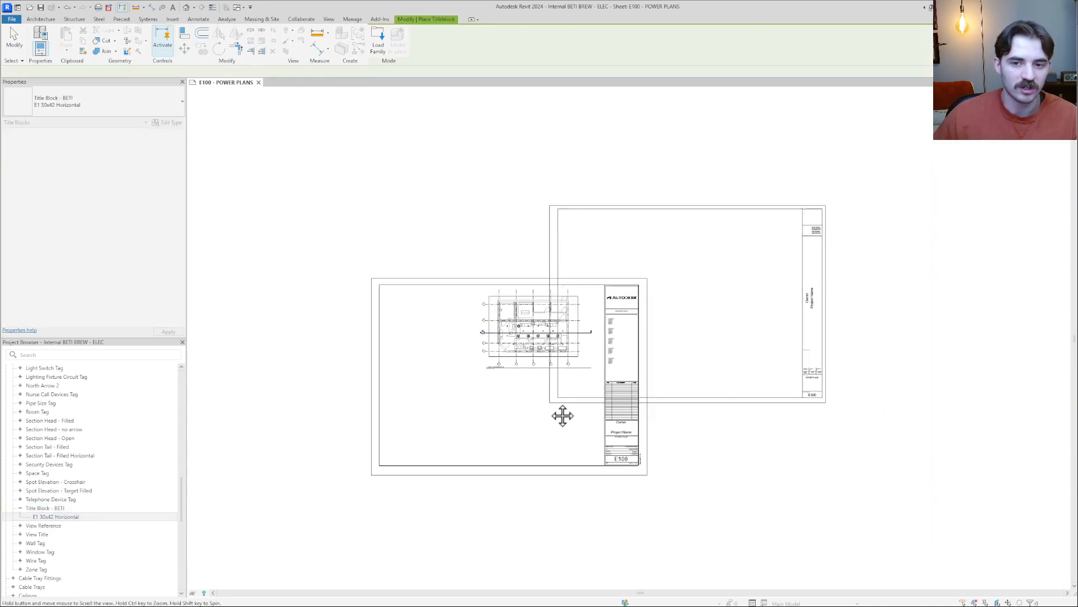
left_click(736, 370)
key("Escape")
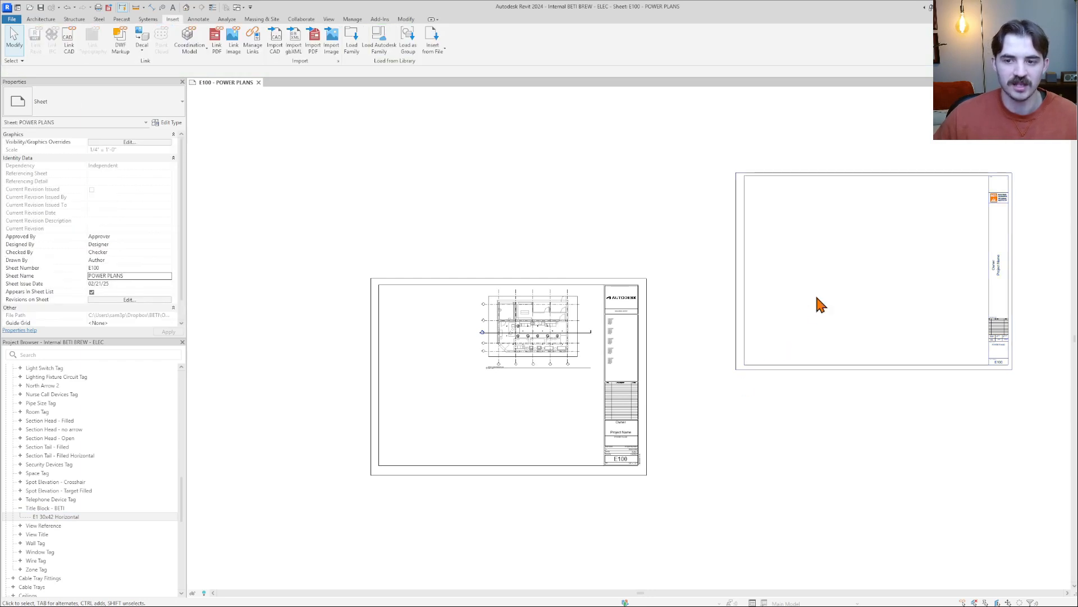
Delete the extra BETI title block placed beside the original one
middle_click_drag(818, 304, 695, 332)
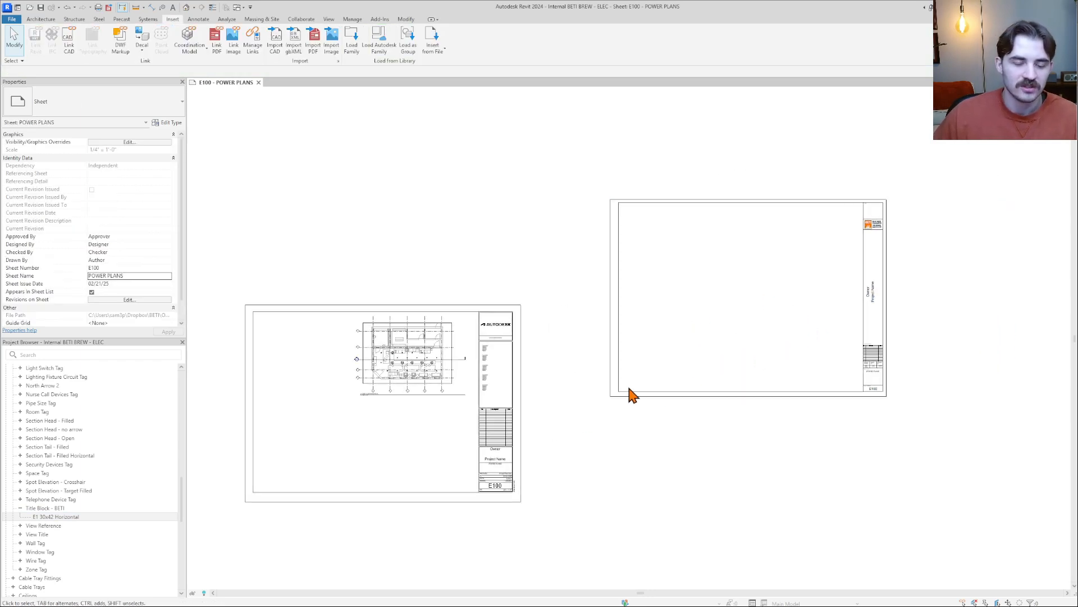
middle_click_drag(630, 392, 717, 344)
left_click(717, 344)
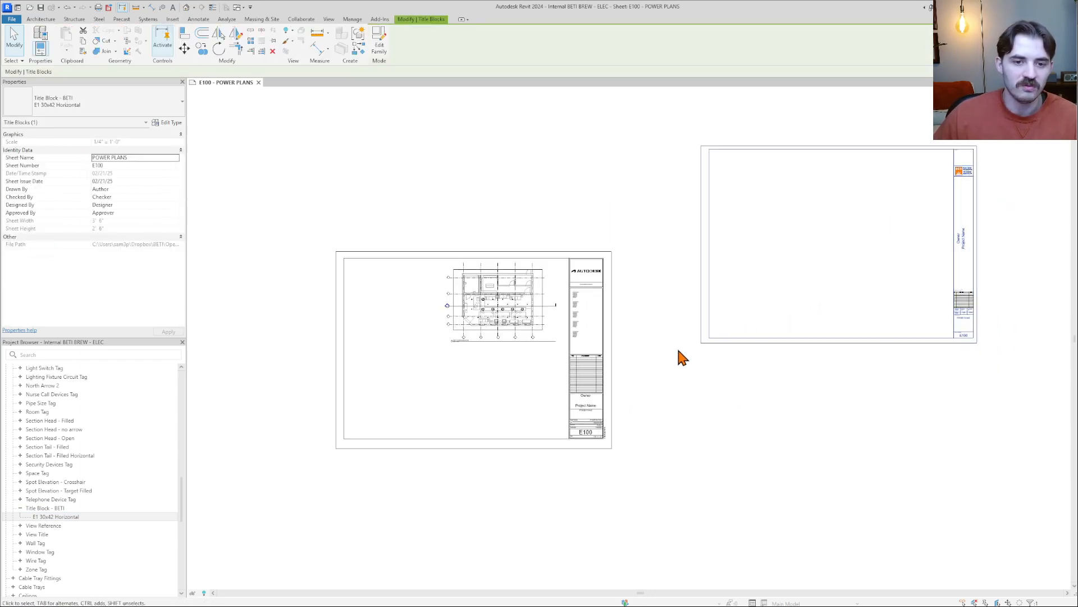
left_click(764, 344)
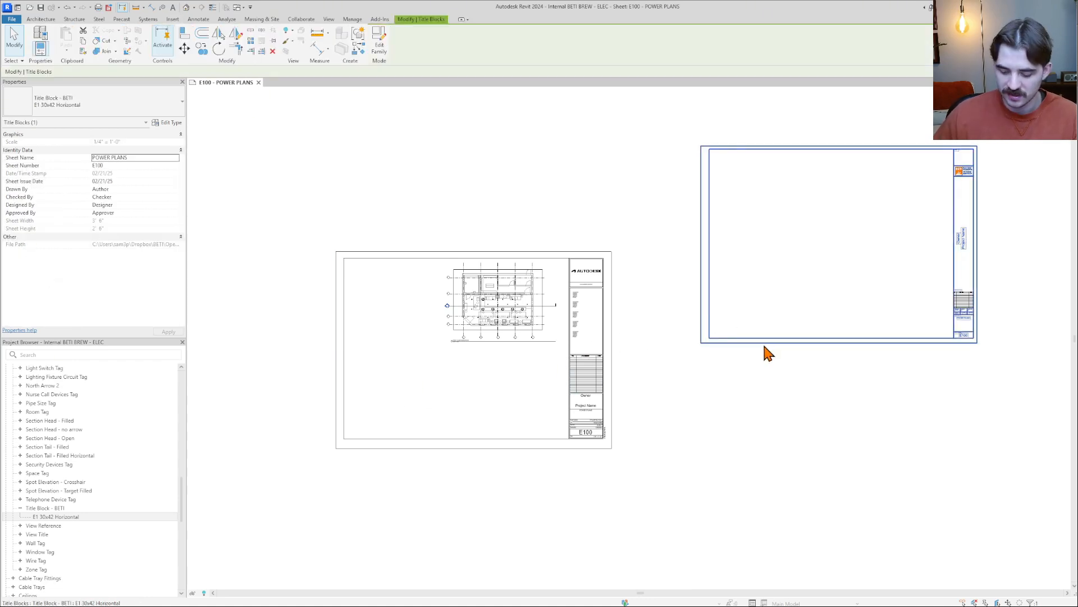
key("Delete")
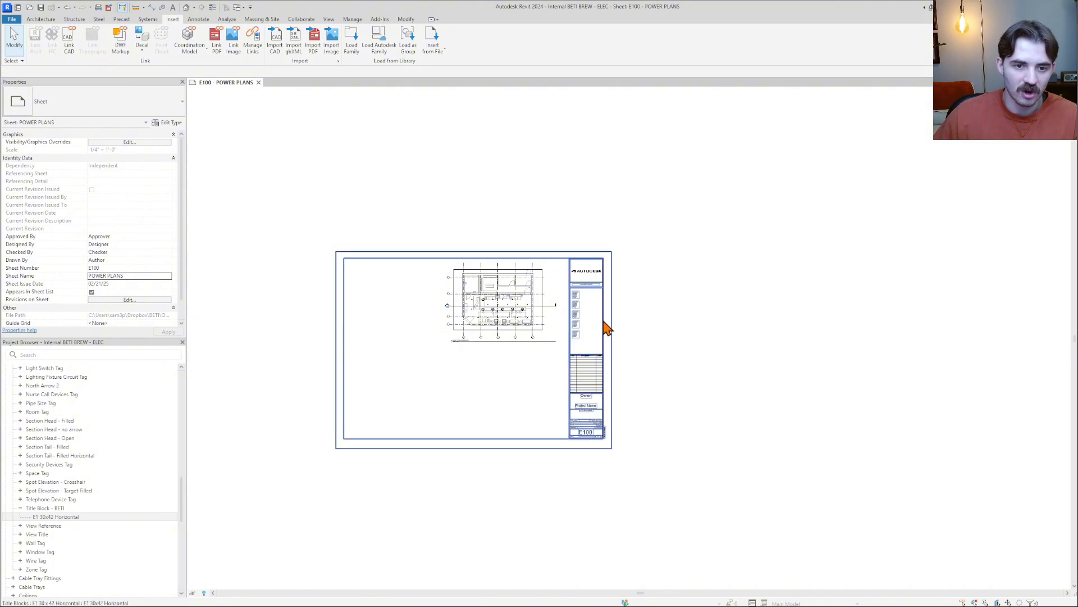
Change the type of sheet E100's existing title block to Title Block - BETI, E1 30x42 Horizontal
left_click(608, 329)
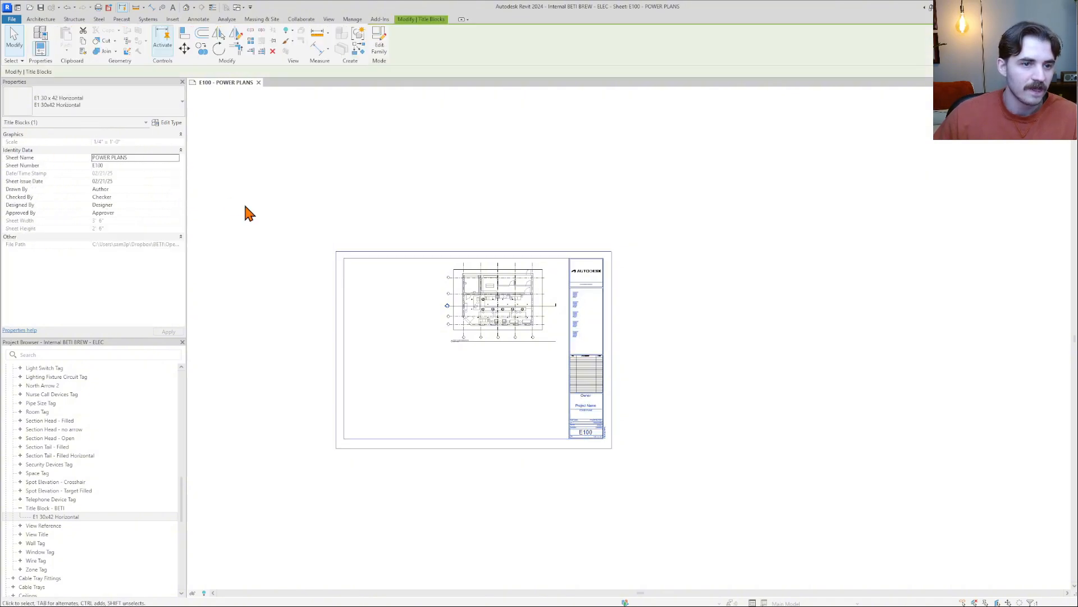
scroll(317, 241, "up", 2)
key("z")
key("f")
left_click(106, 103)
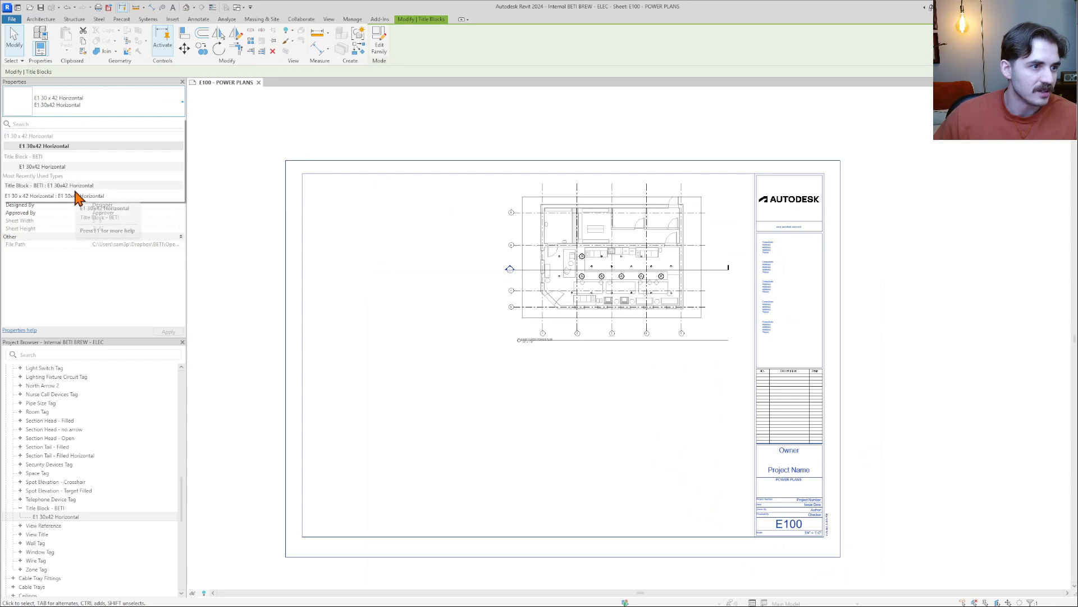
left_click(49, 167)
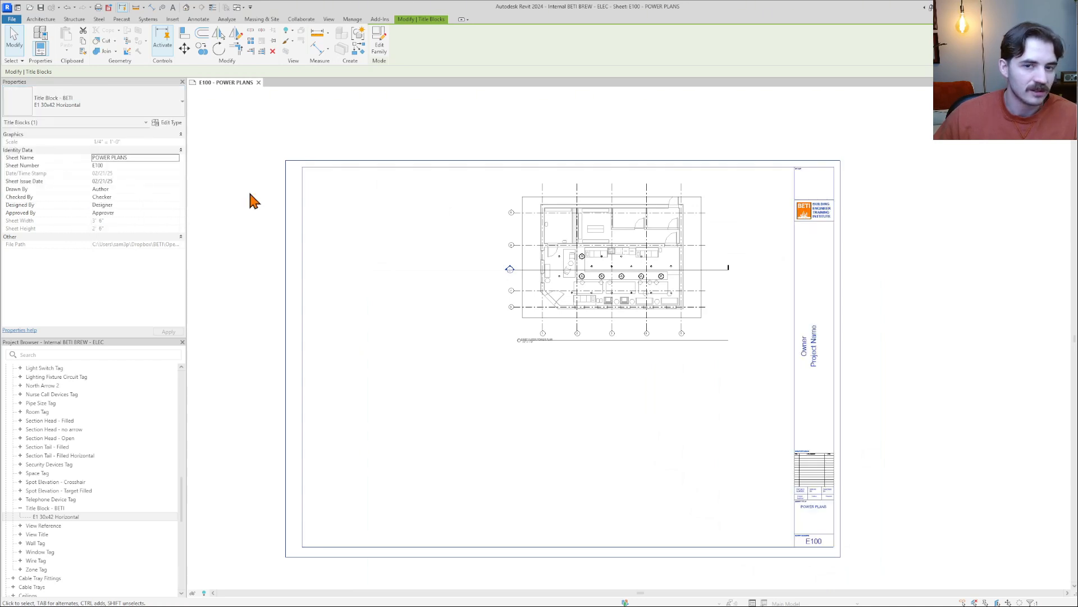
key("Escape")
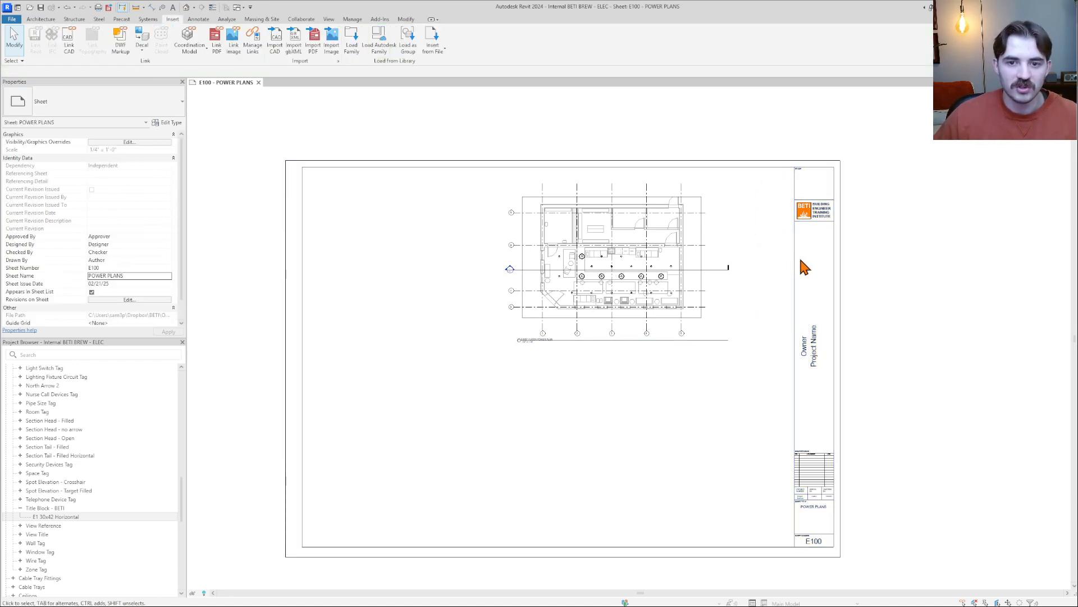
Undo and redo the title block type change on sheet E100 to compare the two layouts
scroll(798, 201, "up", 1)
scroll(797, 201, "up", 2)
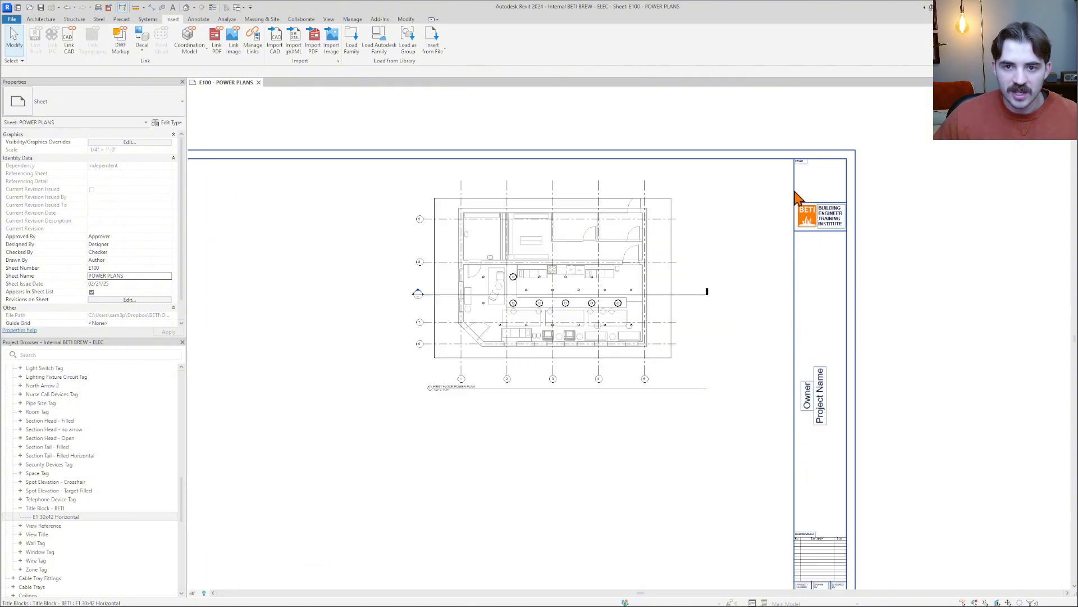
scroll(803, 217, "down", 3)
key("ctrl+z")
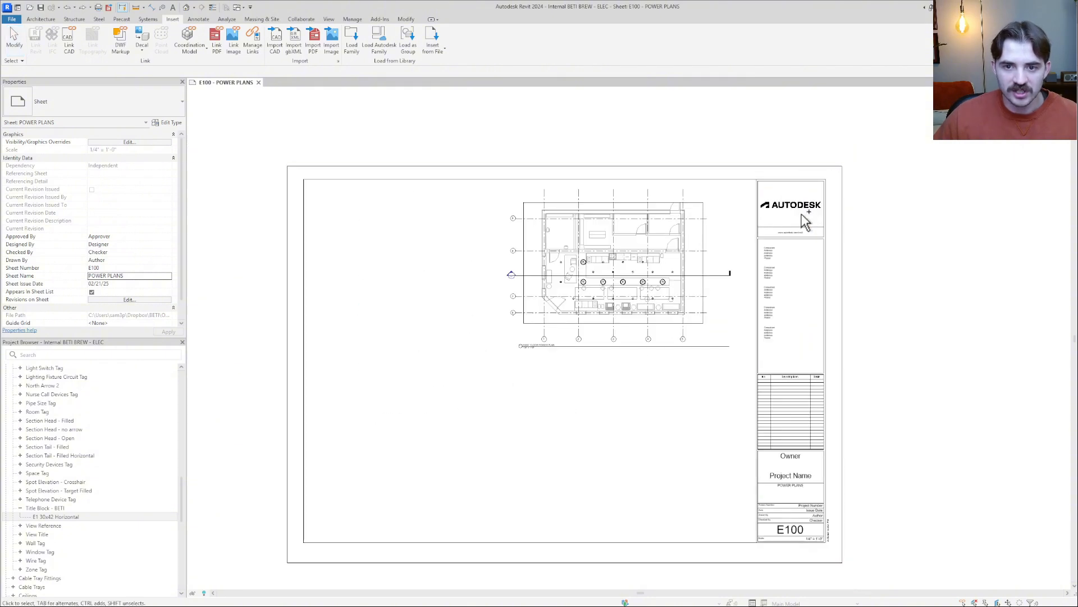
left_click(84, 7)
left_click(655, 252)
key("Escape")
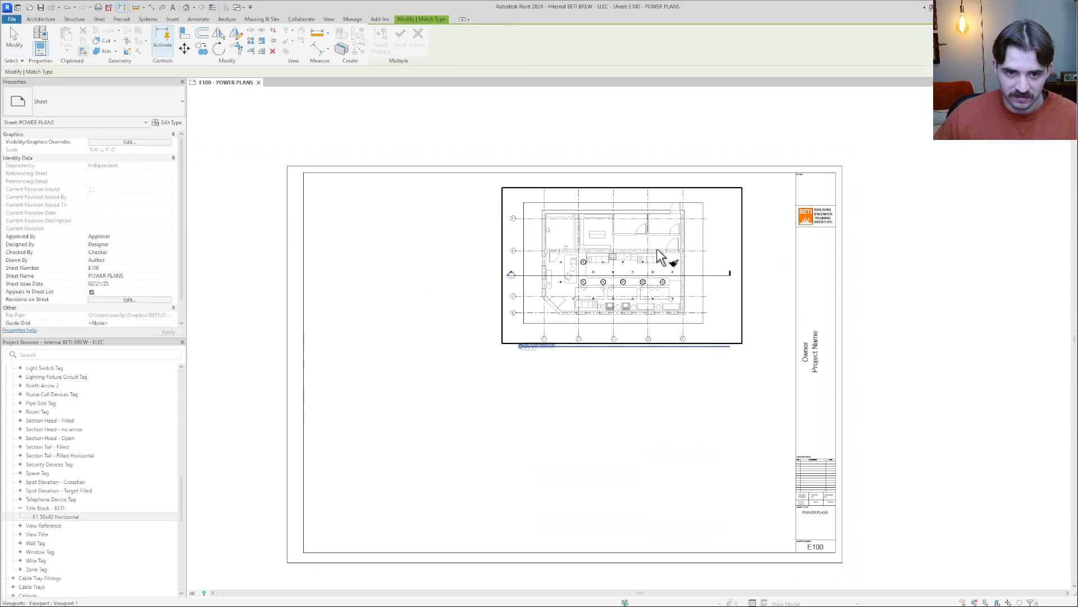
key("m")
key("a")
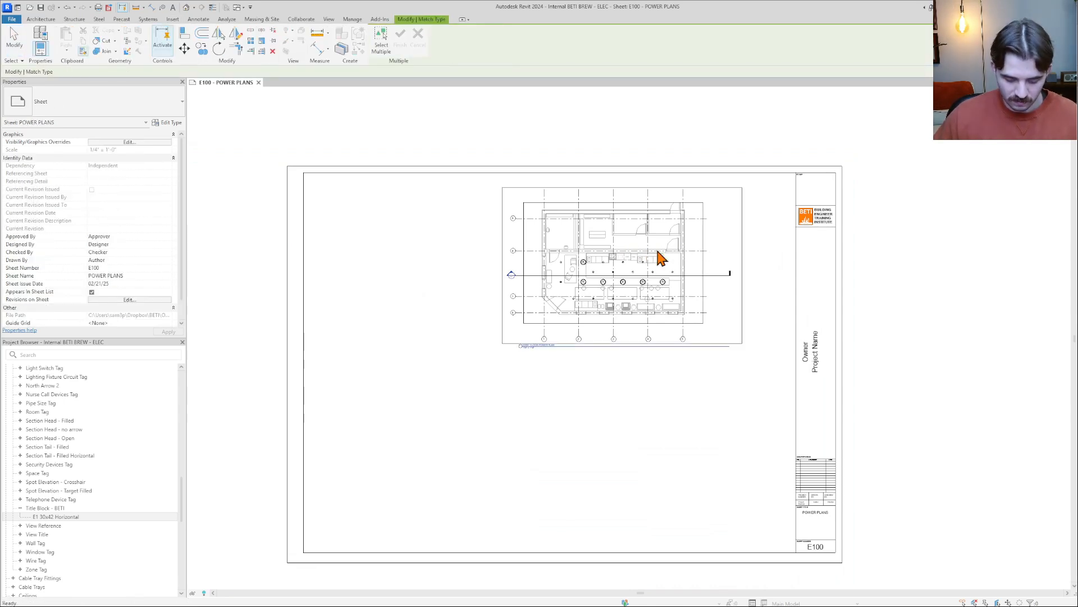
key("Escape")
Try other positions for the first floor power plan viewport, and undo both the moves and the title block type change
left_click_drag(621, 272, 426, 260)
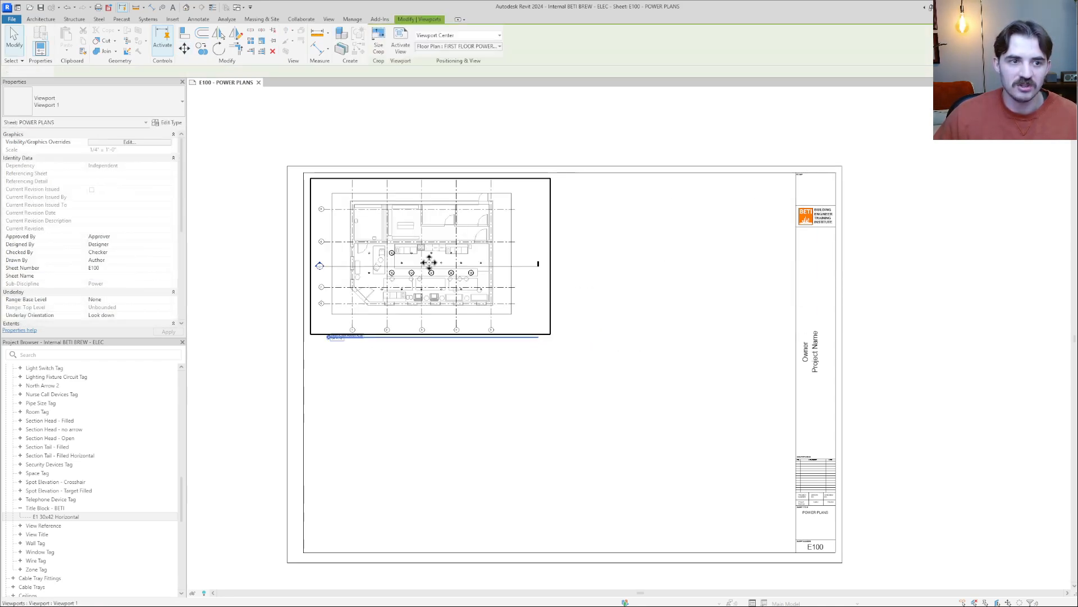
key("Escape")
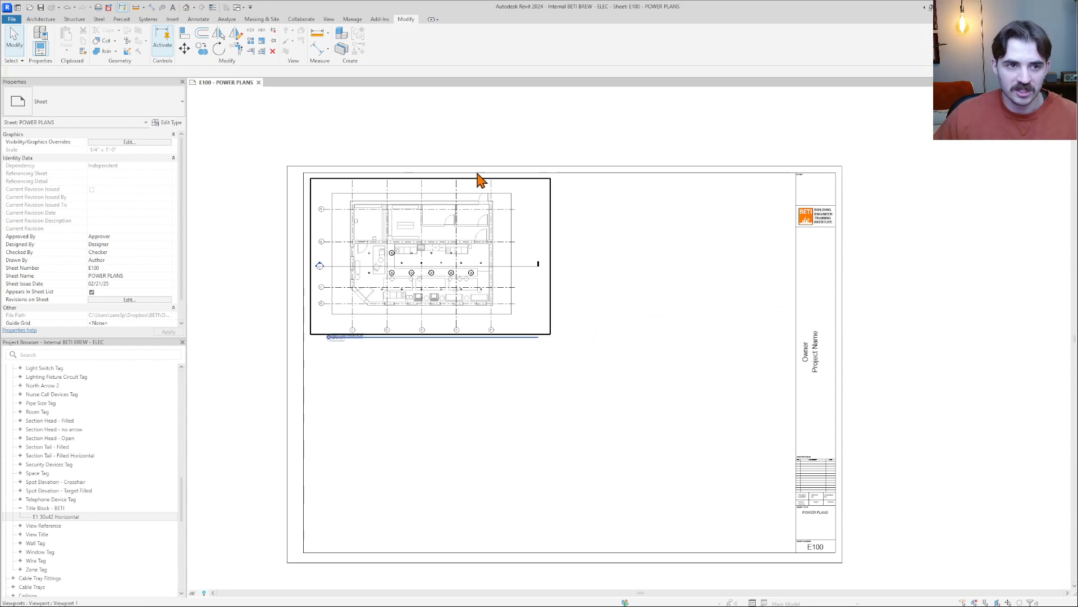
left_click(66, 8)
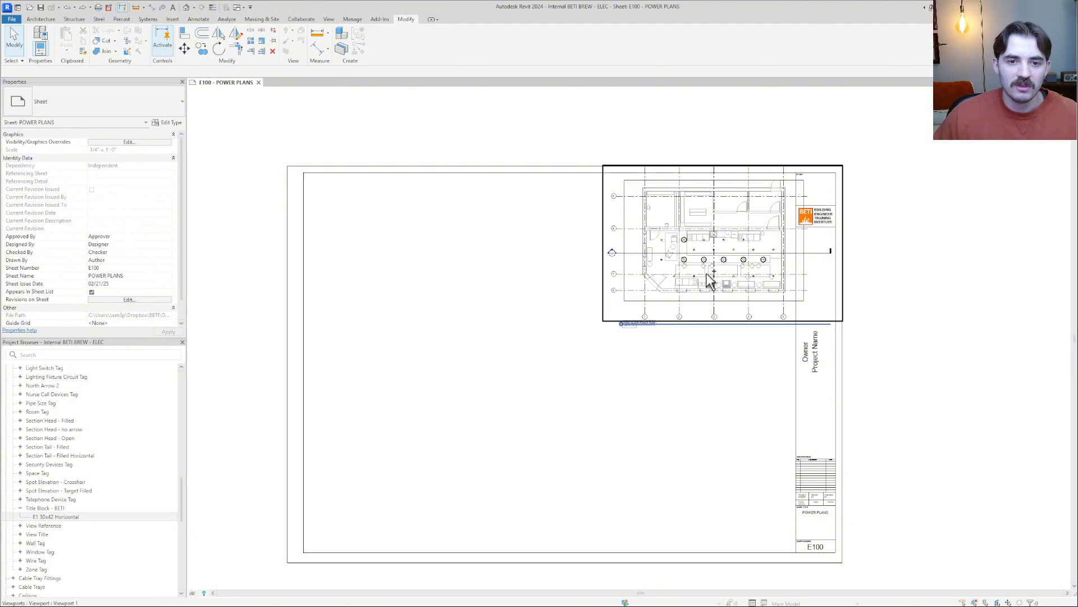
key("ctrl+z")
key("ctrl+z")
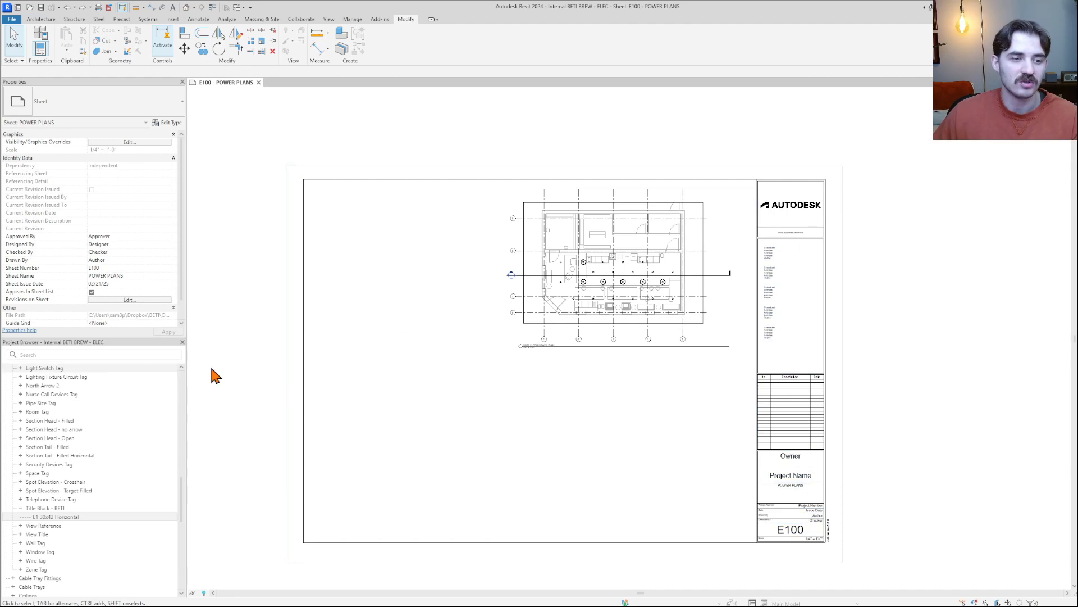
Change all instances of the E1 30 x 42 Horizontal title block in the entire project to Title Block - BETI, E1 30x42 Horizontal
scroll(845, 240, "up", 3)
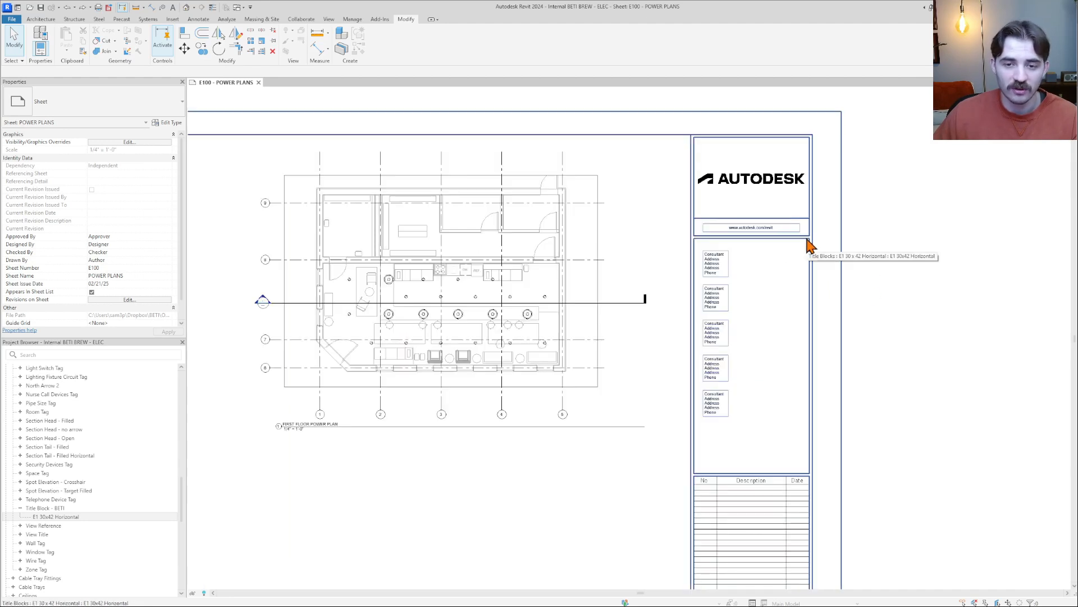
left_click(808, 245)
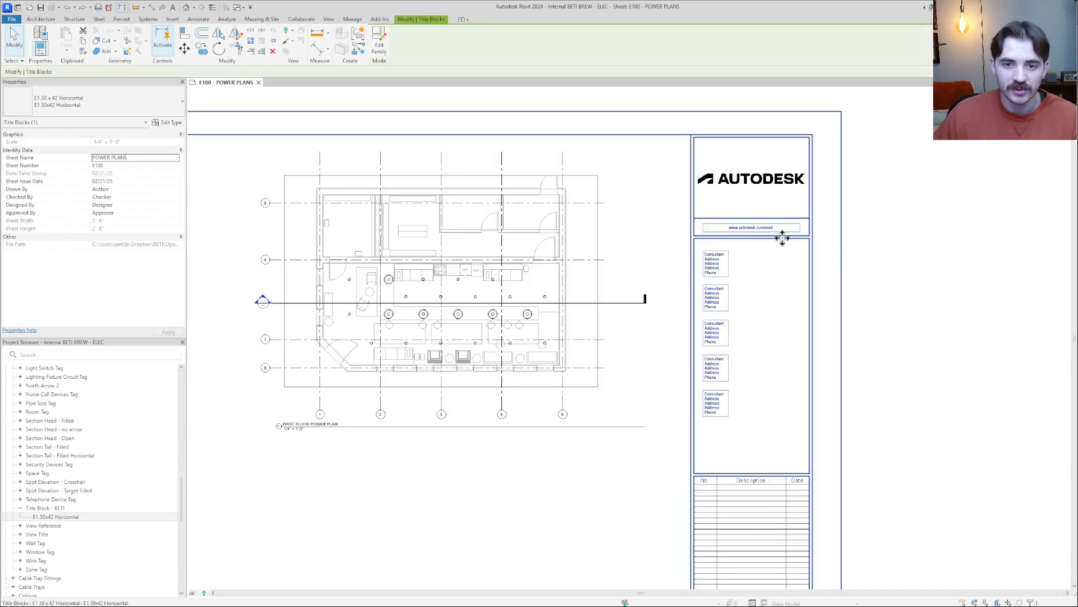
right_click(783, 238)
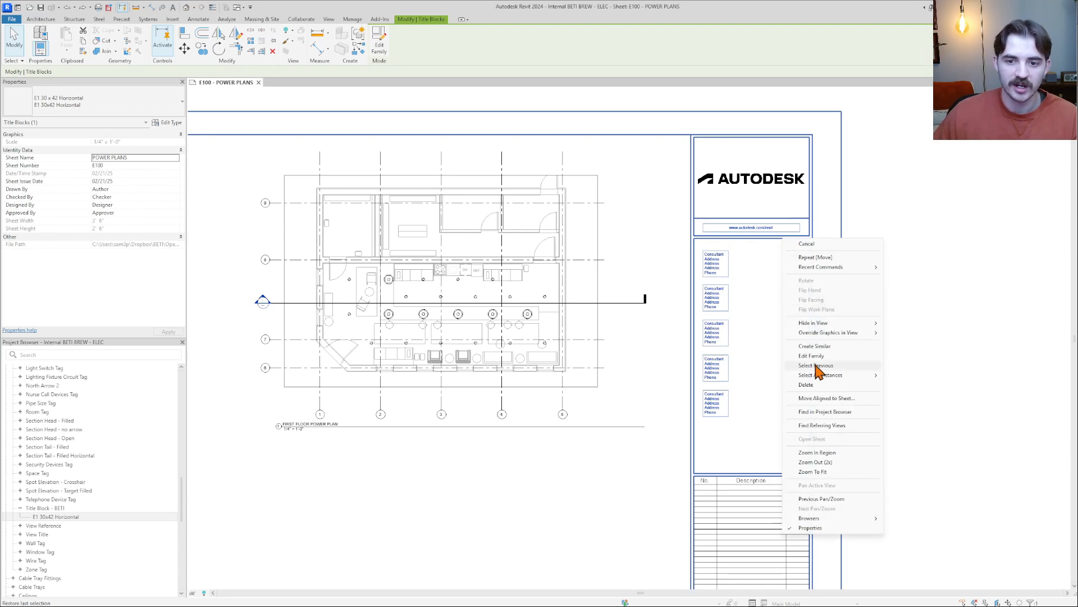
mouse_move(818, 378)
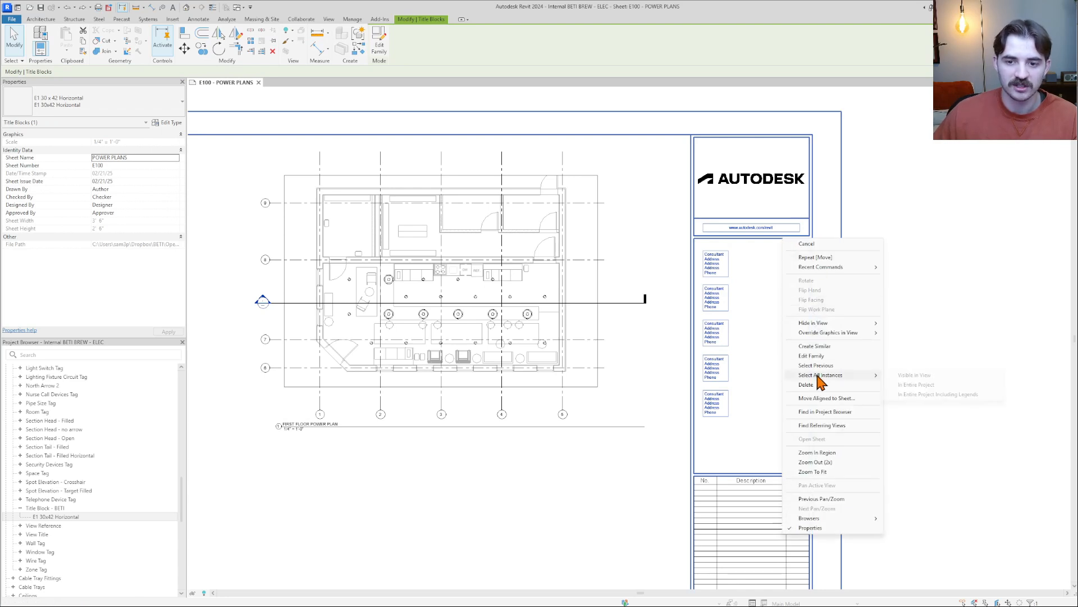
left_click(909, 385)
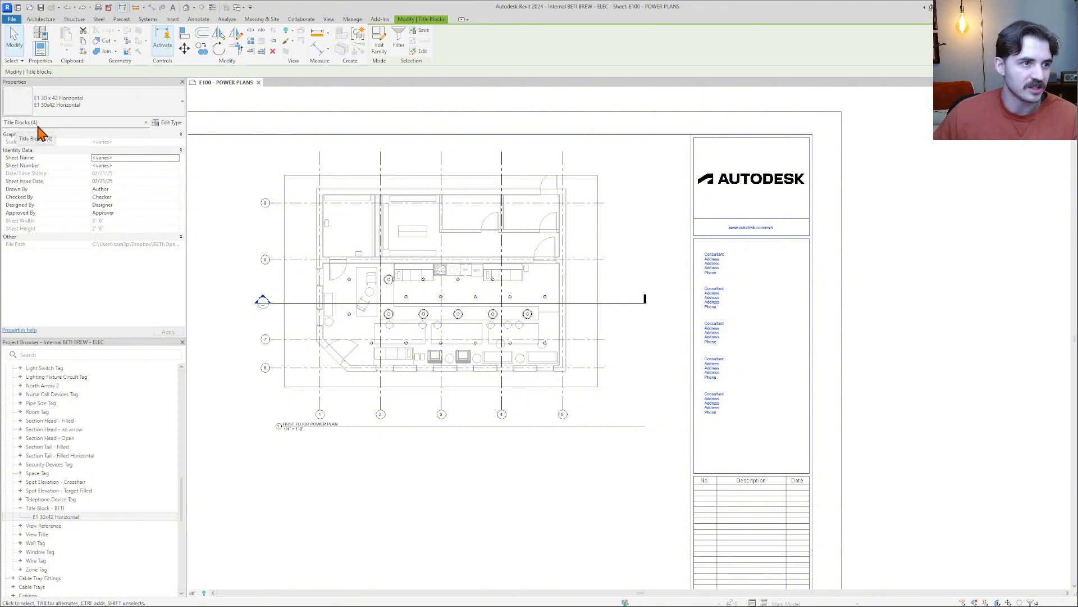
left_click(181, 106)
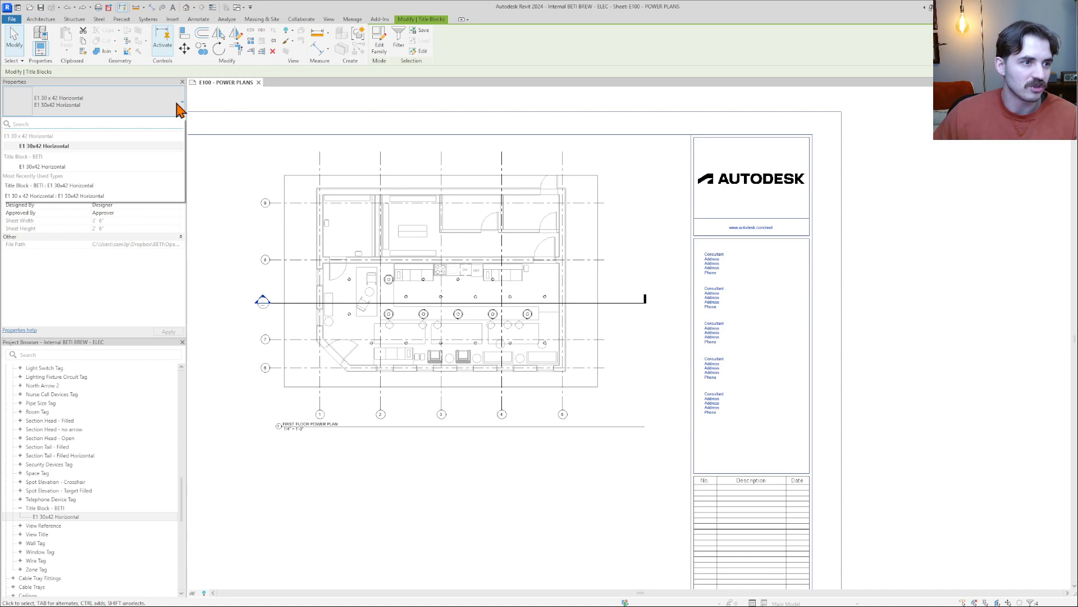
left_click(70, 167)
scroll(597, 260, "down", 3)
left_click(174, 457)
Collapse the Families branch and open sheets E200 - LIGHTING PLANS and E300 - SINGLE LINE DIAGRAM & PANEL SCHEDULES to check their title blocks
scroll(113, 378, "up", 15)
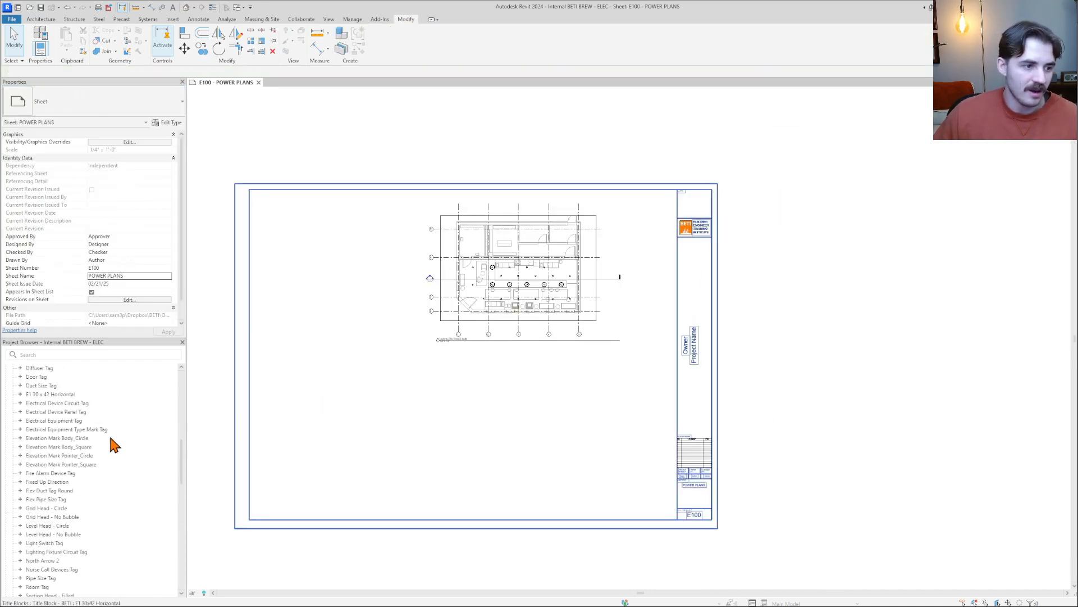
scroll(42, 433, "down", 4)
scroll(37, 436, "up", 3)
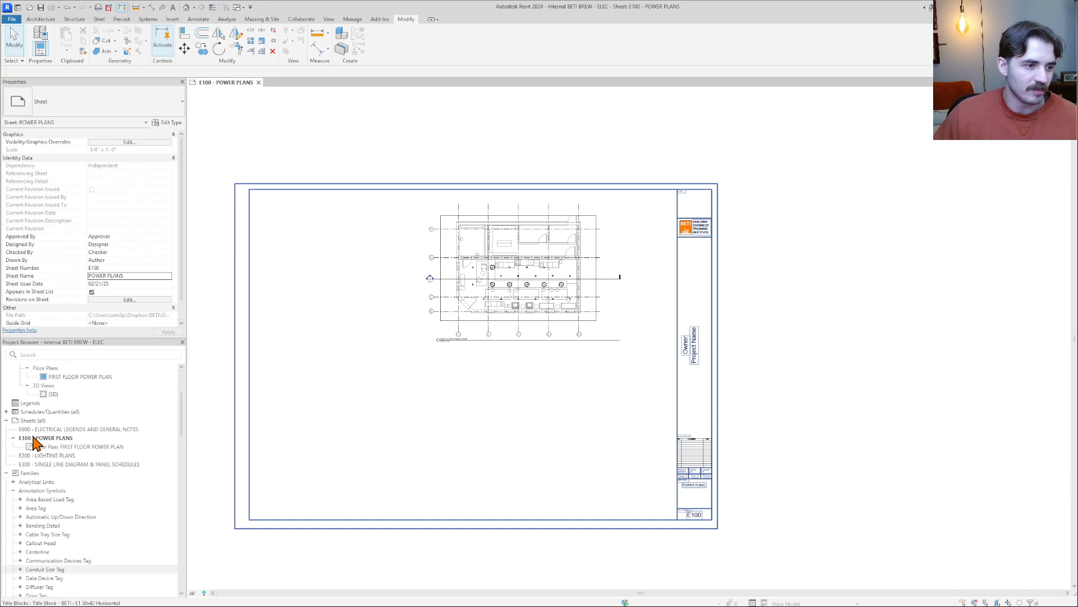
left_click(6, 473)
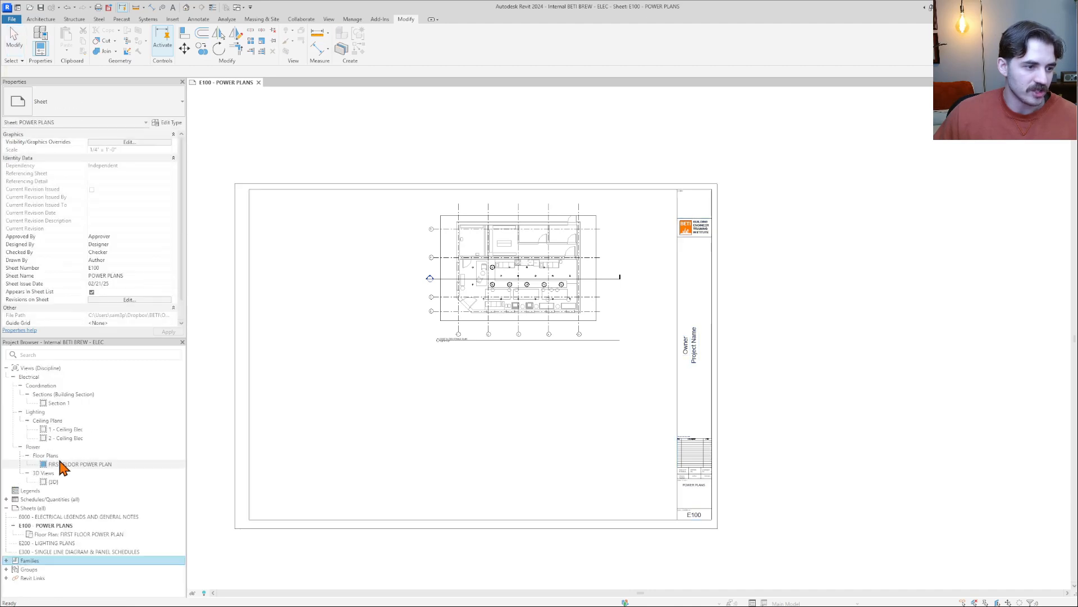
double_click(62, 543)
double_click(65, 552)
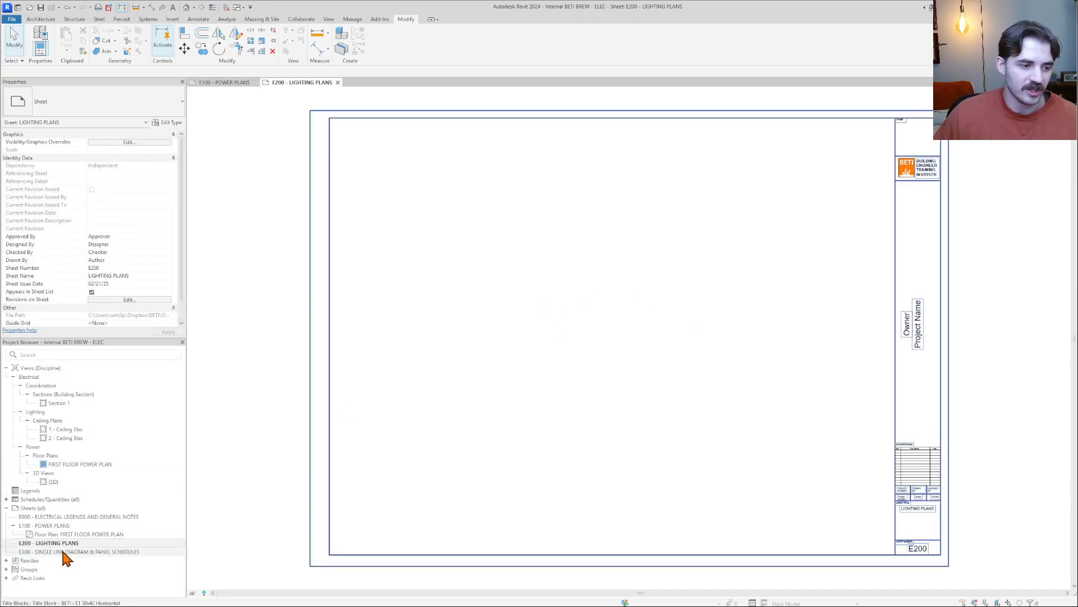
Open sheet E100 - POWER PLANS and set the project name in its title block to BETI BREW
double_click(61, 526)
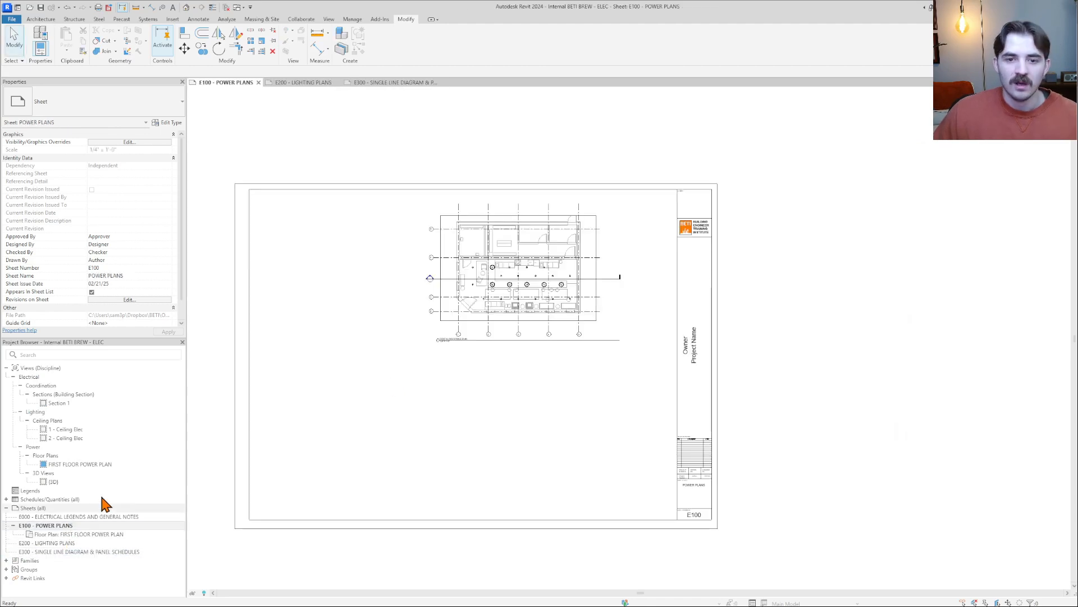
scroll(582, 330, "up", 2)
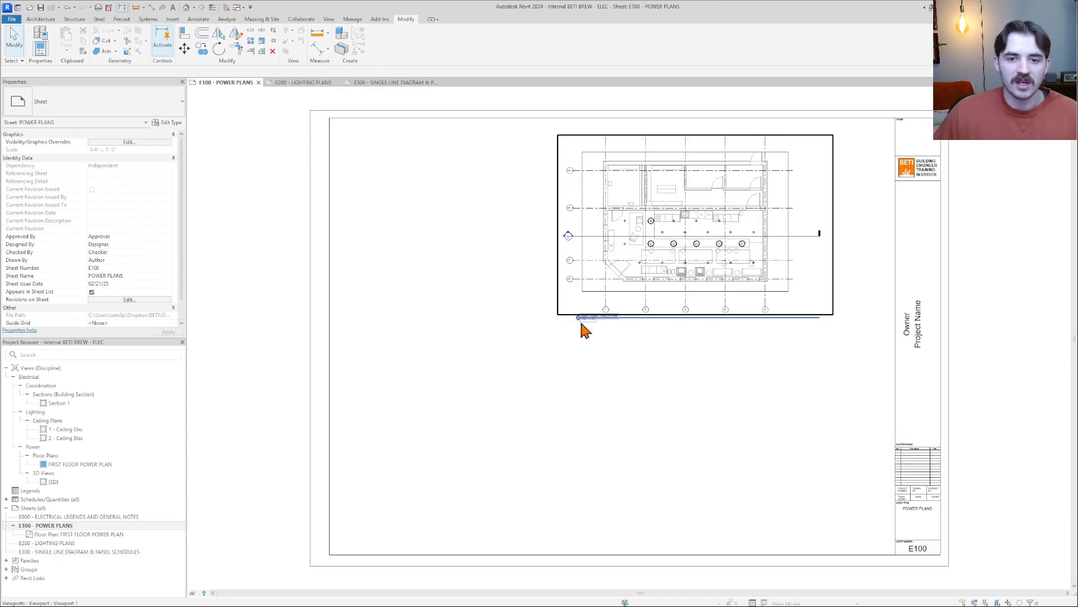
left_click(946, 242)
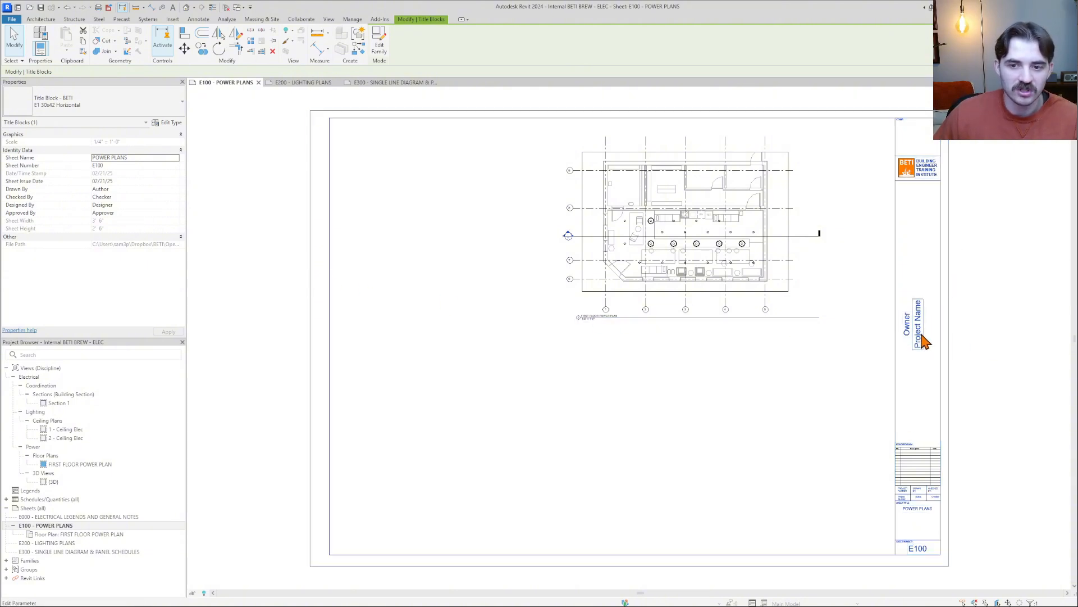
scroll(924, 341, "up", 4)
left_click(921, 343)
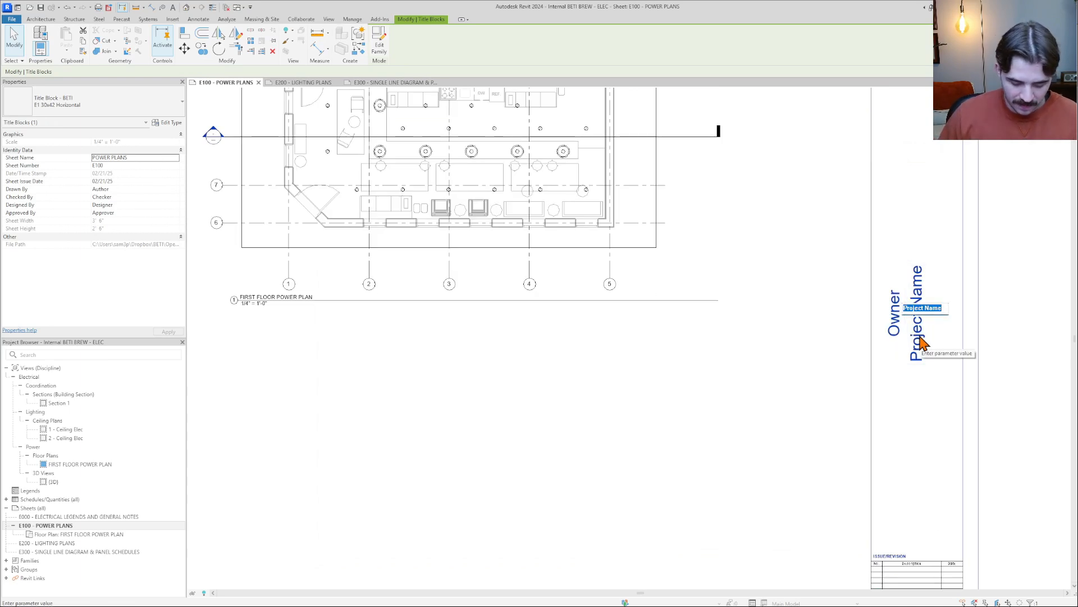
type("beti")
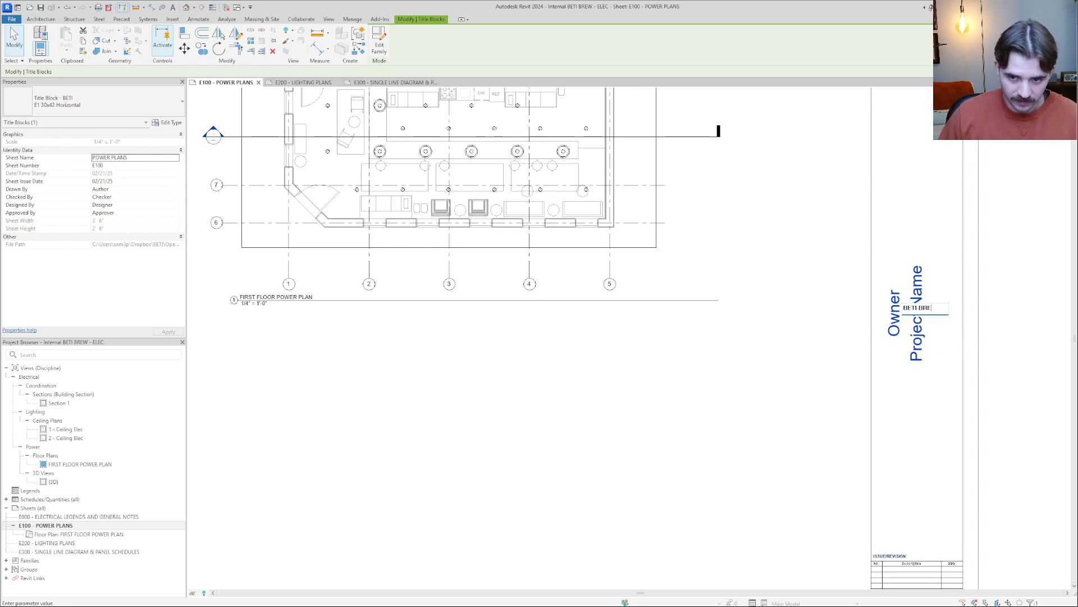
type("W")
left_click(903, 289)
Set the owner in the E100 title block to BETI
left_click(895, 312)
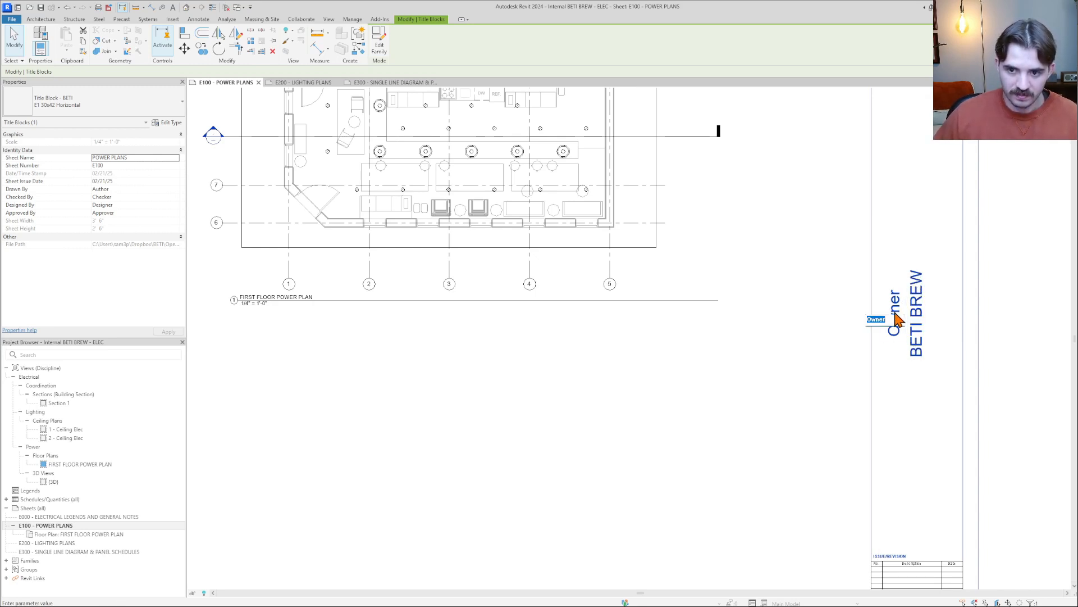
type("BETI")
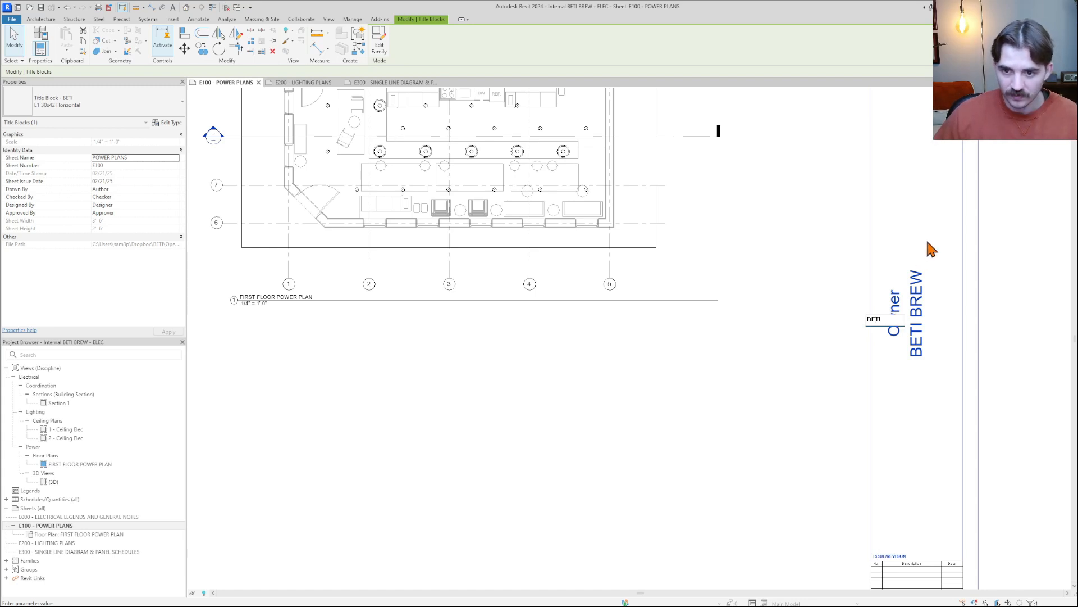
left_click(929, 247)
scroll(921, 308, "down", 1)
left_click(926, 319)
left_click(928, 320)
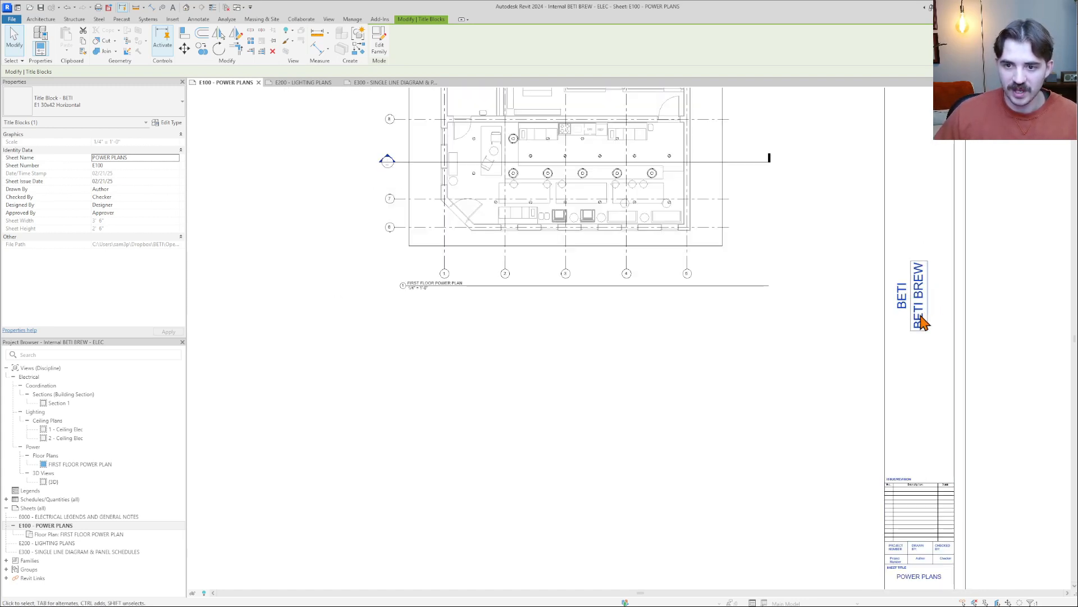
Set the project number in the E100 title block to 42
middle_click_drag(938, 359, 903, 342)
scroll(918, 277, "down", 1)
scroll(907, 416, "up", 3)
middle_click_drag(909, 416, 899, 320)
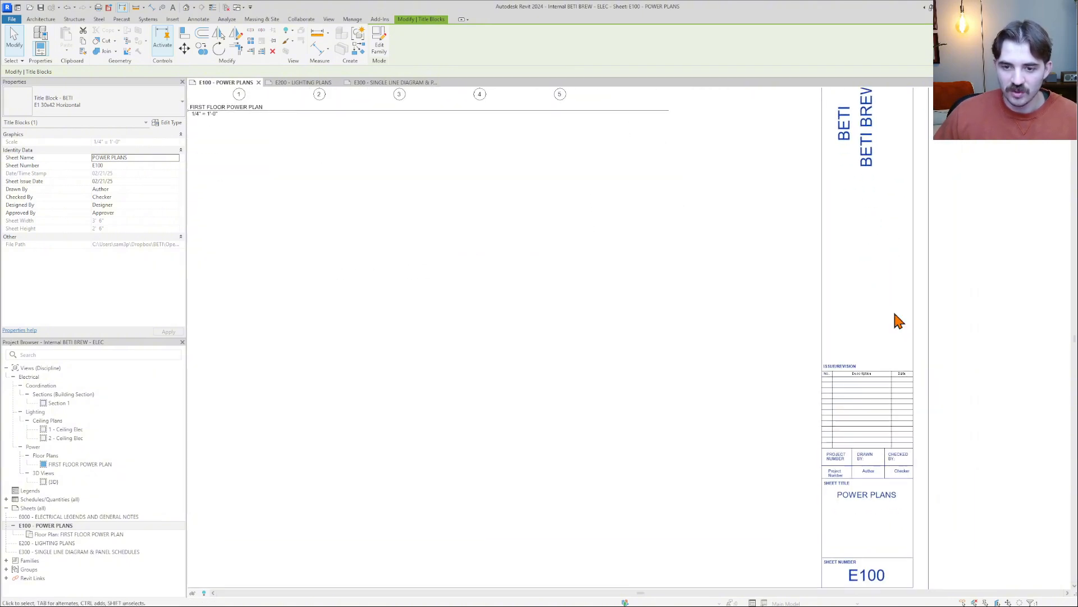
scroll(895, 314, "down", 1)
key("Escape")
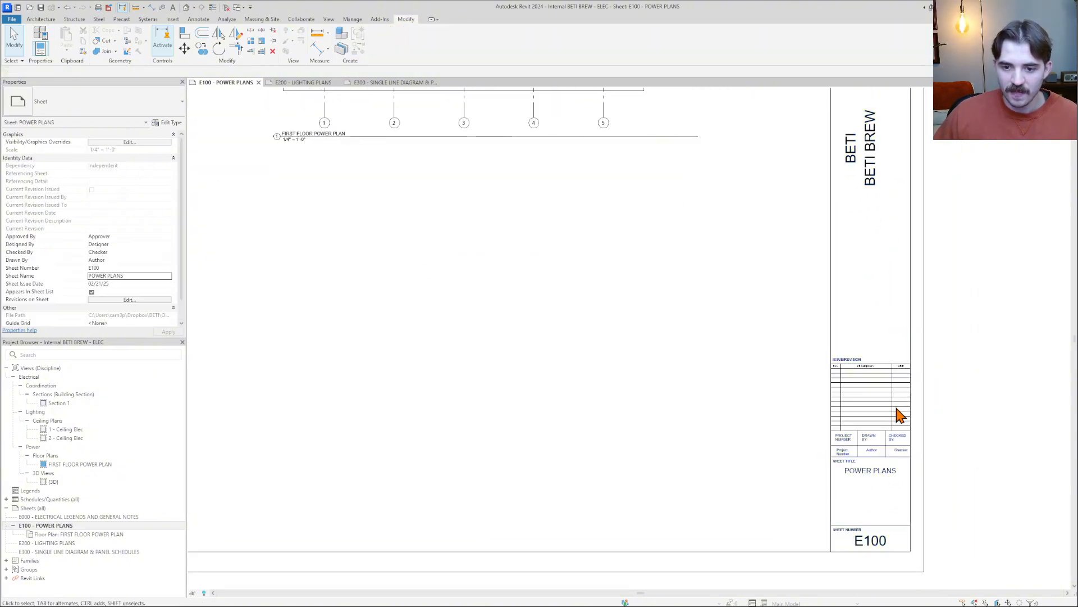
middle_click_drag(894, 413, 900, 341)
scroll(893, 365, "up", 5)
left_click(788, 375)
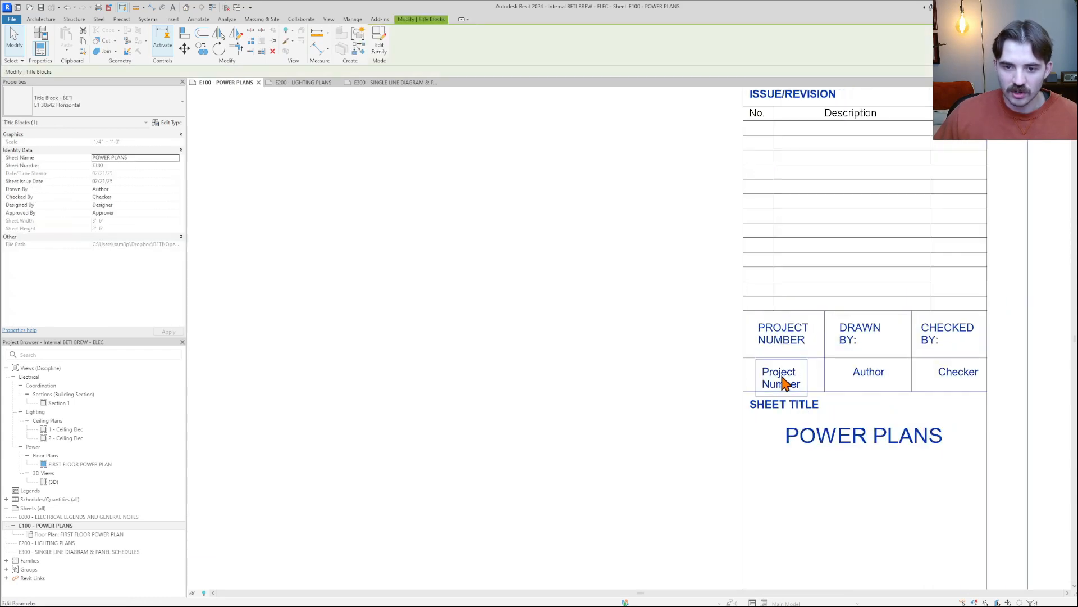
left_click(789, 374)
type("42")
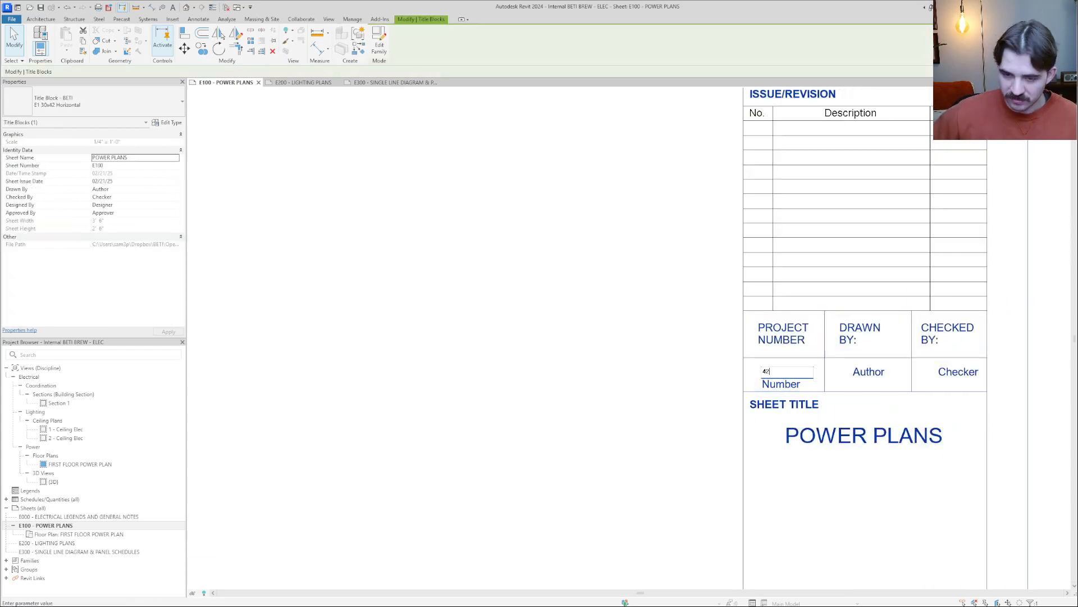
left_click(841, 402)
Enter the drafter's and the checker's first names in the Drawn By and Checked By fields of the title block
left_click(886, 381)
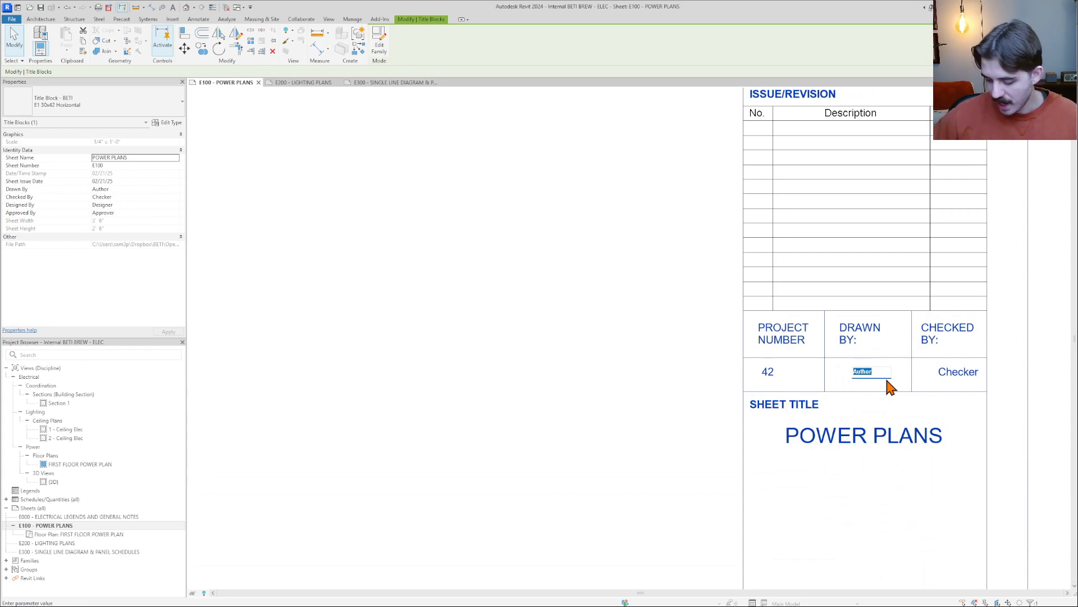
type("SAM")
key("Return")
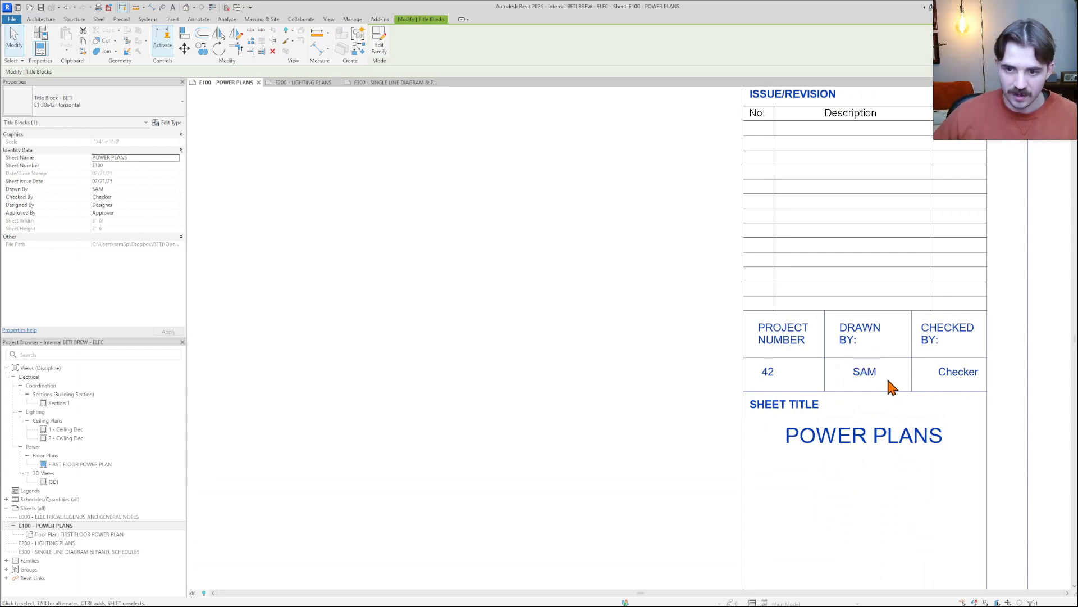
left_click(944, 375)
type("DAN")
key("Return")
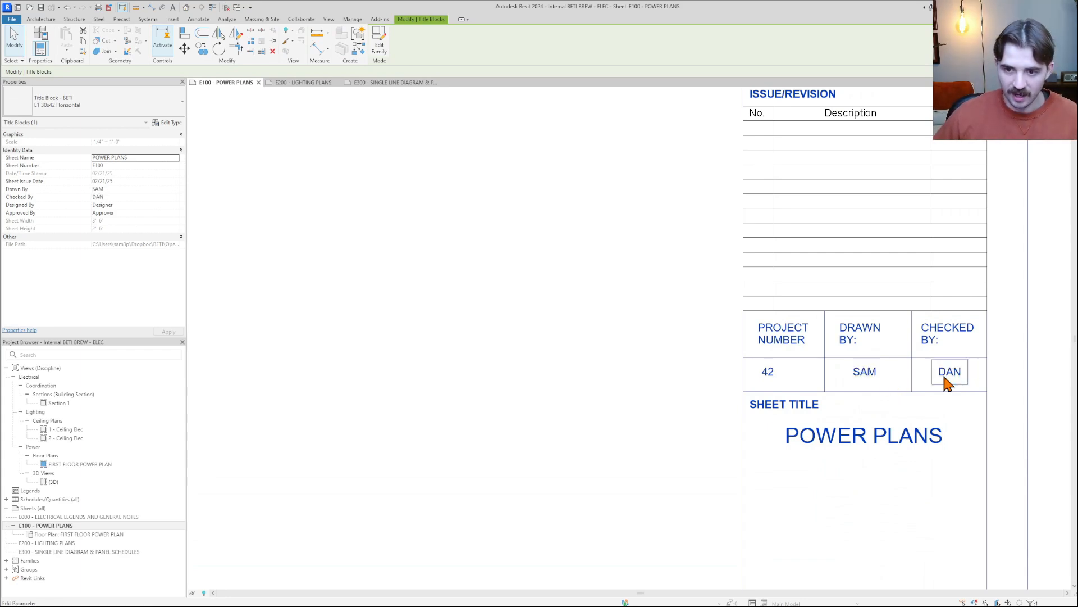
Replace the names in the Drawn By and Checked By fields with each person's initials
left_click(861, 375)
key("Escape")
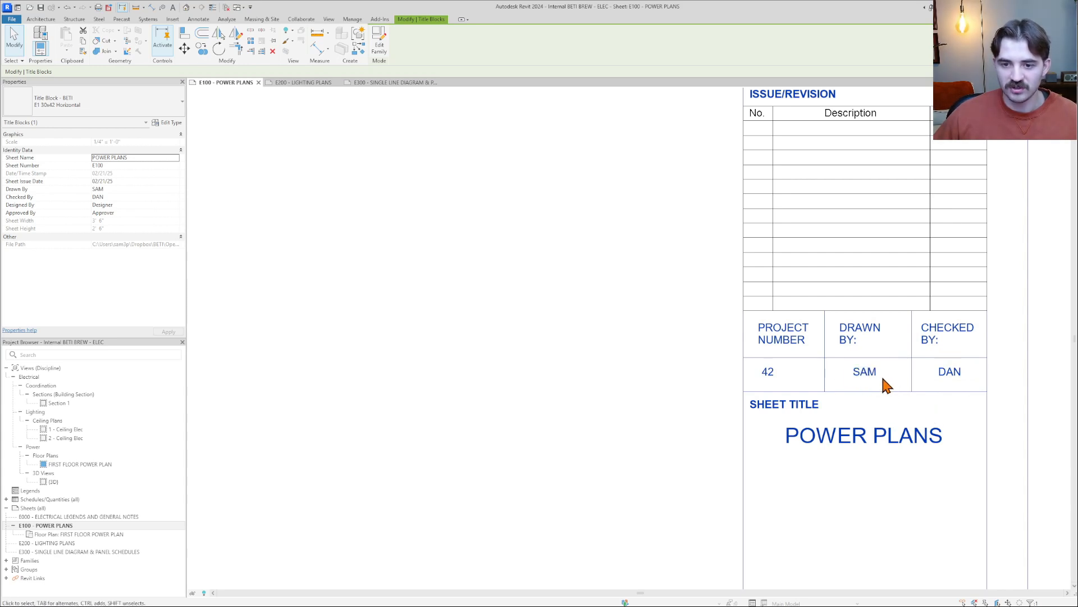
left_click(867, 375)
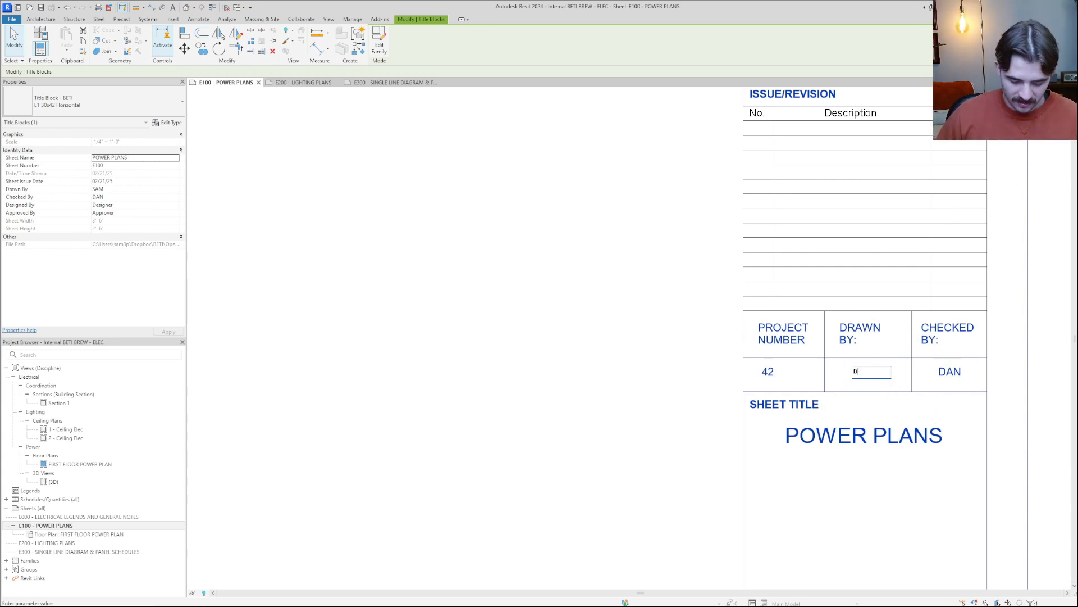
type("SRM")
key("Return")
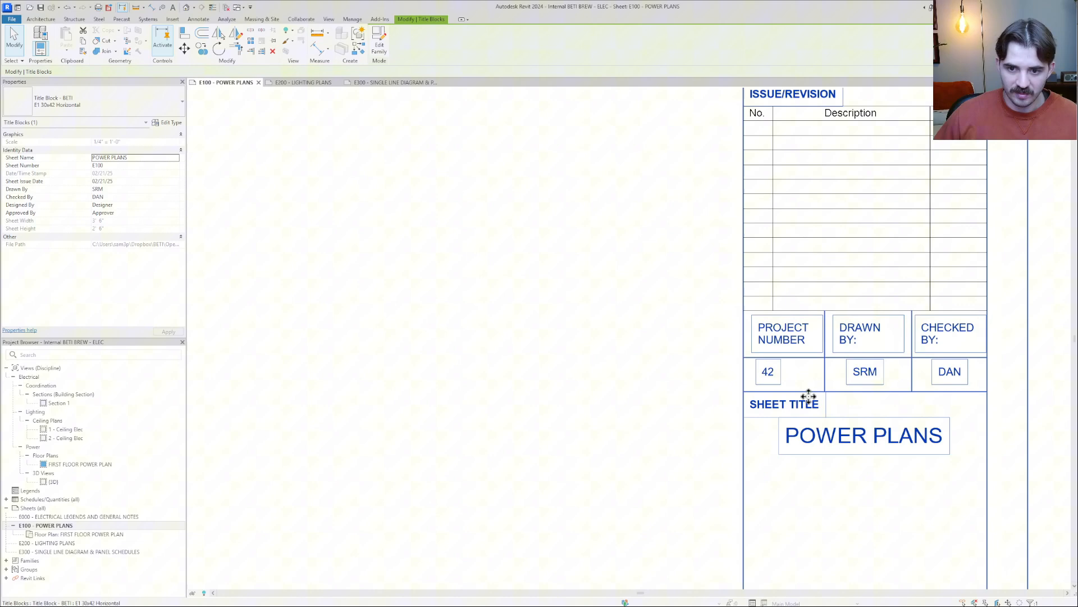
left_click(949, 373)
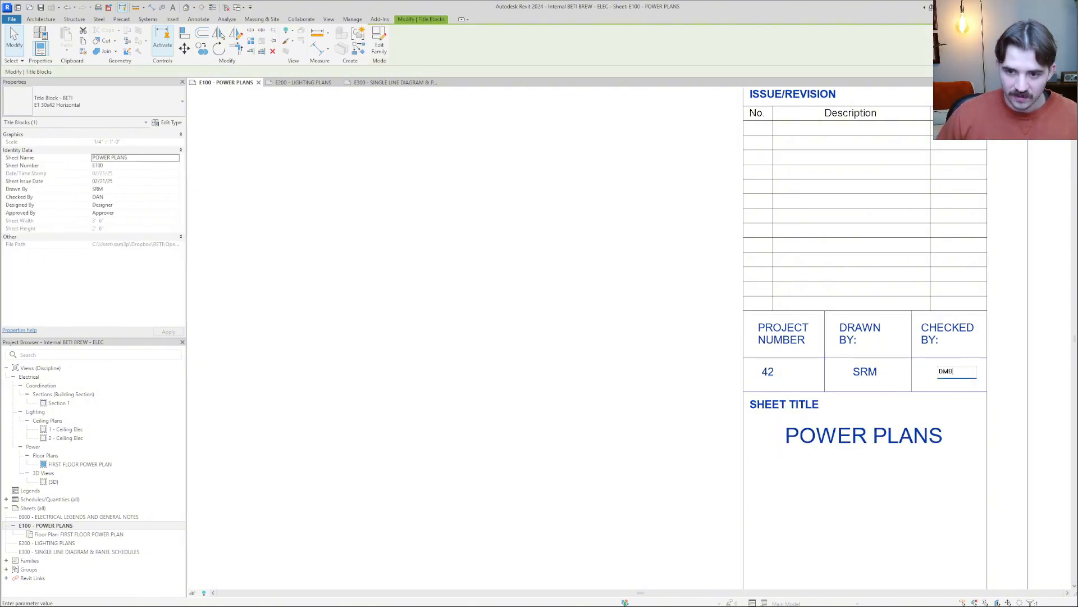
left_click(958, 447)
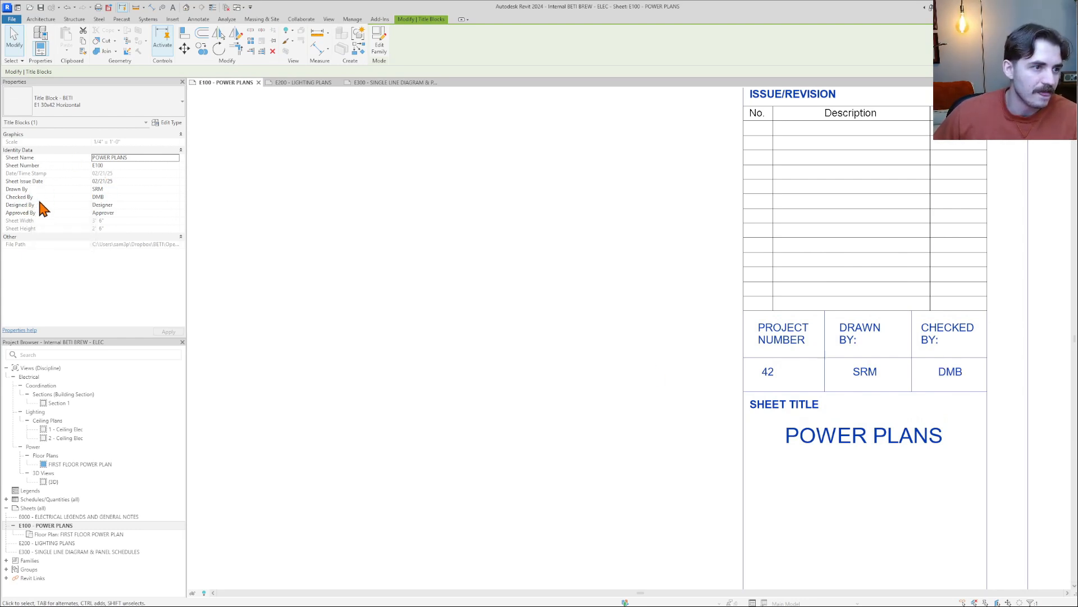
Check that the sheet title and sheet number can be edited directly in the title block, without changing them
scroll(562, 287, "down", 2)
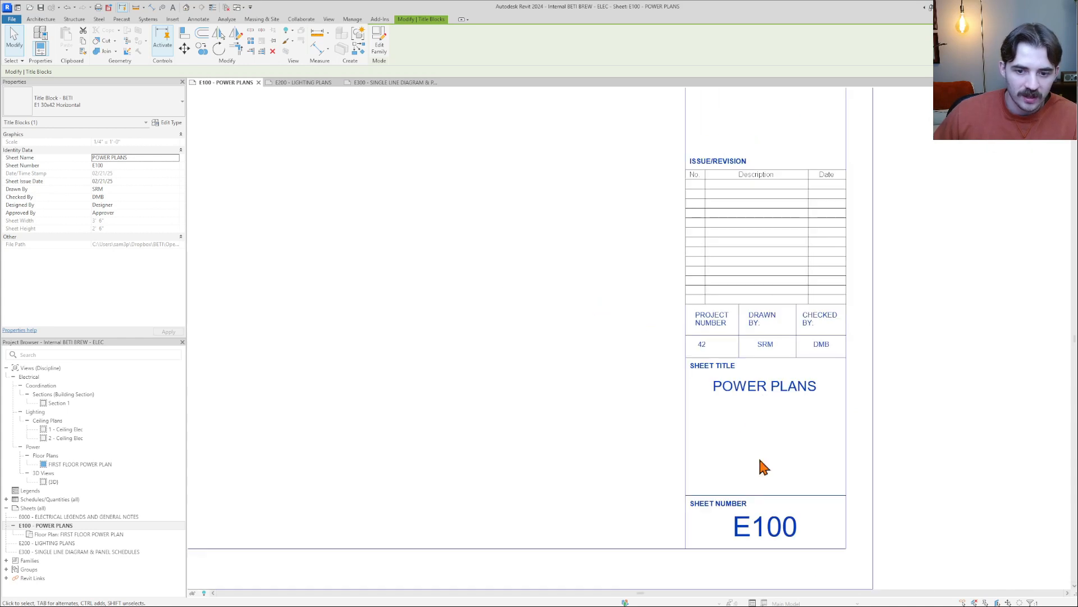
left_click(761, 384)
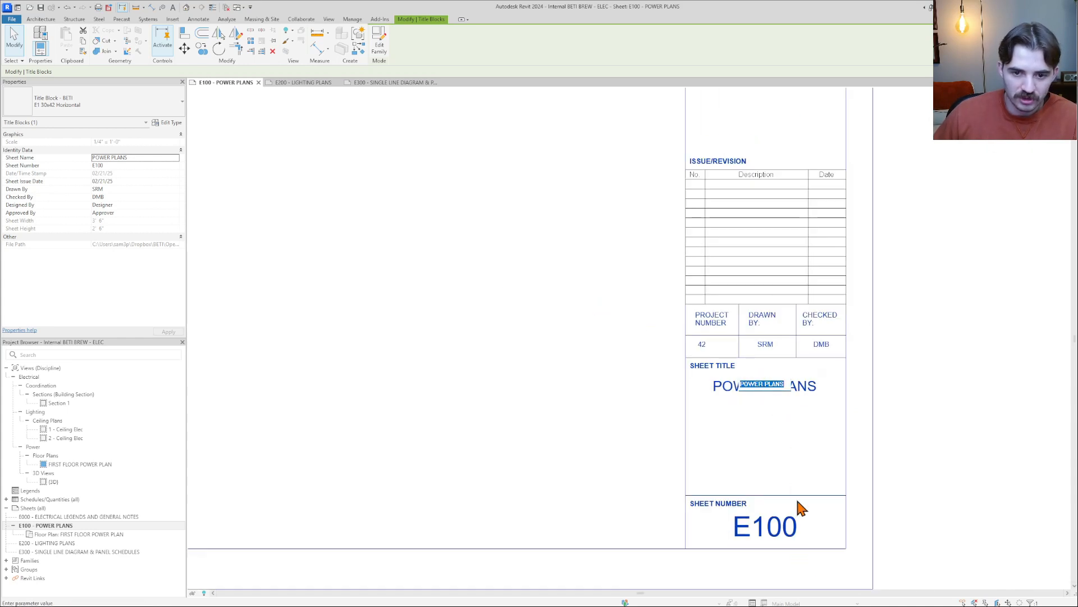
left_click(783, 535)
left_click(783, 535)
left_click(795, 483)
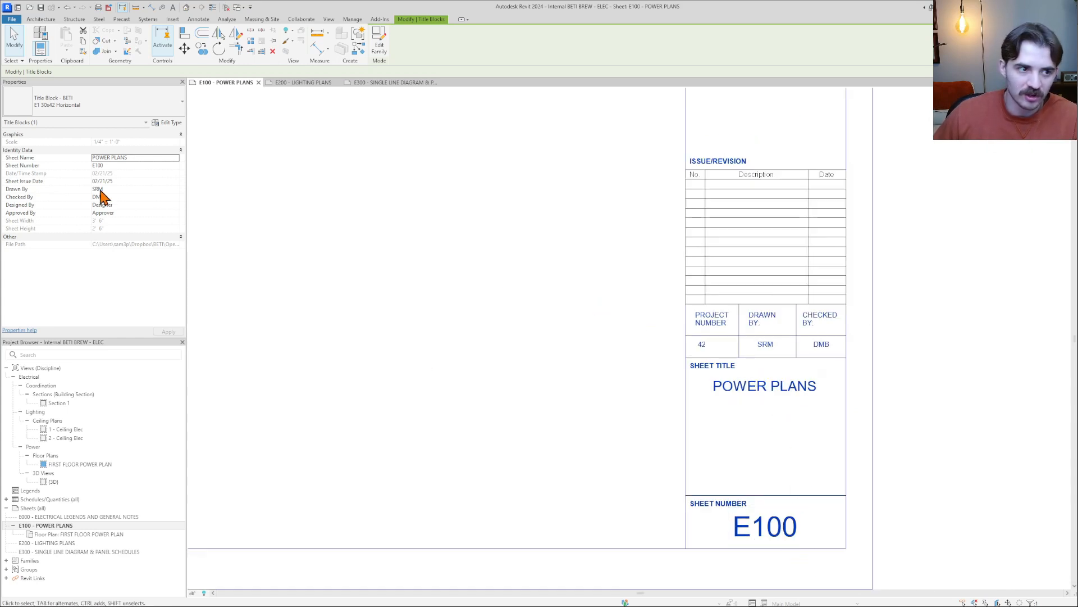
Move the first floor power plan viewport to the upper-left corner of the drawing area on sheet E100
middle_click(543, 289)
middle_click(544, 290)
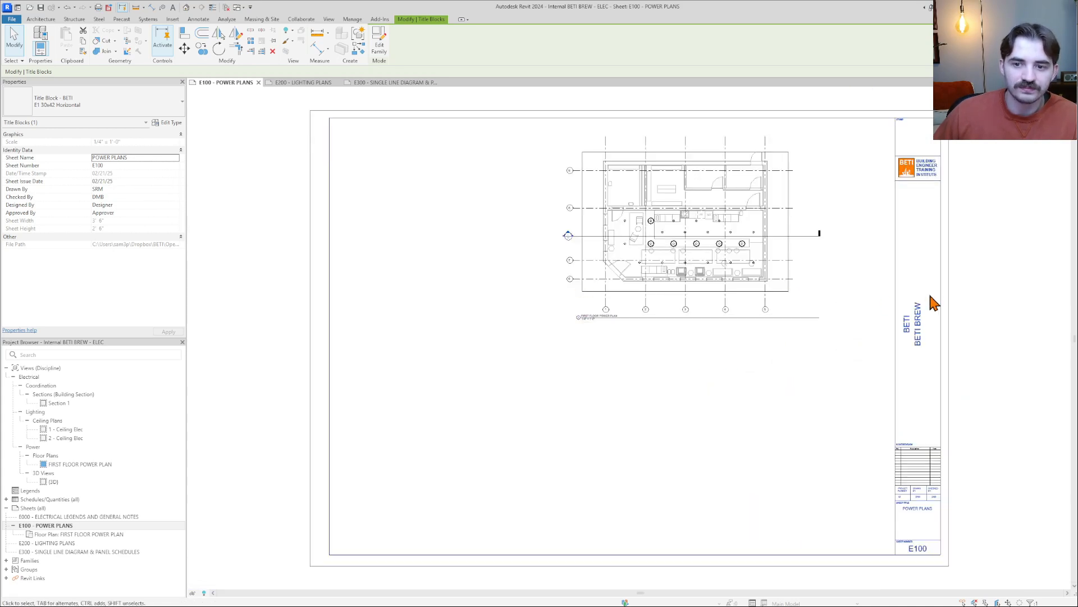
left_click(666, 282)
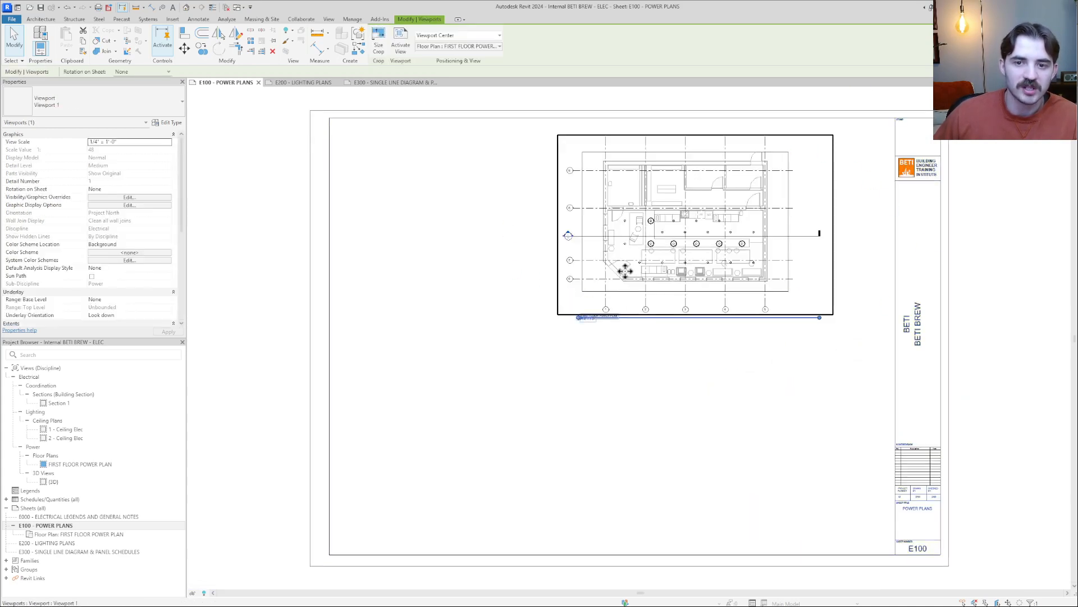
left_click_drag(625, 271, 408, 259)
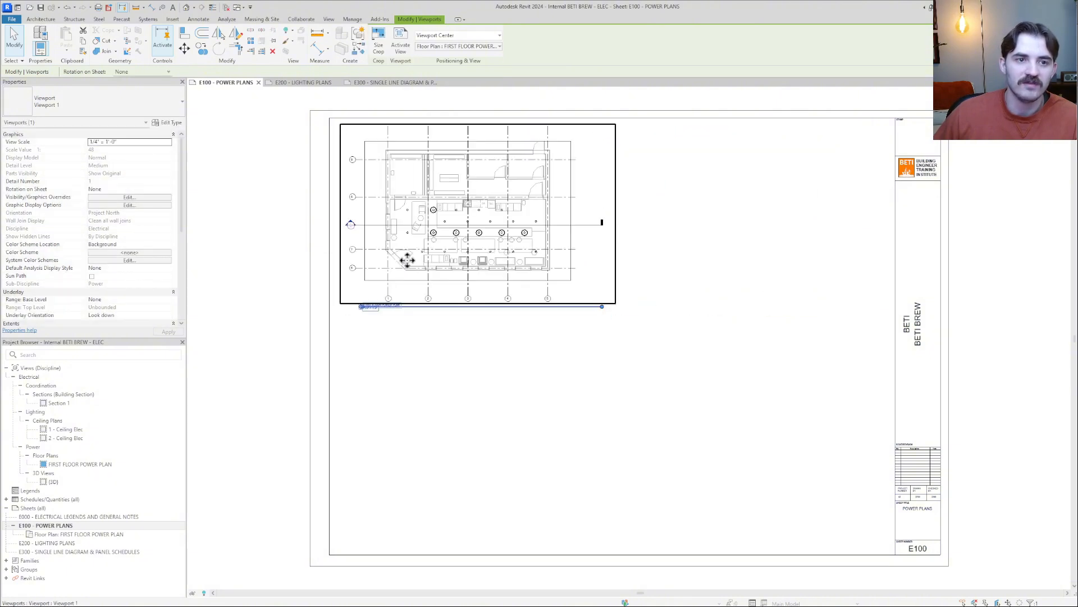
left_click(743, 273)
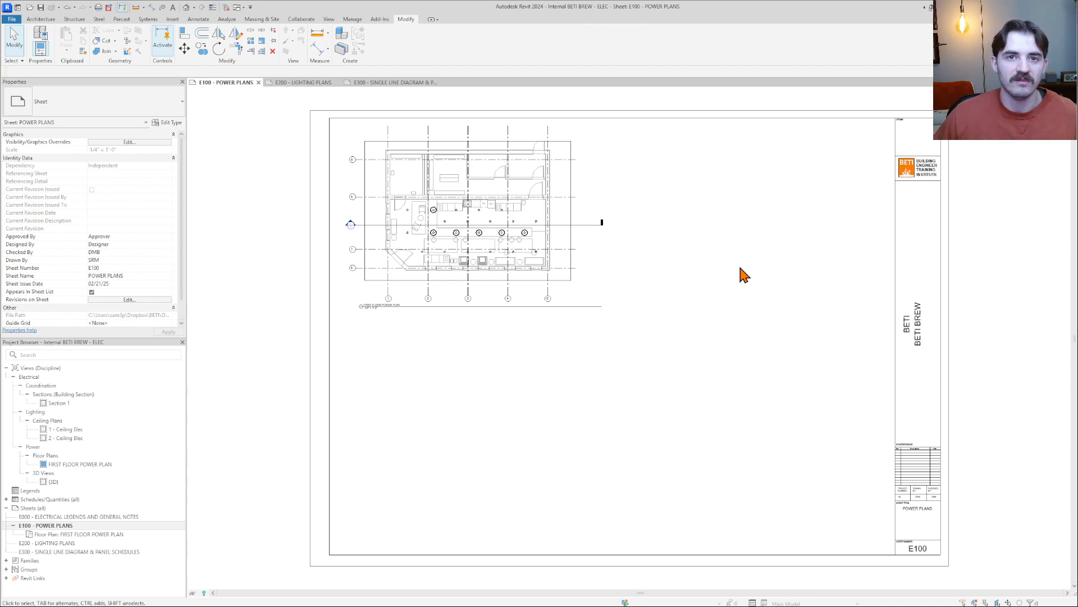
Undo the viewport move, the title block text edits and the title block replacement, back to before the BETI title block was placed
key("ctrl+z")
key("ctrl+z")
key("ctrl+z")
key("ctrl+z")
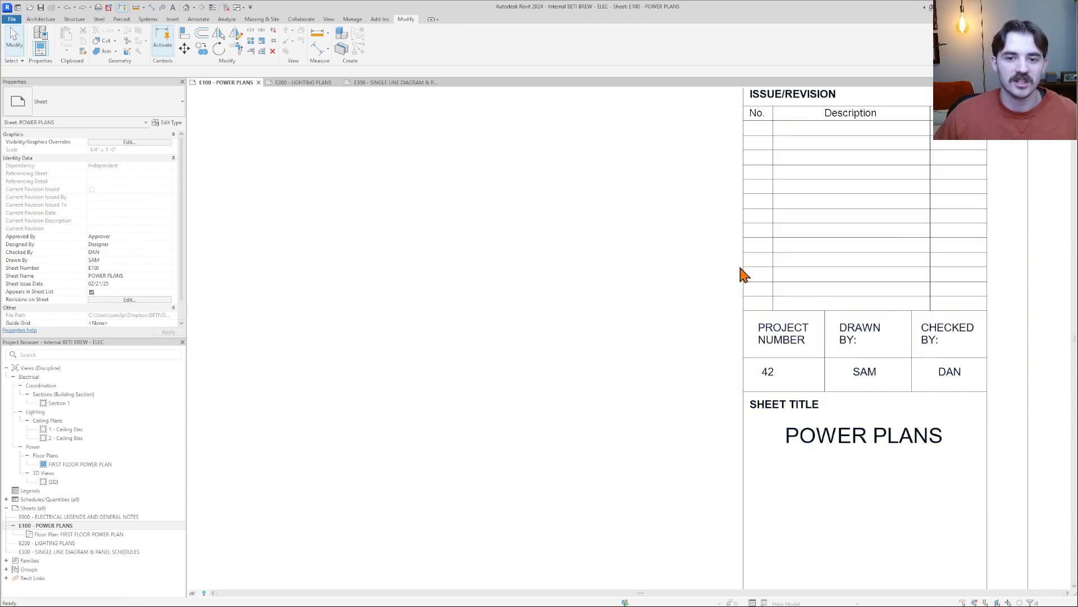
key("ctrl+z")
key("ctrl+z")
key("ctrl+z")
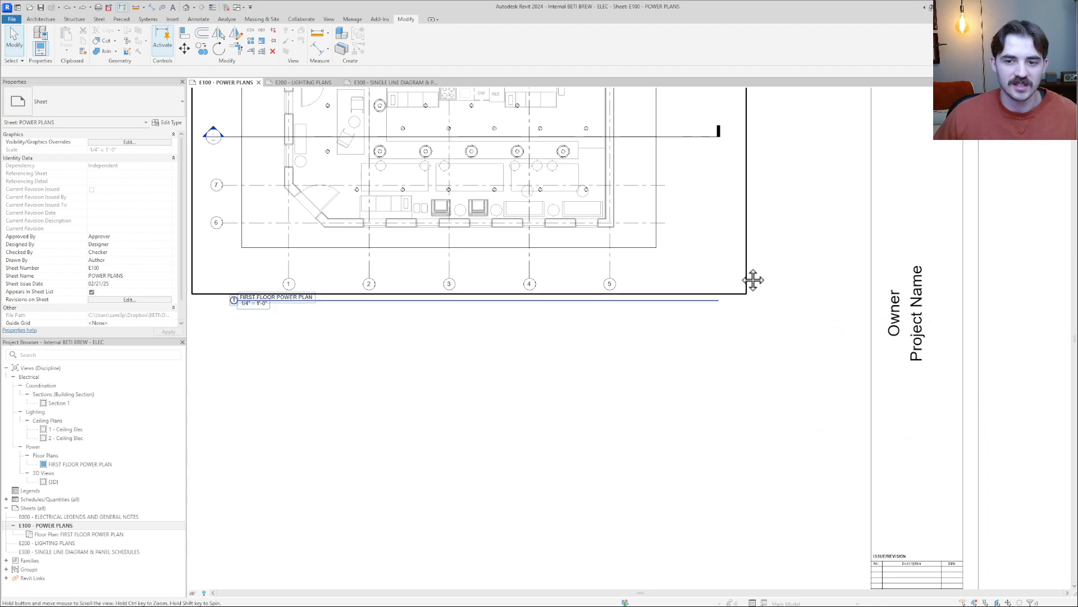
key("ctrl+z")
key("ctrl+z")
key("ctrl+z")
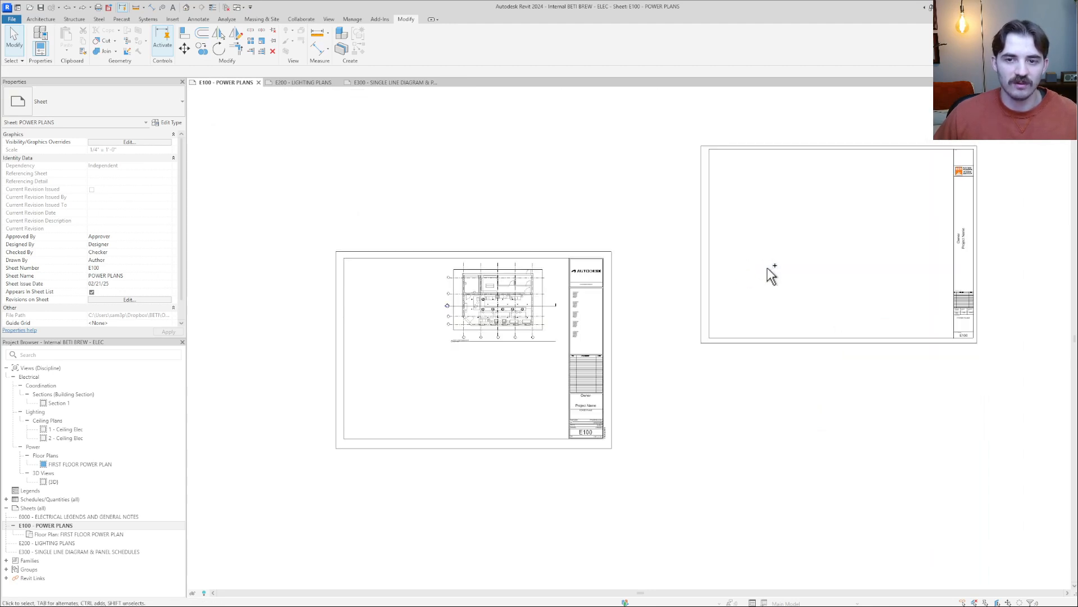
key("ctrl+z")
middle_click(601, 379)
middle_click(600, 379)
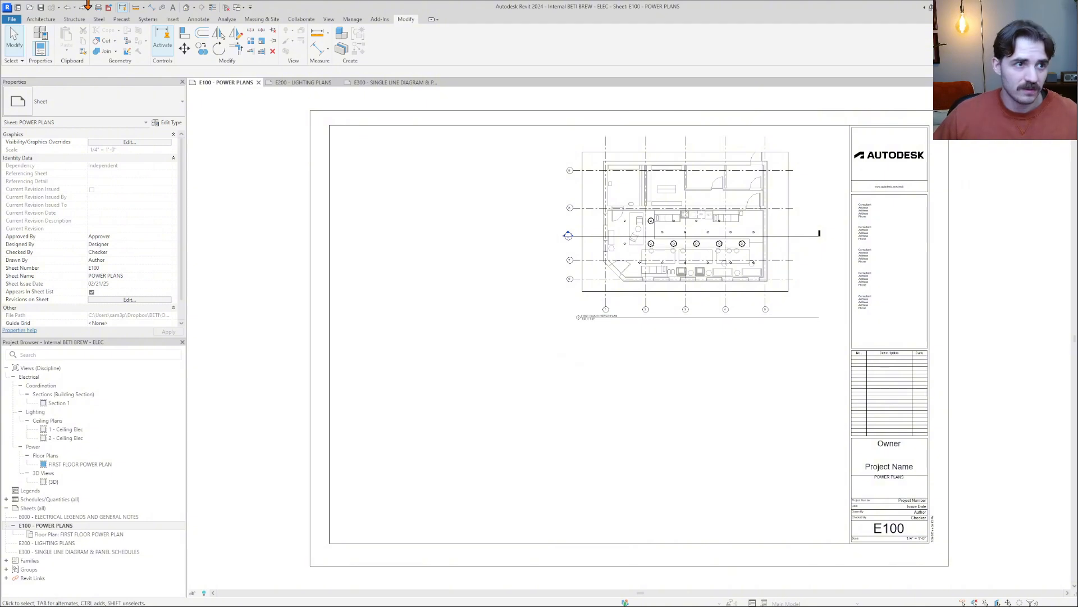
Redo the placement of the second, BETI title block on sheet E100, inspect both title blocks, and undo the placement again
left_click(85, 8)
scroll(865, 211, "up", 5)
middle_click_drag(865, 212, 529, 218)
middle_click_drag(604, 505, 1039, 236)
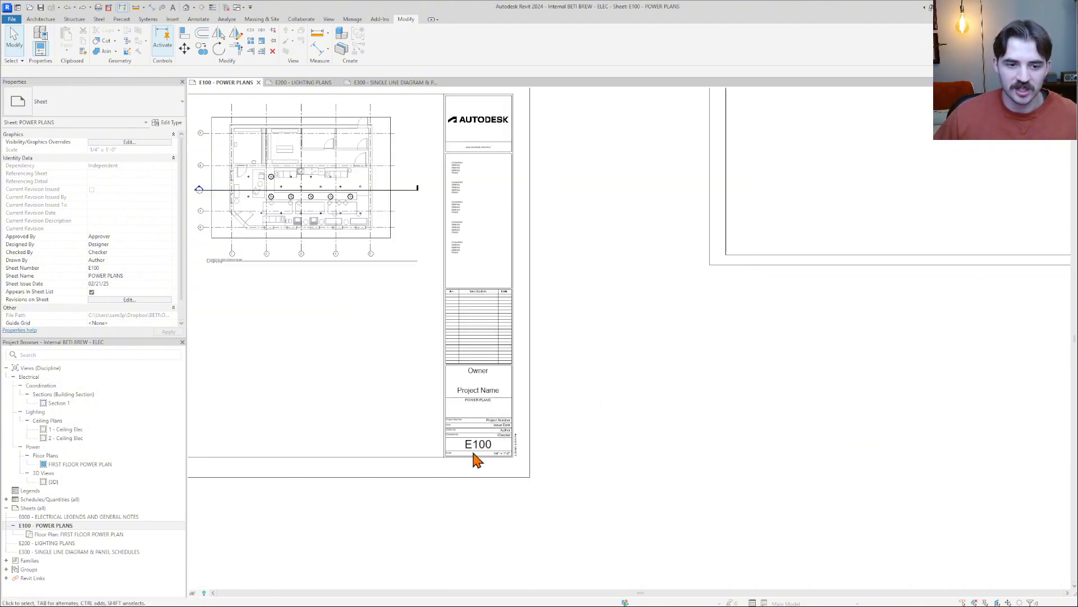
middle_click_drag(472, 449, 733, 473)
scroll(759, 299, "down", 3)
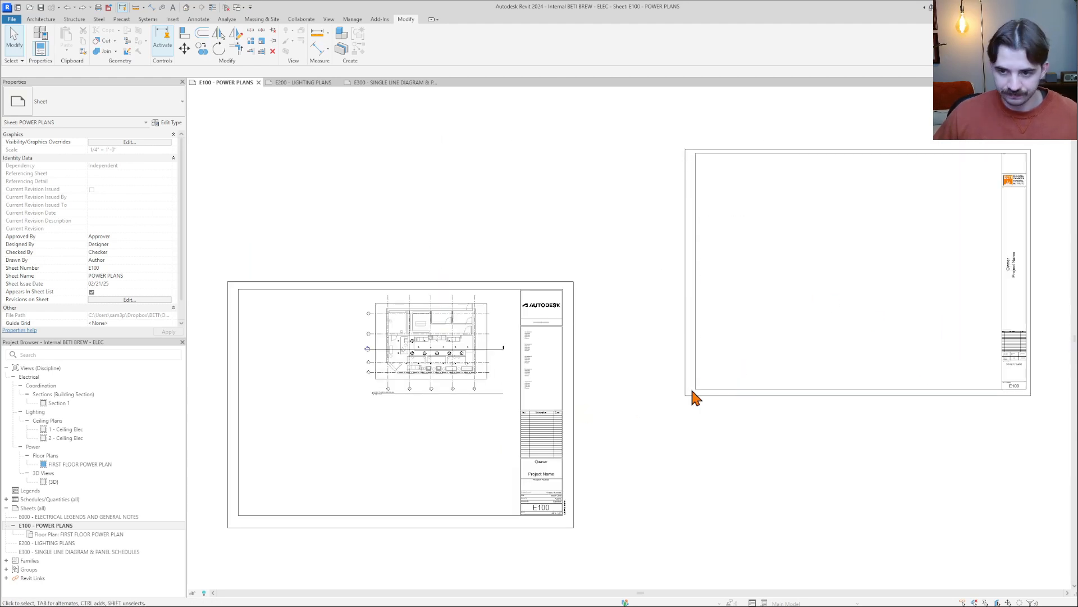
left_click(751, 392)
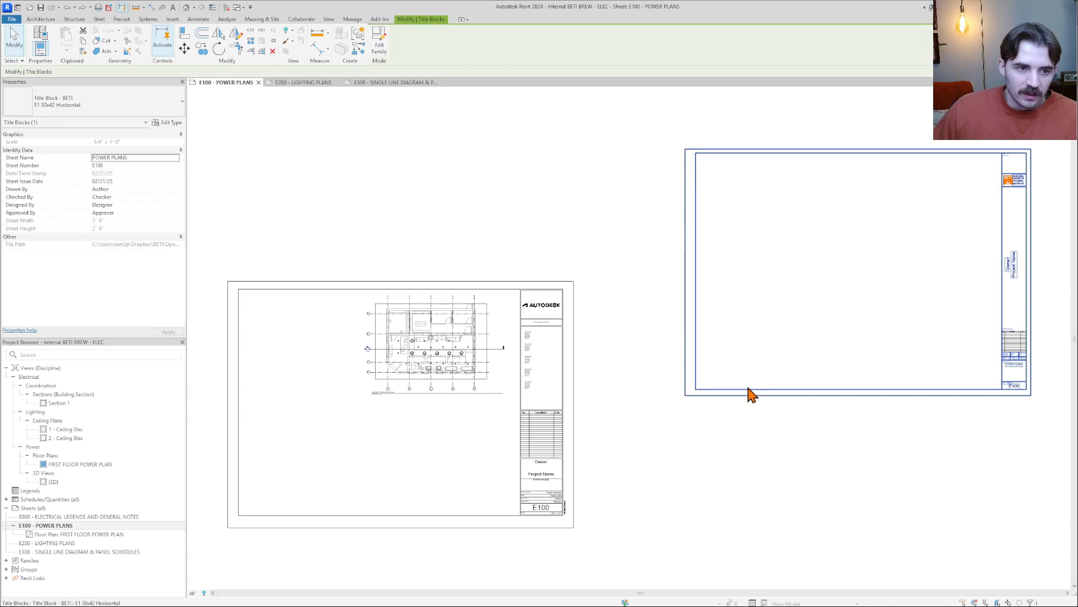
key("ctrl+z")
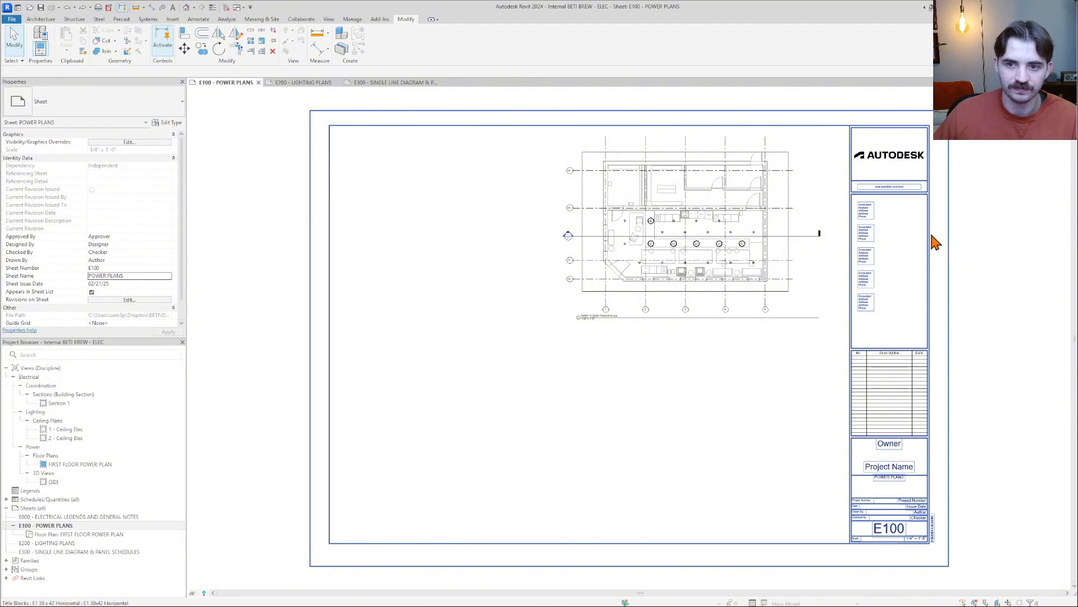
Open the E1 30 x 42 Horizontal title block placed on sheet E100 for family editing
left_click(932, 241)
left_click(264, 255)
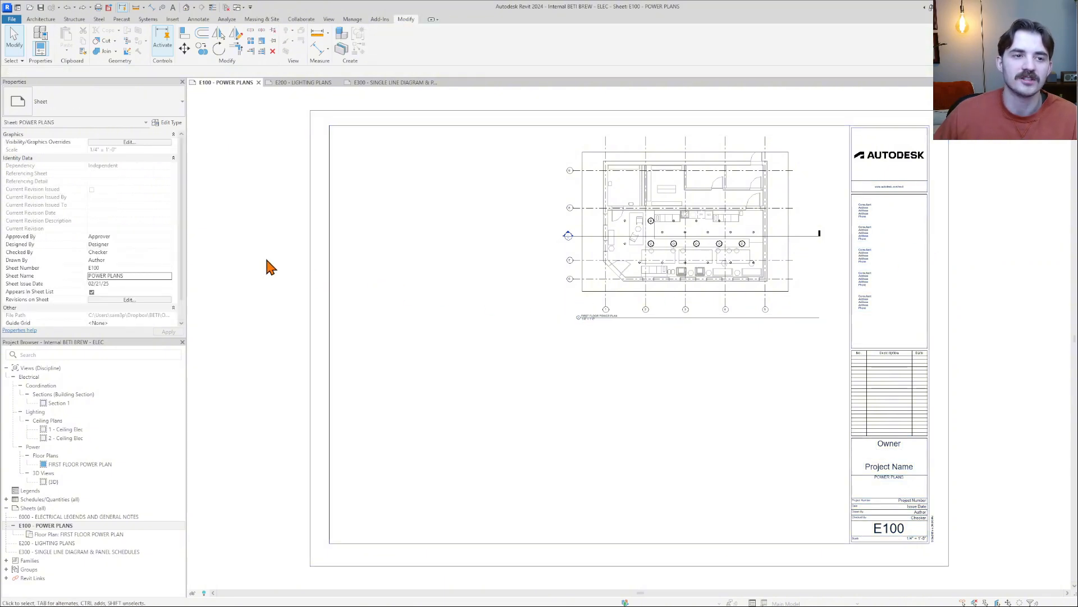
left_click(331, 229)
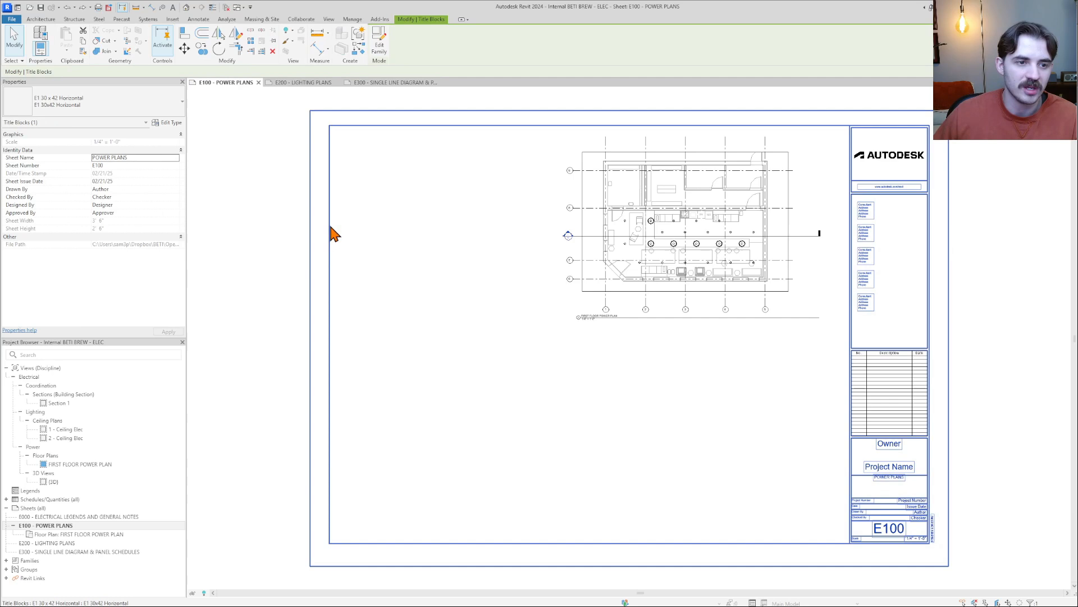
left_click(381, 44)
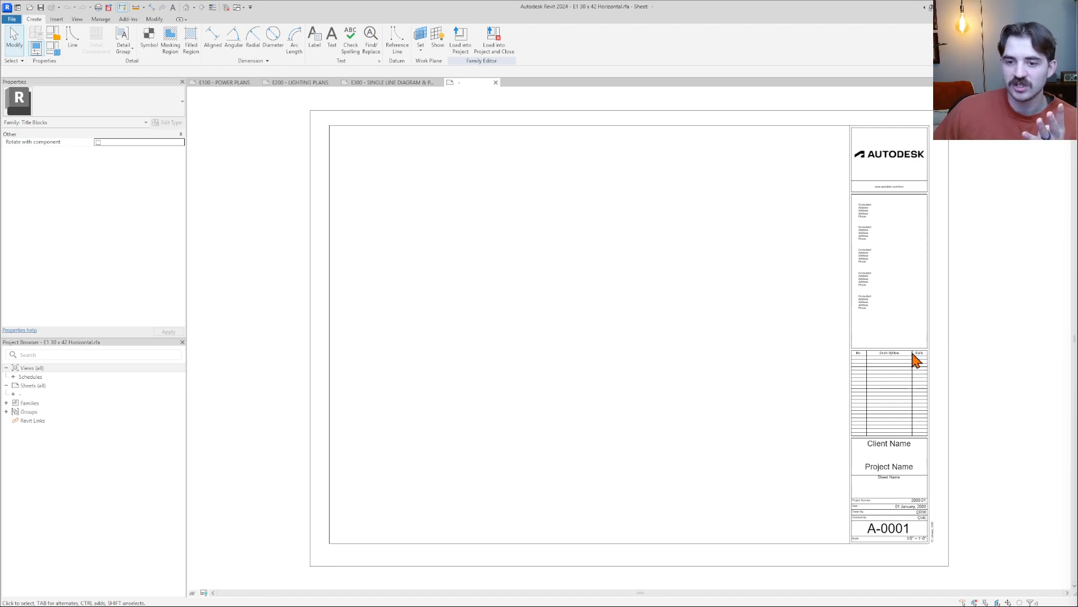
Examine the title block's revision schedule and the project number, date, drawn-by and checked-by labels beneath it
scroll(915, 361, "up", 5)
scroll(864, 230, "down", 2)
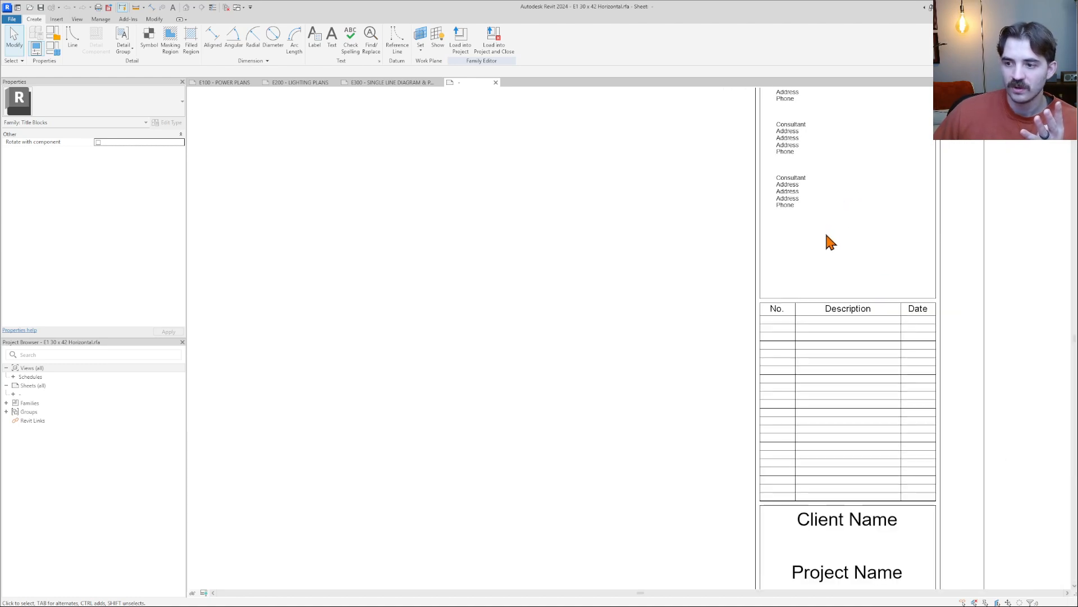
scroll(825, 313, "up", 2)
scroll(808, 257, "down", 1)
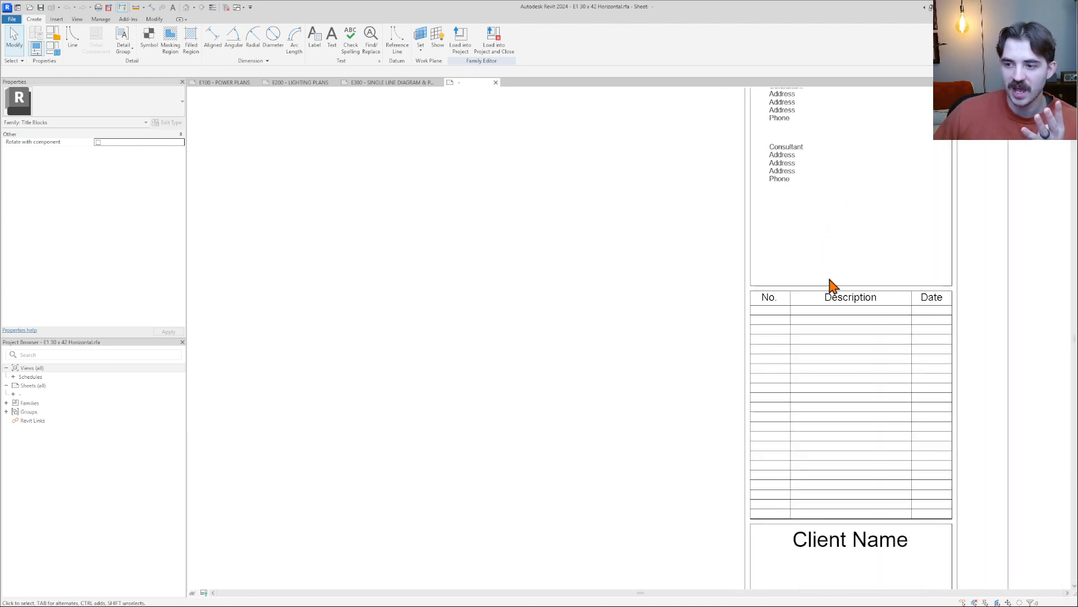
middle_click_drag(835, 325, 847, 479)
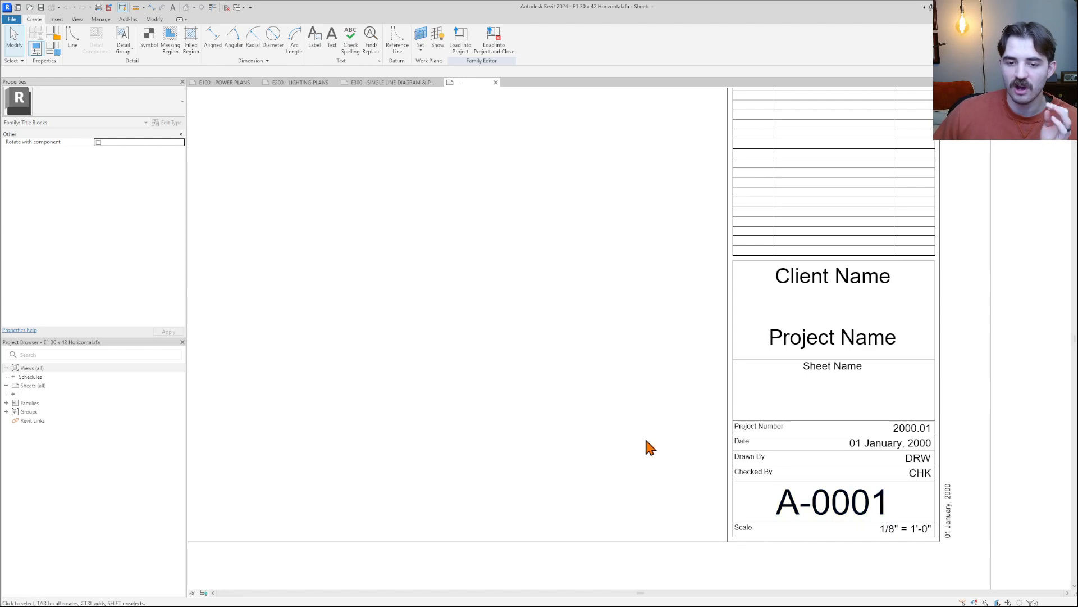
middle_click_drag(912, 496, 927, 488)
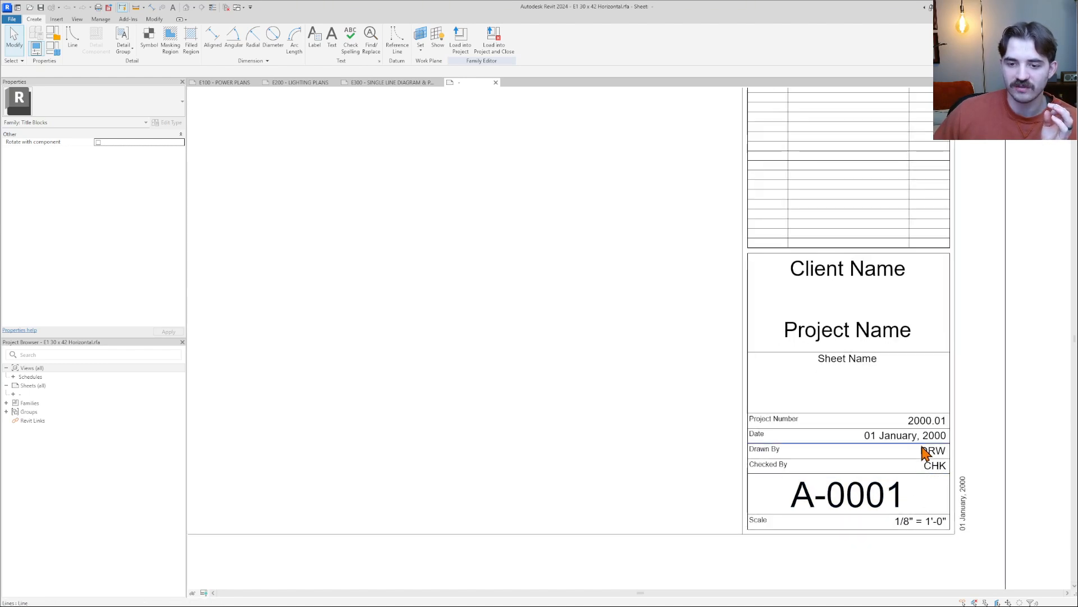
scroll(946, 522, "down", 2)
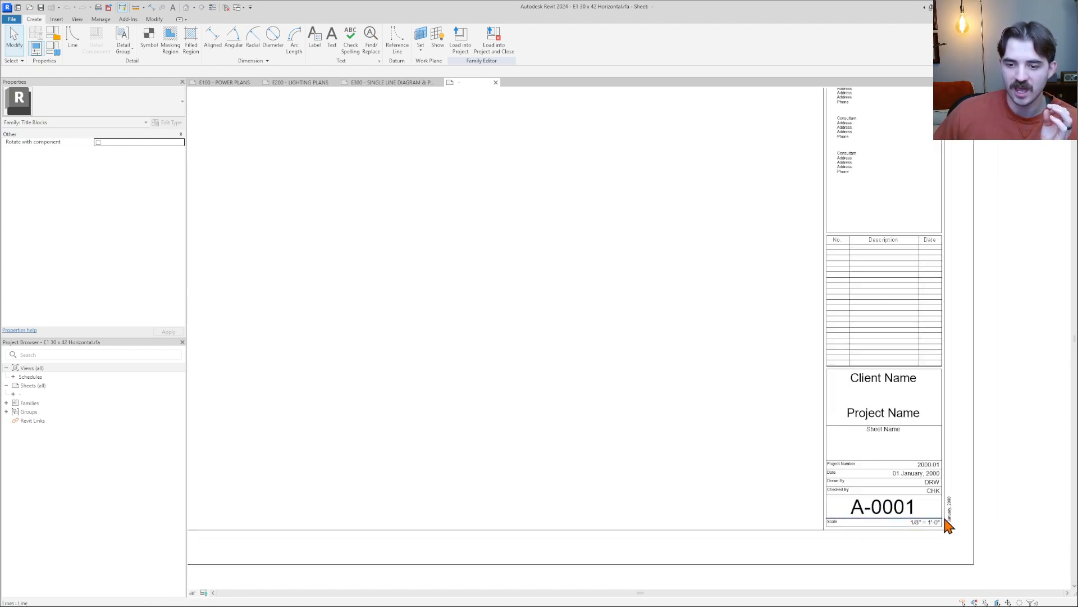
middle_click_drag(886, 450, 897, 476)
scroll(909, 475, "down", 1)
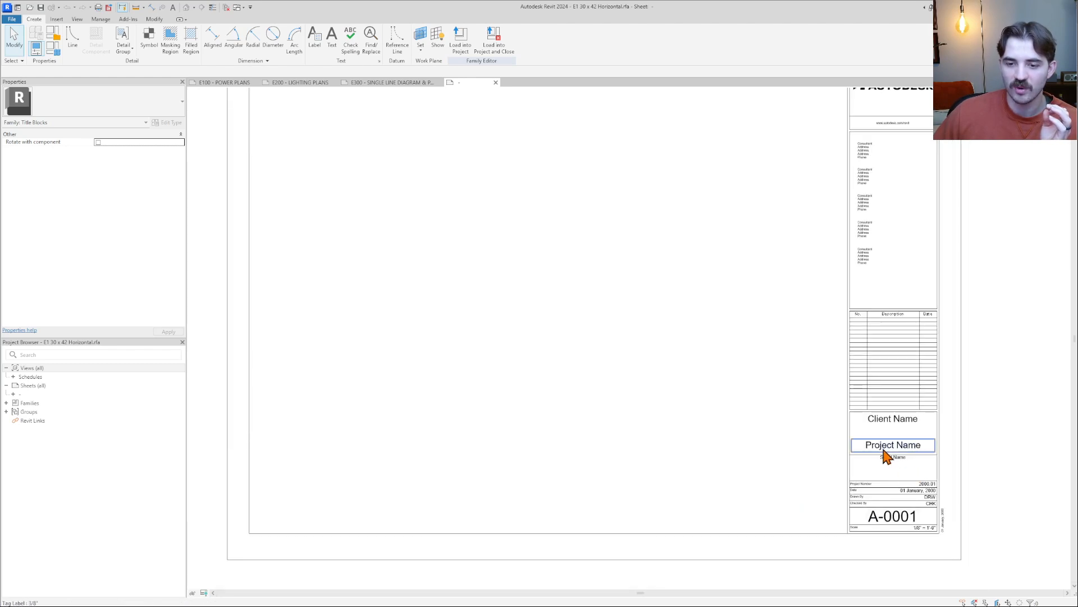
Examine the client name, project name, sheet number and scale labels in the title block family
scroll(898, 451, "up", 3)
scroll(873, 447, "down", 2)
scroll(866, 445, "down", 1)
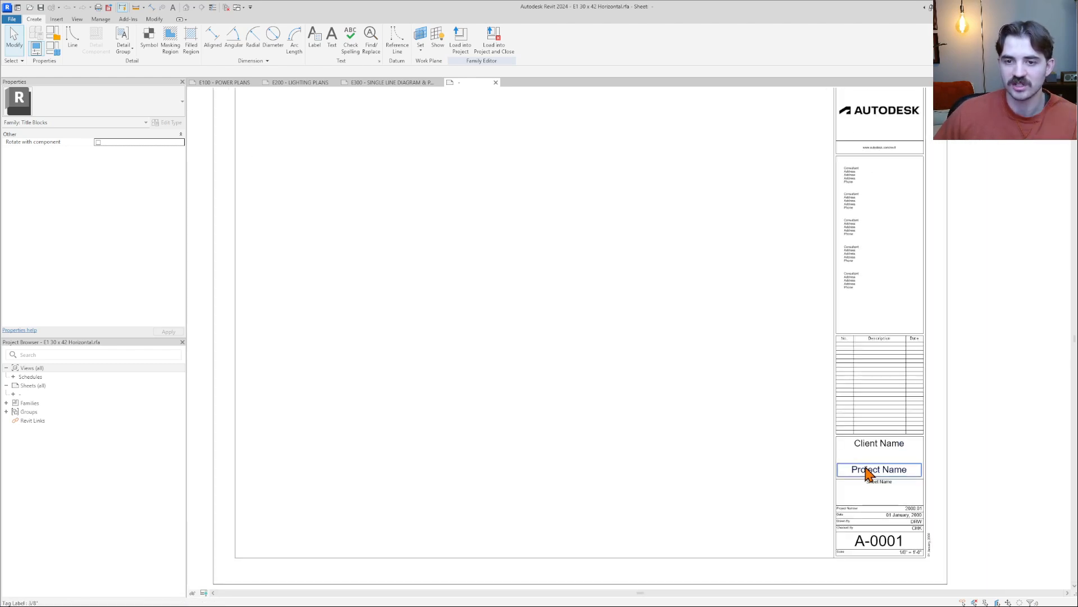
scroll(869, 474, "down", 1)
scroll(847, 529, "up", 1)
scroll(963, 544, "up", 1)
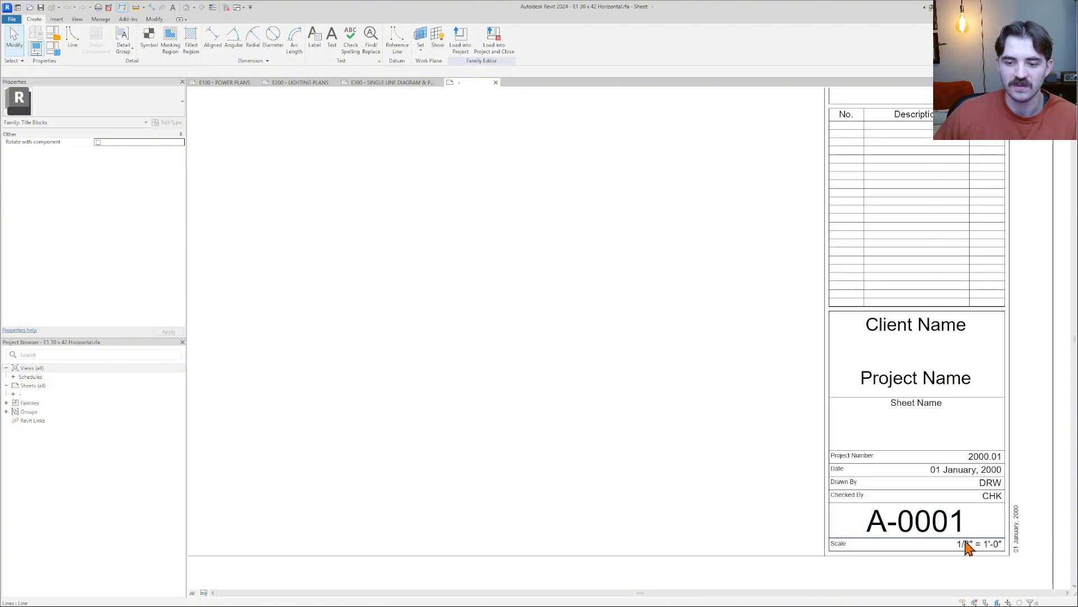
scroll(988, 550, "down", 1)
scroll(989, 550, "down", 1)
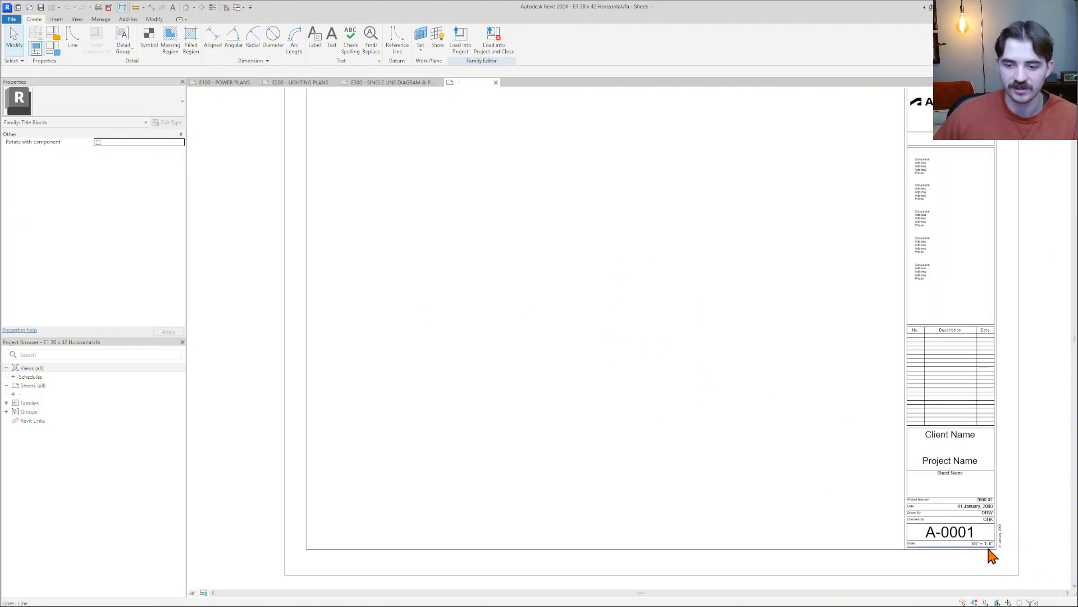
scroll(987, 553, "up", 1)
scroll(983, 544, "down", 1)
Examine the revision schedule, consultant text notes and website note, ending with the whole title block in view
scroll(927, 344, "down", 1)
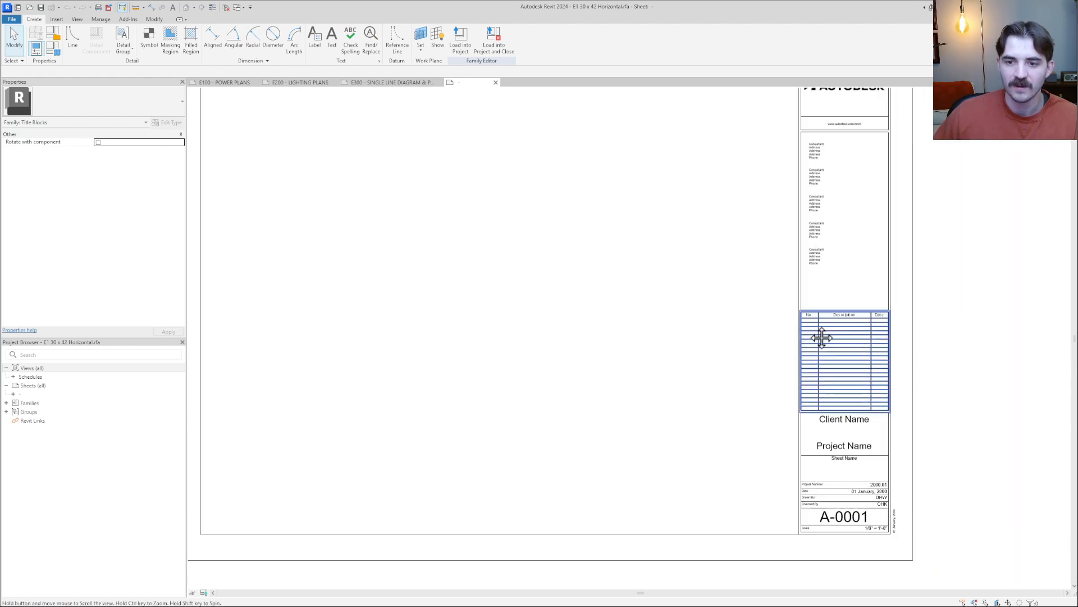
scroll(809, 329, "down", 1)
scroll(861, 188, "up", 2)
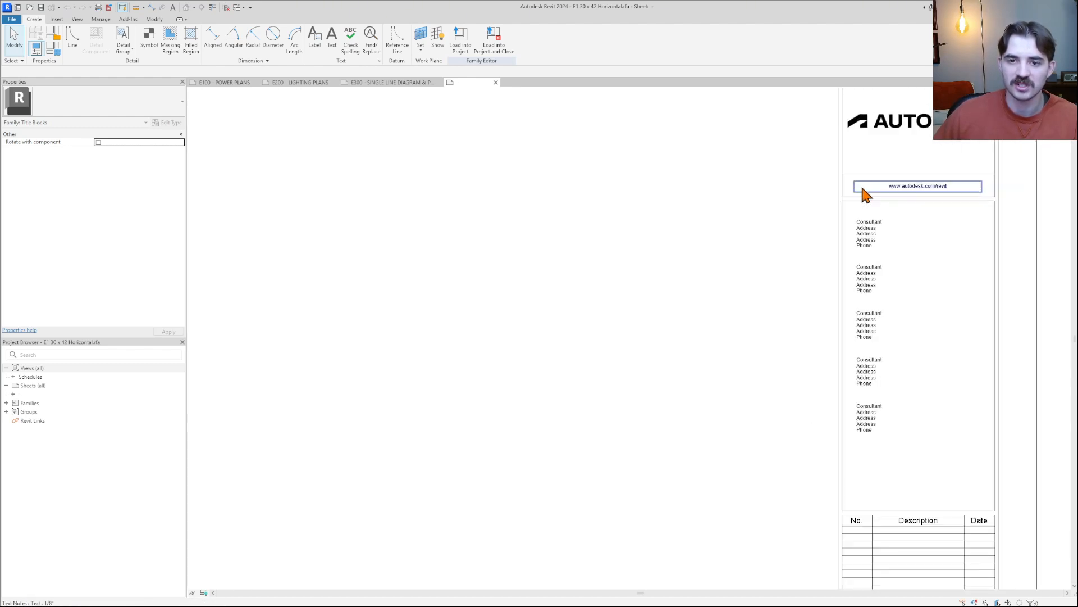
scroll(921, 228, "down", 1)
middle_click_drag(921, 228, 814, 233)
middle_click(805, 223)
middle_click(804, 223)
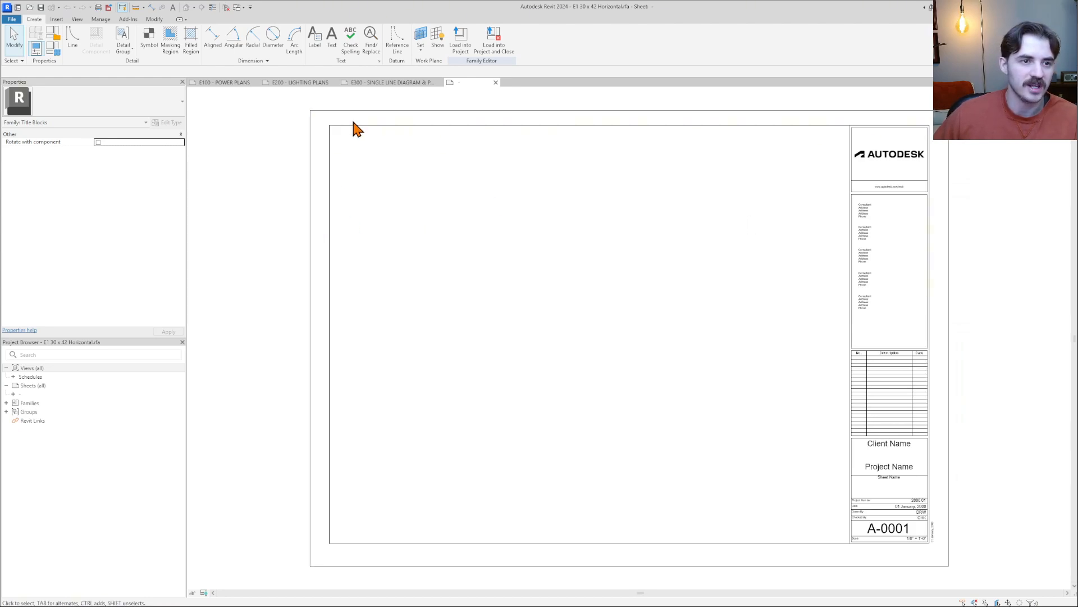
Measure the width and height of the title block's outer border from its upper-left corner
left_click(328, 111)
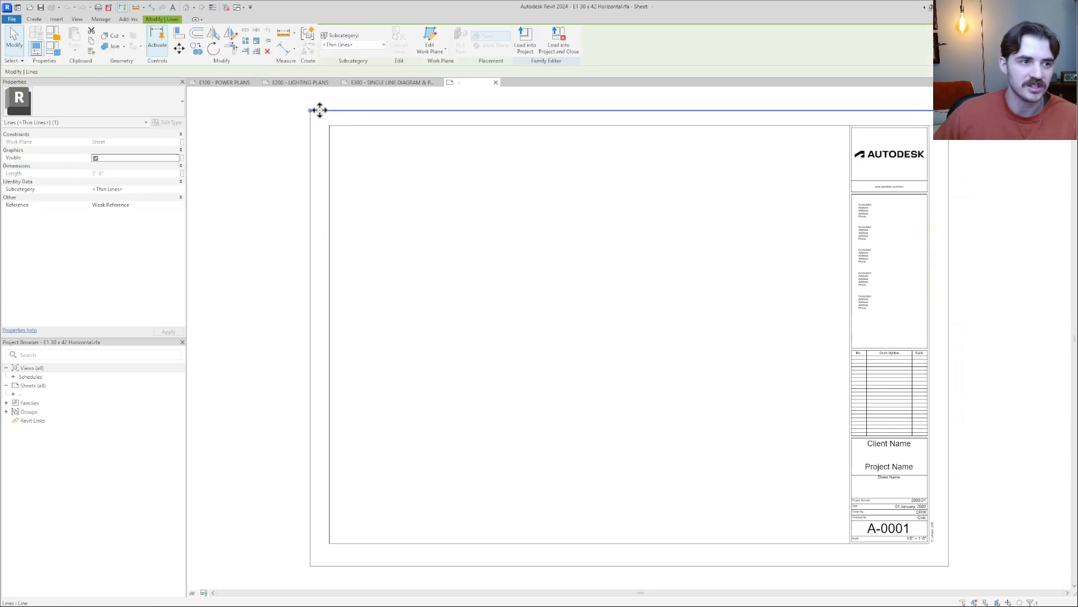
middle_click_drag(322, 120, 323, 138)
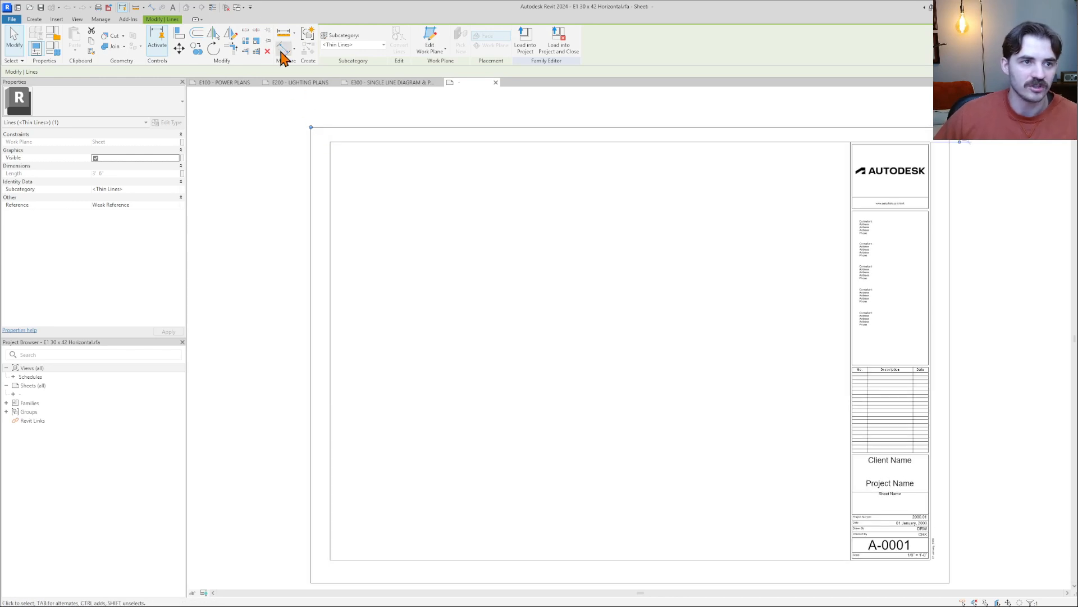
key("Escape")
left_click(358, 128)
key("Escape")
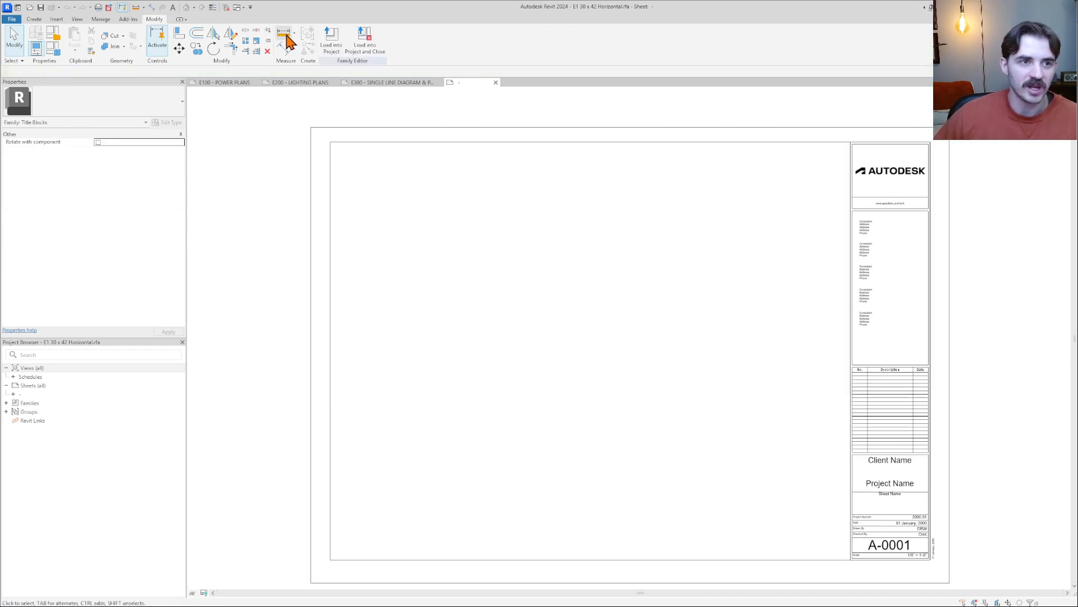
left_click(286, 34)
left_click(311, 127)
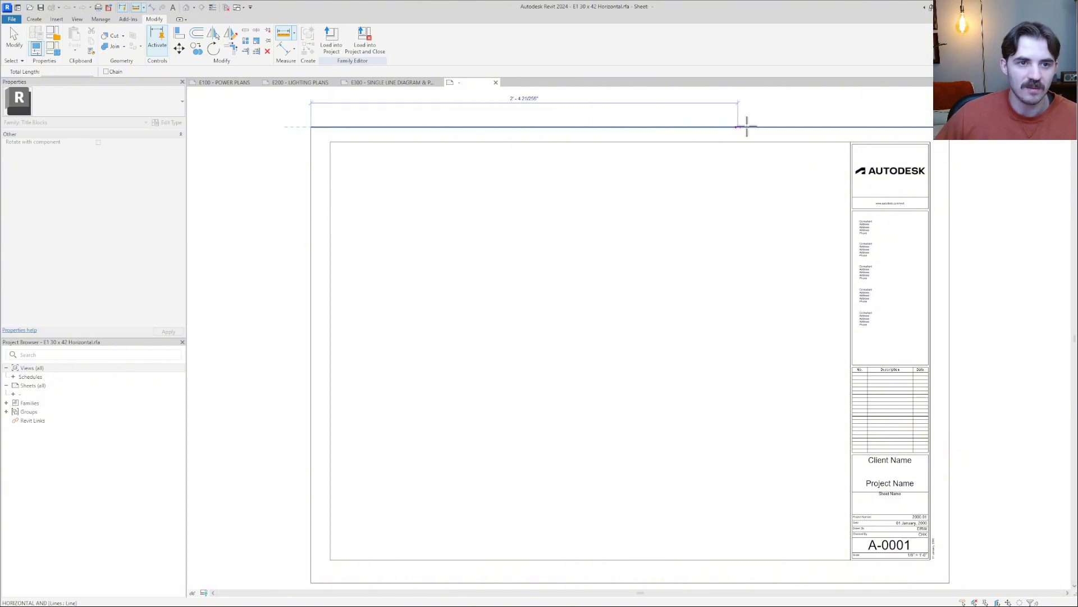
left_click(952, 129)
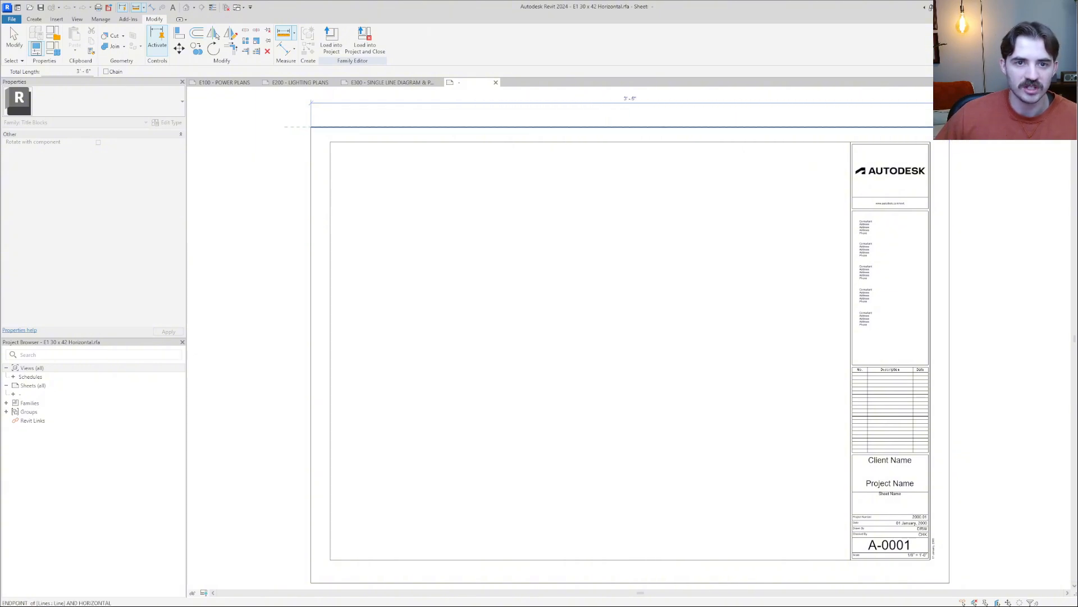
left_click(311, 127)
middle_click_drag(311, 479, 308, 353)
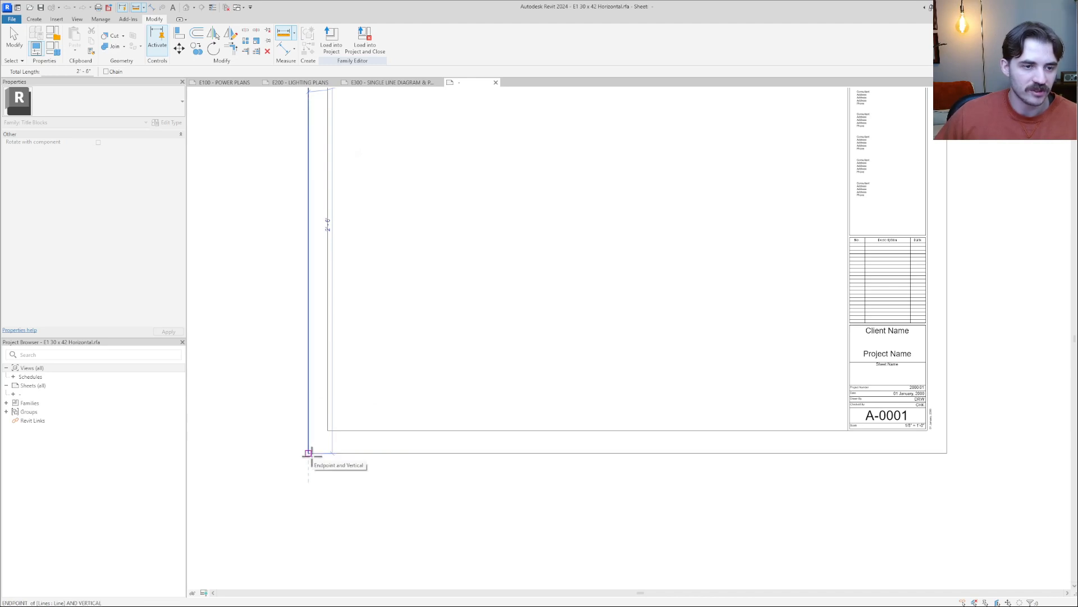
key("Escape")
Examine the inner border lines of the title block in relation to the outer sheet edge
scroll(320, 483, "down", 2)
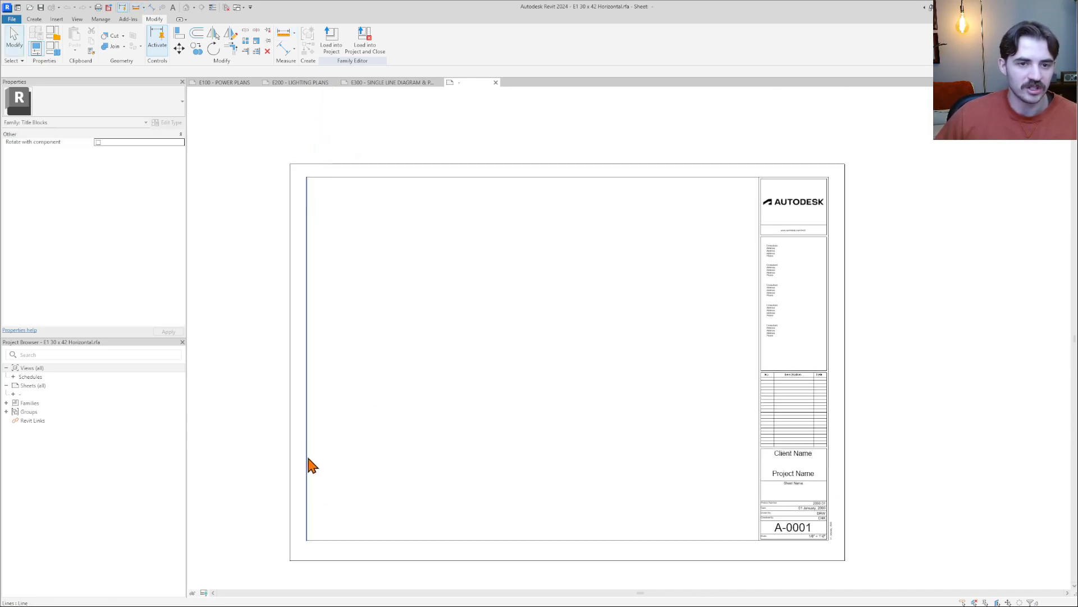
scroll(335, 197, "up", 3)
middle_click_drag(334, 197, 292, 145)
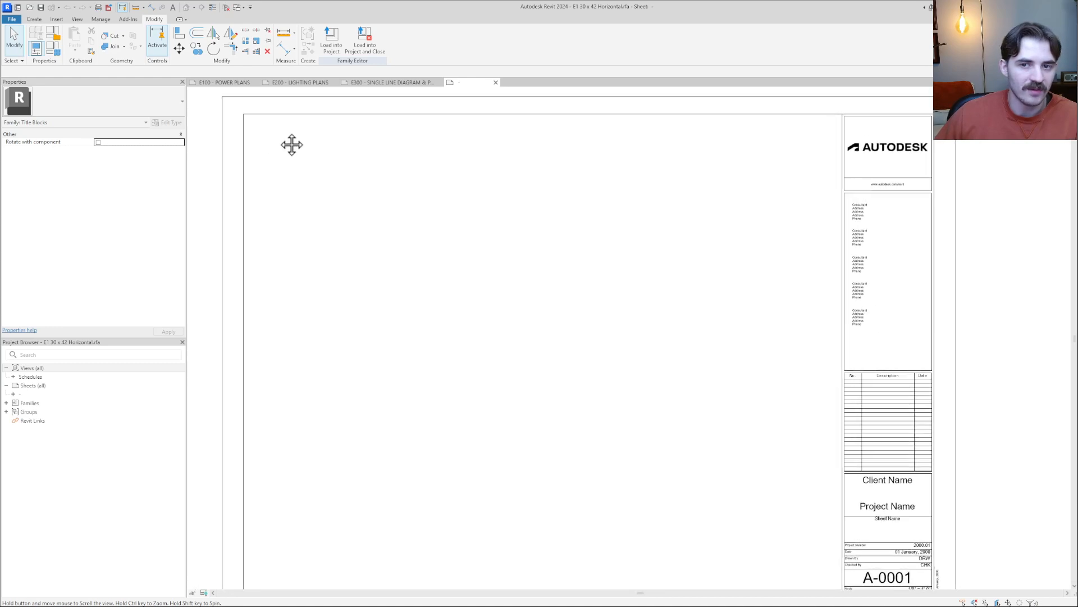
scroll(289, 136, "down", 1)
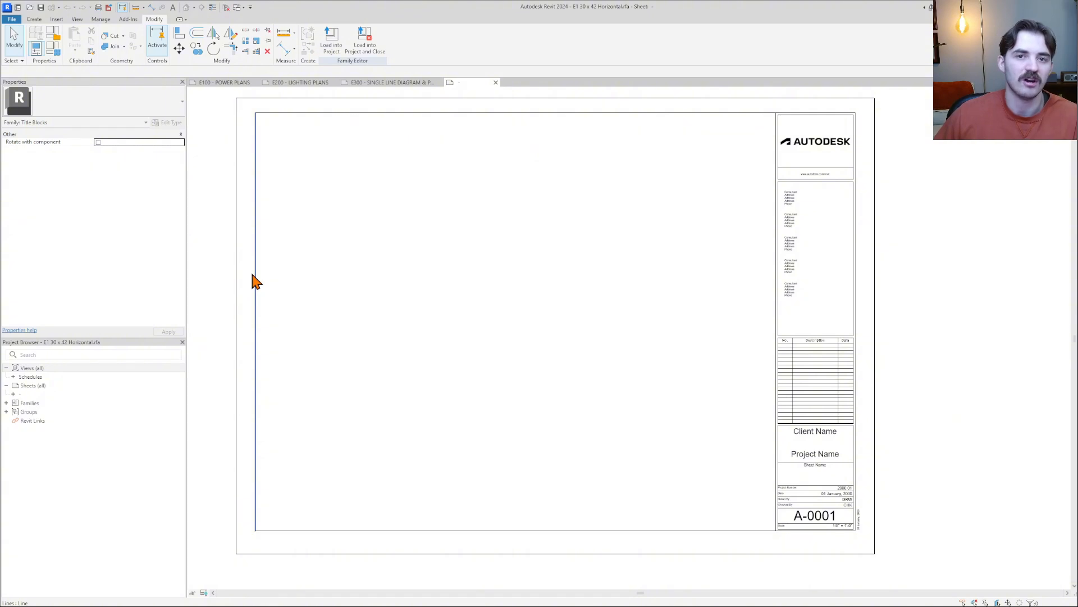
middle_click_drag(665, 174, 740, 187)
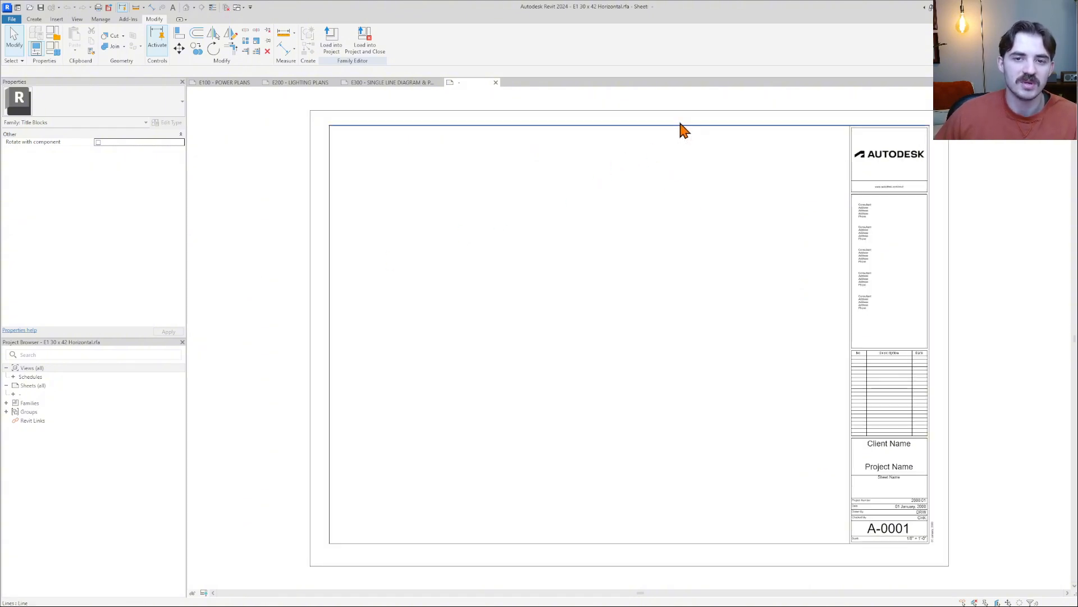
scroll(683, 130, "up", 2)
scroll(680, 128, "down", 2)
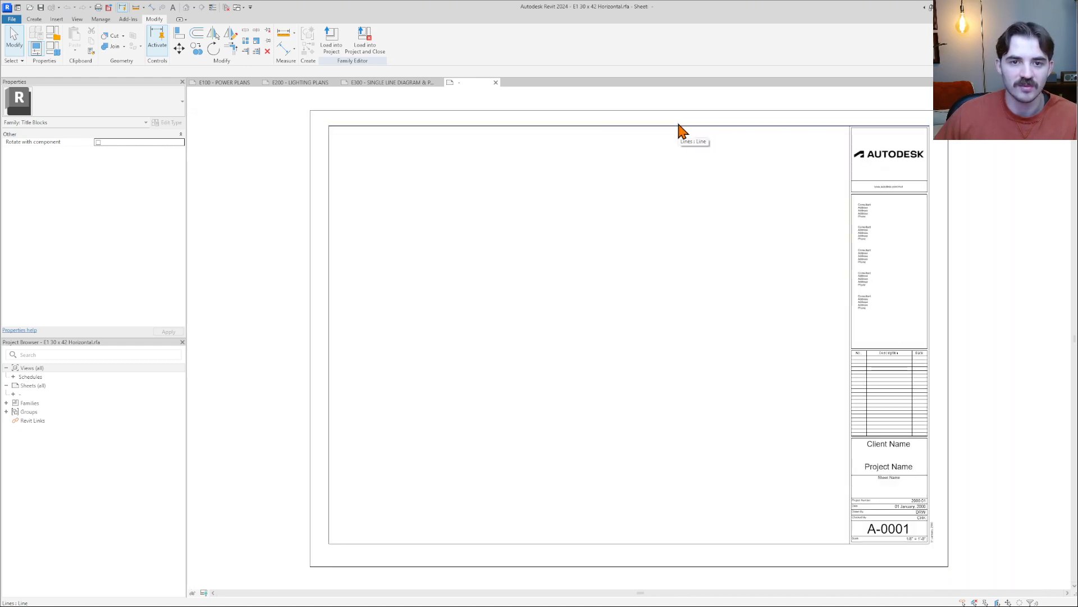
middle_click_drag(678, 124, 669, 127)
middle_click(668, 128)
middle_click(669, 128)
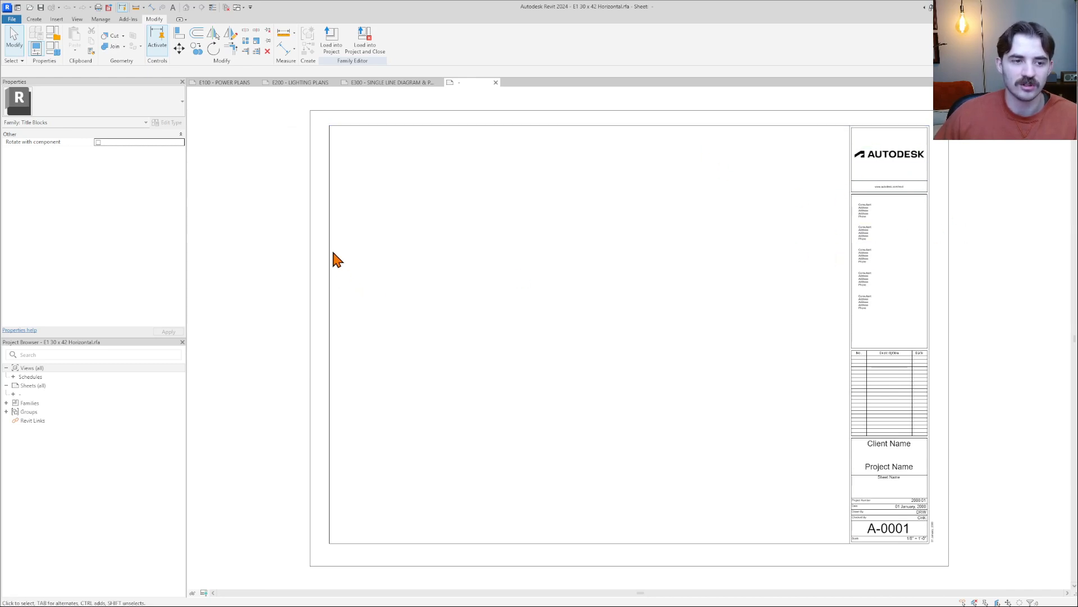
Measure the horizontal gap between the outer and inner border lines along the title block's left side
left_click(284, 33)
left_click(310, 111)
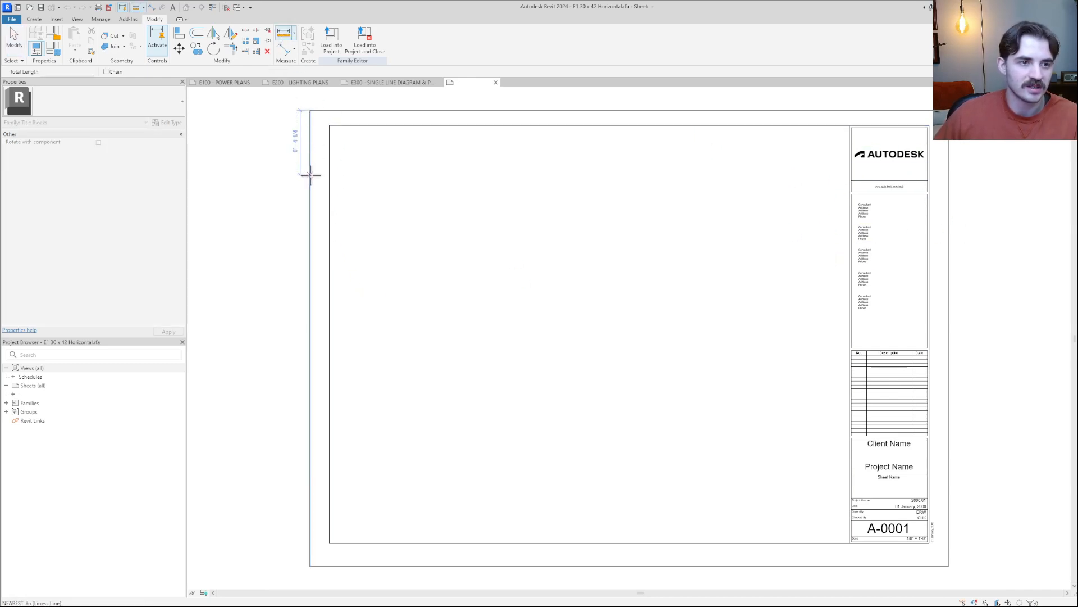
left_click(329, 175)
scroll(332, 173, "up", 2)
scroll(328, 174, "down", 1)
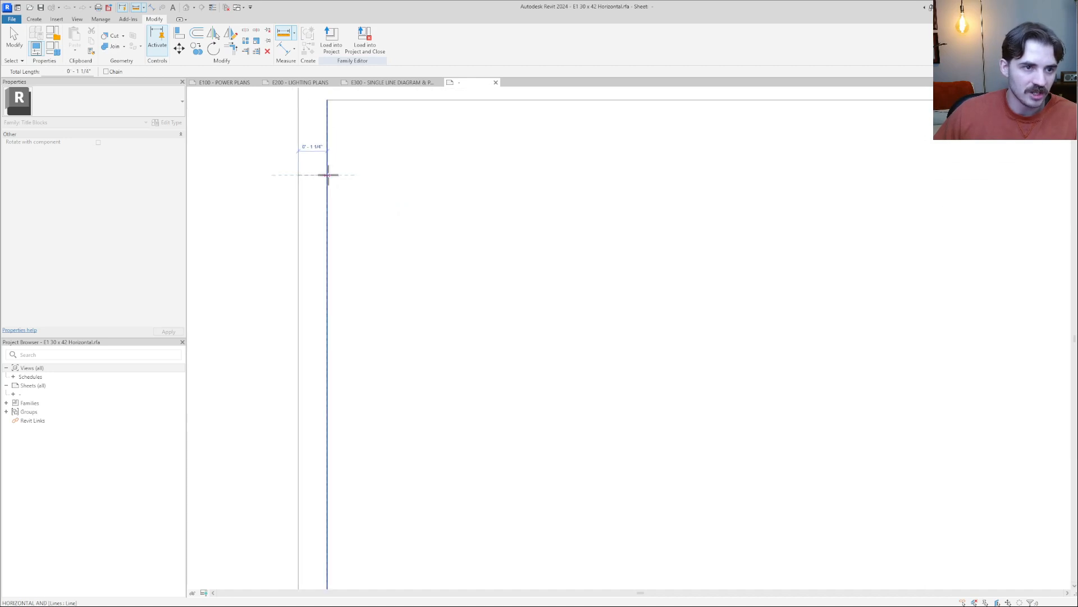
middle_click_drag(325, 174, 337, 224)
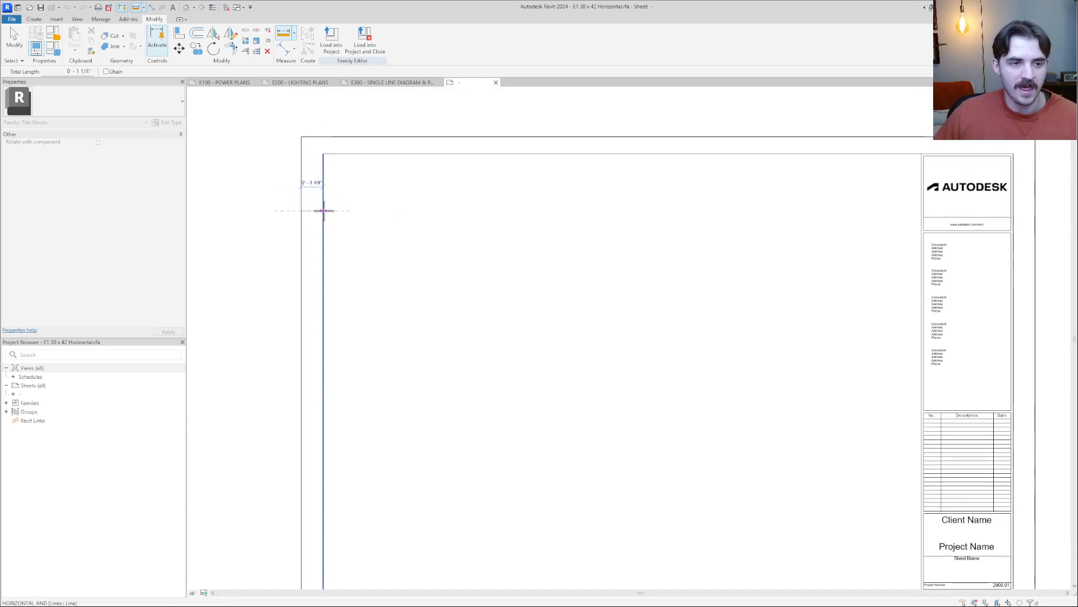
key("Escape")
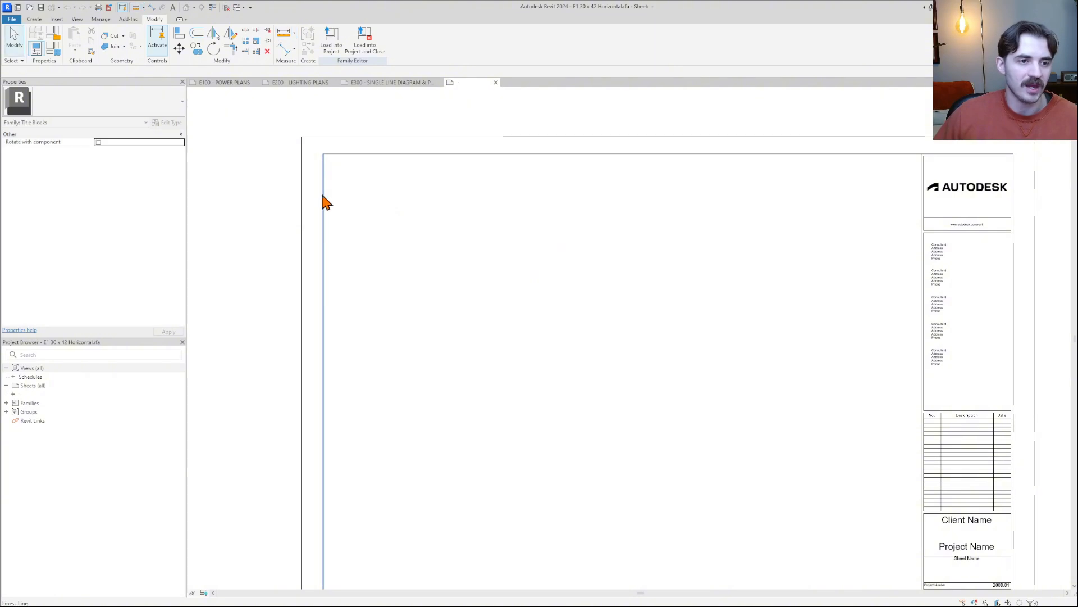
scroll(325, 202, "down", 2)
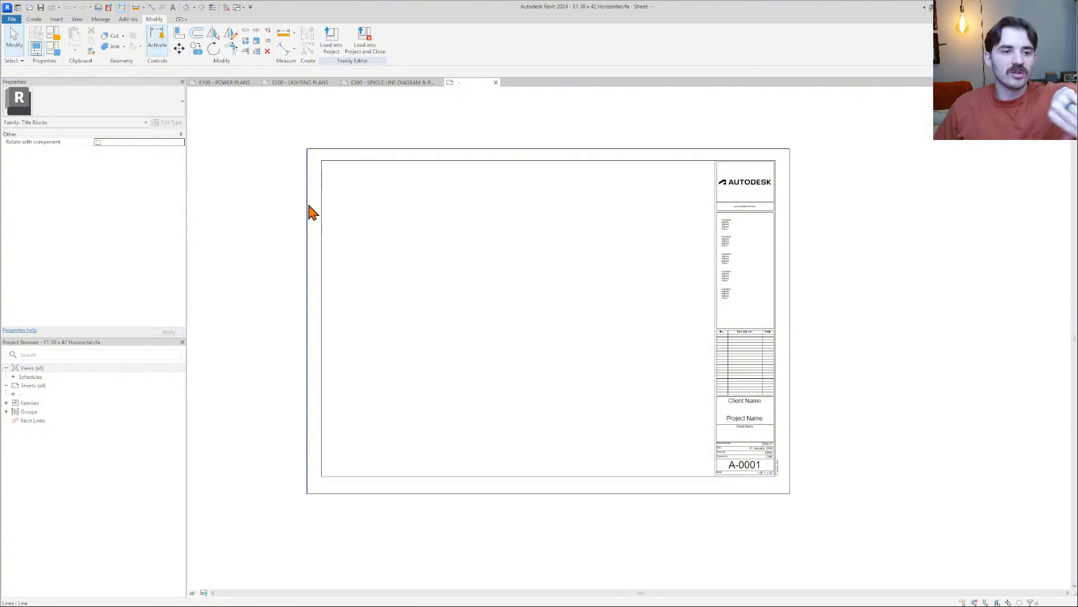
scroll(418, 166, "up", 1)
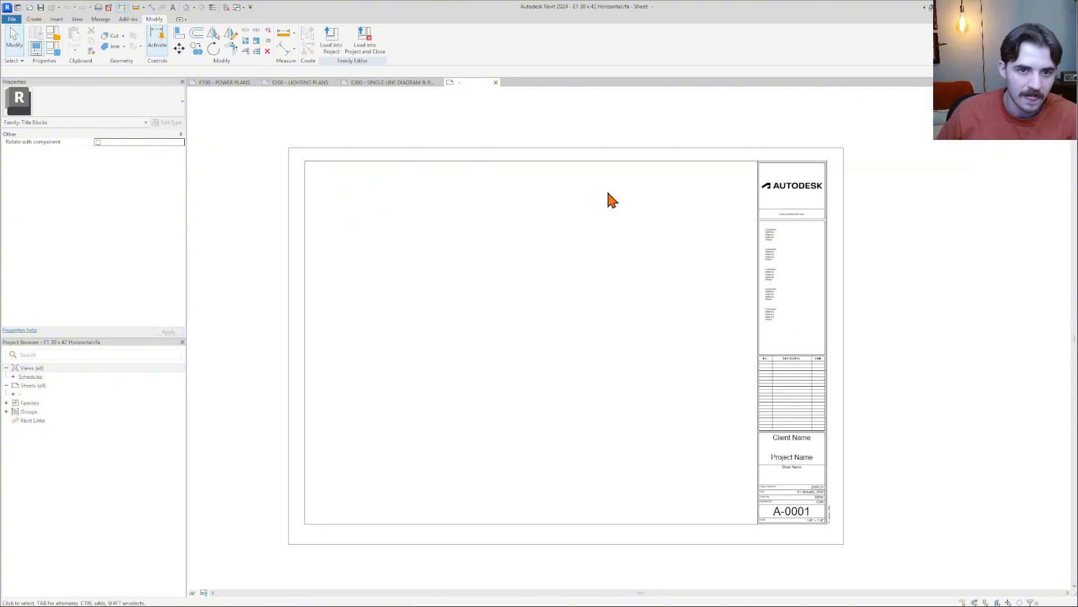
scroll(771, 174, "up", 1)
scroll(674, 169, "down", 1)
middle_click_drag(650, 176, 682, 171)
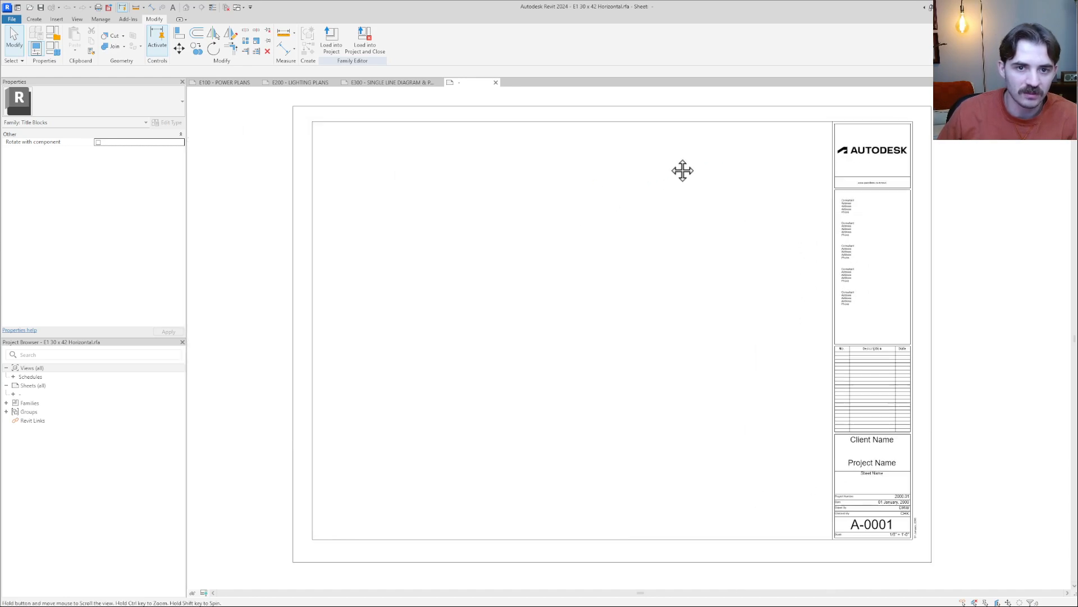
scroll(649, 152, "up", 1)
scroll(579, 153, "down", 2)
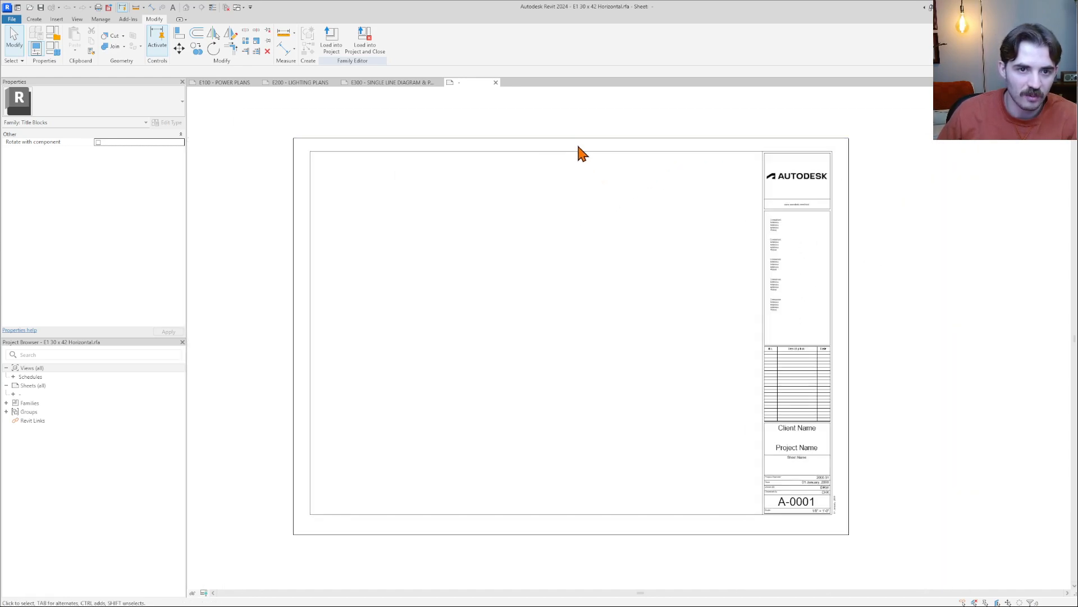
Move the top inner border line up onto the top edge of the outer border
scroll(679, 172, "up", 2)
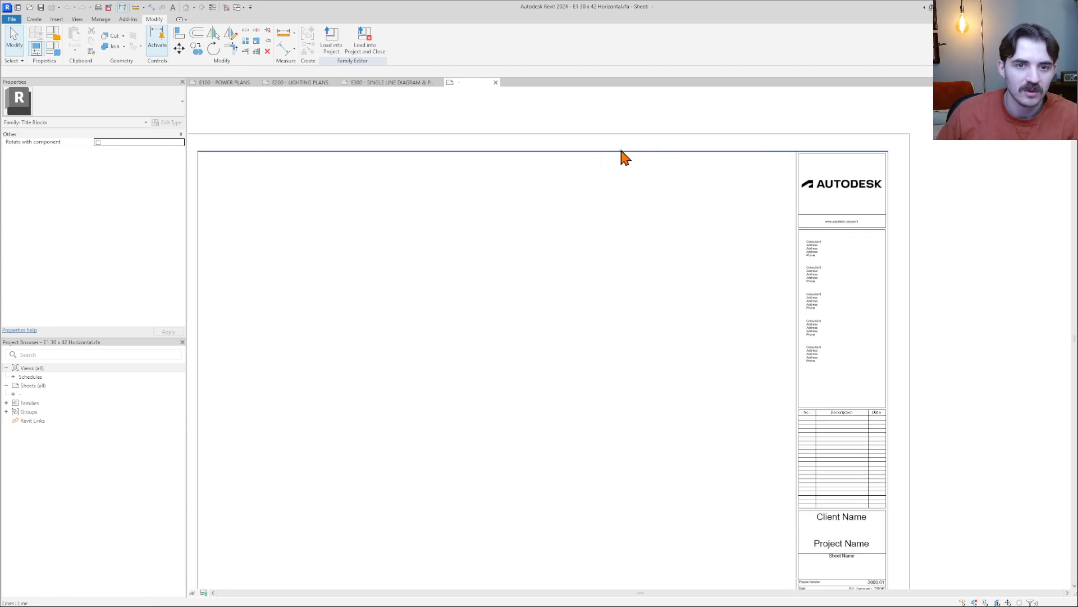
left_click(622, 151)
middle_click_drag(622, 158, 686, 169)
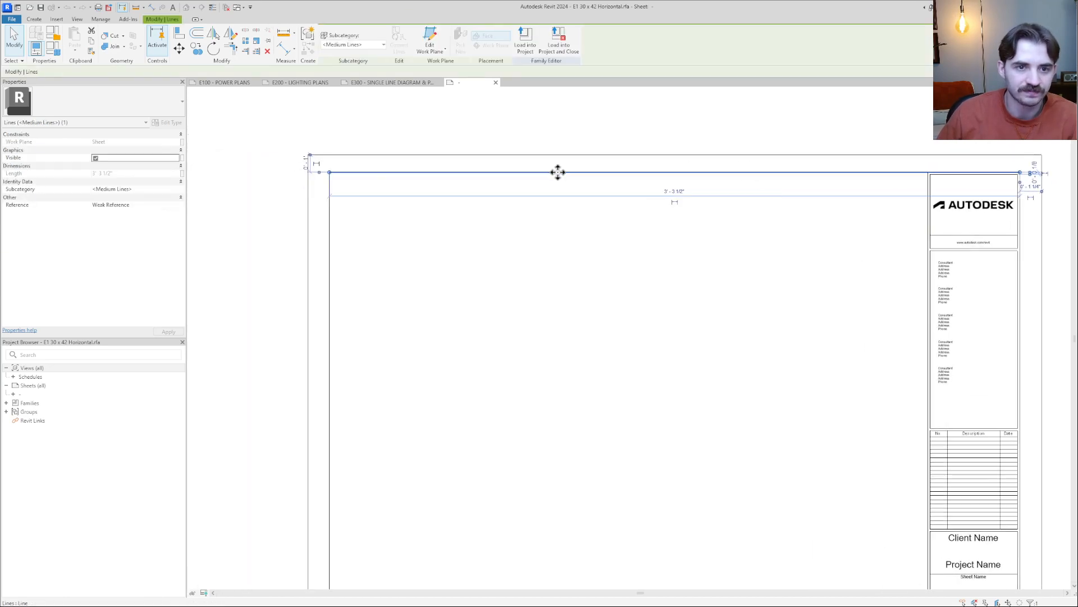
left_click_drag(558, 167, 561, 154)
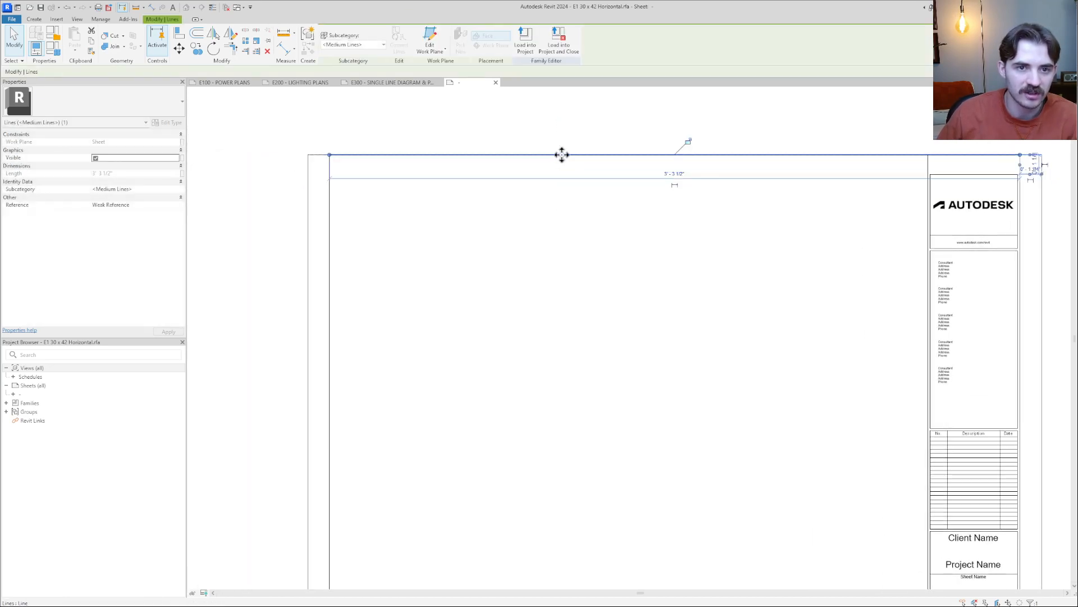
left_click(595, 162)
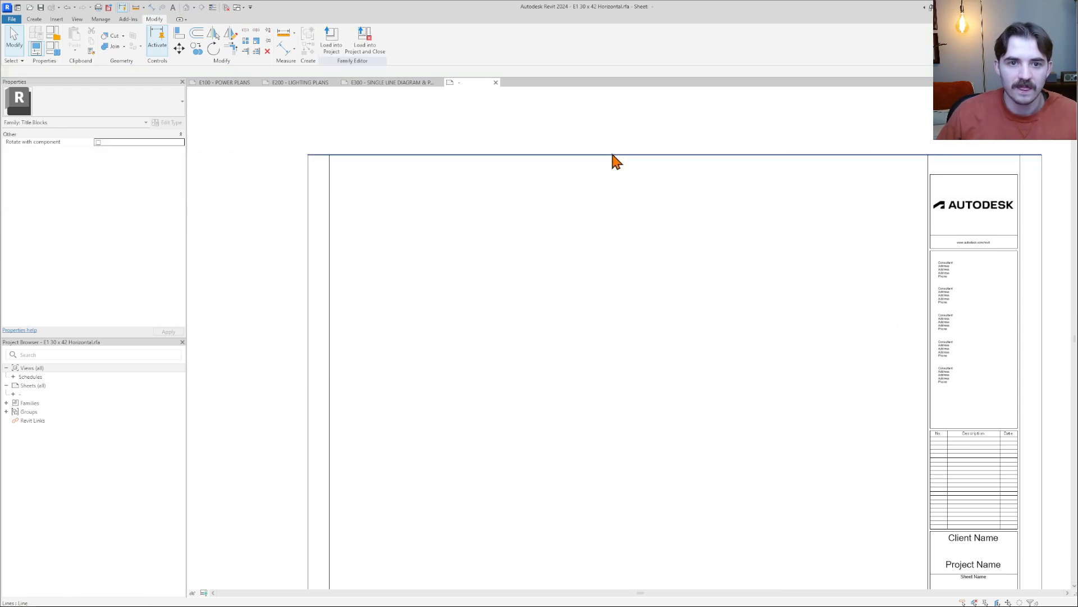
Try to move the outer border's top line down 1/2"
left_click(612, 154)
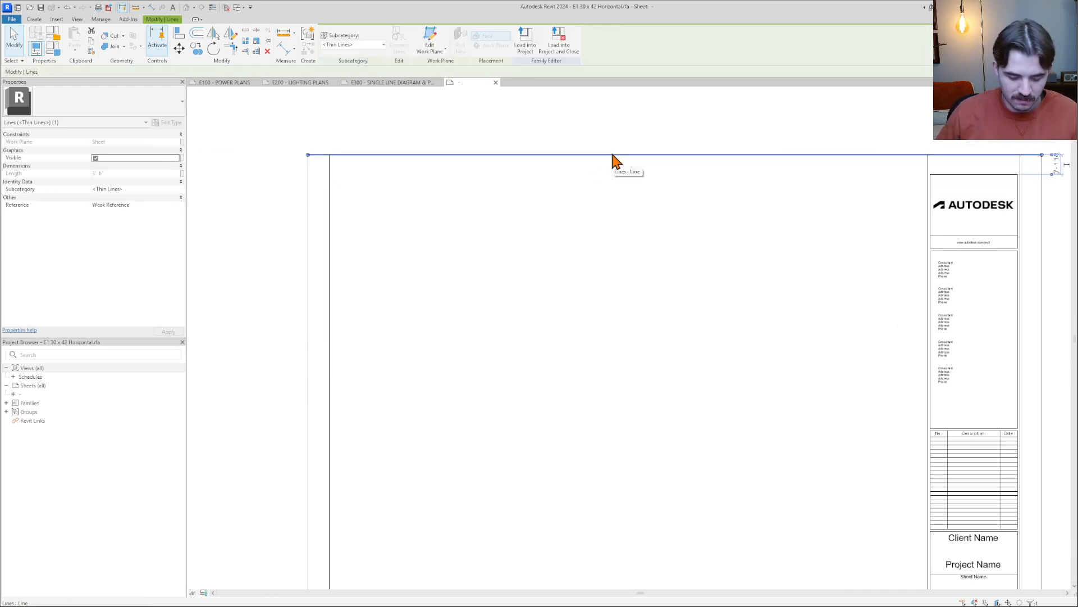
key("m")
key("v")
left_click(613, 155)
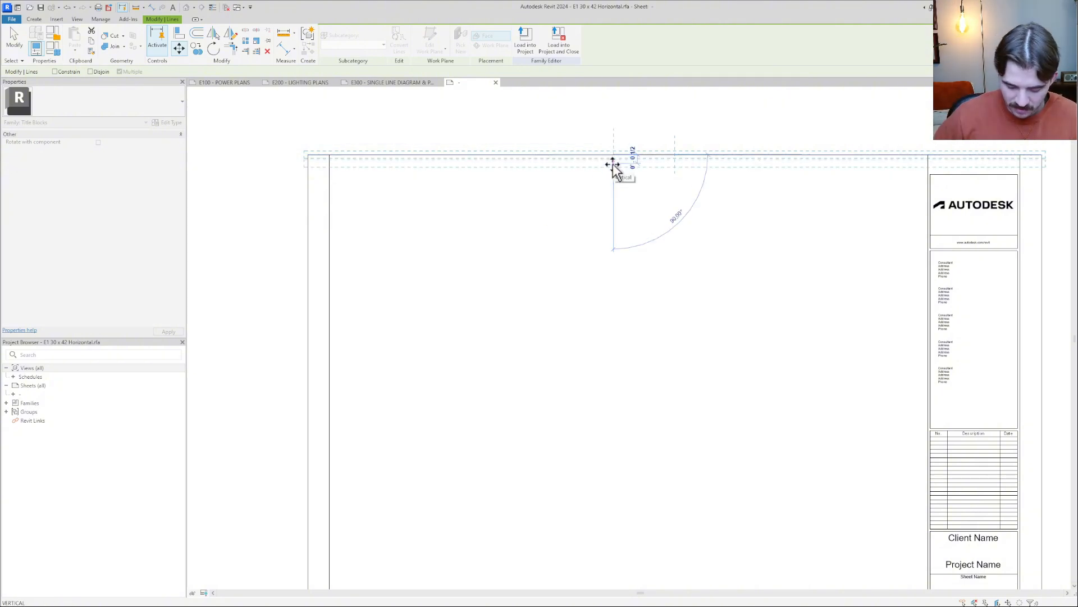
type("1/2")
key("Return")
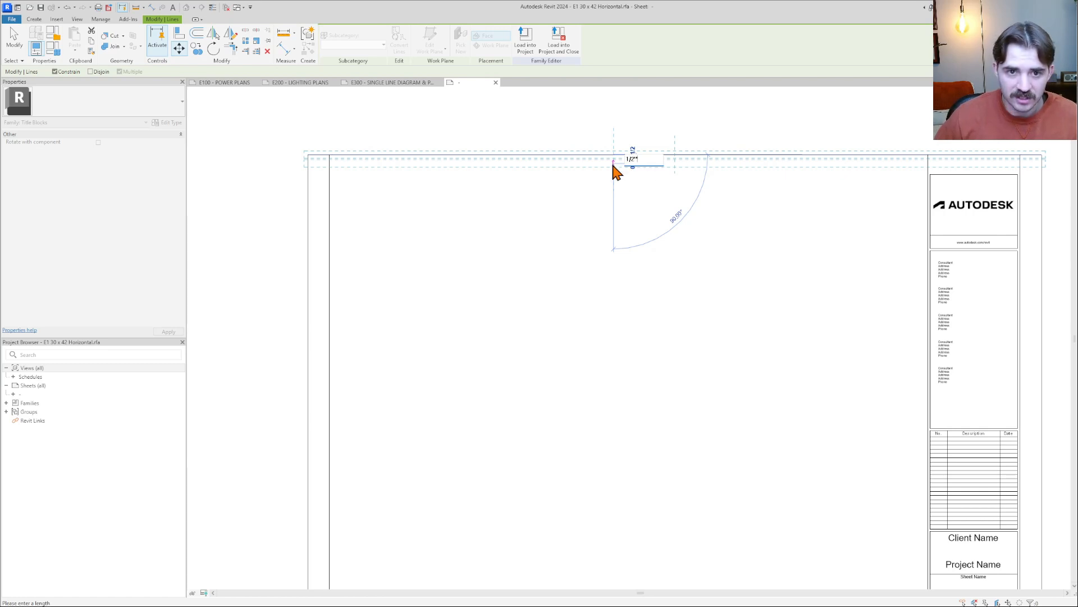
key("Escape")
key("Escape")
scroll(698, 253, "down", 2)
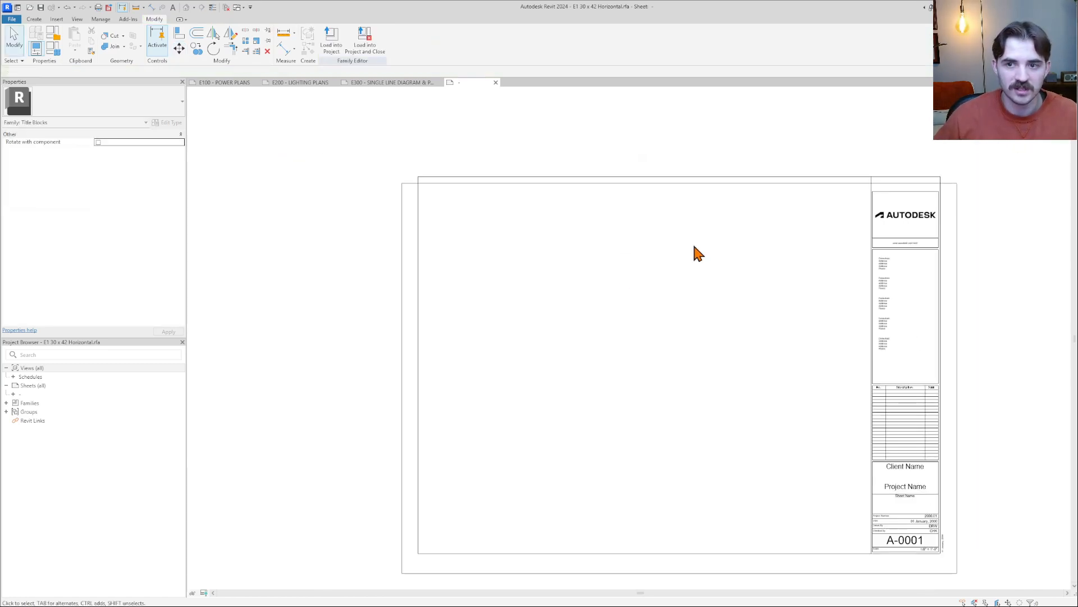
scroll(795, 224, "up", 2)
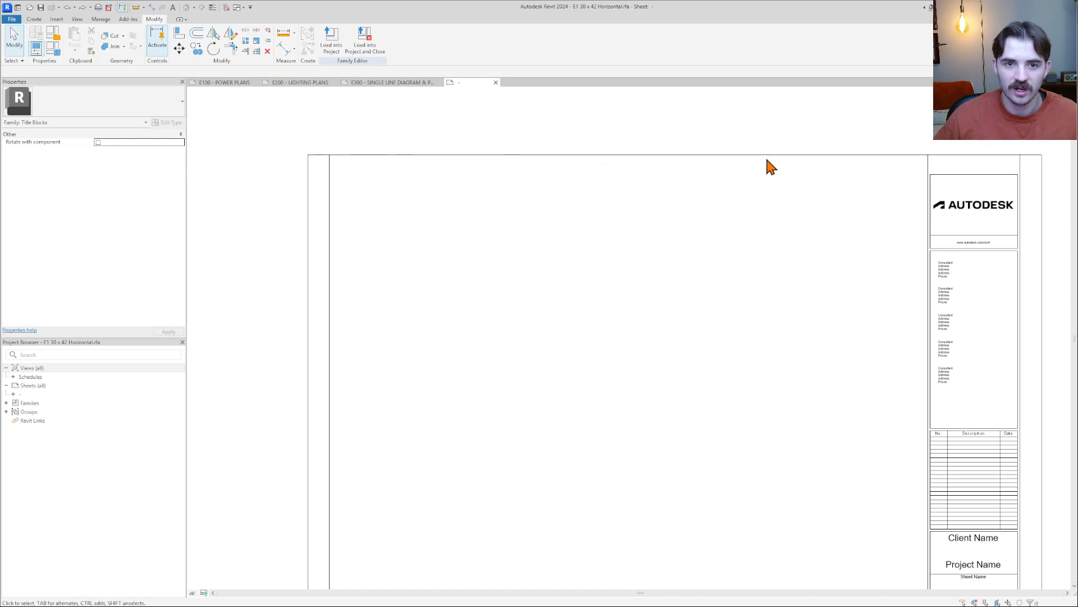
Move the top inner border line down 0.5" from the outer border's top edge
left_click(321, 157)
scroll(316, 154, "down", 1)
left_click(356, 158)
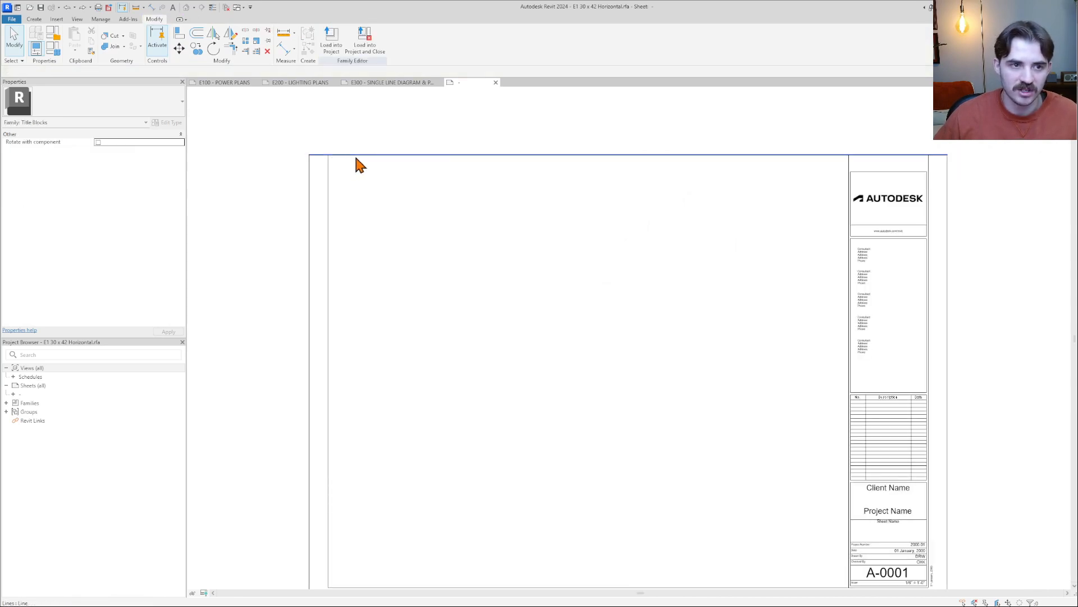
key("Tab")
key("Tab")
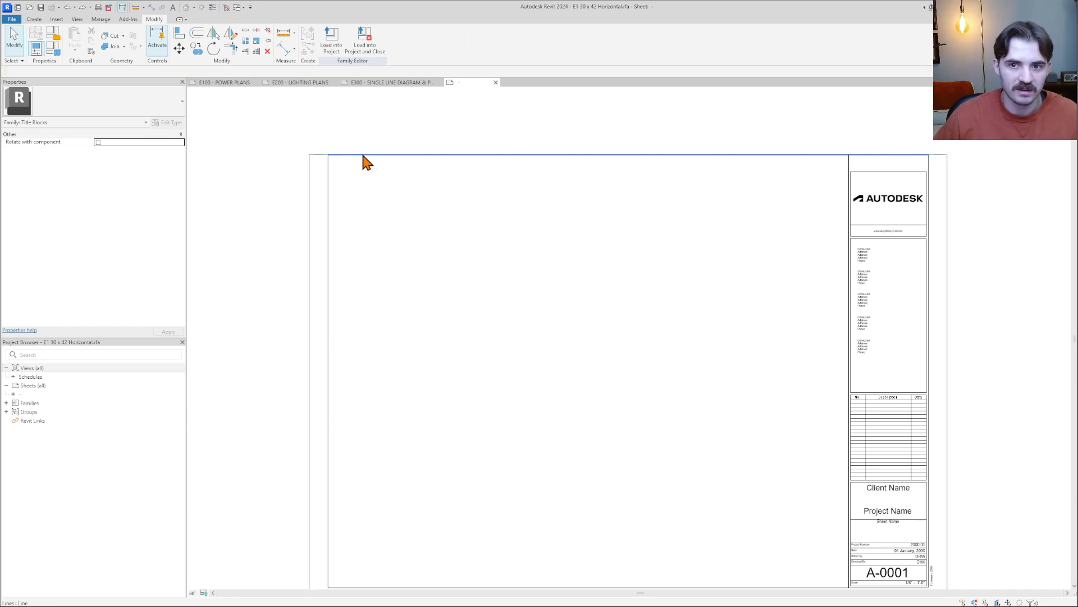
left_click(364, 157)
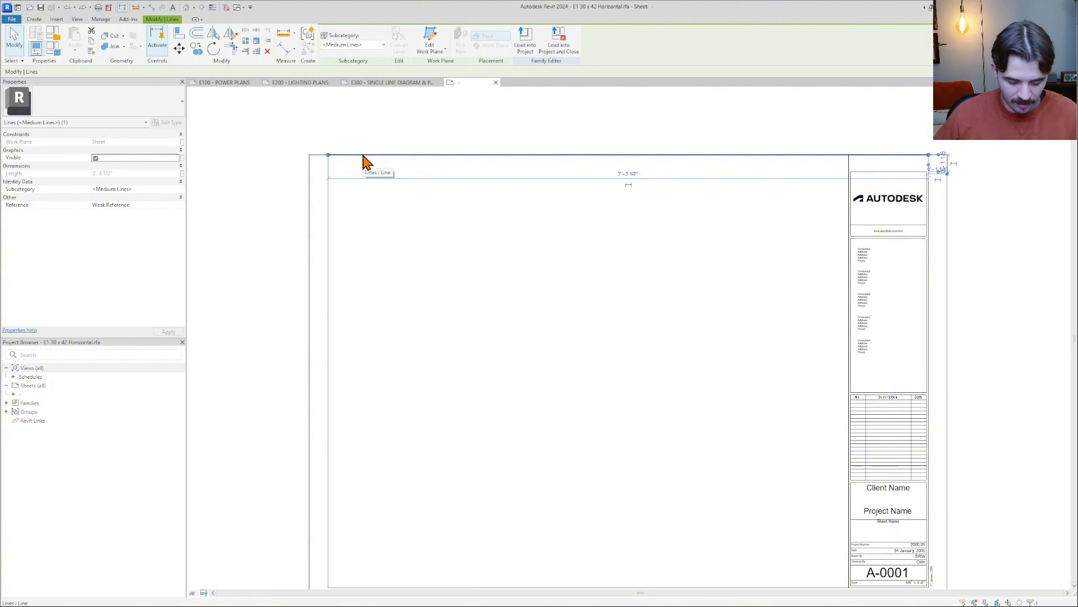
key("m")
key("v")
left_click(362, 154)
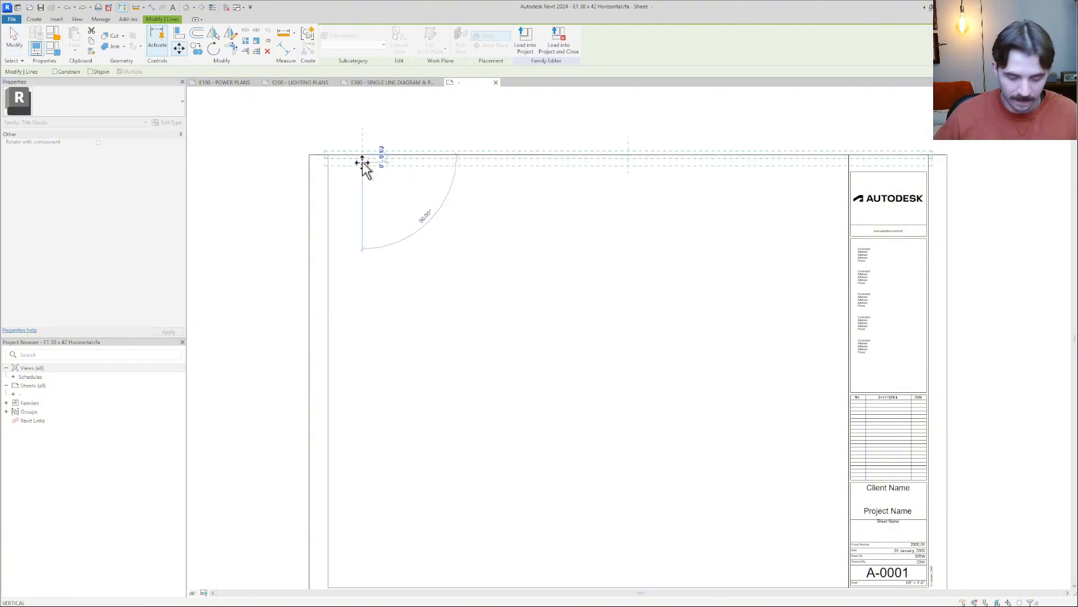
type(".5")
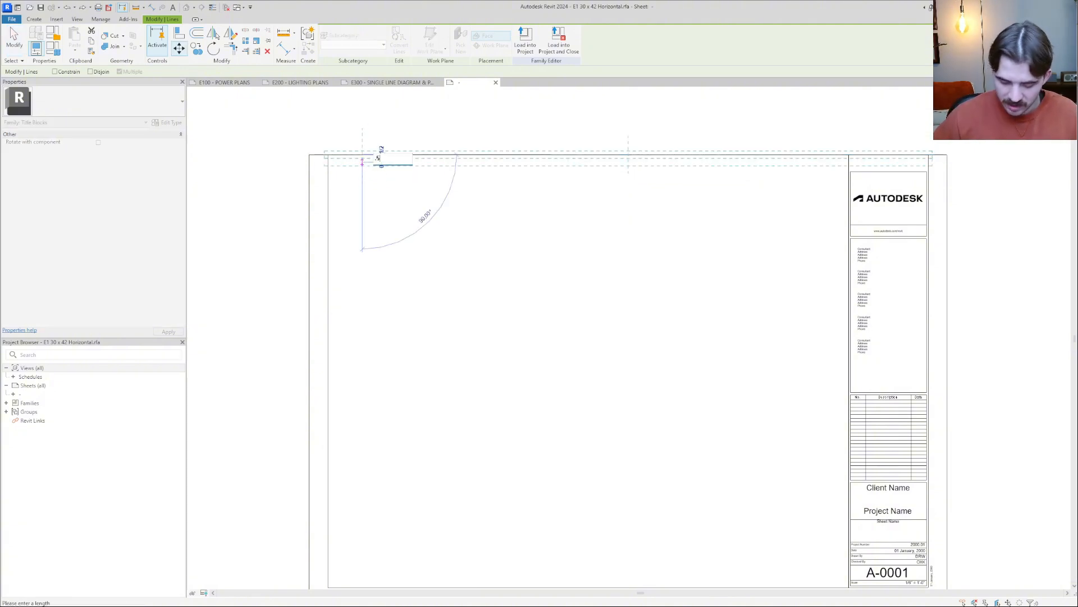
type("'")
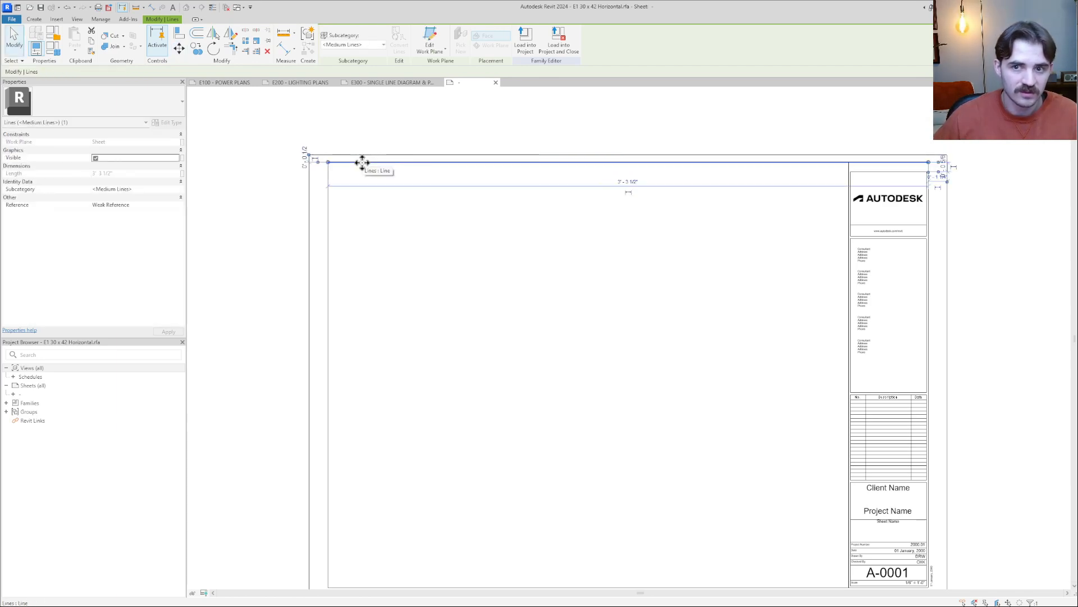
left_click(635, 224)
Move the right inner border line onto the right edge of the outer border
middle_click_drag(746, 258, 708, 152)
scroll(707, 152, "down", 2)
scroll(866, 223, "up", 3)
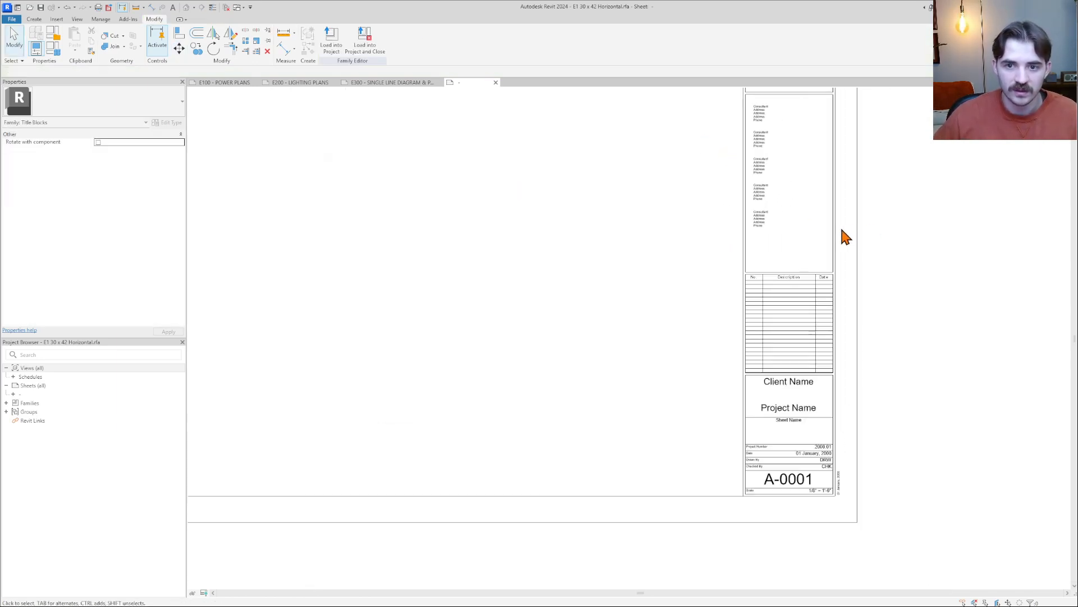
scroll(842, 229, "up", 1)
left_click(835, 239)
left_click(839, 242)
left_click(837, 248)
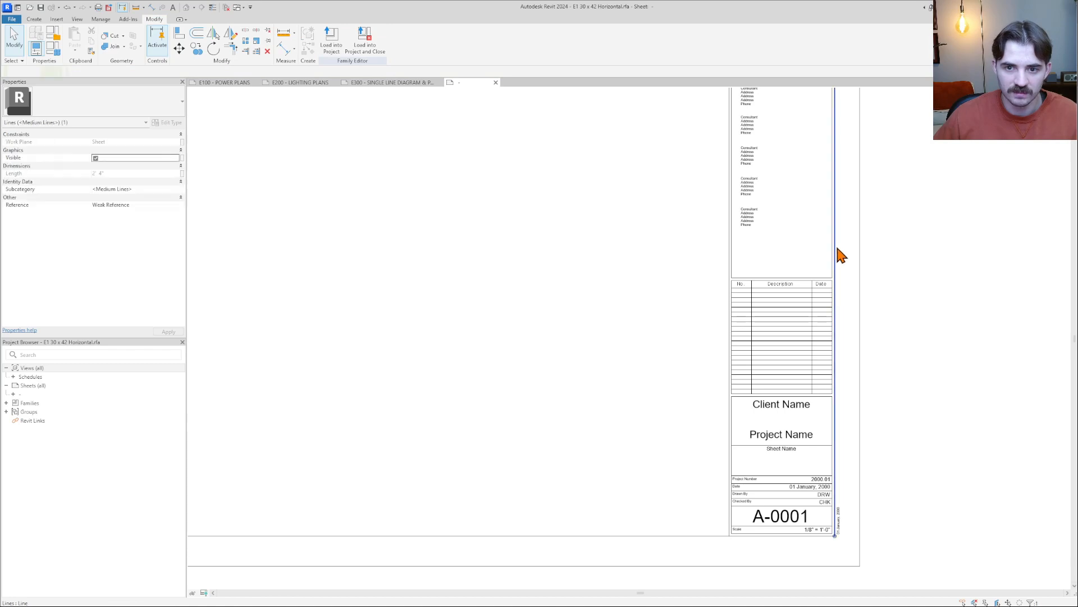
left_click_drag(837, 248, 861, 249)
key("Escape")
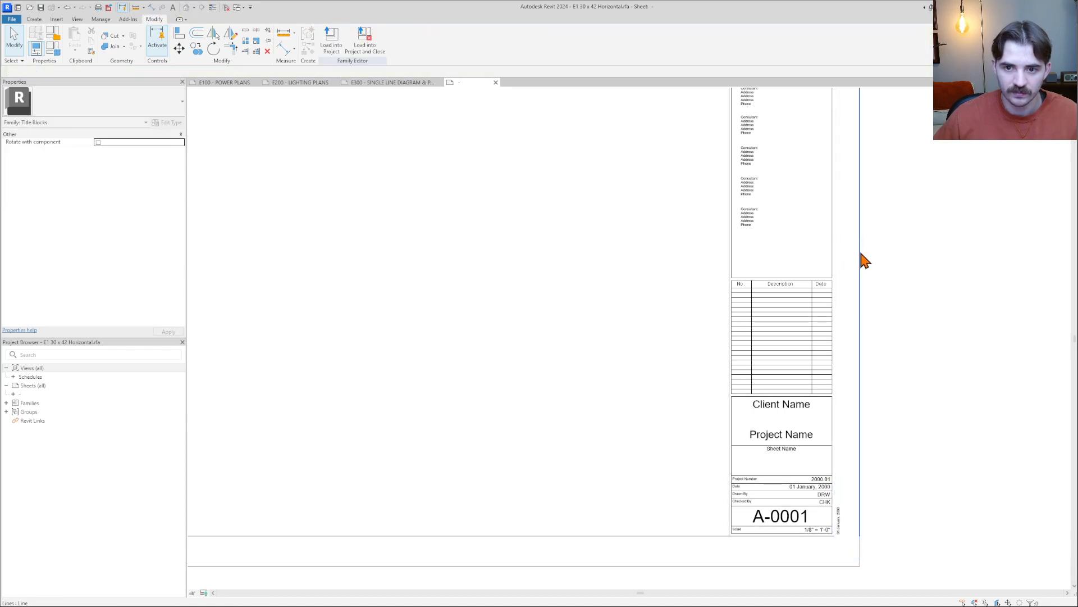
left_click(861, 259)
key("m")
key("v")
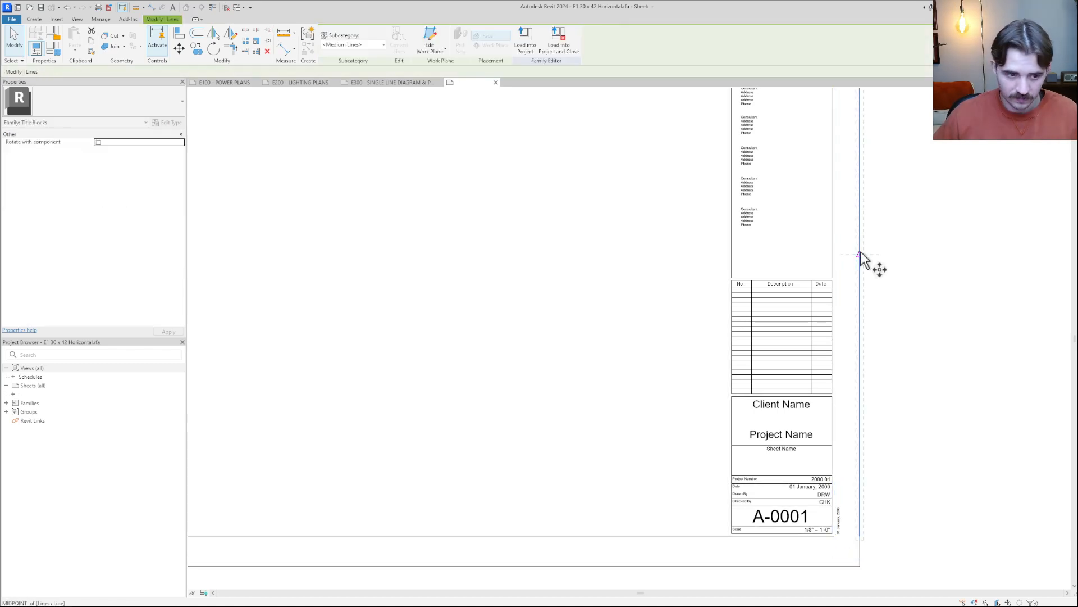
left_click(860, 255)
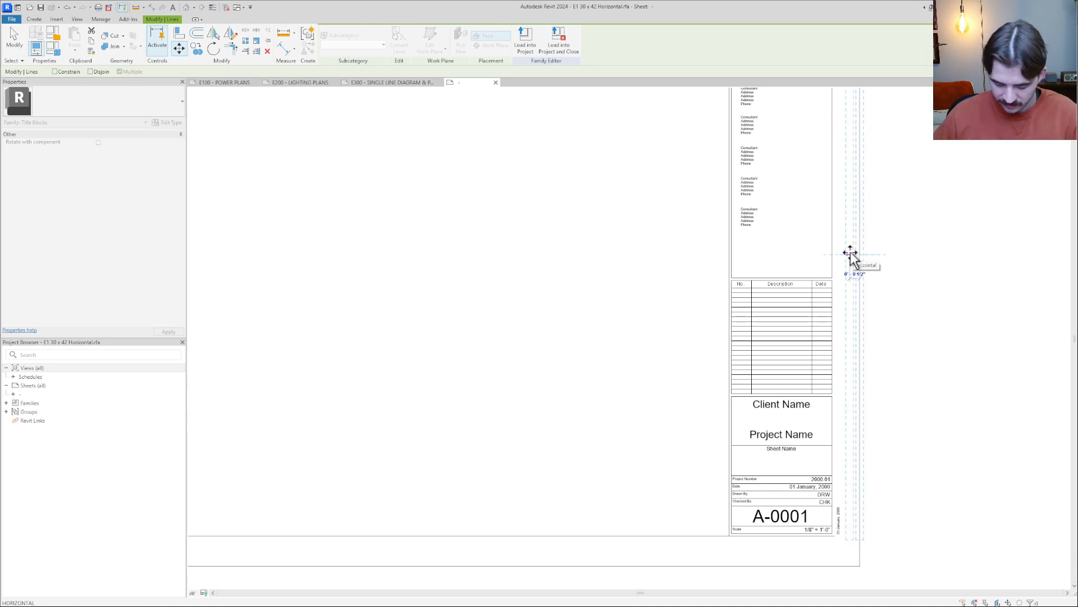
key("Escape")
key("Escape")
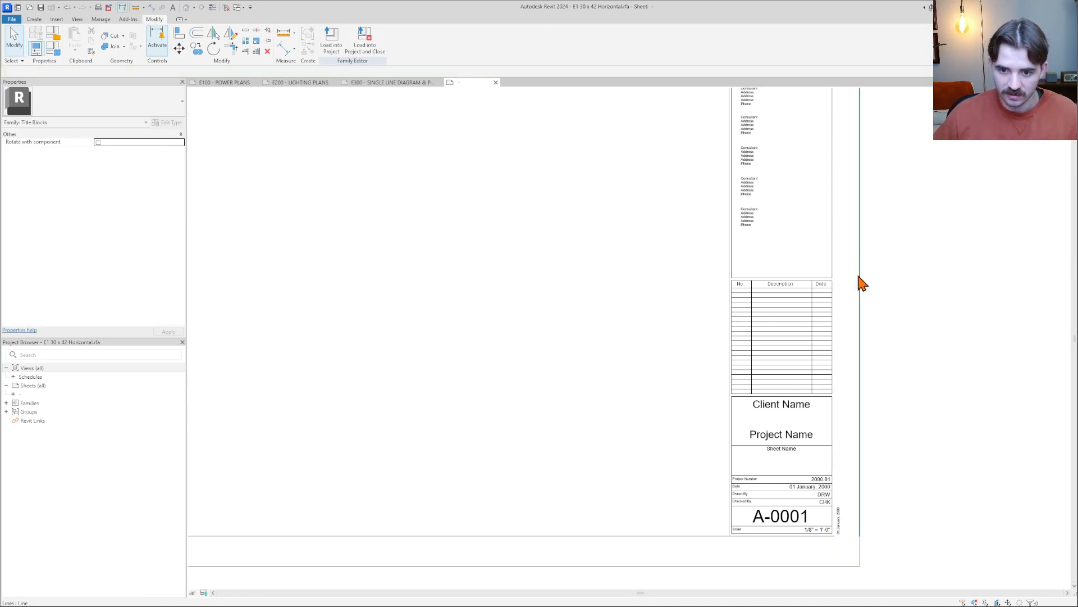
Move the right inner border line 0.5" inward from the outer border's right edge
left_click(860, 283)
scroll(859, 277, "down", 3)
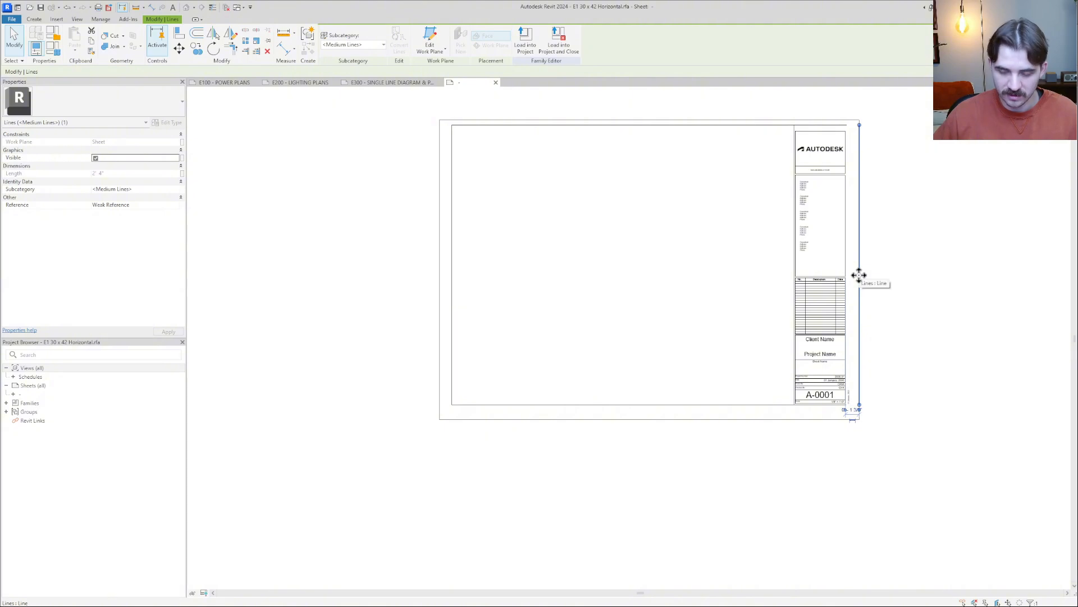
key("m")
key("v")
scroll(859, 281, "up", 3)
left_click(860, 279)
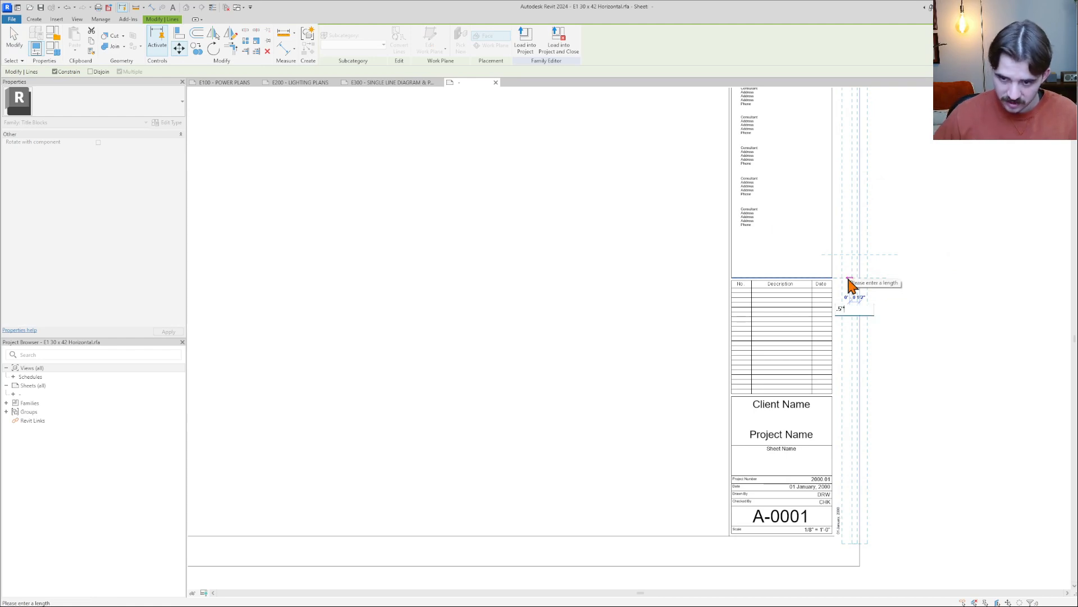
left_click(848, 281)
left_click(890, 344)
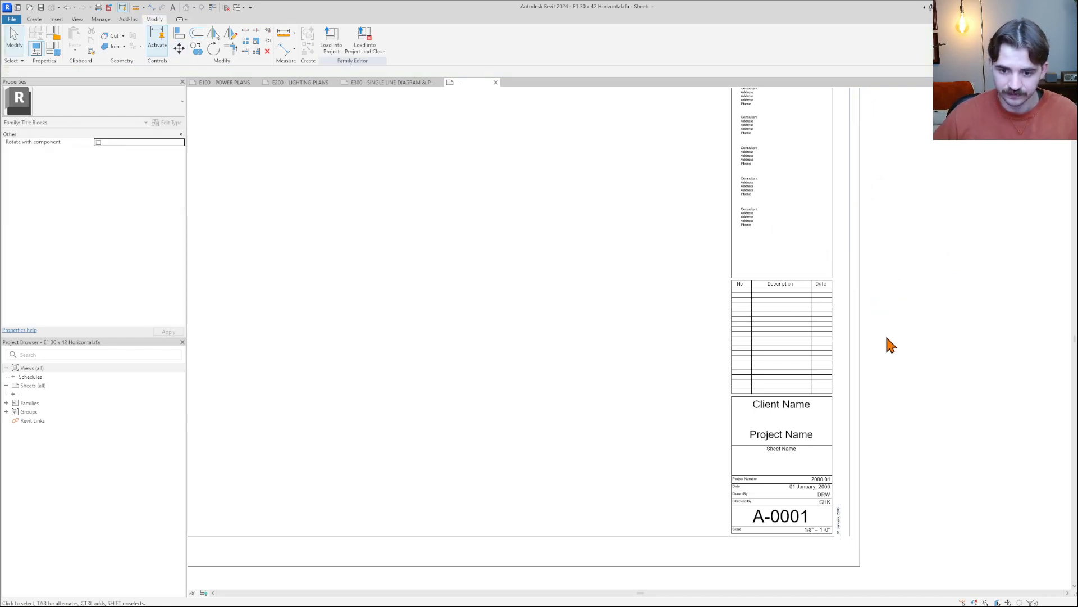
Extend the right ends of the bottom and top inner border lines to meet the right inner border line
left_click(797, 537)
key("Escape")
left_click(798, 537)
scroll(836, 542, "up", 2)
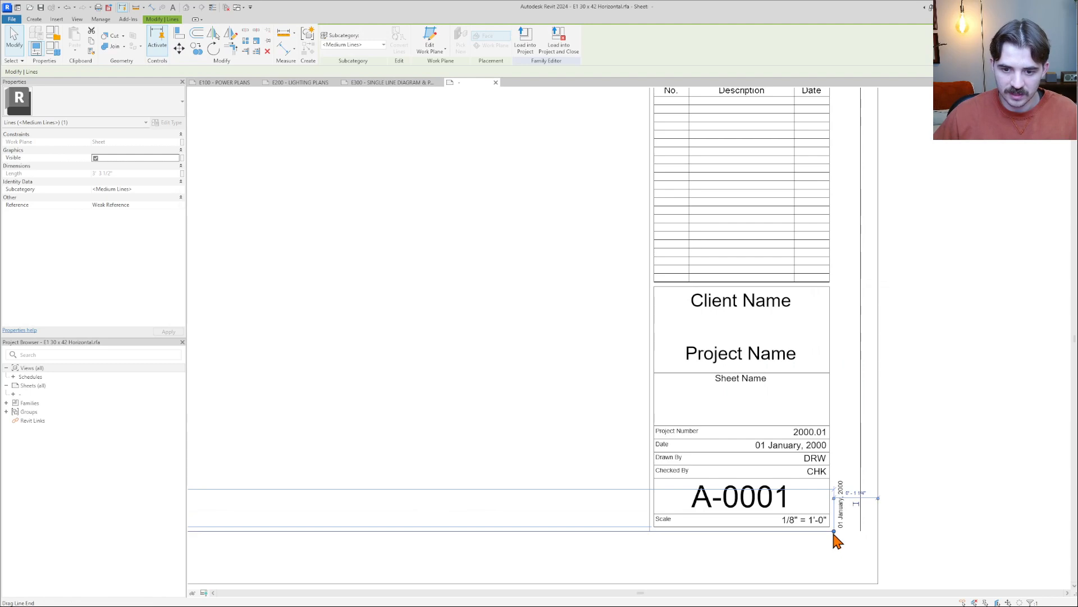
key("Escape")
scroll(860, 532, "down", 3)
scroll(837, 438, "up", 4)
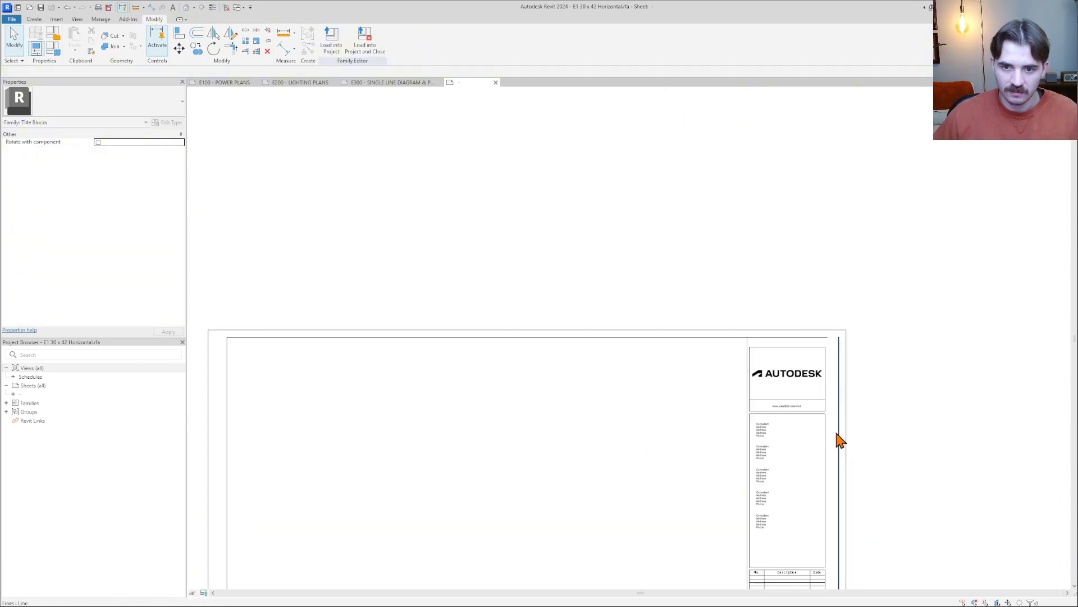
left_click(826, 324)
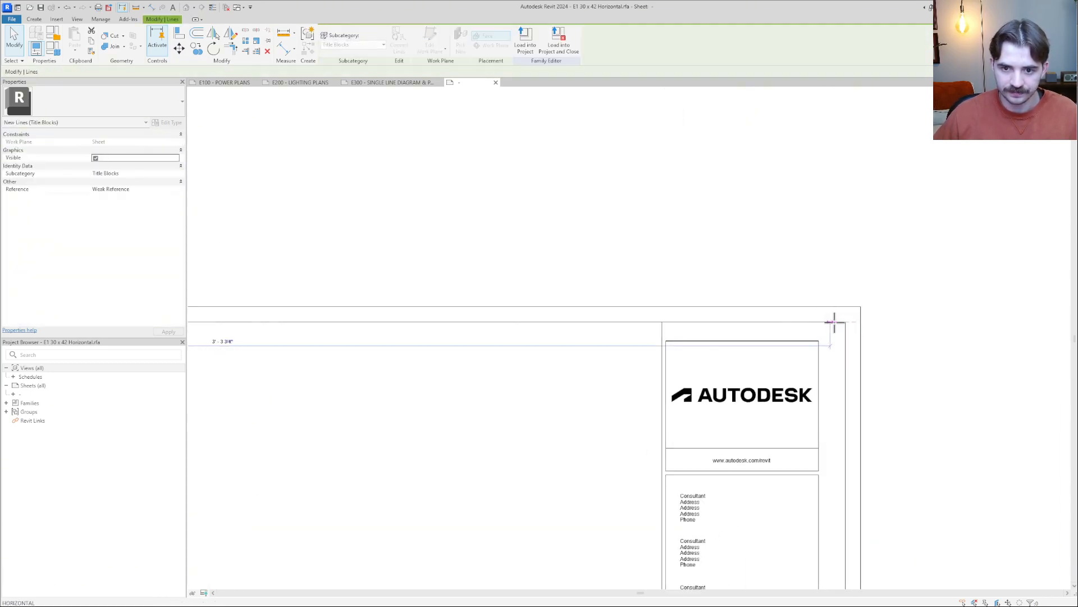
key("Escape")
scroll(837, 436, "down", 4)
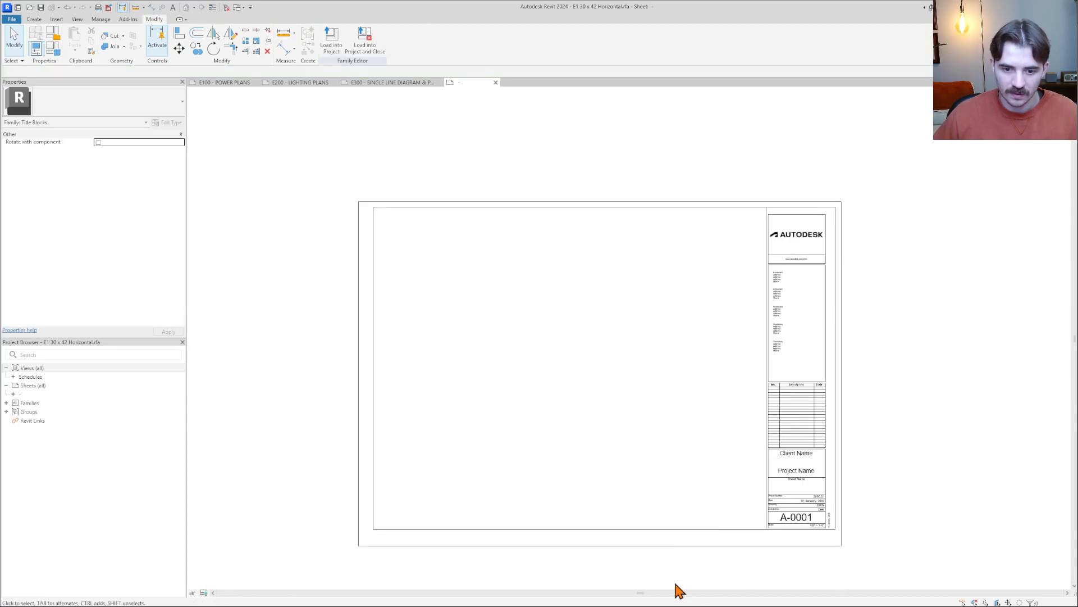
Move the bottom inner border line down onto the bottom edge of the outer border
left_click(647, 530)
left_click_drag(622, 529, 623, 549)
key("Escape")
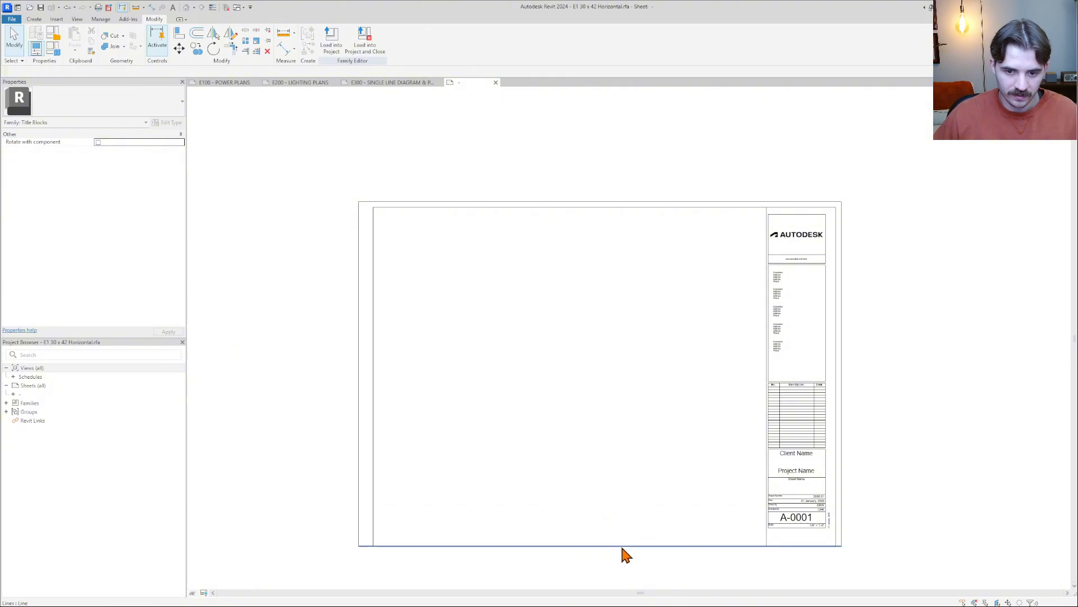
Move the bottom inner border line up 0.5" from the outer border's bottom edge
left_click(624, 546)
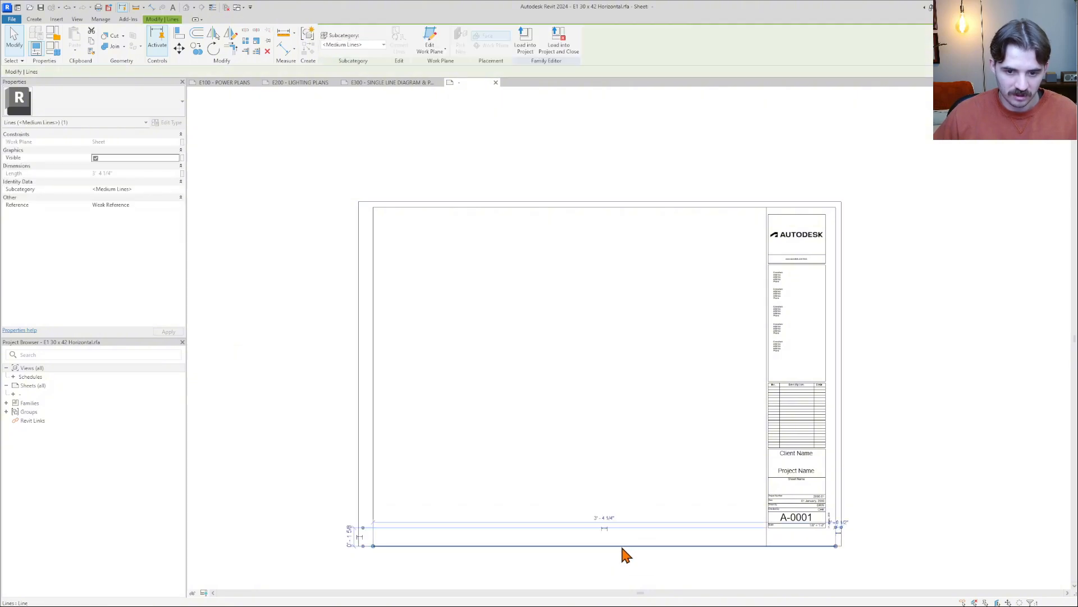
key("m")
key("v")
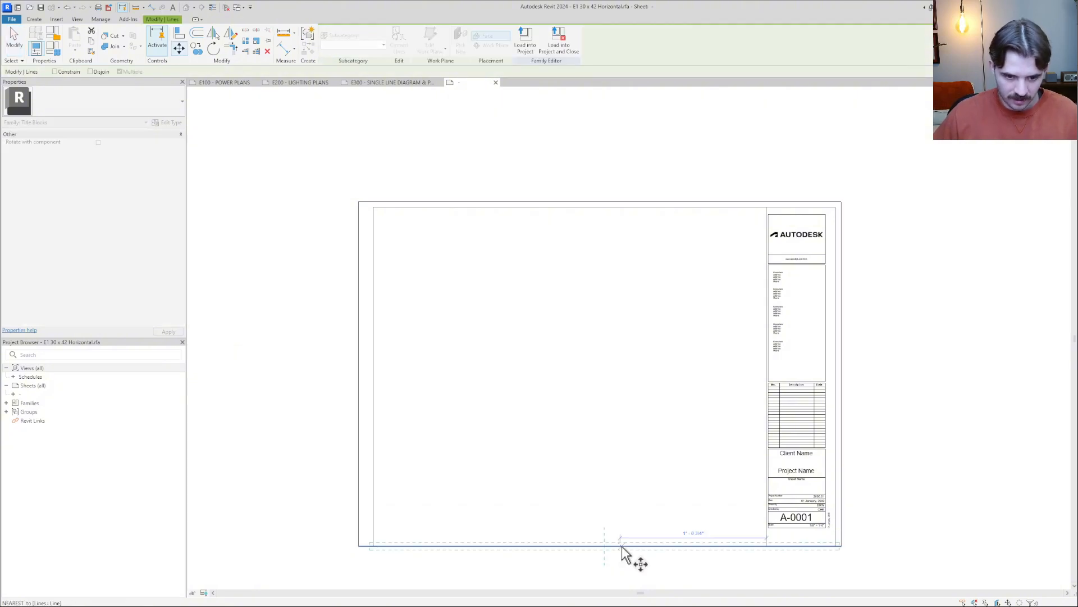
left_click(621, 546)
scroll(621, 542, "up", 5)
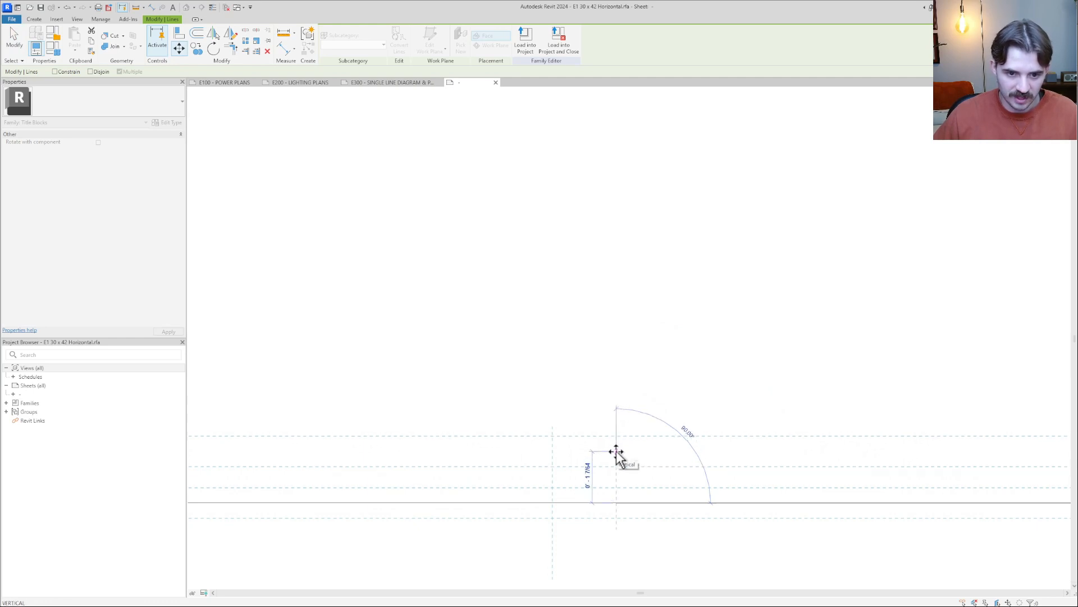
type(".5")
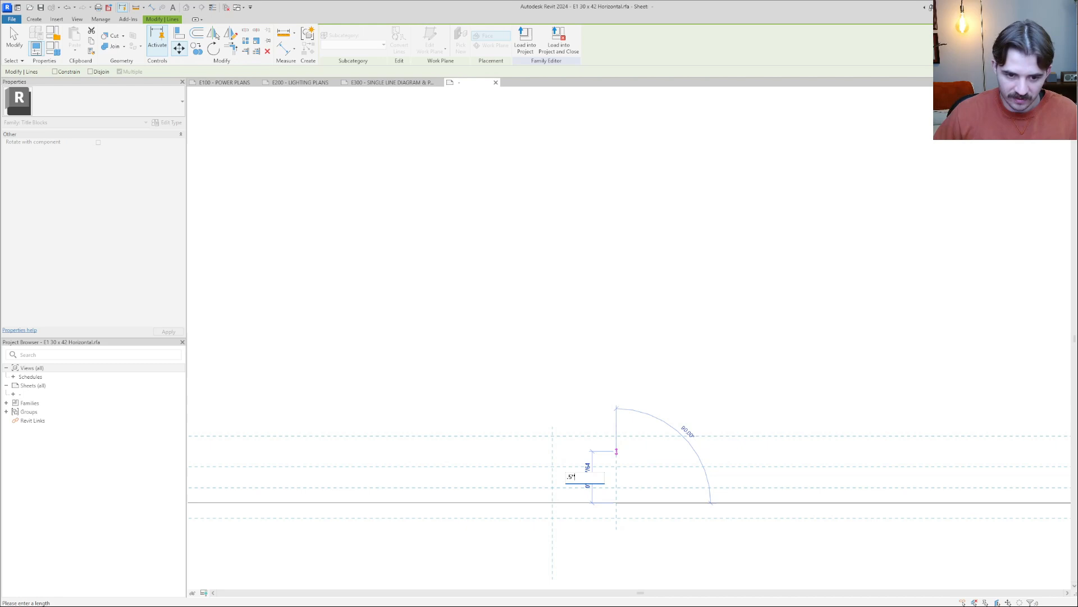
key("Return")
key("Escape")
scroll(688, 485, "down", 4)
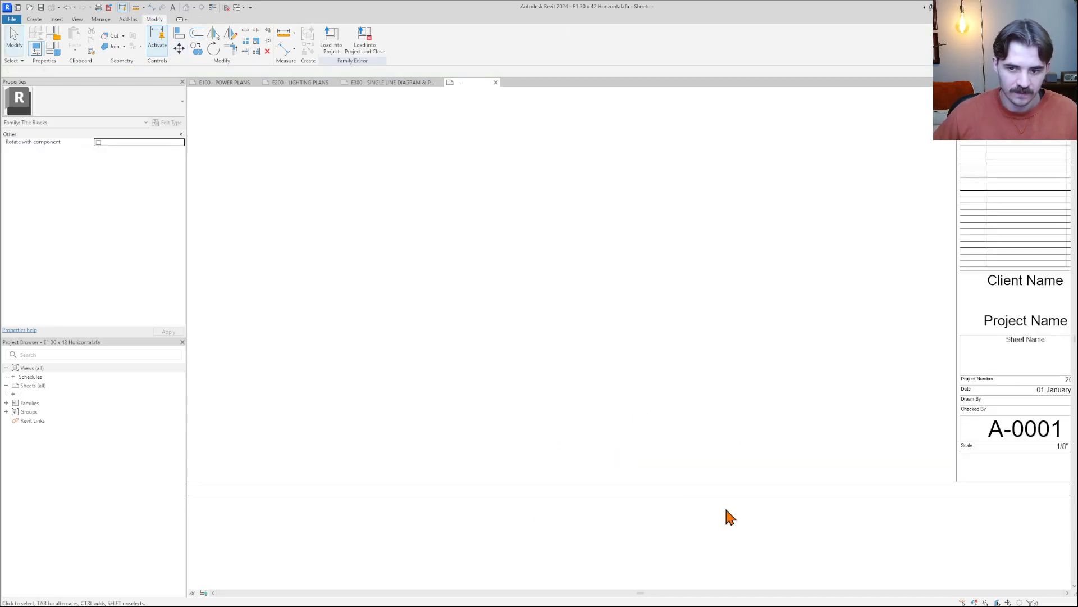
middle_click_drag(895, 498, 743, 517)
scroll(734, 481, "down", 2)
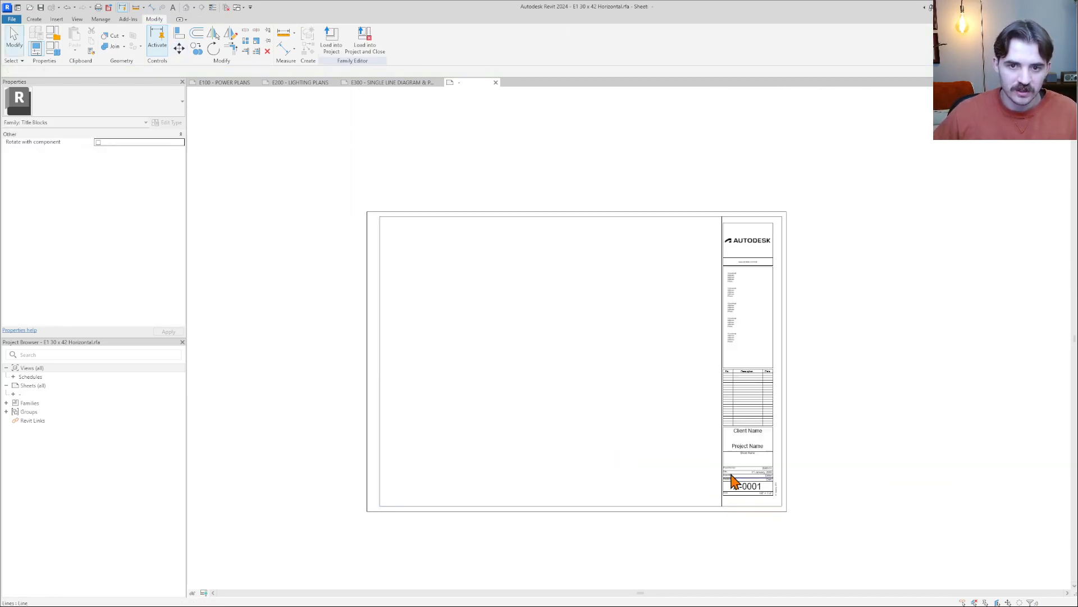
Measure the width of the title block column from its vertical divider line to the right inner border line
scroll(763, 230, "up", 3)
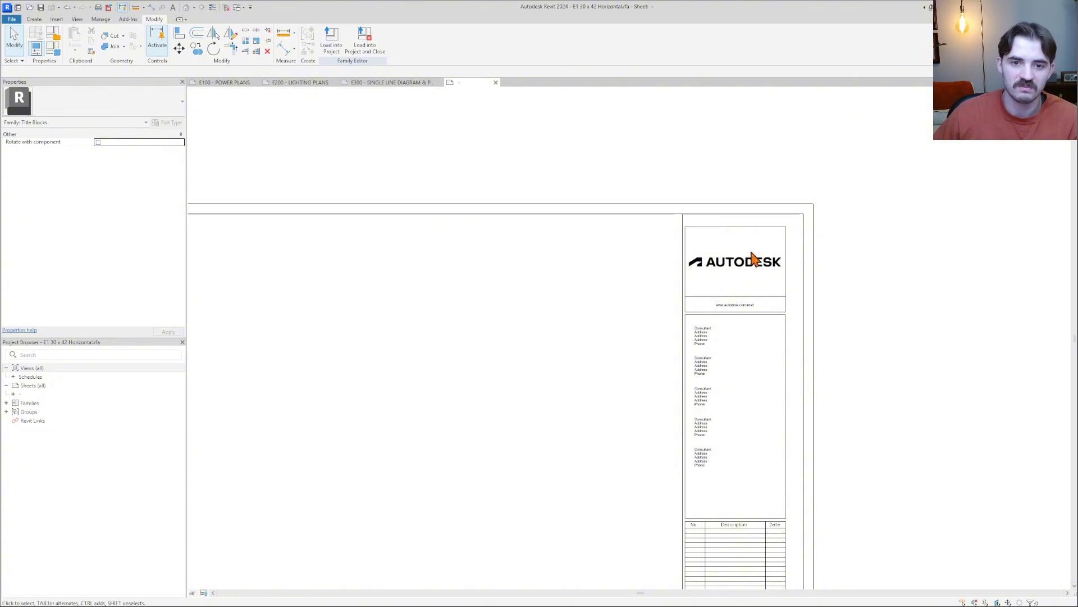
scroll(749, 241, "up", 2)
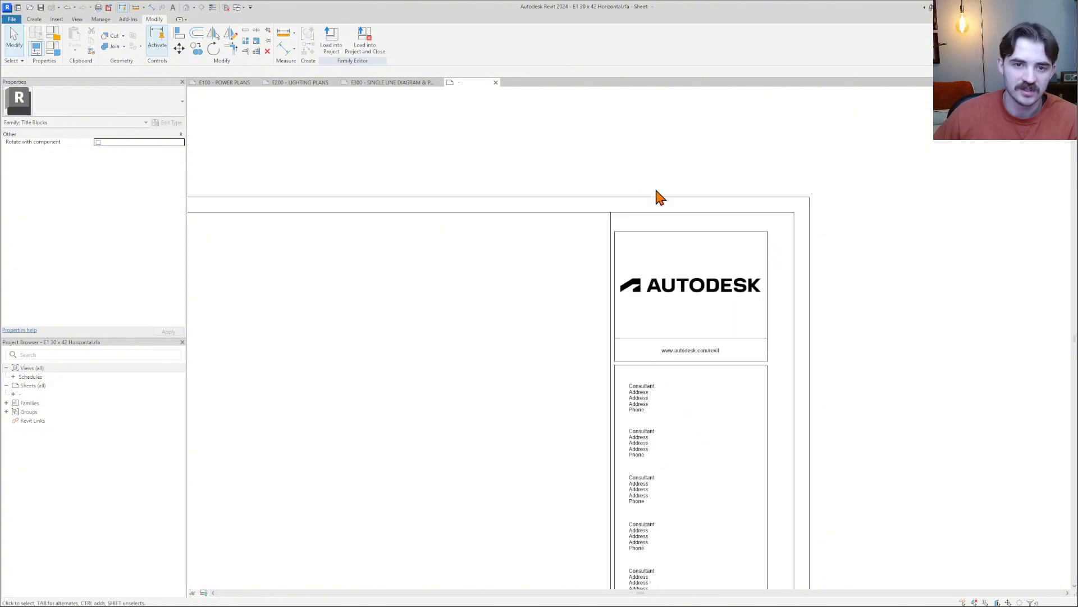
left_click(284, 34)
left_click(611, 212)
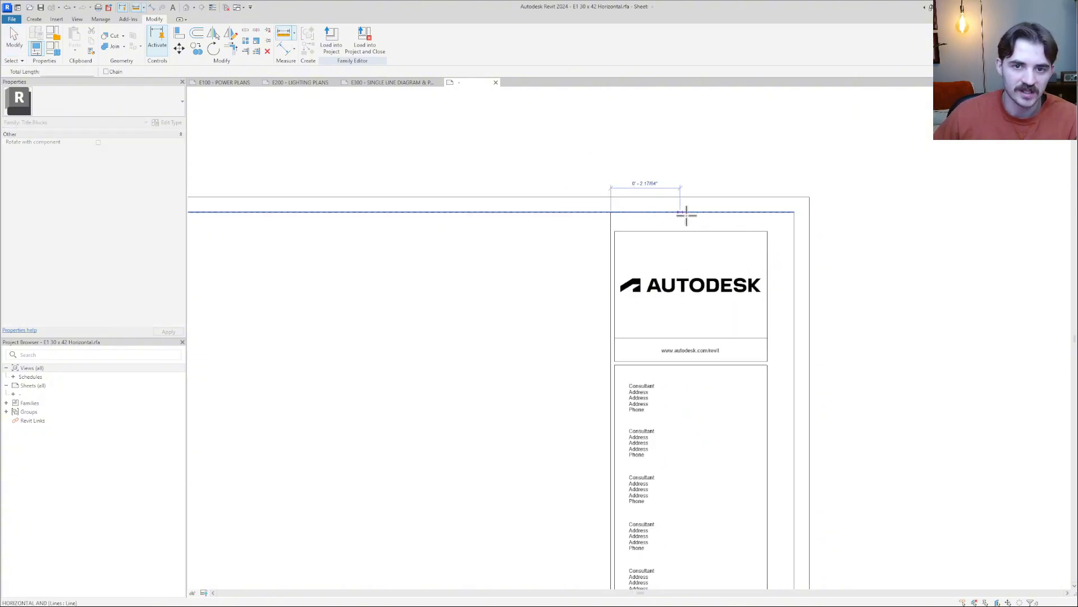
left_click(793, 212)
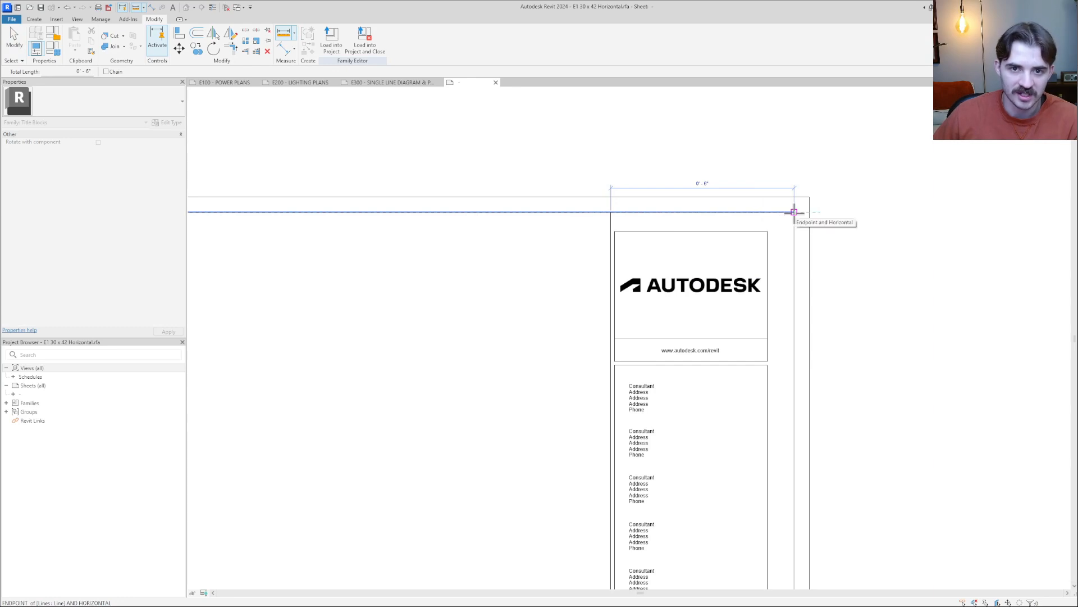
scroll(793, 212, "down", 2)
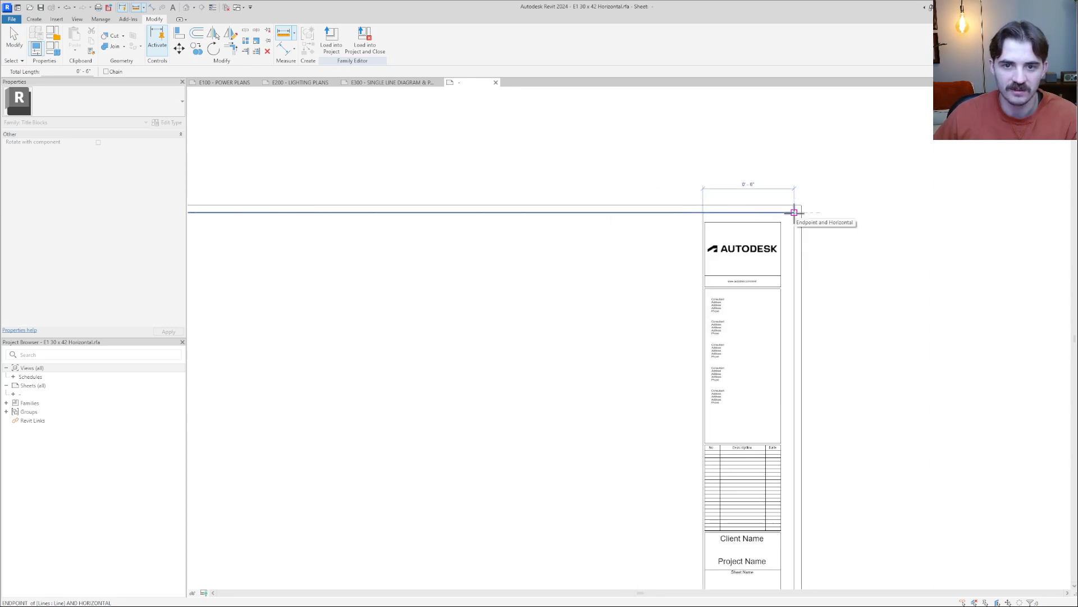
scroll(794, 212, "down", 2)
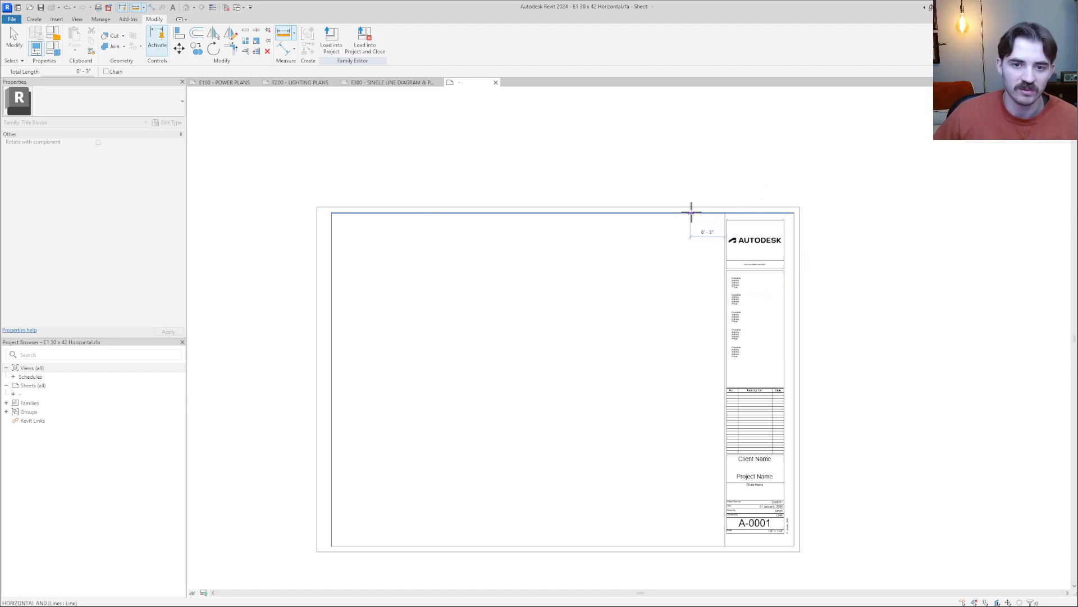
key("Escape")
key("Escape")
Move all the title block contents, from the Autodesk logo down to the sheet number, outside the sheet to the right of the outer border
middle_click_drag(752, 271, 662, 251)
scroll(662, 250, "up", 1)
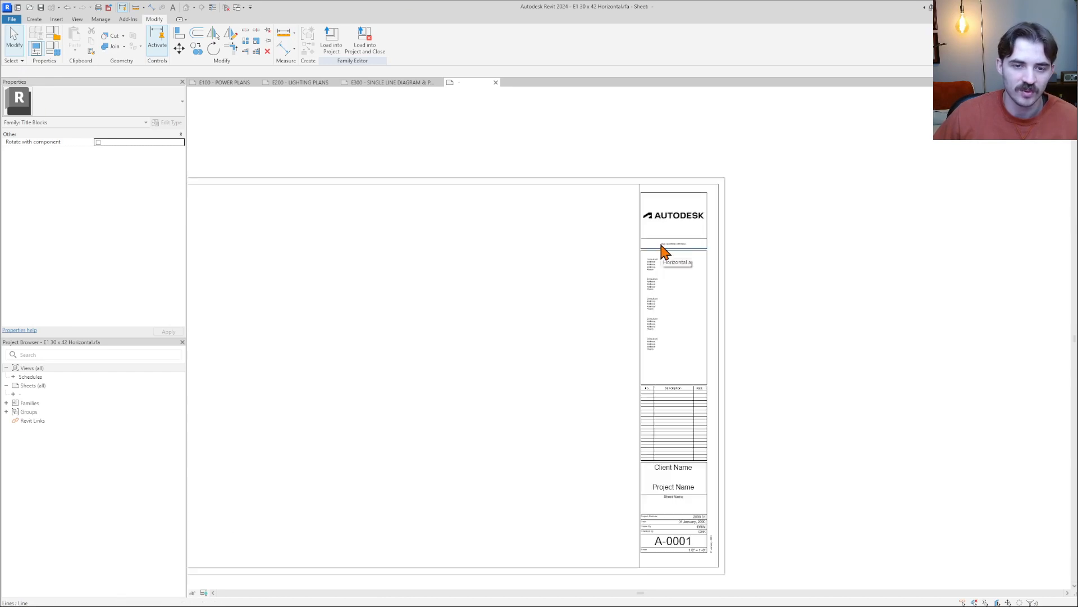
scroll(670, 232, "up", 3)
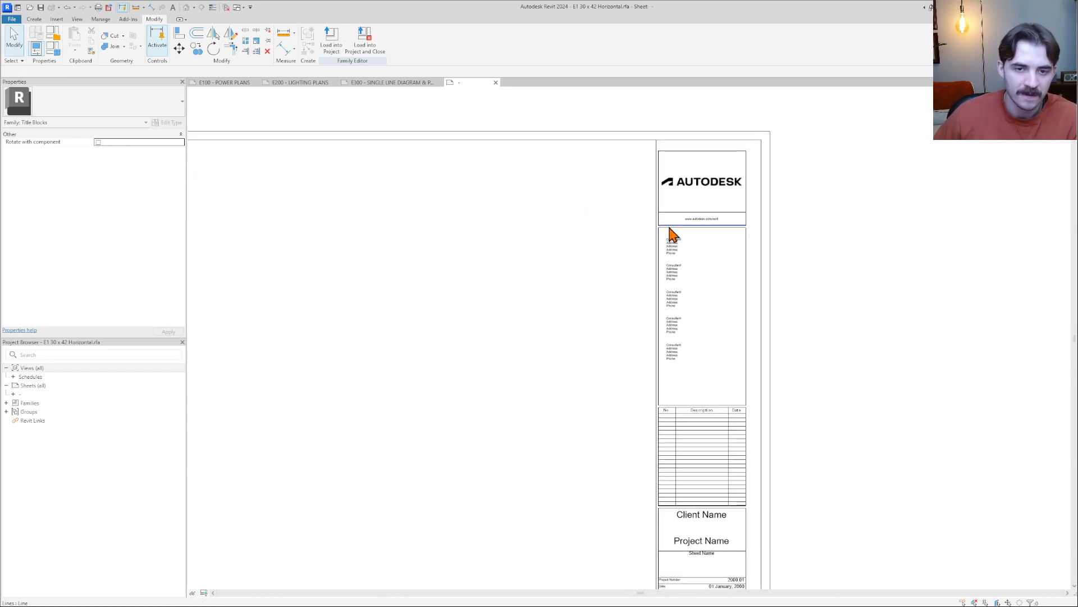
scroll(682, 232, "down", 1)
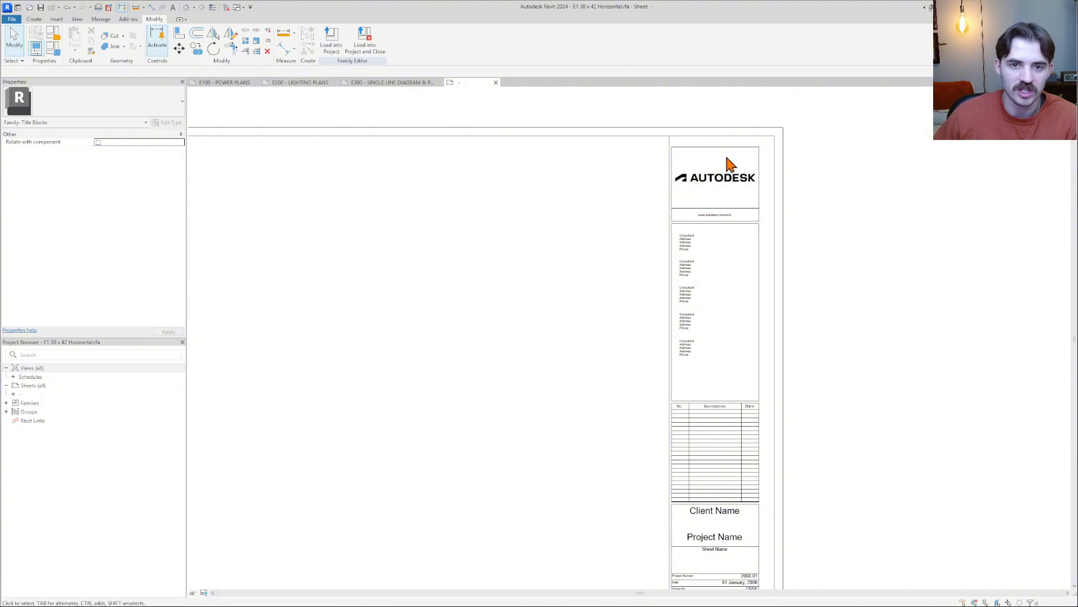
left_click_drag(668, 100, 790, 408)
middle_click_drag(790, 407, 770, 151)
left_click_drag(770, 151, 755, 375)
scroll(746, 373, "down", 3)
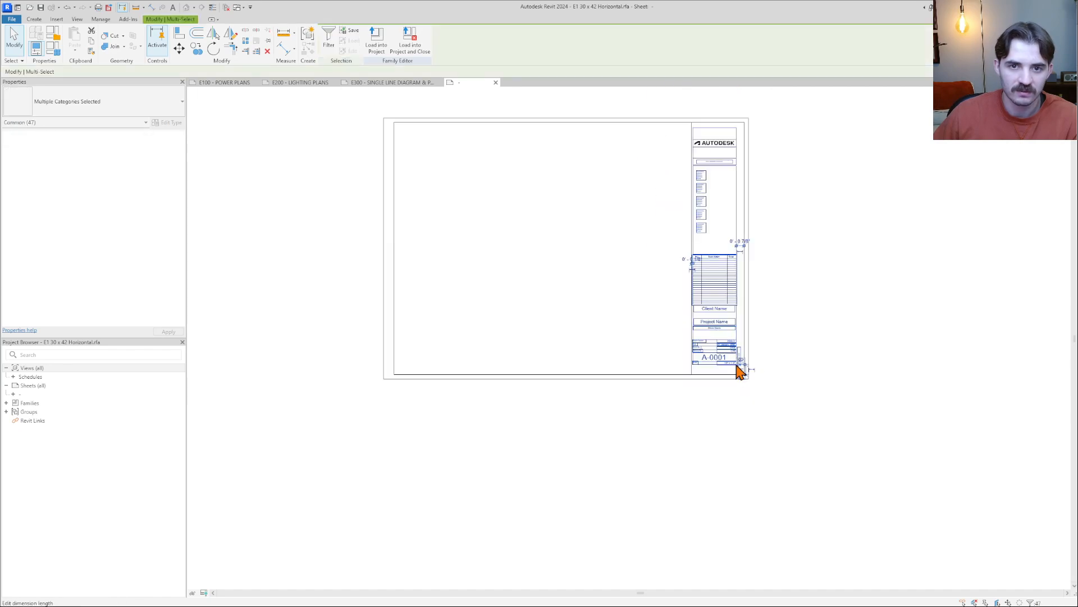
left_click_drag(746, 356, 826, 332)
key("Escape")
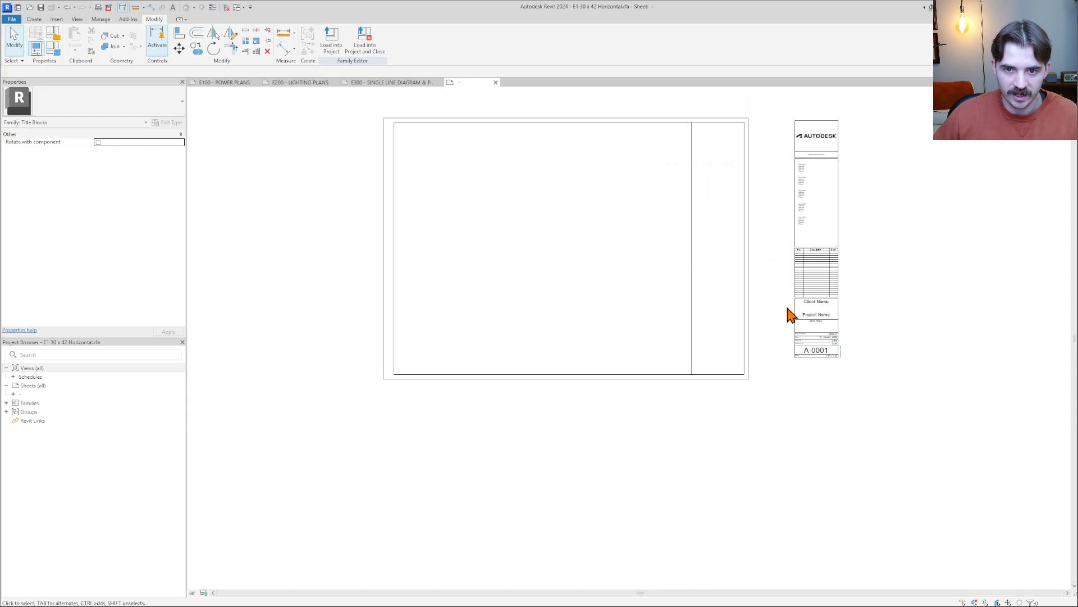
Move the vertical divider line of the title block column 3" toward the right inner border line
left_click(692, 197)
scroll(699, 140, "up", 3)
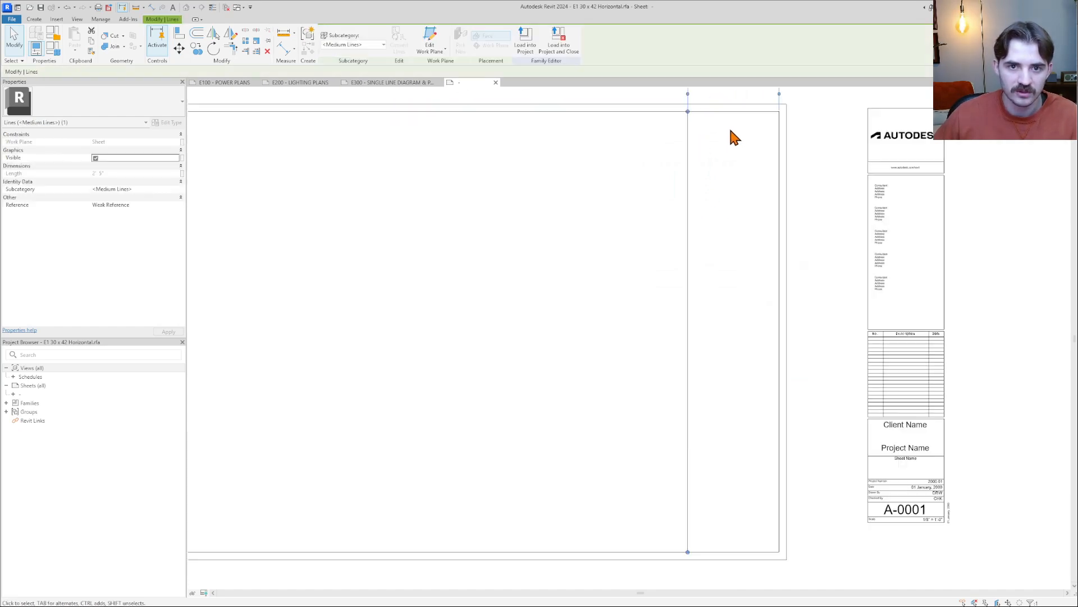
key("m")
key("v")
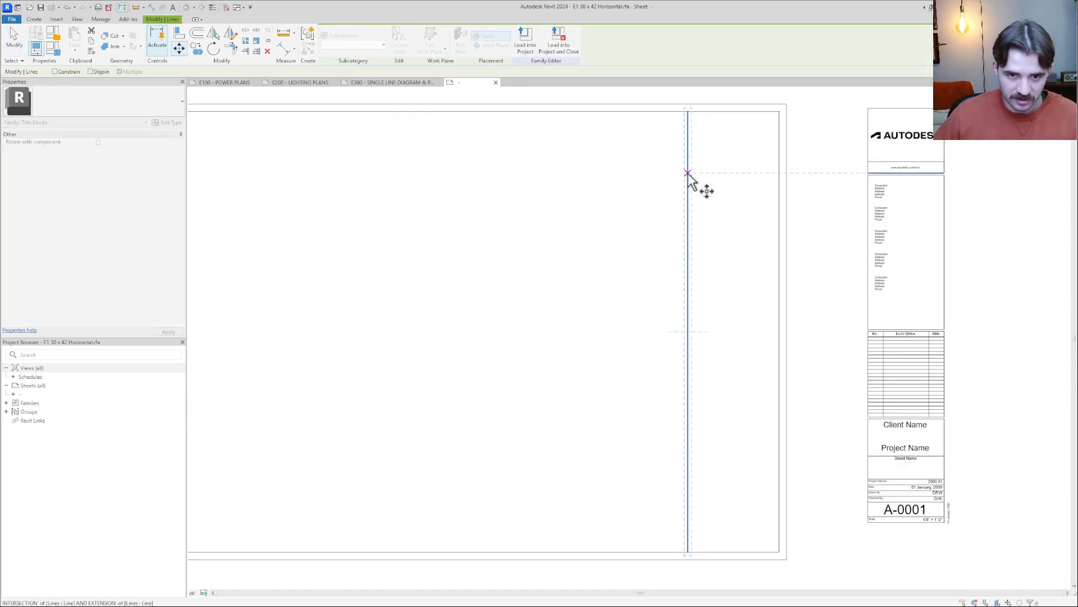
left_click(689, 183)
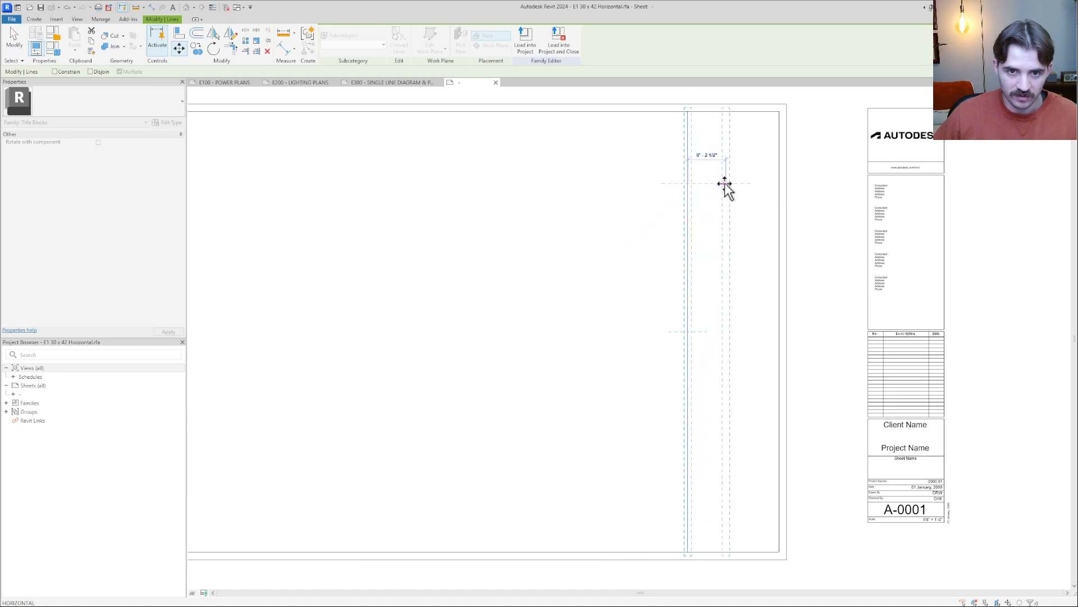
left_click(732, 183)
left_click(751, 185)
Measure the narrowed title block column along the top inner border line
middle_click_drag(750, 184, 735, 238)
left_click(276, 38)
scroll(760, 181, "up", 3)
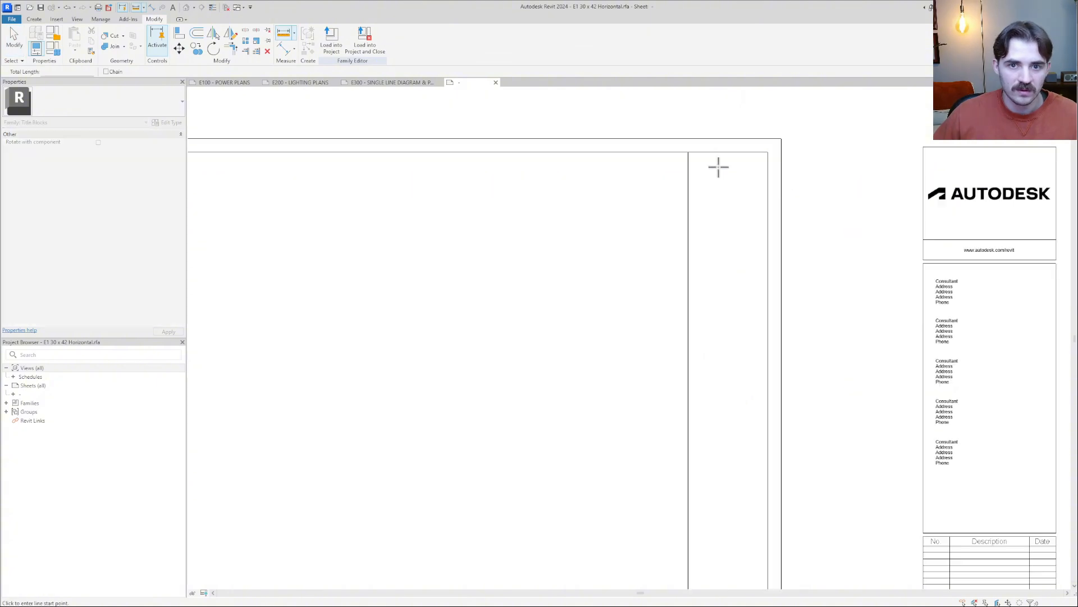
left_click(688, 153)
left_click(767, 152)
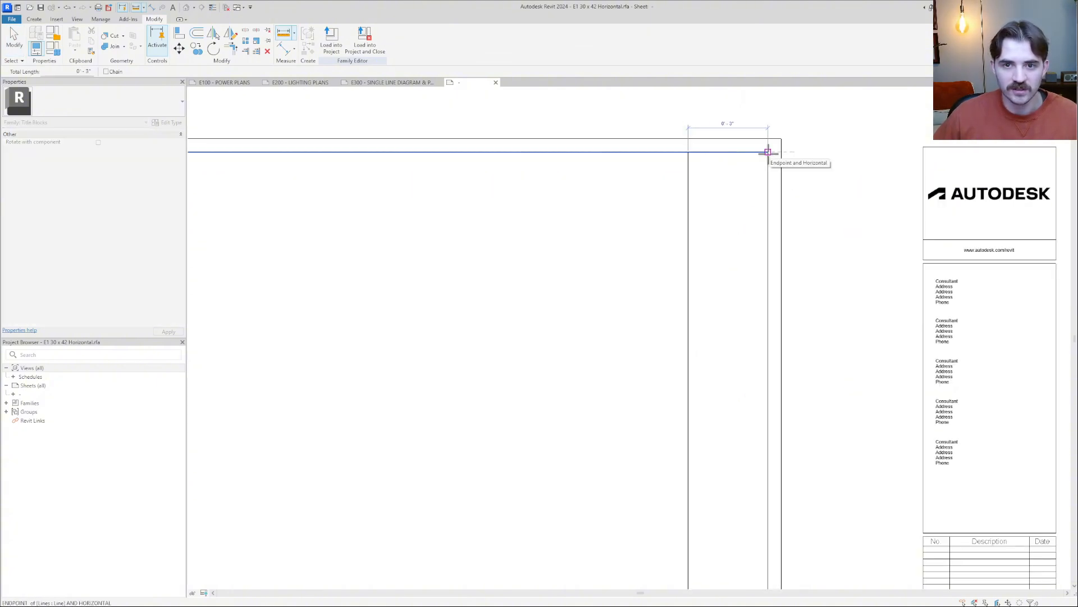
key("Escape")
key("Escape")
scroll(857, 253, "down", 2)
scroll(775, 243, "up", 3)
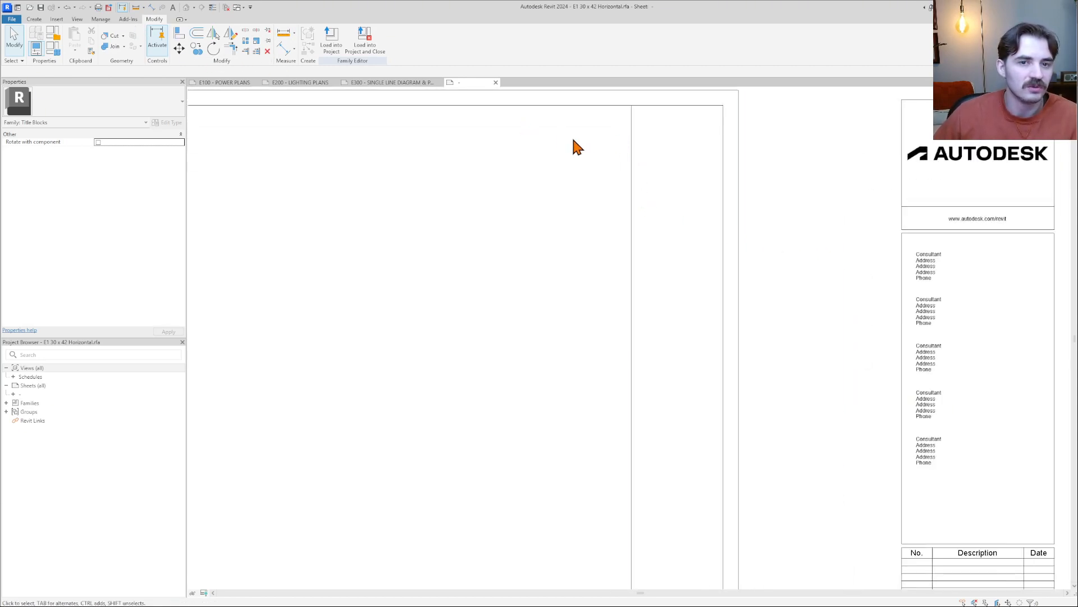
scroll(612, 161, "down", 1)
mouse_move(618, 164)
middle_mouse_down()
mouse_move(609, 150)
mouse_move(621, 172)
middle_mouse_up()
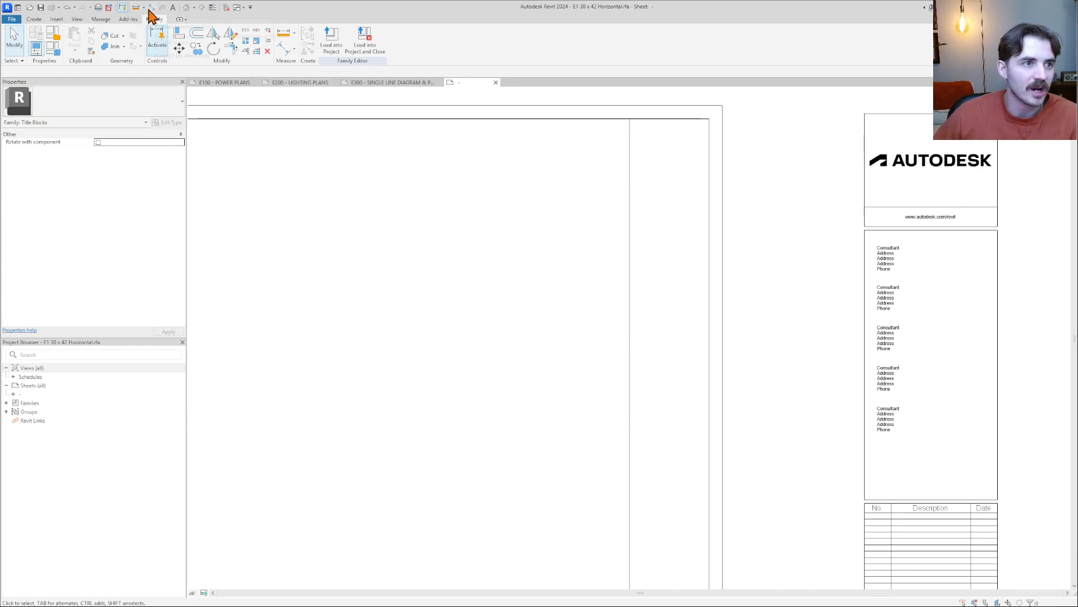
scroll(840, 214, "down", 3)
middle_click_drag(837, 464, 809, 275)
middle_click_drag(881, 303, 881, 462)
scroll(703, 219, "up", 2)
scroll(730, 315, "up", 1)
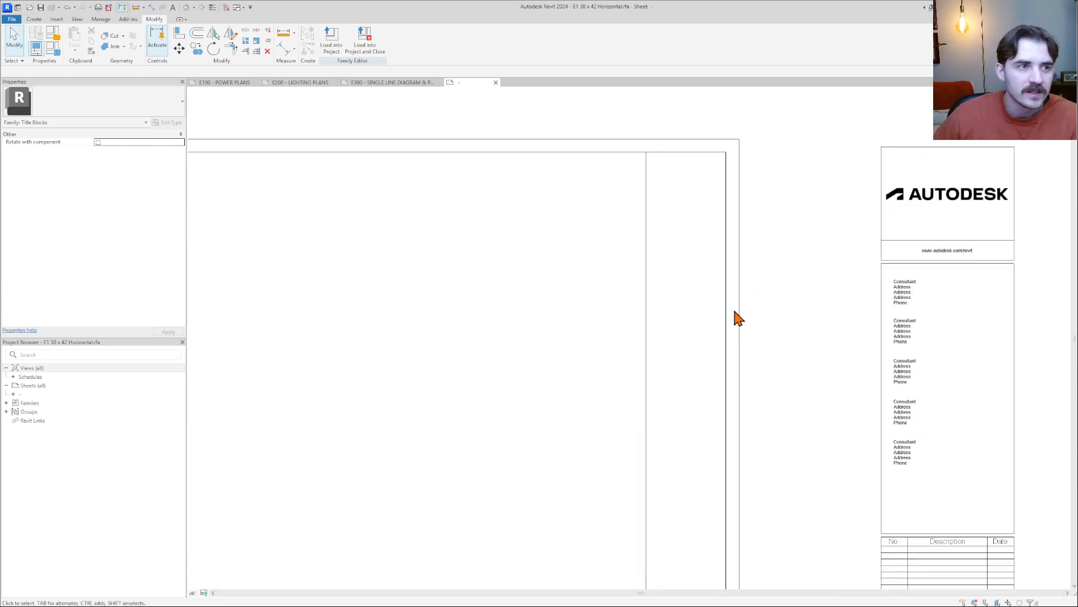
middle_click_drag(734, 311, 728, 269)
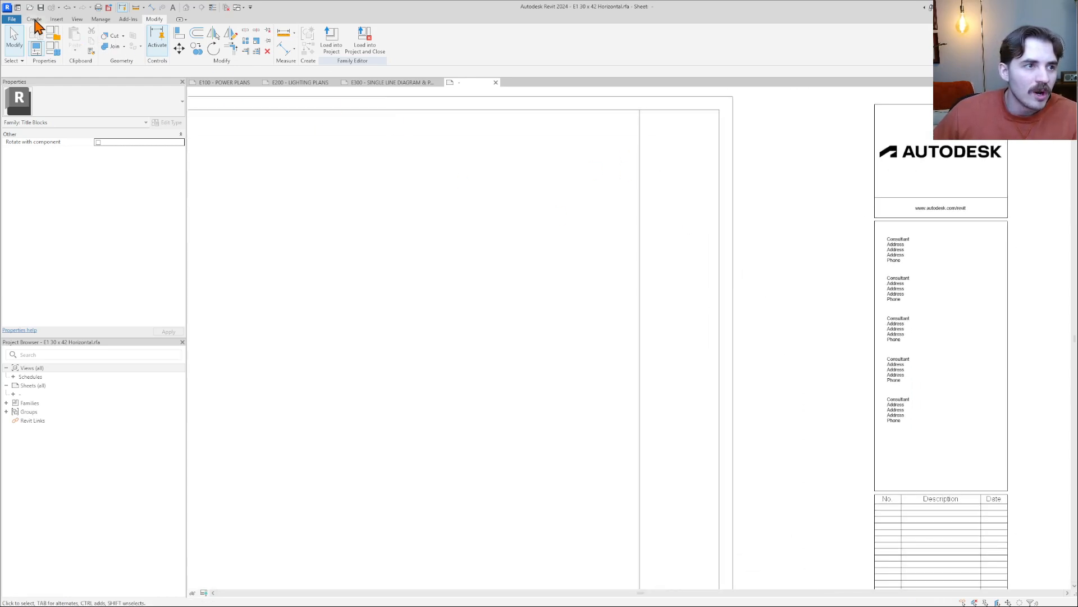
Draw a vertical line 2 1/2" long down the column's divider, starting at the top inner border line
left_click(34, 19)
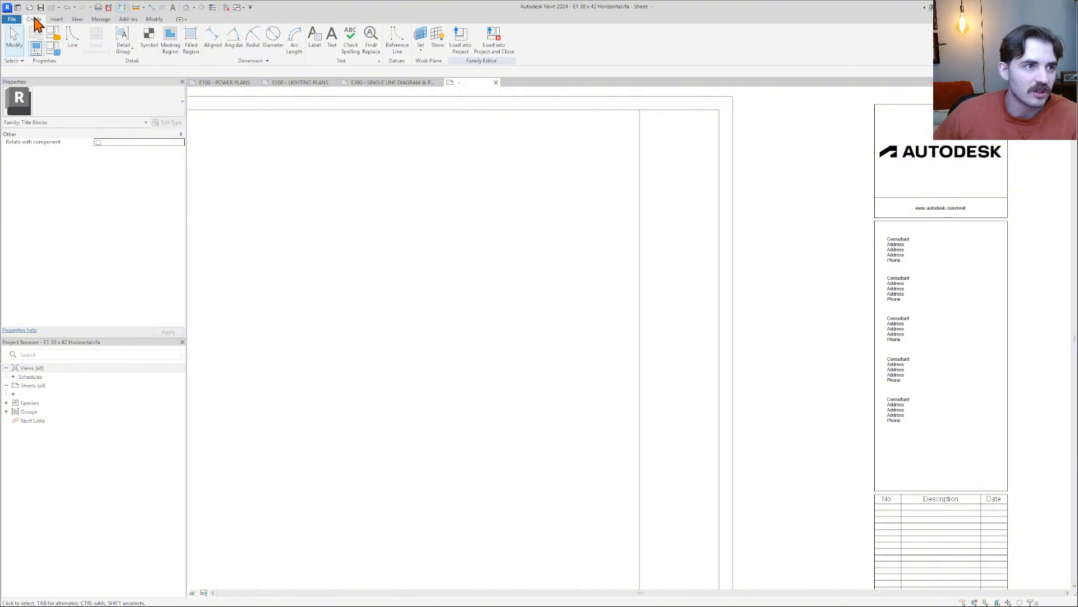
left_click(72, 39)
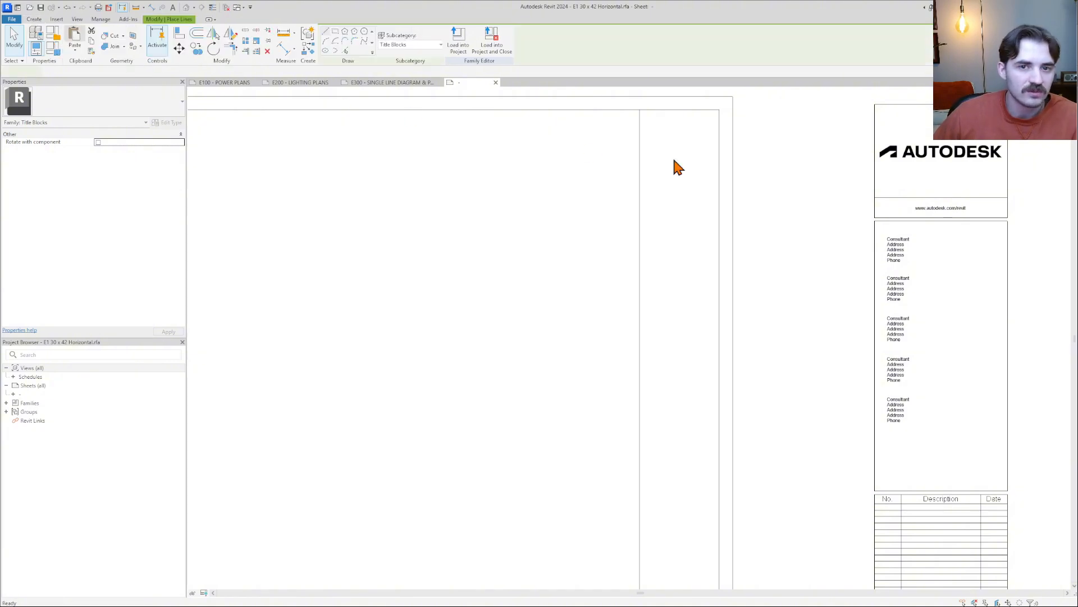
left_click(639, 110)
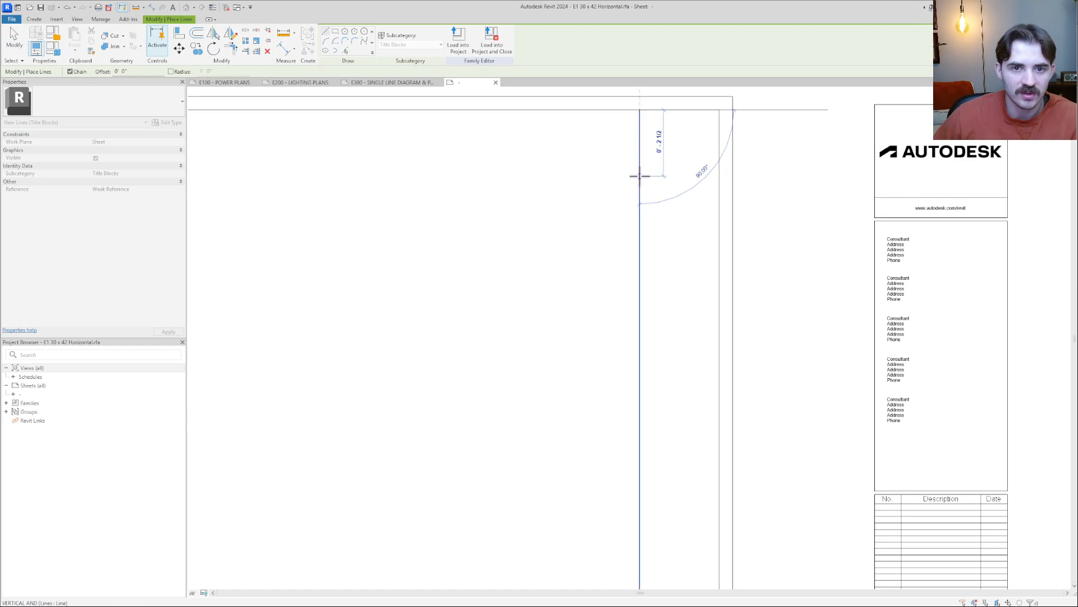
key("Escape")
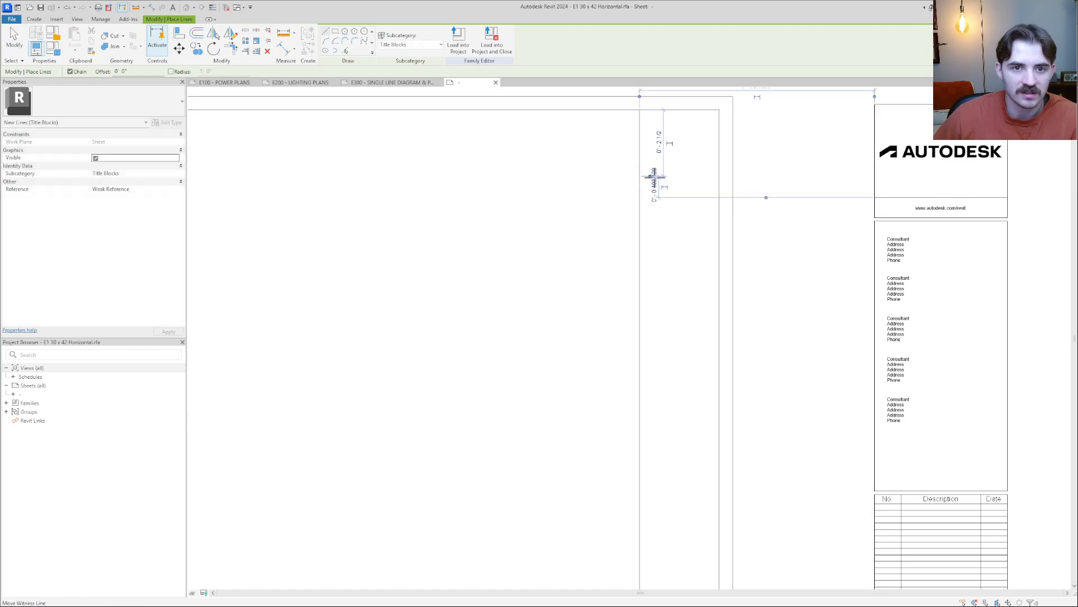
left_click(718, 177)
key("Escape")
key("Escape")
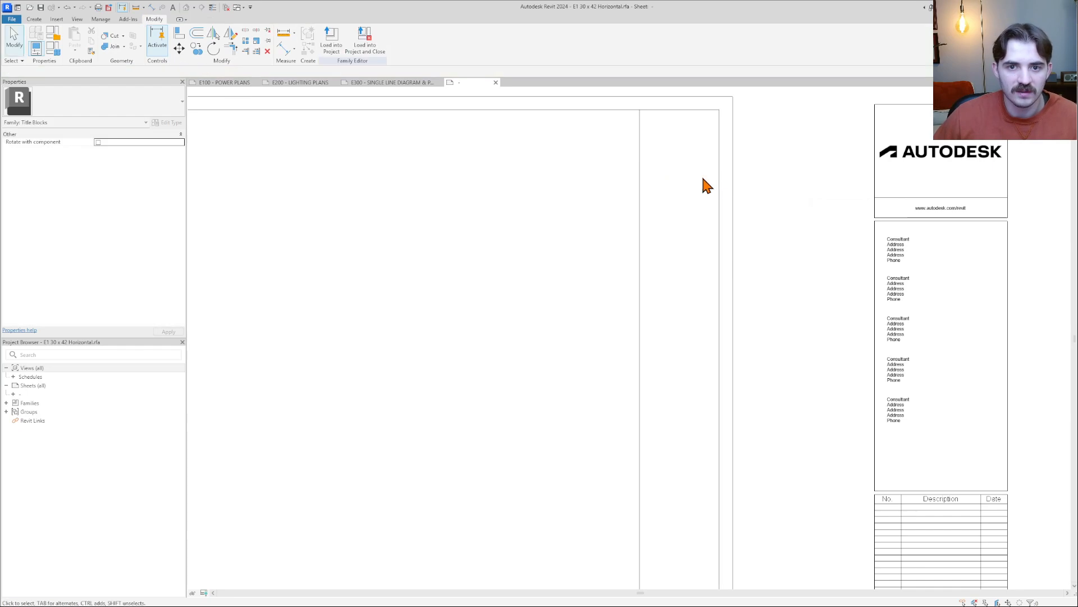
Draw a horizontal line across the title block column, 2 1/2" below the top inner border line, from the divider to the right inner border
left_click(34, 19)
left_click(75, 40)
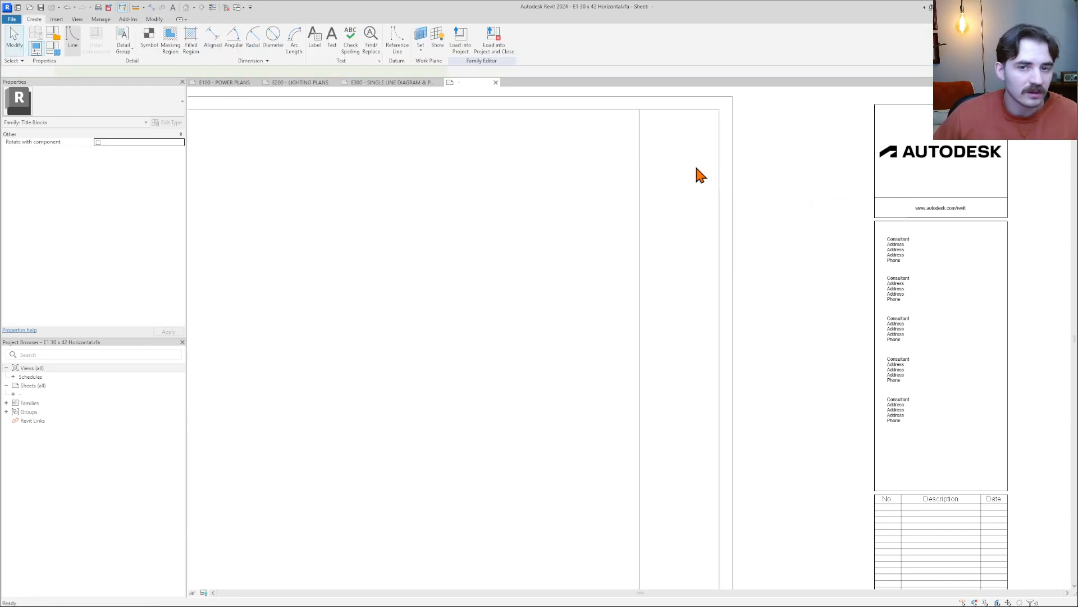
left_click(639, 177)
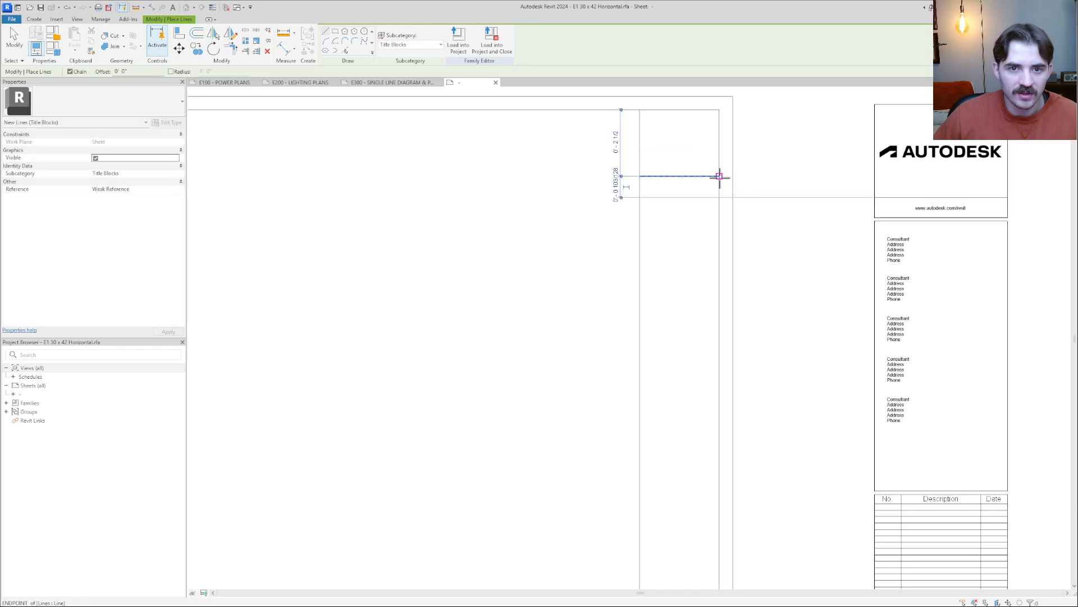
left_click(719, 177)
key("Escape")
key("Escape")
left_click(640, 162)
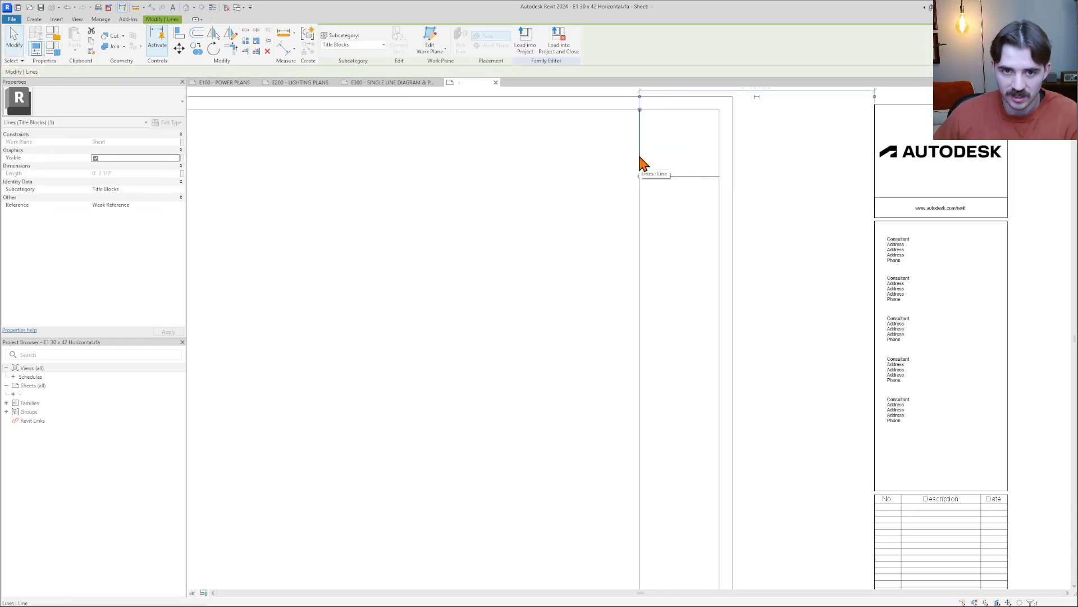
key("Escape")
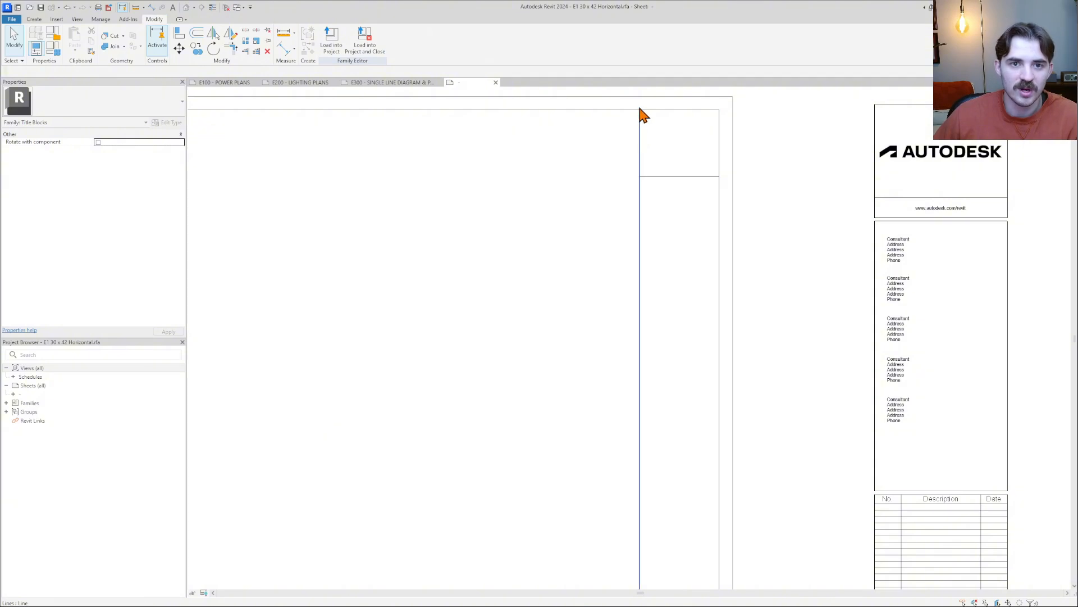
left_click(34, 20)
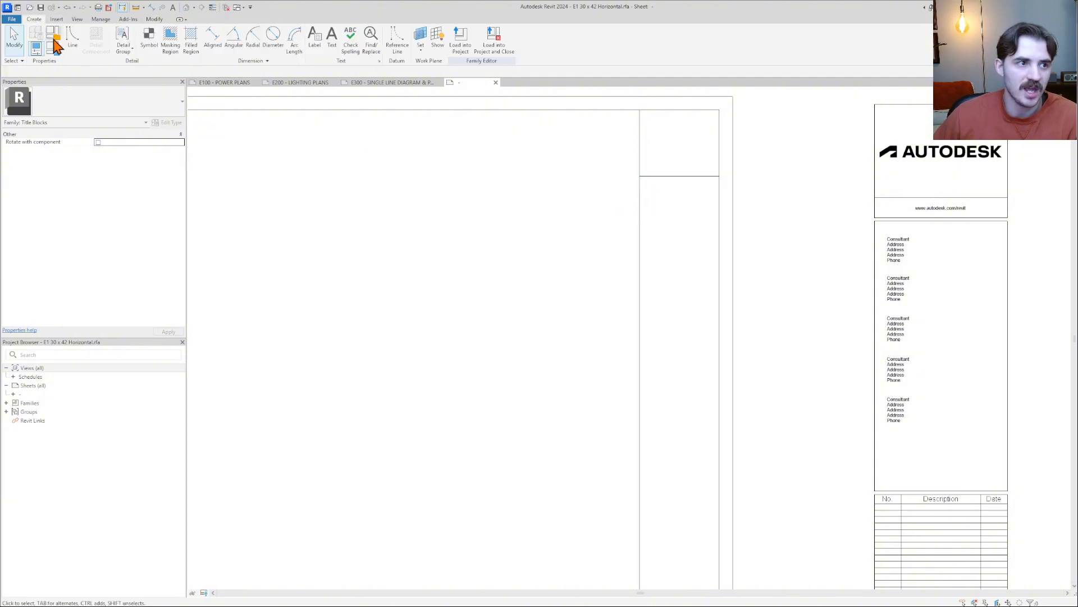
left_click(101, 49)
left_click(640, 229)
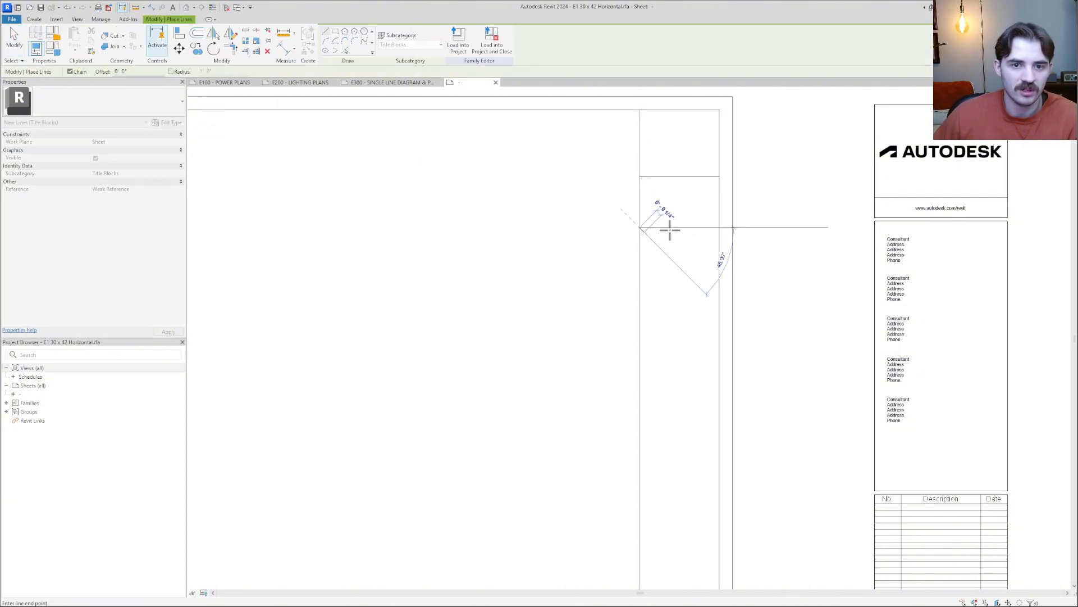
key("Escape")
key("Escape")
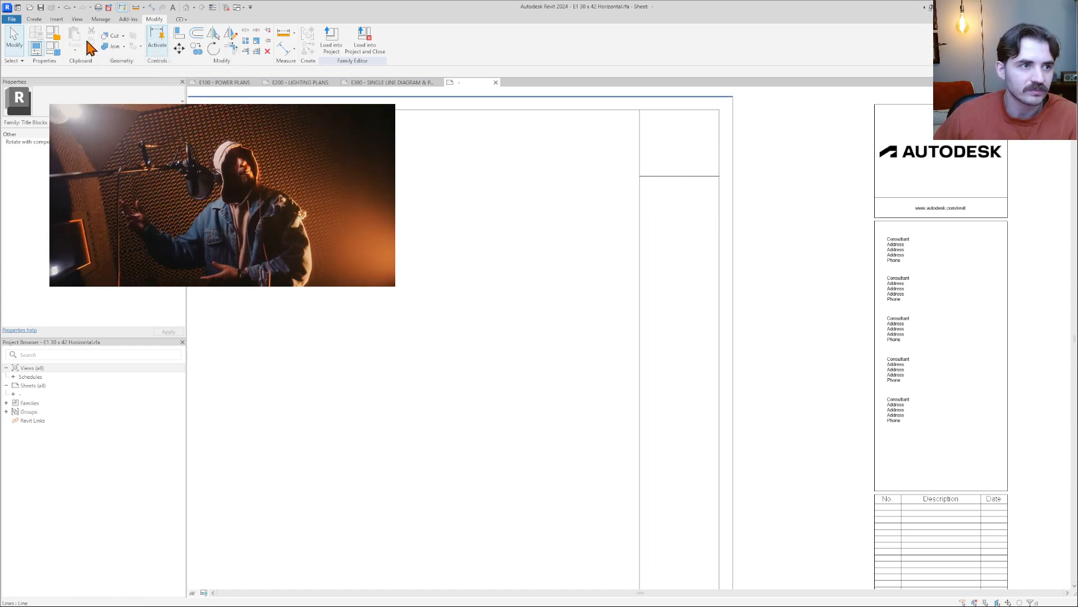
Draw lines for a second section directly below the first, down the column's divider and across to the right inner border
left_click(33, 21)
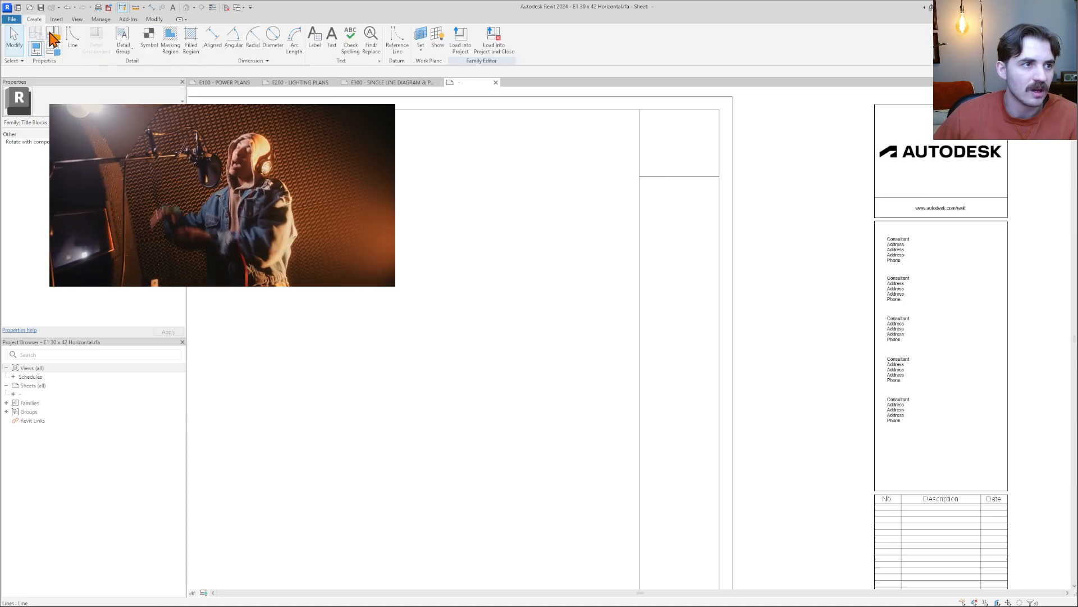
key("l")
key("i")
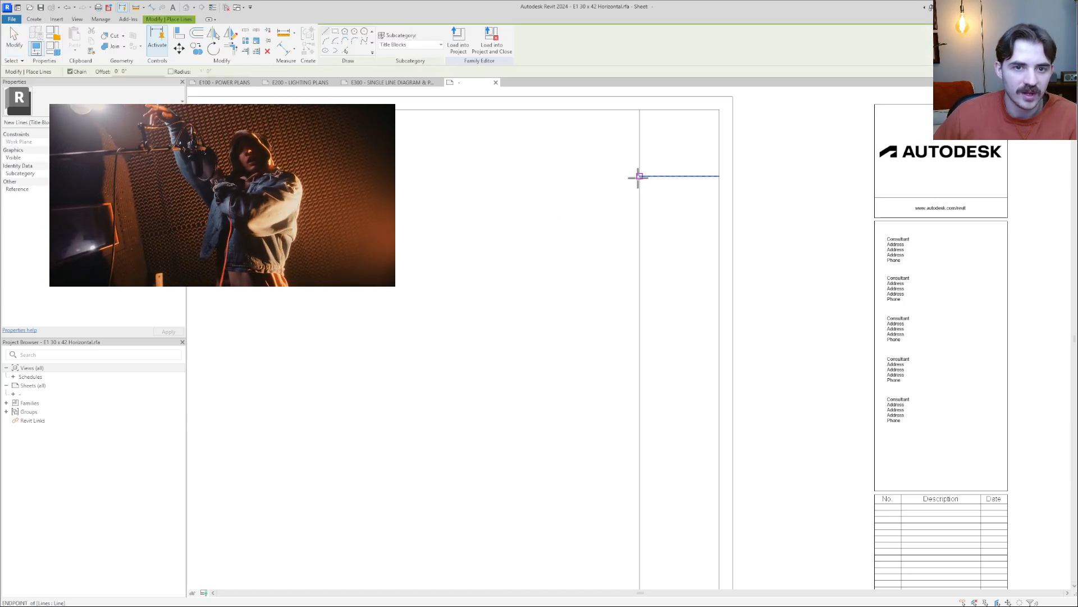
left_click(641, 175)
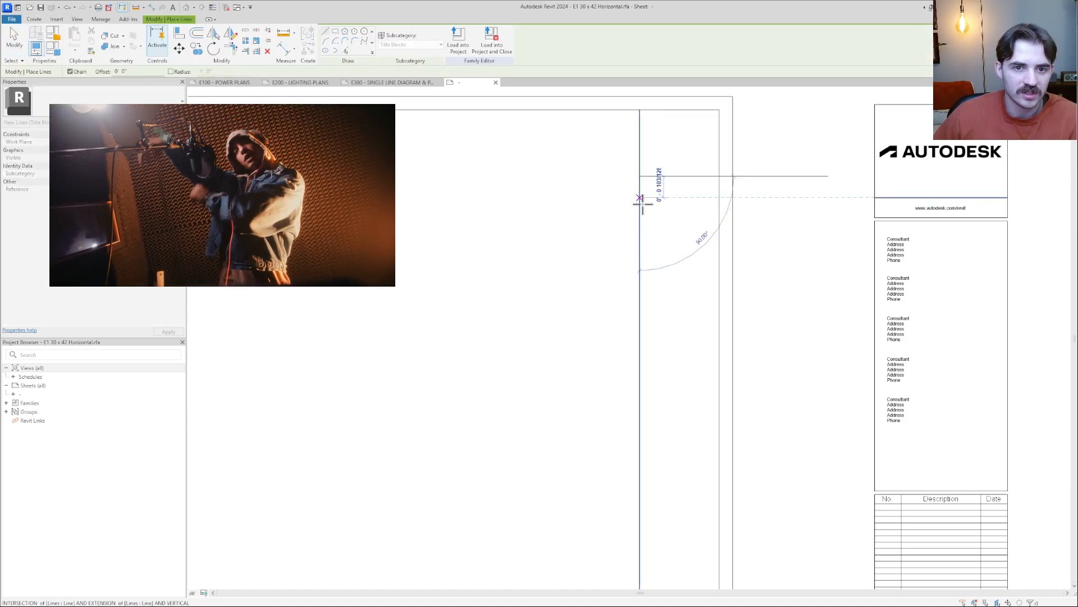
left_click(640, 243)
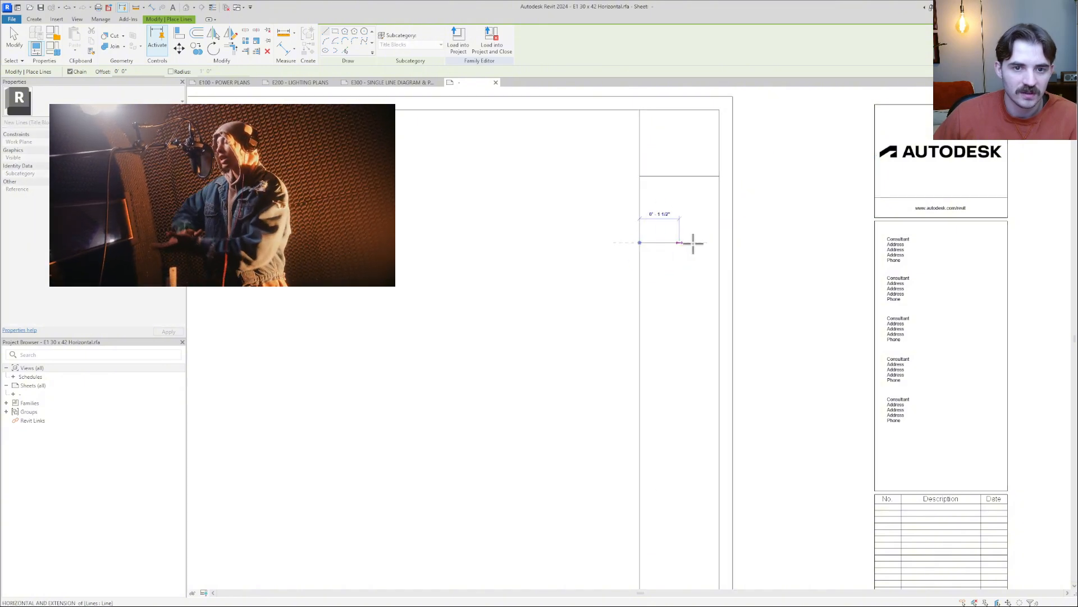
key("Escape")
key("Escape")
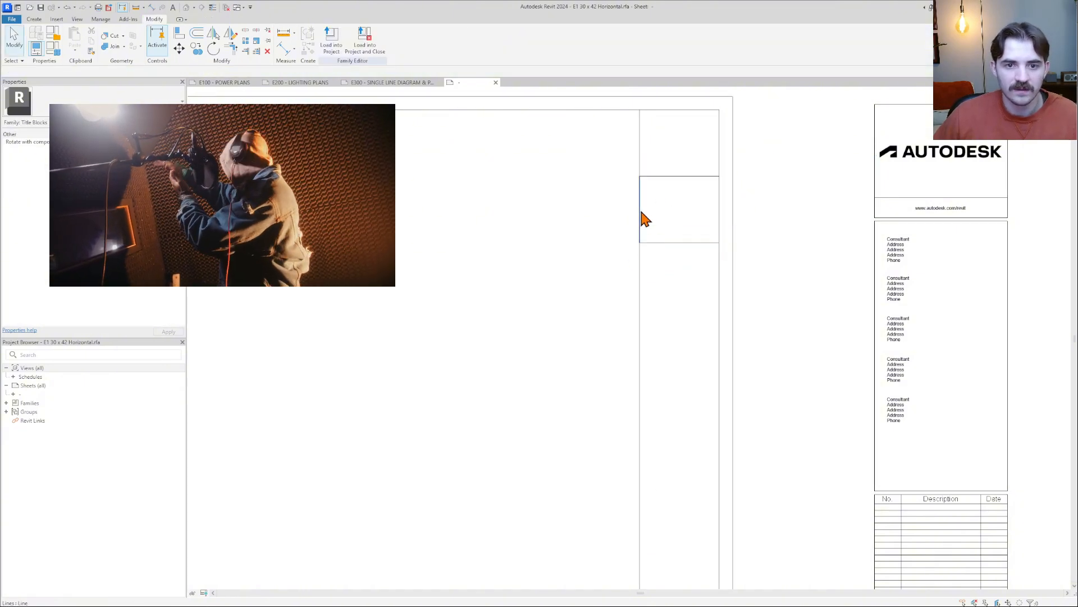
left_click(645, 218)
key("Escape")
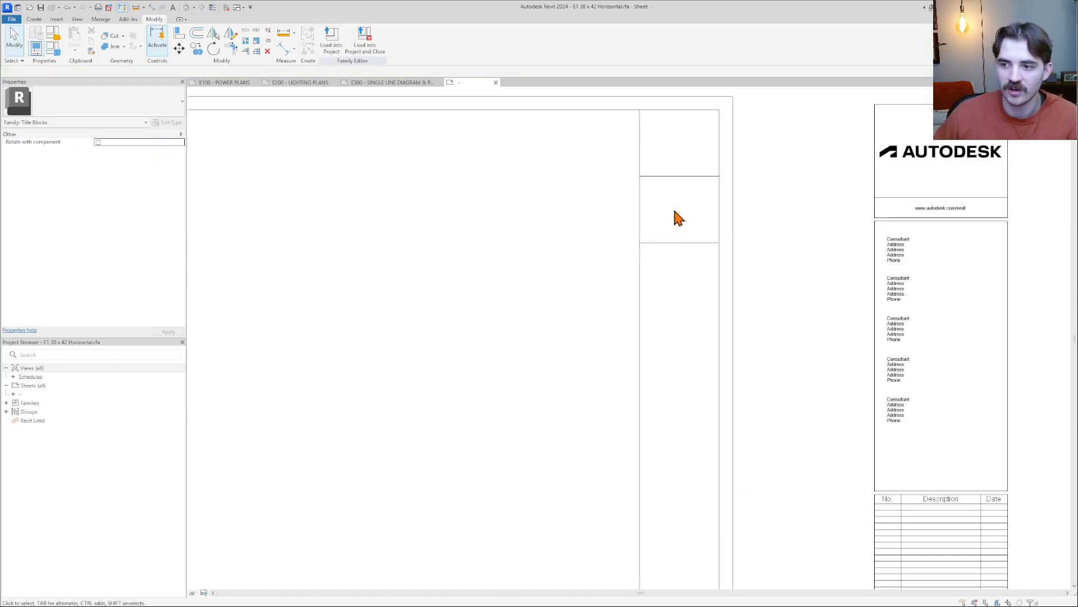
middle_click_drag(675, 216, 665, 164)
scroll(666, 164, "down", 1)
scroll(677, 251, "down", 3)
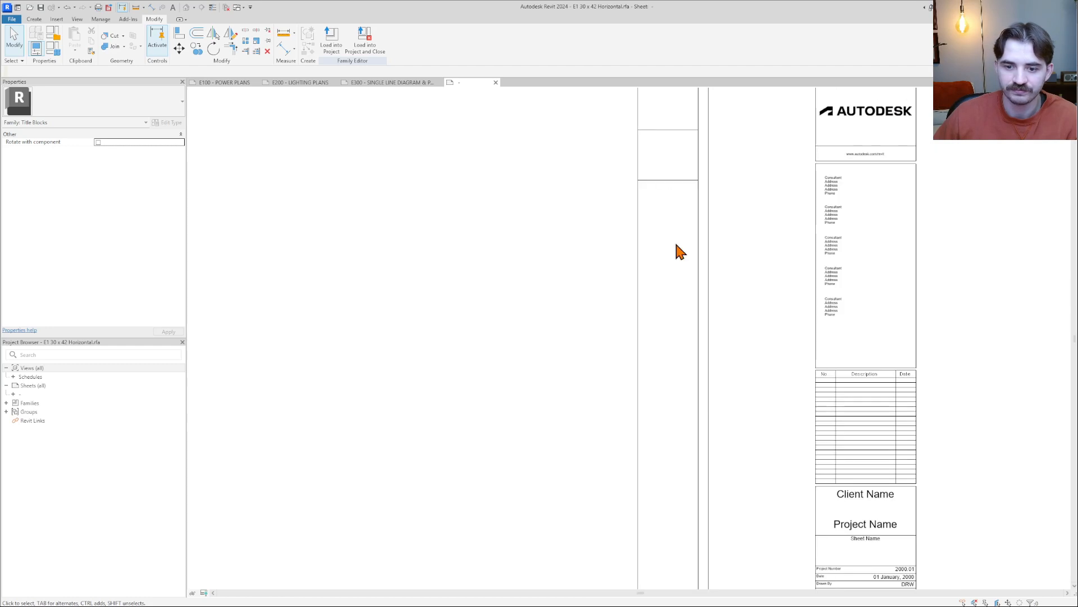
left_click(860, 370)
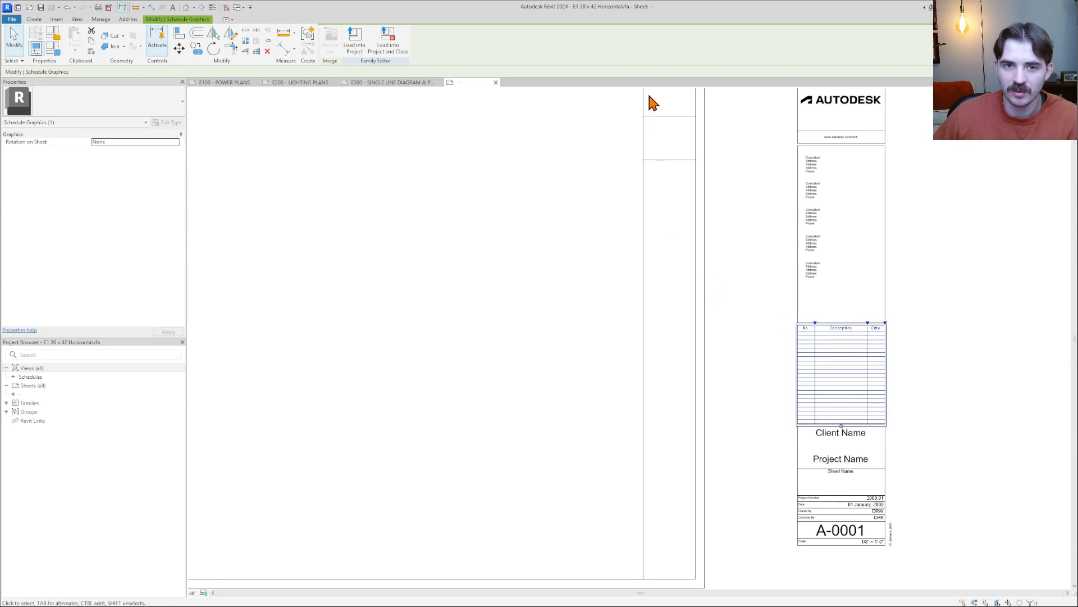
middle_click_drag(655, 104, 659, 144)
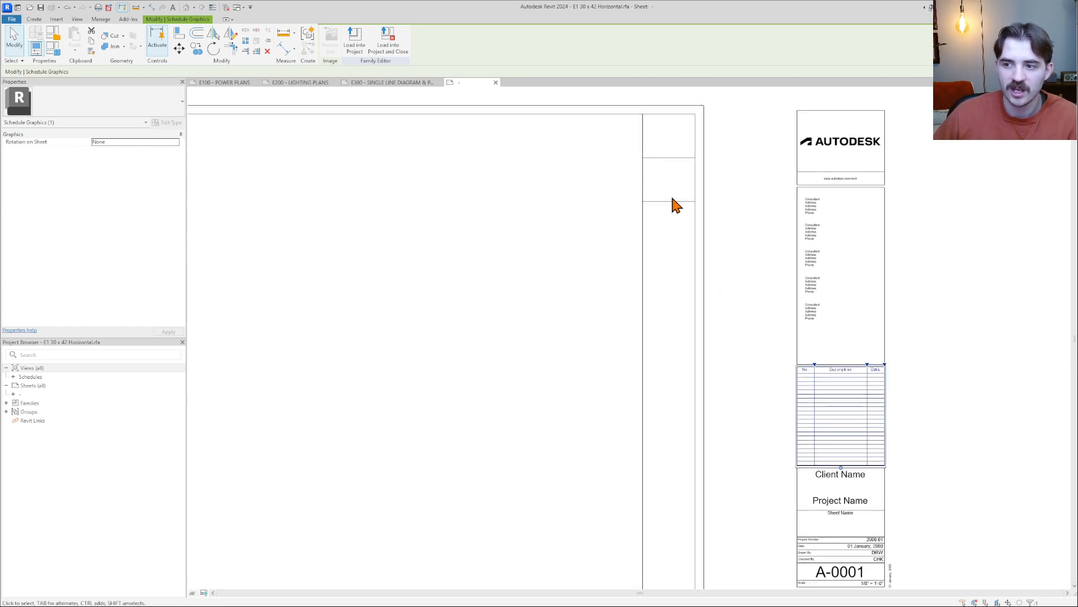
left_click(669, 293)
Move the Client Name label into the title block column, rotate it to read vertically upward, and place it beside the divider line
scroll(831, 461, "up", 3)
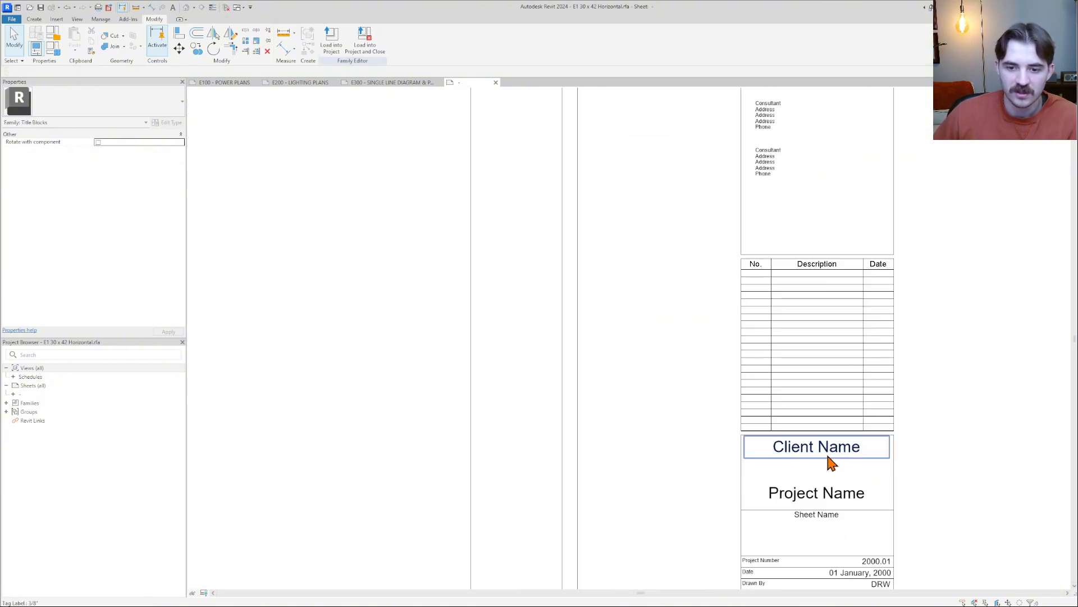
left_click(829, 459)
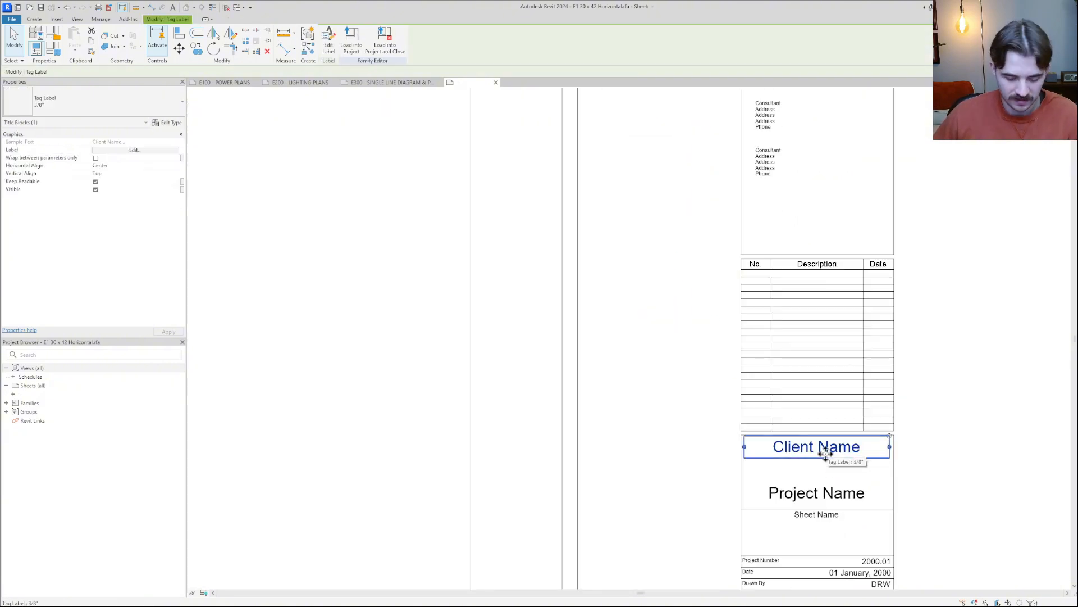
left_click_drag(825, 454, 554, 288)
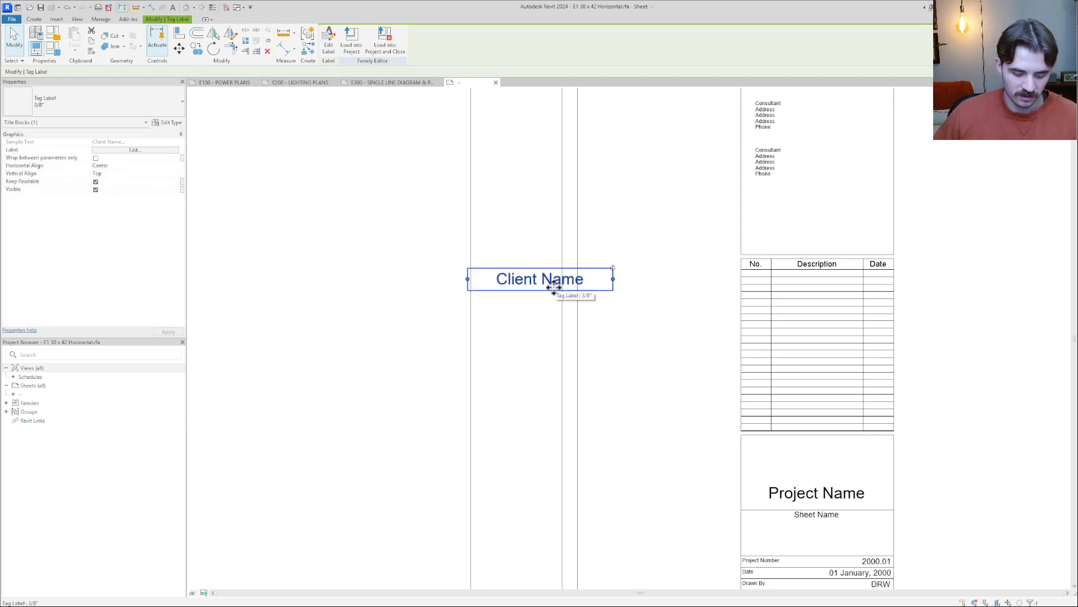
key("o")
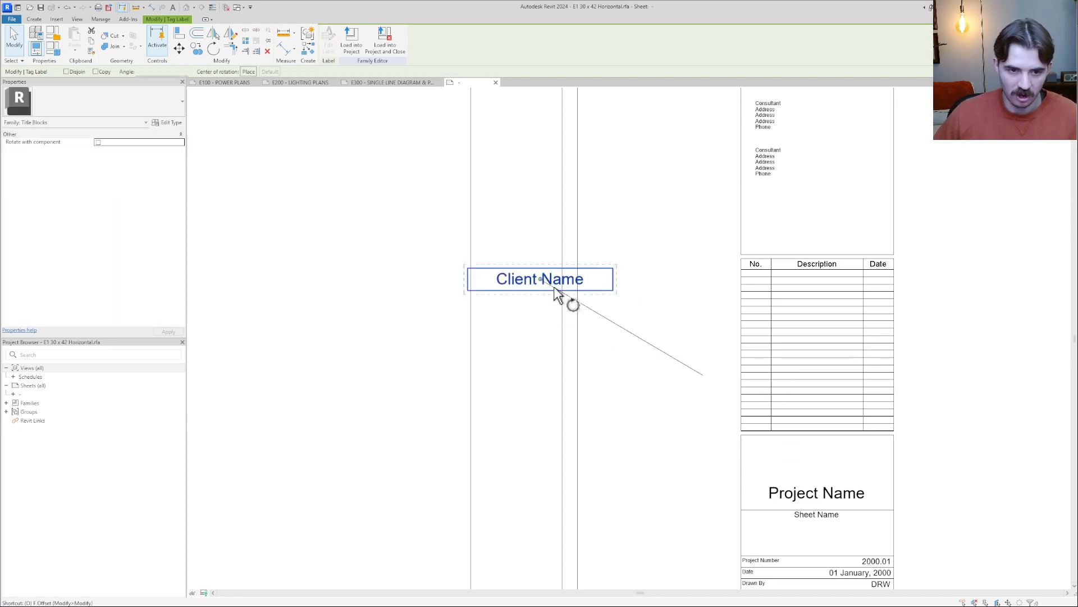
left_click(666, 281)
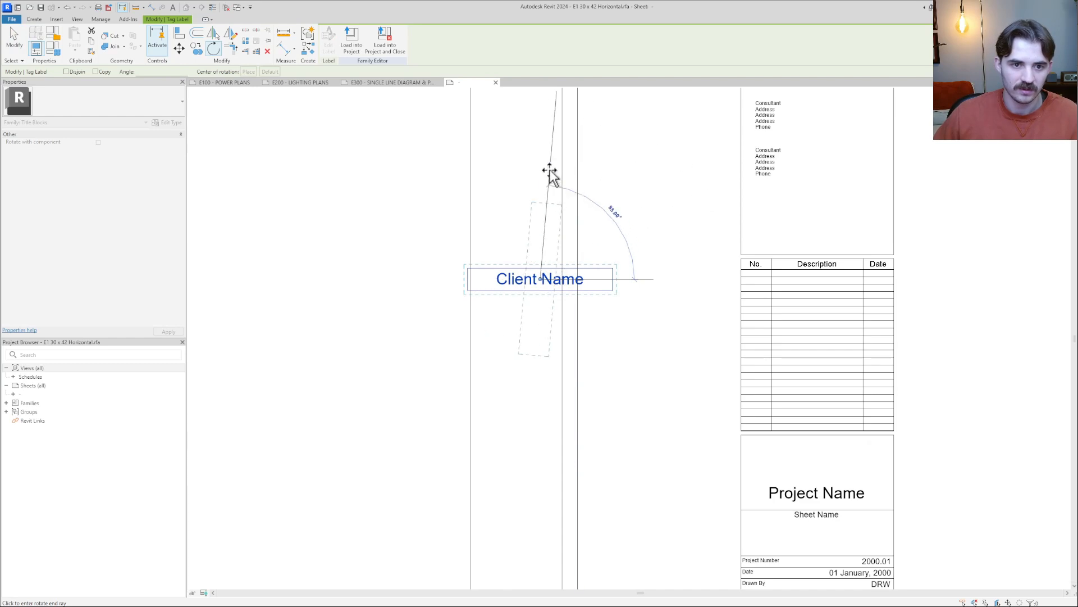
left_click(544, 170)
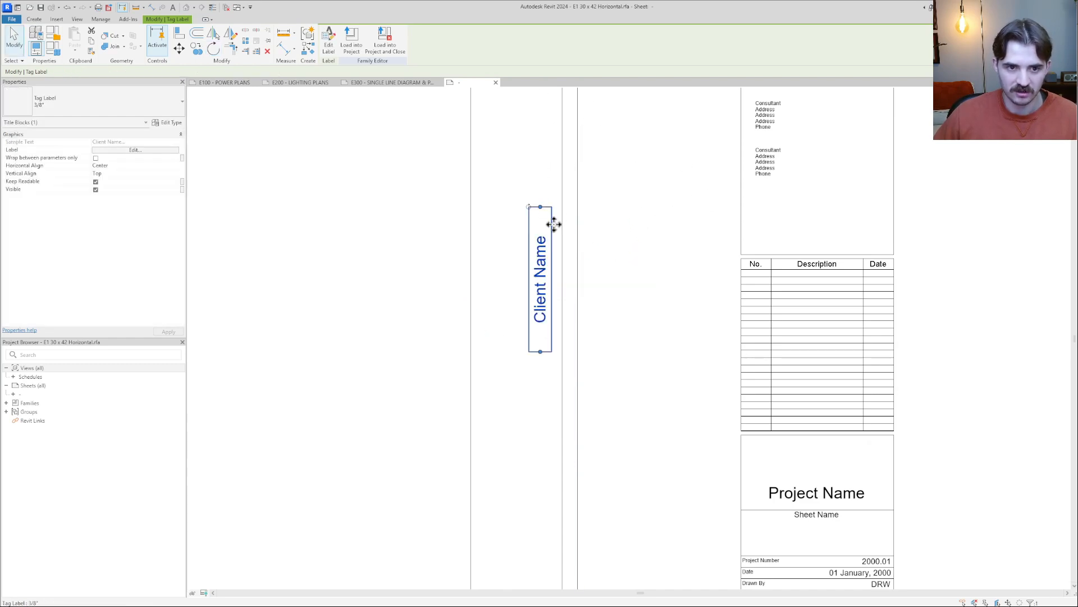
left_click_drag(542, 278, 494, 280, "ctrl")
Rotate the Project Name label 90° and place it in the title block column alongside the vertical Client Name label
left_click(839, 493)
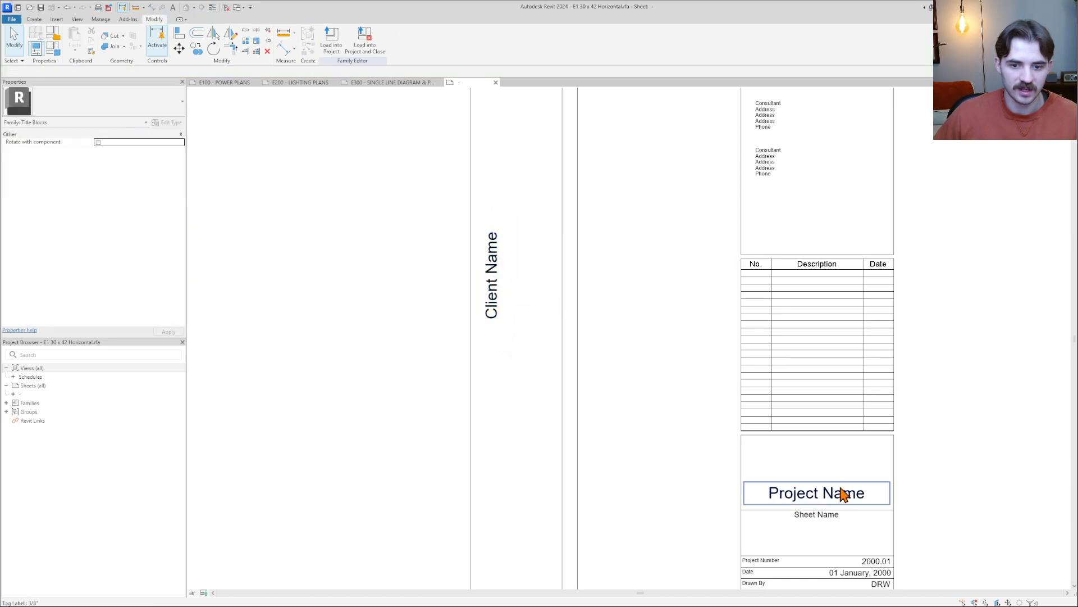
left_click_drag(838, 493, 628, 262)
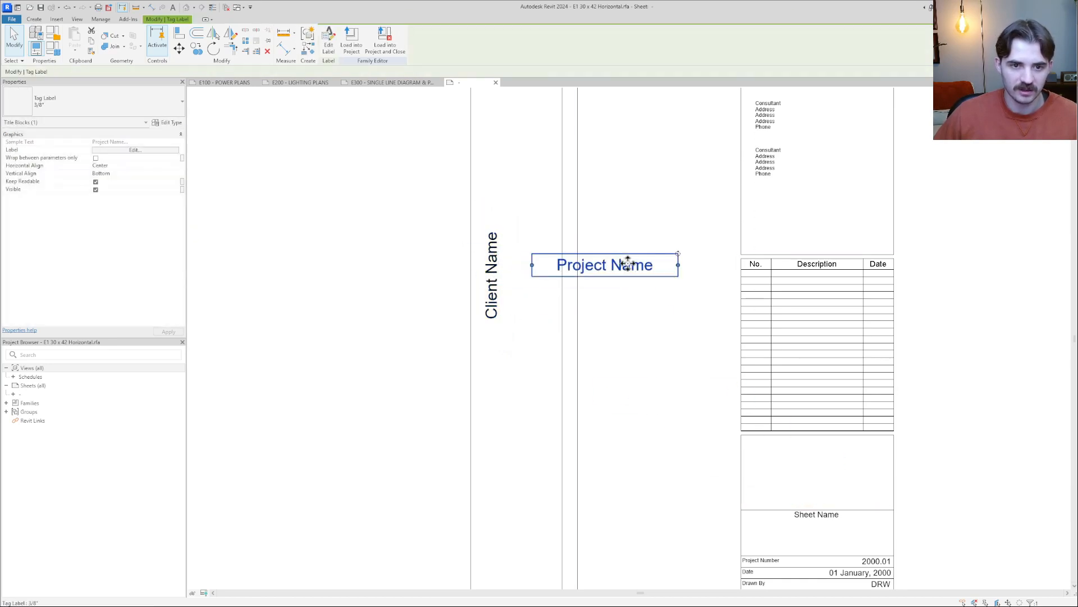
key("r")
key("o")
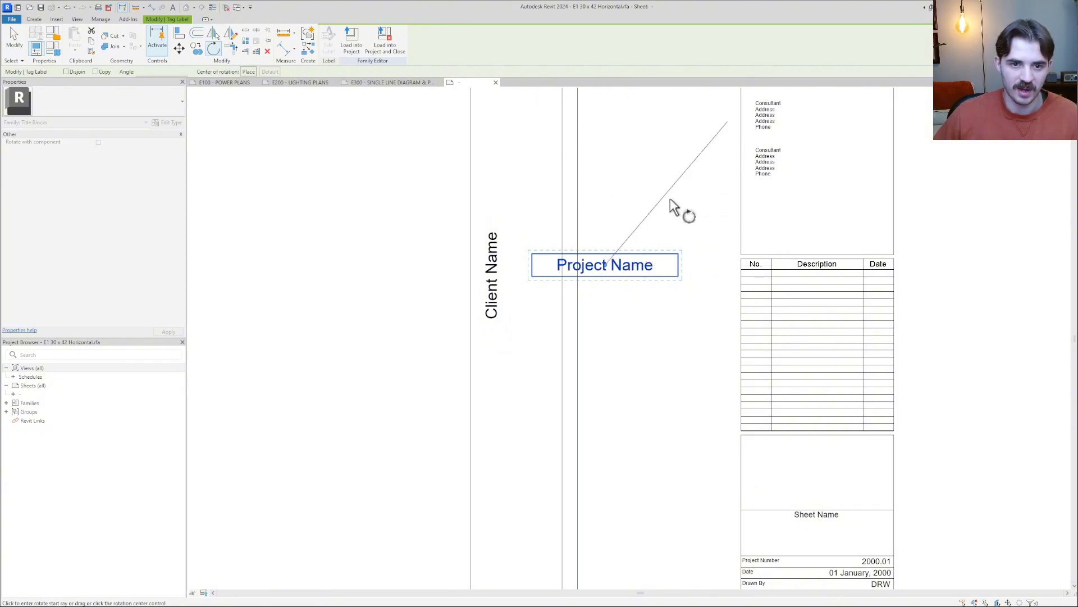
left_click(685, 217)
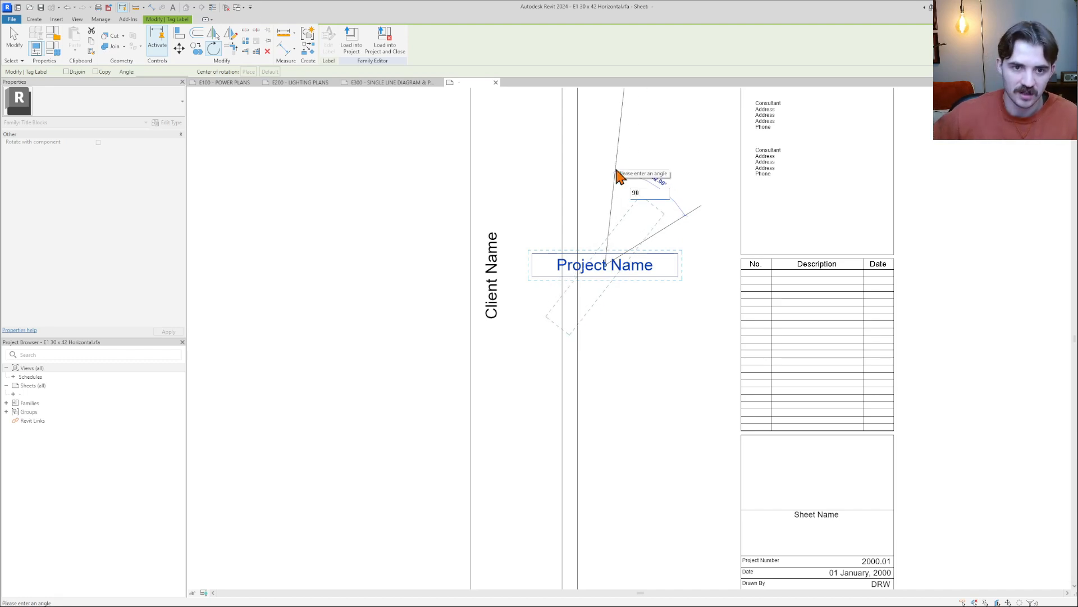
type("90")
key("Return")
left_click(640, 214)
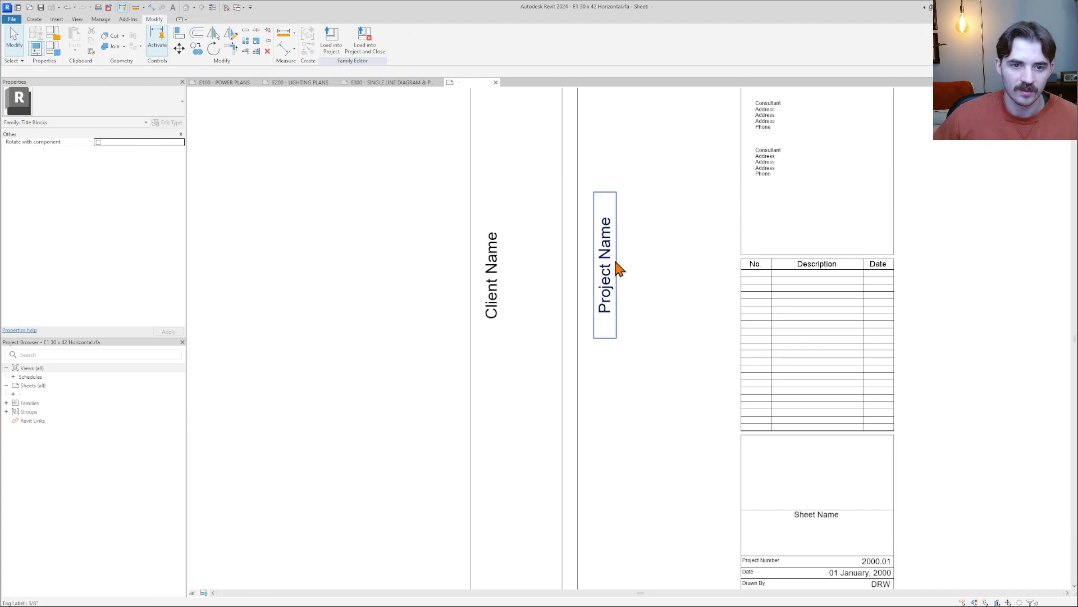
left_click_drag(609, 269, 531, 220)
Lengthen the text boxes of the vertical Project Name and Client Name labels to span more of the column
scroll(533, 317, "down", 3)
scroll(531, 329, "up", 2)
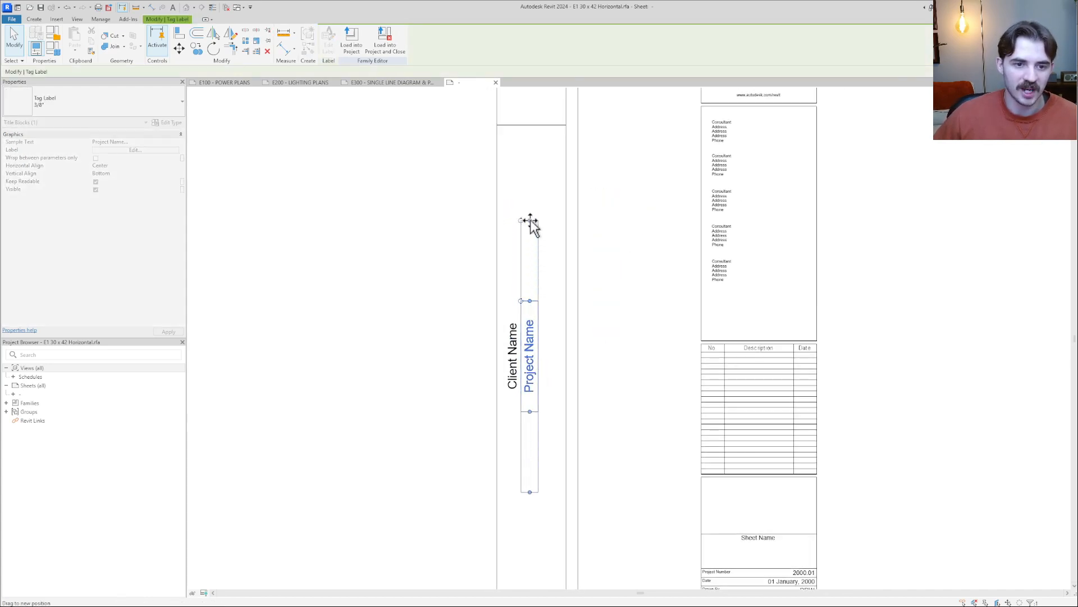
left_click_drag(530, 183, 531, 185)
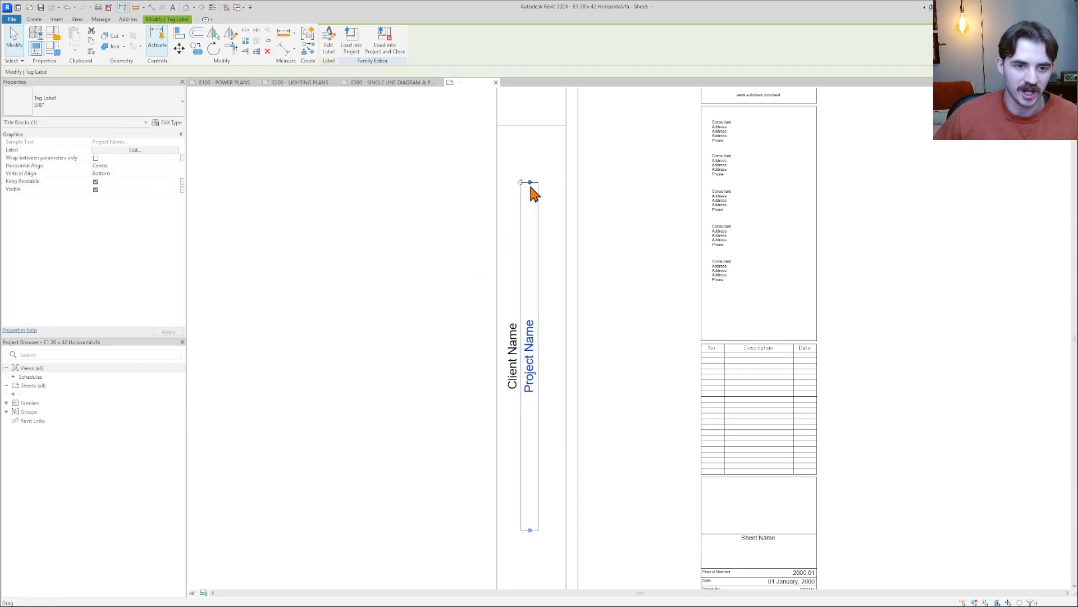
left_click(511, 337)
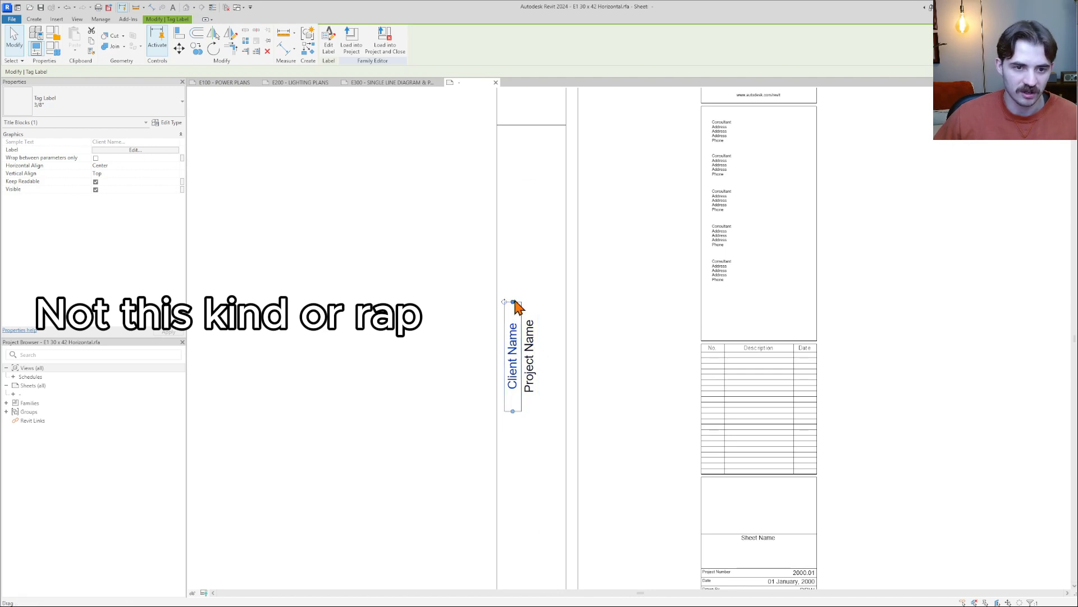
left_click_drag(515, 303, 516, 213)
left_click_drag(514, 162, 515, 173)
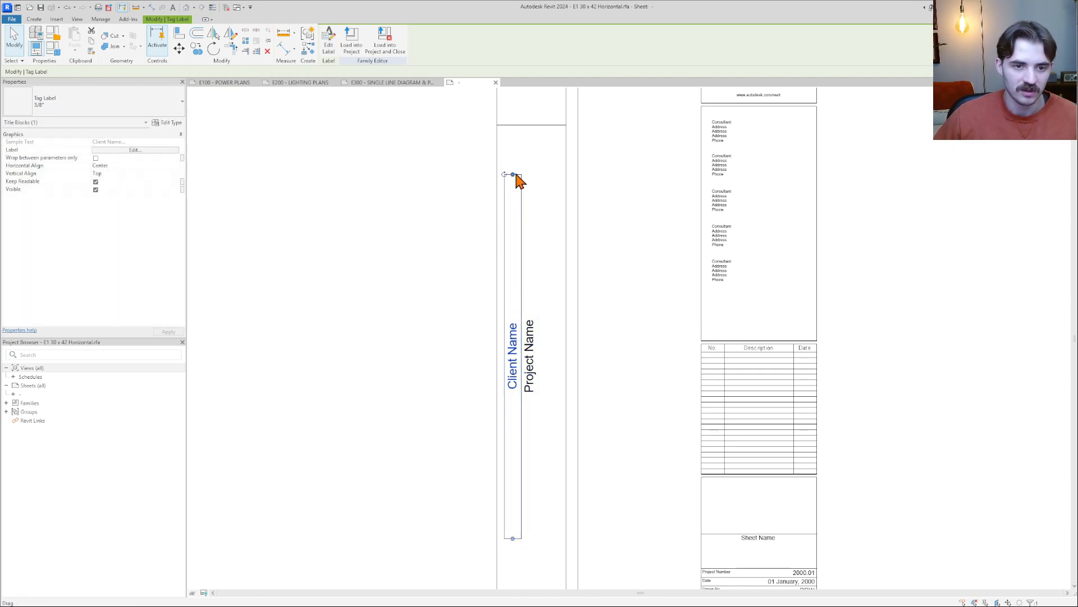
left_click(549, 338)
Move the revision schedule into the title block column below the Client Name and Project Name labels, with its edge at the divider
middle_click_drag(553, 378, 539, 333)
scroll(539, 332, "down", 2)
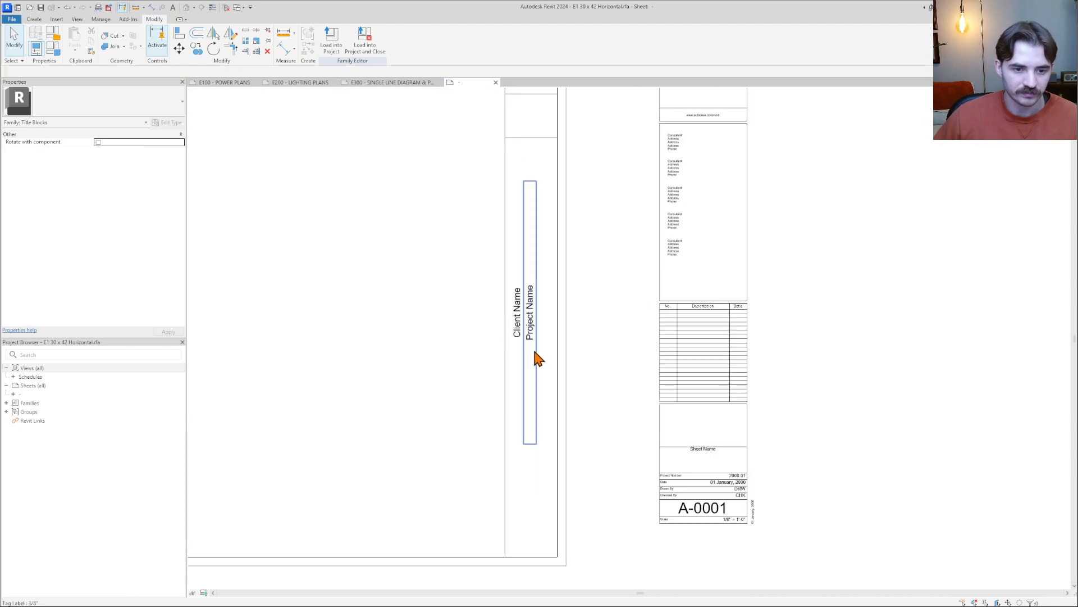
left_click(532, 346)
left_click(708, 349)
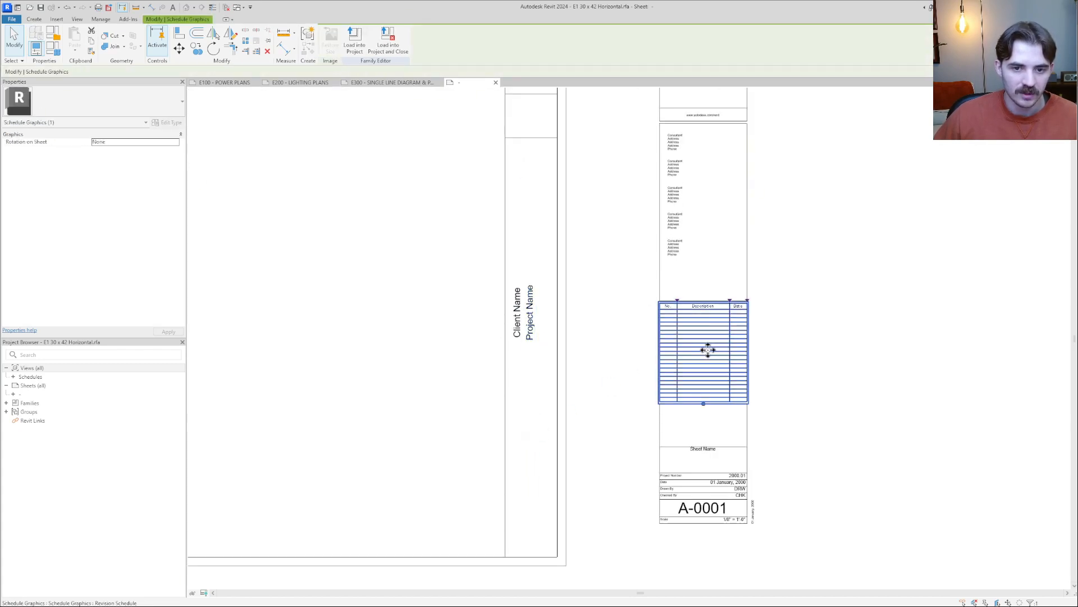
left_click_drag(706, 348, 551, 427)
key("Escape")
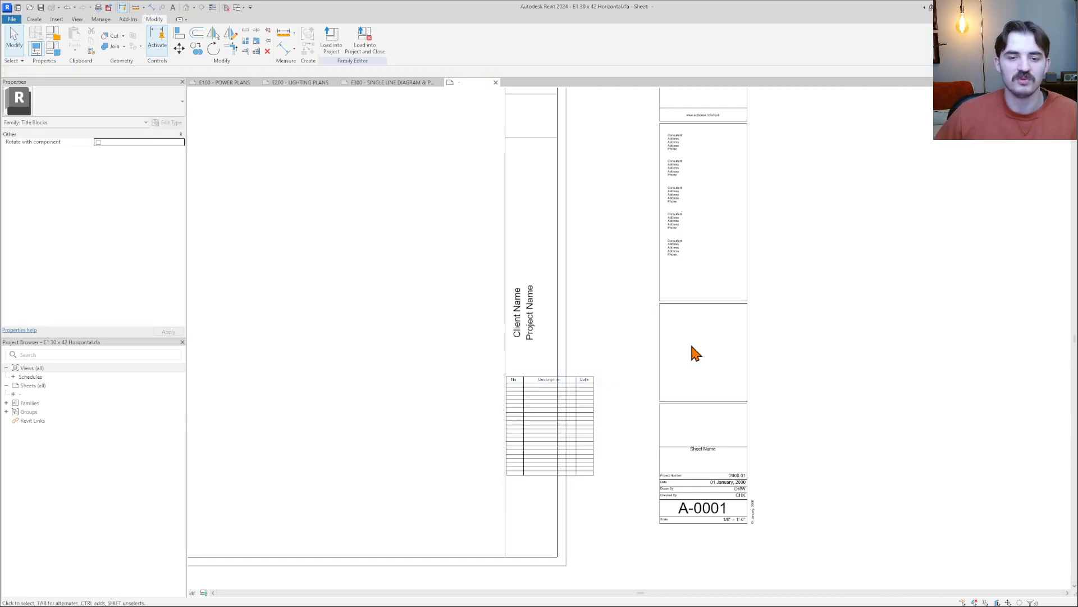
Open the Revision Schedule's properties and bring up its appearance settings
scroll(691, 351, "down", 2)
left_click(598, 420)
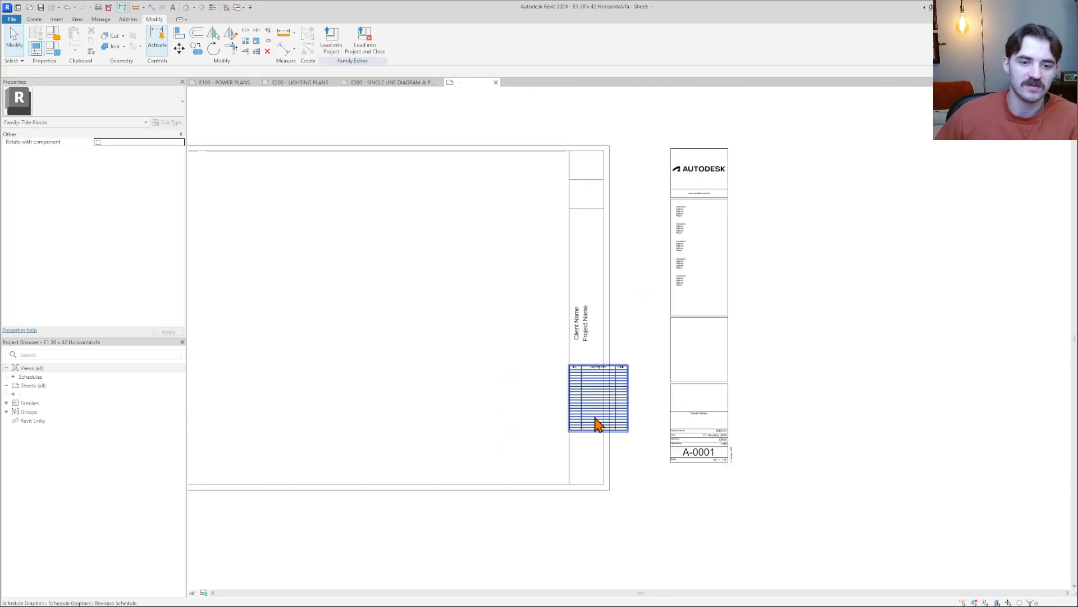
scroll(631, 404, "up", 3)
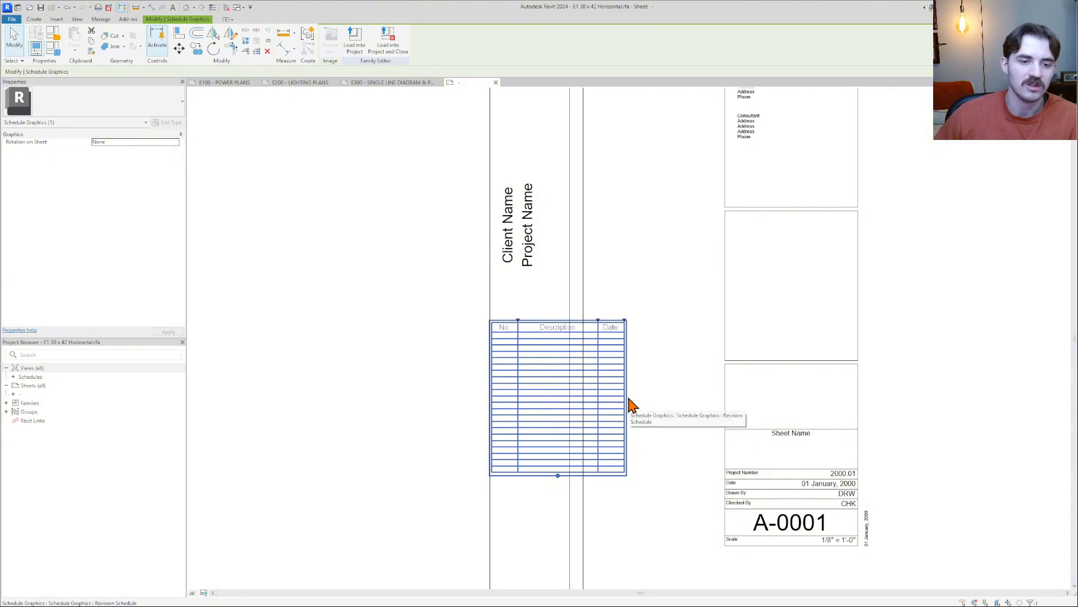
scroll(557, 373, "up", 2)
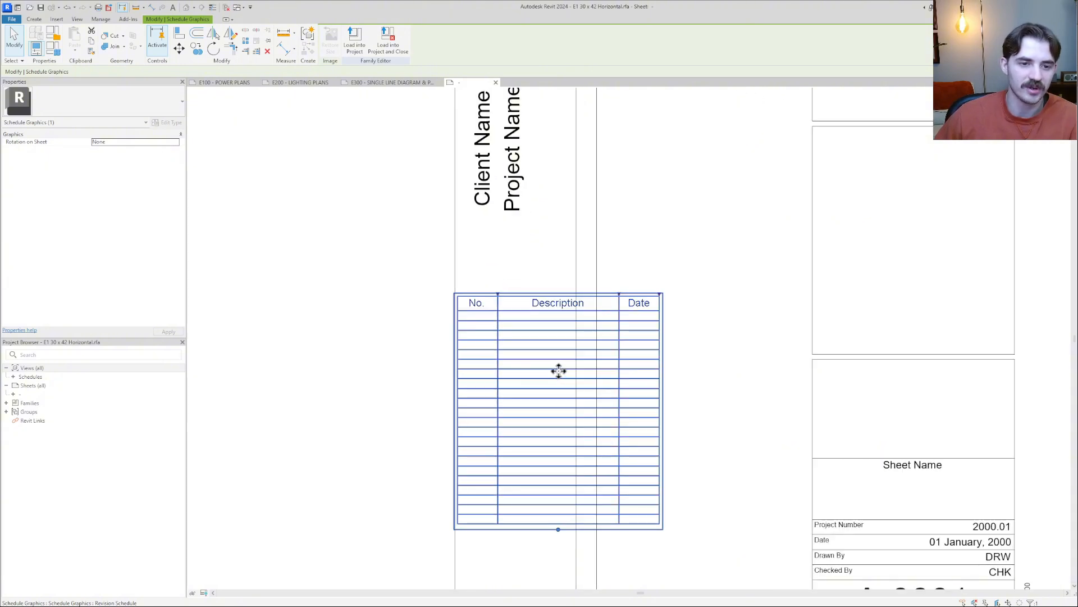
scroll(559, 371, "down", 1)
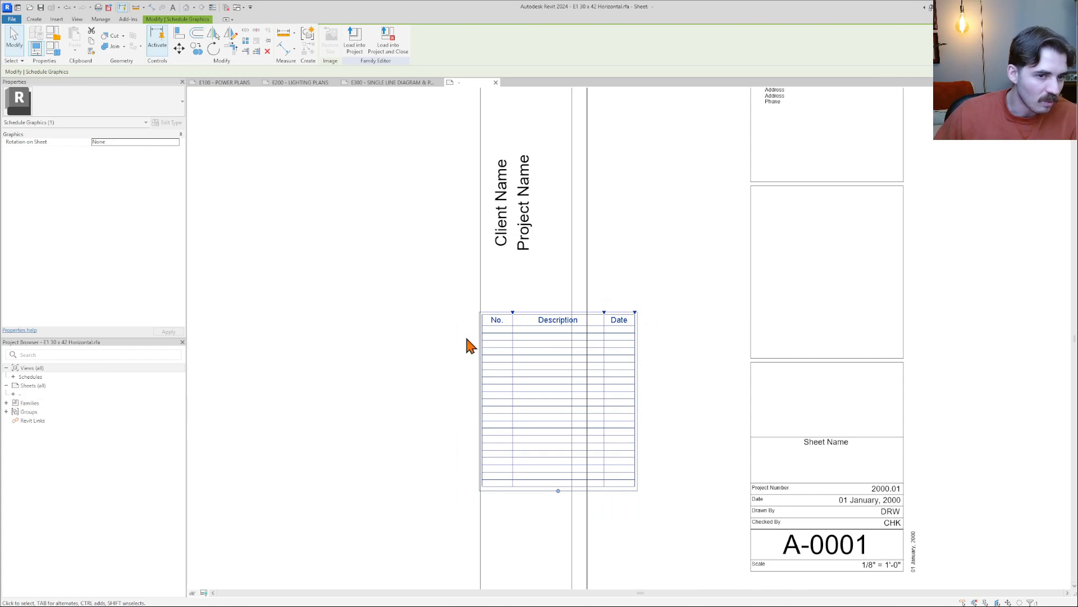
left_click(13, 377)
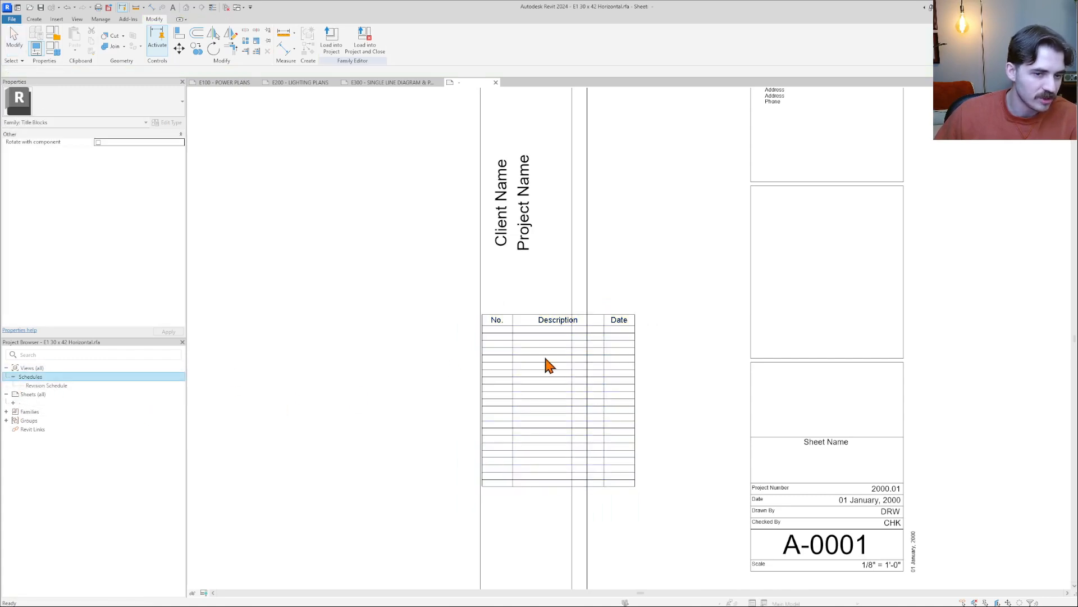
left_click(604, 368)
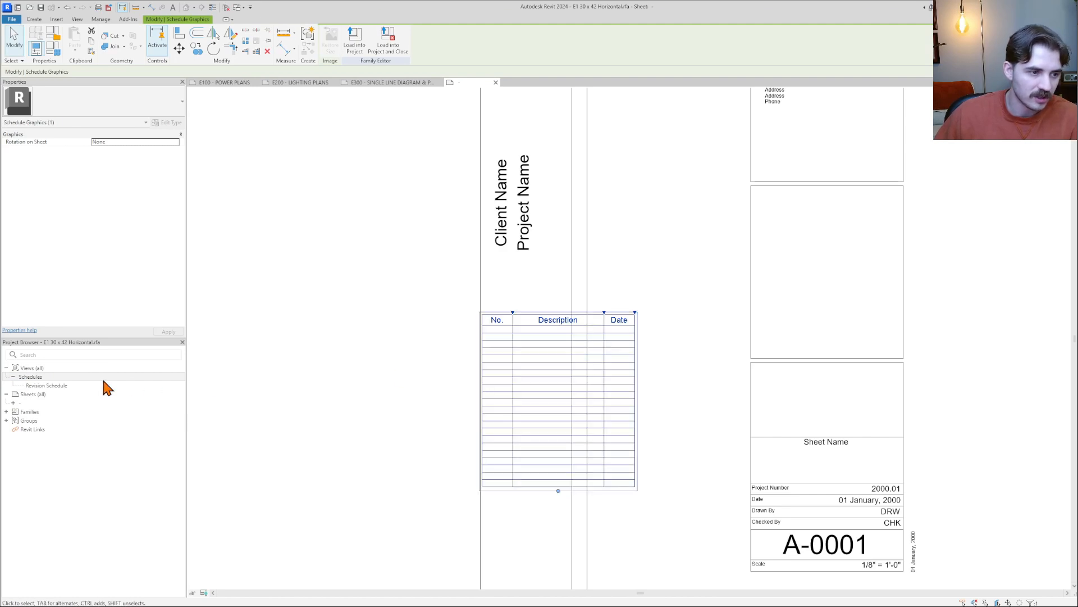
left_click(37, 385)
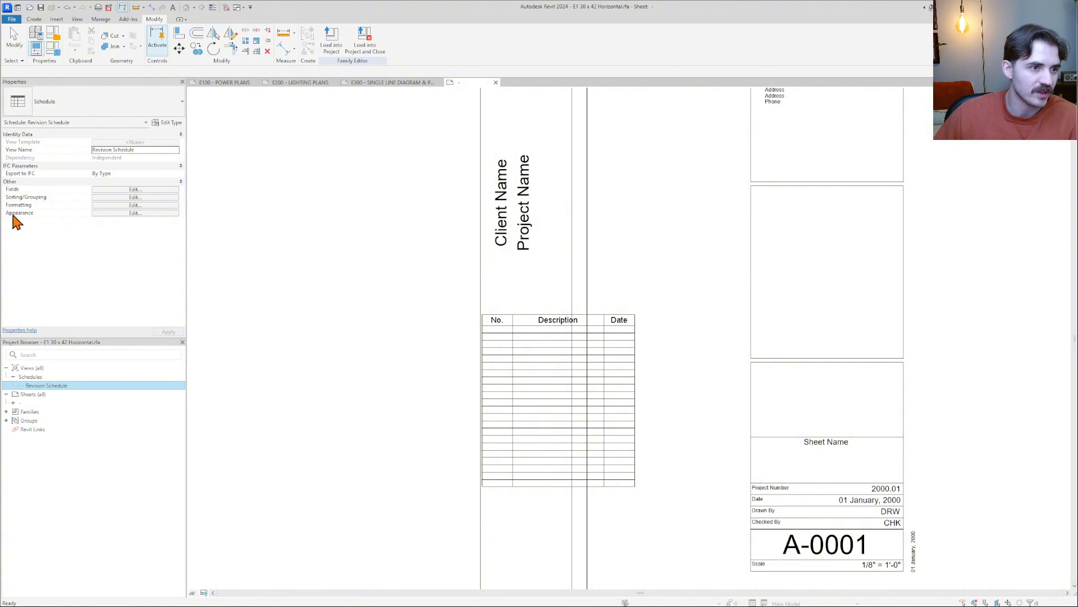
left_click(139, 191)
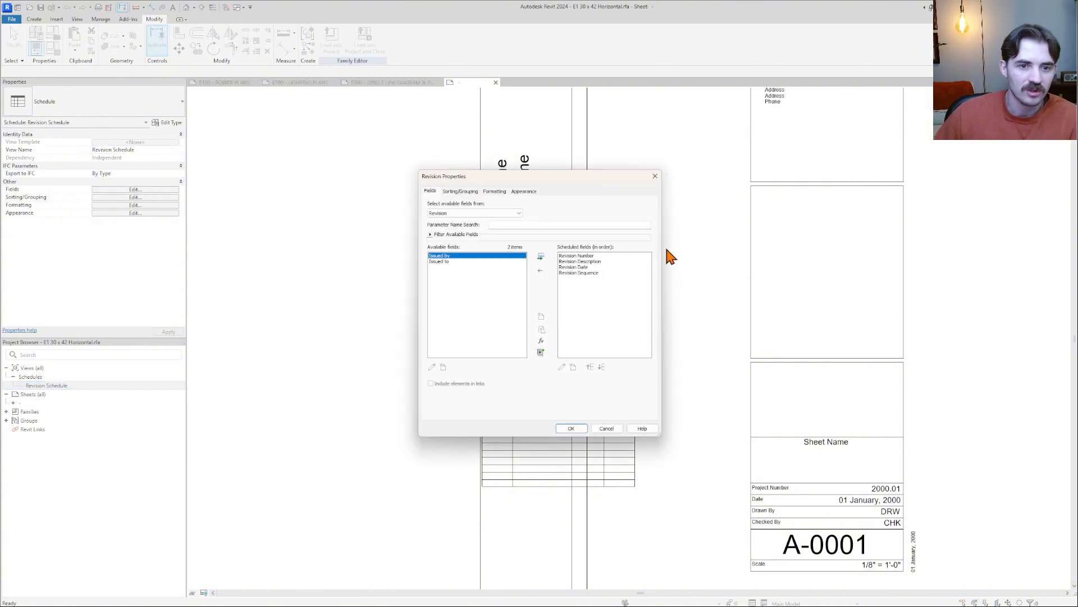
left_click(462, 192)
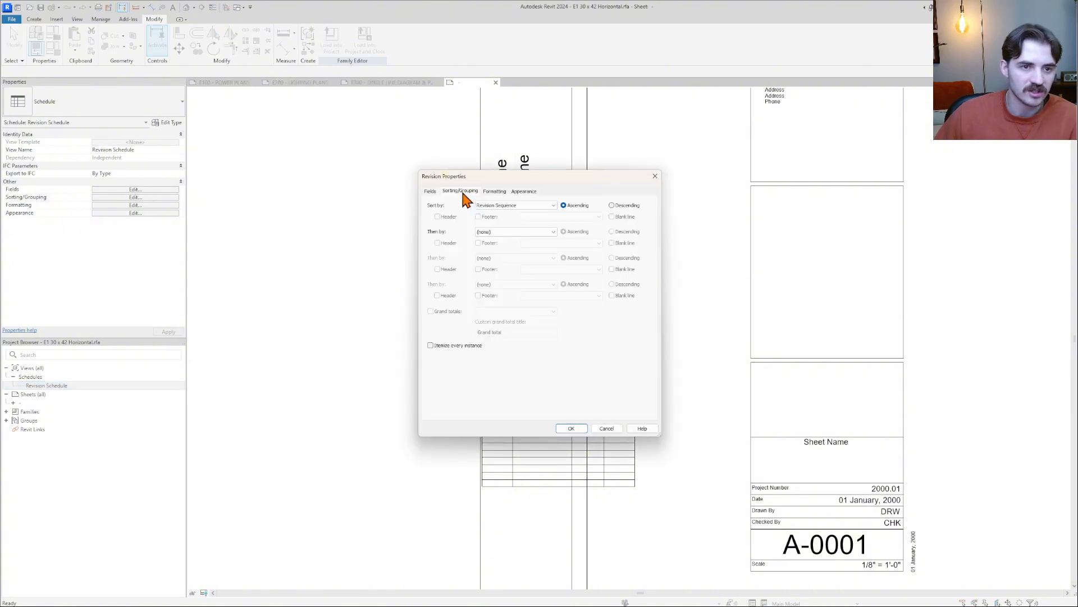
left_click(504, 194)
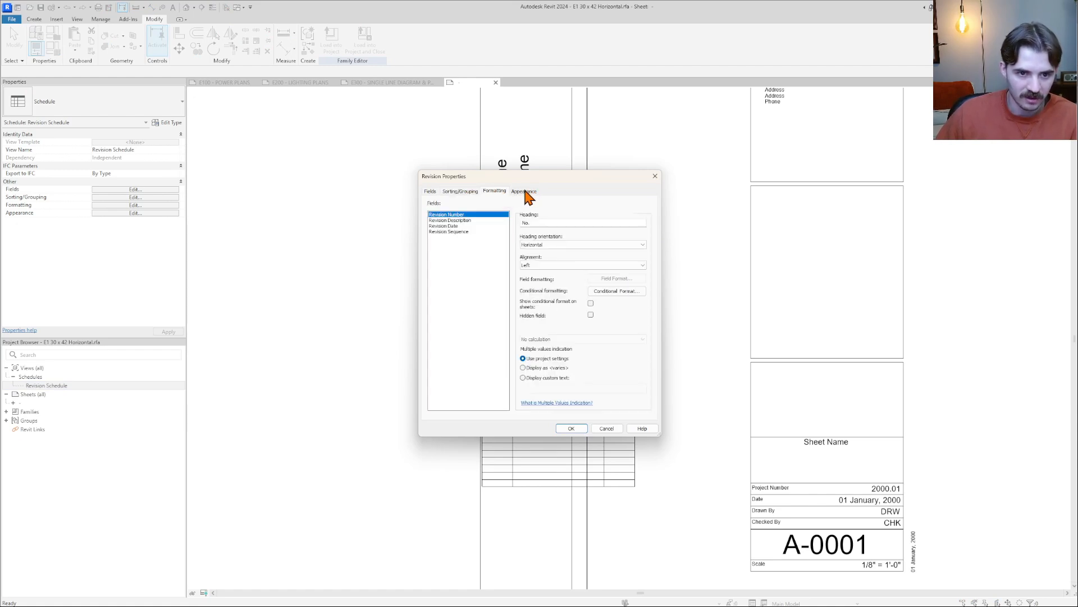
left_click(526, 193)
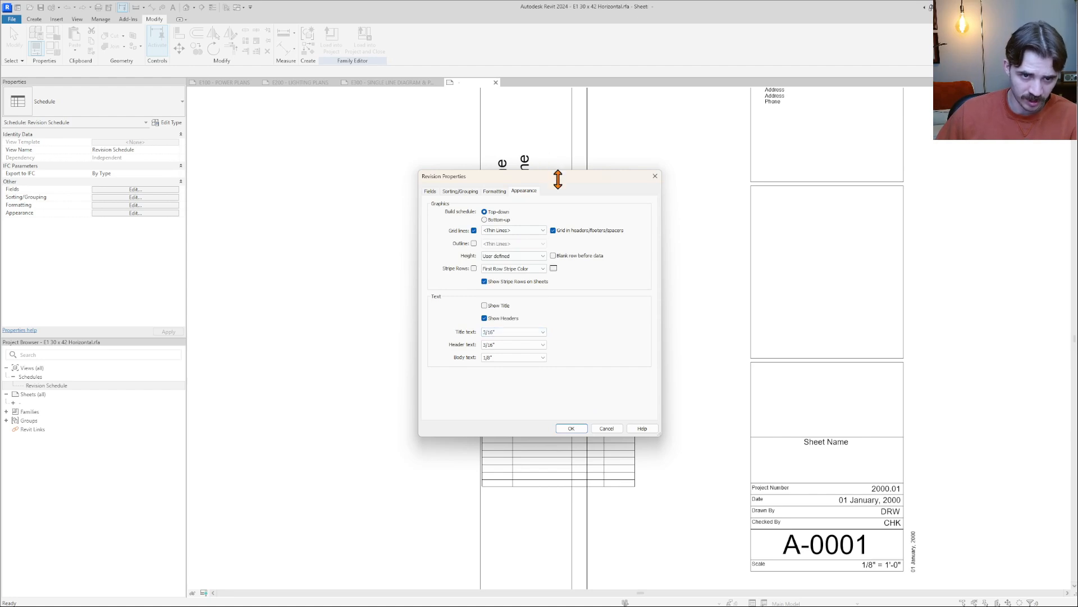
Set the Revision Schedule's title text and header text to 3/32" and apply the changes
left_click_drag(537, 178, 345, 125)
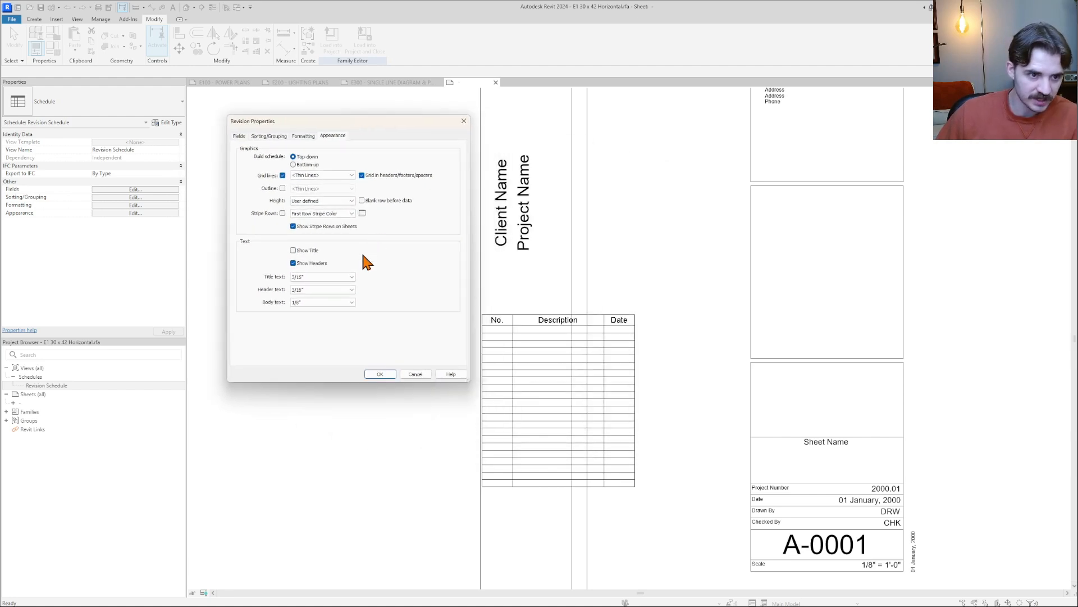
left_click(341, 278)
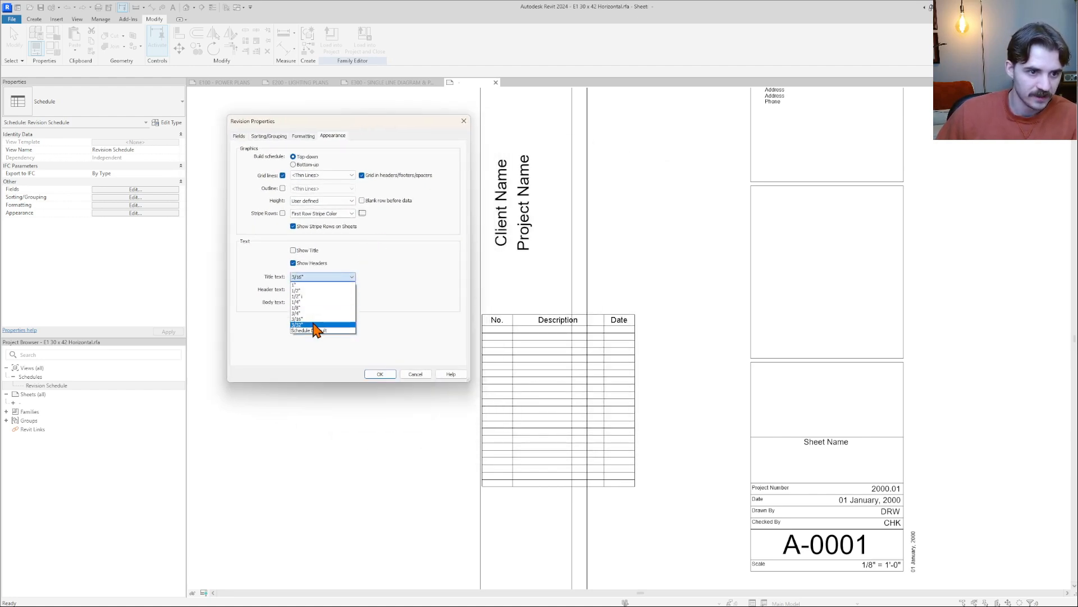
left_click(391, 284)
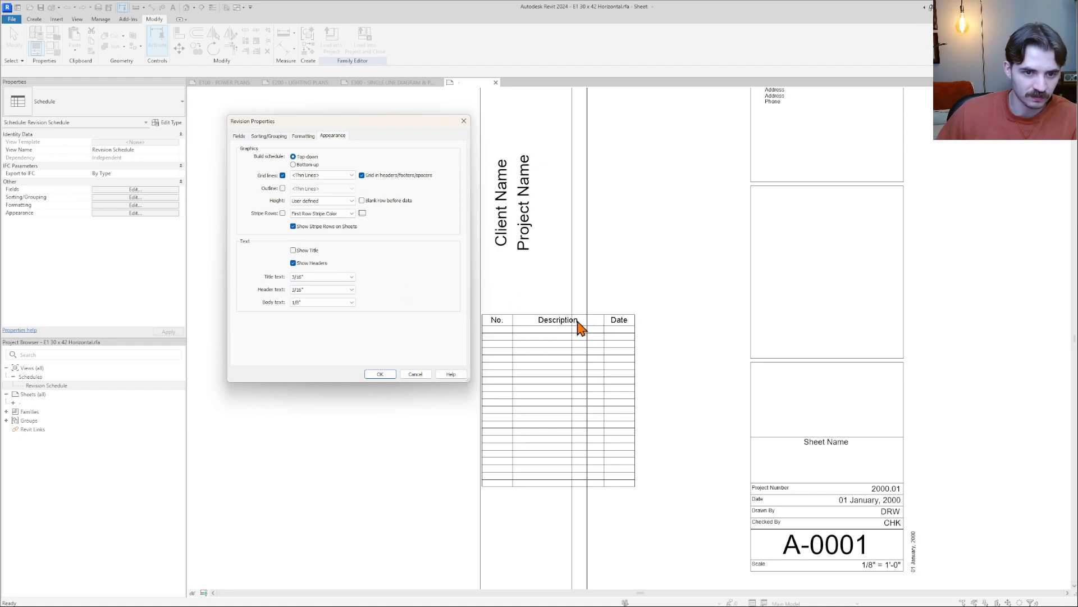
left_click(341, 280)
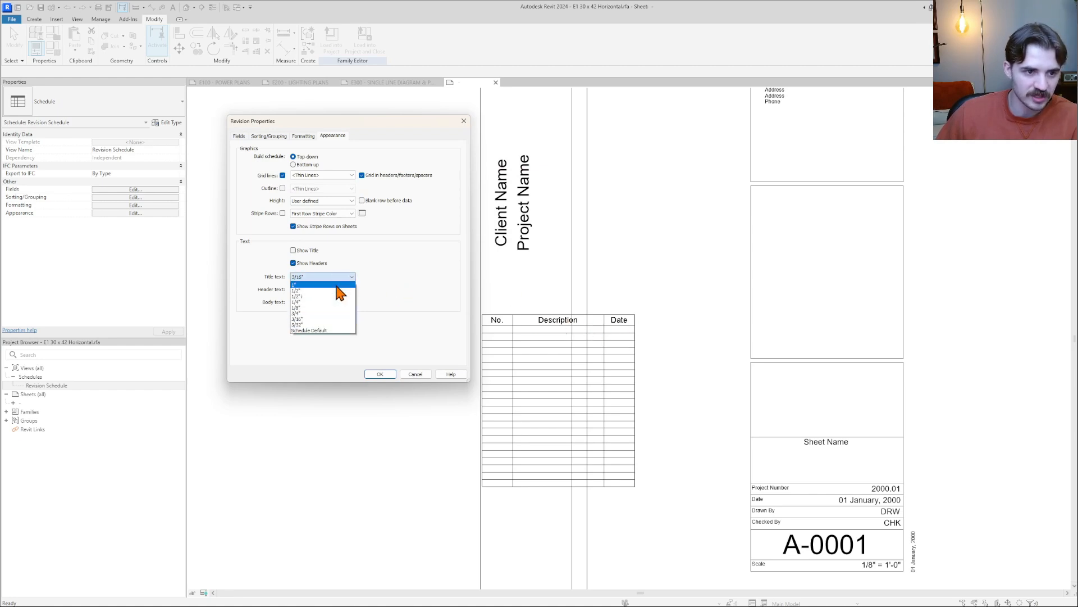
left_click(317, 325)
left_click(320, 290)
left_click(315, 337)
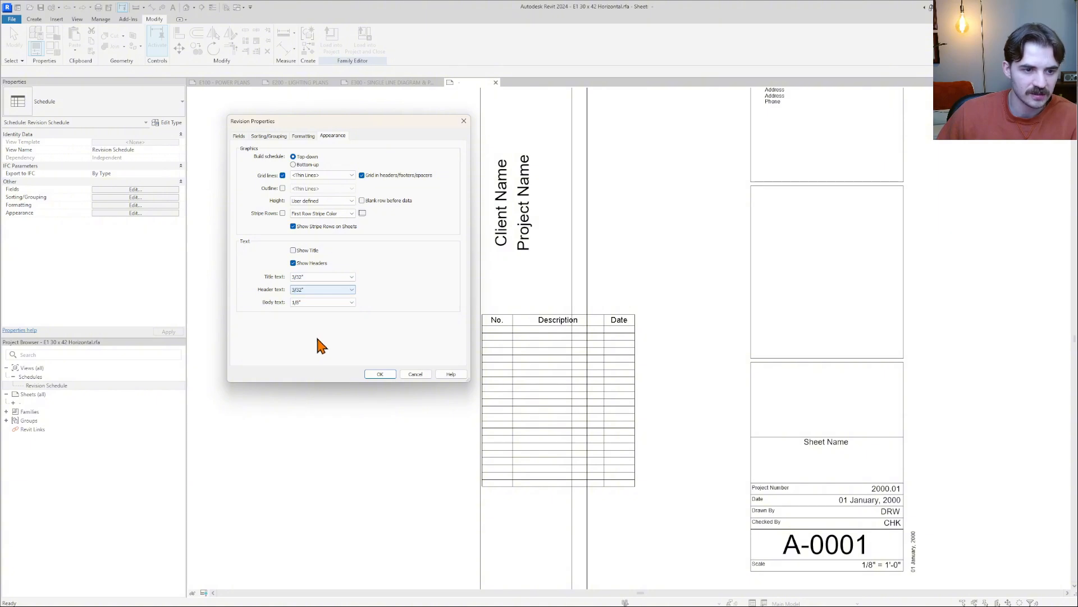
left_click(384, 375)
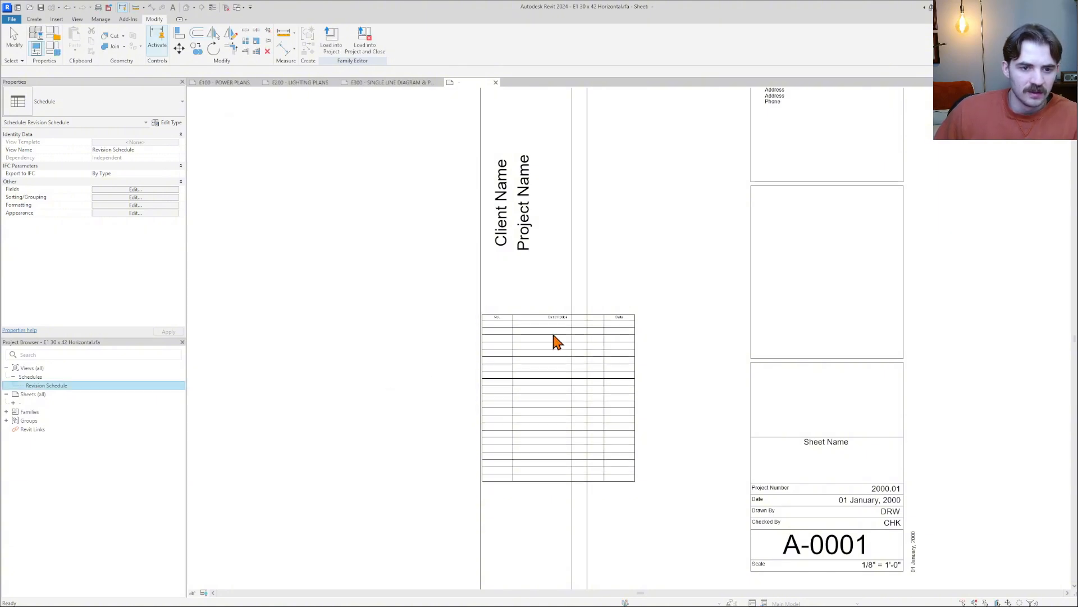
Narrow the No. column of the revision schedule in the title block to fit more closely around its heading
scroll(632, 372, "up", 3)
scroll(643, 371, "down", 4)
left_click(639, 378)
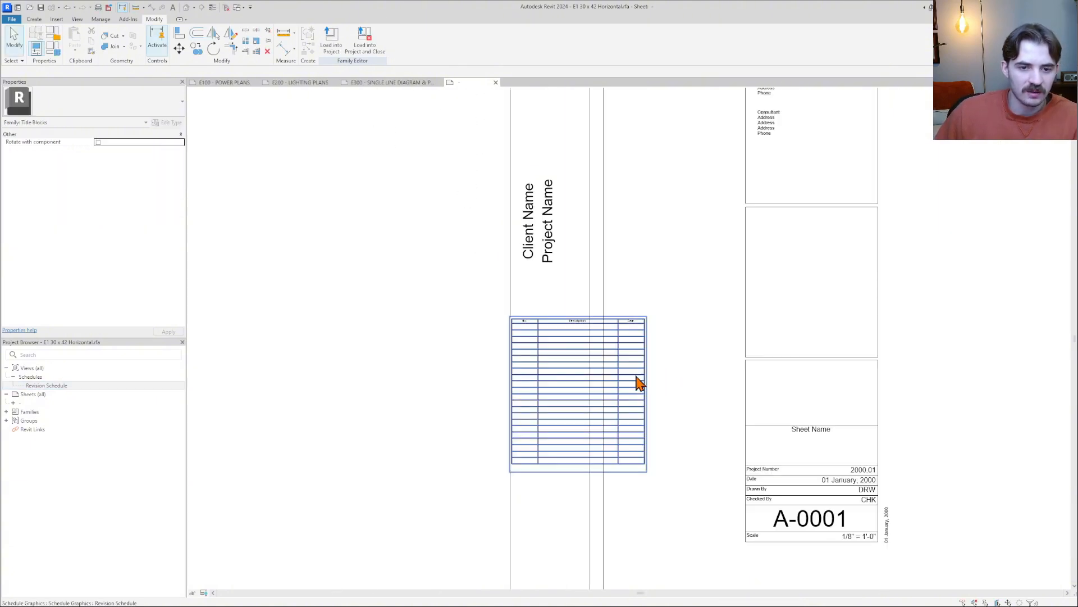
scroll(643, 351, "up", 3)
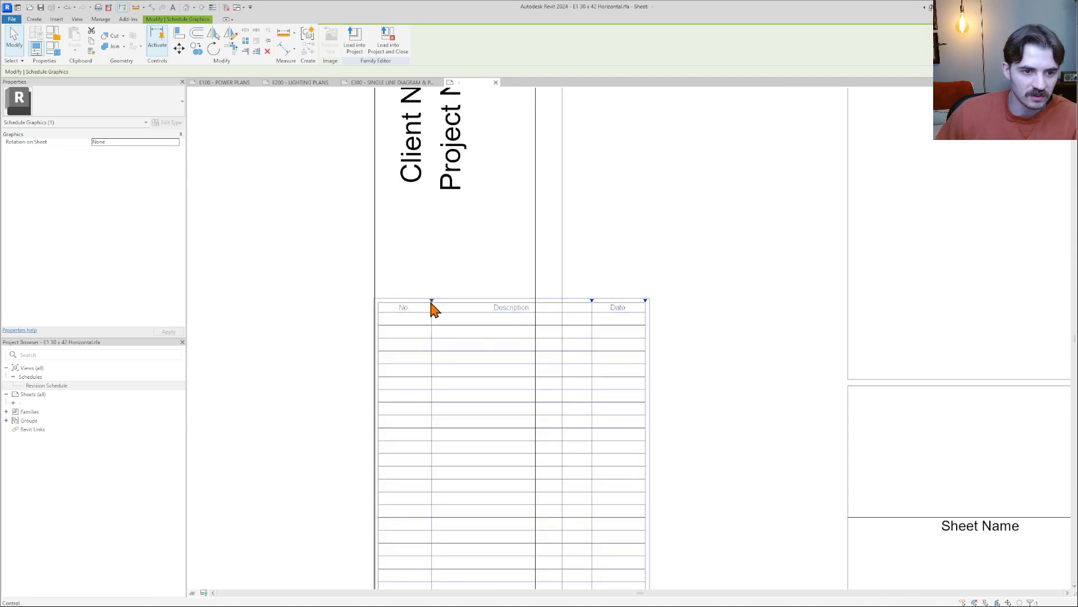
middle_click_drag(399, 299, 393, 231)
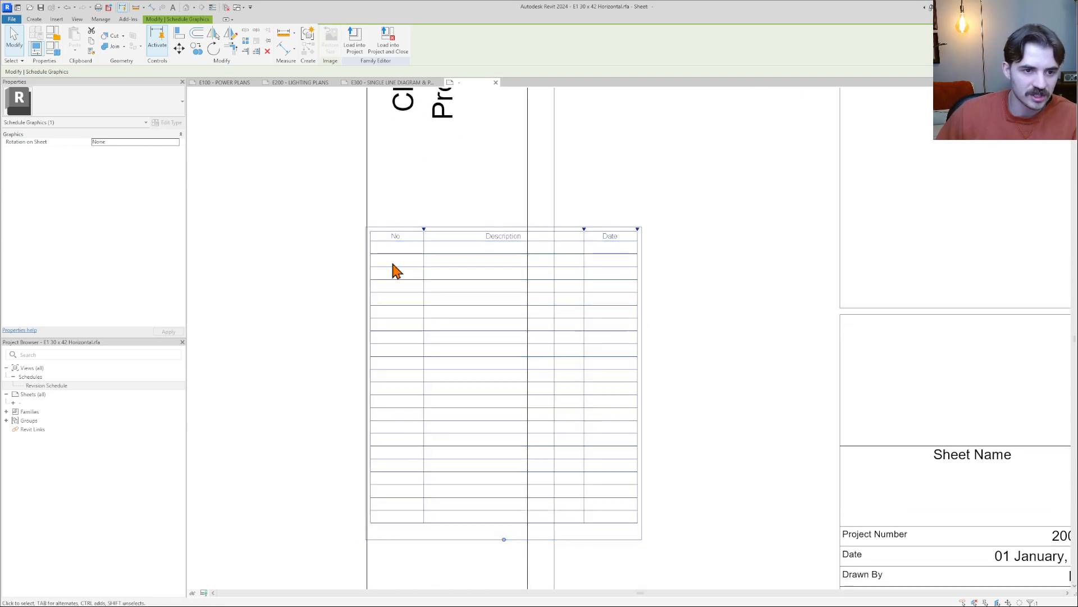
scroll(395, 270, "up", 3)
left_click_drag(448, 214, 399, 212)
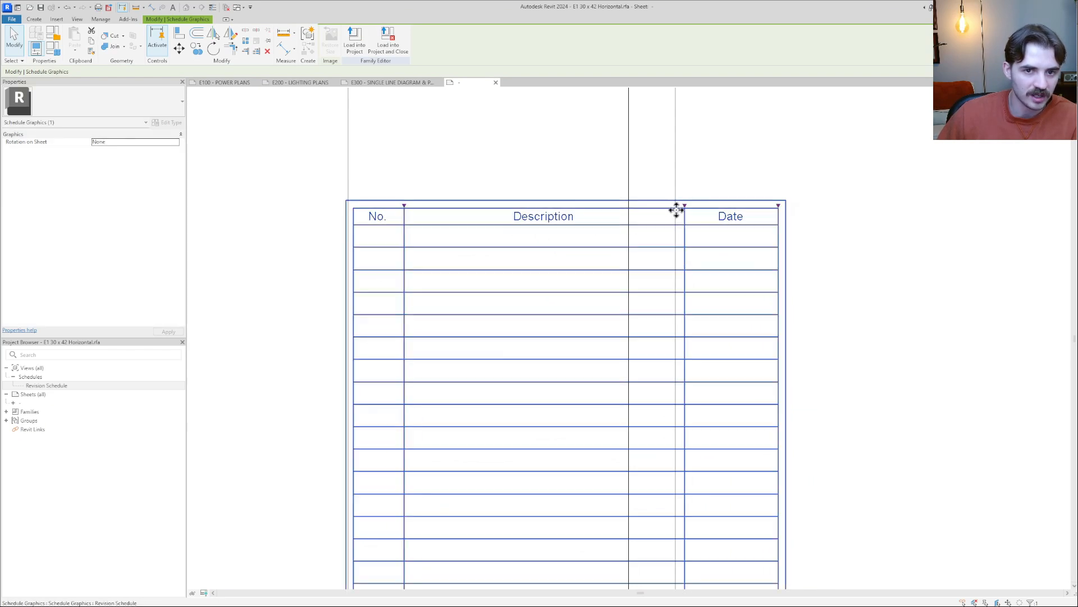
Narrow the schedule's Description and Date columns so the outer edge of the Date column meets the sheet's inner border line
left_click_drag(688, 211, 574, 217)
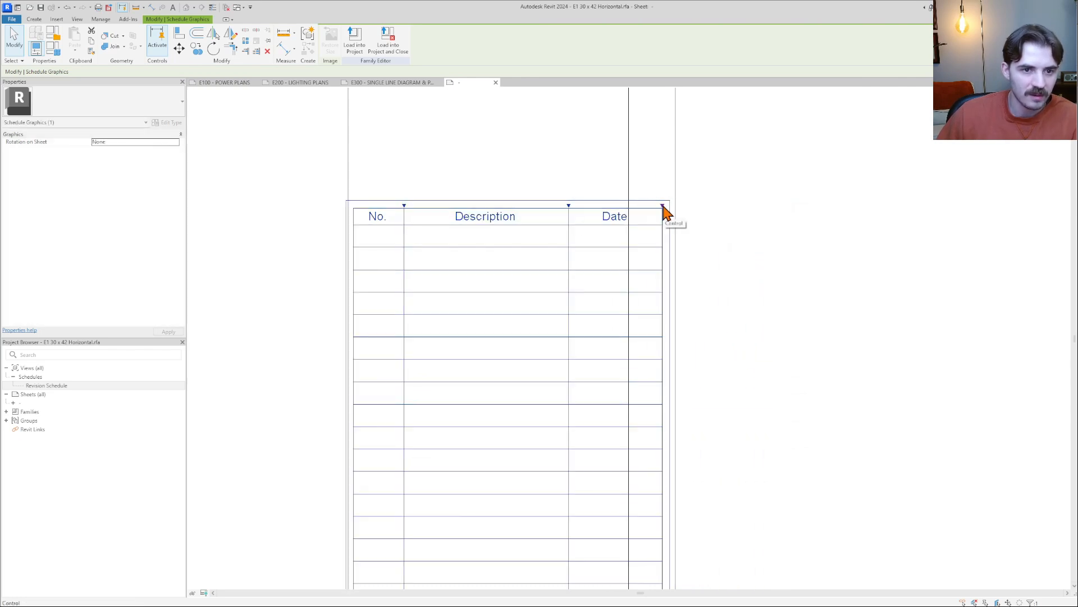
left_click_drag(663, 206, 628, 208)
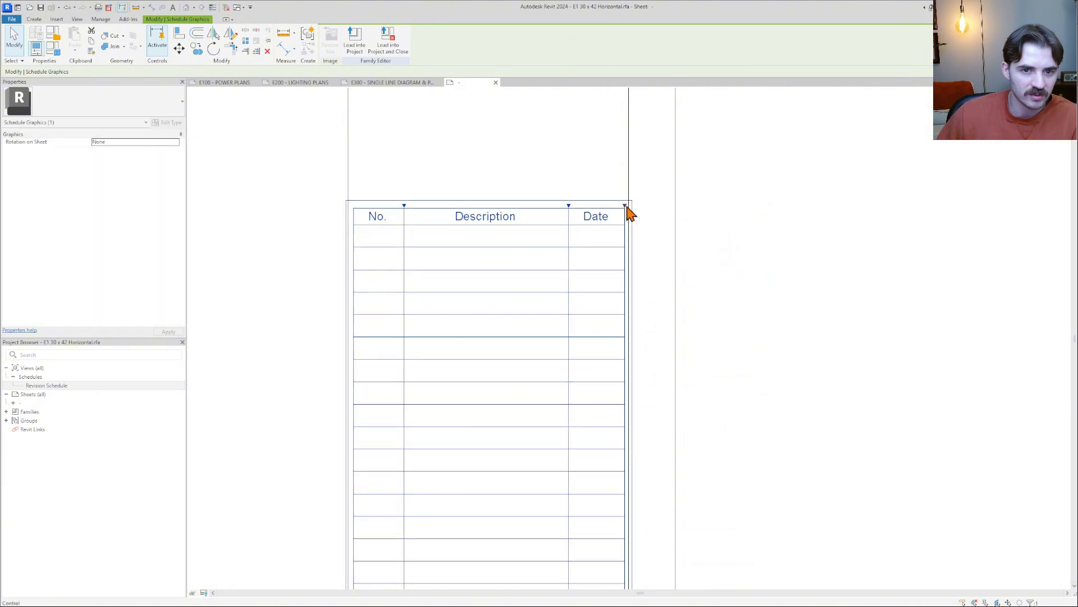
scroll(628, 211, "up", 8)
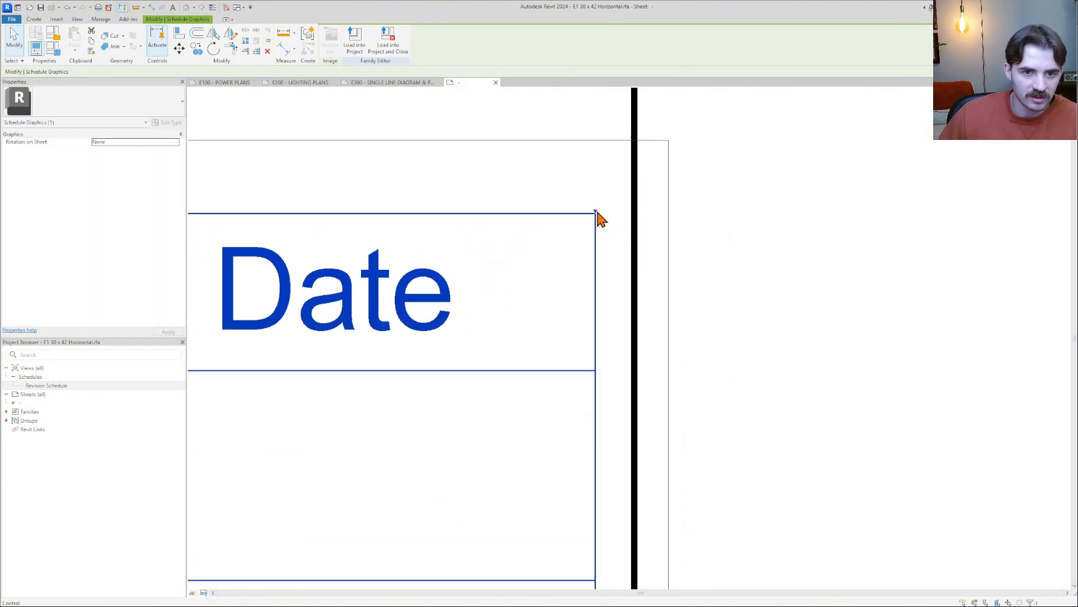
left_click_drag(596, 214, 633, 209)
Narrow the revision schedule's No. column slightly further
scroll(579, 226, "down", 3)
middle_click_drag(458, 278, 648, 277)
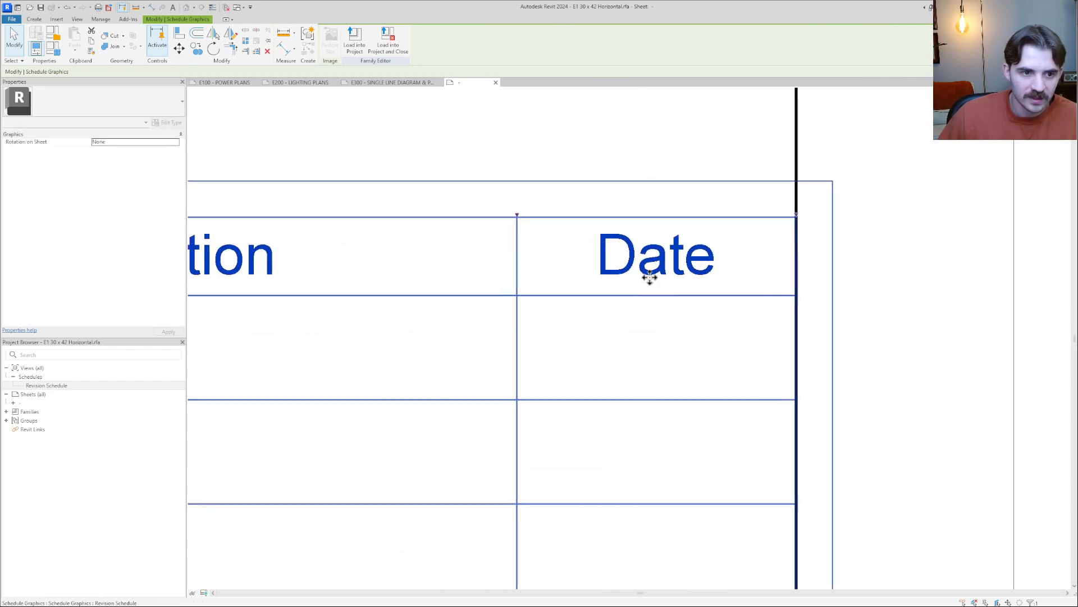
scroll(646, 275, "down", 2)
middle_click_drag(301, 241, 404, 240)
scroll(489, 243, "up", 3)
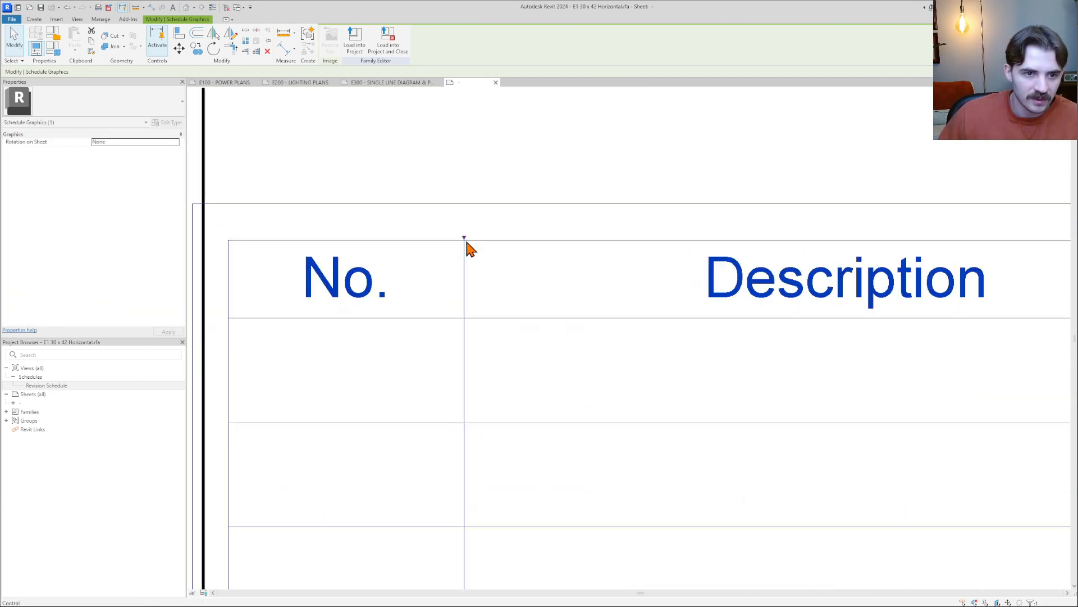
left_click_drag(465, 238, 432, 238)
middle_click_drag(298, 247, 398, 248)
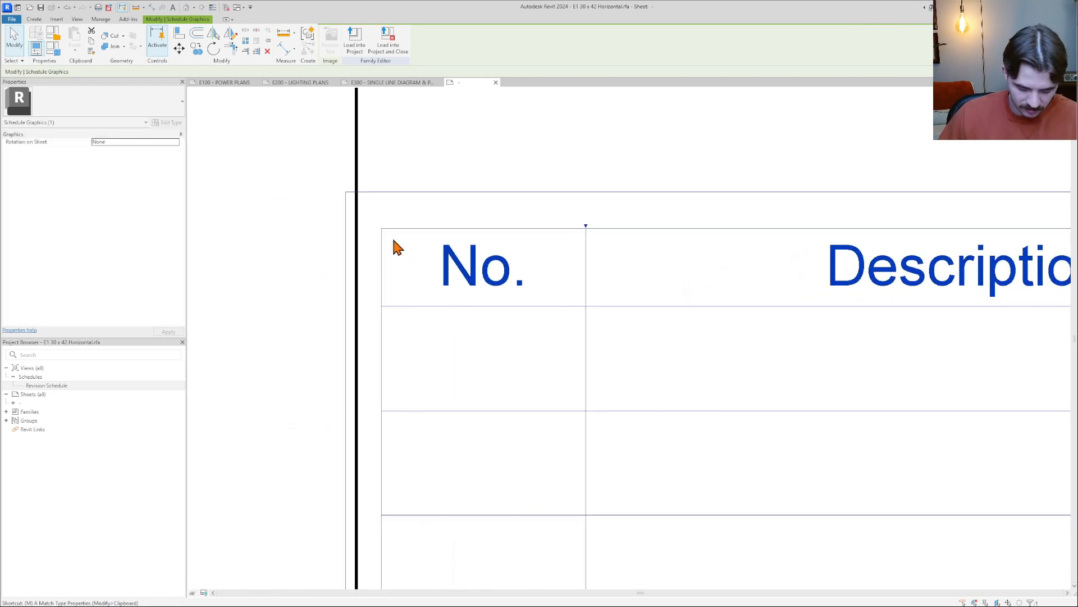
Move the revision schedule horizontally so the outer edge of its No. column sits on the title block divider line
key("v")
scroll(397, 248, "up", 2)
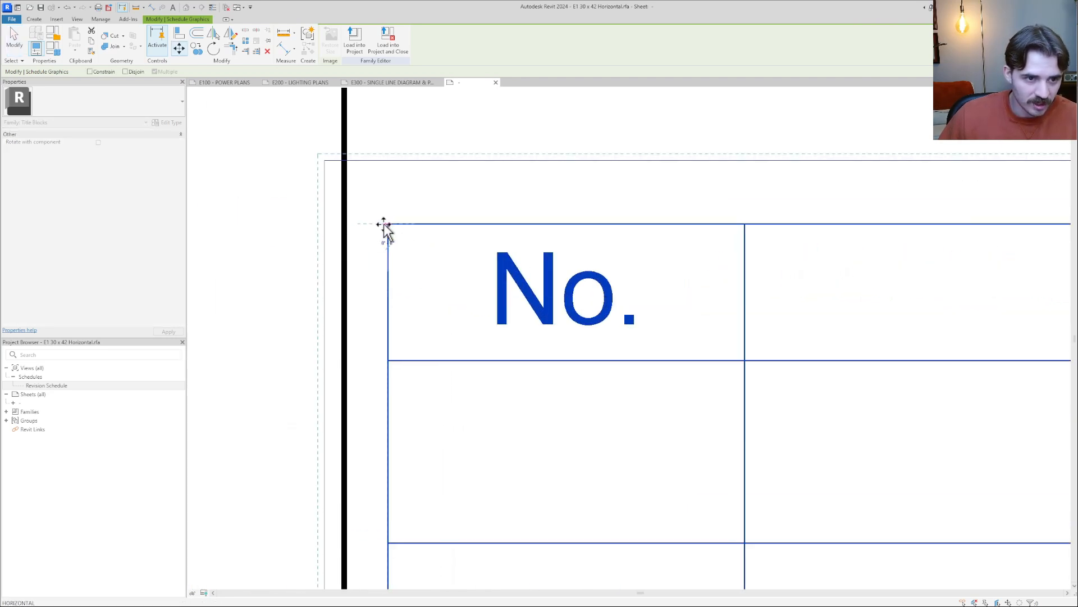
scroll(344, 228, "up", 2)
left_click(343, 220)
Widen the Date column so the schedule reaches the inner border line and fills the title block column's width
scroll(373, 222, "down", 2)
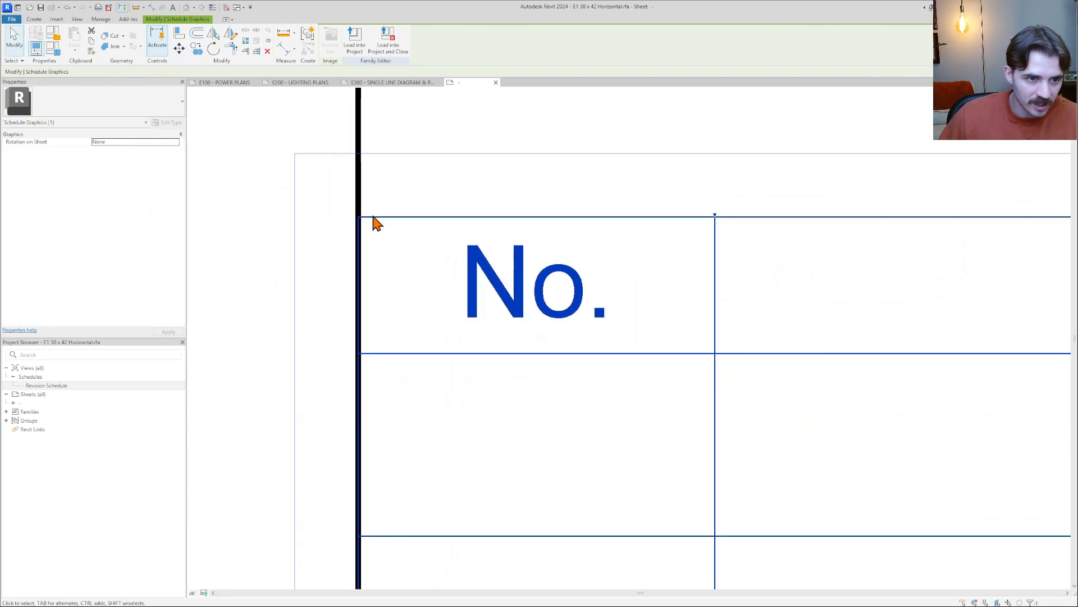
scroll(375, 218, "down", 4)
middle_click_drag(803, 234, 433, 246)
scroll(835, 245, "up", 3)
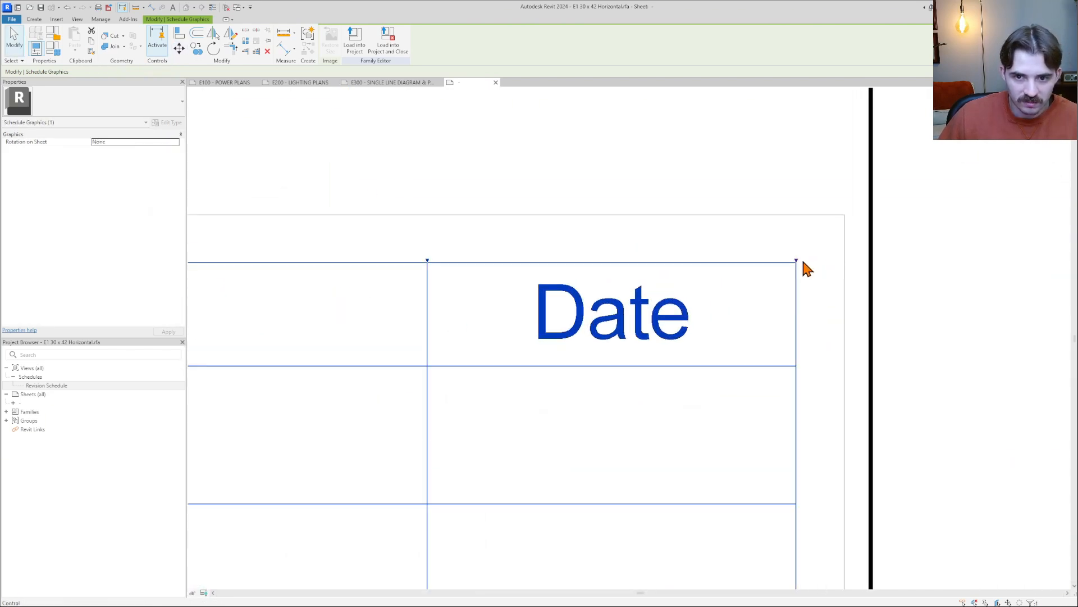
left_click_drag(803, 264, 874, 266)
key("Escape")
scroll(865, 281, "down", 3)
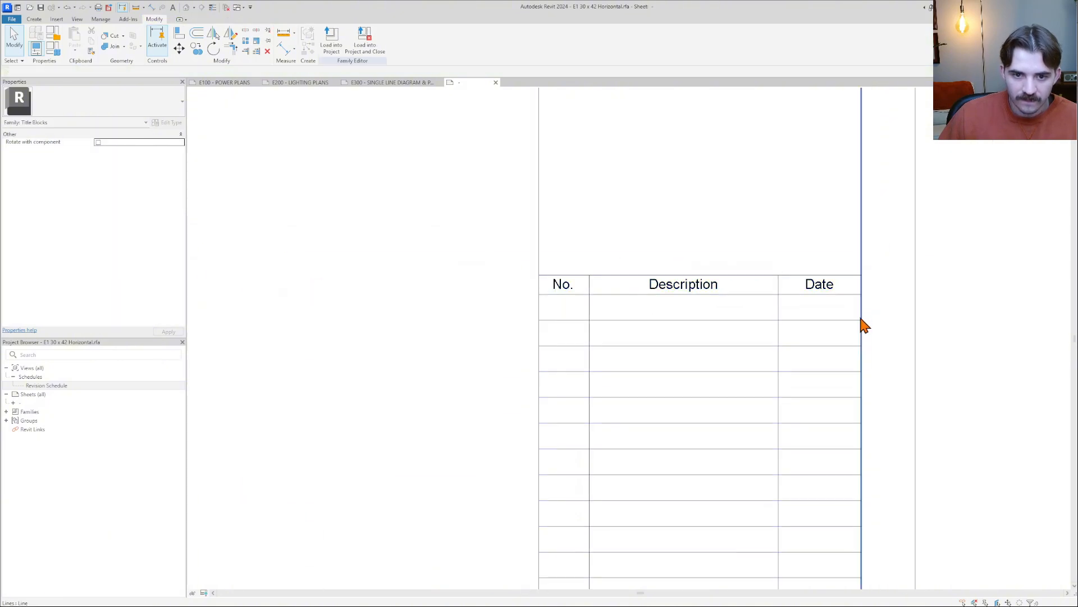
Shorten the revision schedule's height to about 12 blank rows, keeping its header in place
scroll(869, 330, "down", 4)
scroll(920, 397, "down", 1)
middle_click_drag(916, 396, 865, 281)
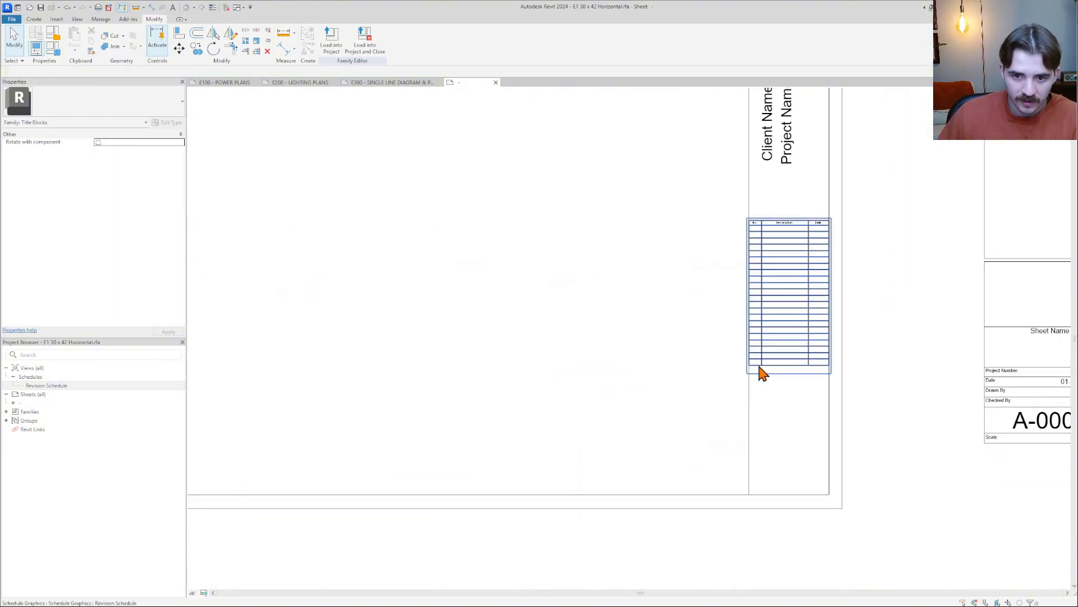
scroll(762, 373, "up", 2)
left_click(810, 378)
left_click_drag(811, 380, 813, 268)
scroll(772, 313, "down", 3)
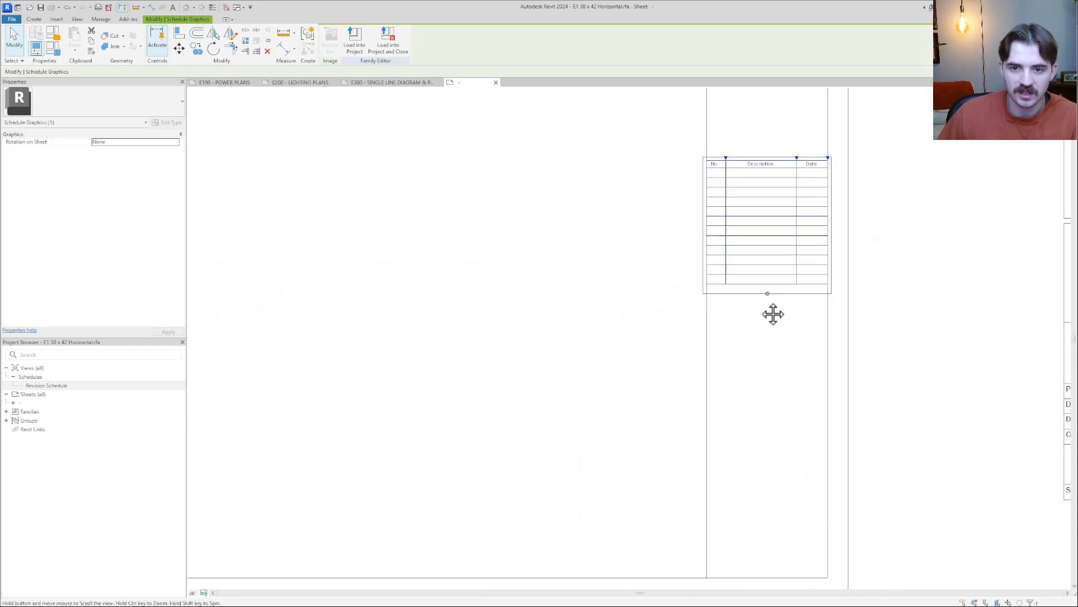
left_click(814, 320)
Adjust the box extents of the vertical Project Name and Client Name labels so both texts sit higher, clear of the revision schedule
scroll(814, 321, "down", 1)
scroll(818, 320, "down", 2)
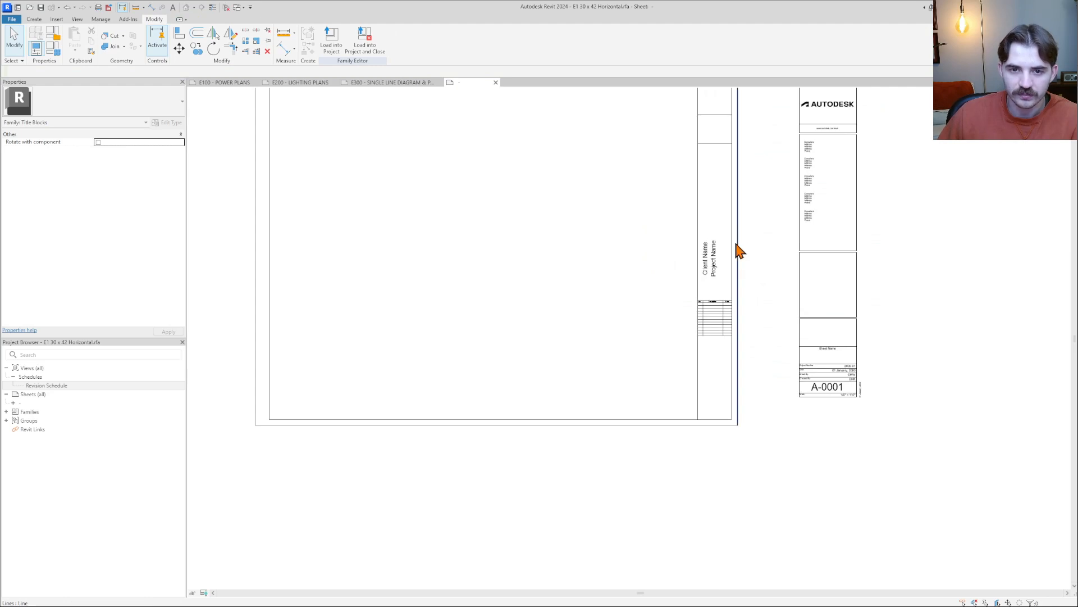
scroll(739, 251, "up", 2)
left_click(638, 369)
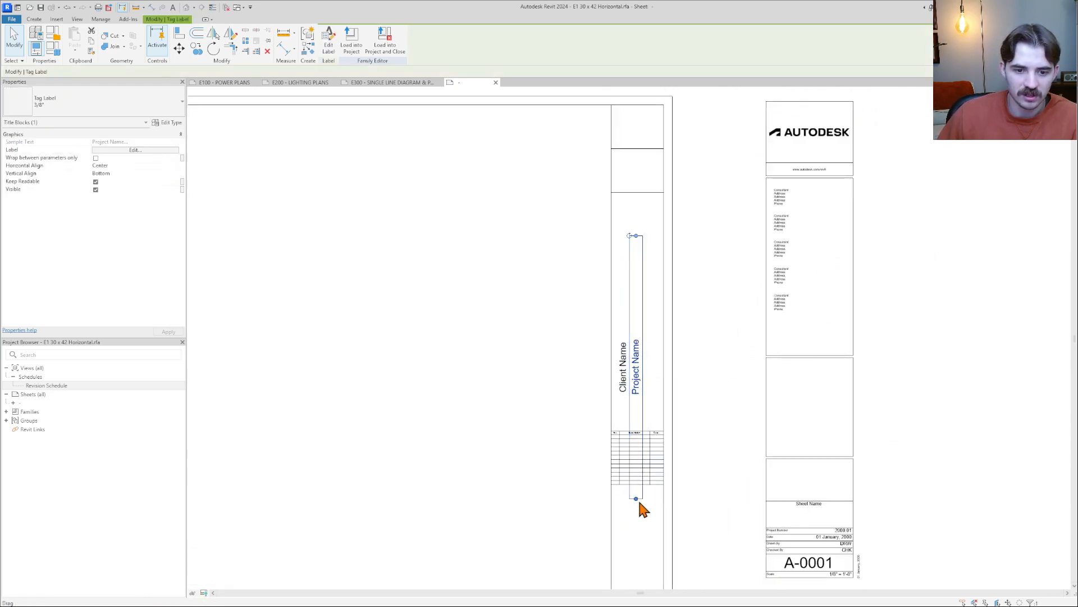
left_click_drag(636, 495, 623, 328)
left_click(623, 355)
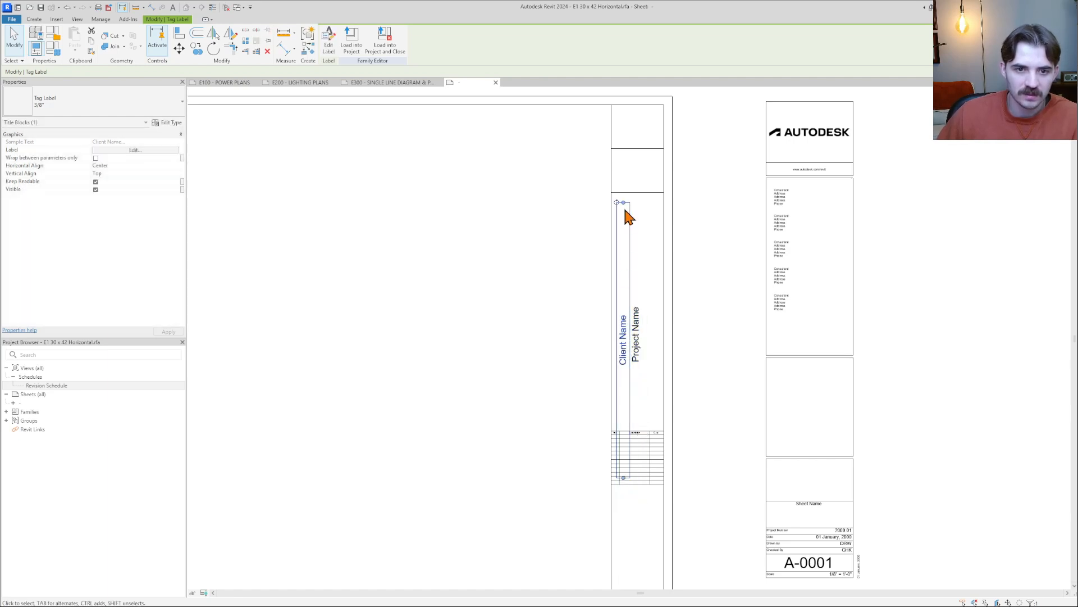
left_click(622, 198)
left_click(629, 353)
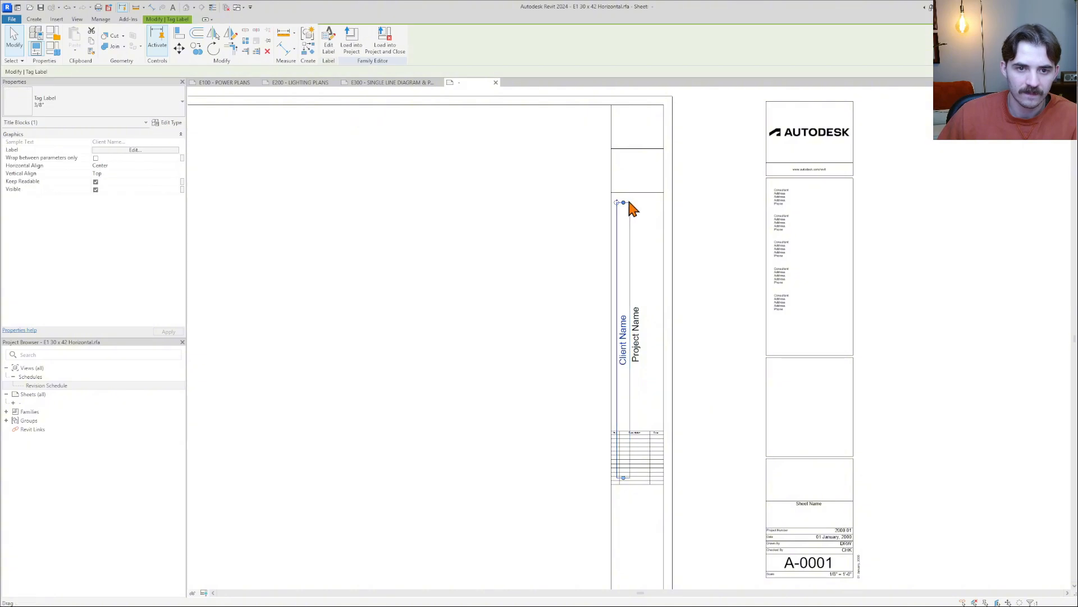
left_click_drag(624, 268, 623, 269)
left_click(712, 338)
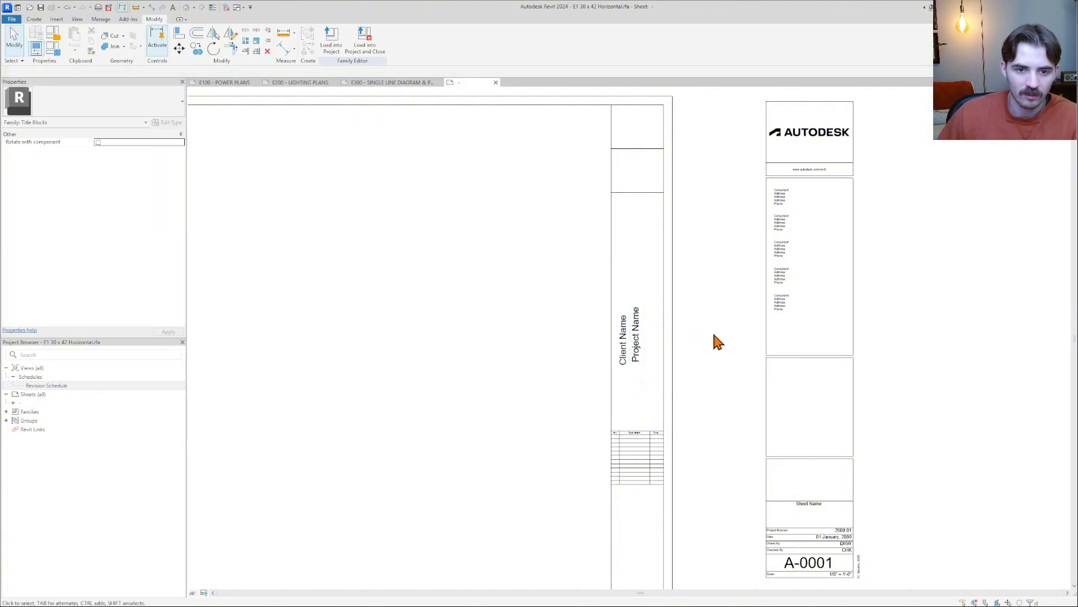
Add a text note reading STAMP and fit it into the upper-left corner of the title block's top cell with a narrowed box
middle_click_drag(654, 385, 642, 326)
scroll(641, 326, "down", 3)
middle_click(641, 326)
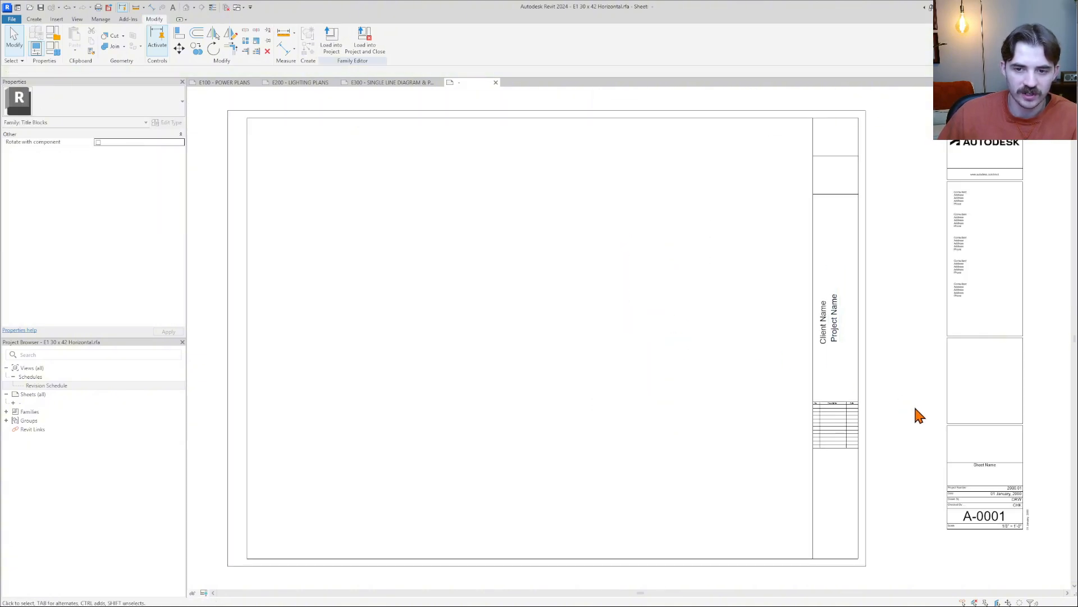
scroll(845, 176, "up", 3)
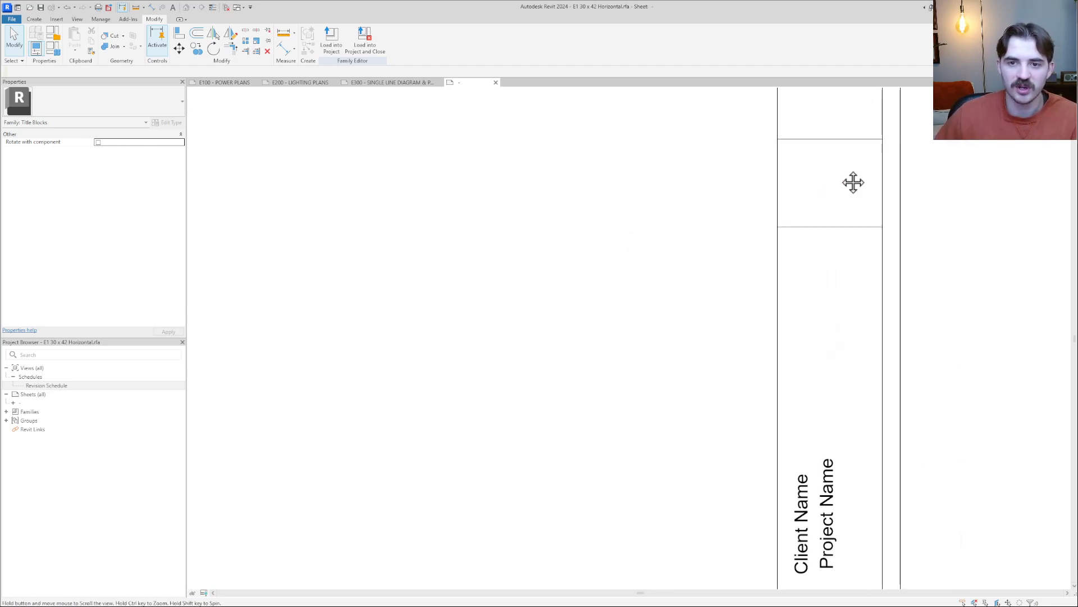
middle_click_drag(852, 180, 725, 262)
scroll(724, 264, "down", 1)
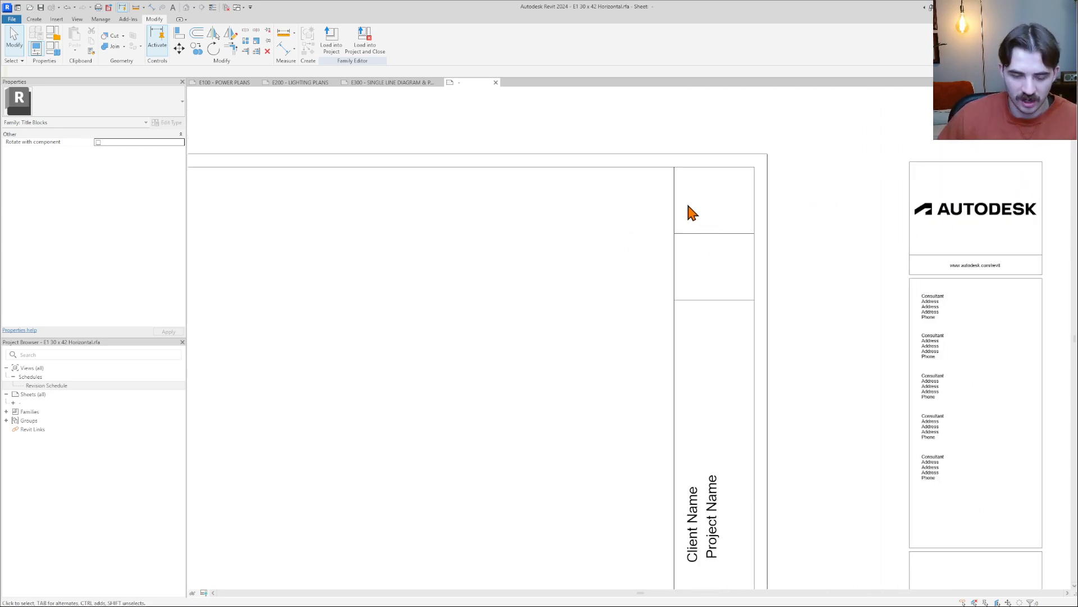
key("x")
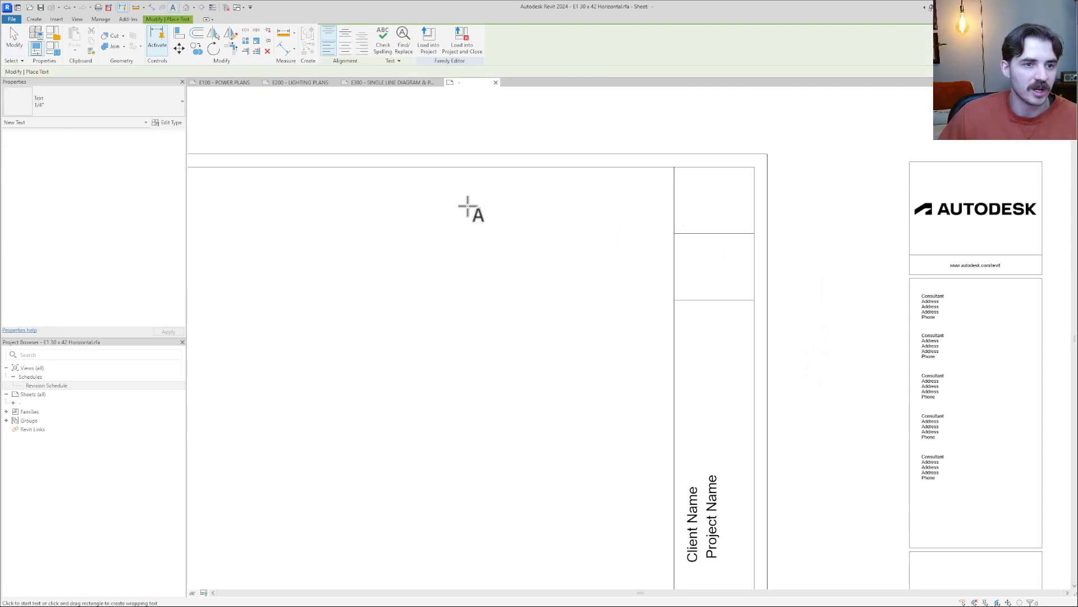
left_click_drag(511, 212, 621, 252)
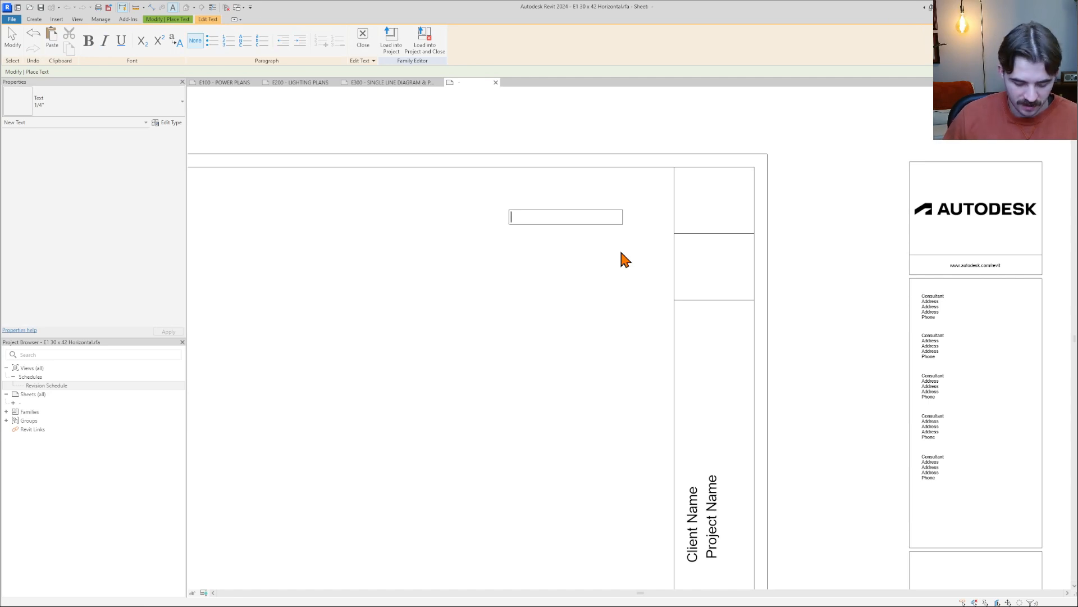
left_click(618, 256)
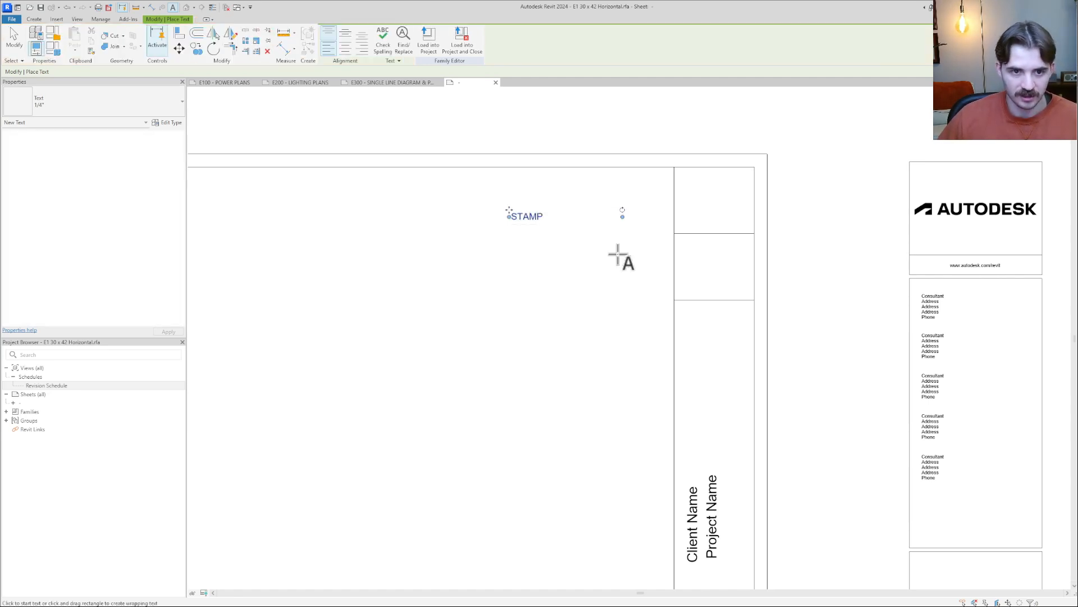
key("Escape")
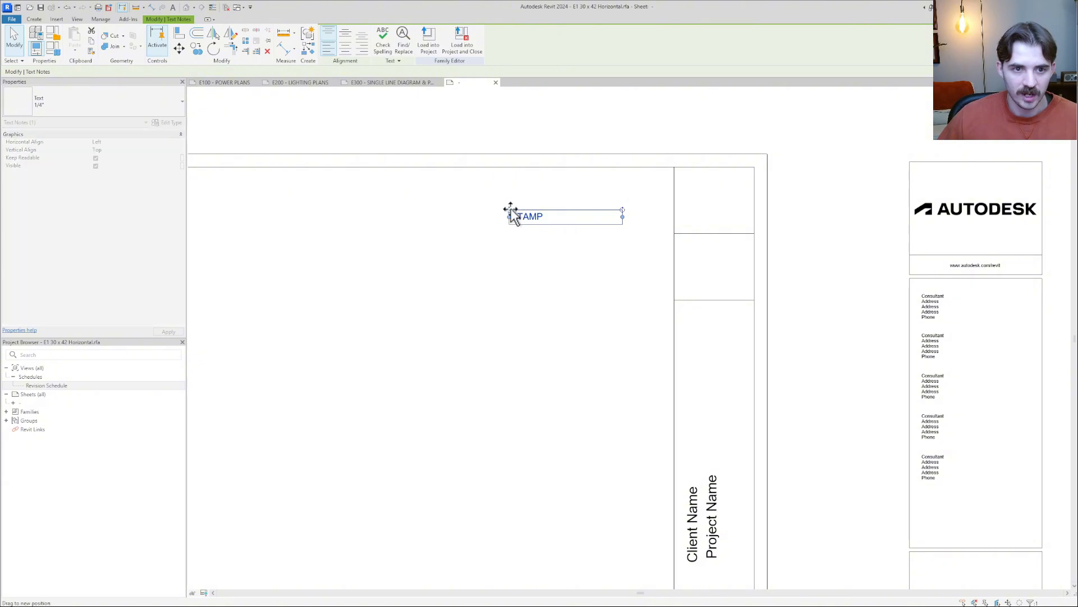
left_click_drag(509, 210, 676, 168)
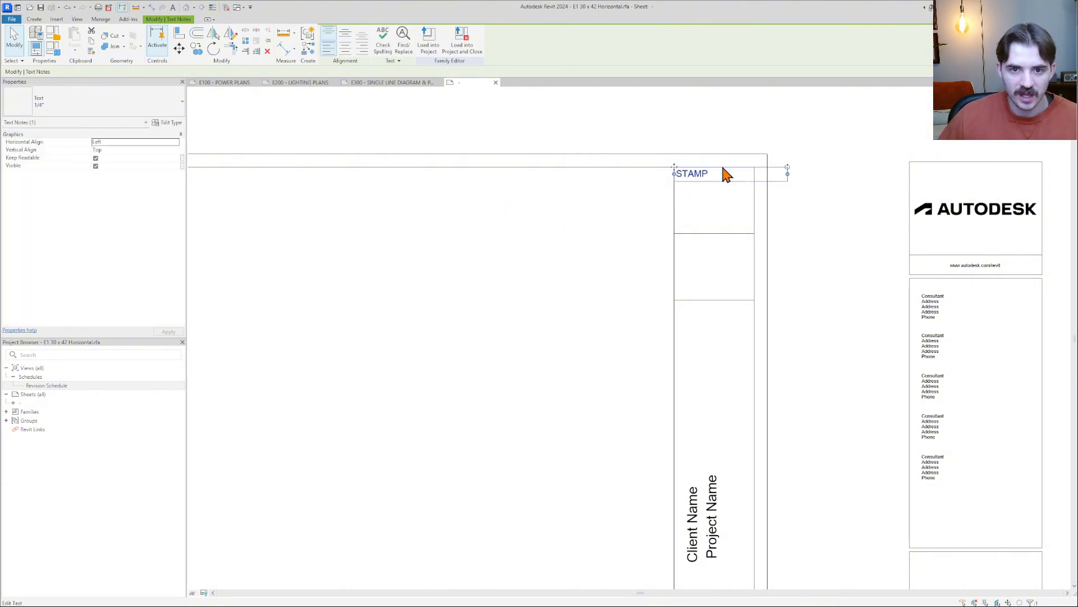
left_click_drag(788, 174, 711, 174)
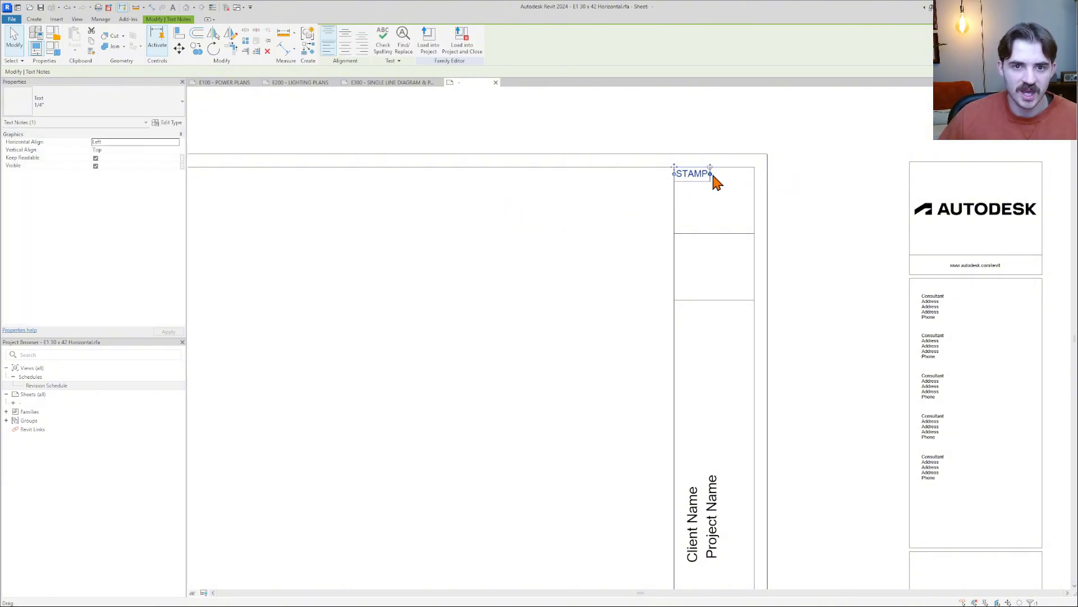
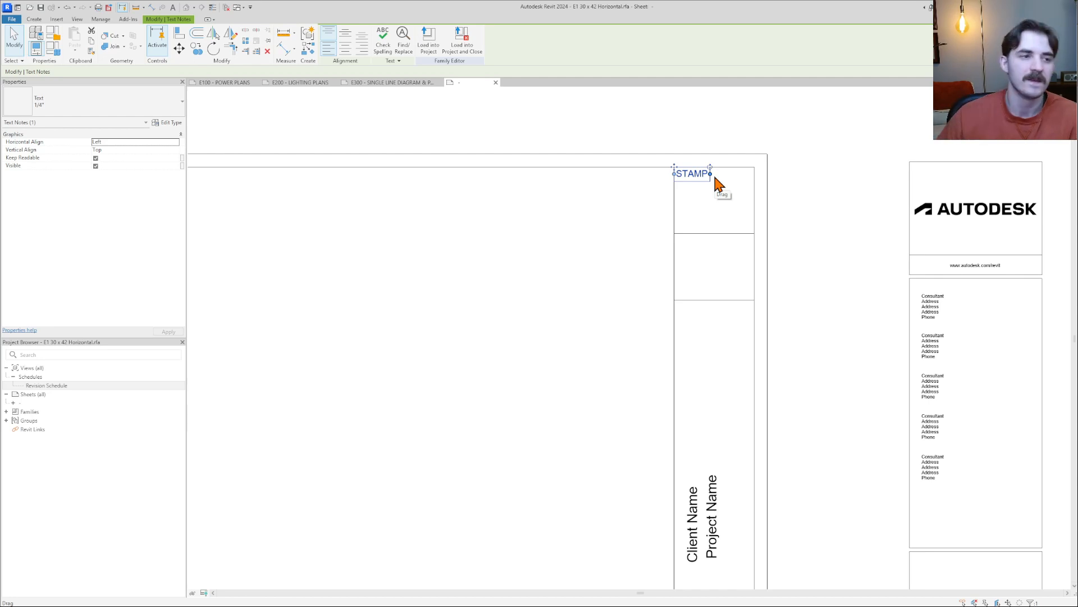
Change the STAMP note to the 3/32" text type and make its text bold
left_click(76, 104)
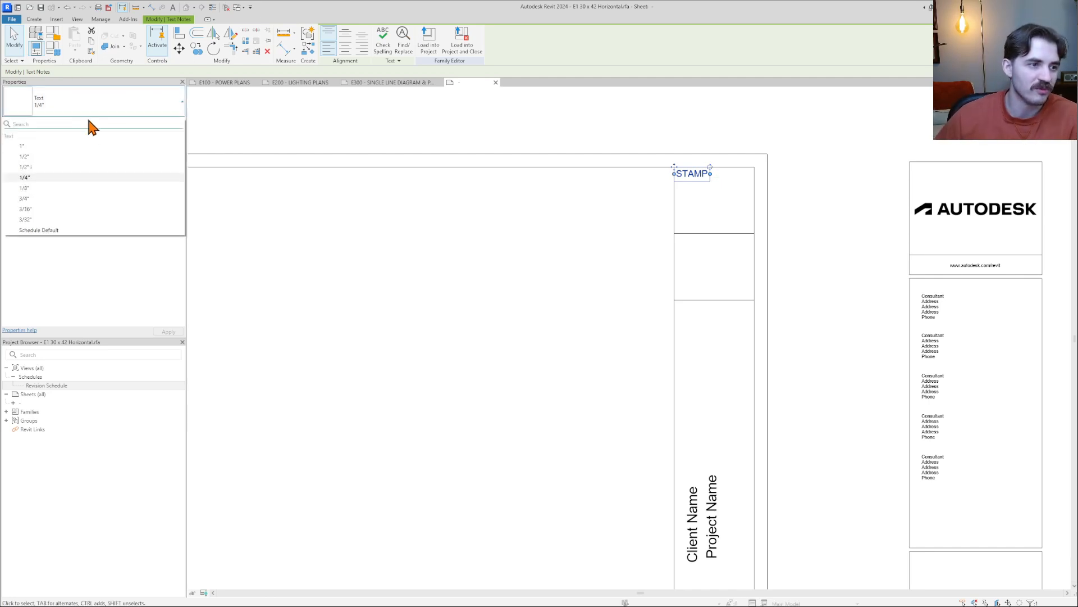
left_click(66, 220)
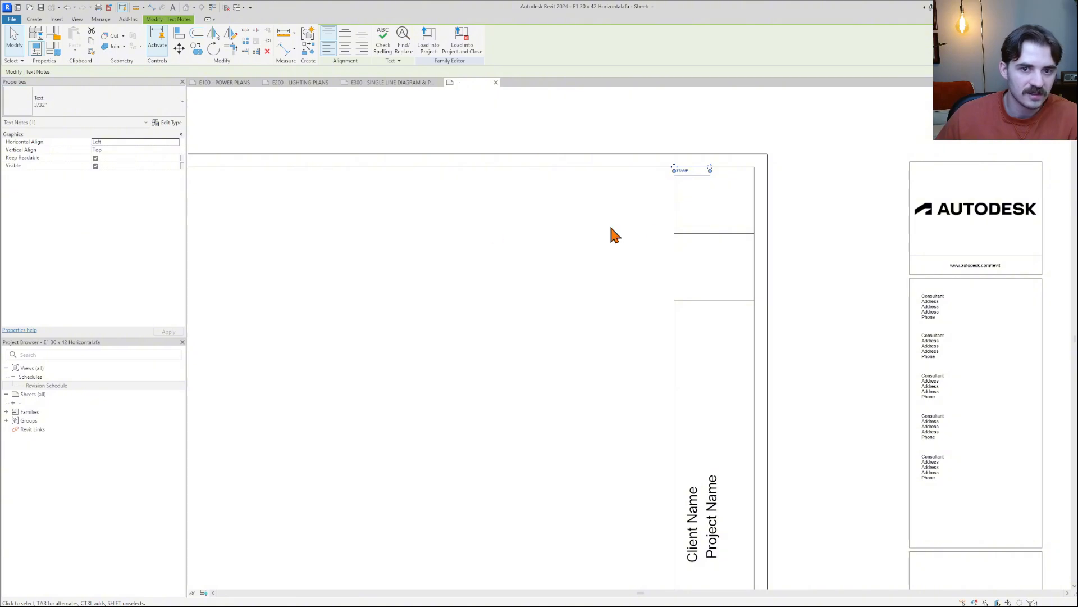
left_click(809, 209)
scroll(667, 163, "up", 3)
scroll(666, 163, "up", 3)
double_click(717, 197)
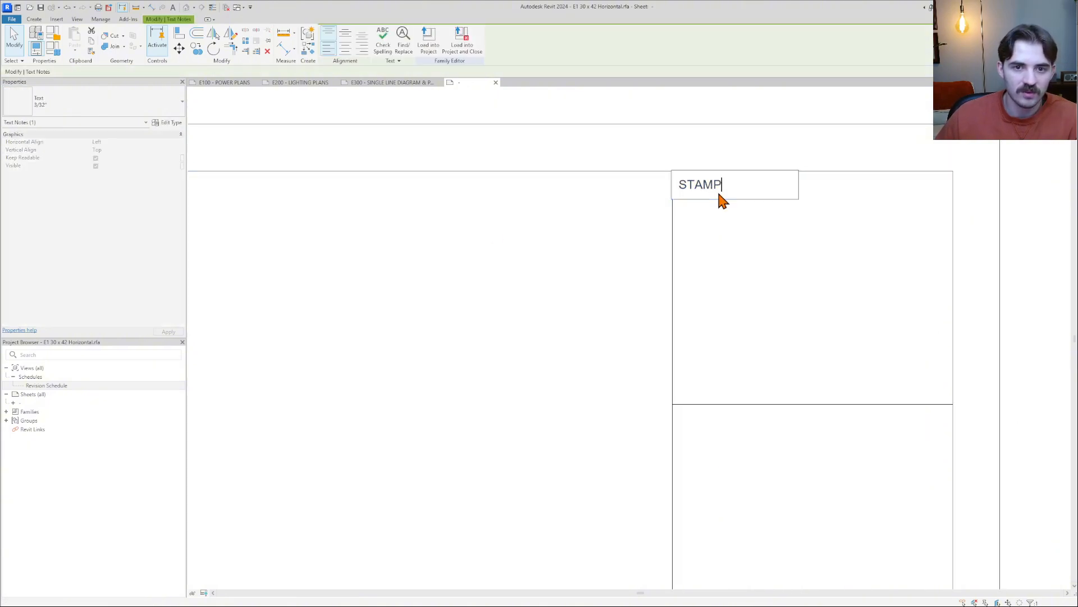
left_click_drag(734, 197, 662, 187)
key("ctrl+b")
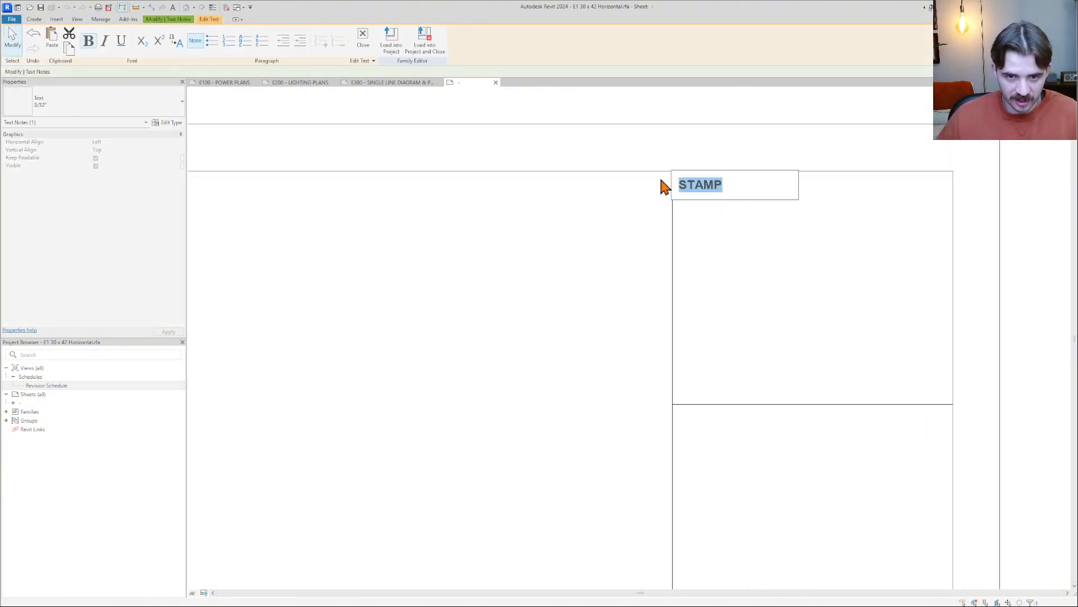
left_click(826, 243)
left_click(829, 246)
Narrow the STAMP note's box around the word and align its corner with the top cell's upper-left corner
left_click(713, 187)
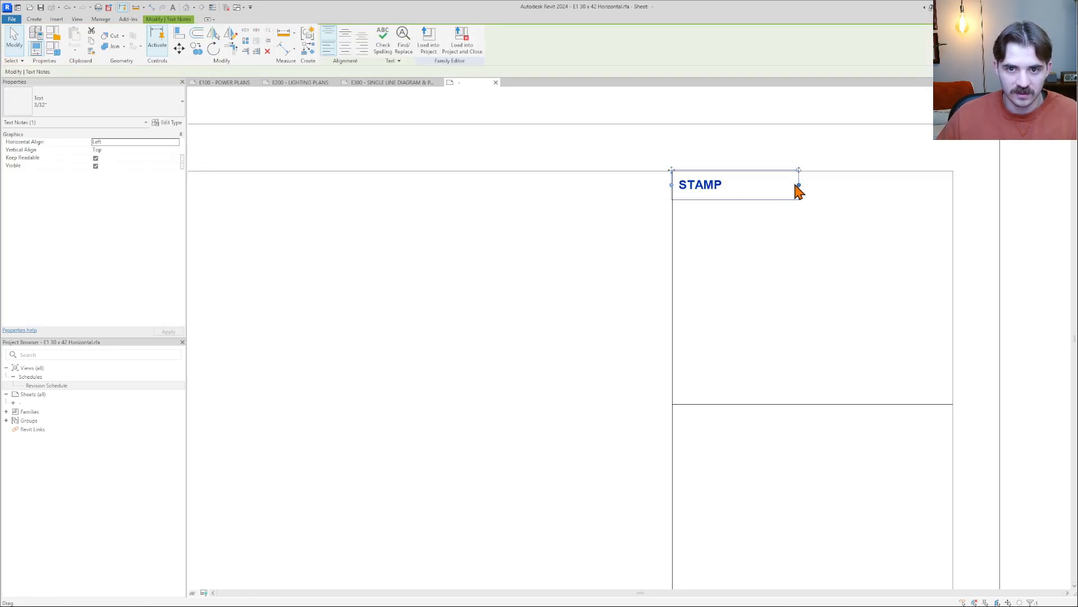
left_click_drag(798, 186, 729, 188)
left_click(765, 237)
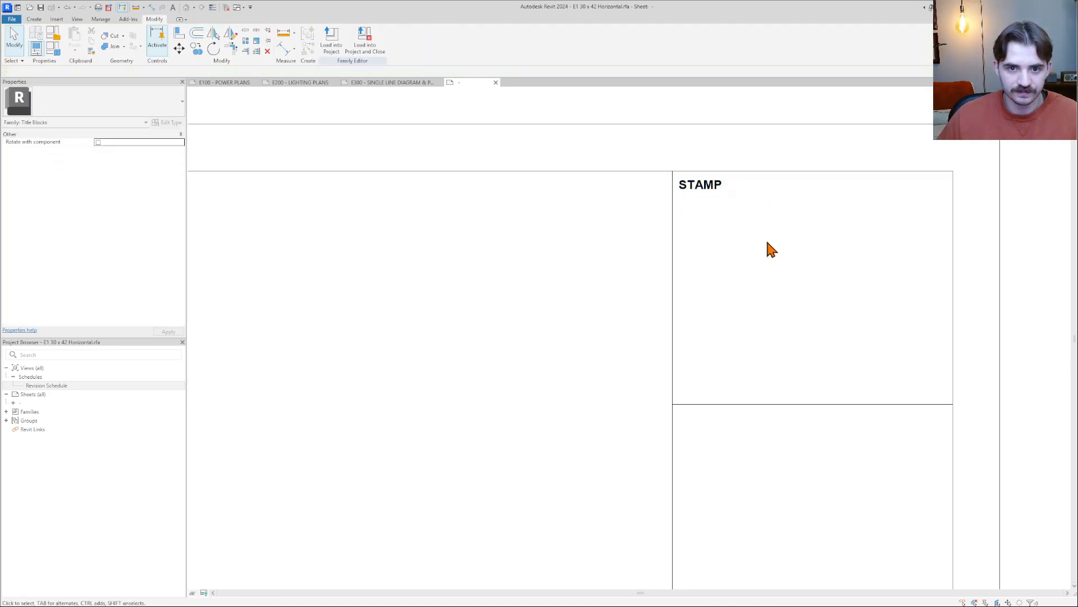
left_click(711, 193)
scroll(709, 193, "up", 4)
scroll(573, 126, "up", 4)
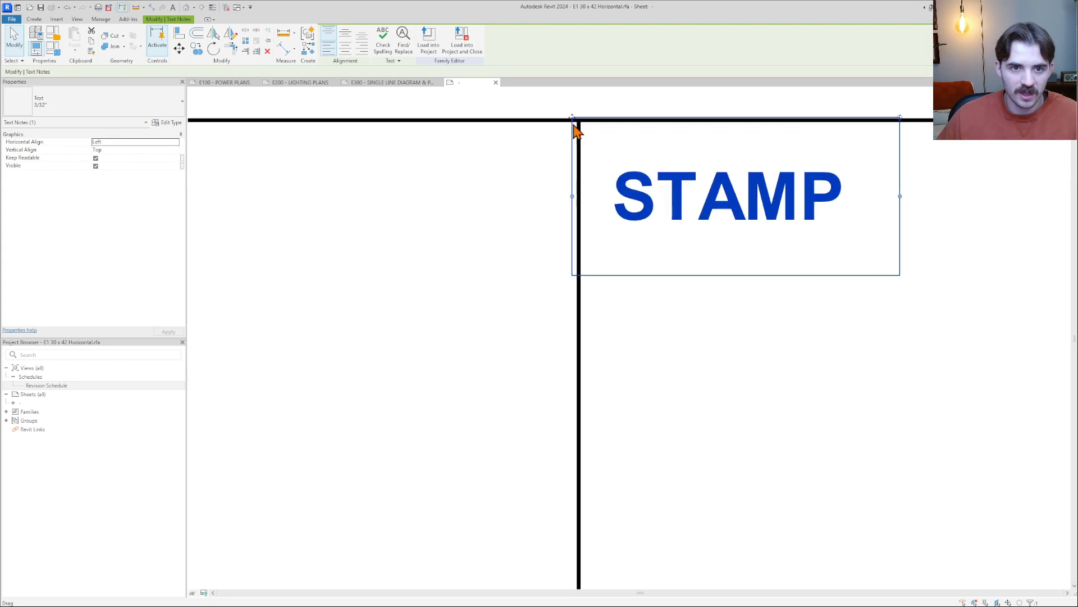
left_click_drag(576, 116, 587, 119)
scroll(623, 222, "down", 6)
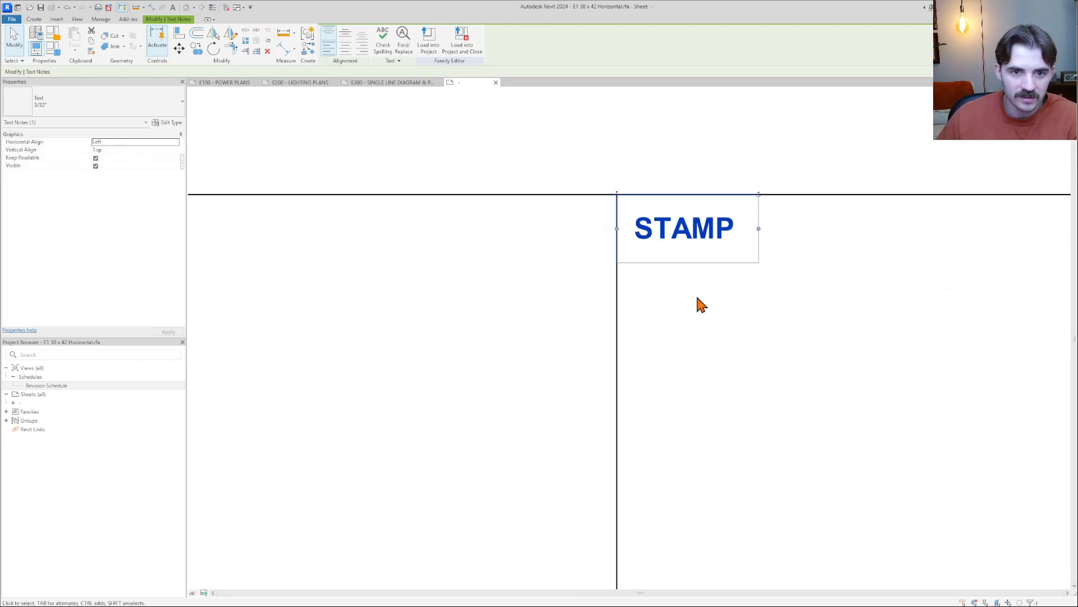
left_click(698, 304)
Copy the STAMP note from the top cell's corner to the matching corner of the cell below
scroll(700, 304, "down", 5)
scroll(850, 148, "up", 4)
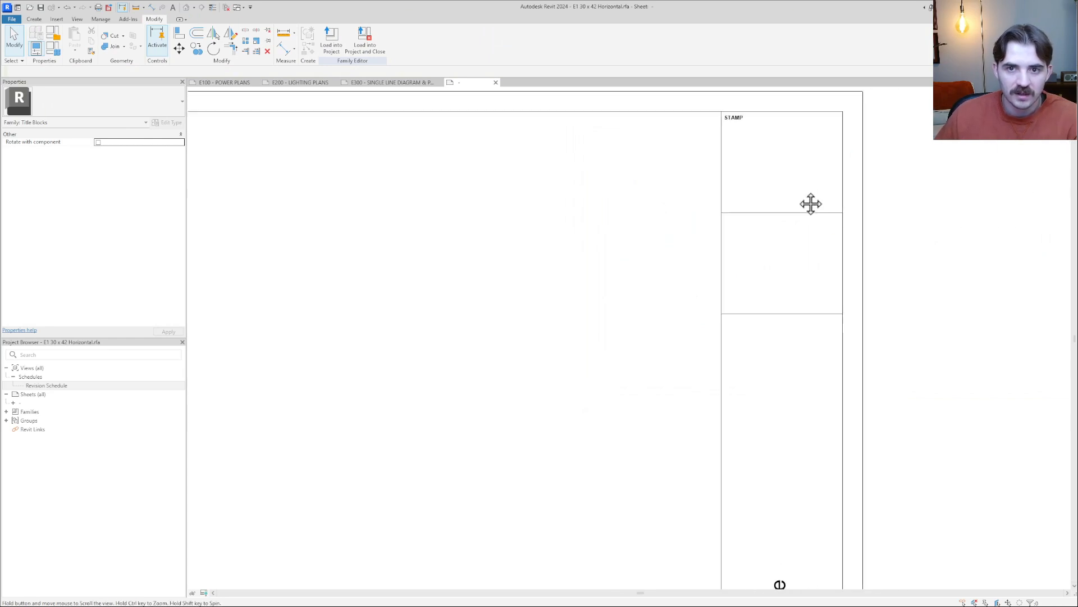
left_click(661, 190)
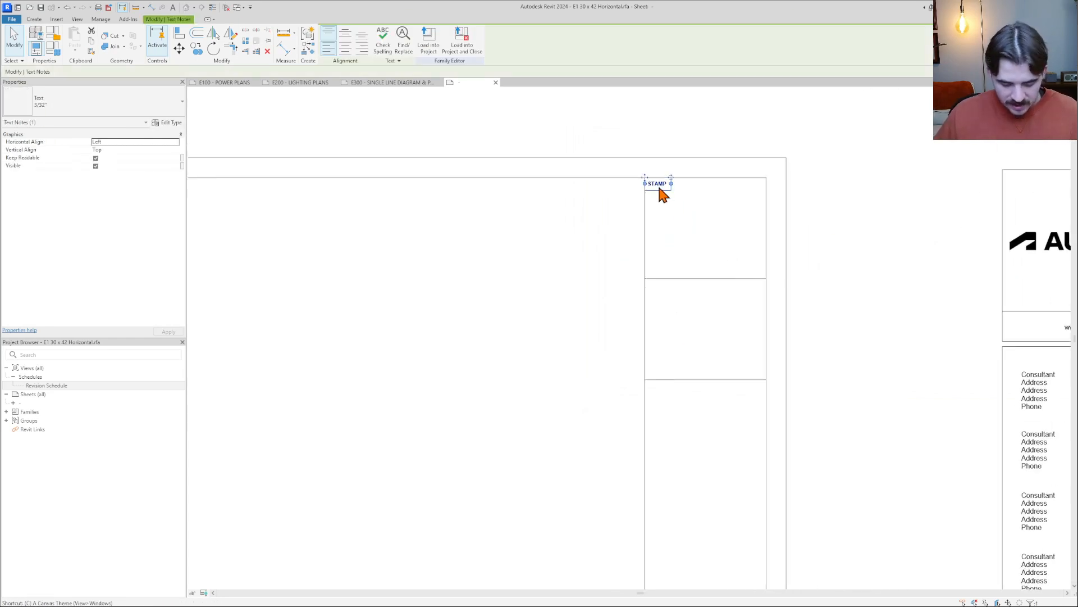
key("o")
scroll(676, 202, "up", 6)
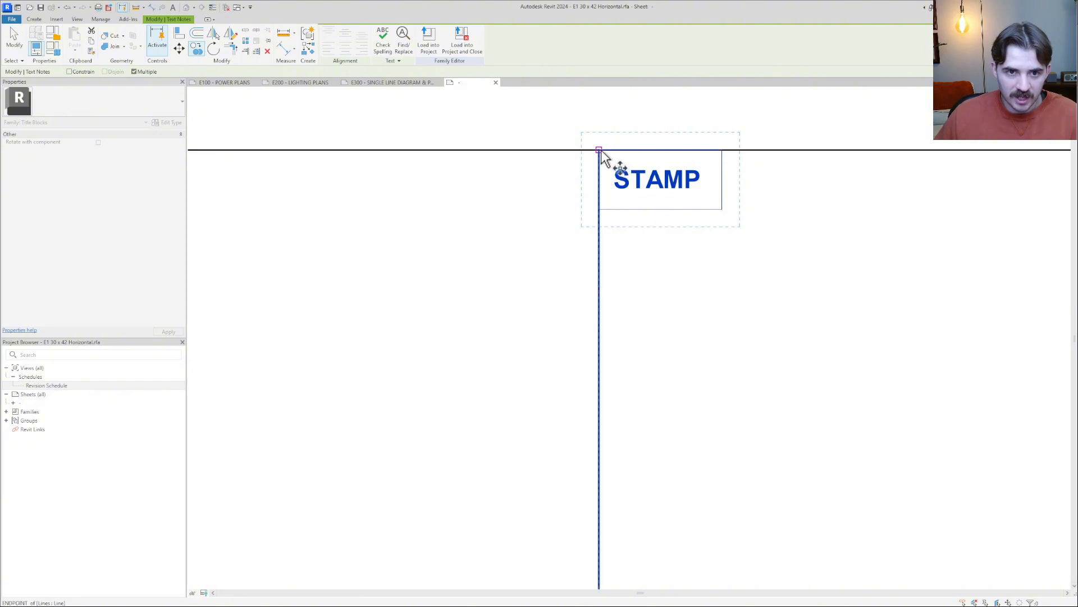
left_click(601, 151)
middle_click_drag(626, 316, 633, 101)
scroll(633, 107, "down", 3)
scroll(618, 289, "up", 1)
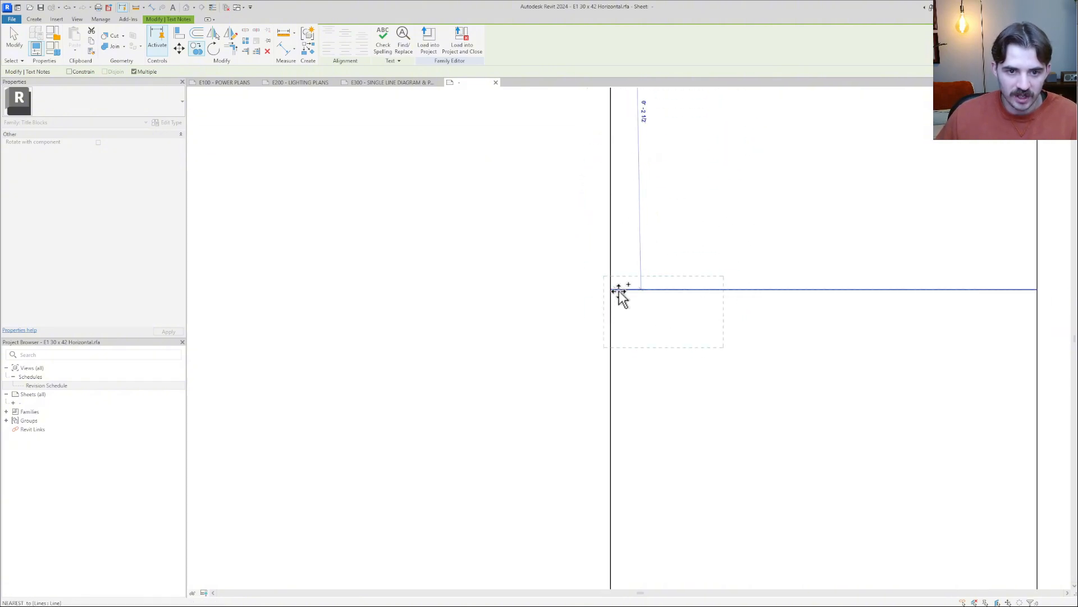
left_click(610, 290)
key("Escape")
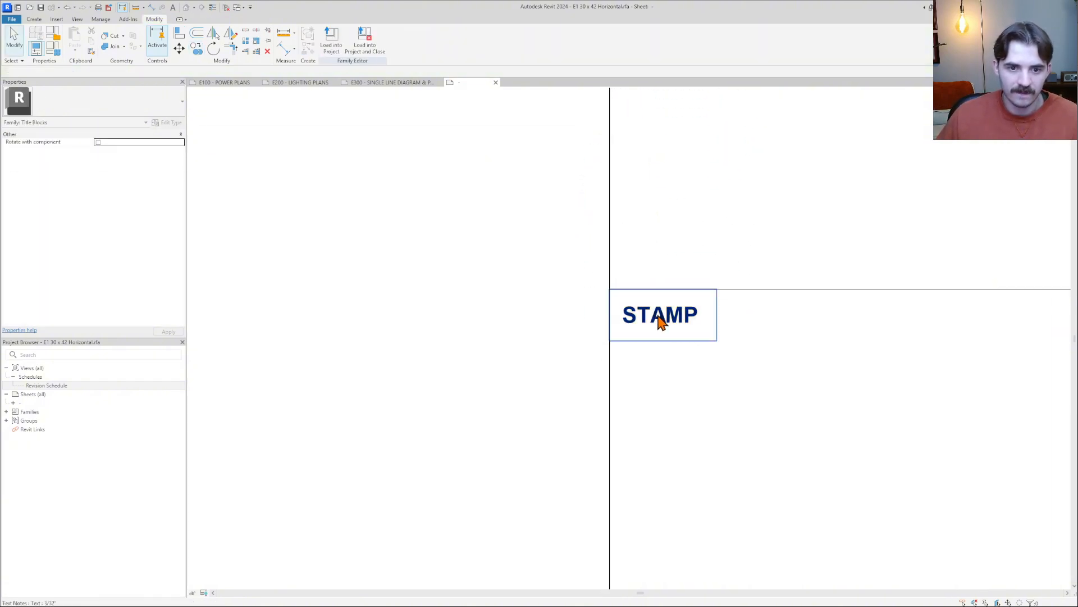
Change the copied note's text to ENGINEER and widen its box so the word fits on one line
double_click(661, 320)
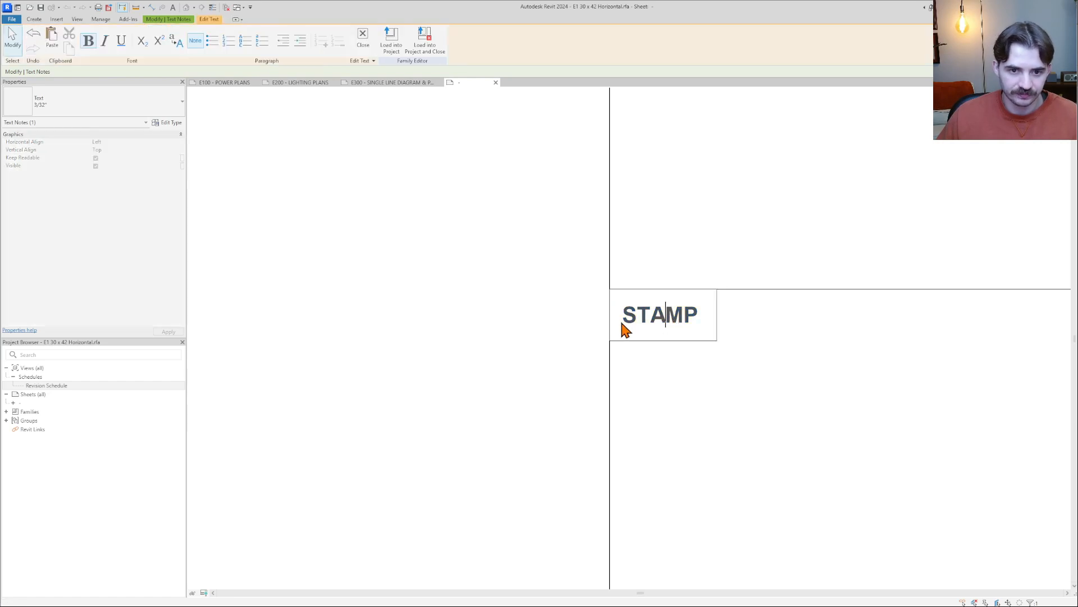
left_click_drag(622, 323, 712, 327)
key("BackSpace")
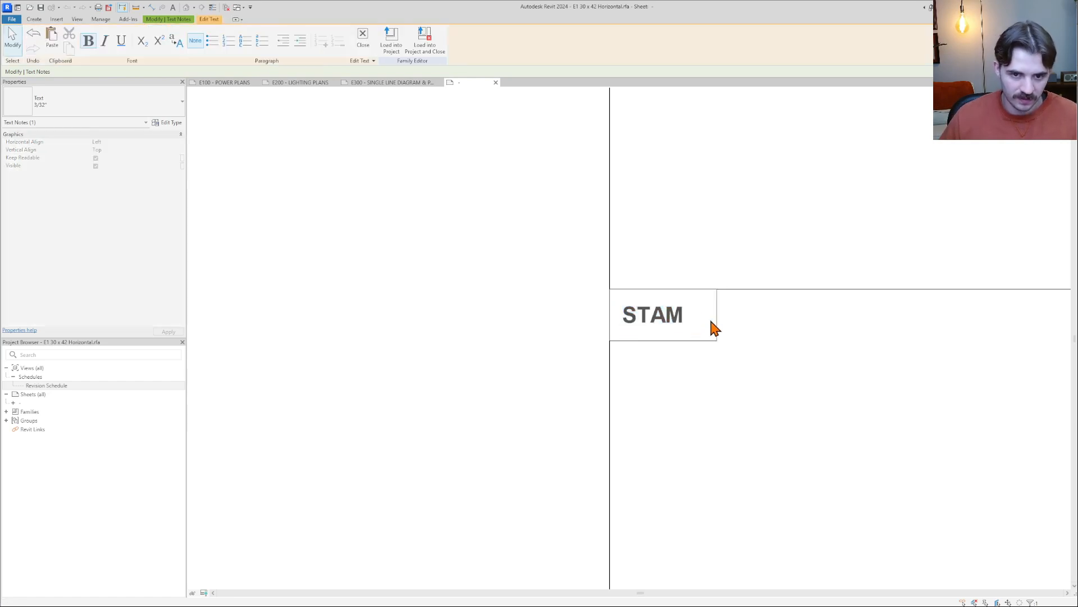
key("BackSpace")
type("ENGINEER")
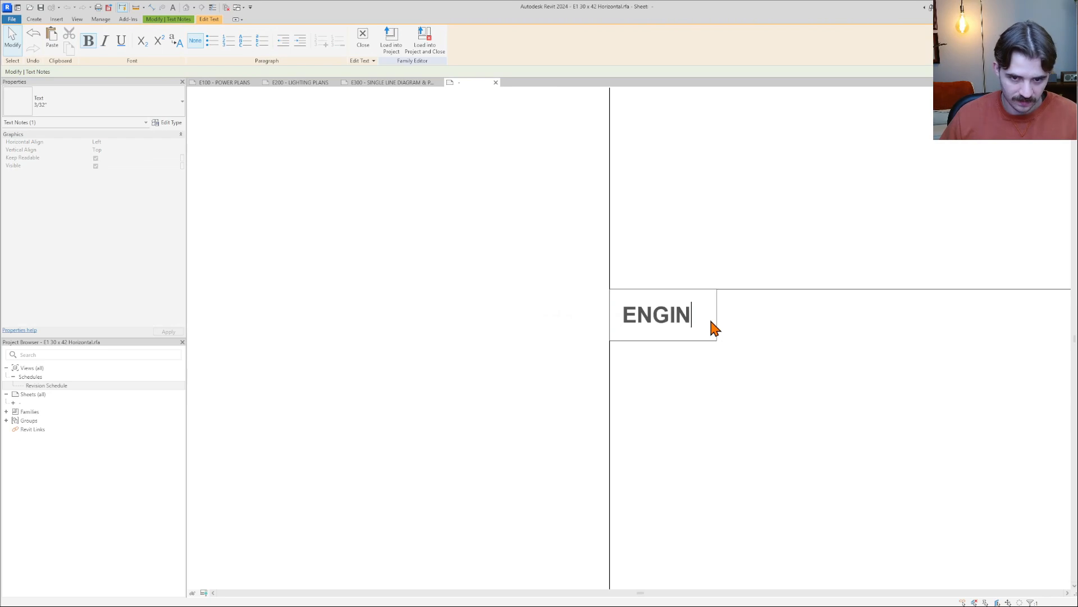
left_click(747, 326)
left_click_drag(717, 327, 762, 335)
scroll(763, 334, "down", 2)
left_click(814, 359)
scroll(779, 340, "down", 2)
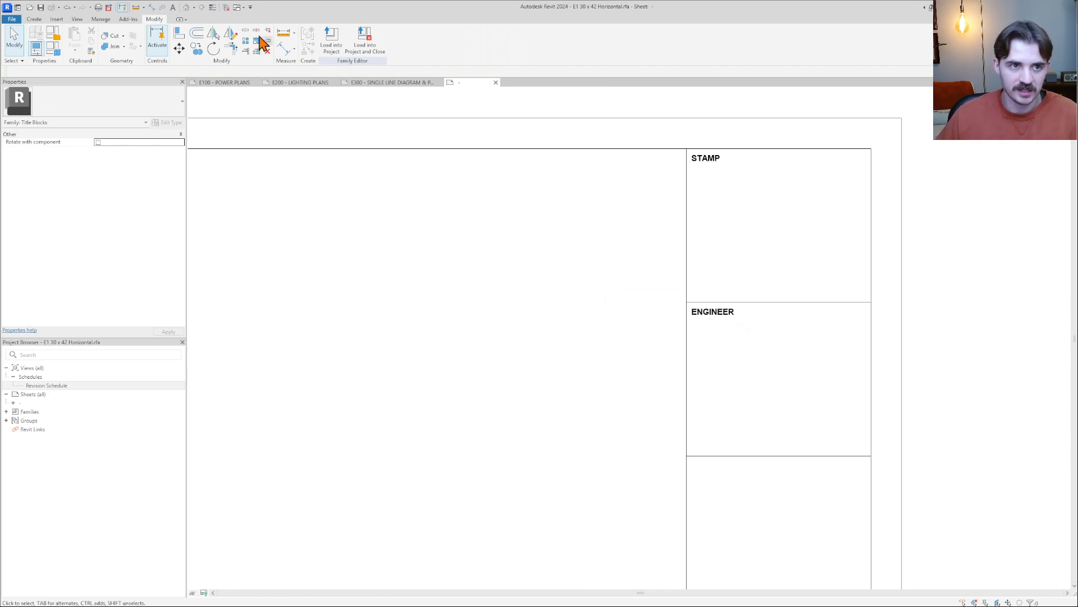
Import the BETI logo PNG from the Branding folder under BETI in Dropbox and place it beside the title block's upper cells
left_click(56, 20)
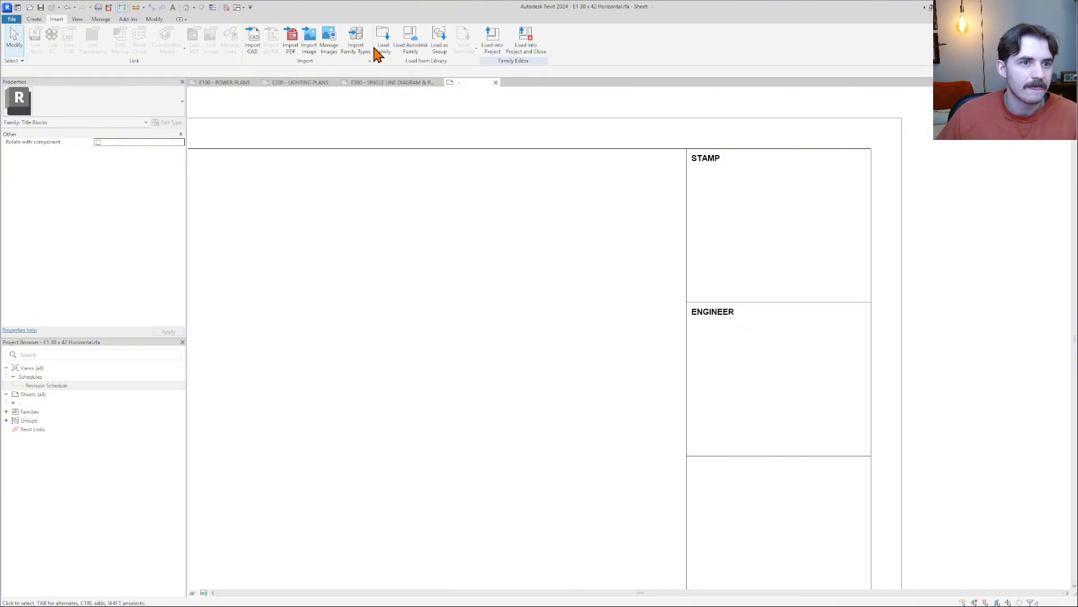
left_click(310, 47)
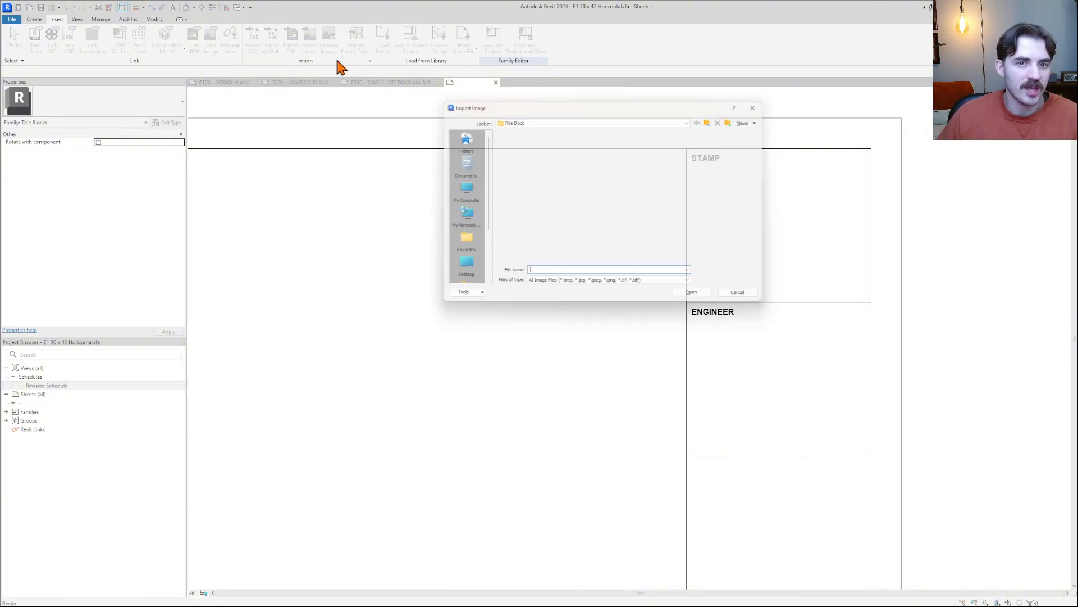
left_click(584, 119)
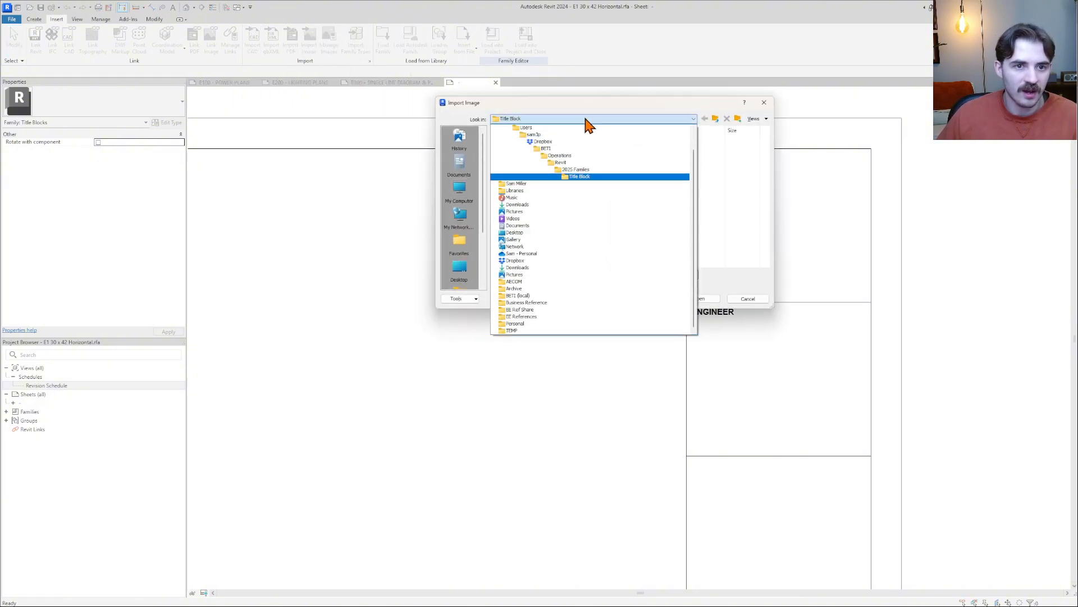
left_click(552, 261)
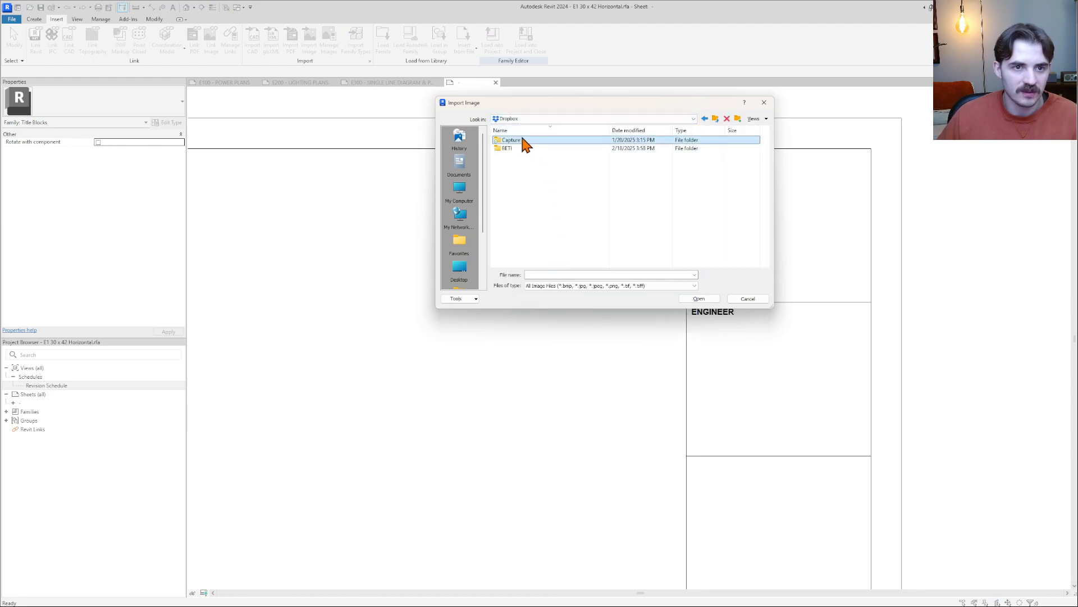
double_click(522, 149)
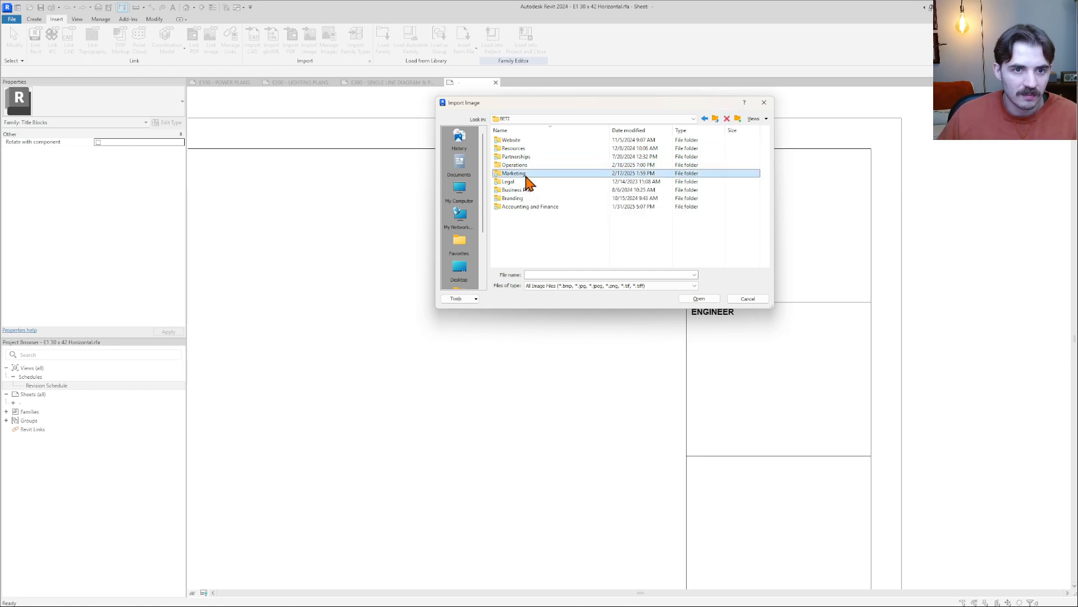
double_click(513, 173)
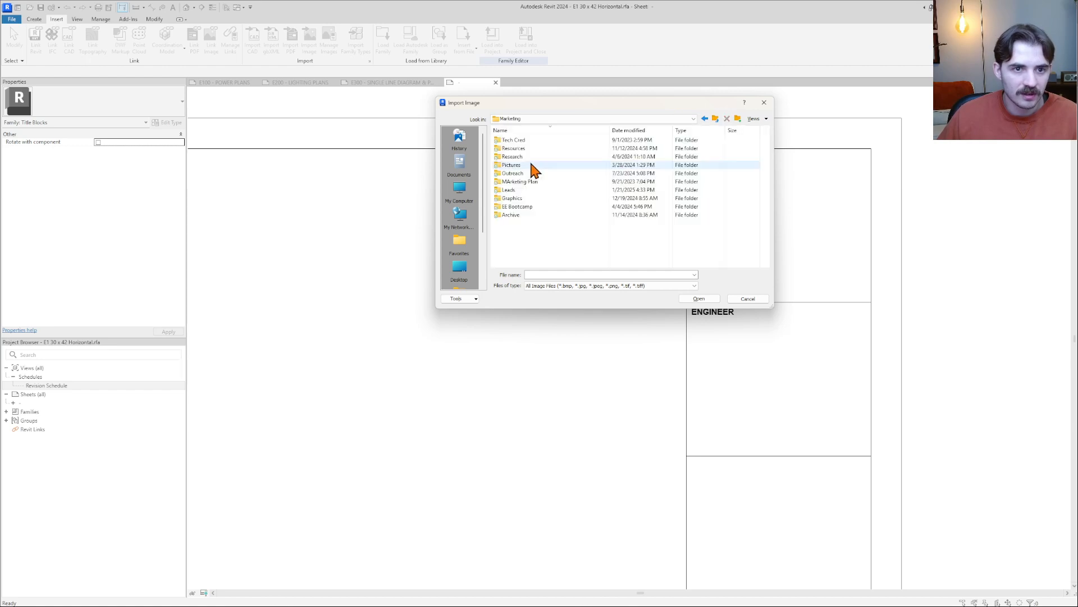
left_click(704, 118)
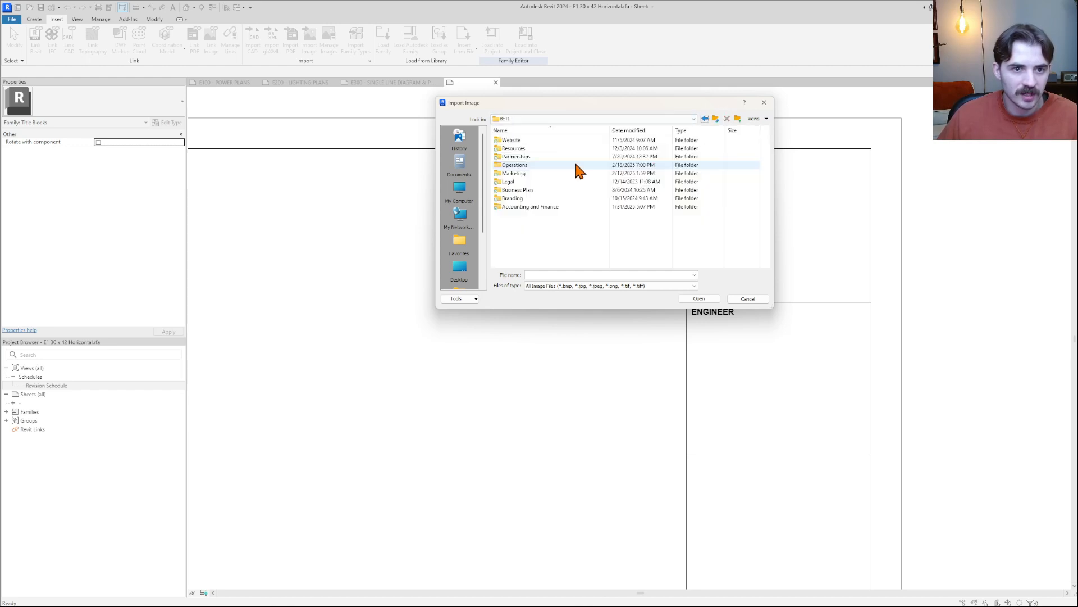
double_click(528, 200)
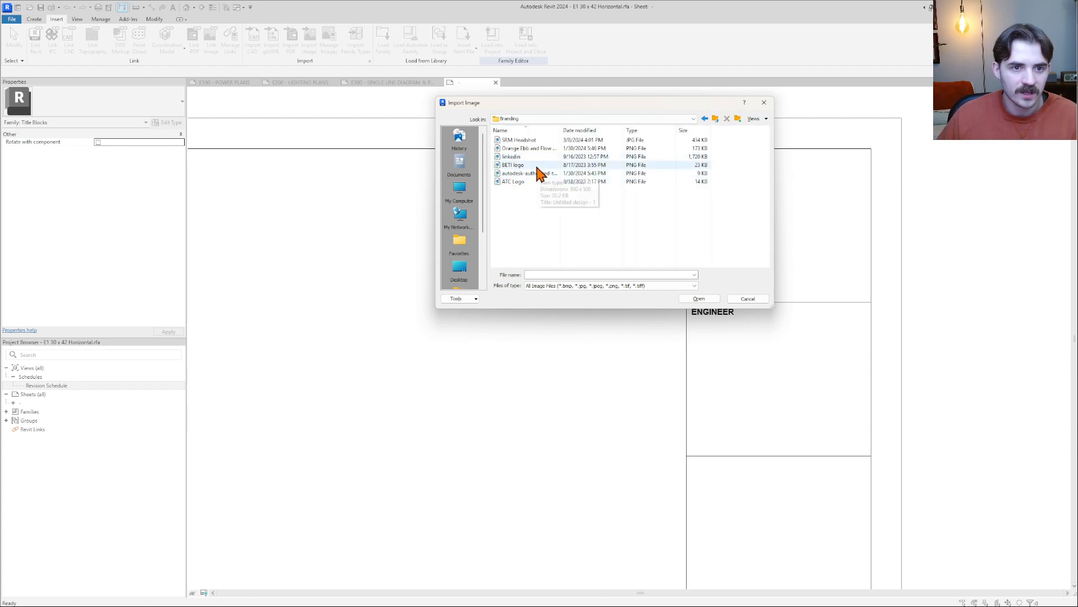
left_click(539, 165)
left_click(698, 298)
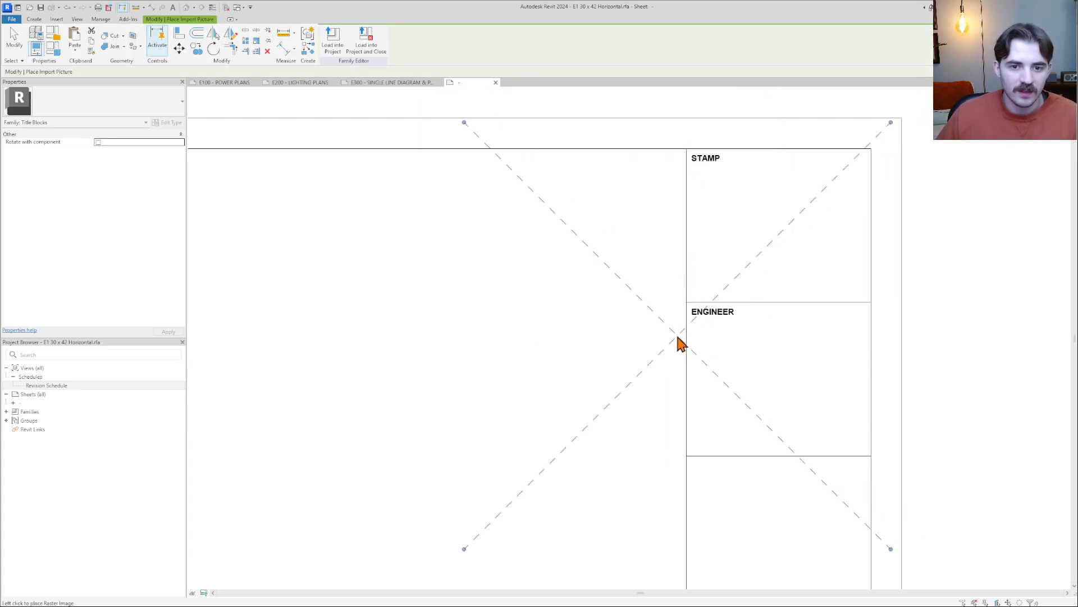
scroll(680, 343, "down", 3)
left_click(595, 360)
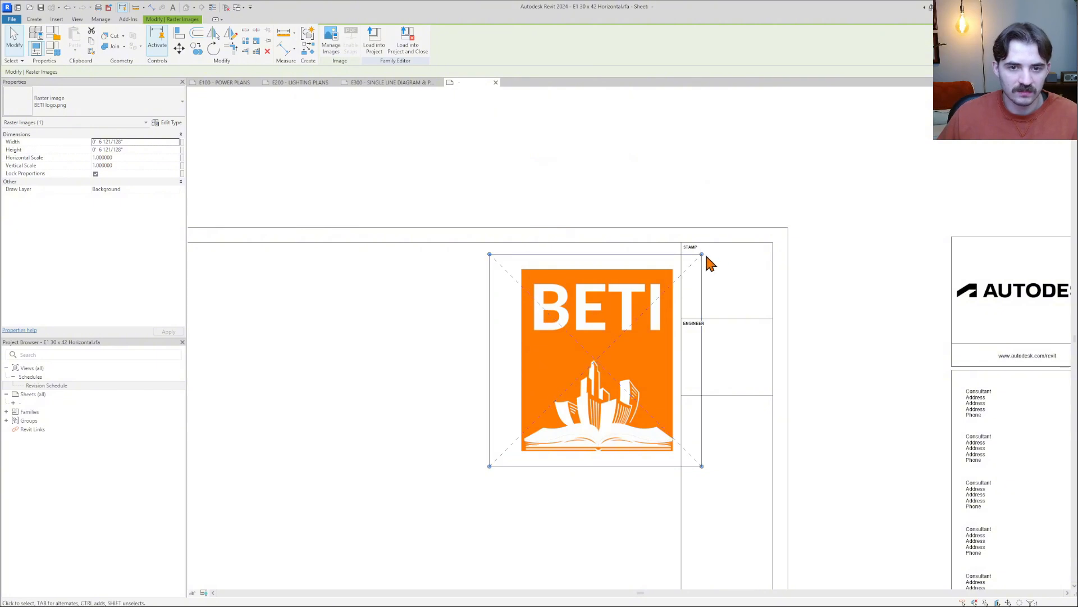
Shrink the BETI logo to about 1 inch wide and place it in the ENGINEER cell beneath the heading
left_click_drag(702, 254, 831, 283)
scroll(544, 420, "up", 3)
left_click(862, 288)
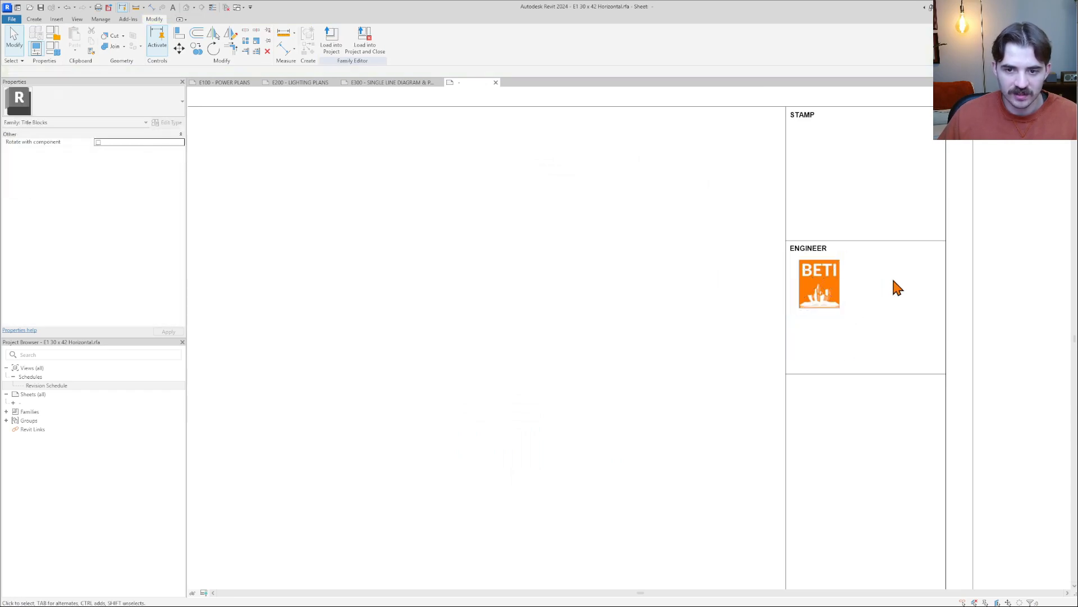
Nudge the BETI logo sideways until its orange edge lines up with the start of the ENGINEER heading
middle_click_drag(892, 281, 831, 295)
left_click(780, 303)
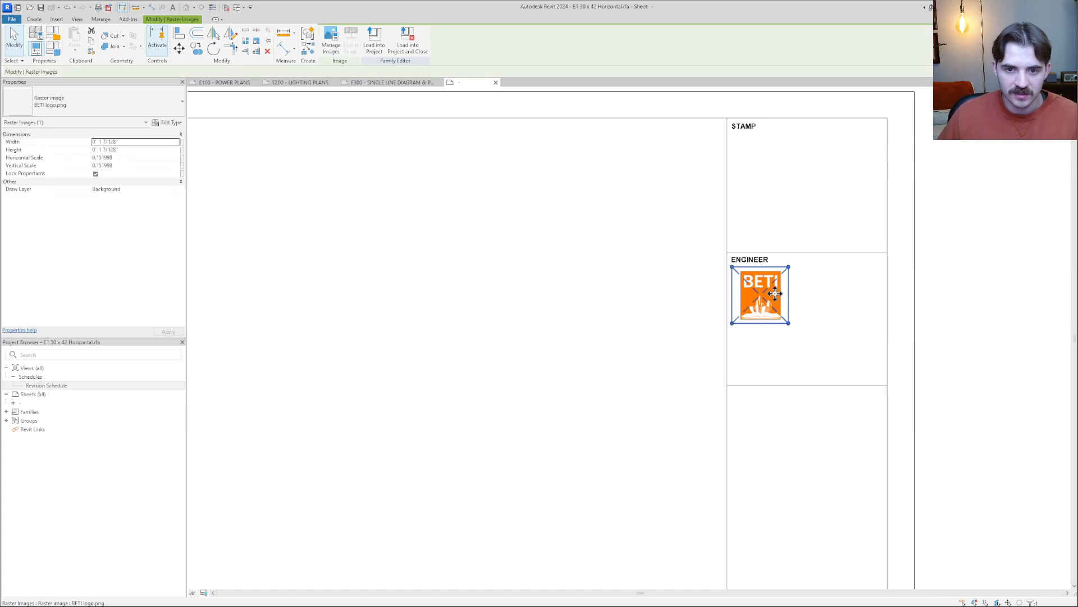
left_click_drag(780, 293, 776, 293)
key("Left")
key("Left")
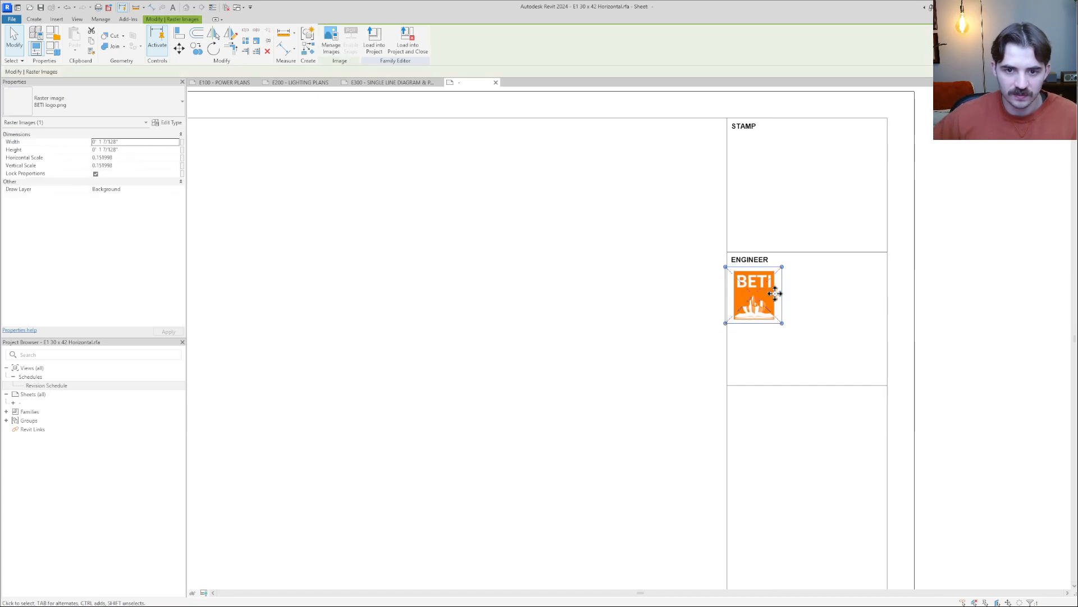
key("Left")
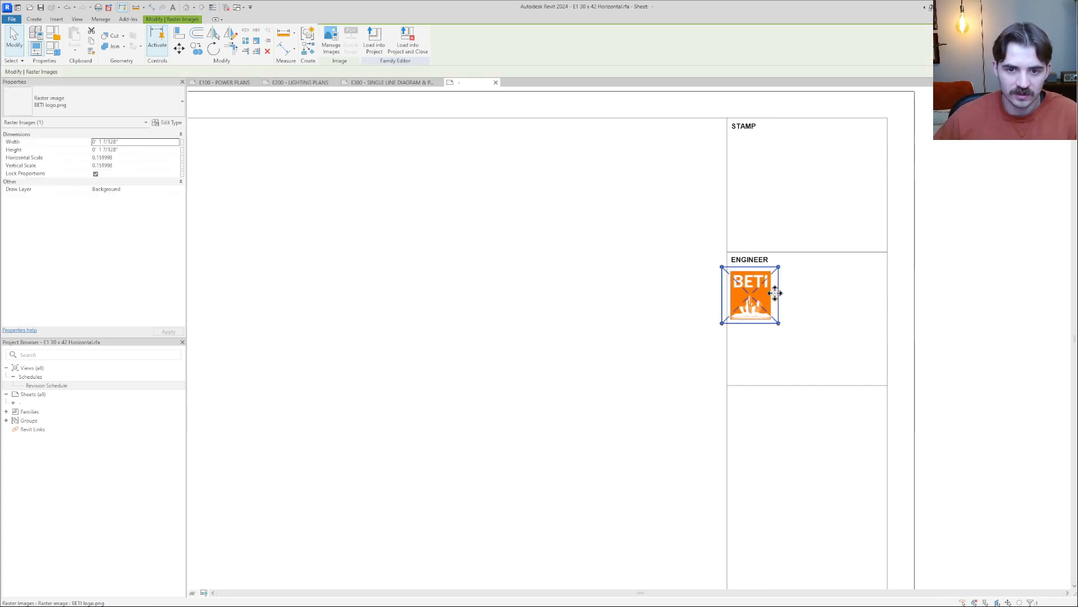
scroll(741, 267, "up", 5)
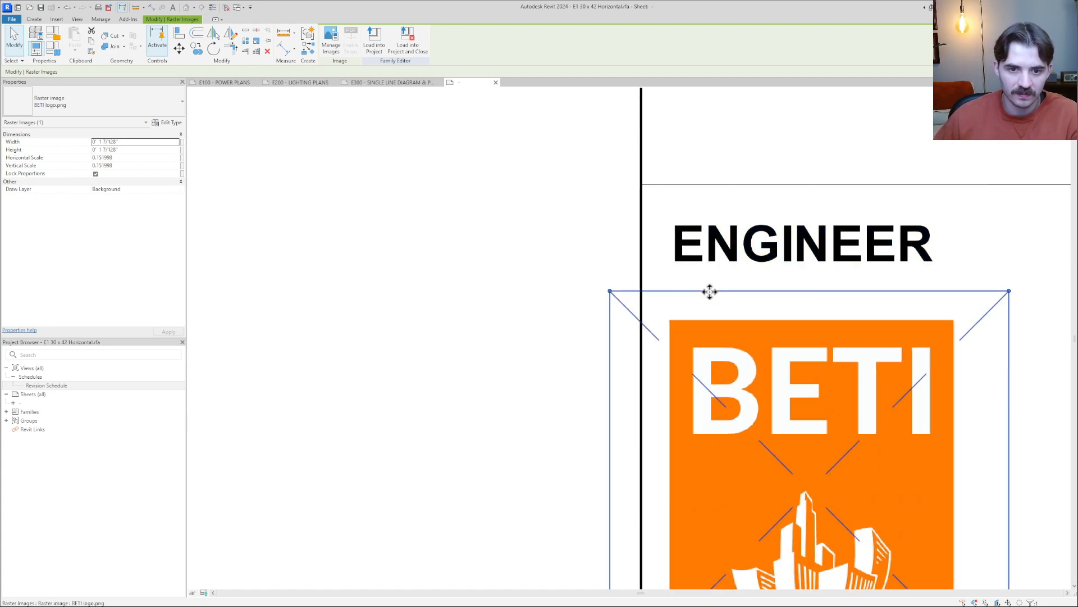
scroll(710, 291, "down", 5)
left_click(838, 376)
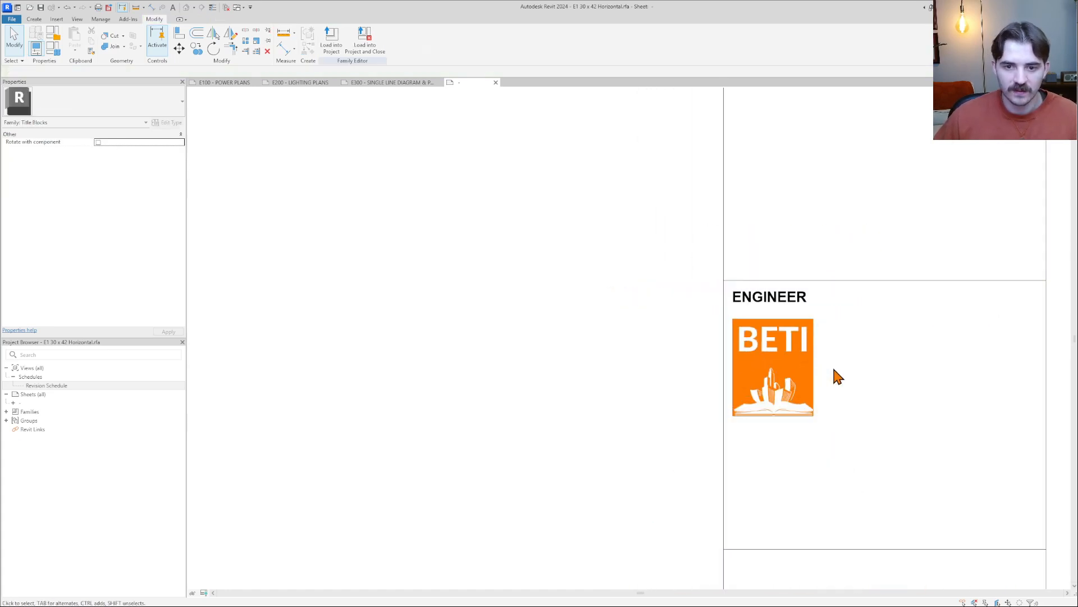
Add a text note beside the BETI logo reading BUILDING ENGINEER TRAINING INSTITUTE, with each word on its own line
scroll(838, 377, "down", 2)
key("t")
key("x")
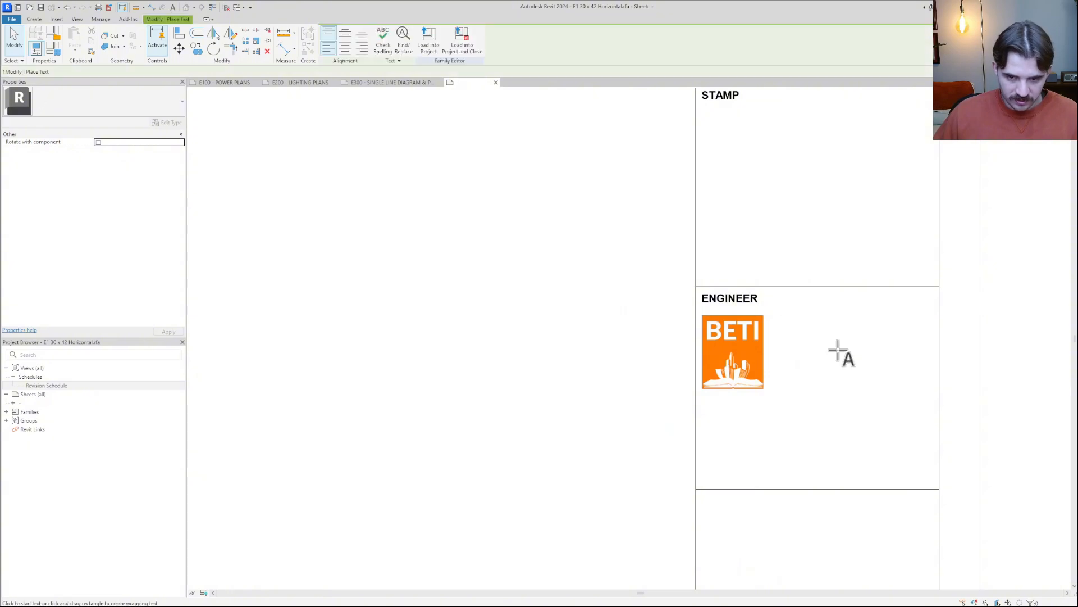
middle_click_drag(837, 354, 709, 327)
left_click_drag(659, 294, 854, 377)
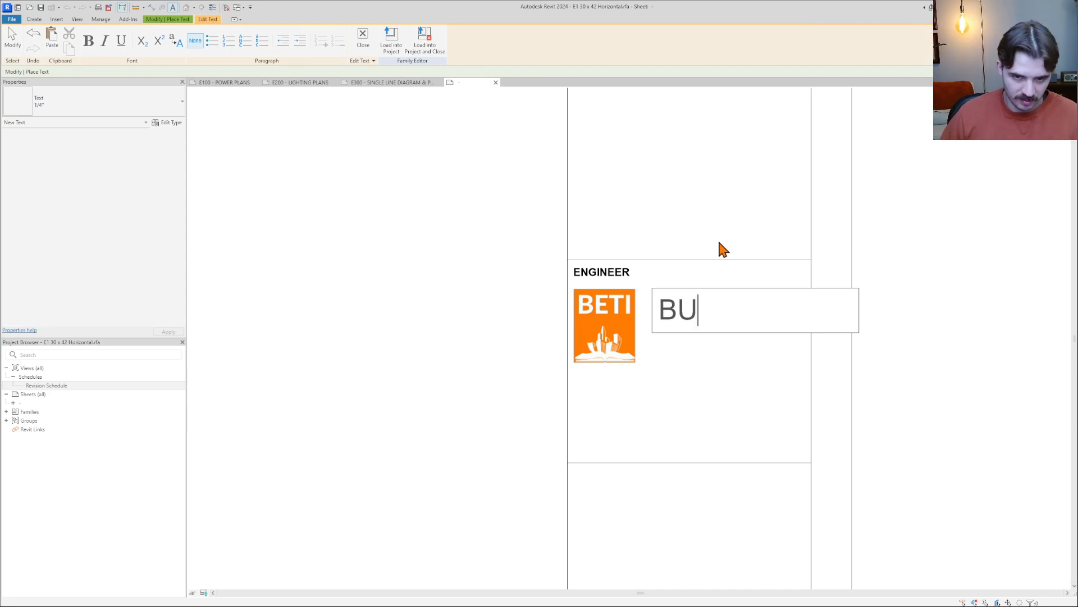
type("BUILDING")
key("Return")
type("E")
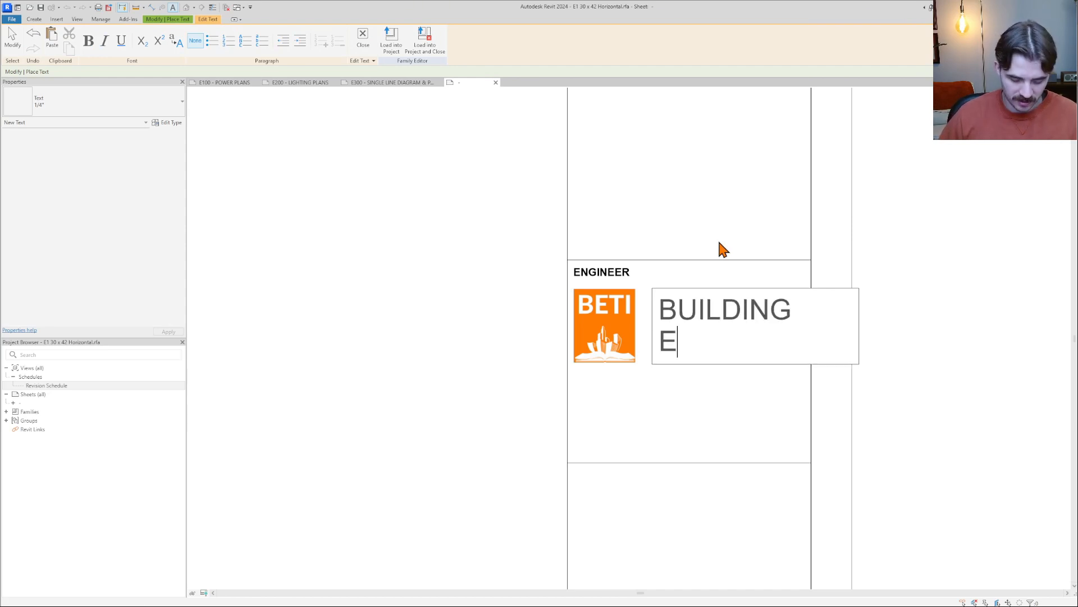
type("NGINEER")
key("Return")
type("TRAINING")
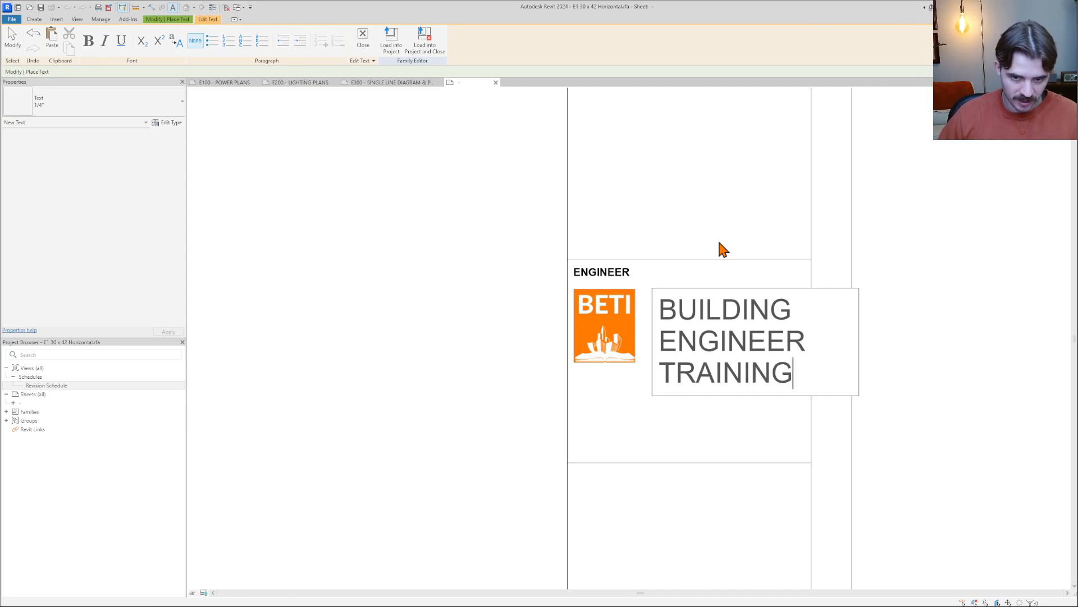
key("Return")
type("INSTITUTE")
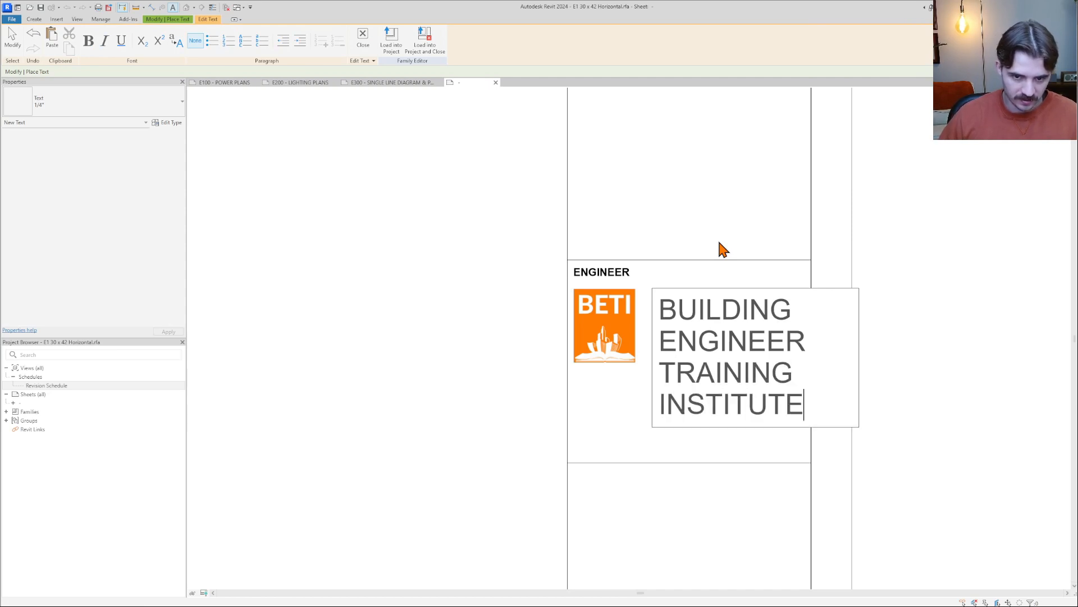
left_click(930, 391)
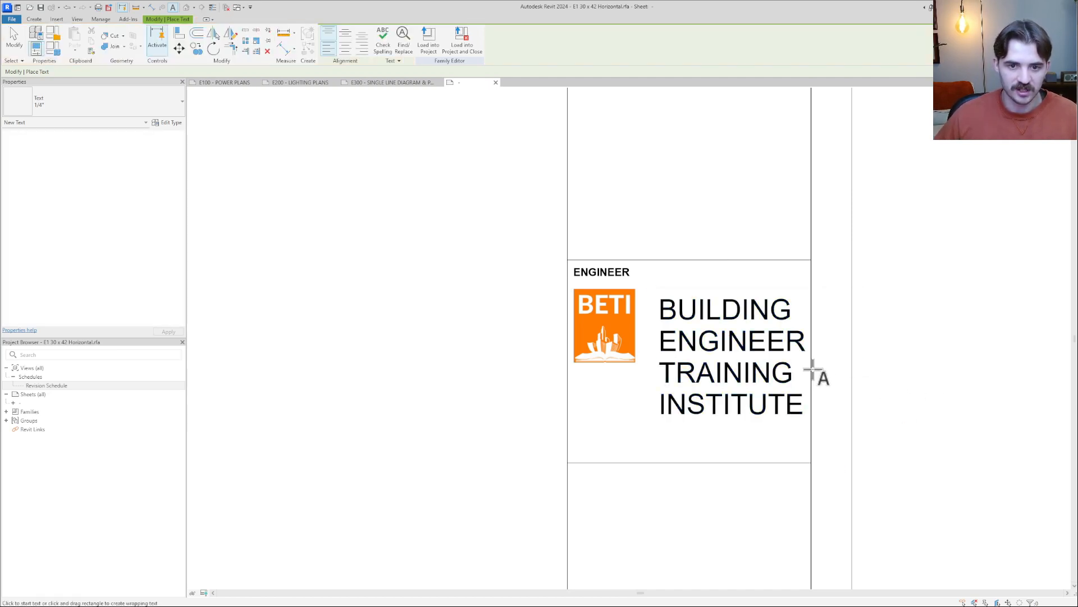
key("Escape")
Change the institute name note to the 1/8" text type and make all its text bold
scroll(714, 356, "down", 3)
left_click(768, 356)
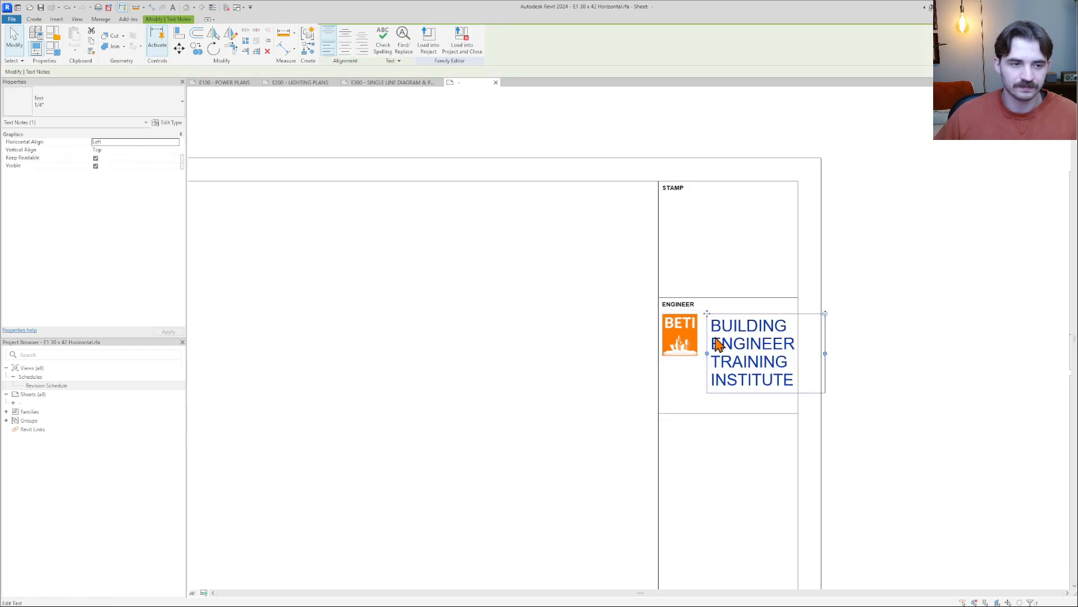
left_click(87, 103)
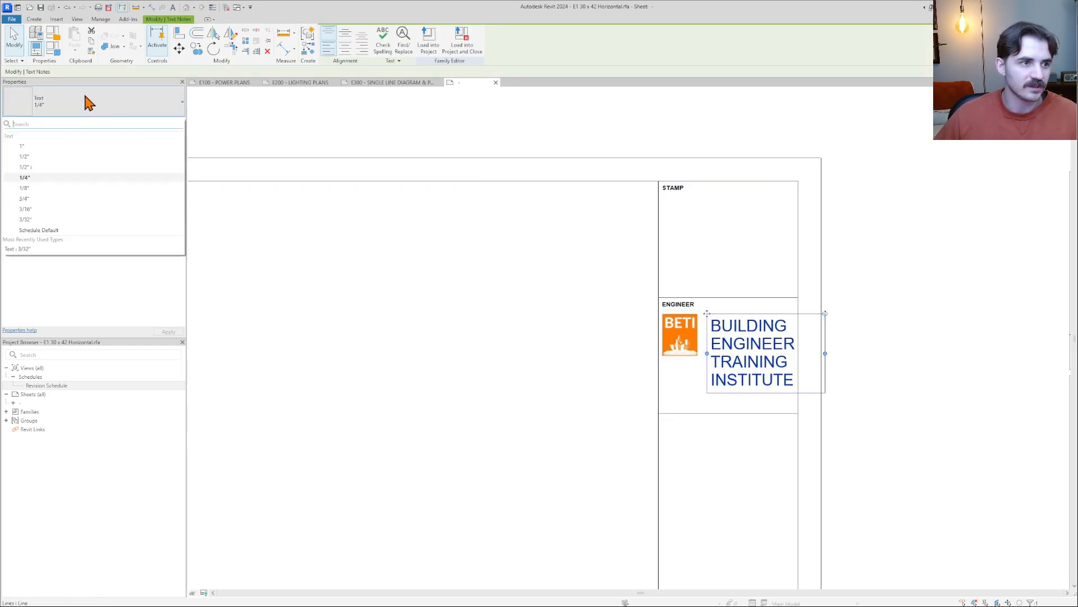
left_click(52, 188)
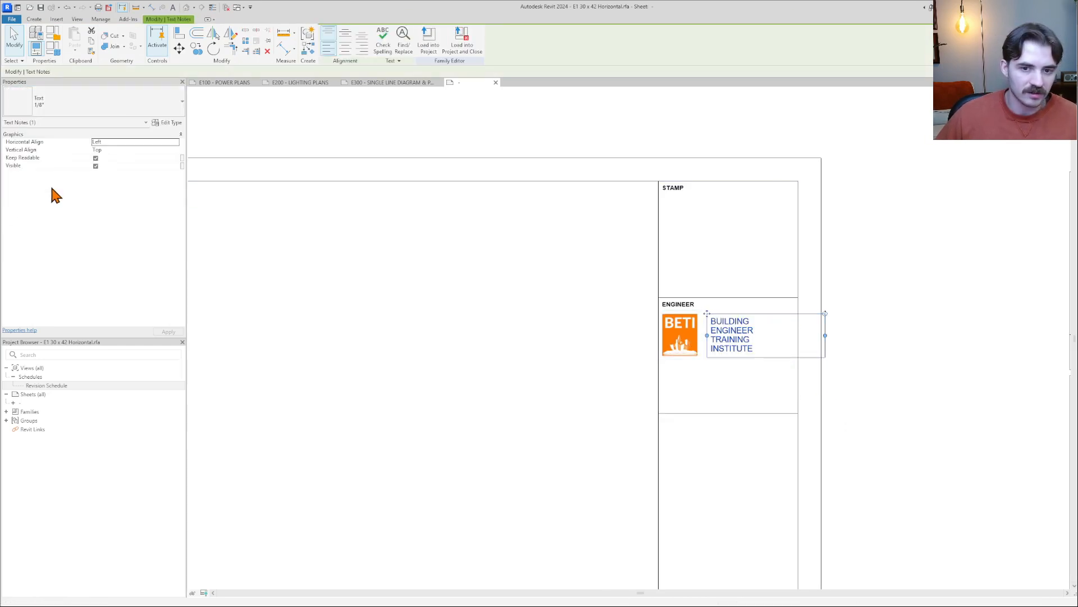
double_click(771, 355)
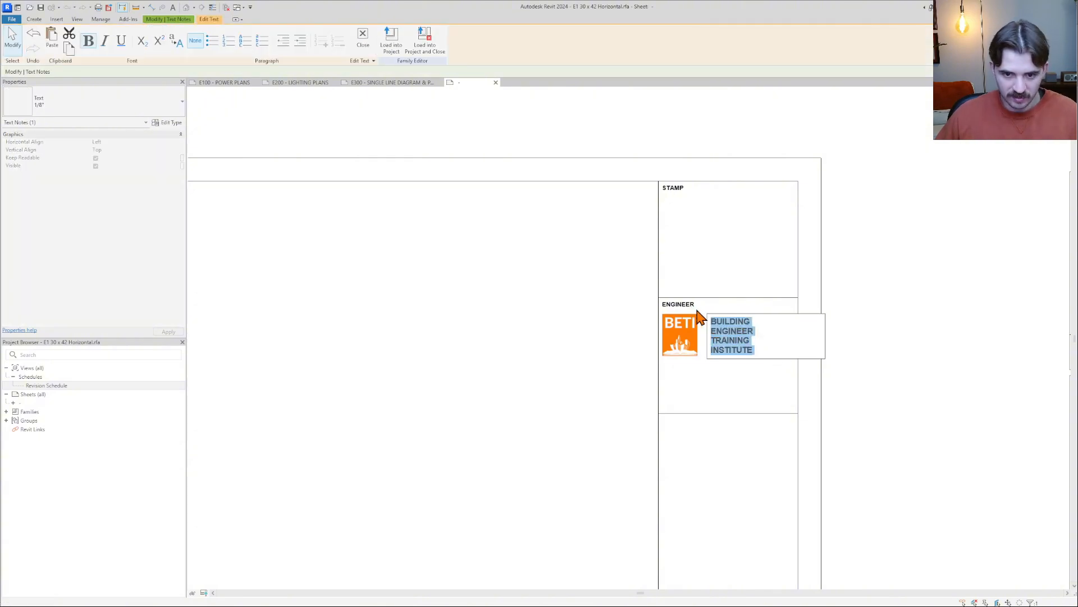
left_click(910, 361)
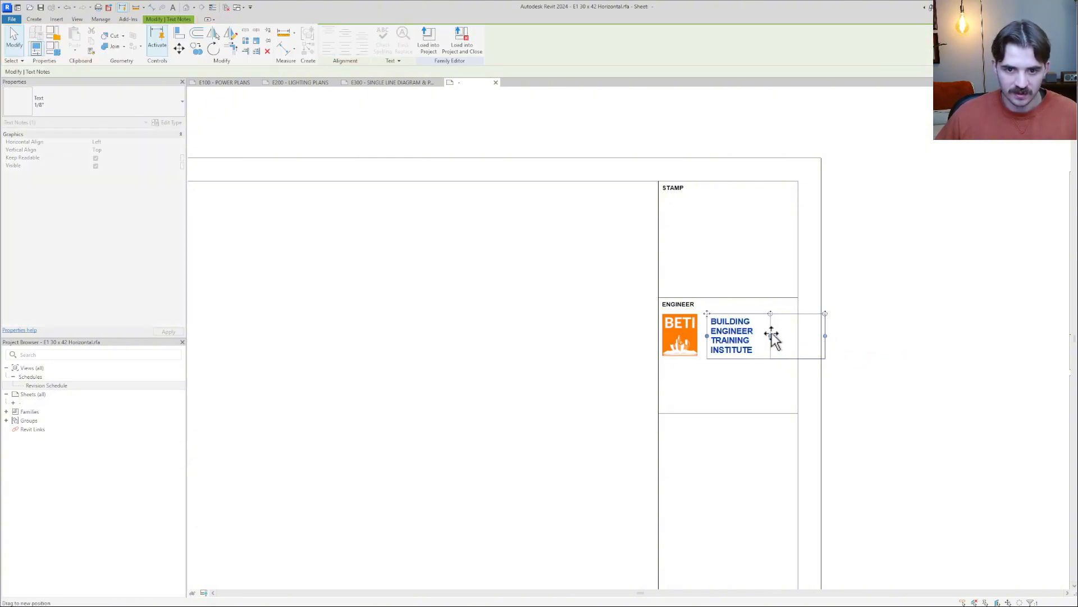
left_click(865, 350)
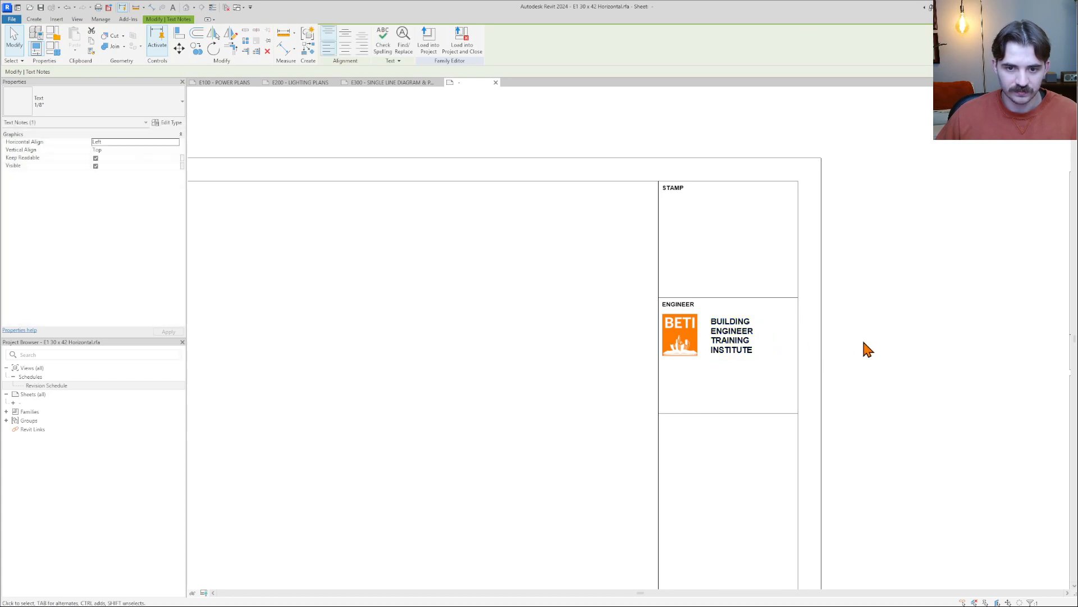
Move the ENGINEER cell's lower boundary line up to just below the logo and institute name
left_click(729, 412)
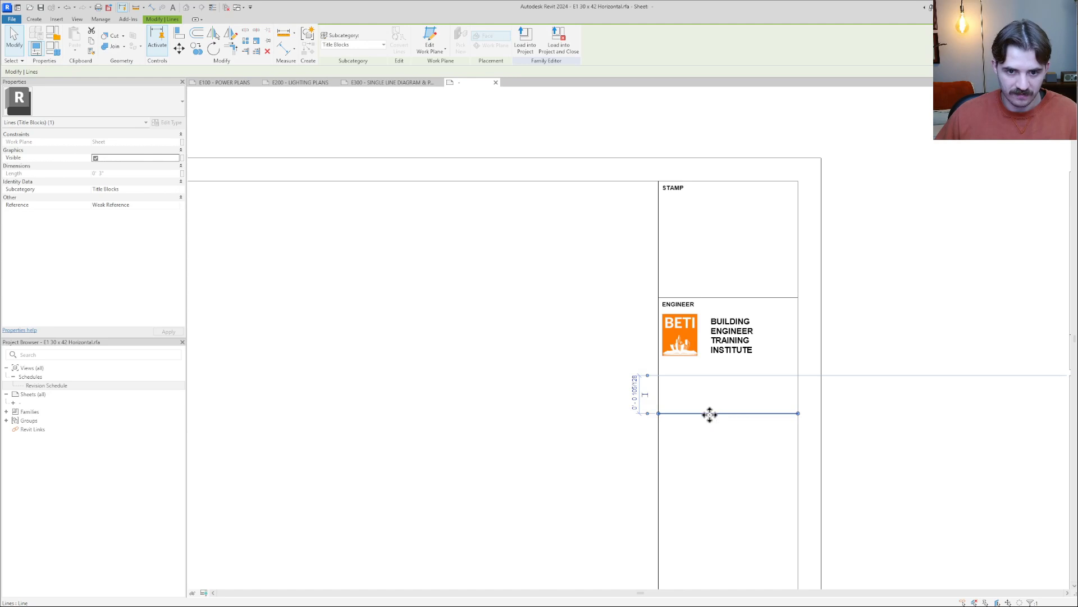
left_click_drag(709, 407, 710, 366)
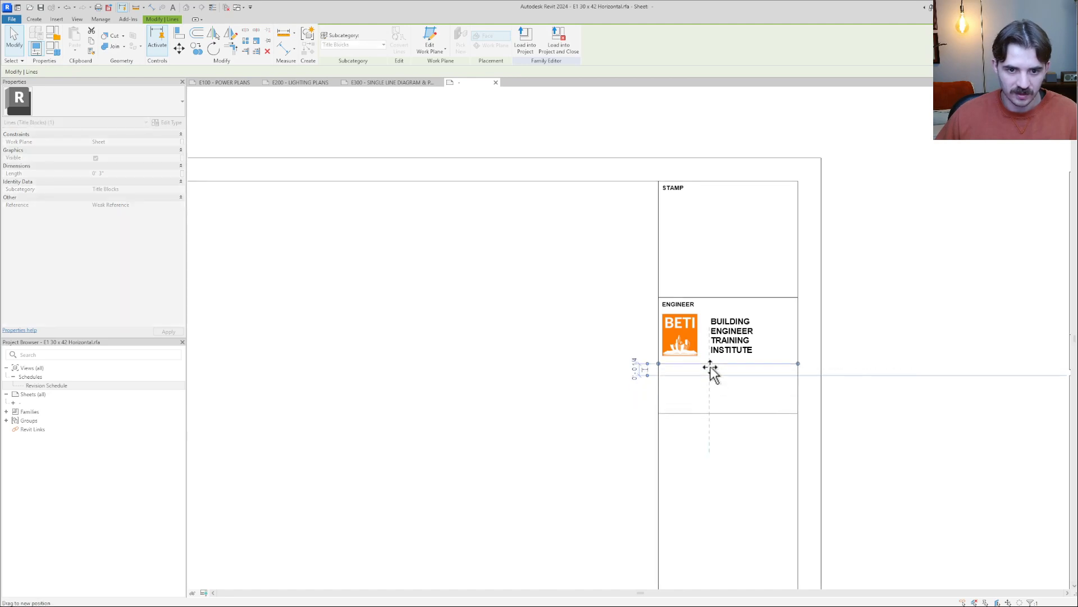
Move the lower border line of the ENGINEER box up about 1 inch, to just below the BETI logo
key("Escape")
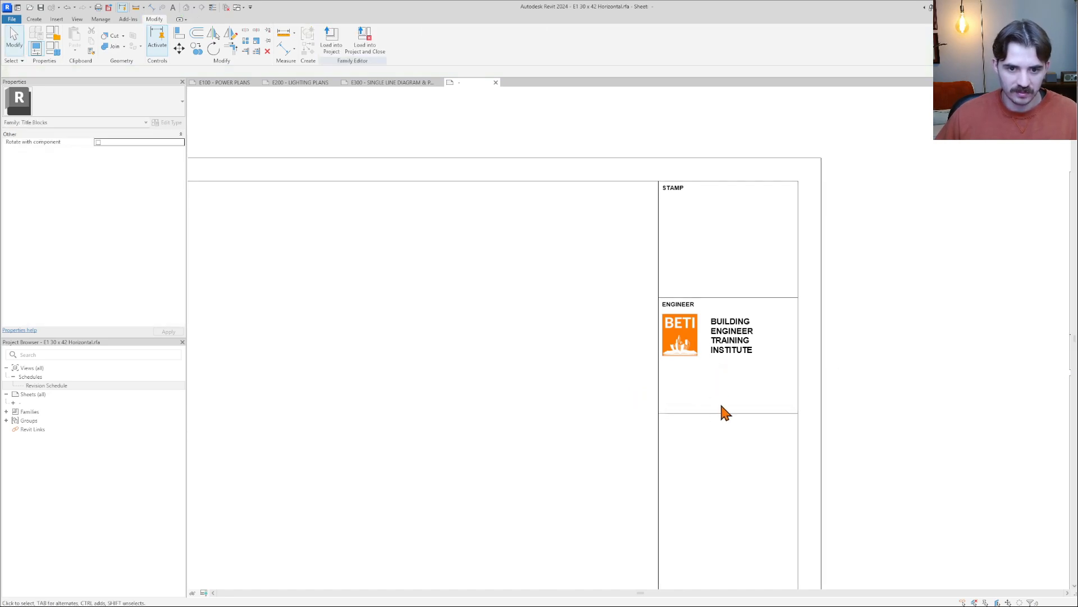
left_click(722, 412)
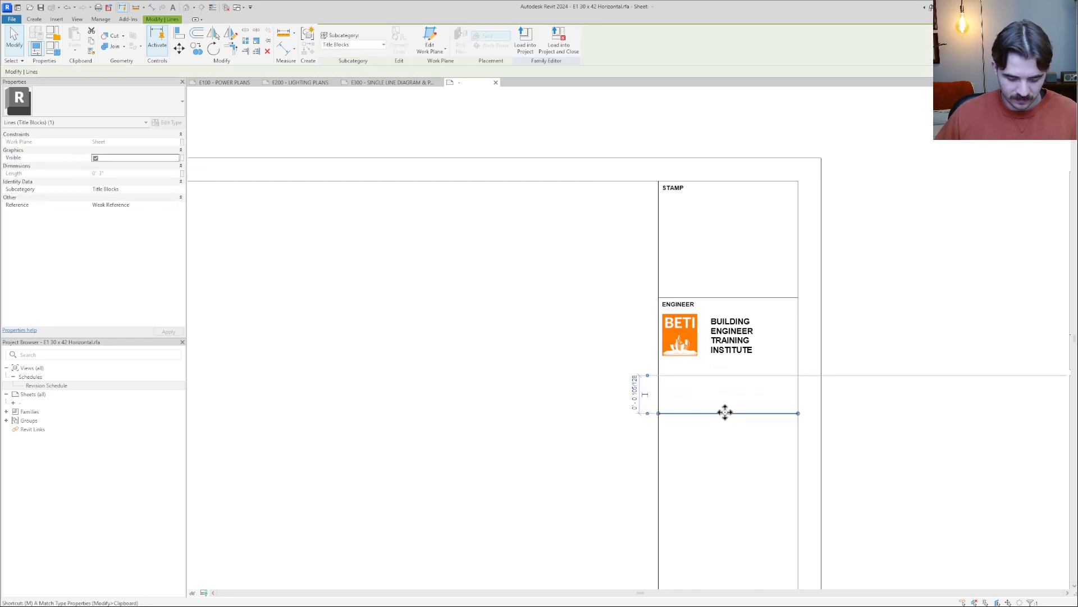
key("v")
left_click(726, 413)
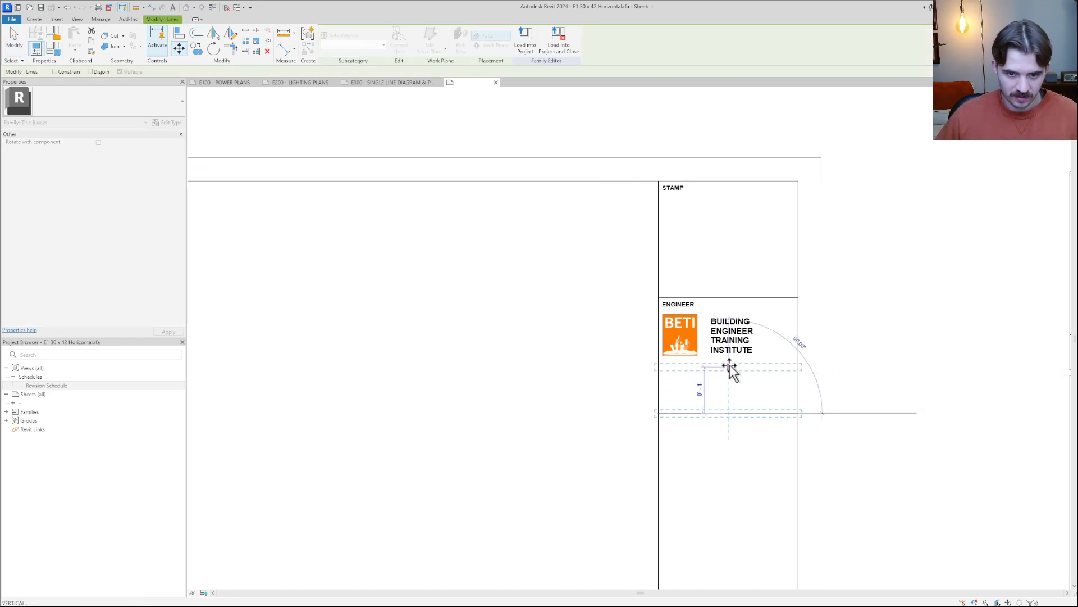
left_click(729, 366)
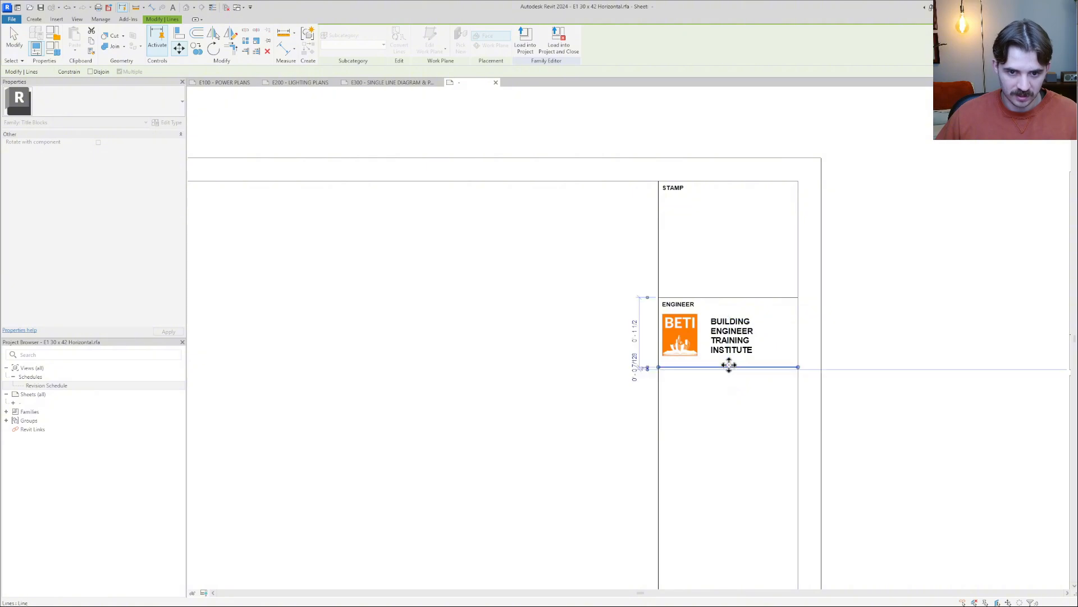
key("Escape")
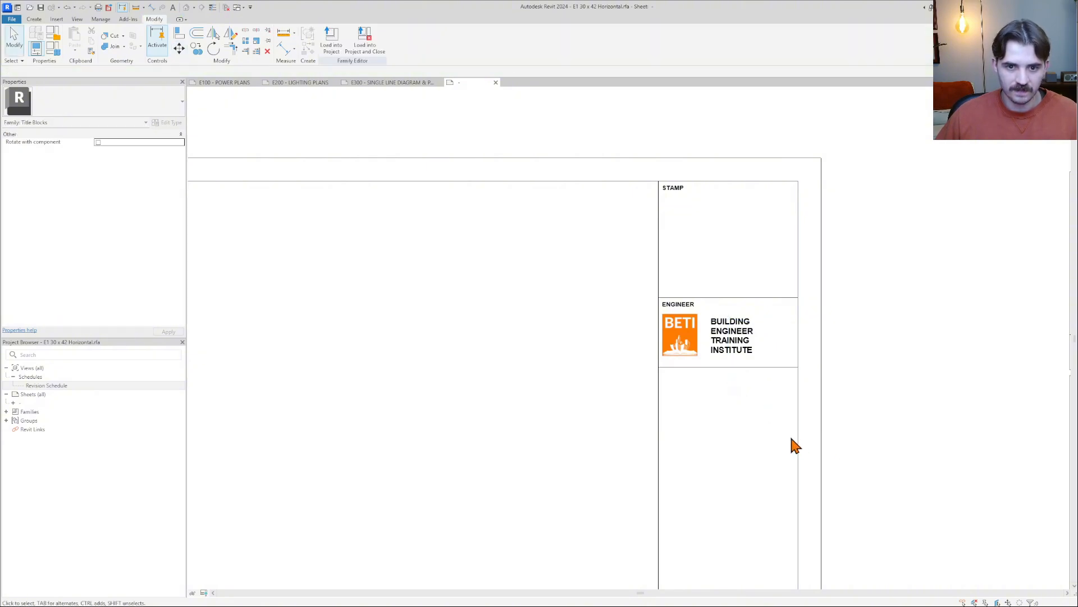
Move the vertical Client Name label upward in the space between the ENGINEER box and the revision schedule
middle_click(791, 439)
middle_click(791, 439)
scroll(827, 326, "up", 2)
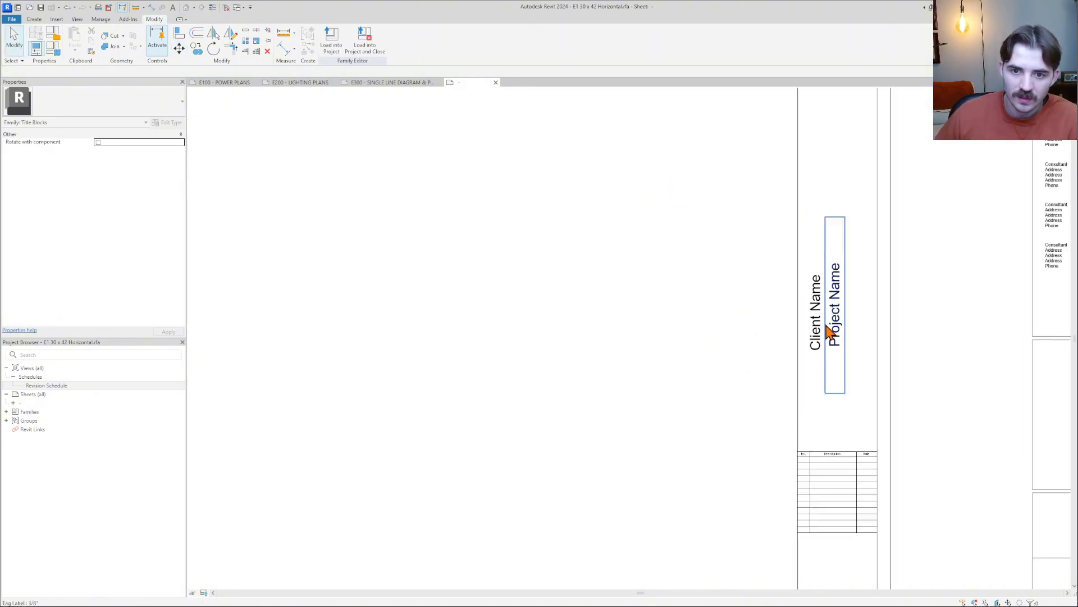
scroll(831, 331, "down", 3)
left_click(760, 345)
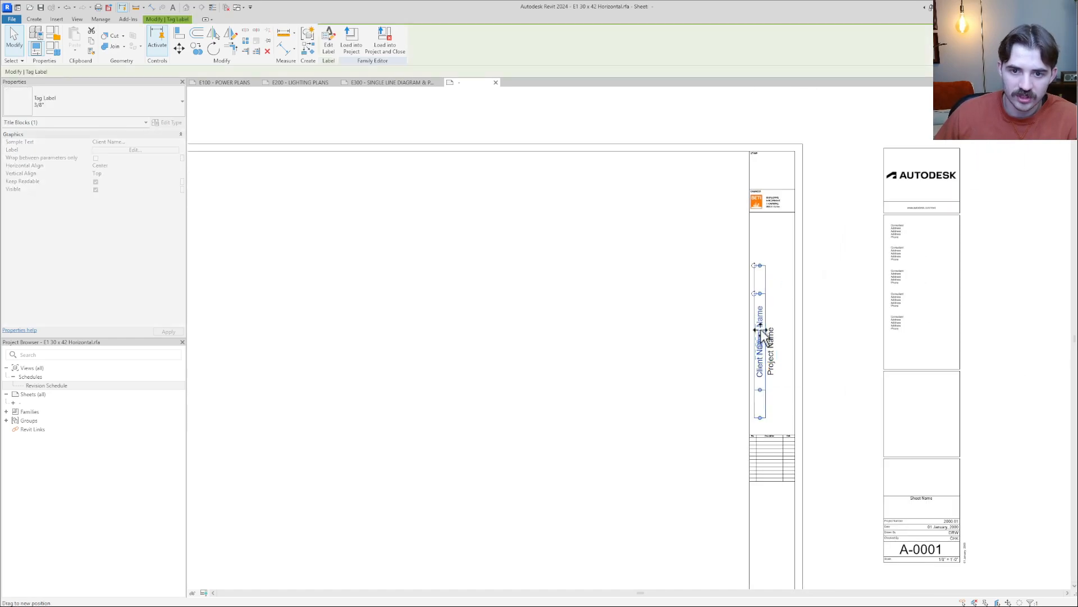
mouse_move(760, 330)
left_mouse_down()
mouse_move(760, 318)
mouse_move(771, 343)
mouse_move(771, 302)
mouse_move(774, 338)
left_mouse_up()
Nudge the vertical Project Name label upward to line it up with the Client Name label
scroll(782, 309, "up", 2)
key("Up")
key("Up")
key("Up")
key("Up")
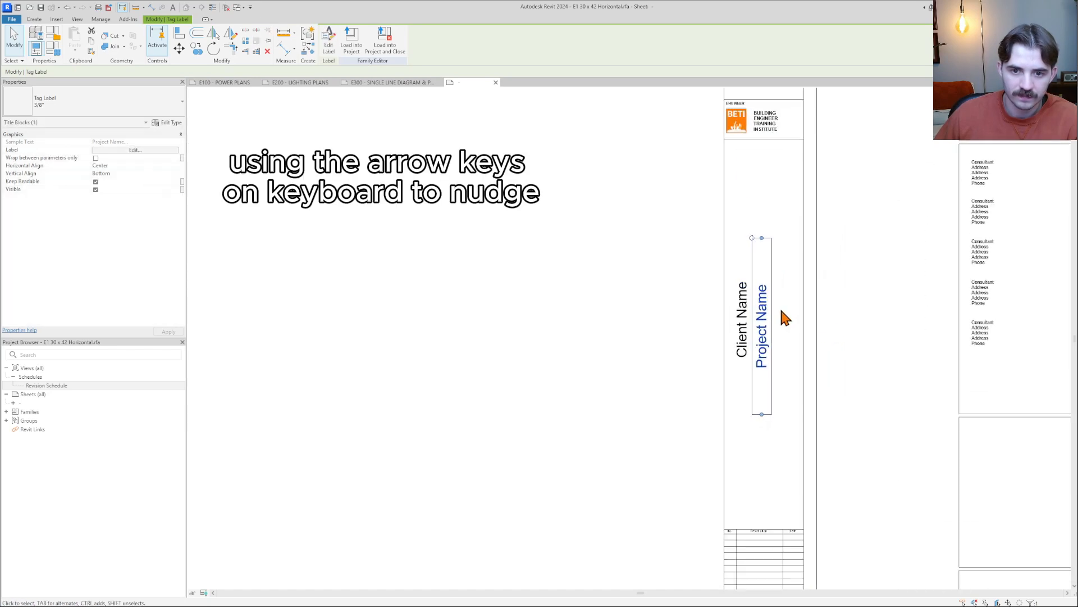
left_click(852, 313)
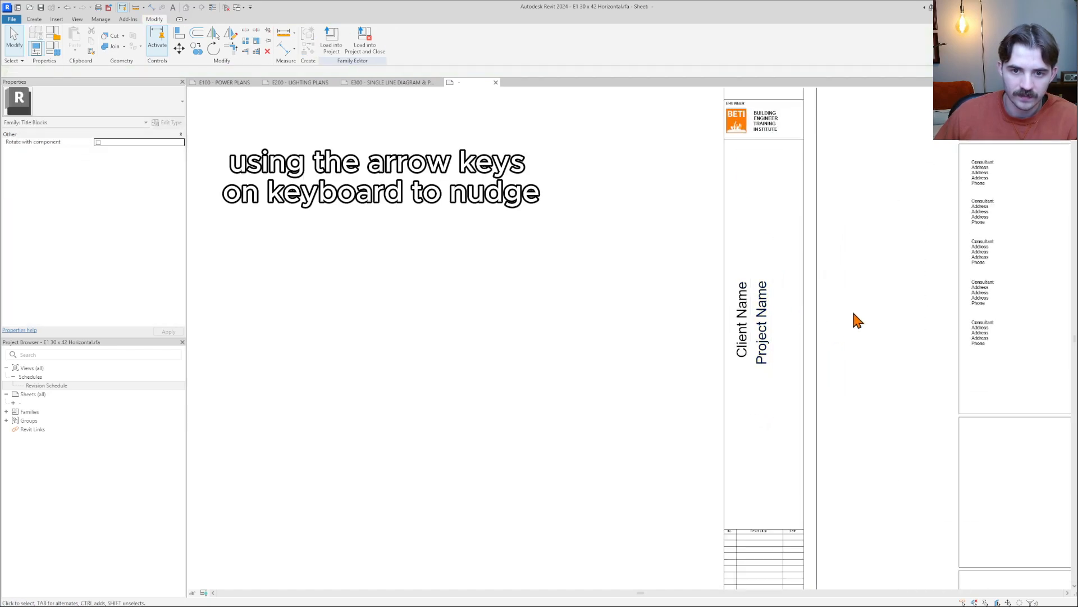
left_click(761, 312)
key("Up")
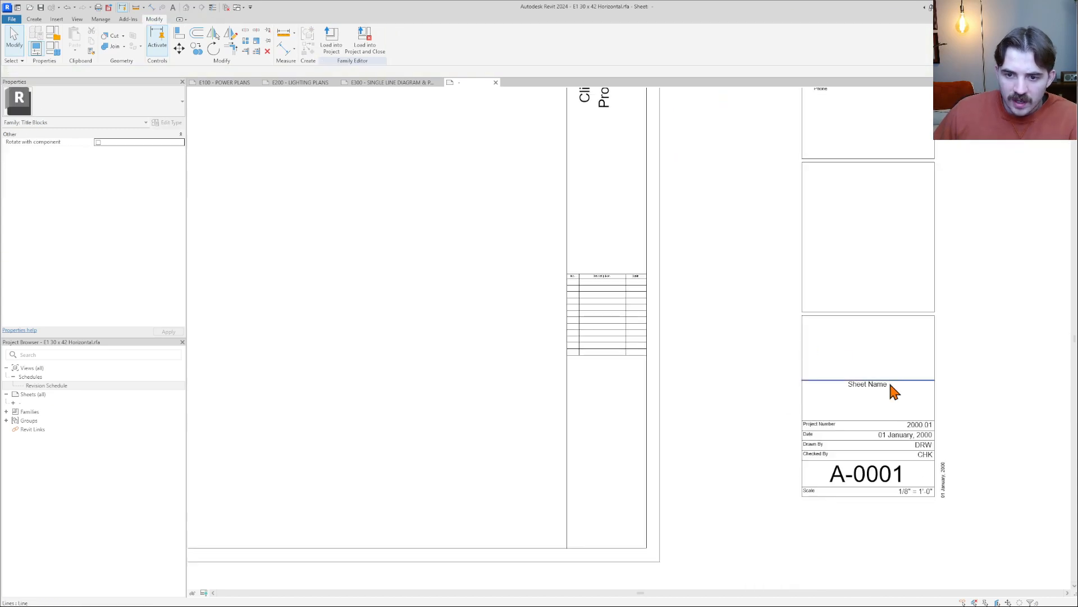
Draw a horizontal line across the full width of the title block strip, a short distance below the revision schedule
scroll(871, 415, "down", 1)
scroll(871, 415, "up", 5)
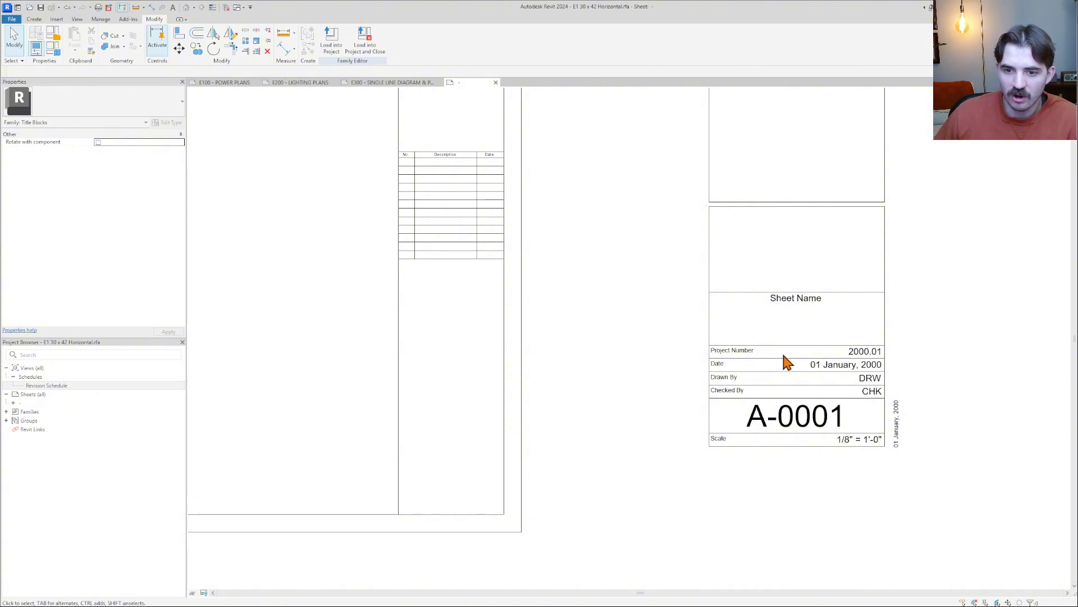
middle_click_drag(786, 362, 821, 390)
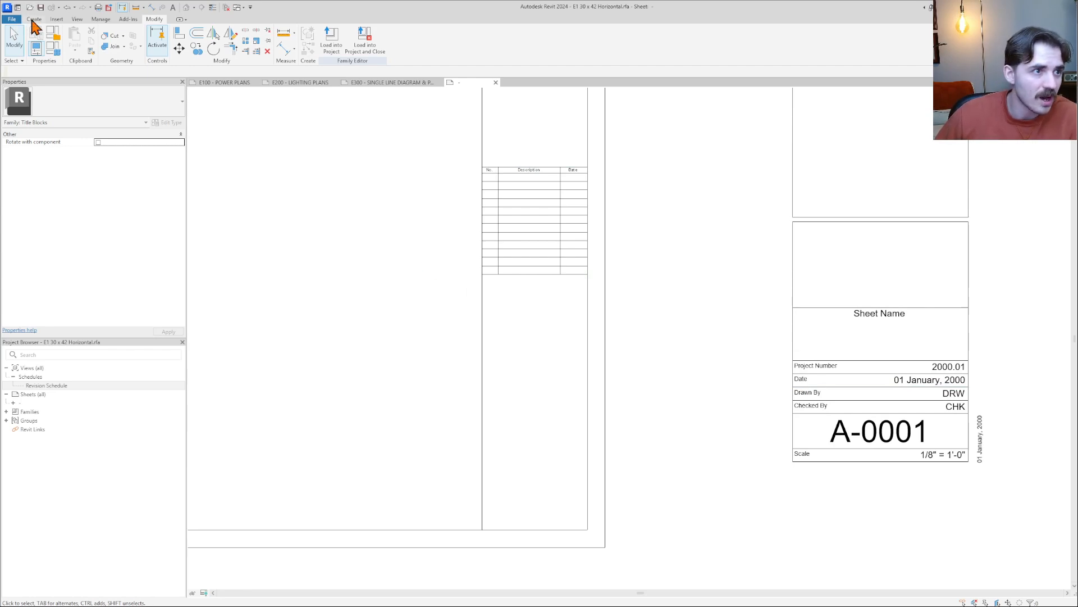
left_click(35, 20)
left_click(73, 40)
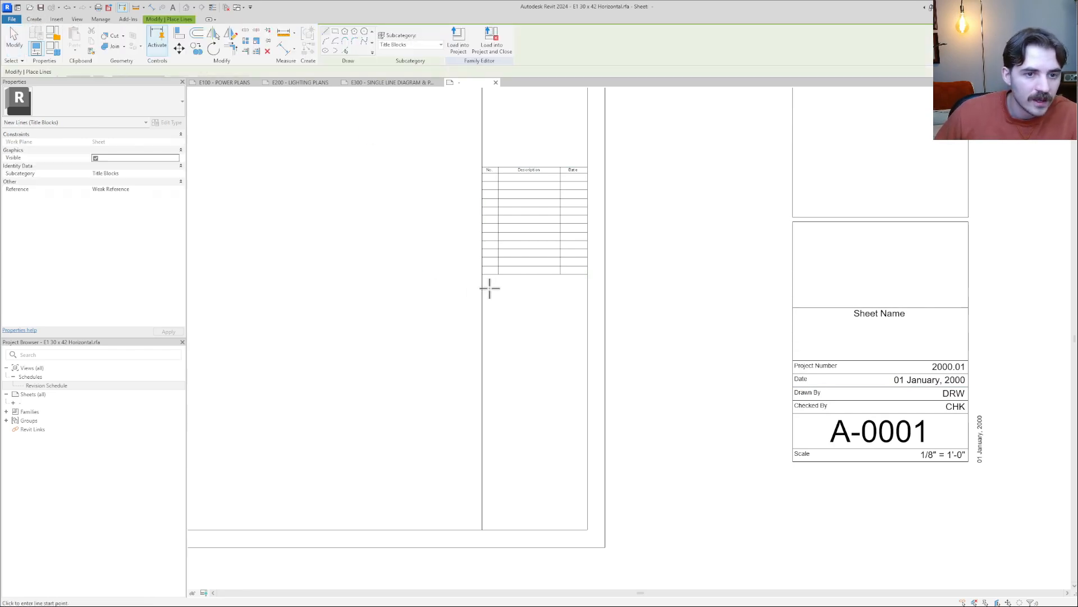
scroll(479, 282, "up", 4)
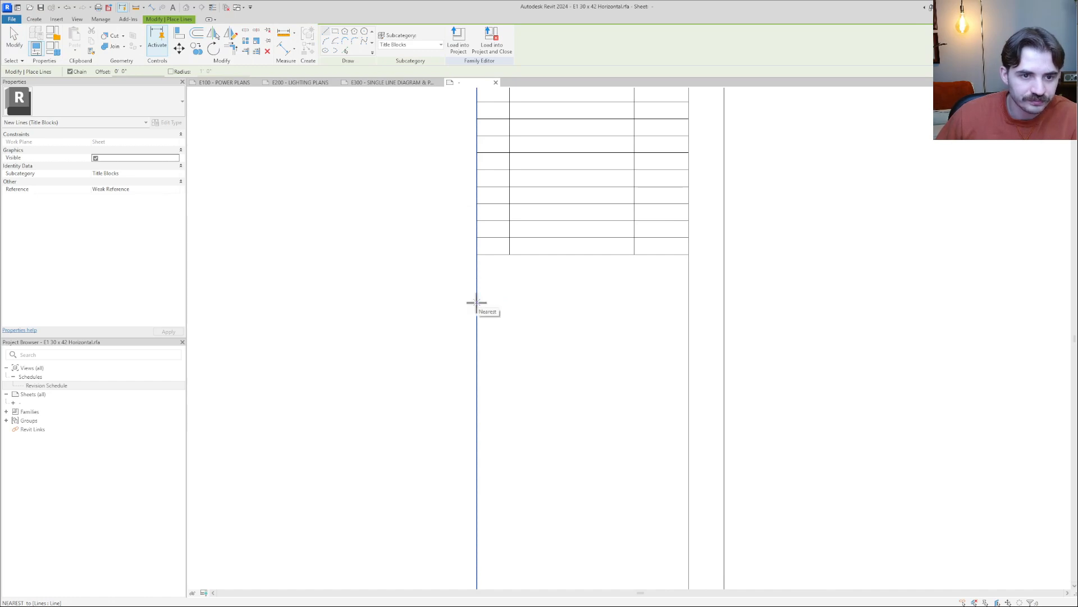
left_click(477, 299)
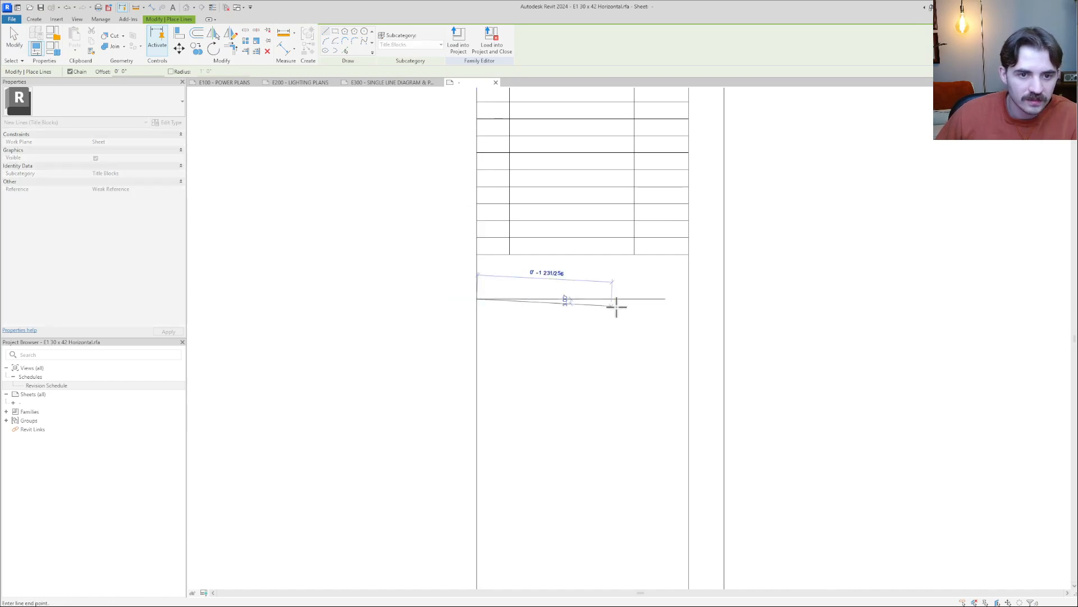
left_click(690, 299)
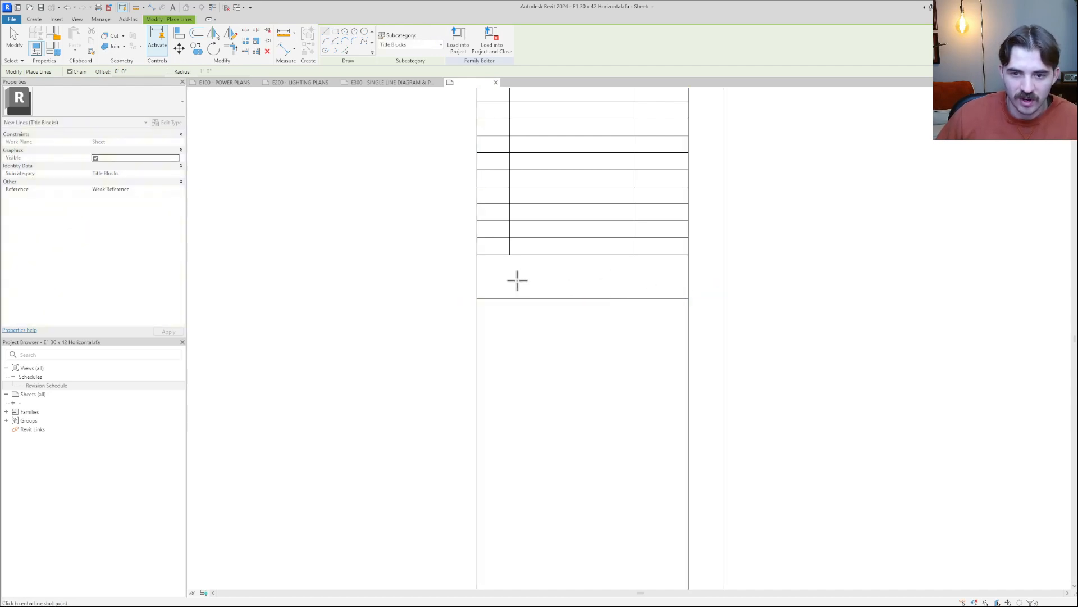
left_click(688, 299)
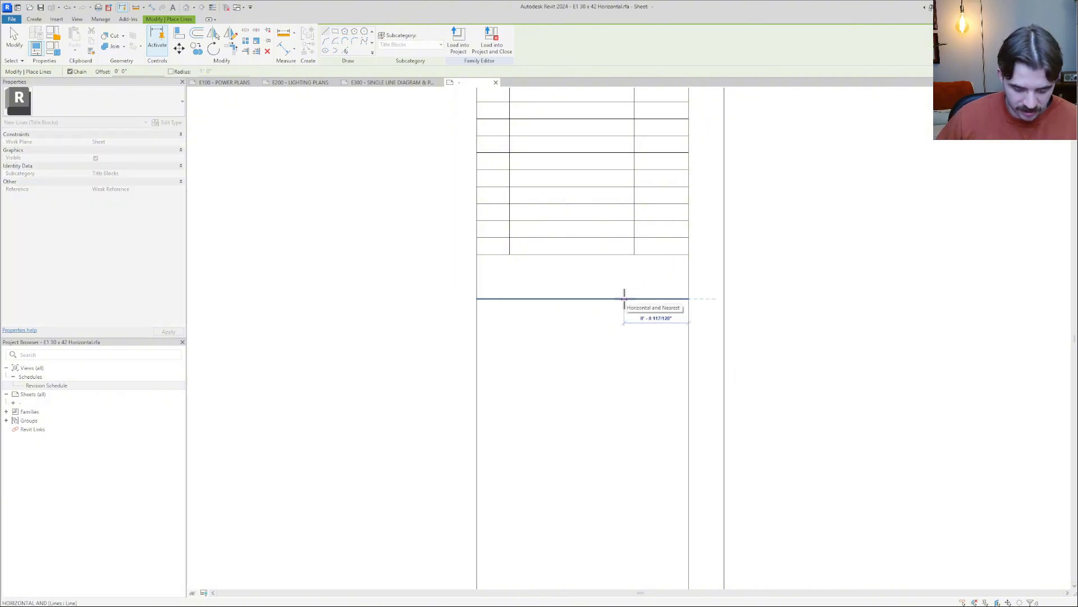
type("1")
key("Return")
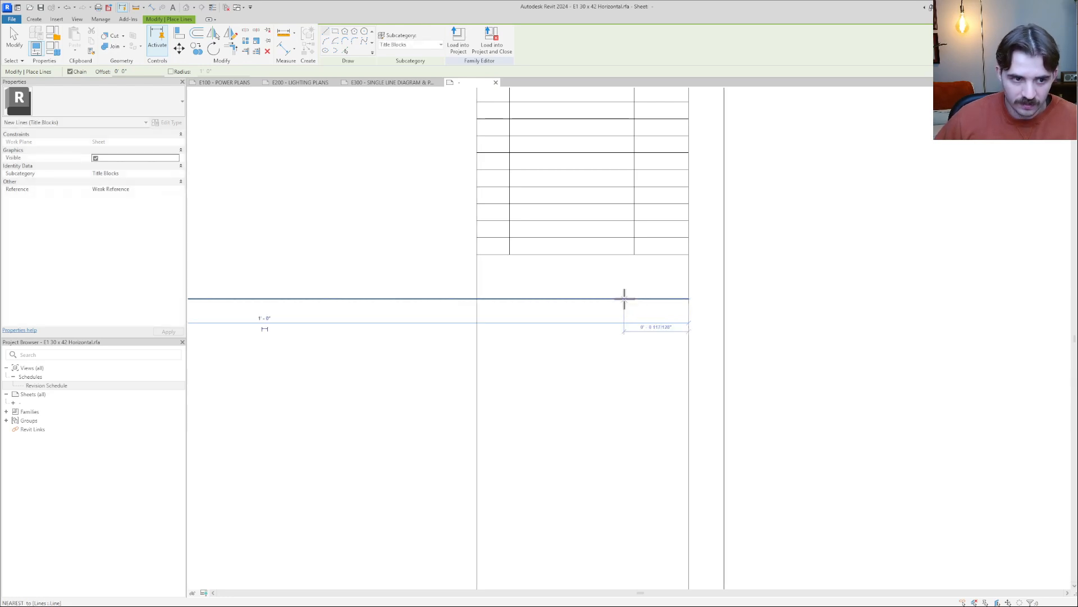
key("ctrl+z")
Draw a 1" line leftward from the horizontal line's right end, plus a vertical divider from its end up to the revision schedule
left_click(688, 298)
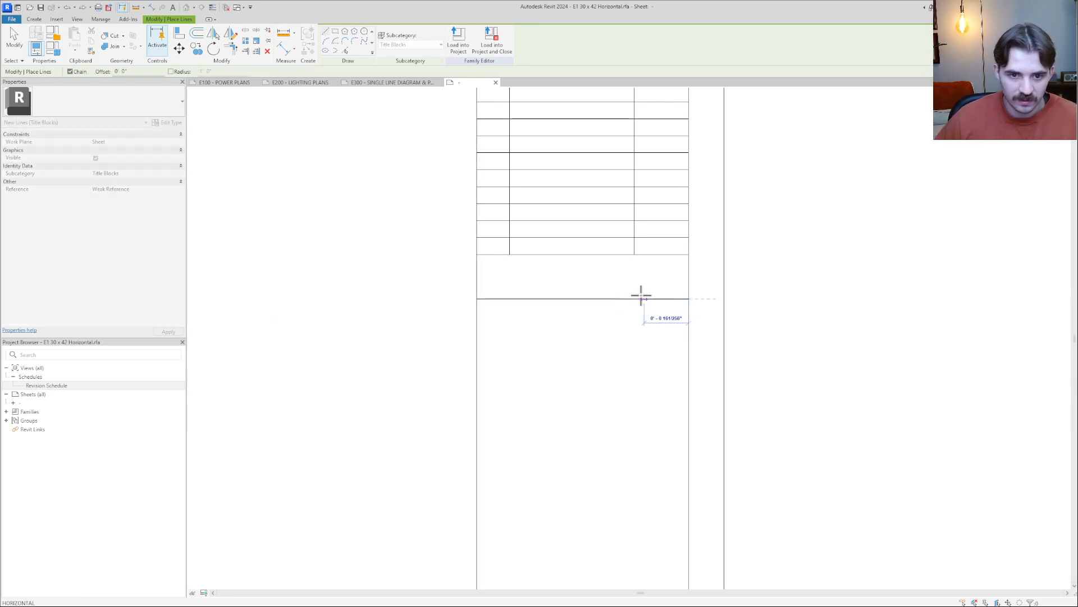
type("1")
key("Return")
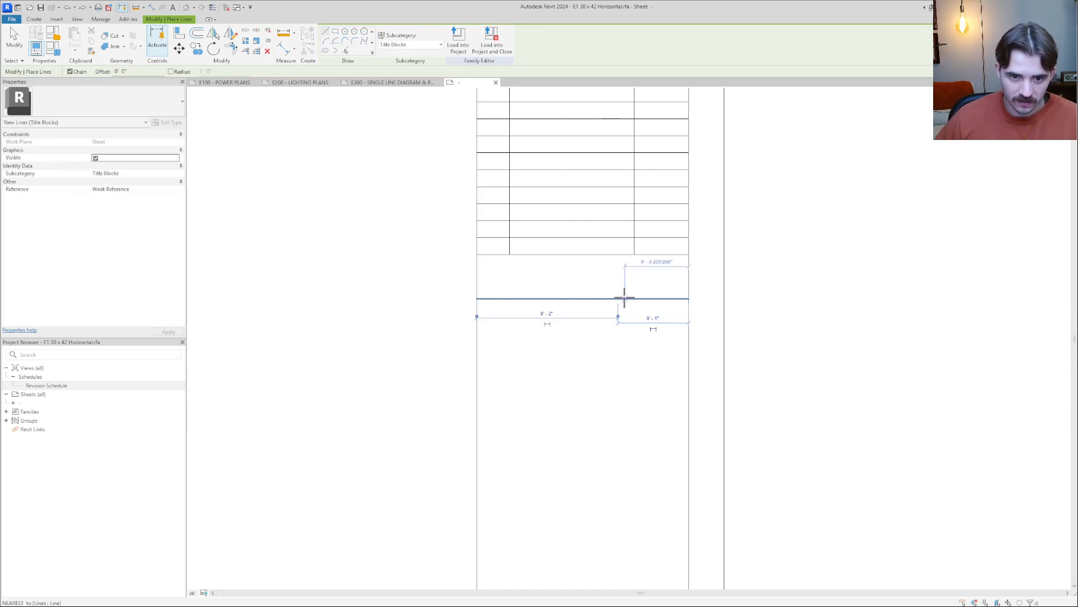
left_click(618, 299)
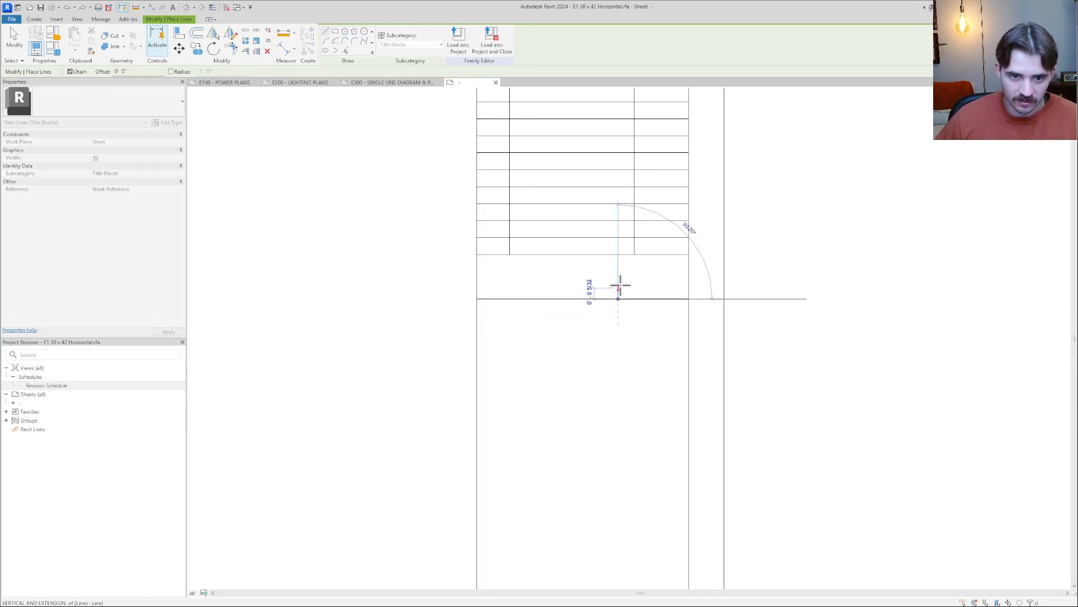
left_click(617, 256)
key("Escape")
key("Escape")
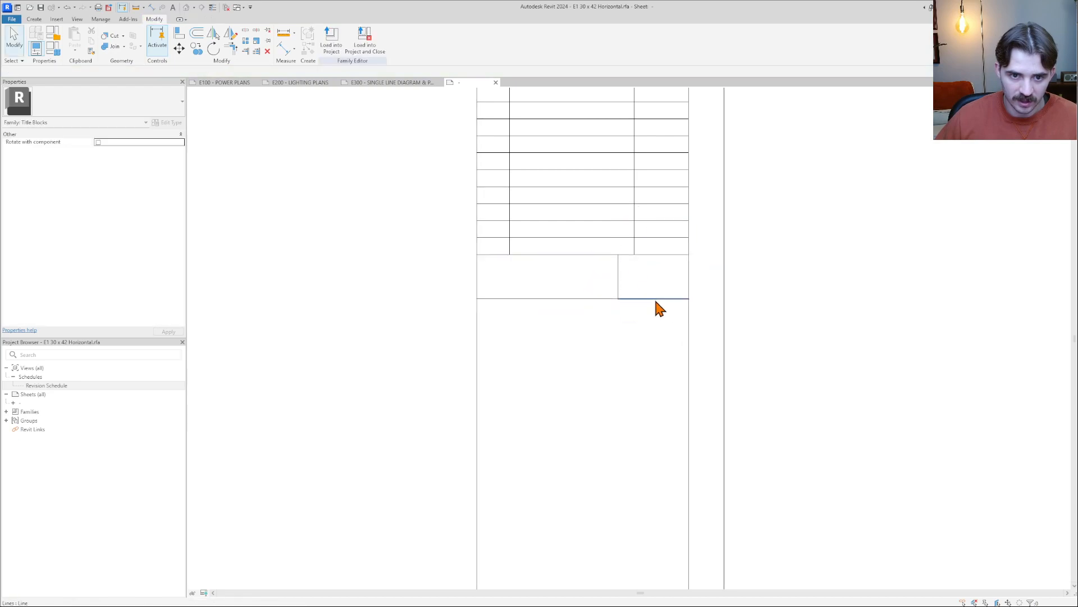
Try to move the 1" segment left by its own length, from the strip's right edge to the vertical divider
left_click(655, 299)
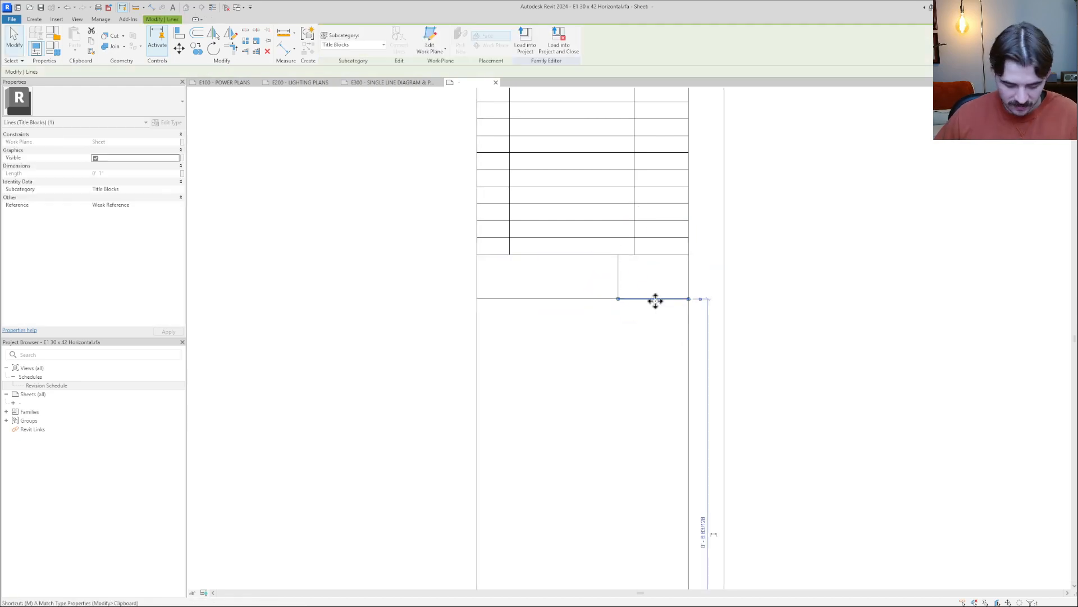
key("m")
key("v")
left_click(689, 299)
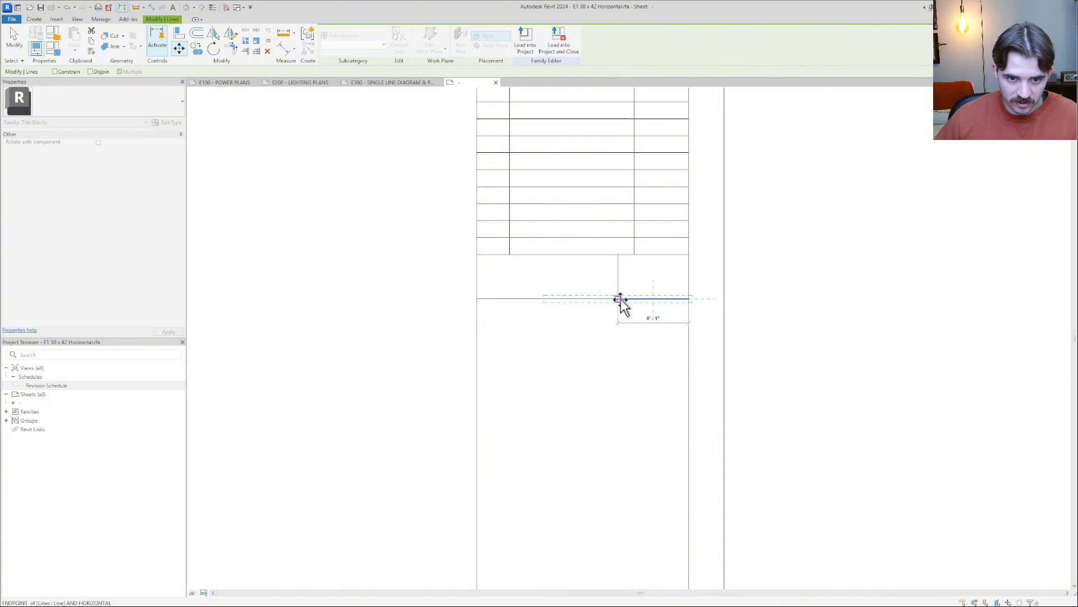
left_click(618, 299)
key("Escape")
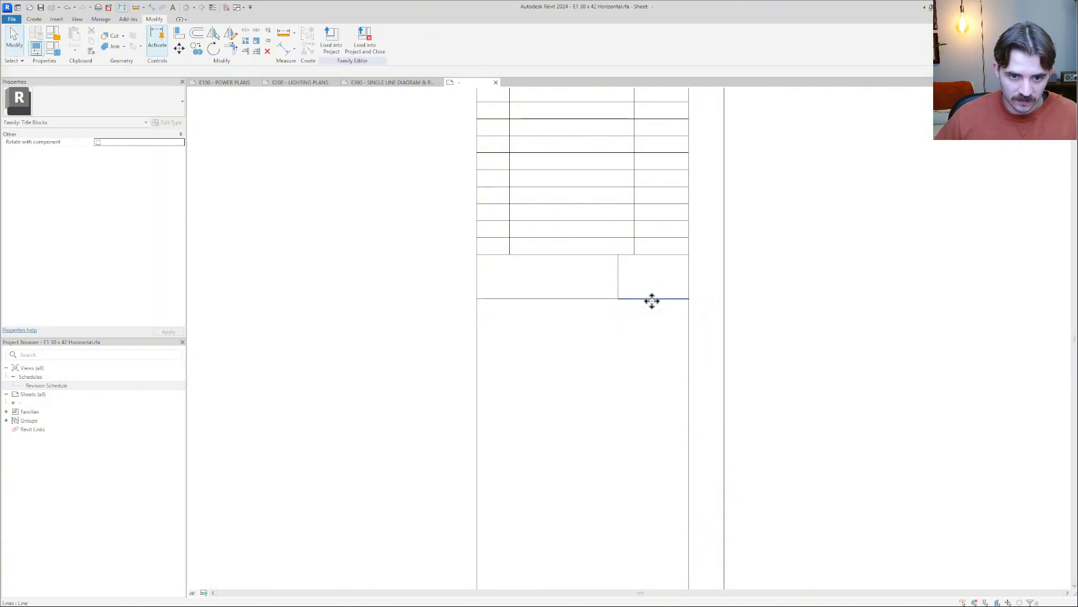
left_click(652, 299)
left_click(650, 308)
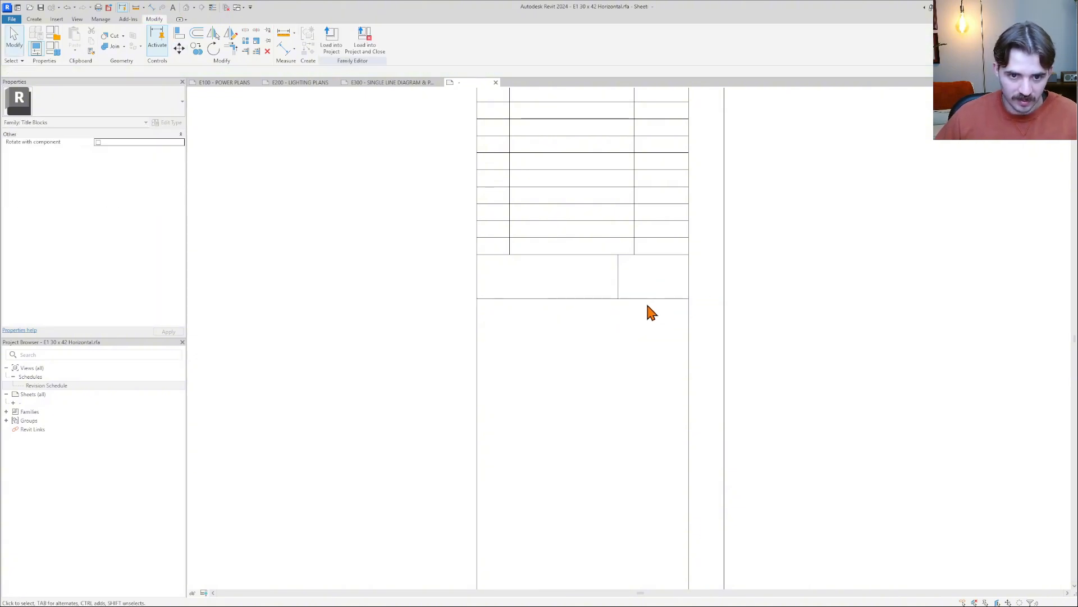
Draw another 1" line leftward along the horizontal line, starting from the lower end of the vertical divider
left_click(56, 20)
left_click(34, 19)
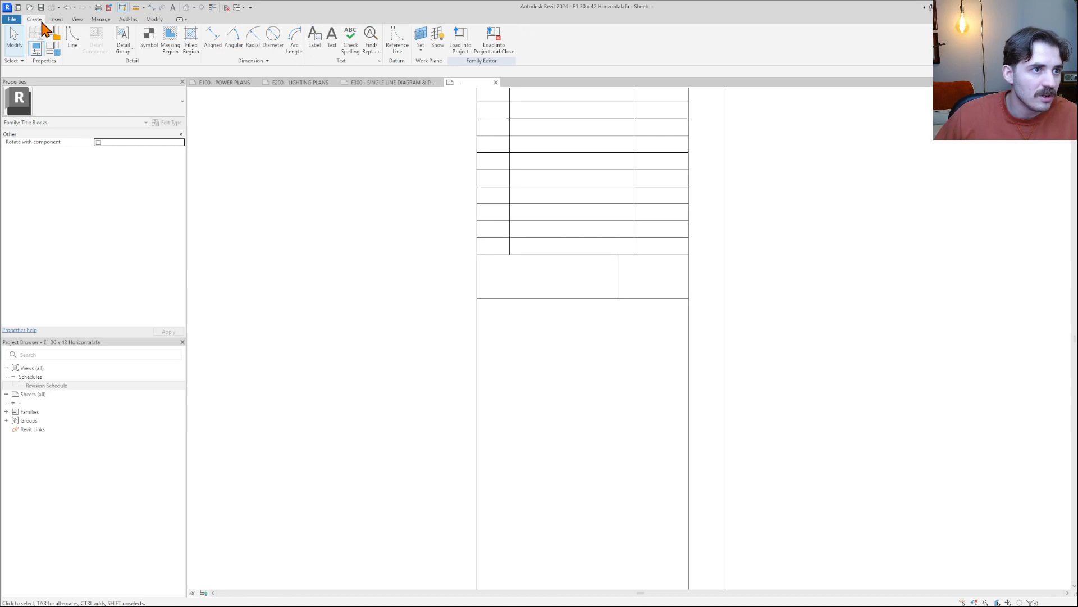
left_click(78, 38)
left_click(618, 298)
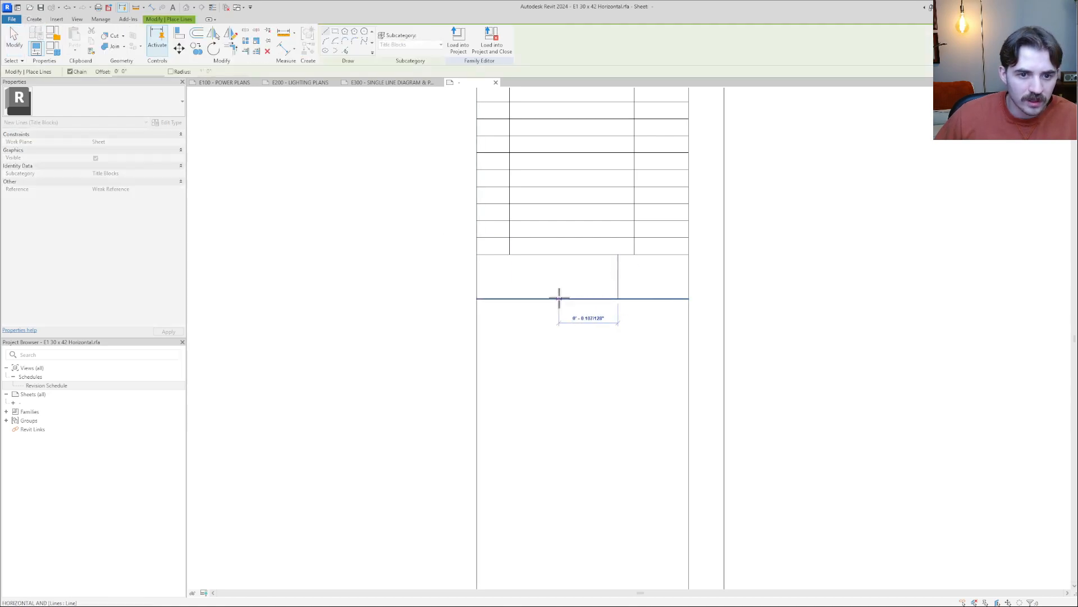
type("1\"")
key("Return")
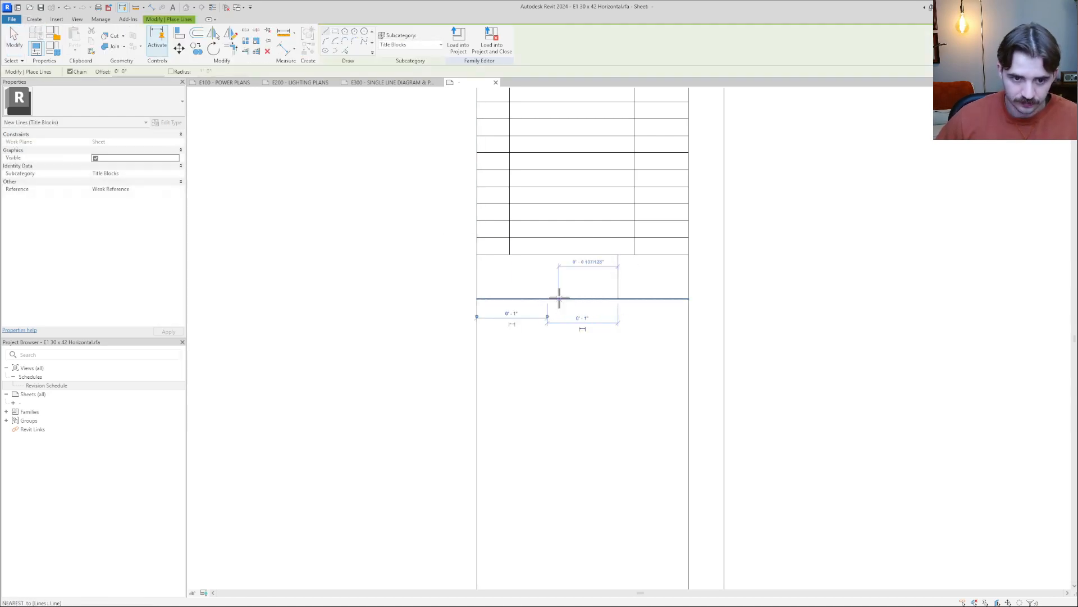
key("Escape")
key("Escape")
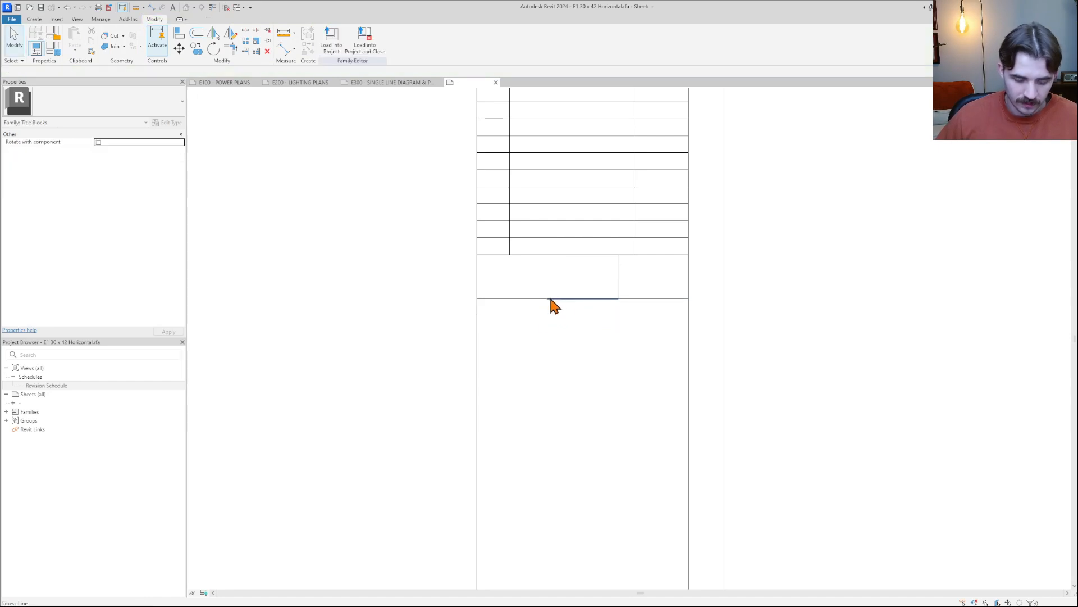
Draw a second vertical divider from the left end of the new 1" segment up to the revision schedule's lower edge
scroll(56, 30, "up", 5)
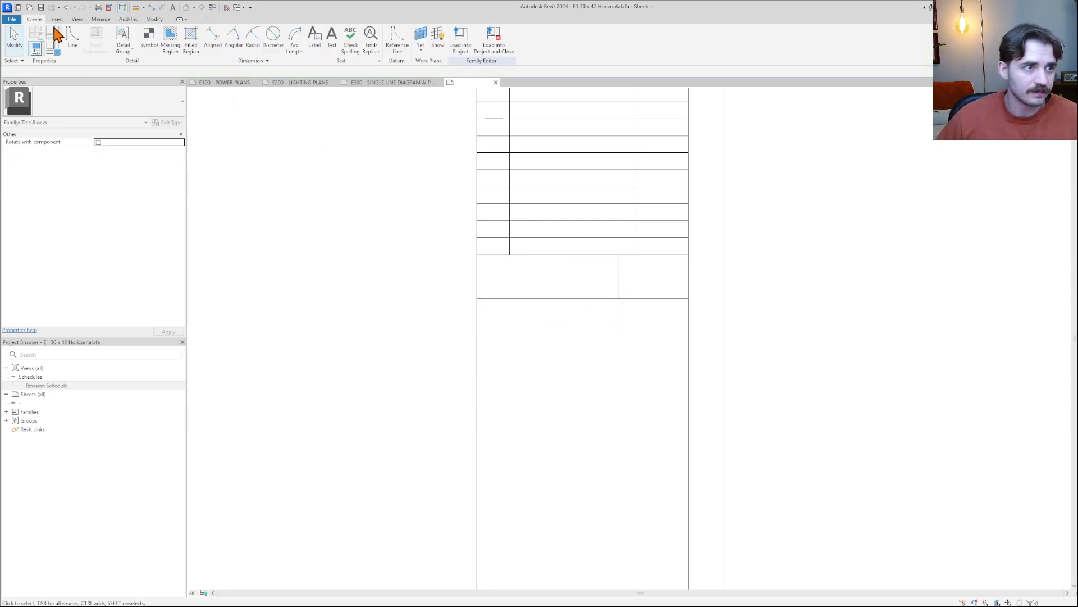
left_click(73, 39)
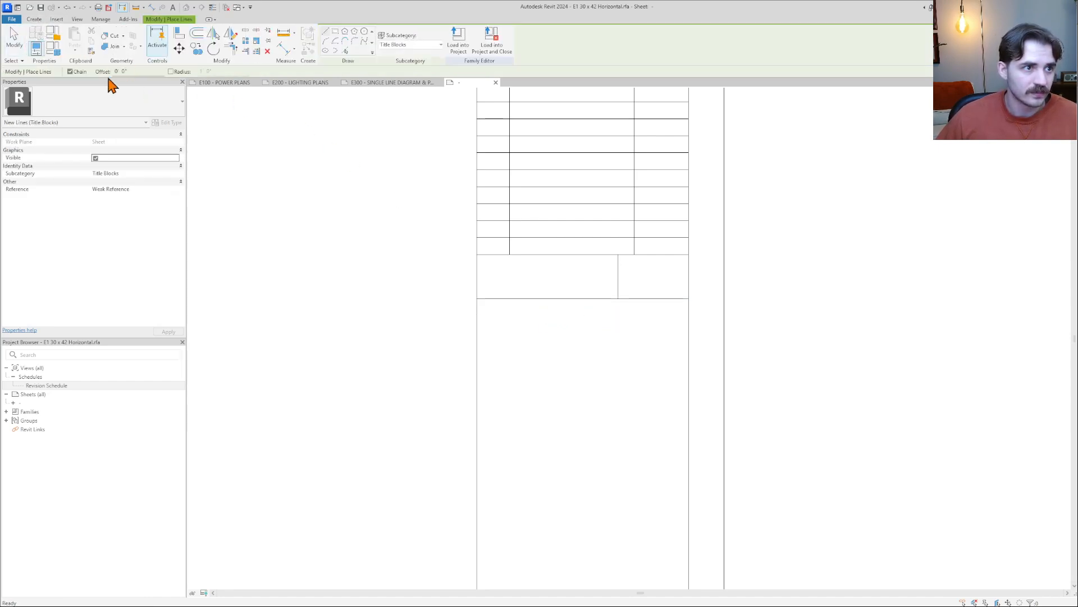
left_click(547, 299)
left_click(548, 254)
key("Escape")
key("Escape")
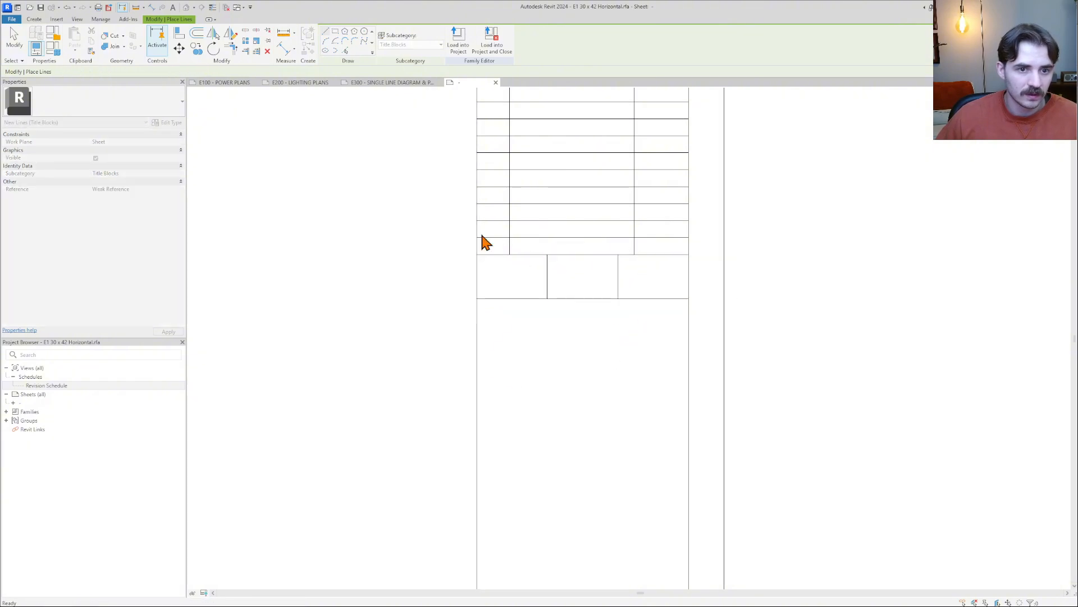
left_click(36, 20)
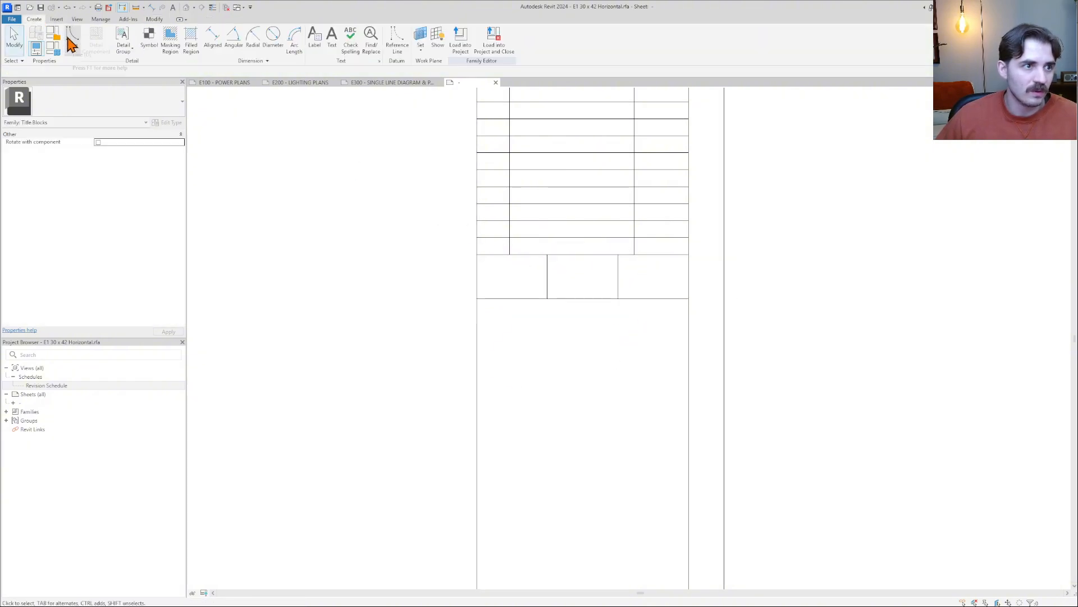
left_click(564, 298)
left_click(570, 306)
scroll(570, 310, "down", 1)
scroll(571, 314, "down", 3)
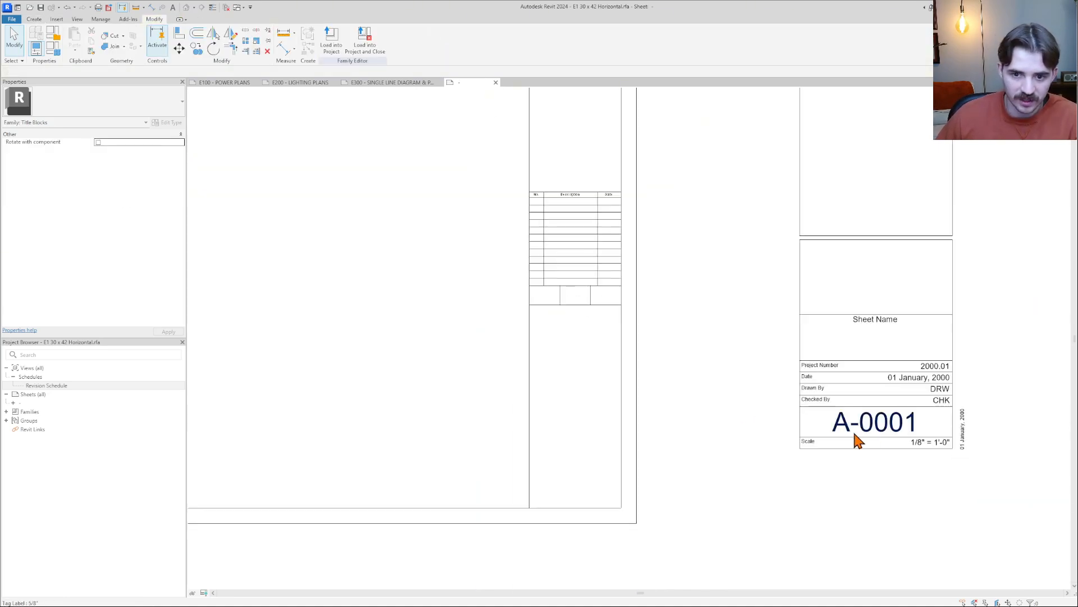
Copy the ENGINEER text from its upper-left corner to the upper-left corner of the first box below the revision schedule
scroll(545, 305, "up", 2)
middle_click_drag(544, 305, 564, 430)
scroll(551, 363, "down", 1)
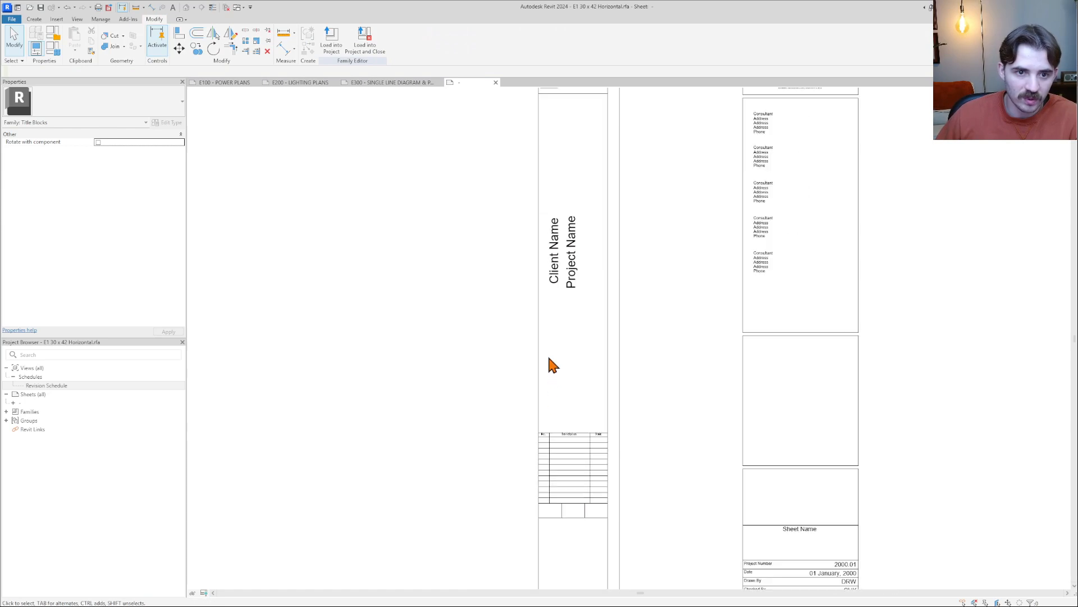
scroll(551, 170, "down", 1)
scroll(551, 109, "up", 3)
left_click(550, 110)
middle_click_drag(550, 110, 544, 180)
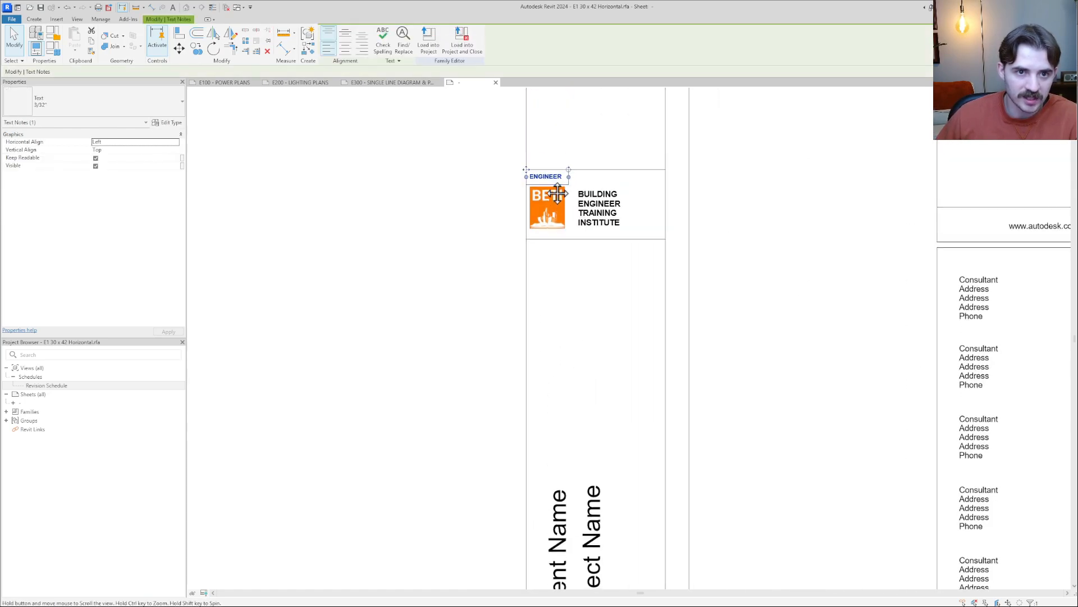
scroll(539, 182, "up", 3)
key("m")
key("v")
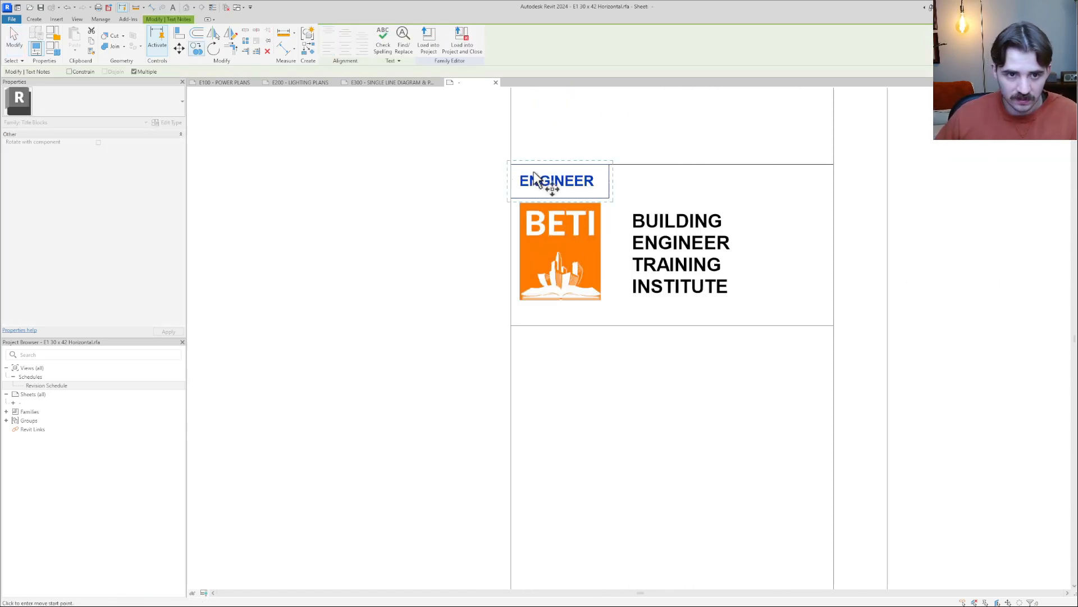
scroll(511, 168, "up", 2)
scroll(506, 284, "down", 3)
middle_click_drag(509, 387, 502, 80)
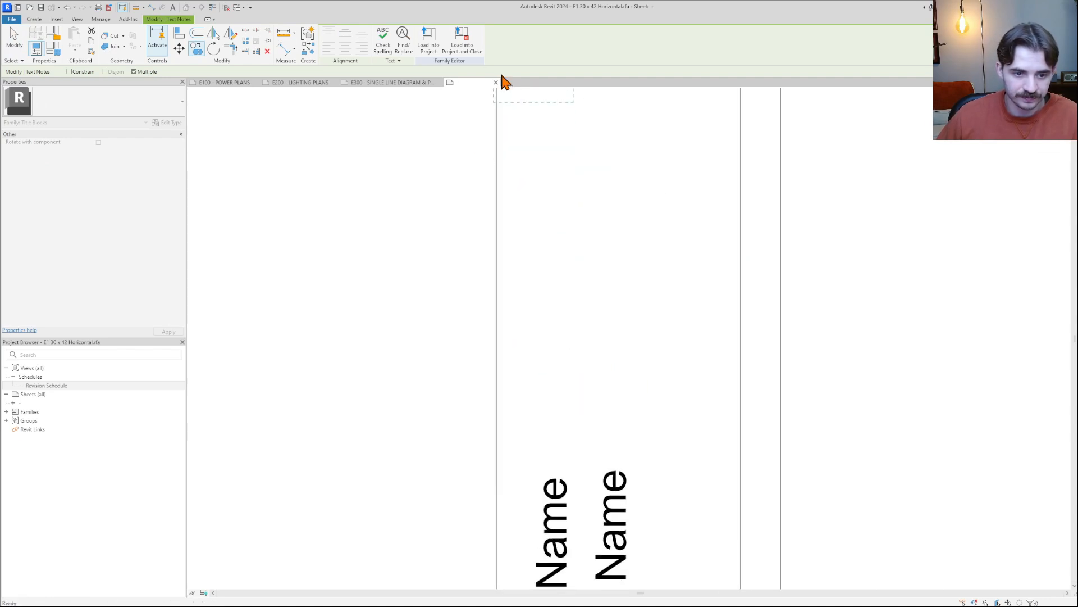
middle_click_drag(517, 412, 519, 62)
scroll(513, 298, "down", 2)
middle_click_drag(512, 354, 508, 153)
scroll(512, 496, "up", 5)
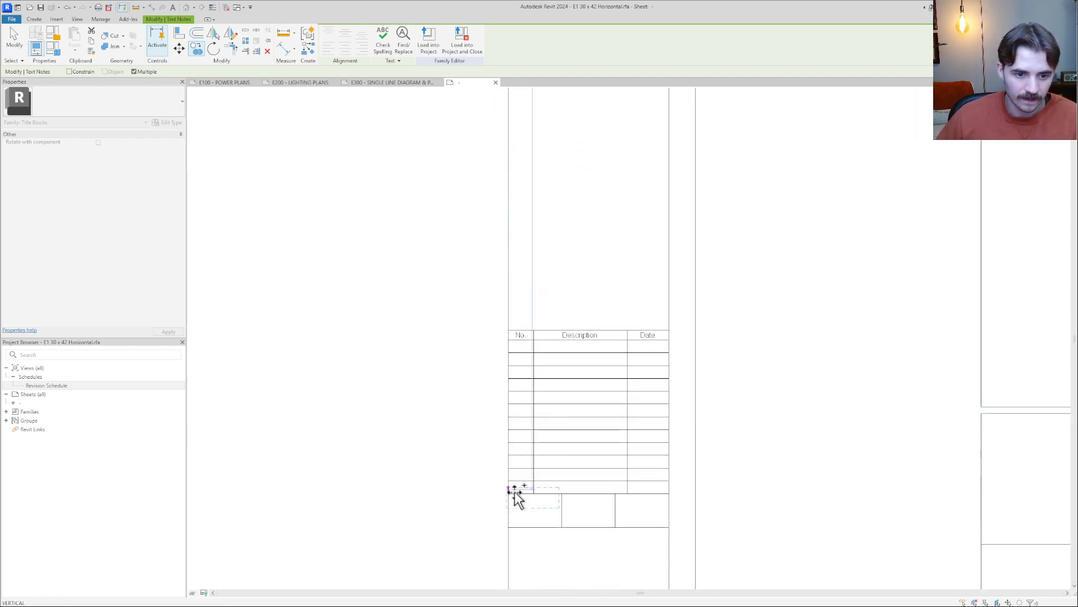
left_click(490, 448)
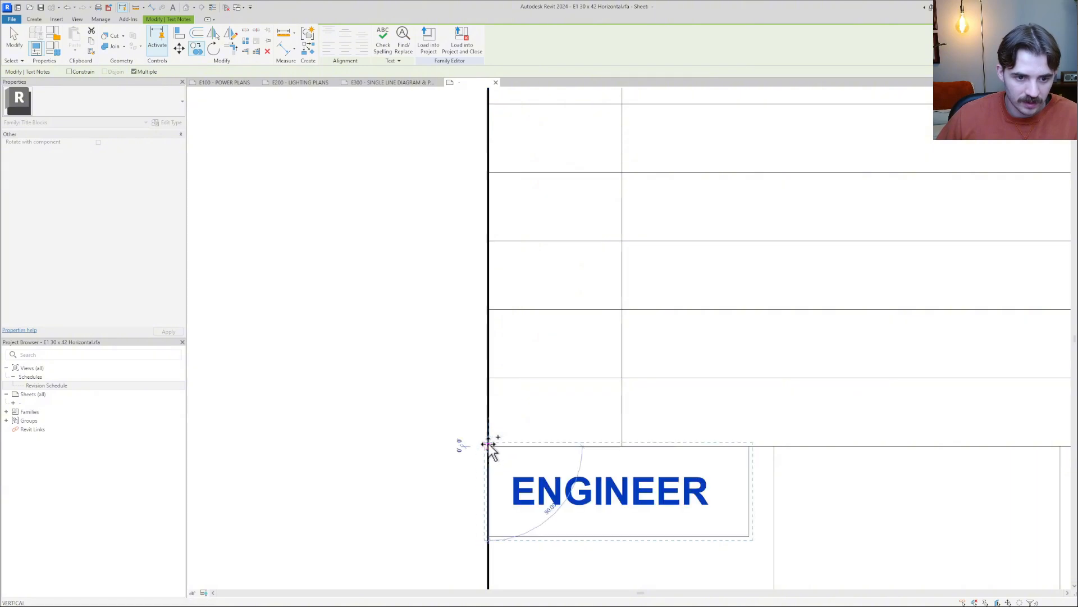
scroll(491, 448, "down", 5)
left_click(533, 466)
Change the copied ENGINEER text to PROJECT NUMBER on two lines and remove its bold formatting
scroll(537, 465, "up", 6)
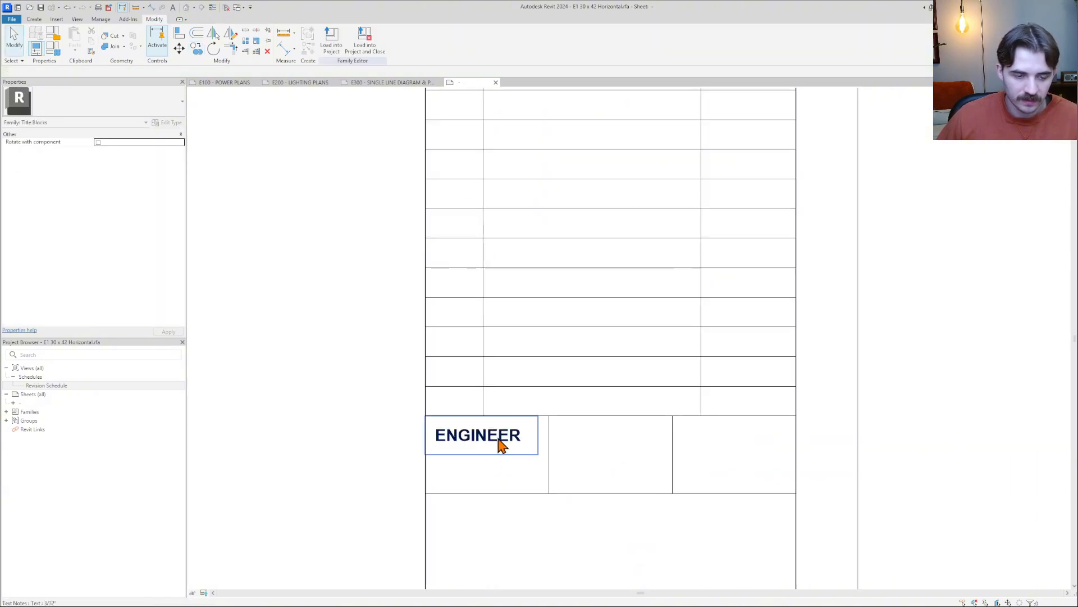
double_click(498, 439)
left_click_drag(526, 442, 438, 444)
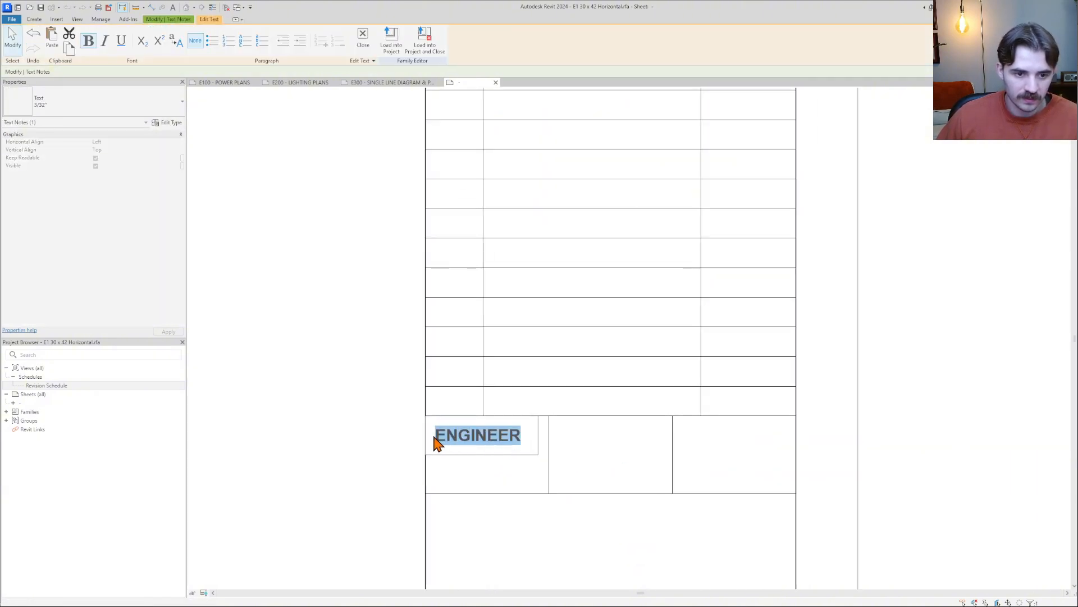
left_click(477, 440)
left_click_drag(525, 436, 434, 436)
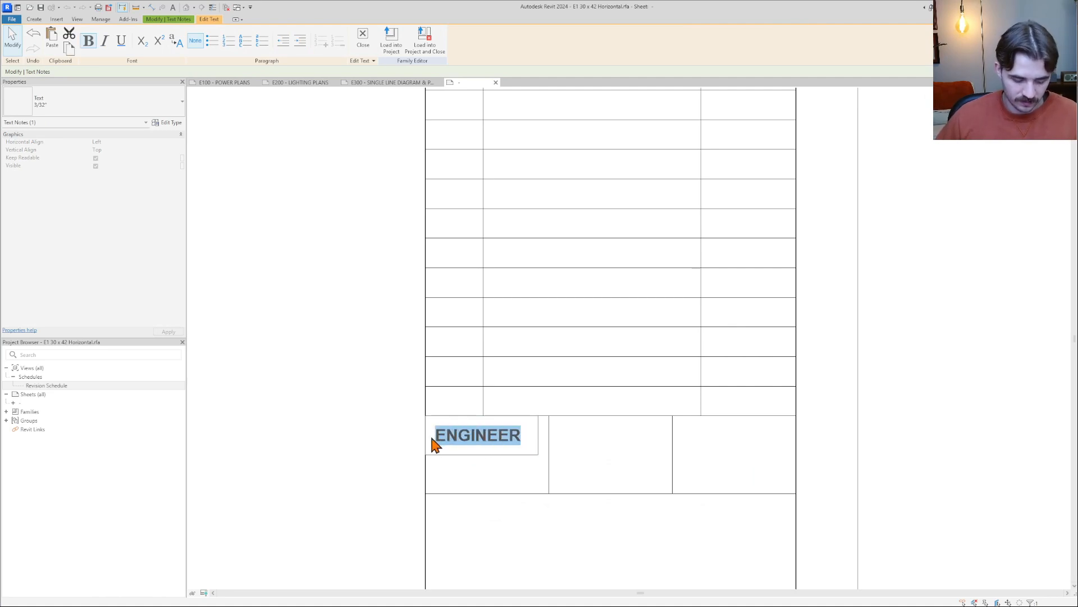
type("PROJECT ")
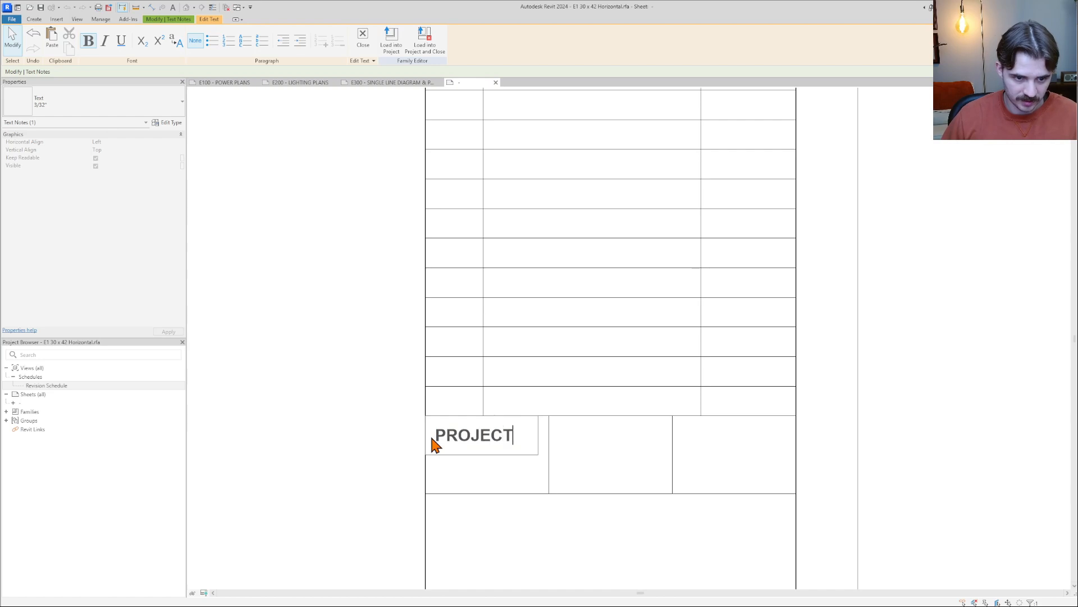
type("NUM")
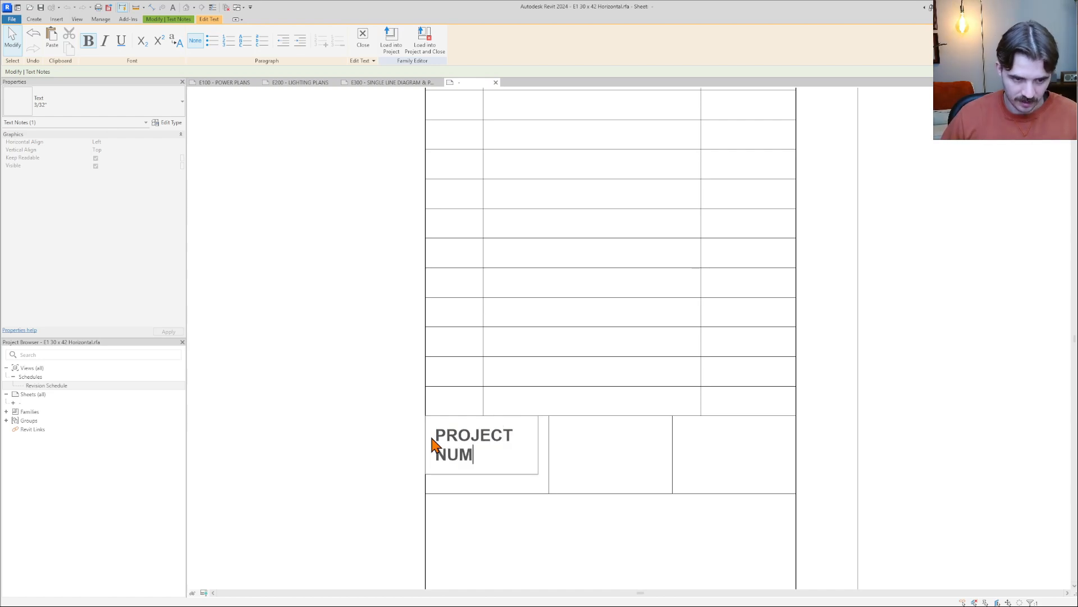
type("BNE")
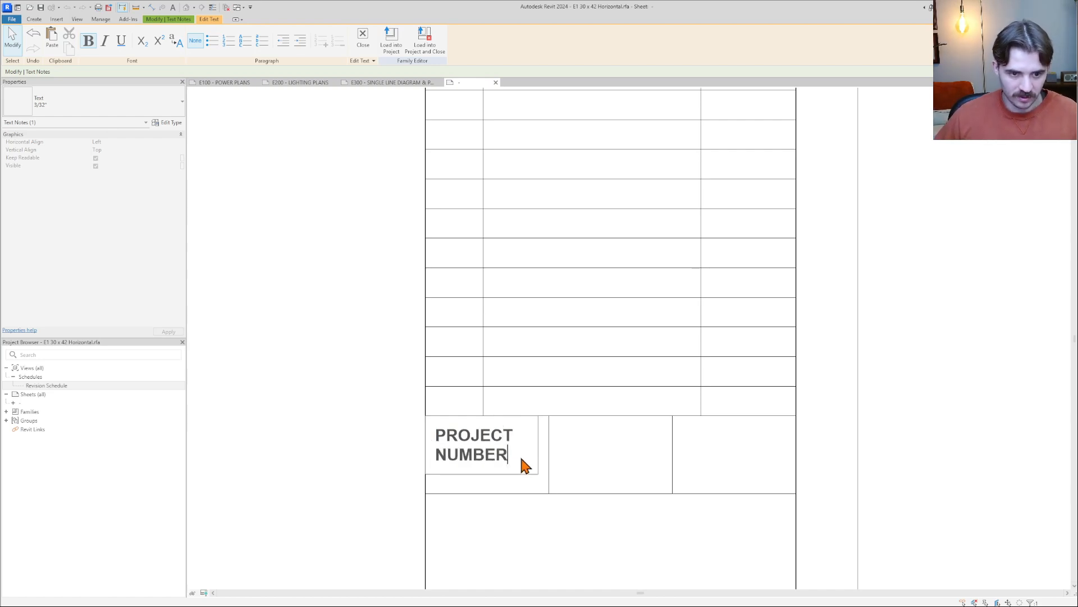
left_click_drag(521, 458, 428, 431)
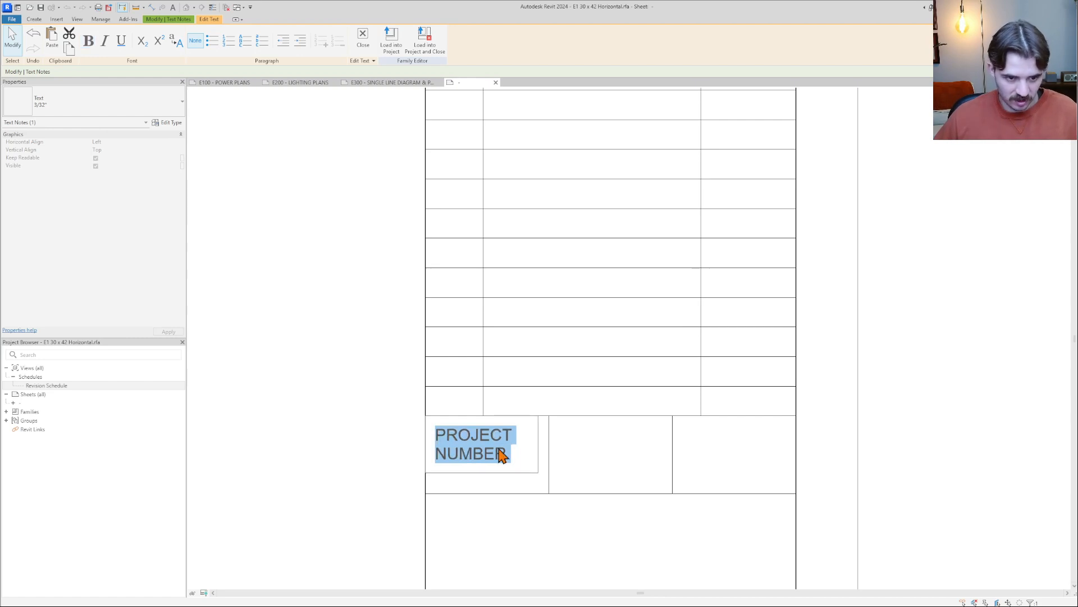
left_click(615, 448)
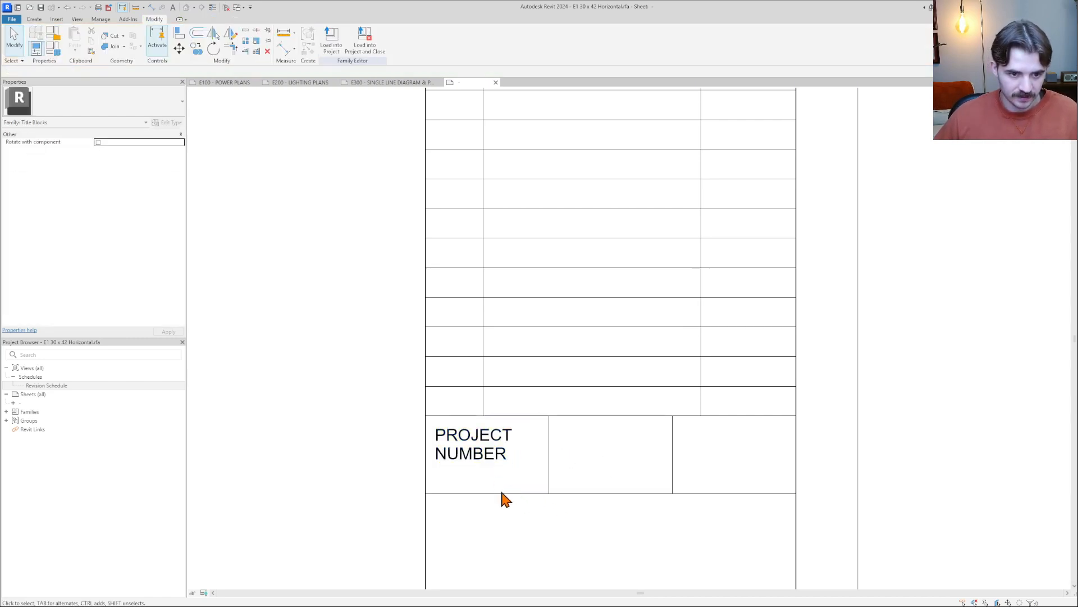
Move the horizontal line under the three boxes up to the lower edge of the PROJECT NUMBER text box
left_click(514, 493)
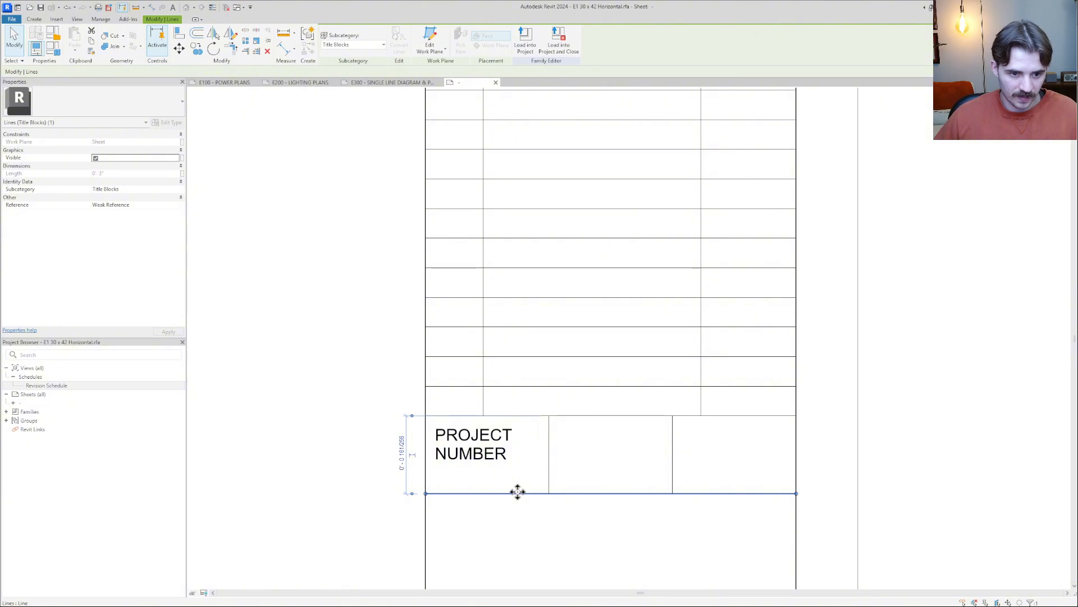
left_click_drag(517, 492, 515, 472)
left_click(524, 479)
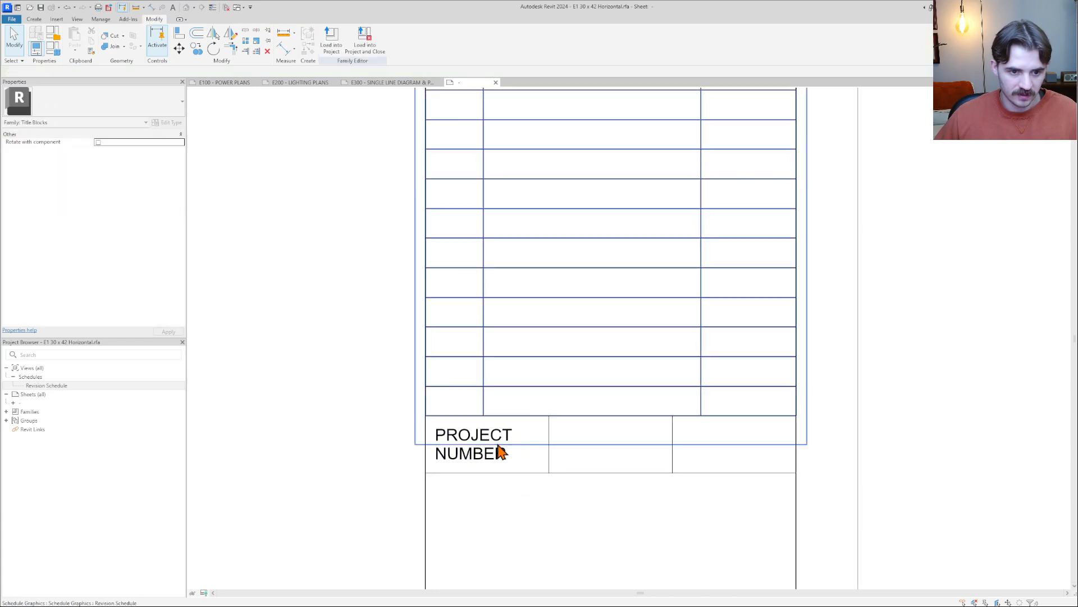
Copy the PROJECT NUMBER text into the middle box, aligned with that box's upper-left corner
left_click(484, 464)
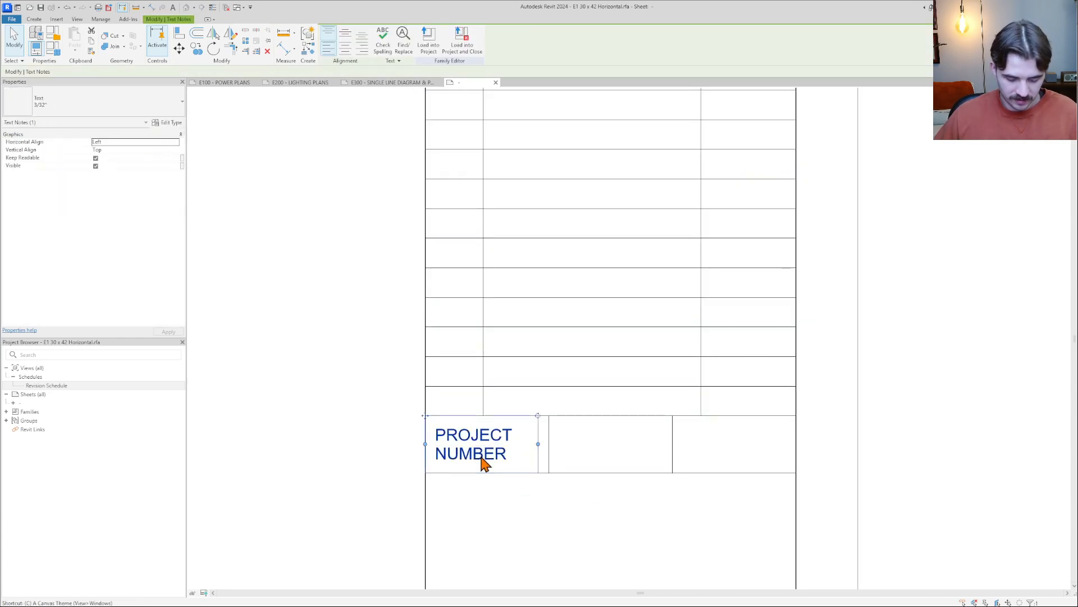
key("c")
key("o")
left_click(425, 415)
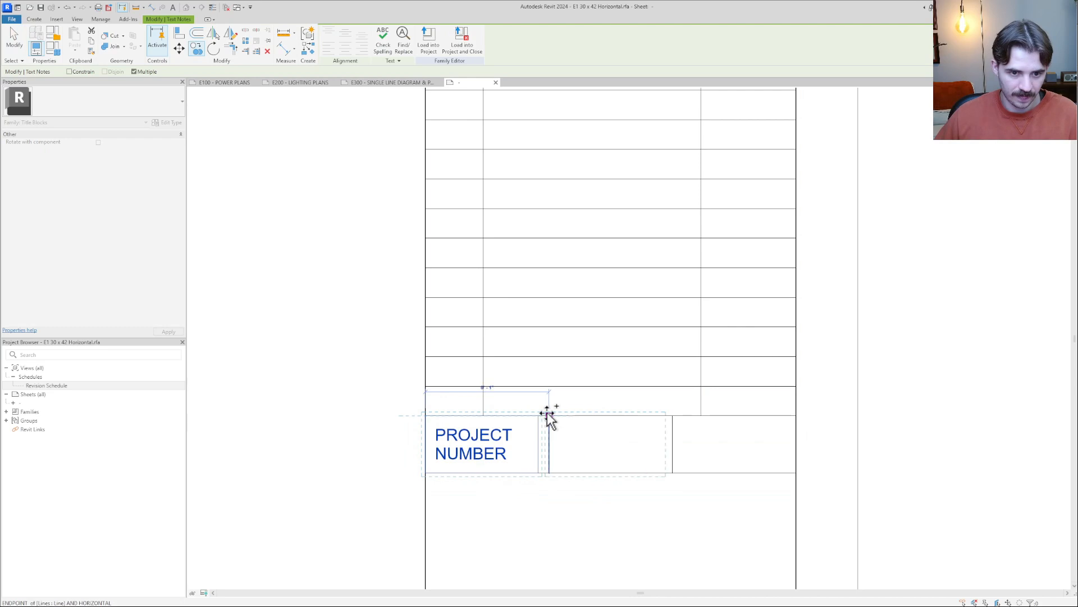
left_click(549, 416)
Change the text in the middle box to DRAWN BY: on two lines
double_click(597, 440)
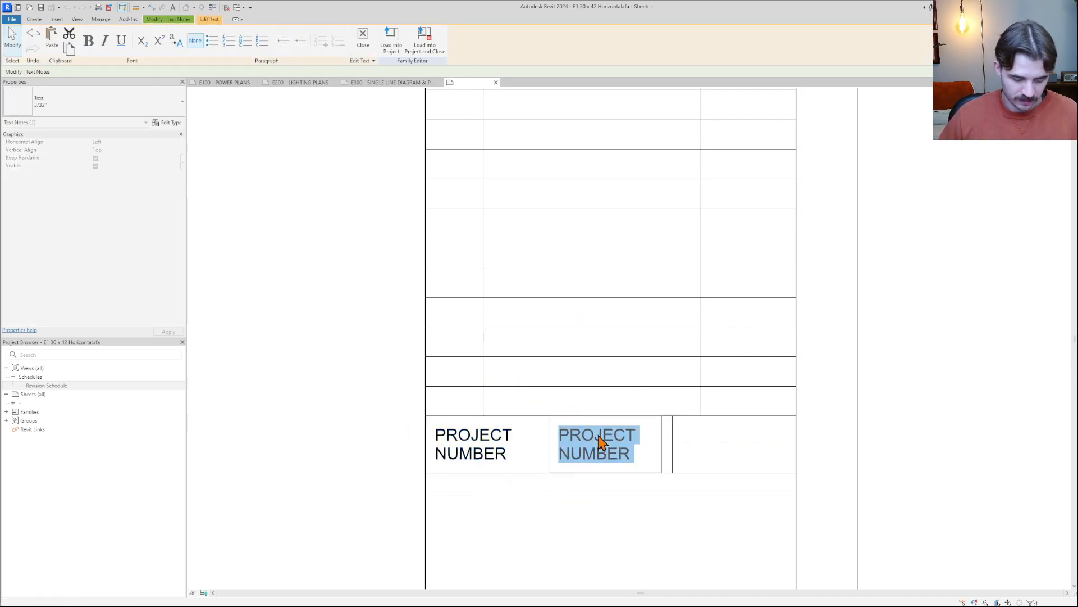
type("d")
key("BackSpace")
type("DRAWN")
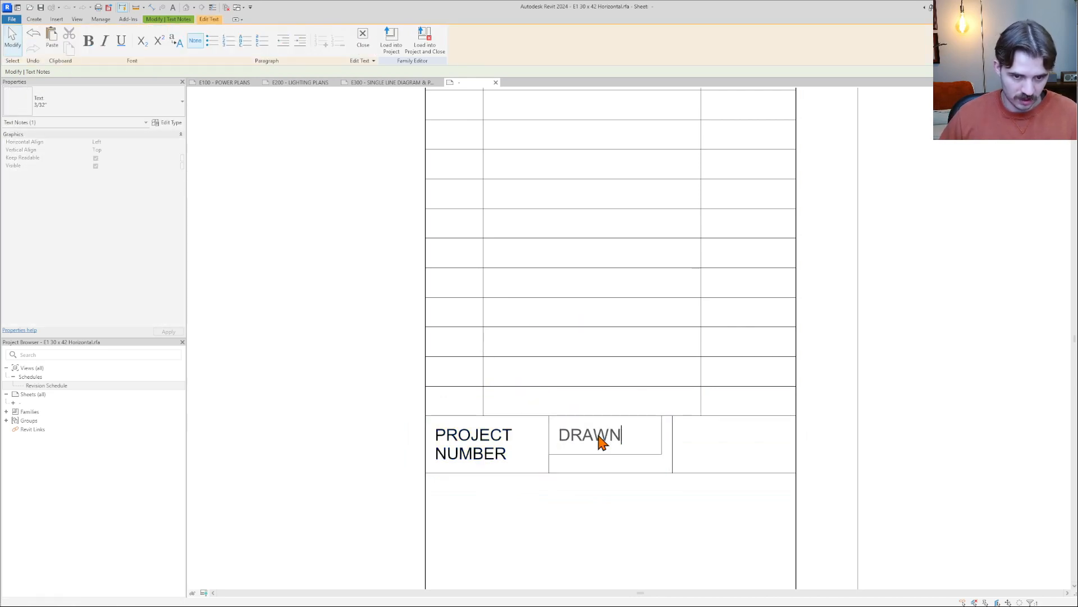
key("Return")
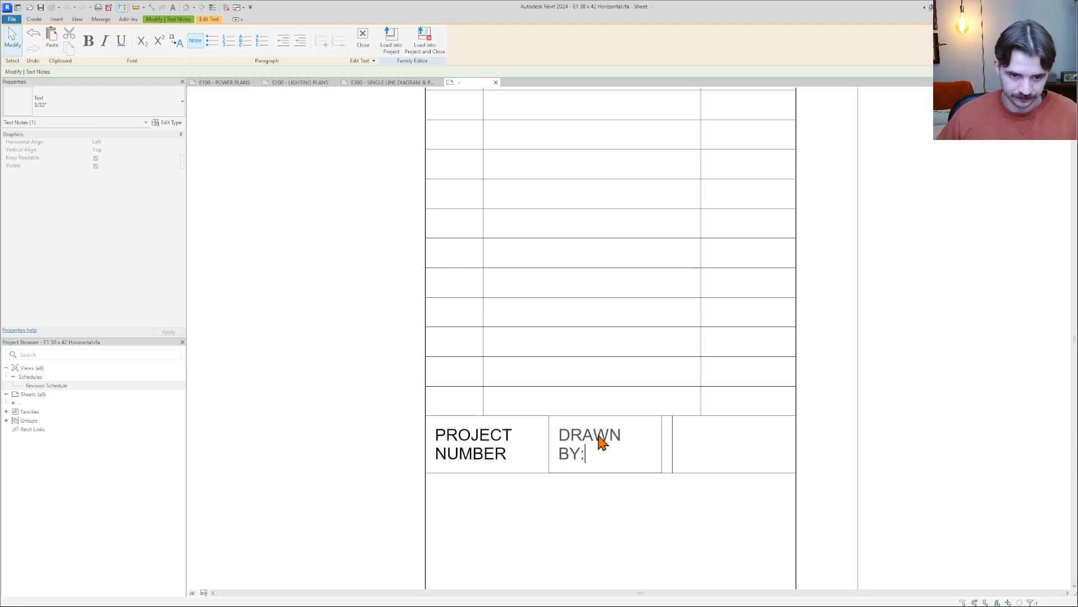
left_click(618, 515)
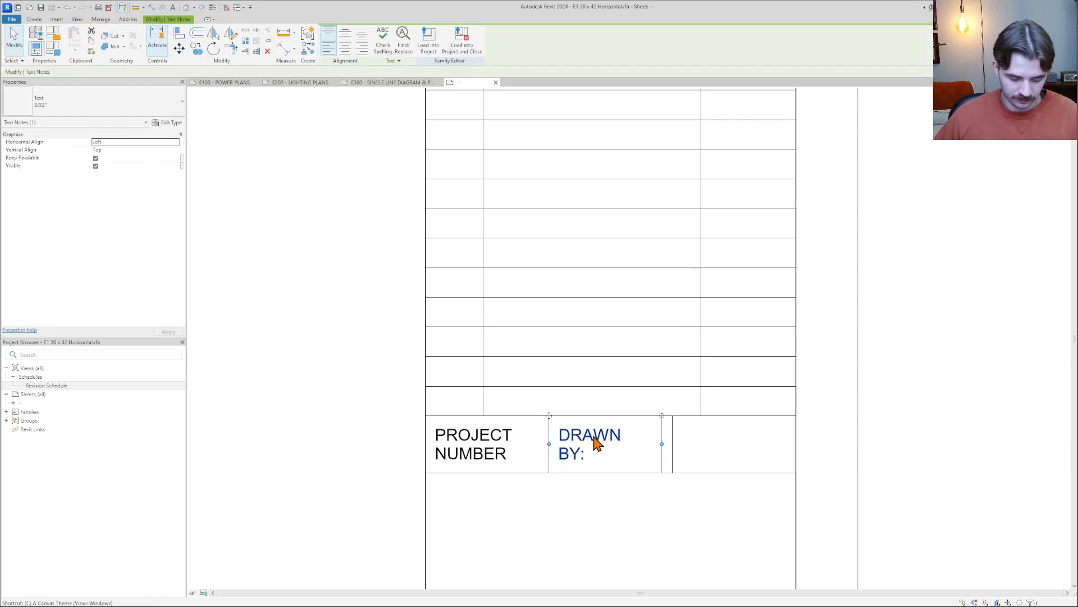
Copy the DRAWN BY: text into the third box, aligned with that box's upper-left corner
key("c")
key("o")
left_click(550, 416)
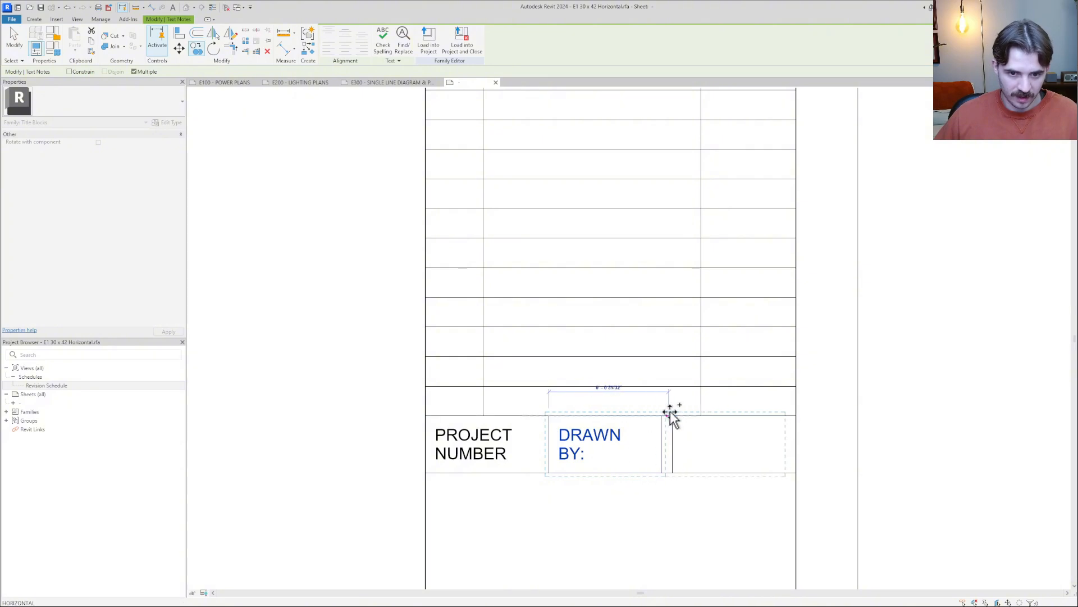
left_click(672, 416)
Change the first line of the third box's text to CHECKED, so the label reads CHECKED BY:
double_click(727, 447)
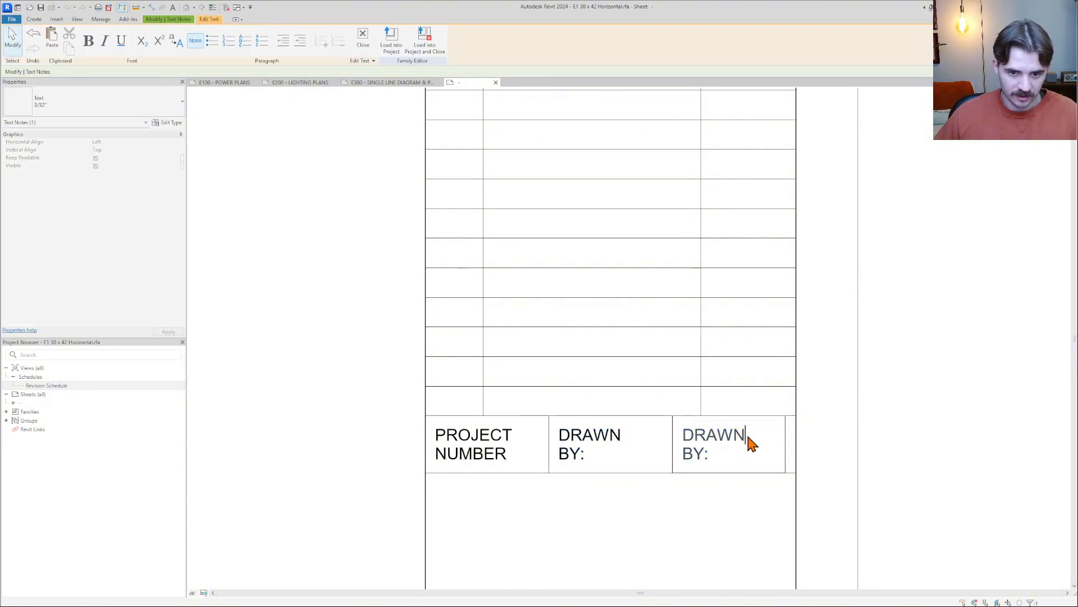
left_click_drag(748, 436, 683, 429)
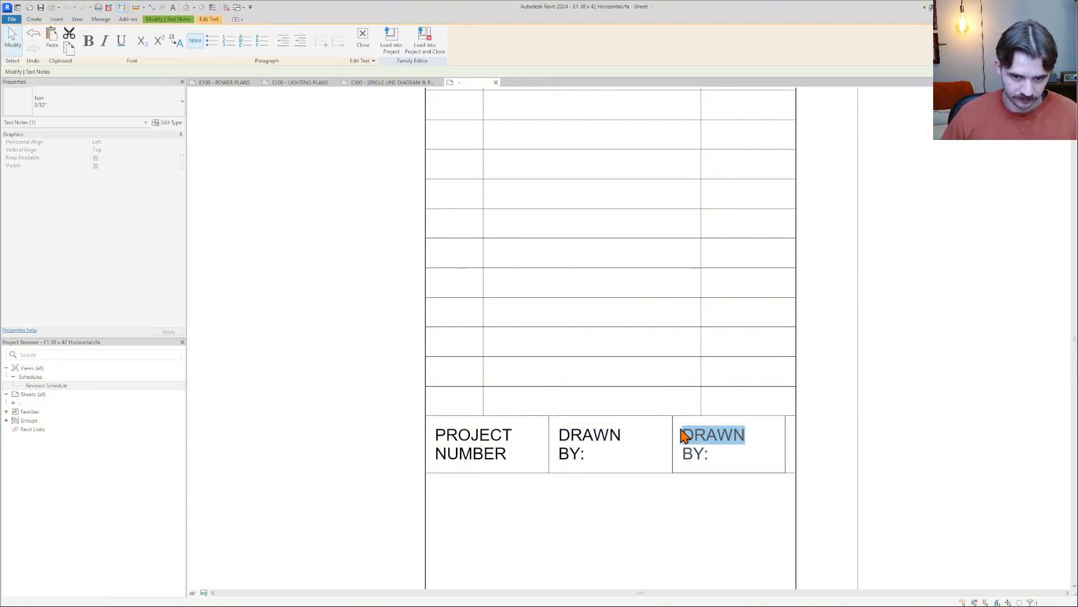
left_click(717, 436)
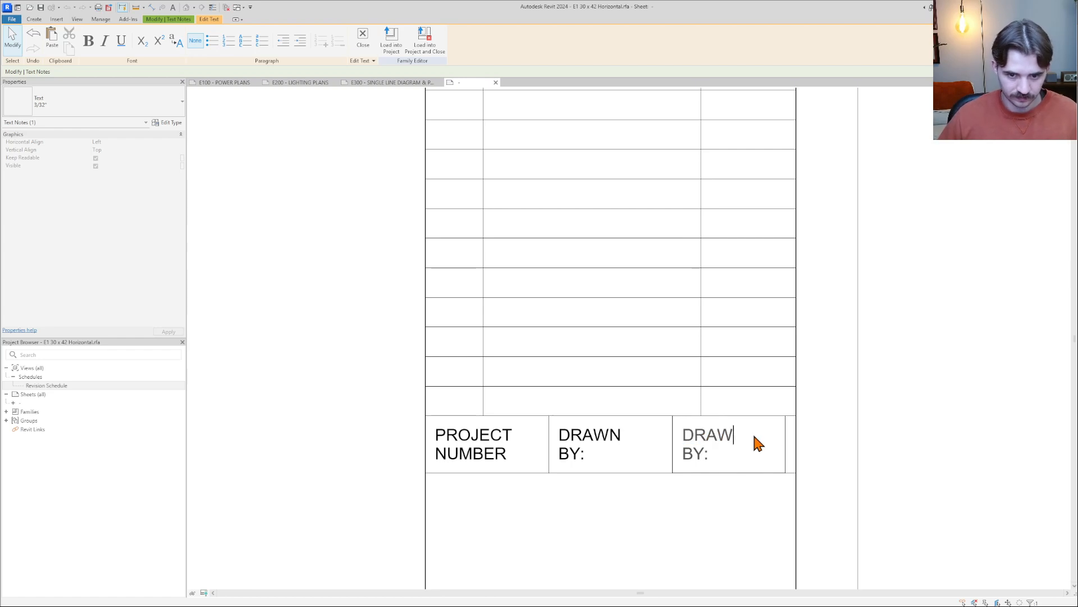
key("BackSpace")
key("BackSpace")
key("BackSpace")
key("BackSpace")
type("CHECKED")
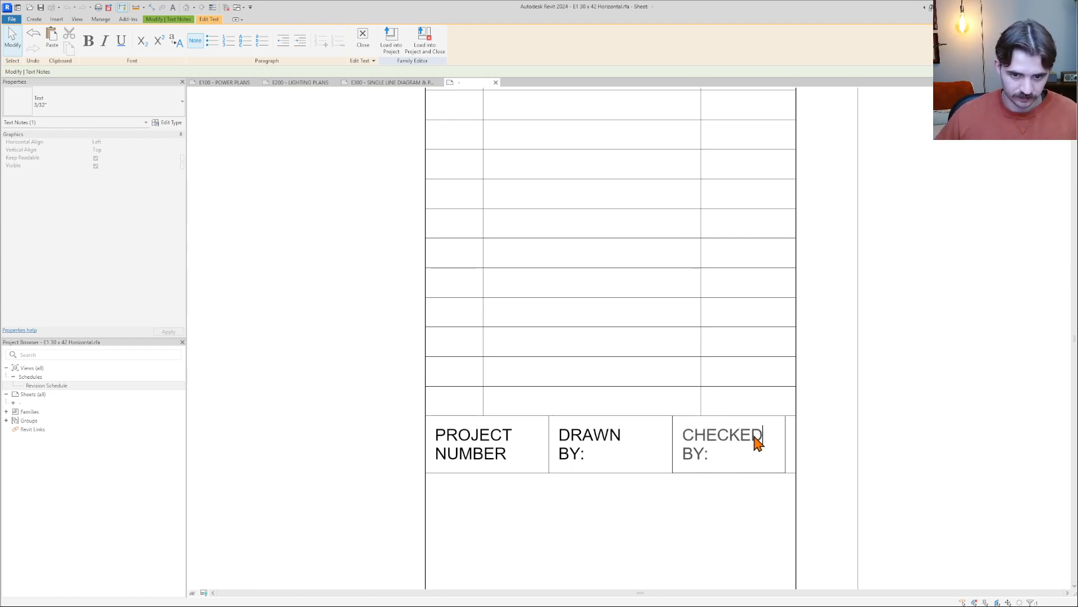
left_click(736, 514)
scroll(723, 380, "down", 2)
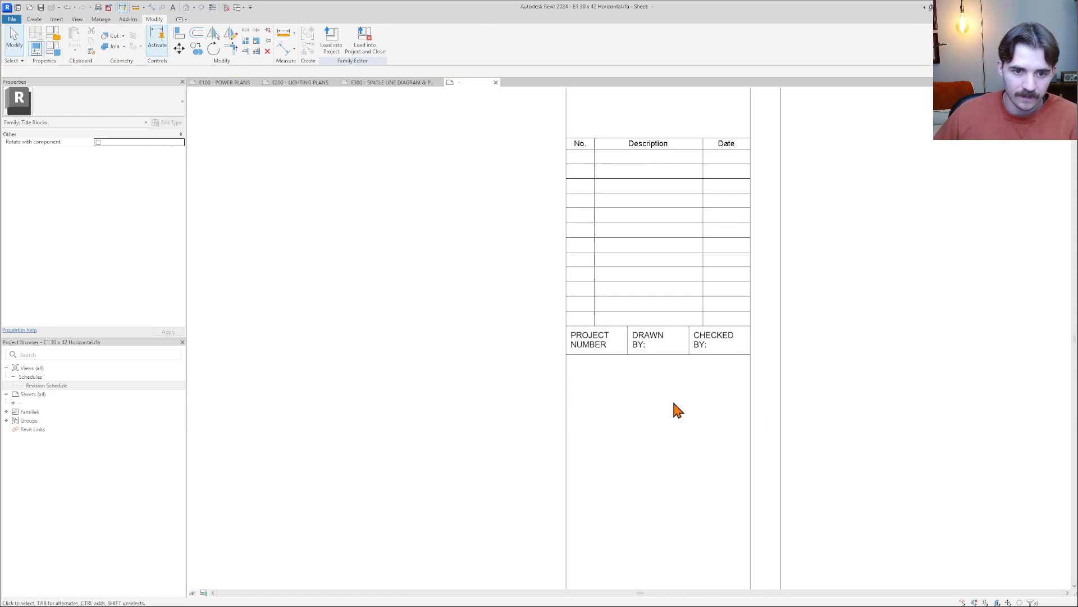
Extend the divider between PROJECT NUMBER and DRAWN BY: downward past the horizontal line to form space for a second row
scroll(682, 409, "down", 3)
scroll(861, 496, "up", 3)
scroll(730, 366, "up", 2)
scroll(751, 296, "up", 2)
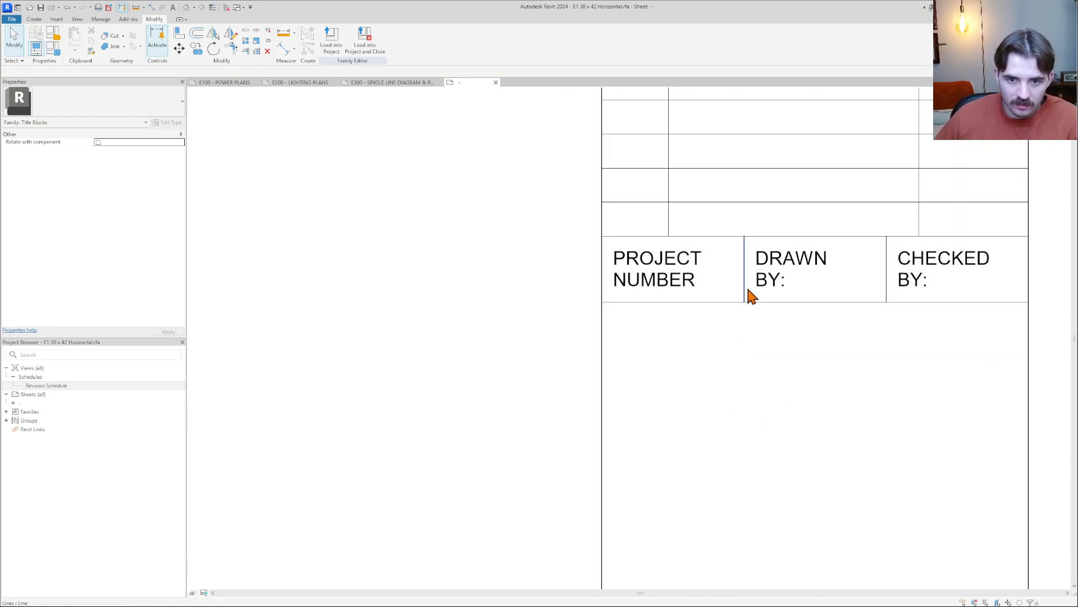
left_click(745, 289)
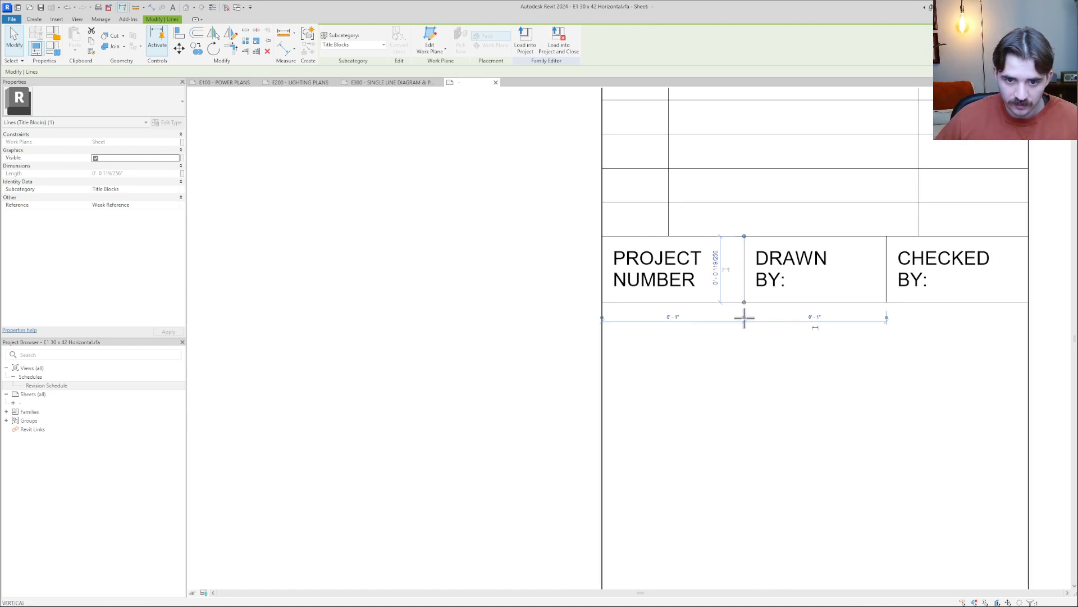
left_click_drag(745, 303, 746, 354)
key("Escape")
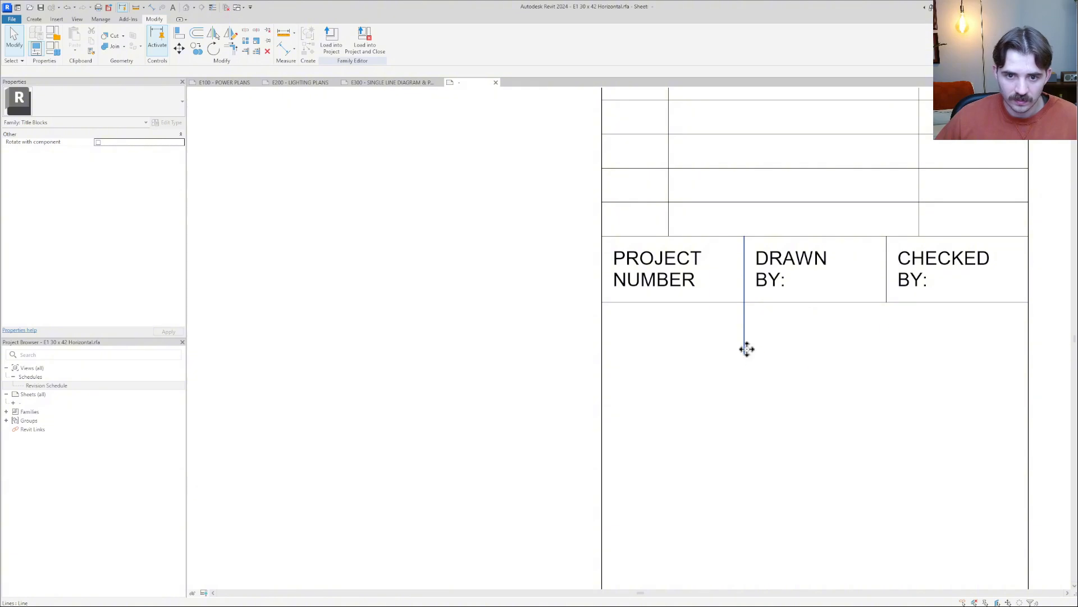
left_click(747, 349)
key("Escape")
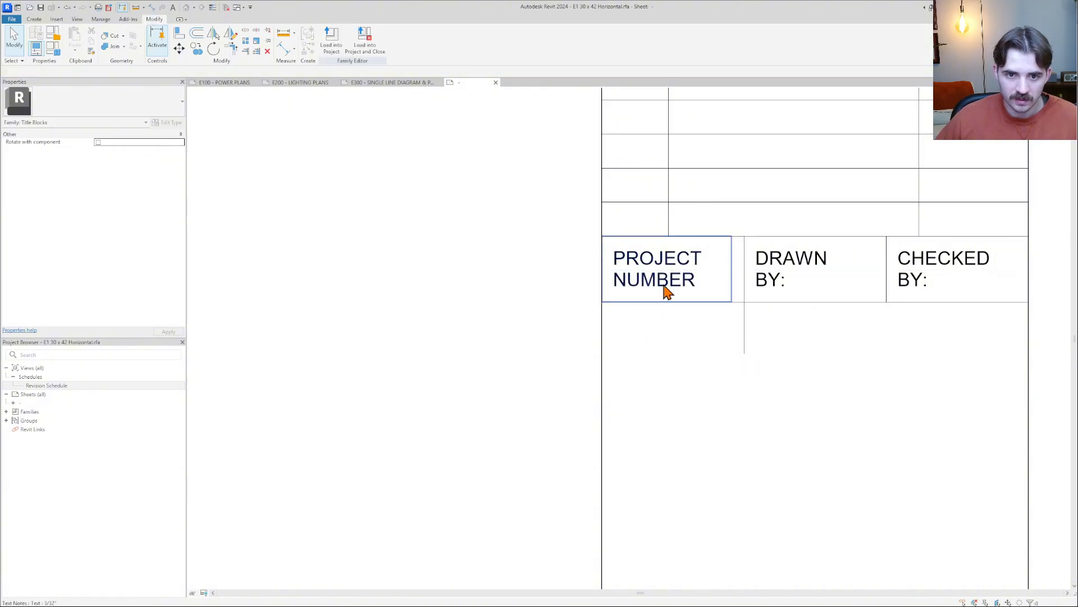
Extend the divider between DRAWN BY: and CHECKED BY: downward to about the same level as the other divider
left_click(886, 299)
left_click_drag(886, 304, 883, 414)
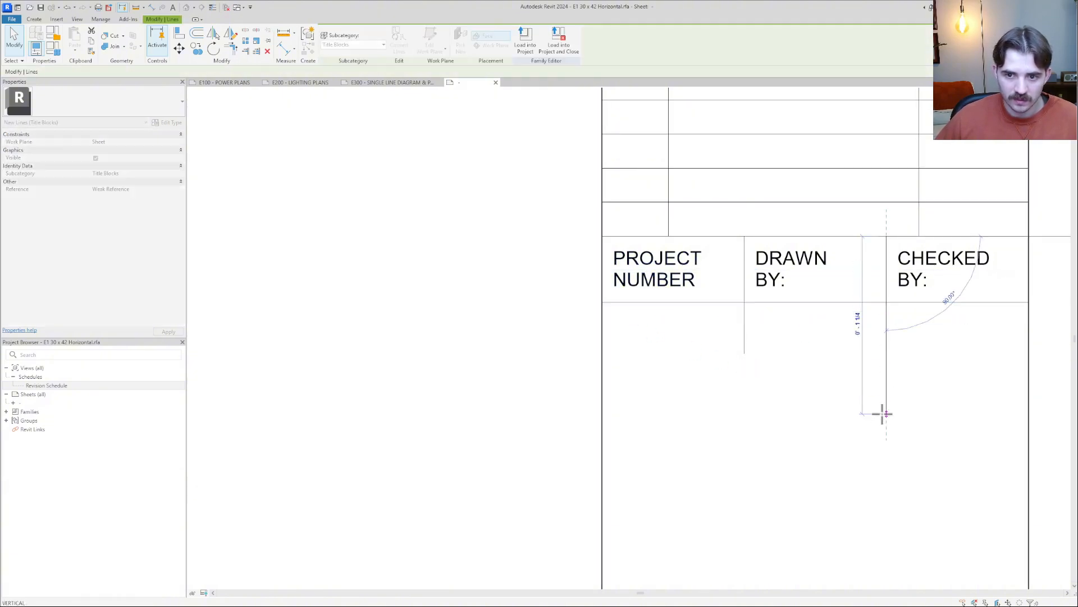
left_click_drag(883, 414, 885, 354)
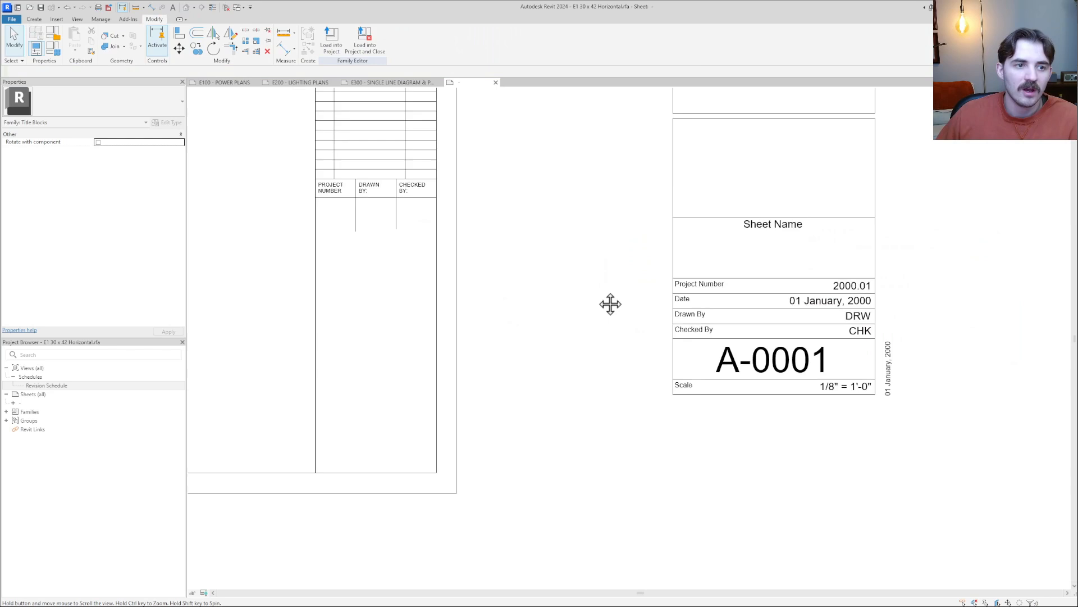
scroll(609, 304, "down", 1)
middle_click_drag(609, 304, 879, 408)
scroll(631, 309, "down", 1)
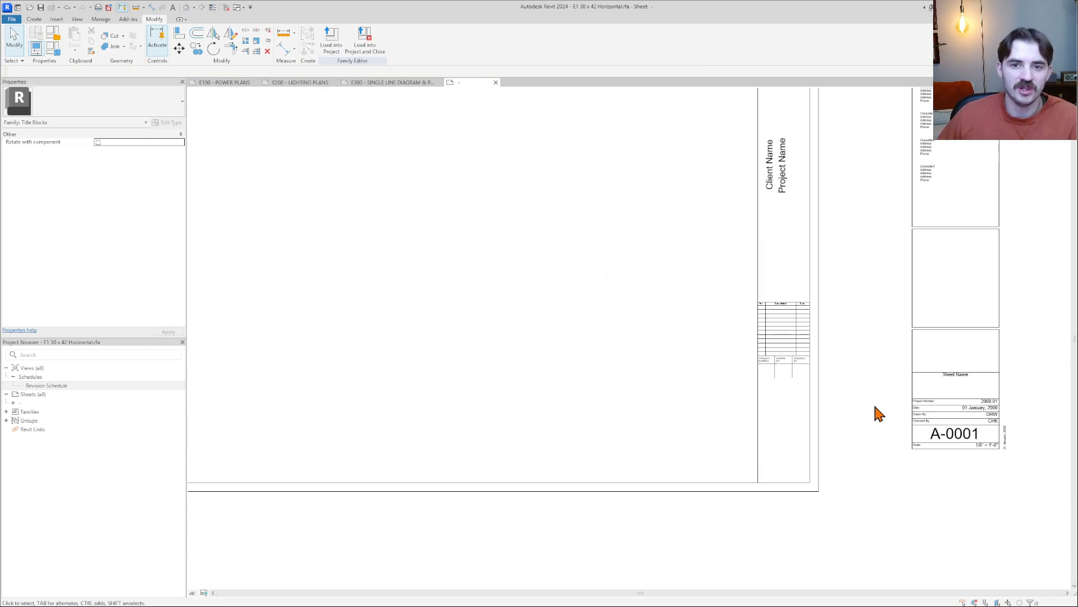
Examine the Project Number, Date, Drawn By and Checked By labels in the original title block beside the sheet
scroll(874, 406, "down", 1)
scroll(974, 510, "up", 4)
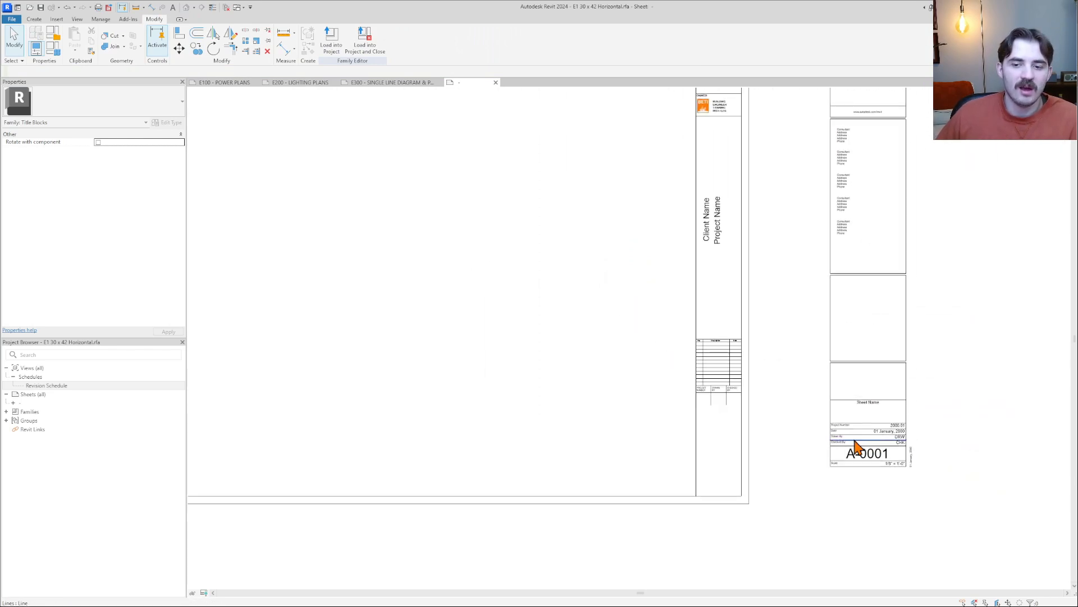
scroll(949, 429, "down", 5)
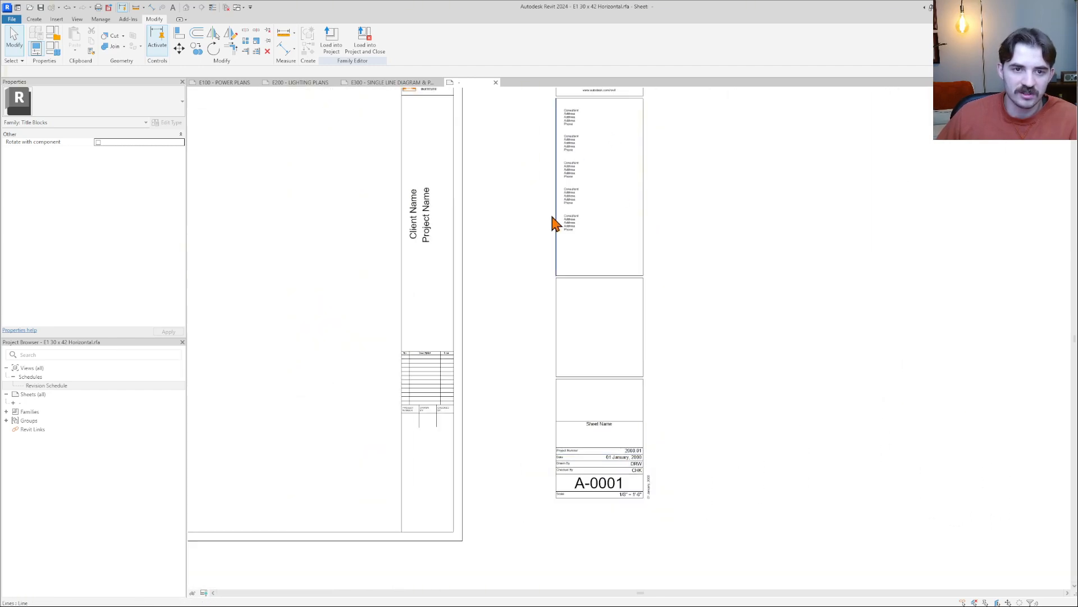
scroll(618, 464, "up", 4)
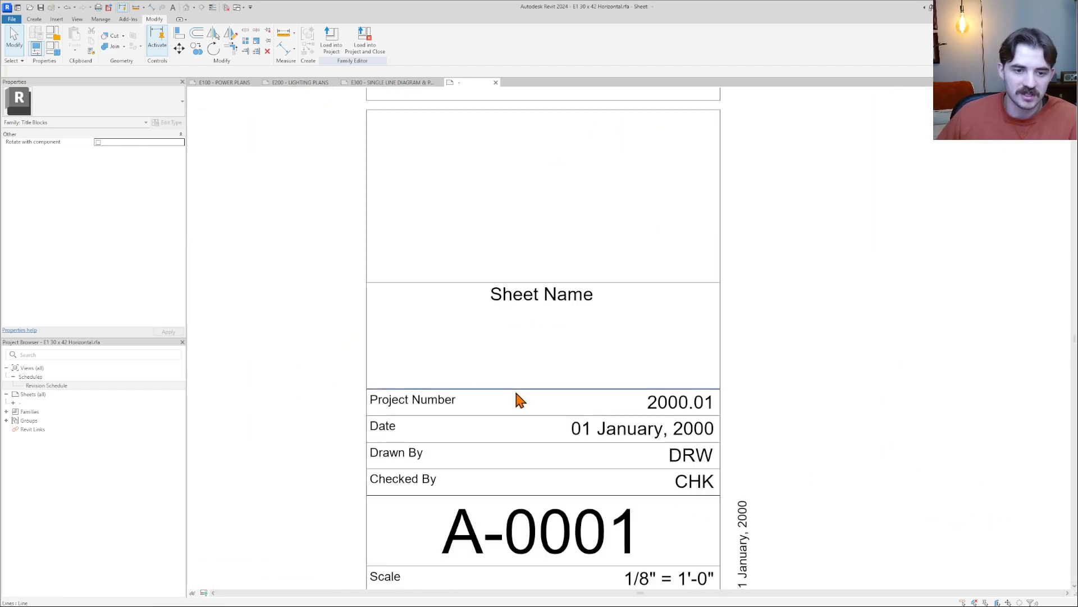
left_click(602, 428)
middle_click_drag(603, 428, 727, 389)
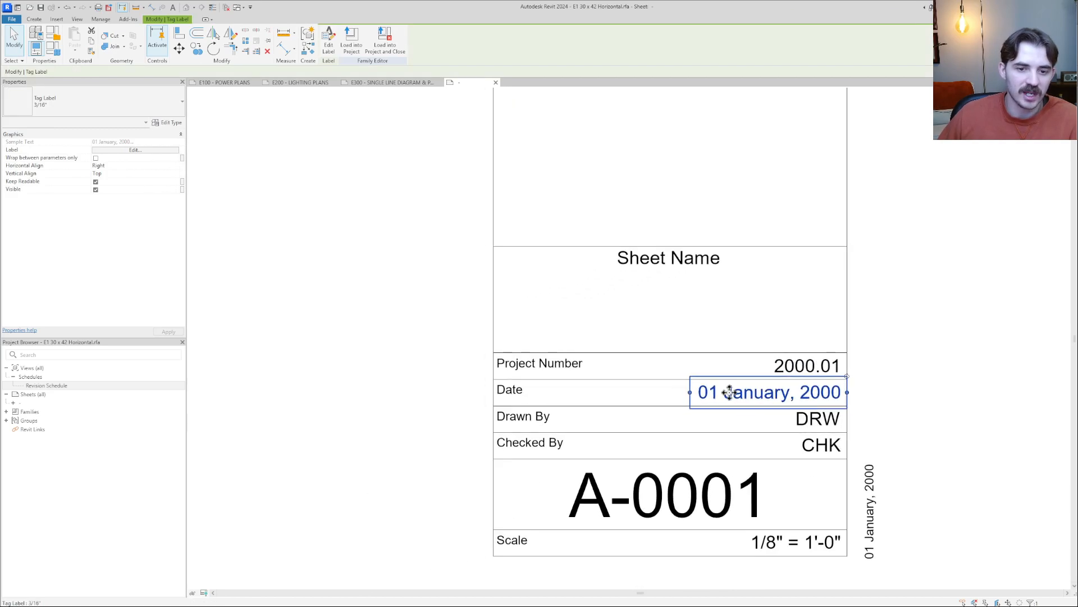
scroll(729, 392, "down", 2)
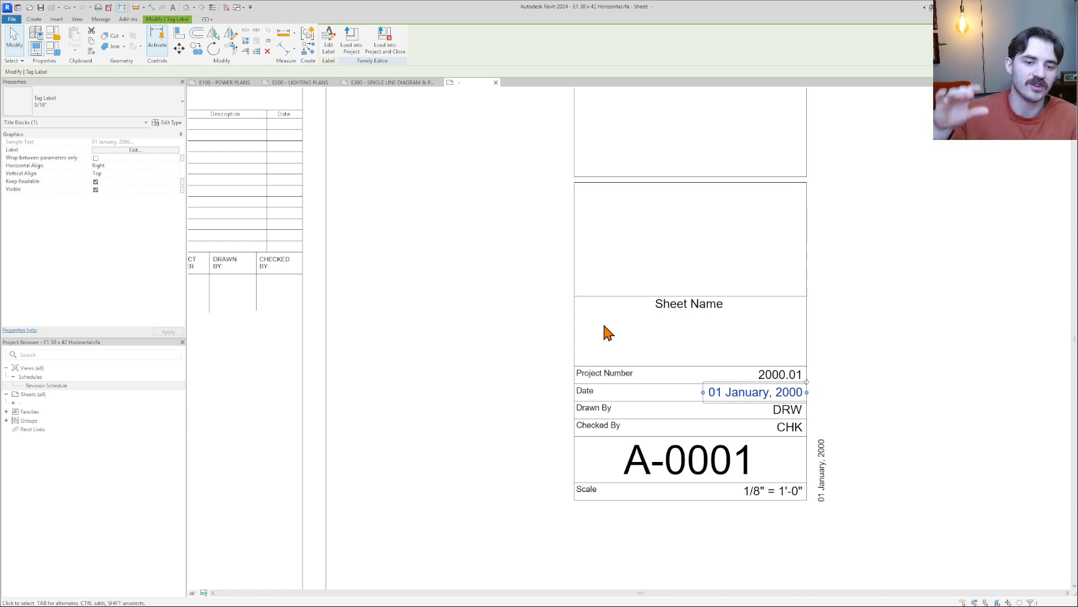
scroll(608, 333, "down", 3)
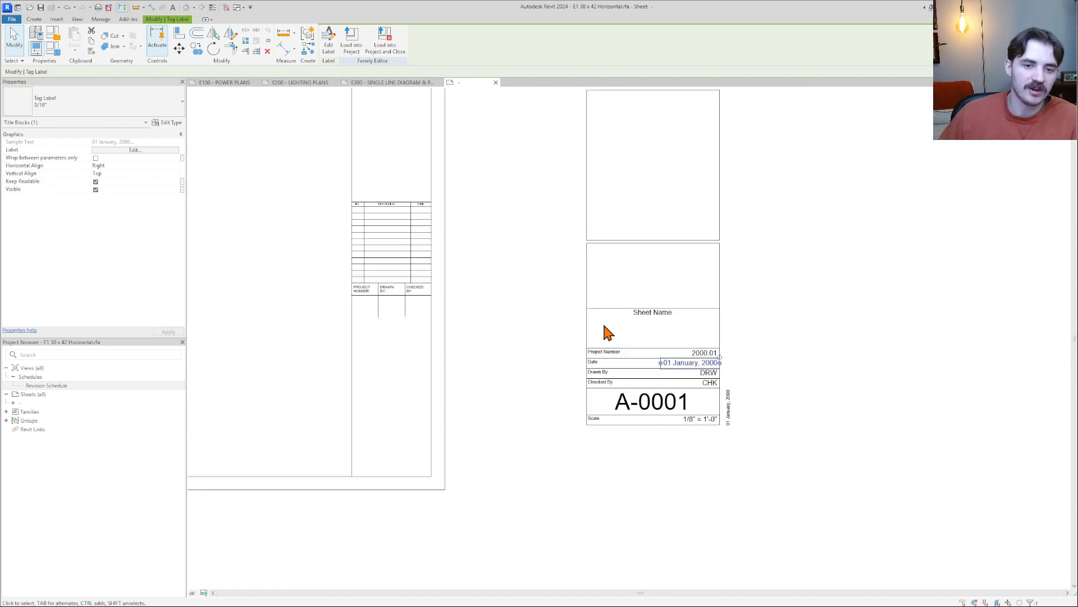
scroll(703, 377, "up", 3)
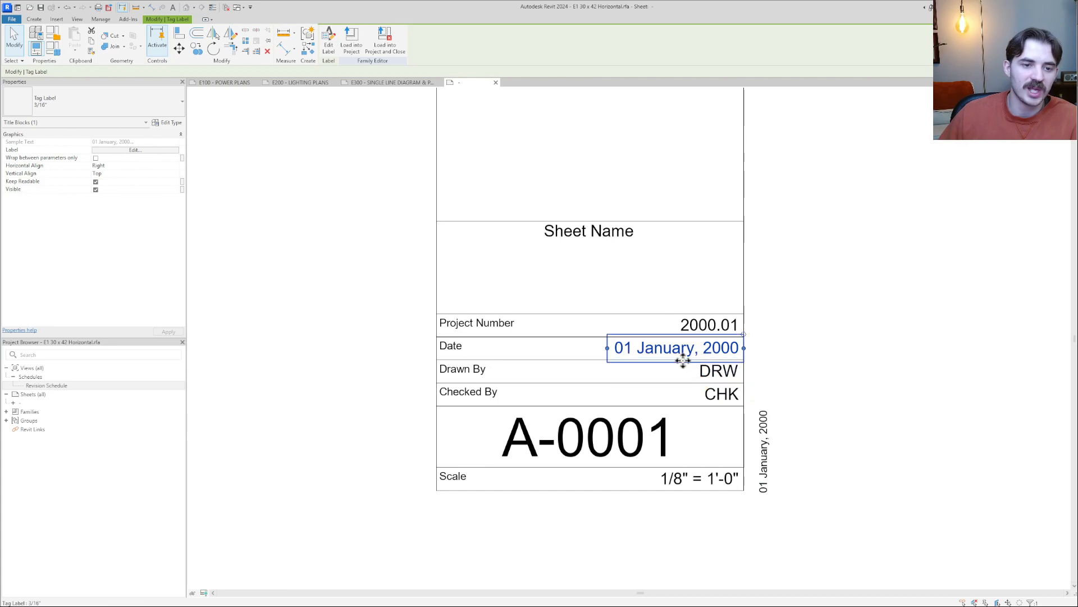
key("Escape")
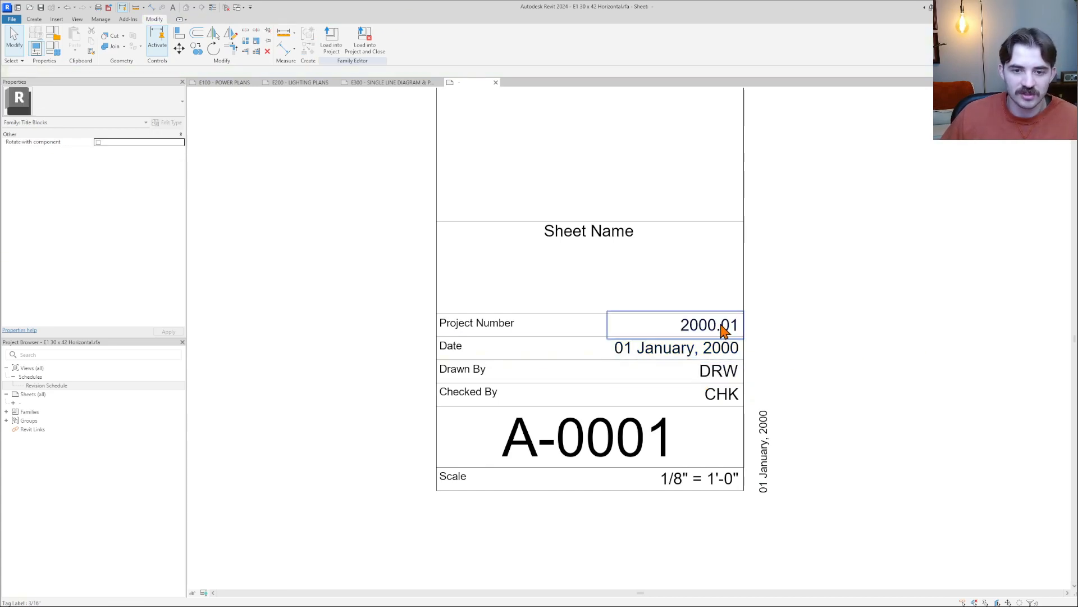
Check which parameter feeds the project number label in the original title block
left_click(721, 330)
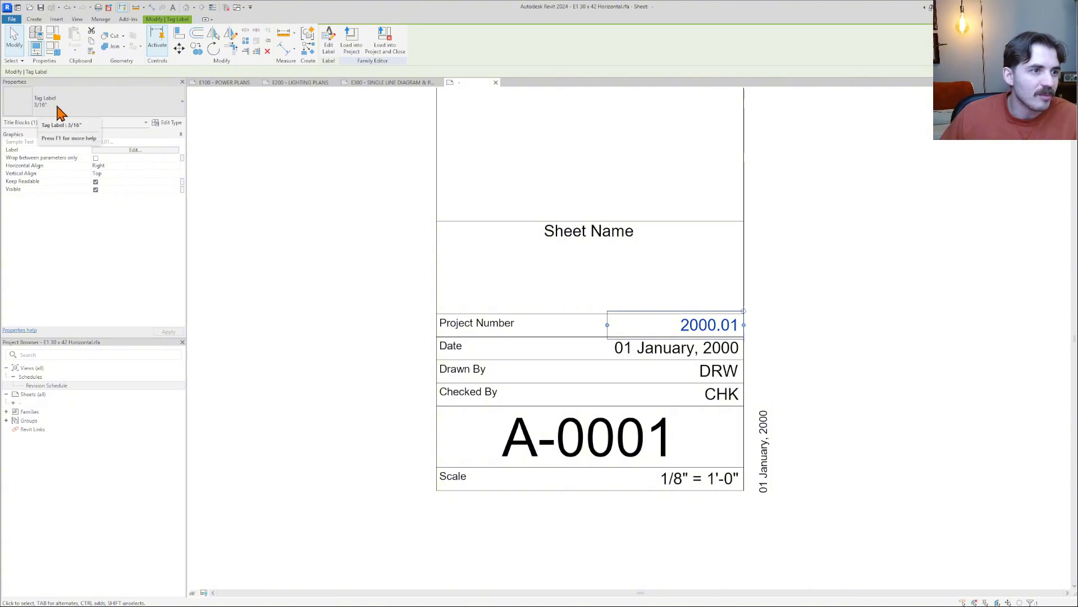
left_click(109, 151)
left_click_drag(935, 141, 490, 109)
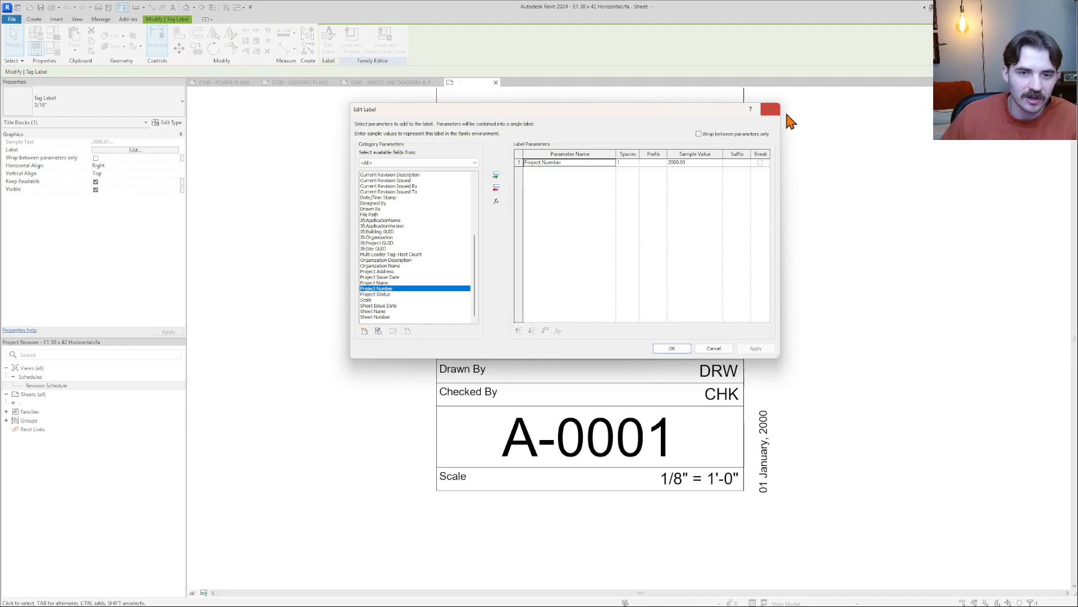
left_click(770, 109)
Move the project number label from the original title block into the cell below the PROJECT NUMBER heading
scroll(716, 320, "down", 4)
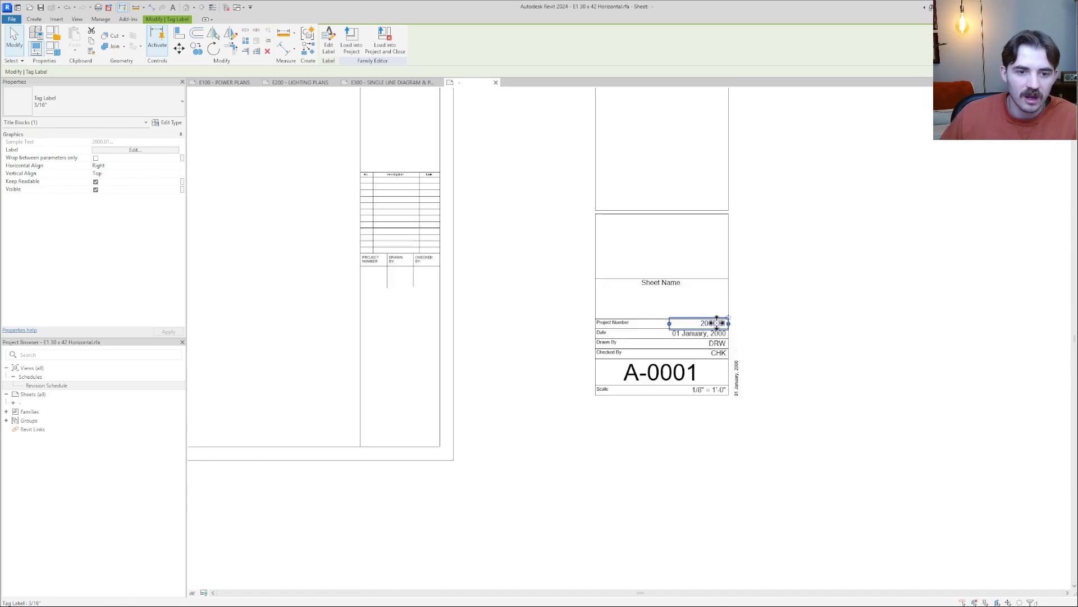
scroll(722, 320, "up", 4)
left_click_drag(721, 324, 386, 224)
scroll(423, 313, "down", 2)
scroll(421, 288, "up", 5)
scroll(356, 226, "up", 3)
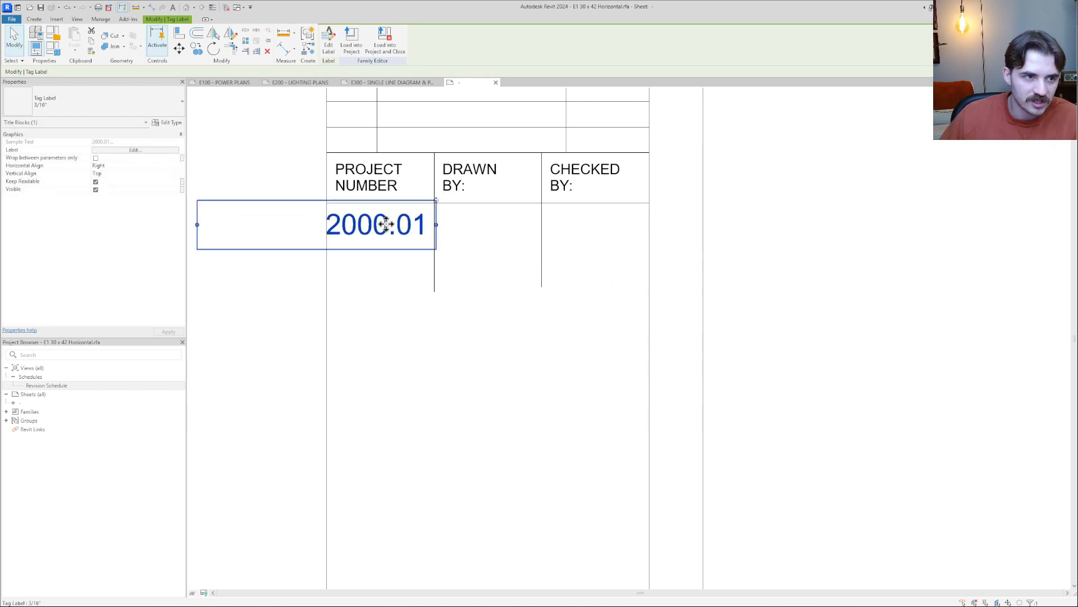
Duplicate the project number label's 3/16" type under the name 3/32"
left_click(167, 111)
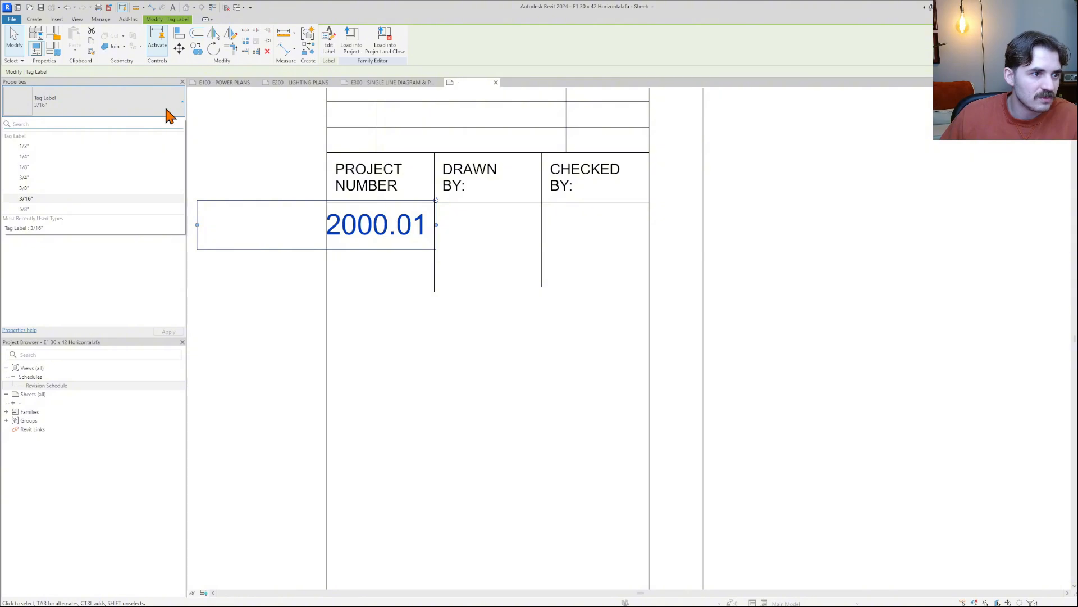
left_click(117, 198)
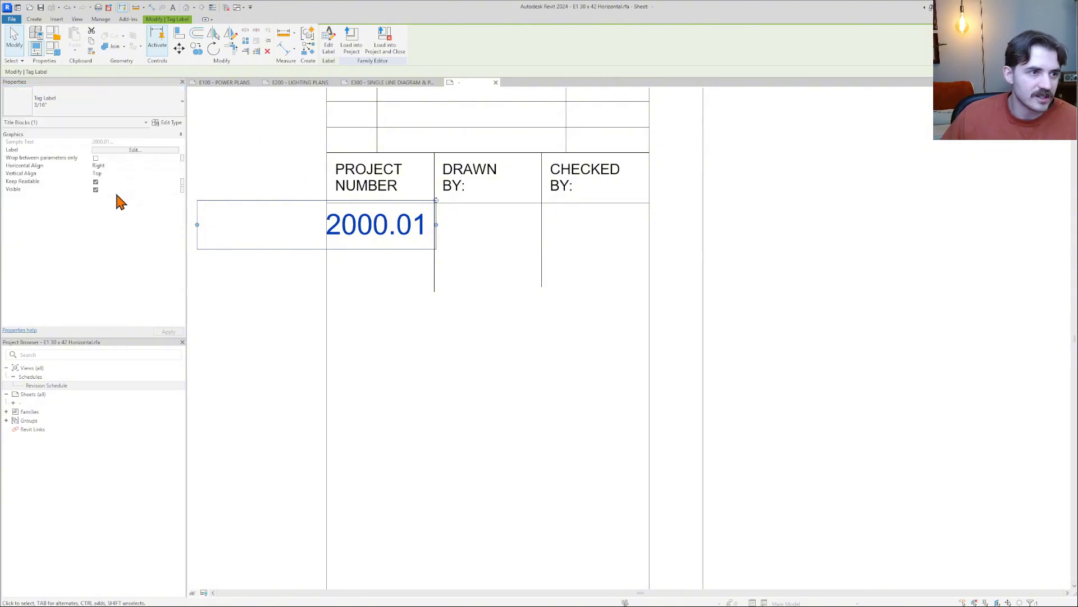
left_click(172, 124)
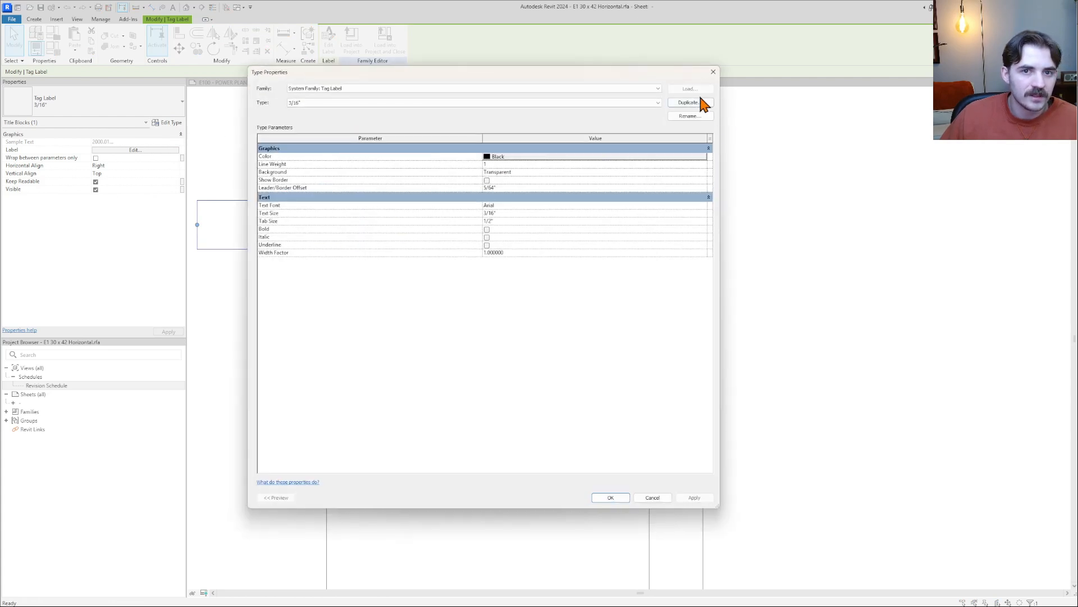
left_click(699, 102)
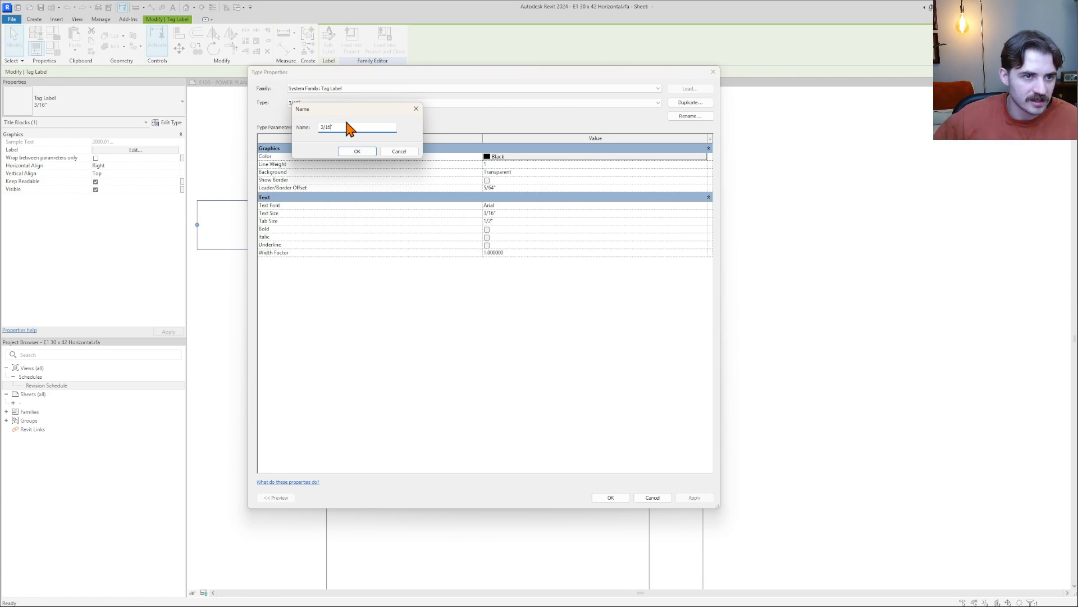
type("3/32")
left_click(353, 152)
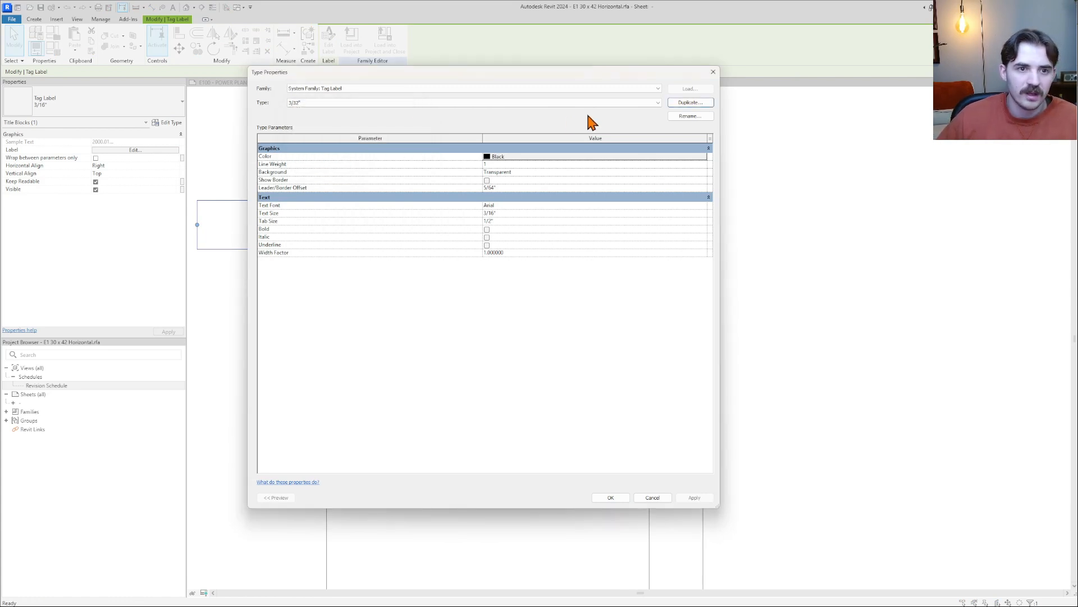
Set the text size of the 3/32" label type to 3/32" and apply it
left_click(534, 213)
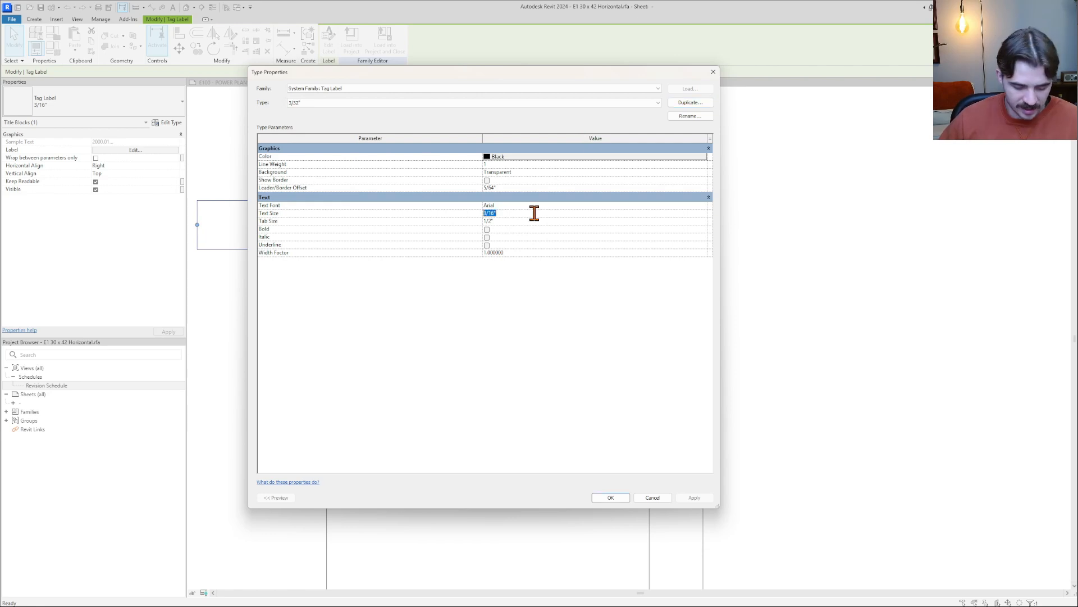
key("Return")
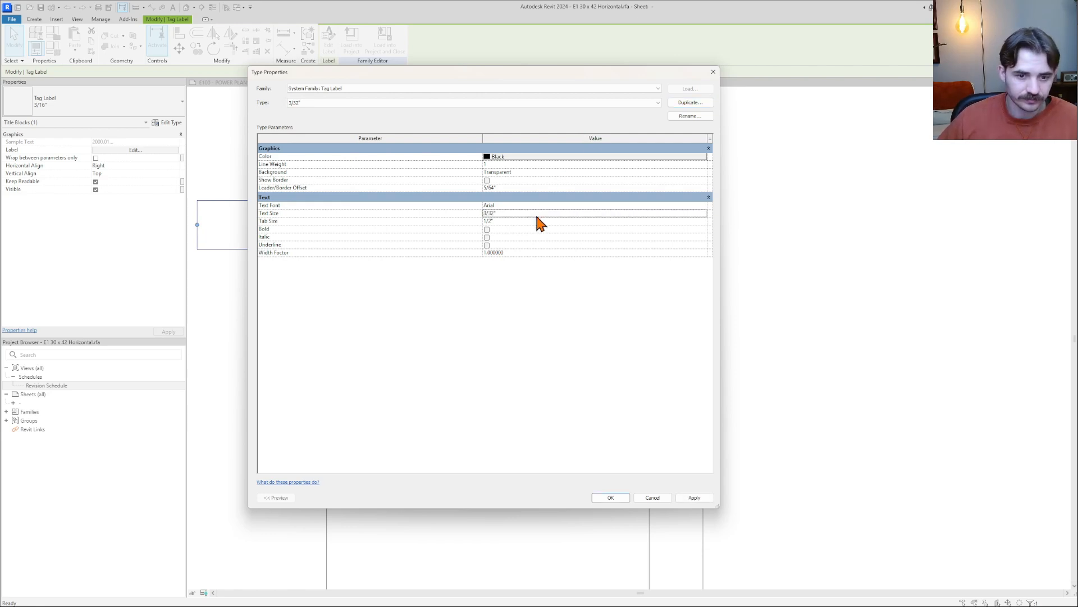
left_click(697, 497)
left_click(618, 498)
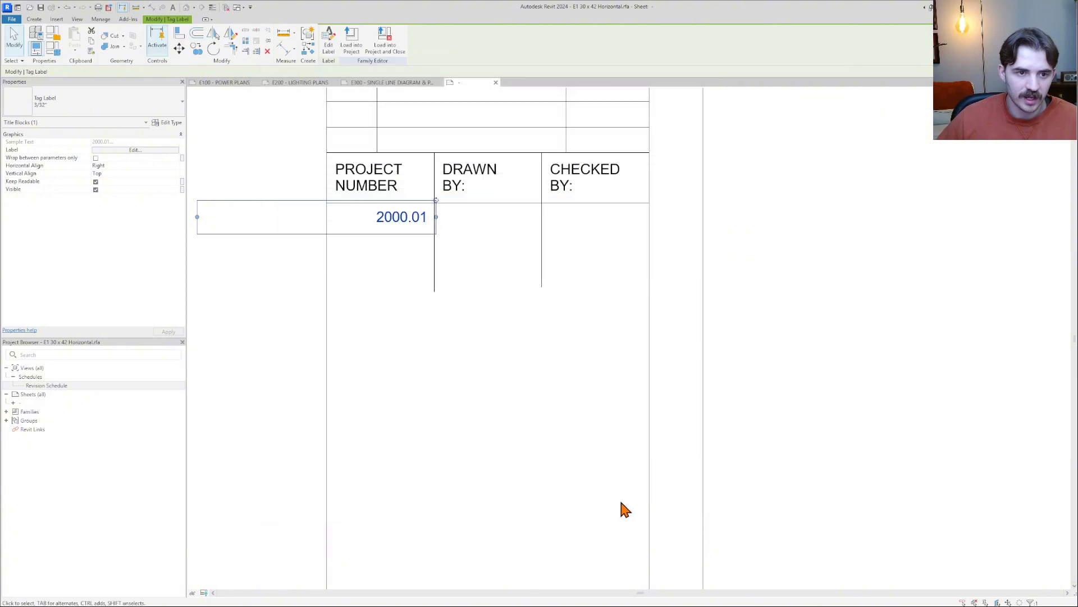
Narrow the project number label's frame so it starts at the left edge of the cell below PROJECT NUMBER
left_click_drag(197, 217, 349, 212)
scroll(343, 220, "up", 5)
left_click_drag(345, 210, 347, 209)
scroll(347, 209, "down", 3)
left_click(498, 295)
scroll(500, 301, "down", 3)
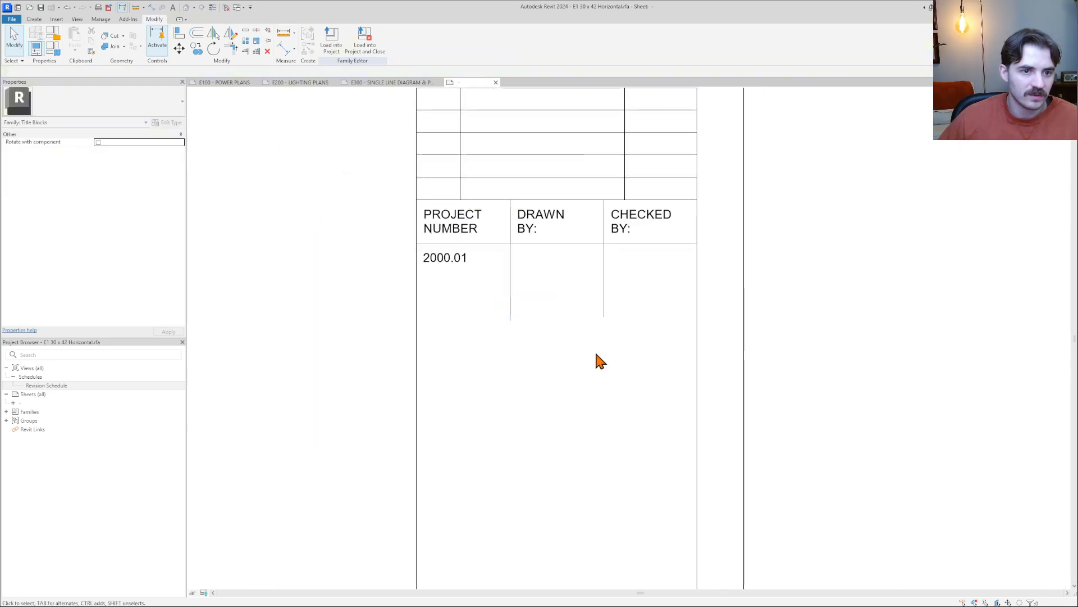
Check which parameter feeds the DRW label in the original title block's Drawn By row
scroll(597, 362, "down", 3)
scroll(854, 443, "up", 2)
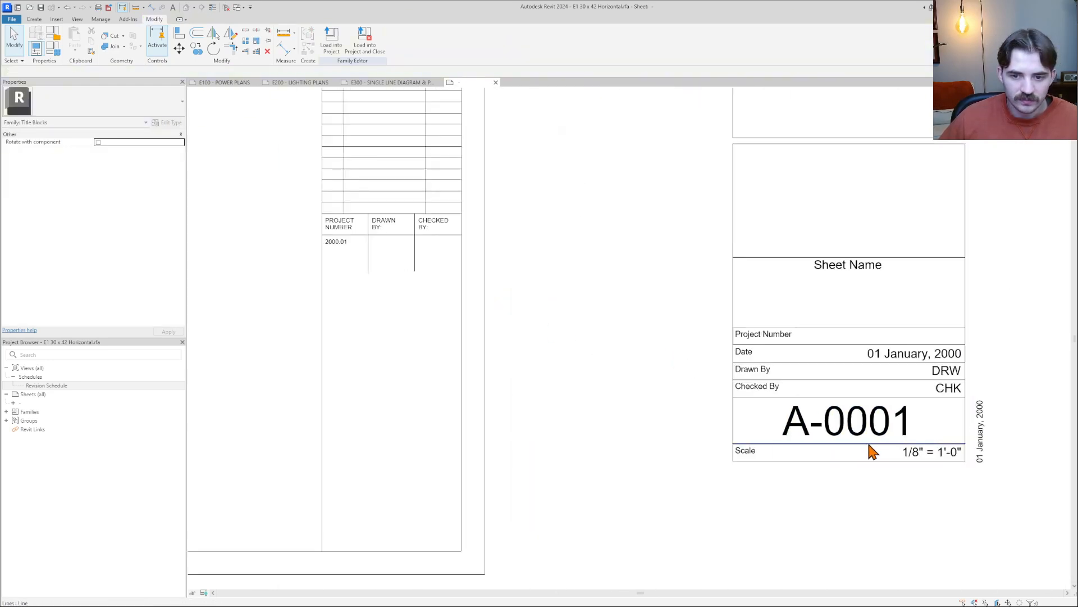
left_click(958, 368)
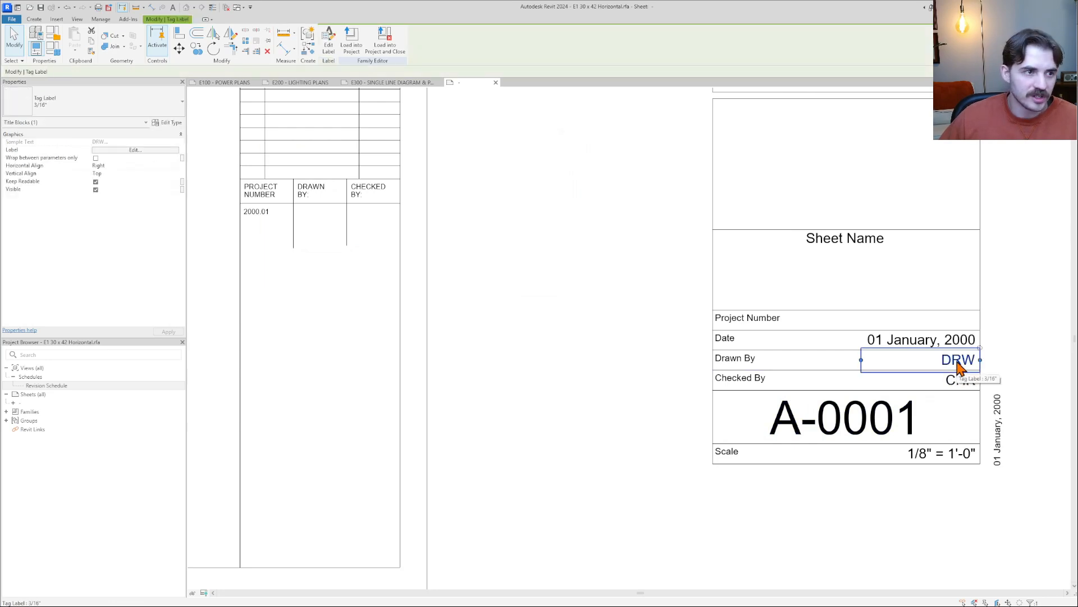
left_click(138, 151)
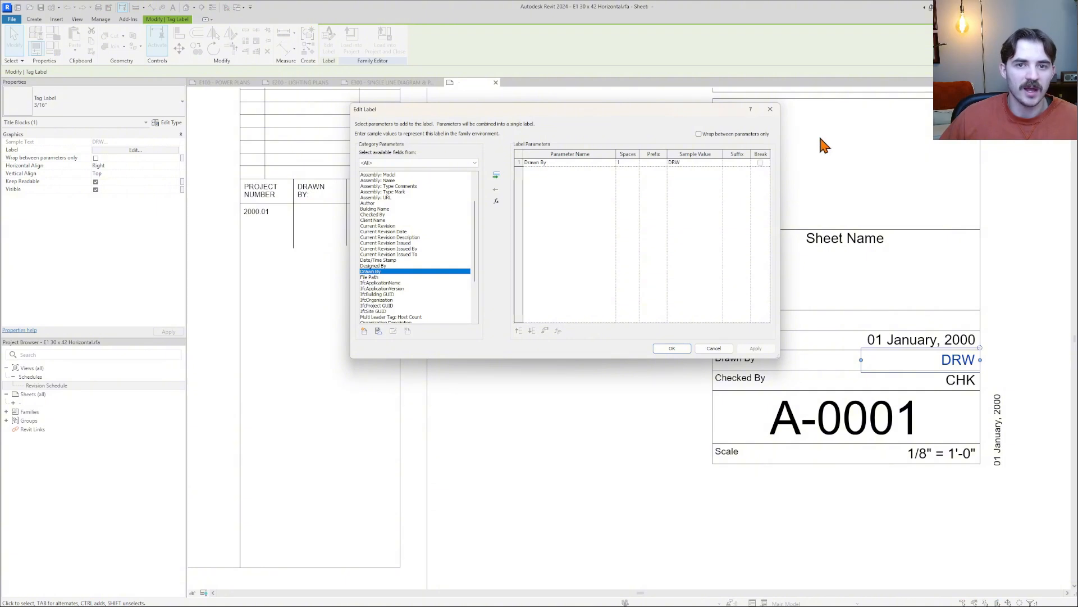
left_click(777, 110)
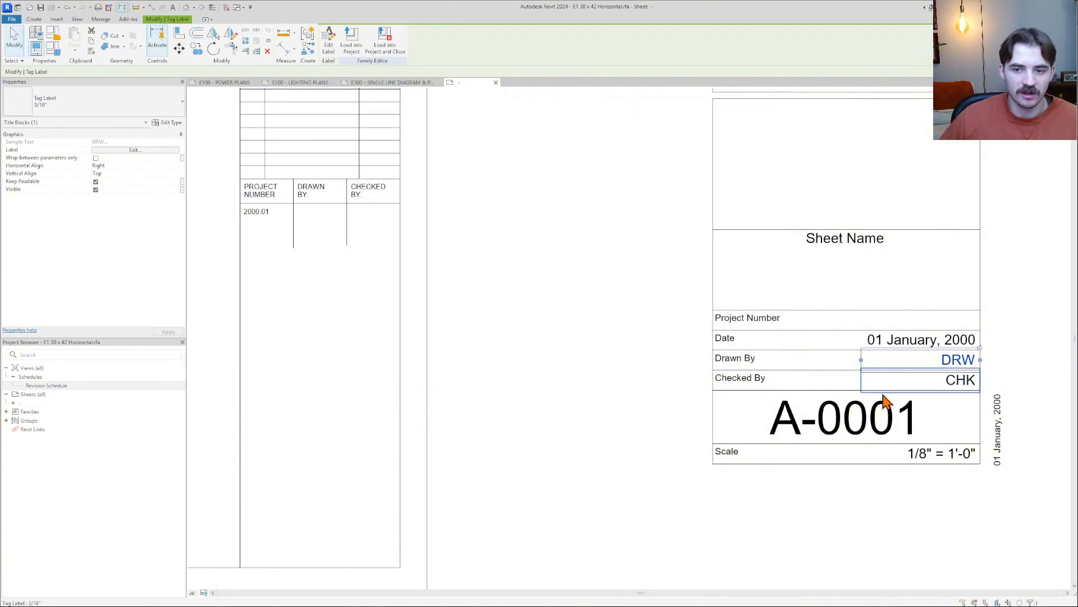
Move the DRW label onto the new strip below the DRAWN BY: box and switch it to the 3/32" type
mouse_move(899, 361)
left_mouse_down()
mouse_move(600, 316)
mouse_move(348, 254)
left_mouse_up()
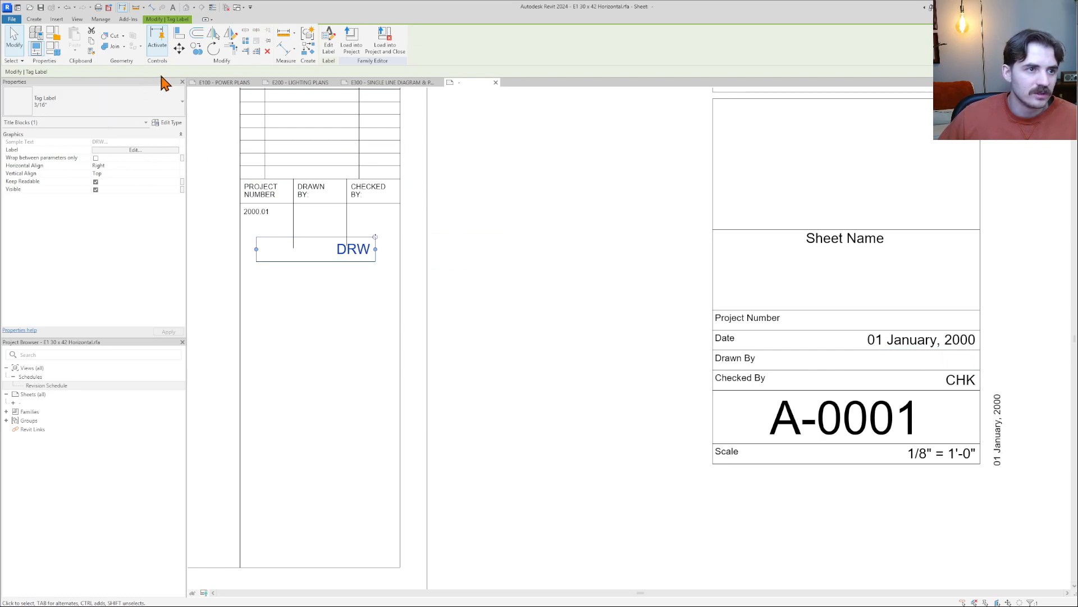
left_click(149, 108)
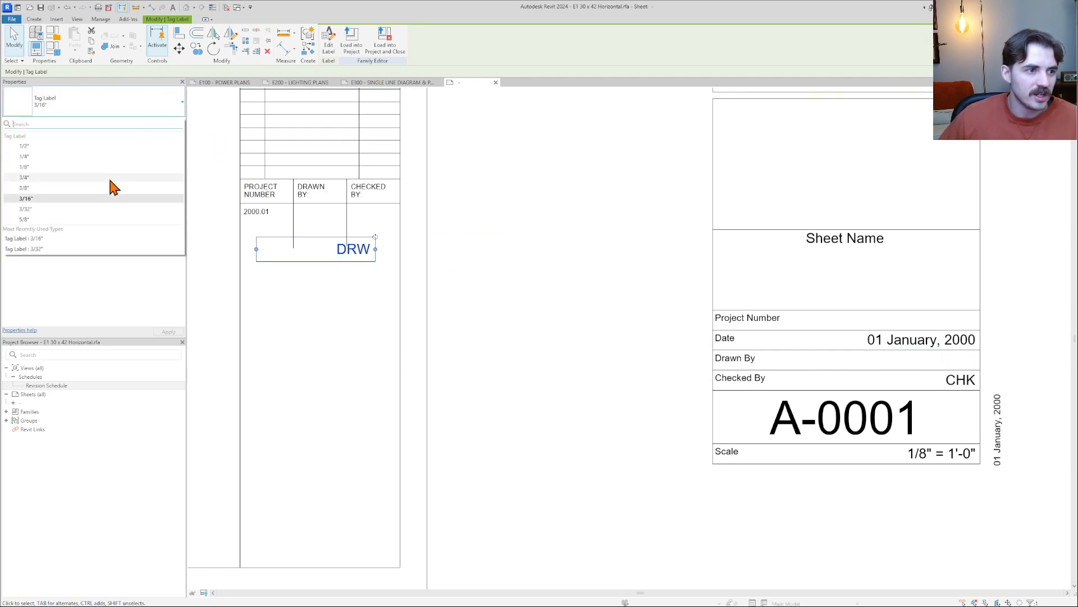
left_click(78, 213)
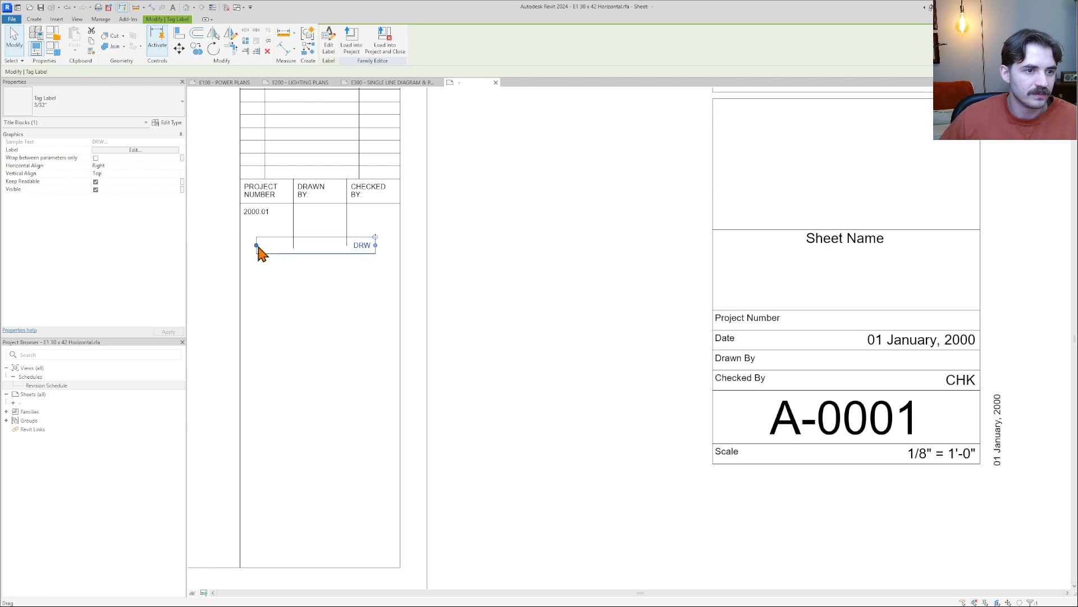
Narrow the DRW label's frame and place it in the upper-left corner of the cell below DRAWN BY:
mouse_move(260, 250)
left_mouse_down()
mouse_move(351, 254)
mouse_move(267, 194)
left_mouse_up()
scroll(361, 247, "up", 2)
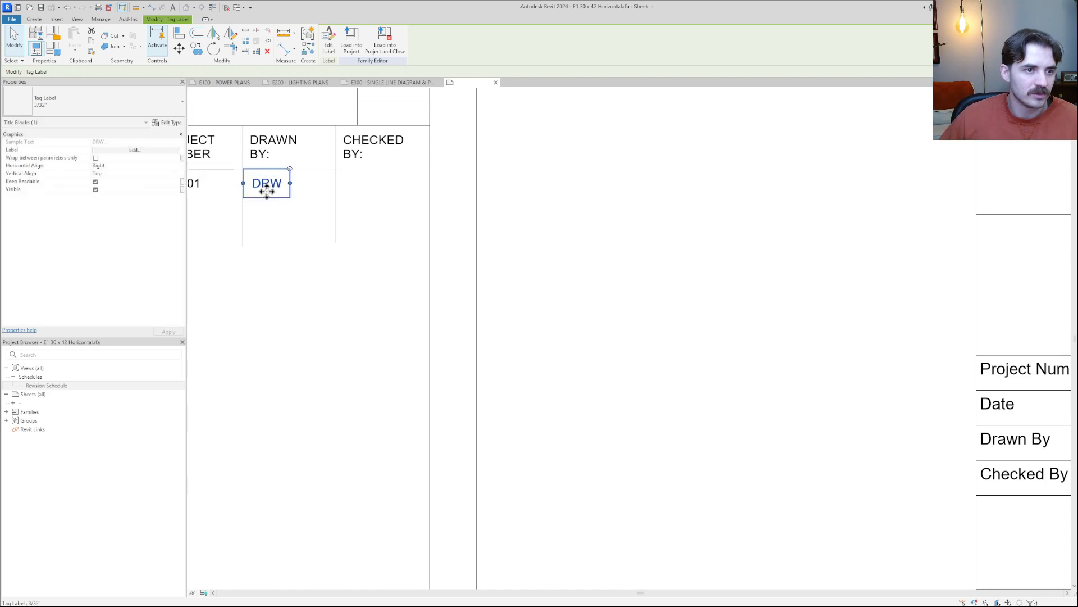
key("Escape")
Set the horizontal alignment of both the project number and DRW labels to Left, matching the heading text
left_click(267, 160)
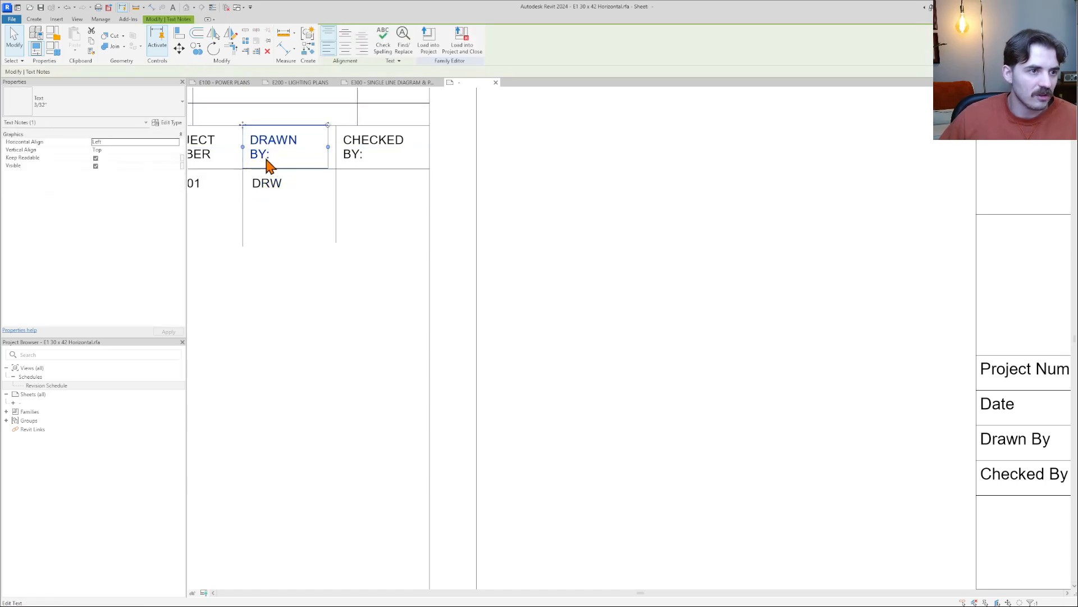
middle_click_drag(300, 178, 414, 194)
key("Escape")
left_click(309, 200)
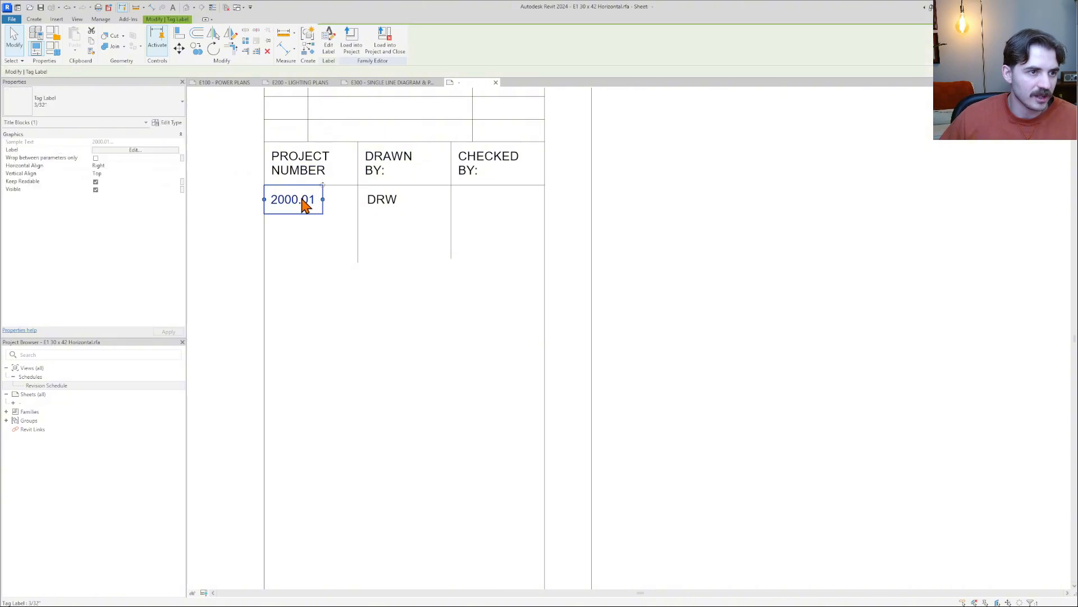
left_click(377, 202, "ctrl")
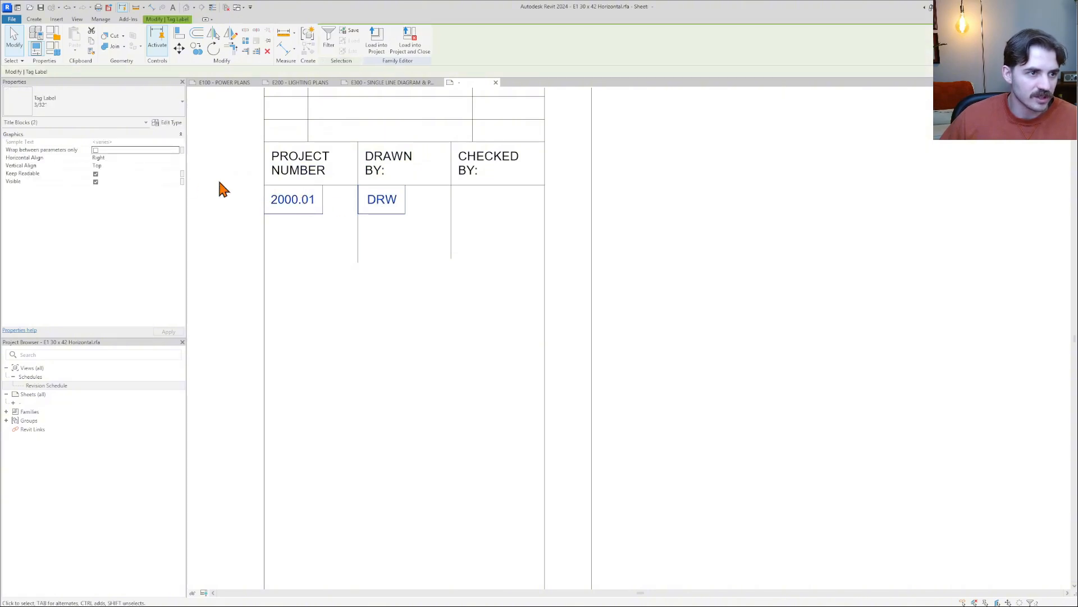
left_click(176, 159)
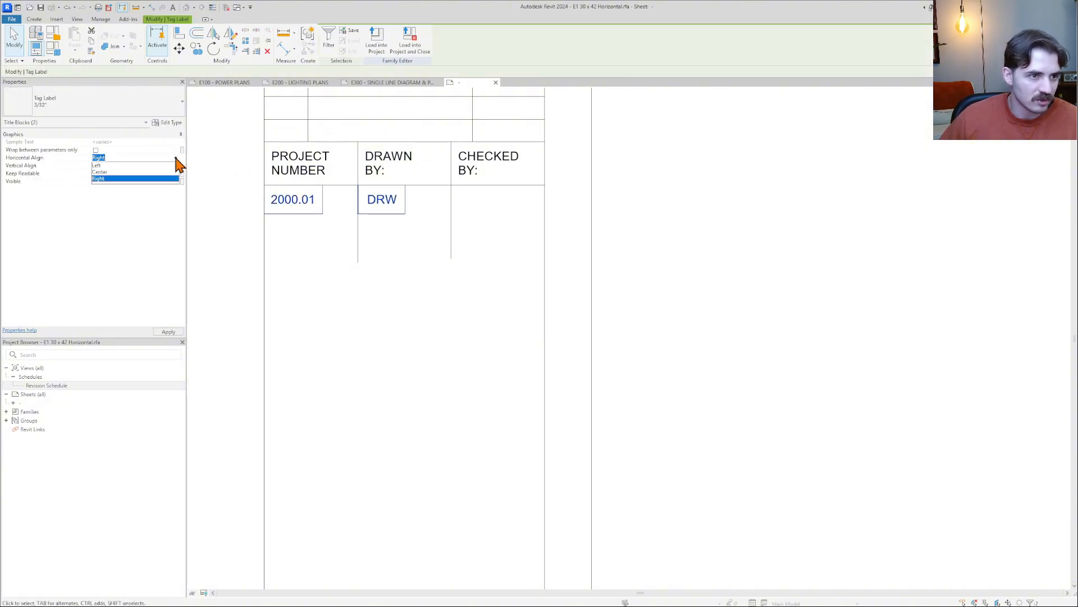
left_click(139, 173)
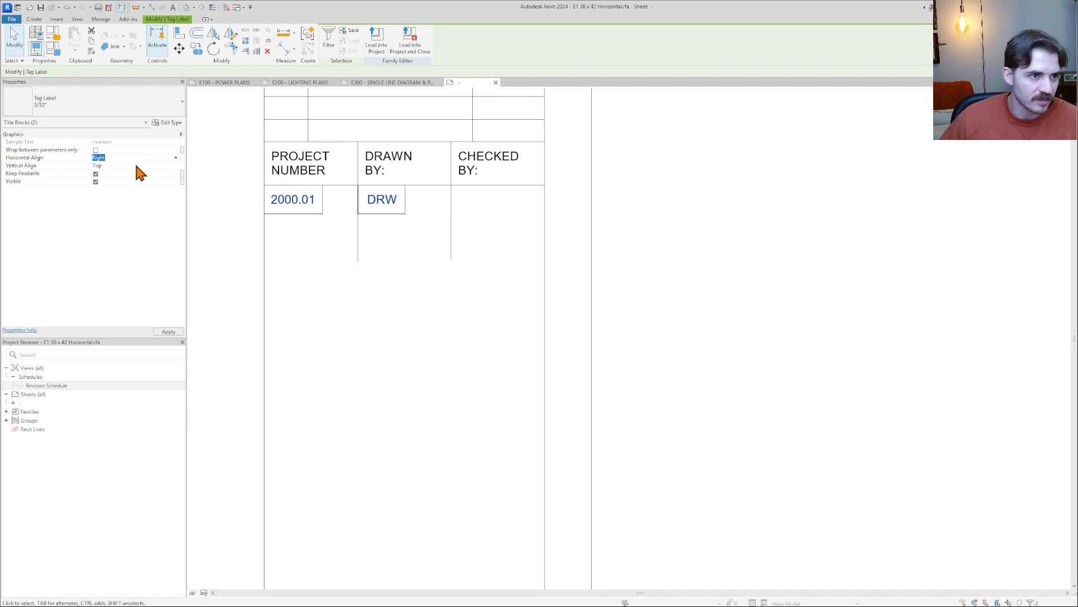
left_click(415, 274)
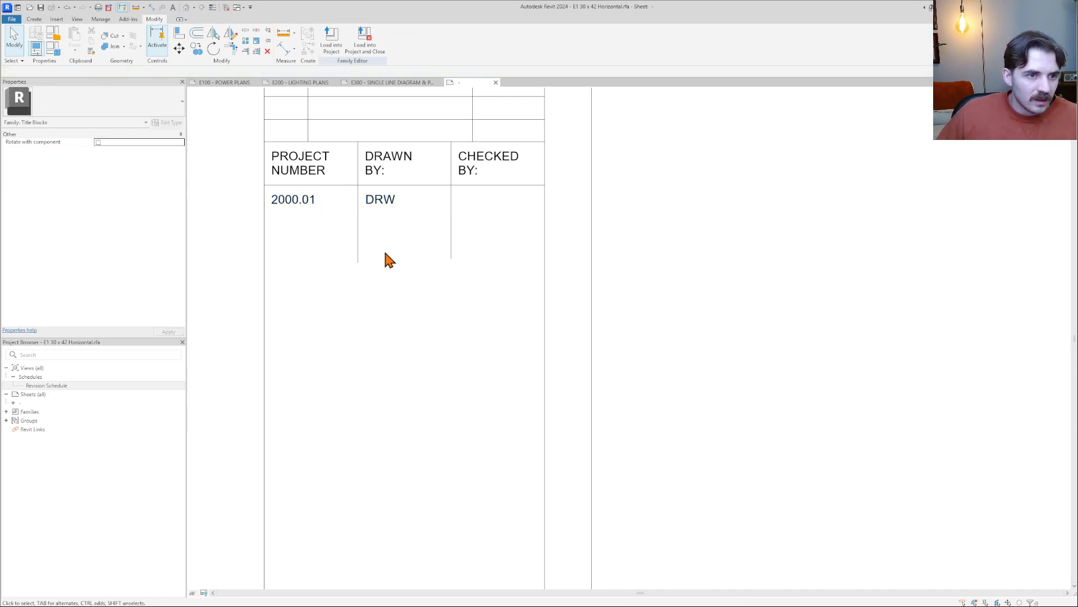
Move the CHK label out of the original title block's Checked By row to beside the new strip
scroll(389, 260, "down", 3)
middle_click_drag(421, 236, 821, 348)
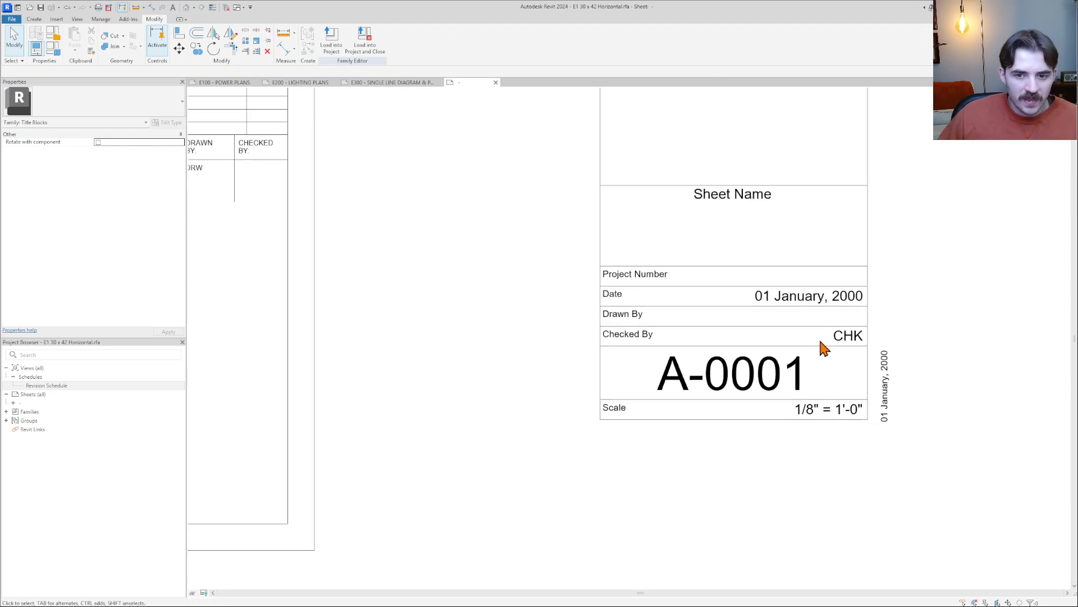
left_click(847, 344)
left_click_drag(840, 338, 386, 209)
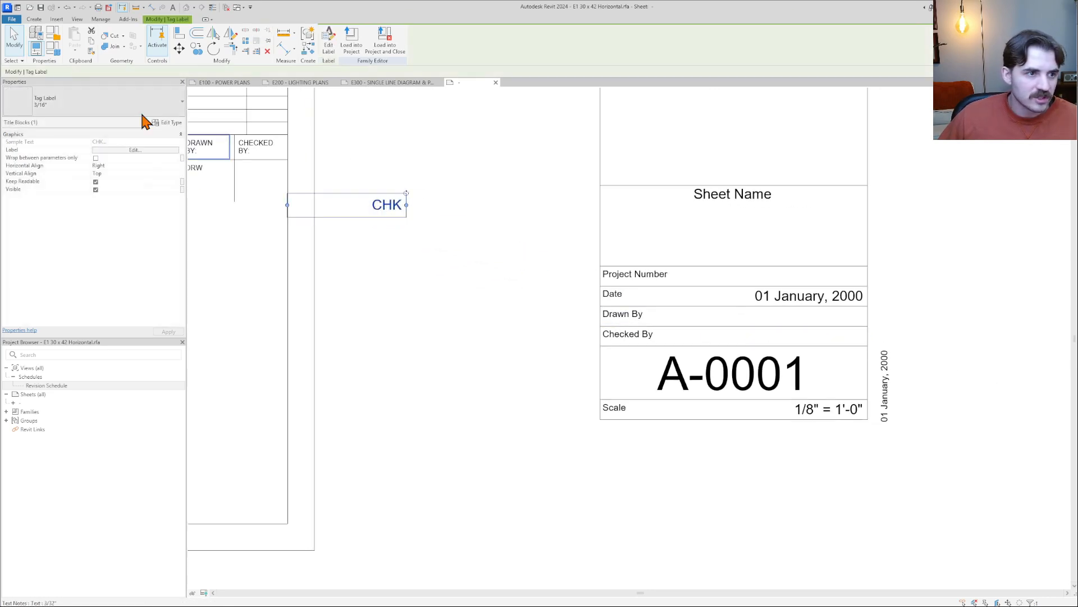
Check which parameter feeds the CHK label and look through the other available label fields
left_click(144, 150)
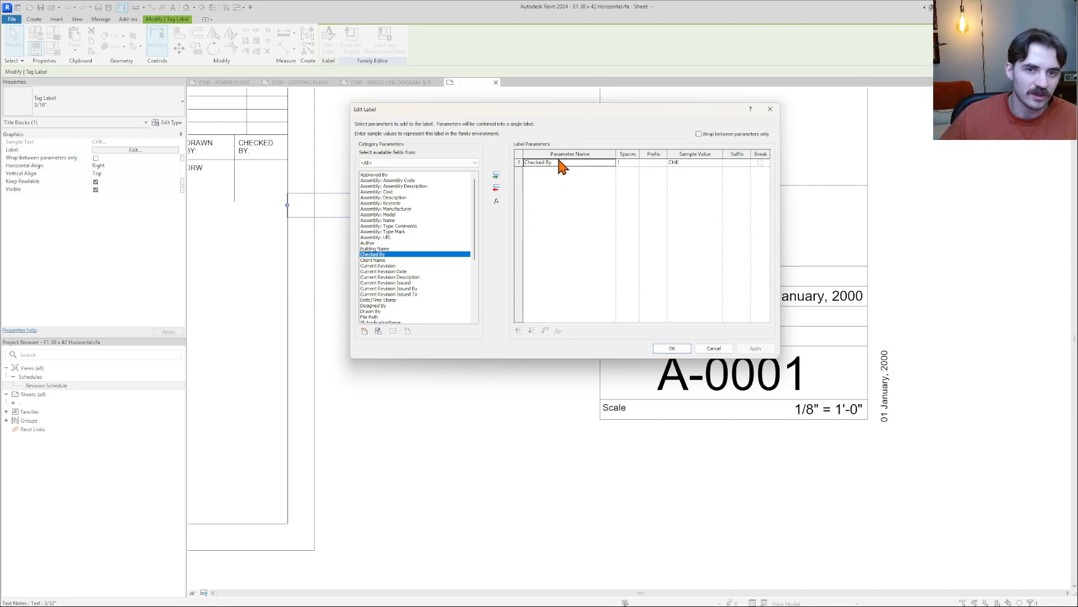
scroll(429, 255, "down", 6)
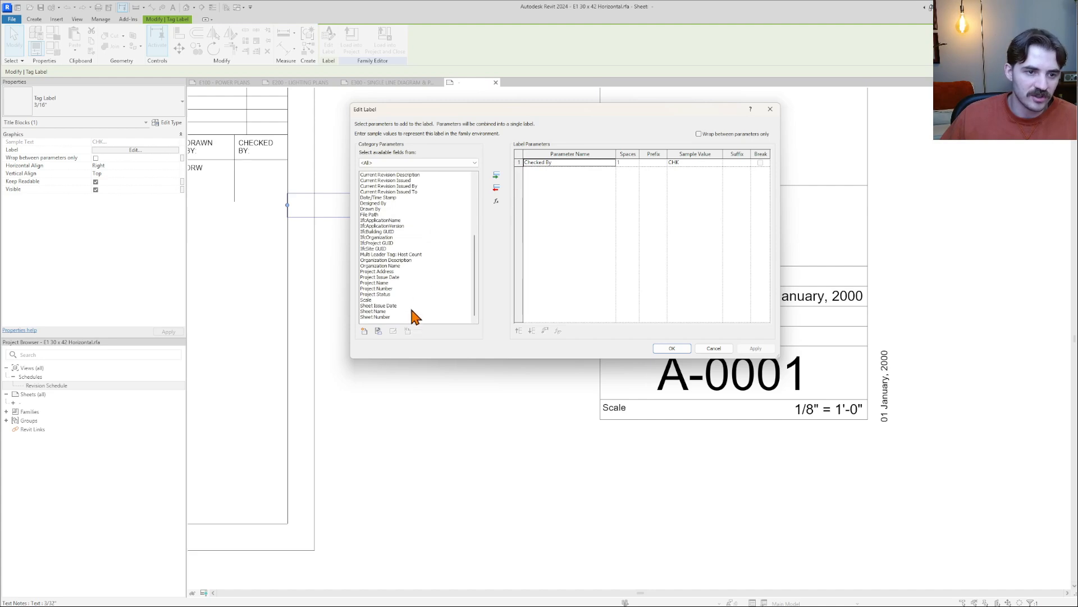
scroll(410, 308, "up", 6)
scroll(397, 318, "down", 6)
scroll(406, 250, "up", 1)
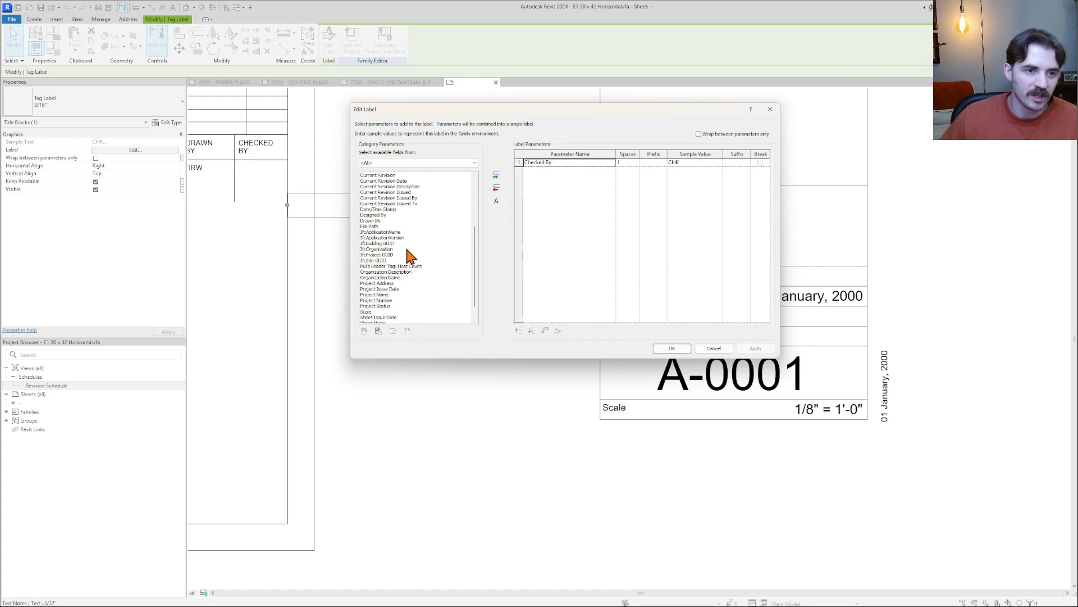
scroll(410, 255, "up", 5)
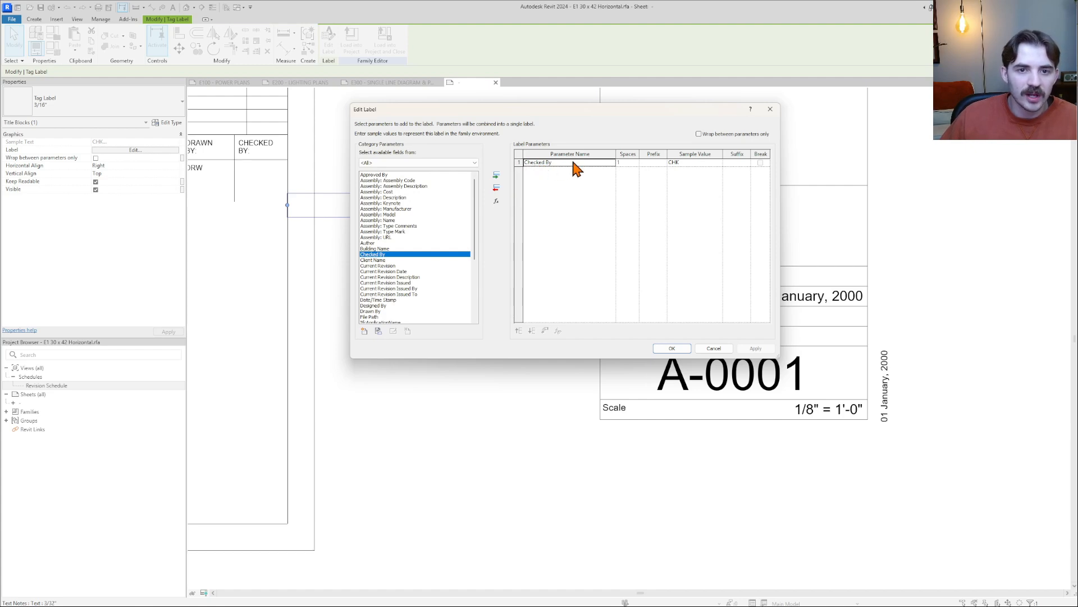
left_click(672, 348)
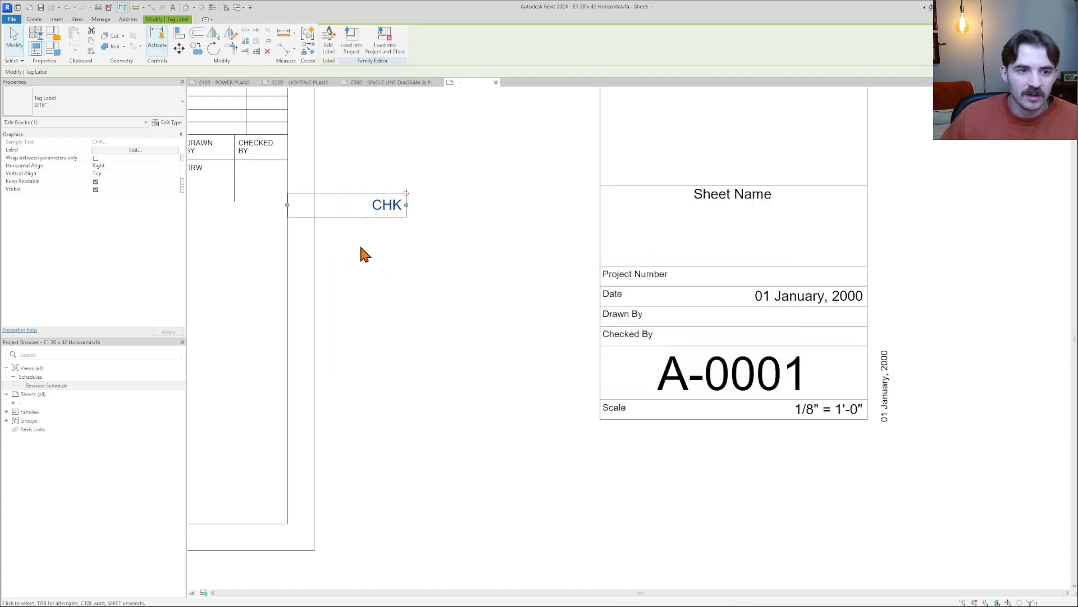
Switch the CHK label to the 3/32" type, align it Left horizontally, and narrow its frame to fit the text
left_click(101, 107)
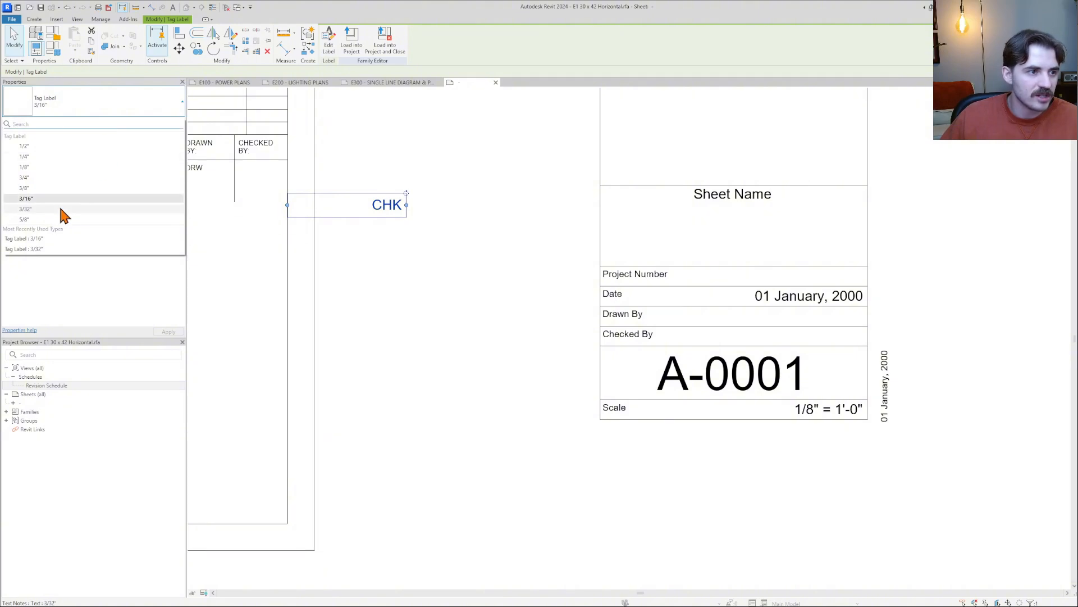
left_click(60, 212)
left_click(147, 165)
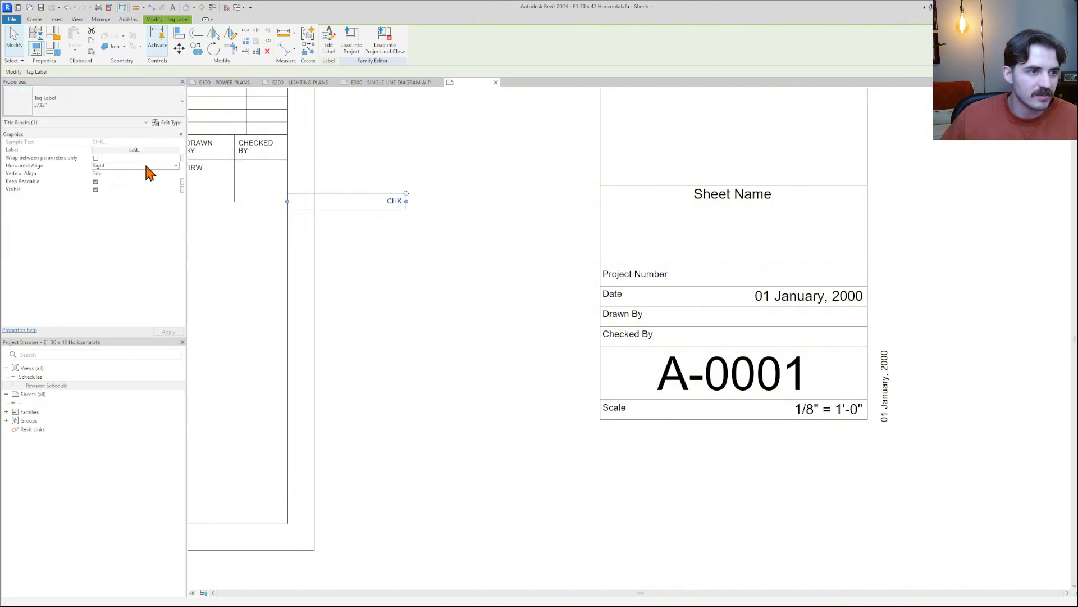
left_click(176, 166)
left_click(119, 180)
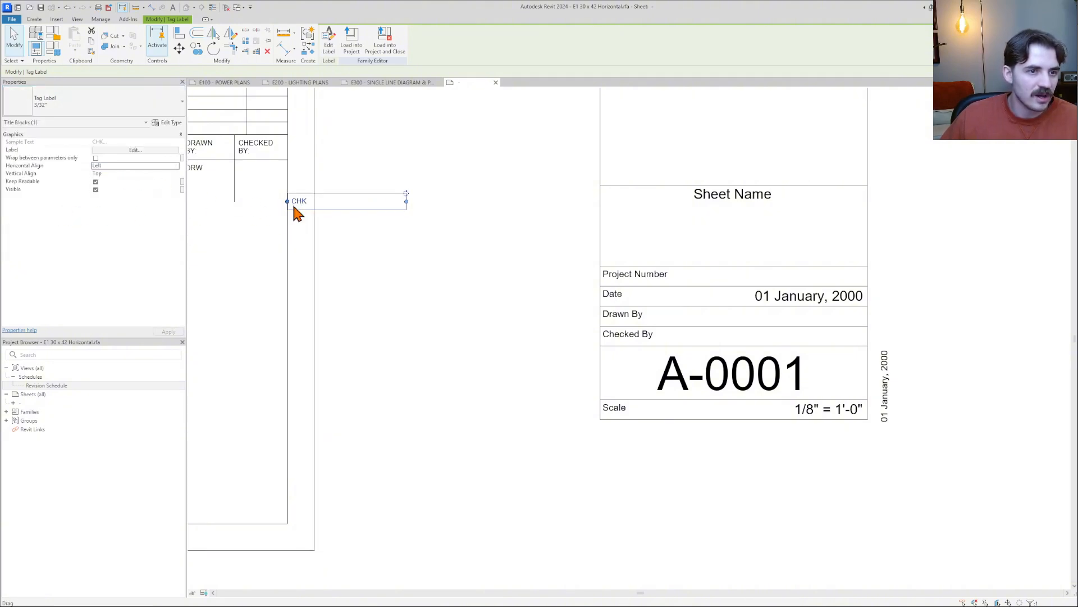
left_click_drag(406, 201, 312, 201)
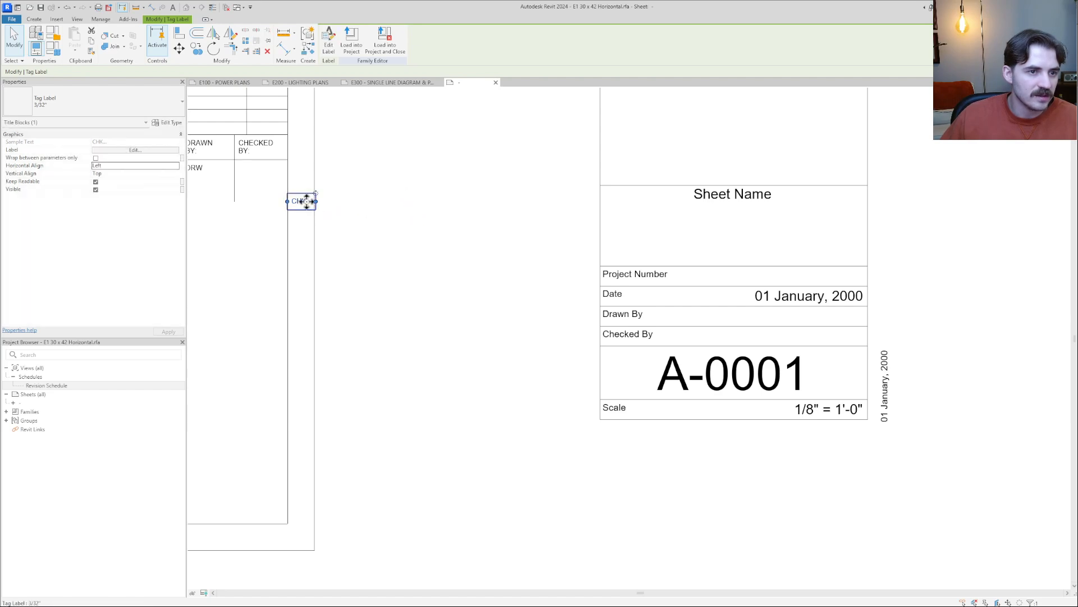
Place the CHK label in the upper-left corner of the cell below CHECKED BY:
scroll(302, 200, "up", 3)
middle_click_drag(302, 201, 447, 224)
left_click_drag(447, 225, 331, 156)
left_click(264, 174)
scroll(556, 236, "down", 3)
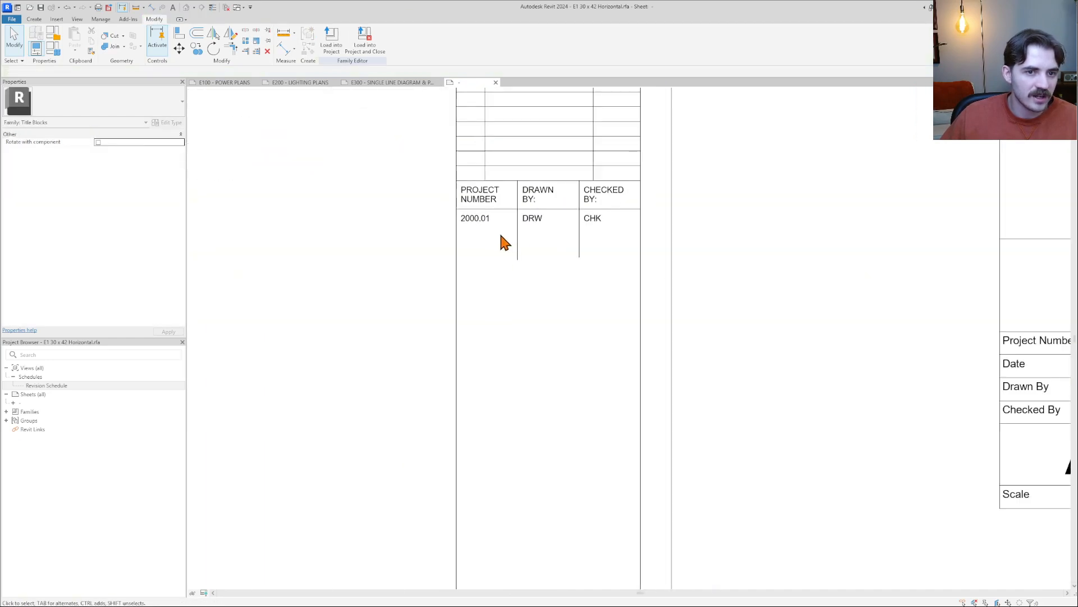
Copy the horizontal line under the headings downward by one heading-row height to close off the label cells
scroll(501, 236, "up", 2)
left_click(492, 208)
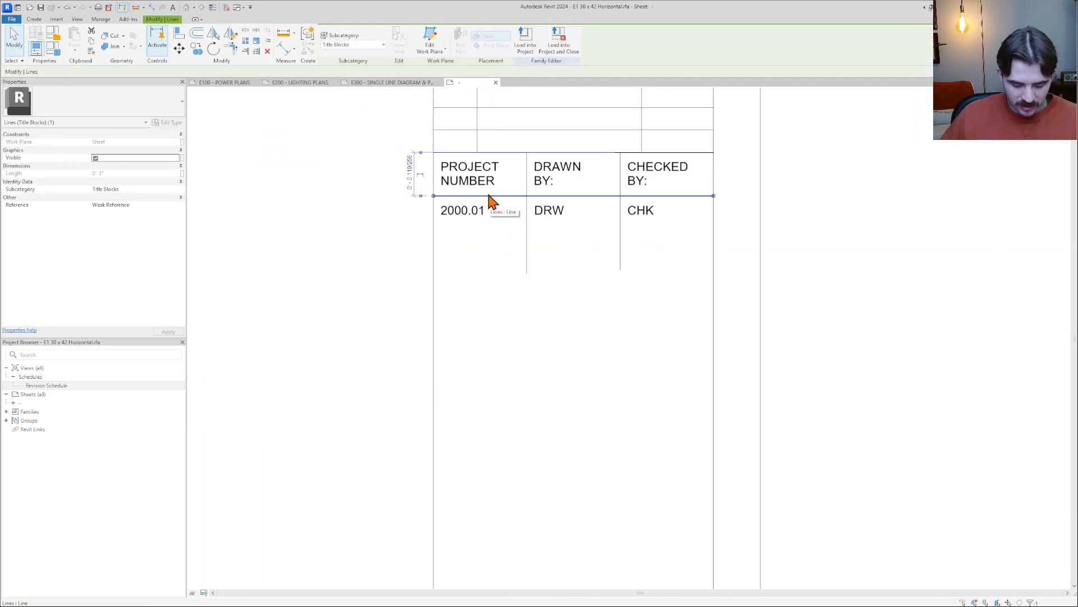
key("m")
key("v")
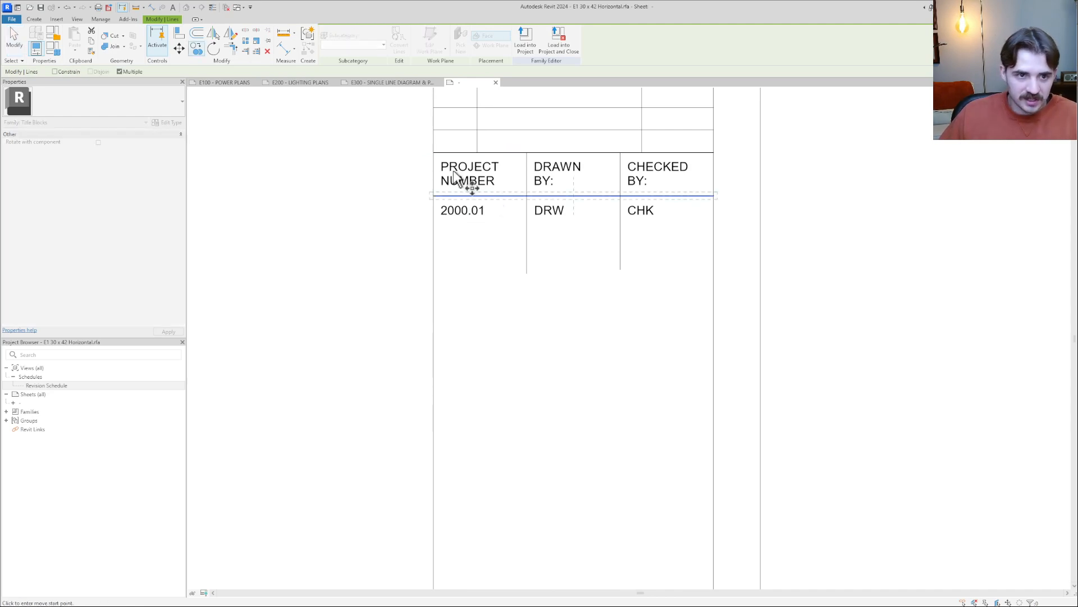
left_click(434, 152)
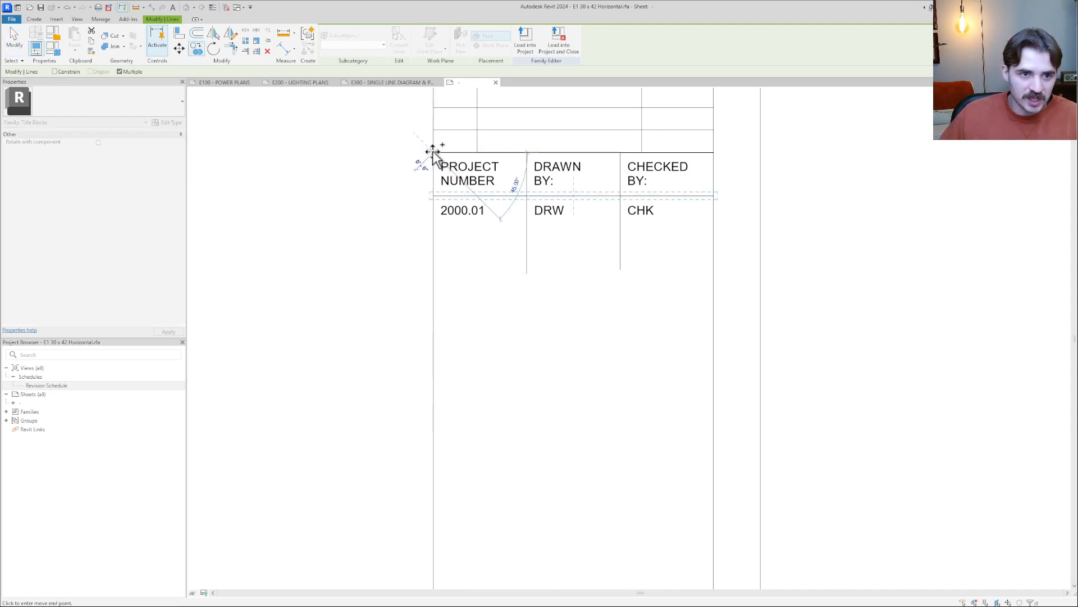
left_click(436, 199)
key("Escape")
key("Escape")
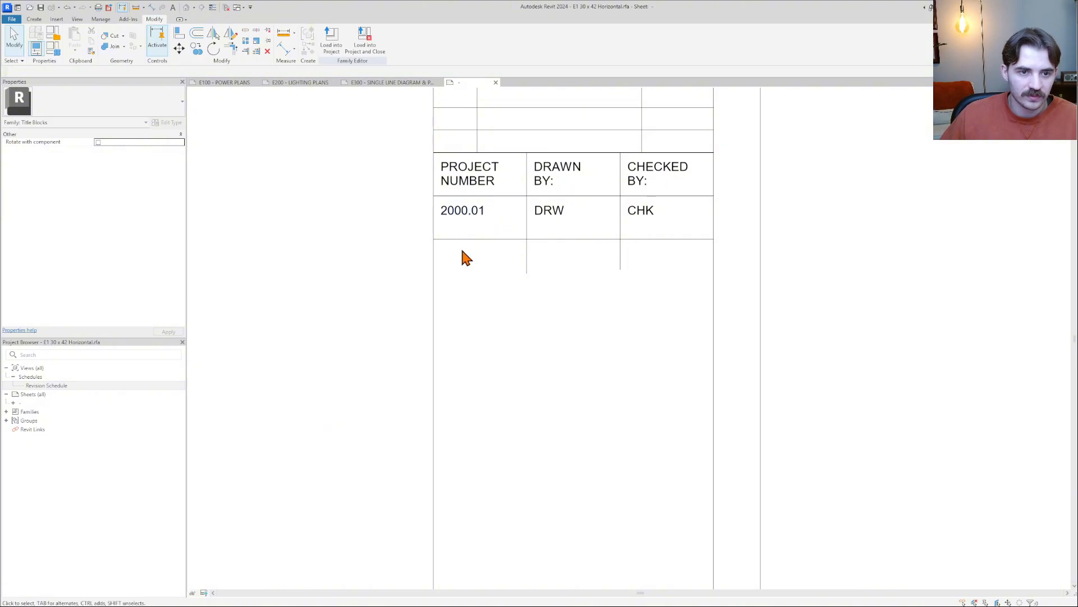
Move the copied line up to about 1/4" below the heading line, just beneath the labels
left_click(493, 239)
scroll(511, 239, "up", 1)
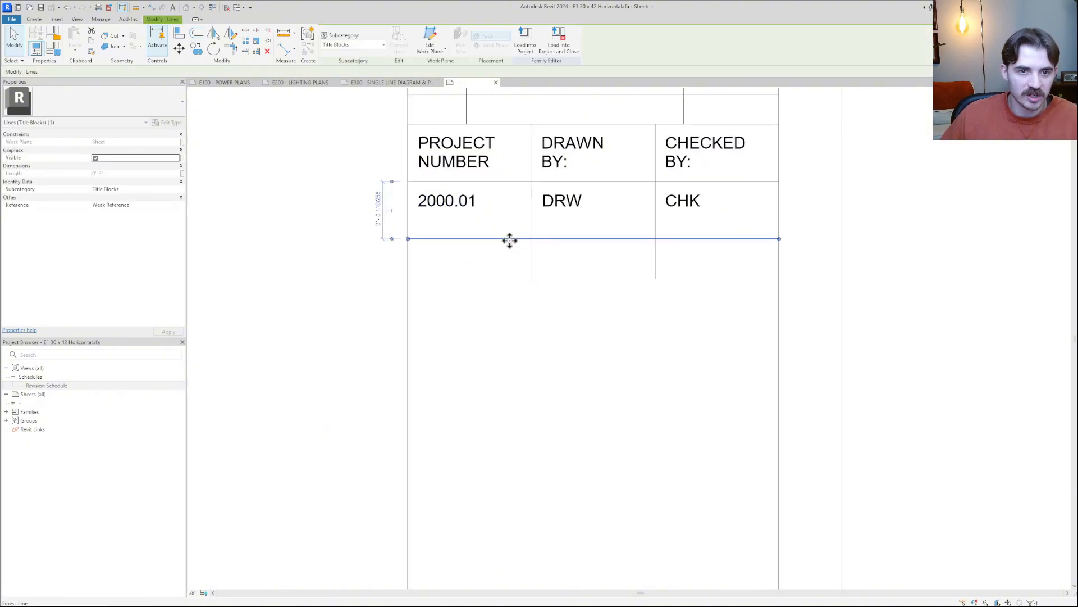
left_click_drag(510, 232, 511, 217)
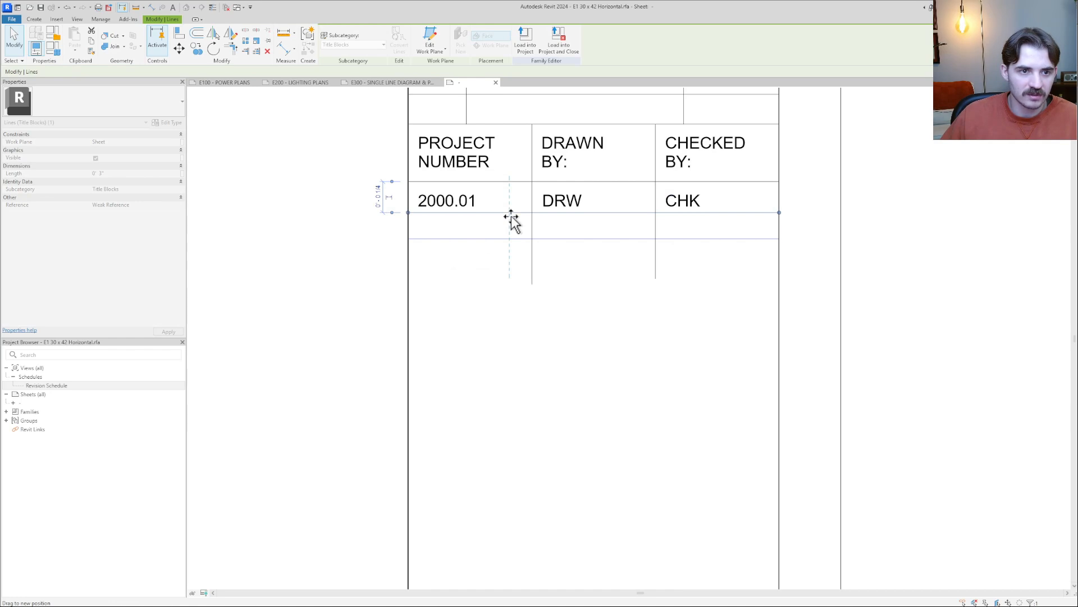
left_click_drag(511, 219, 512, 221)
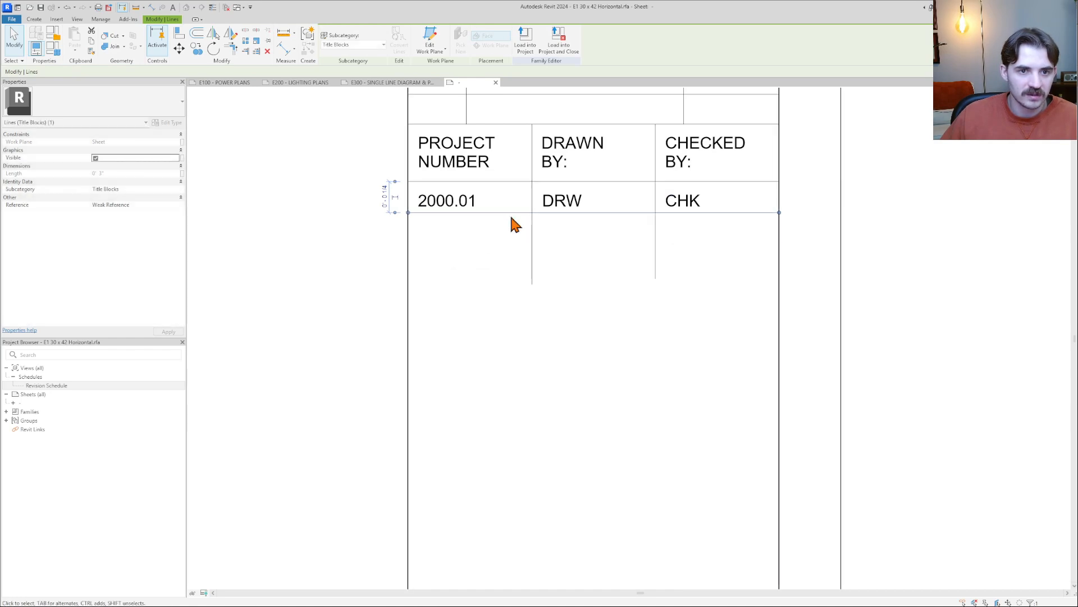
Nudge the project number, DRW and CHK labels up together to center them vertically in their row
left_click(442, 200)
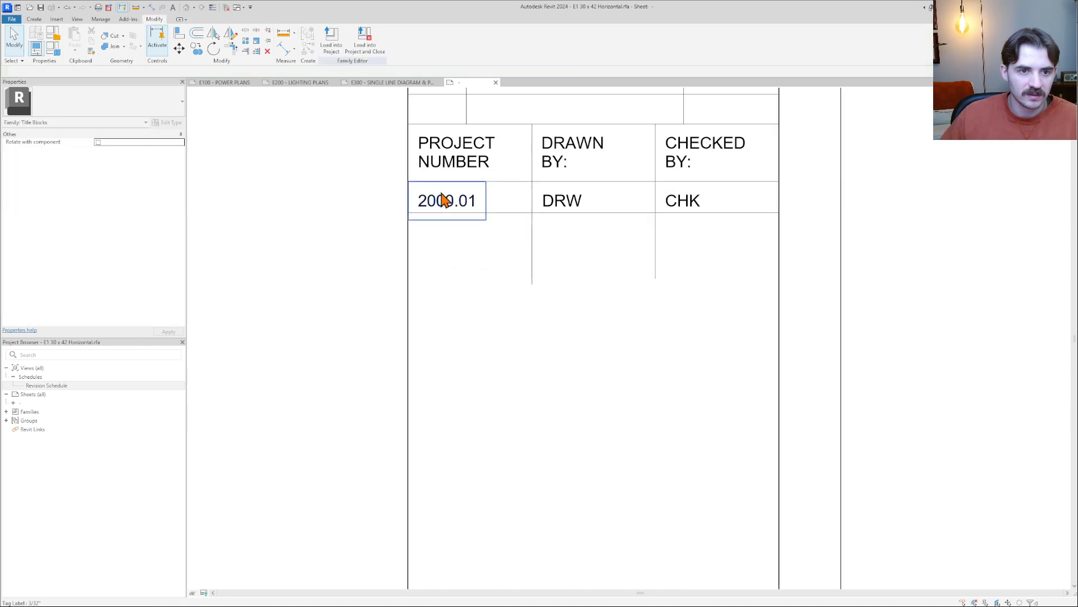
left_click(562, 202, "ctrl")
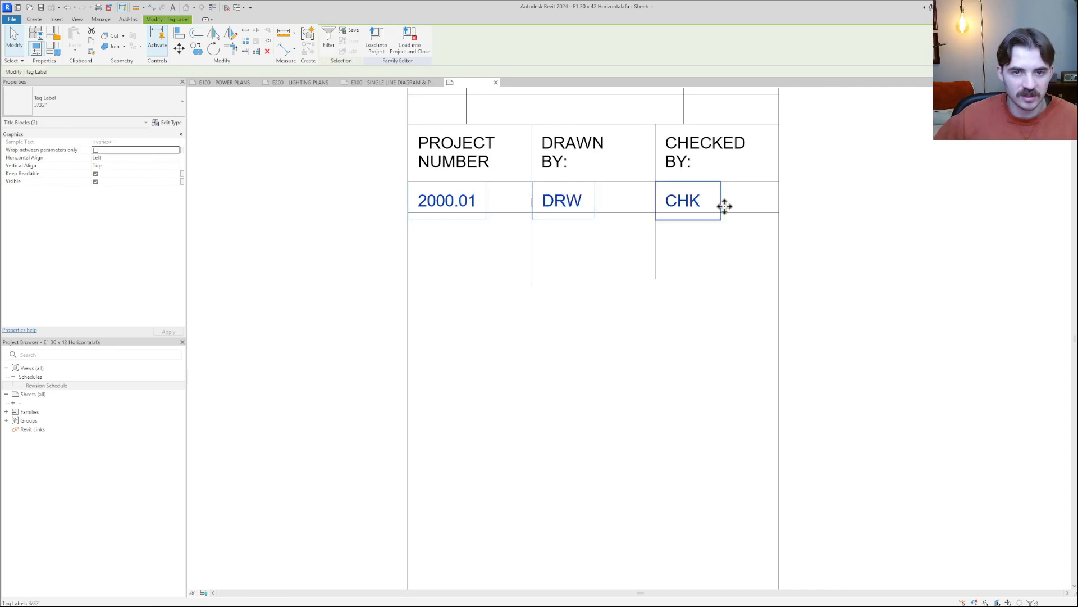
key("Up")
key("Up")
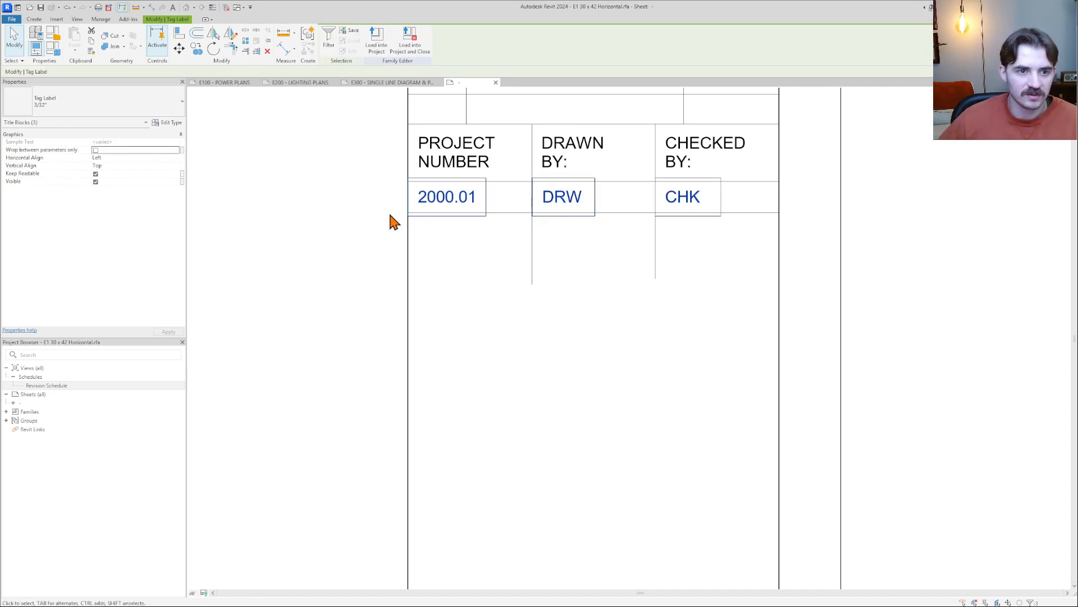
scroll(420, 202, "up", 2)
key("Escape")
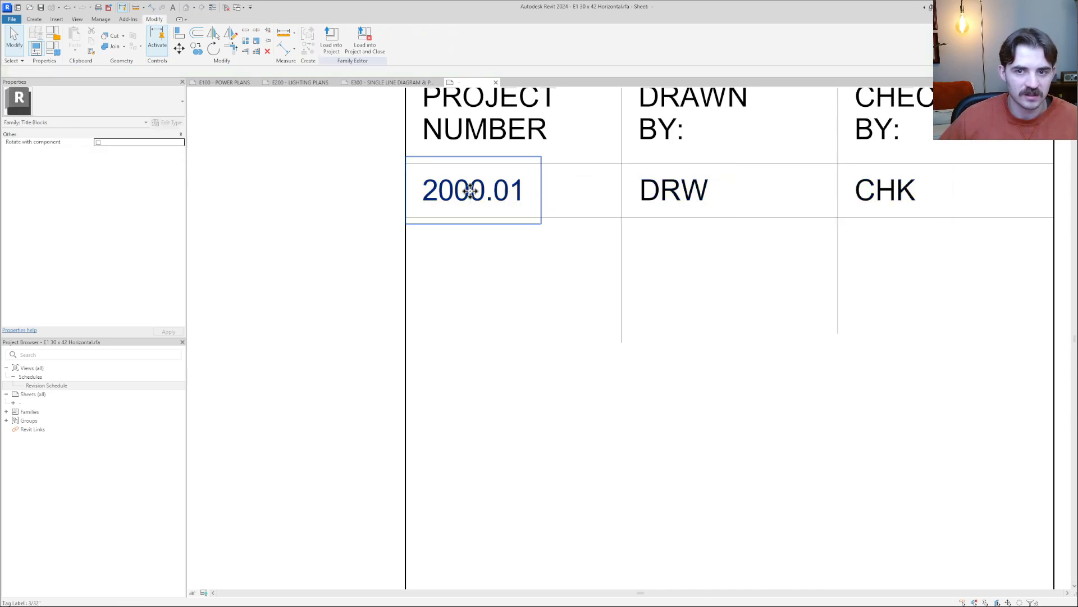
Shorten the two vertical dividers so they end at the line below the project number, DRW and CHK labels
middle_click(471, 191)
middle_click(470, 191)
key("t")
key("r")
scroll(857, 462, "up", 4)
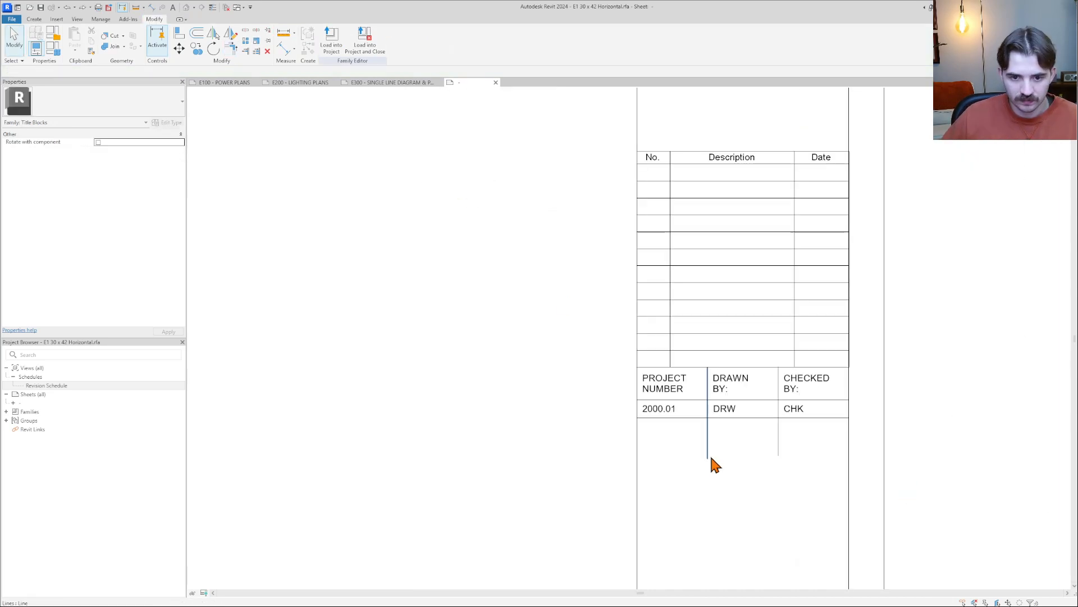
left_click(709, 456)
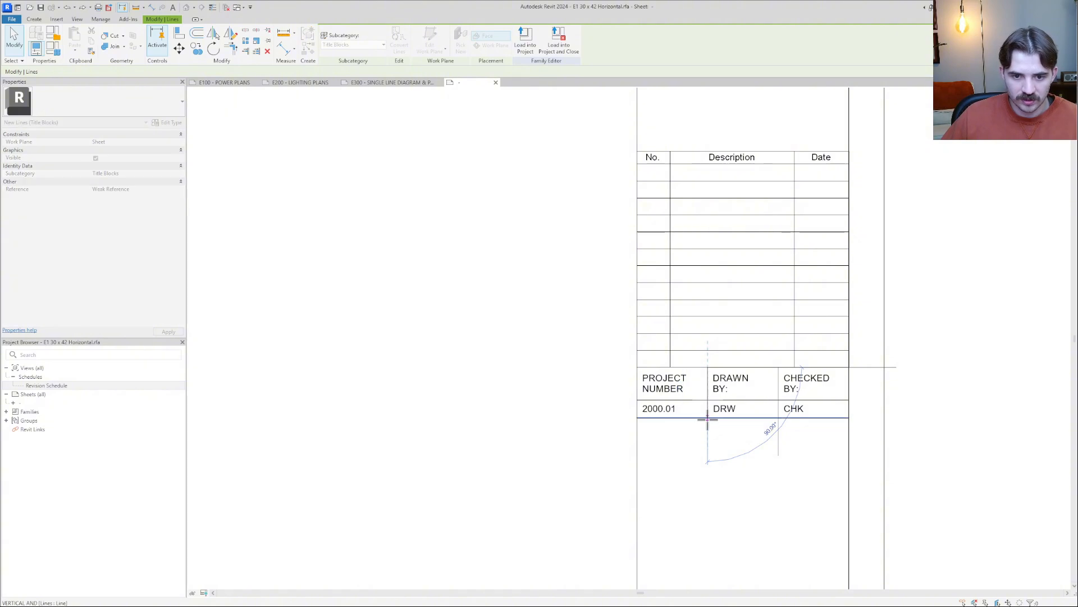
key("Delete")
left_click(778, 456)
left_click_drag(778, 456, 778, 418)
left_click(777, 475)
scroll(778, 476, "down", 8)
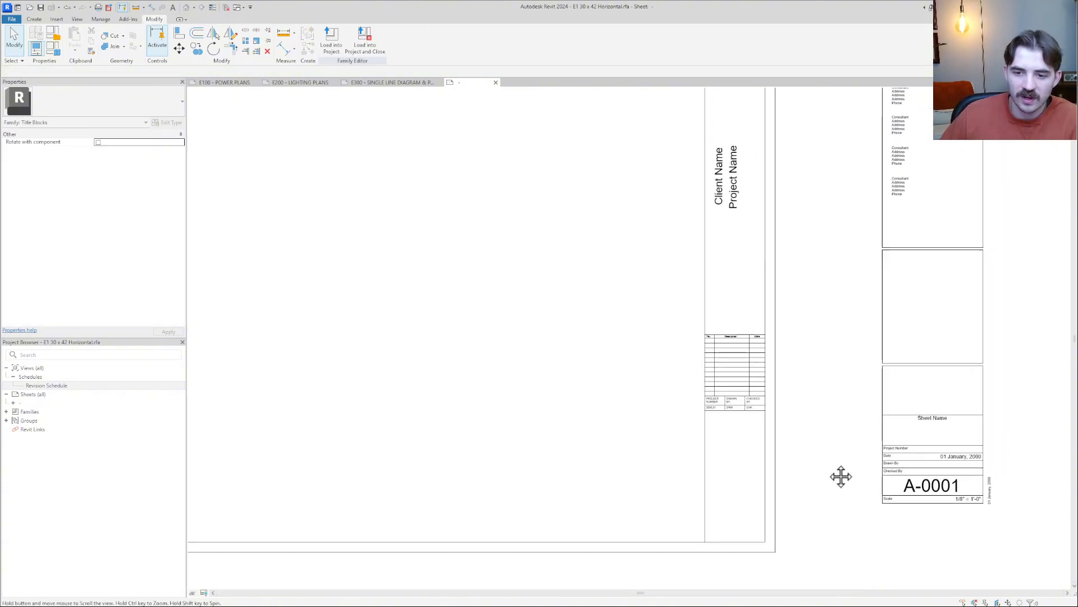
scroll(731, 417, "down", 3)
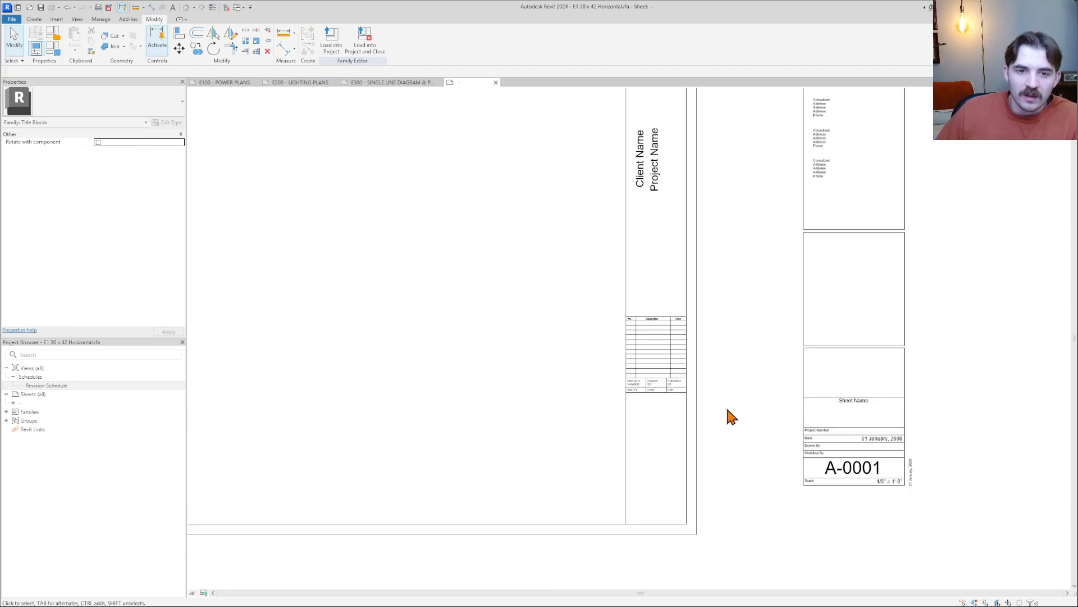
Move the A-0001 sheet number label to the bottom of the new strip and switch it to the 3/8" type
scroll(818, 447, "up", 6)
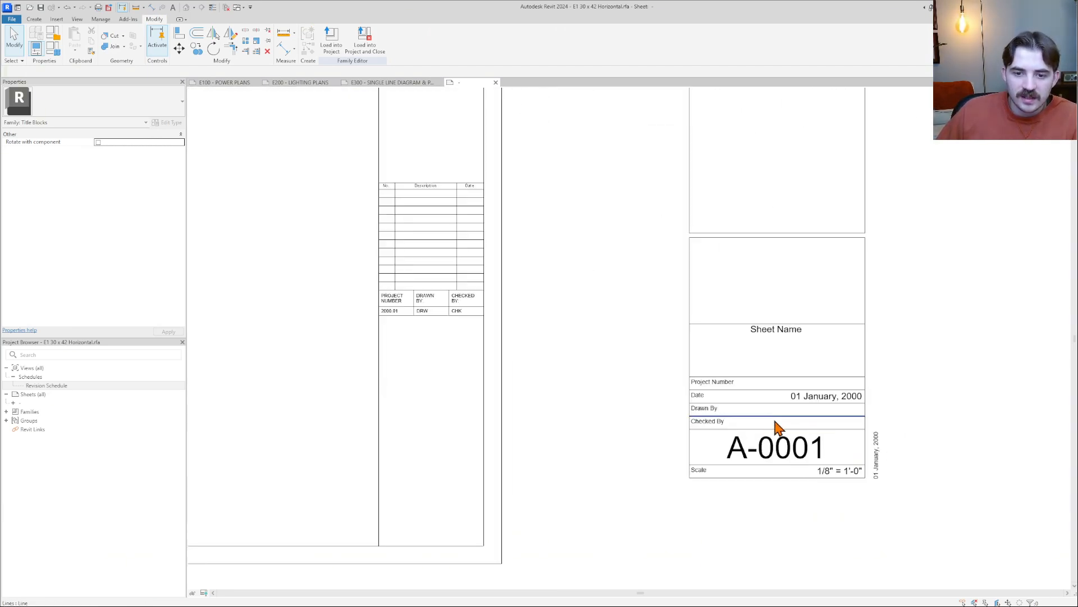
left_click(790, 448)
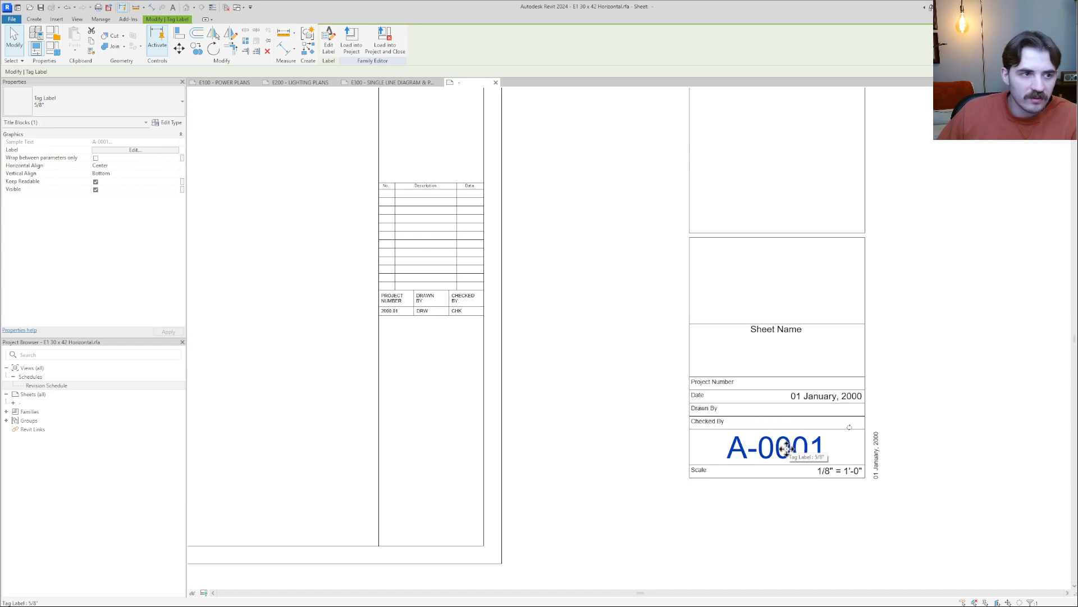
left_click_drag(785, 448, 440, 533)
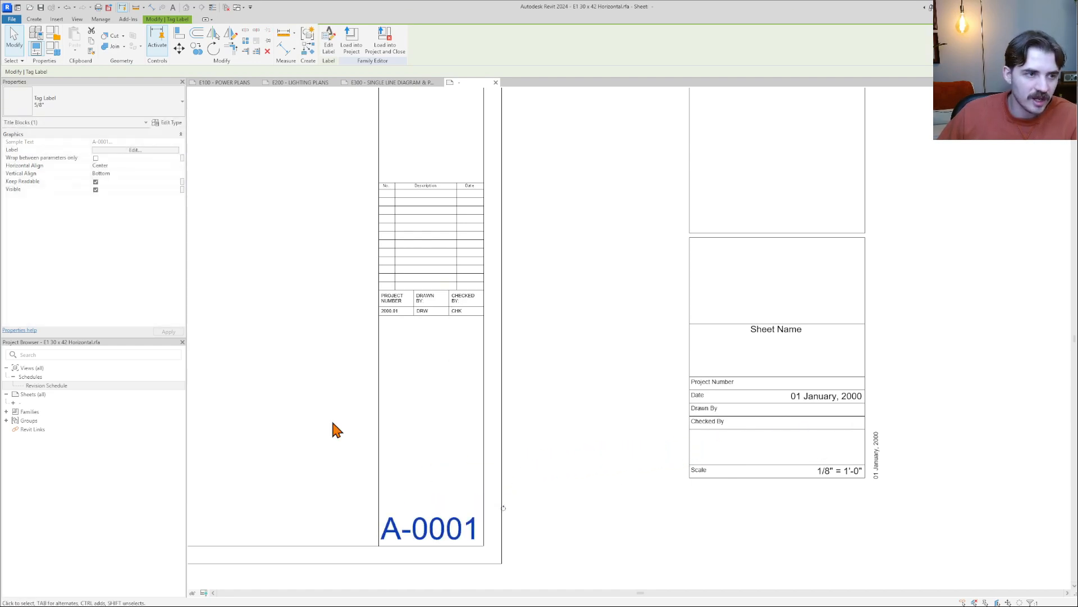
left_click(122, 109)
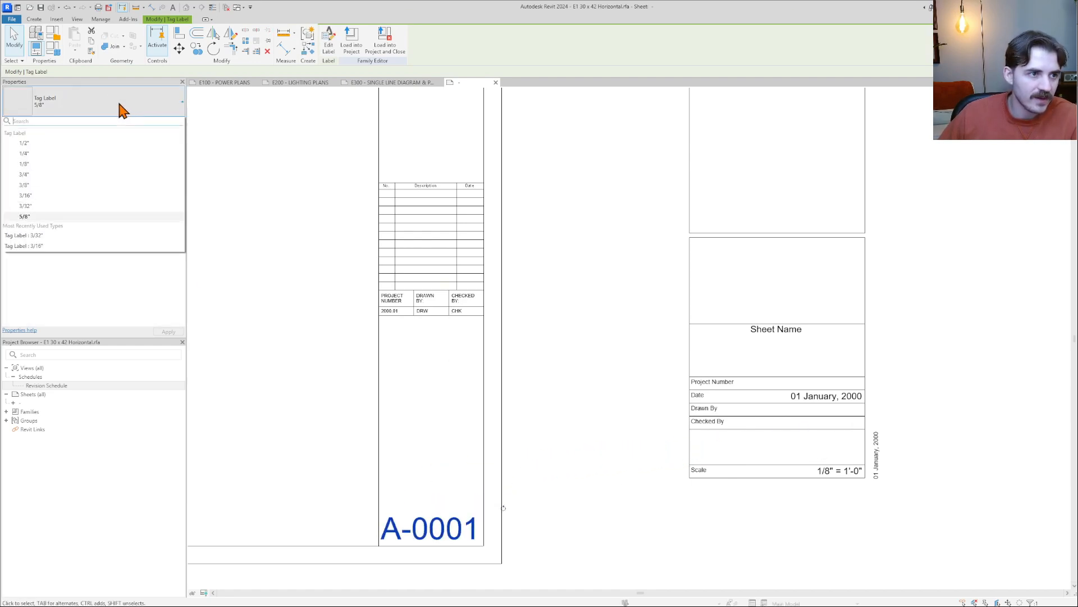
left_click(41, 190)
scroll(444, 542, "up", 2)
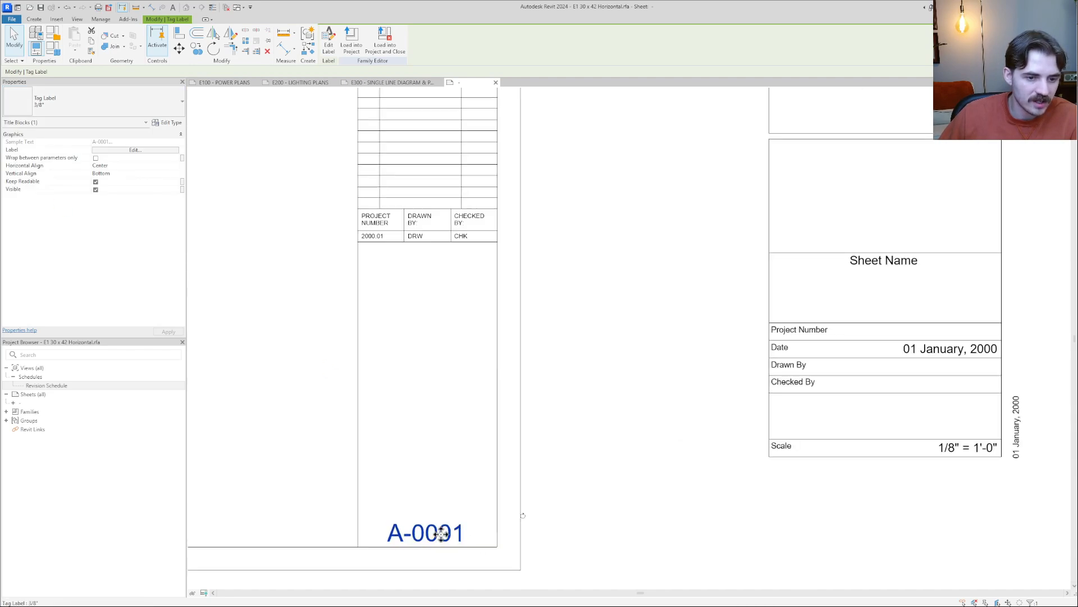
scroll(440, 531, "up", 1)
scroll(435, 518, "down", 7)
key("Escape")
Copy the STAMP heading from the top of the strip to just above the revision schedule, along the strip's left line
scroll(444, 196, "down", 1)
middle_click_drag(449, 207, 458, 372)
scroll(459, 272, "down", 1)
middle_click_drag(459, 273, 457, 118)
scroll(458, 224, "down", 1)
middle_click_drag(457, 228, 458, 399)
scroll(398, 204, "up", 5)
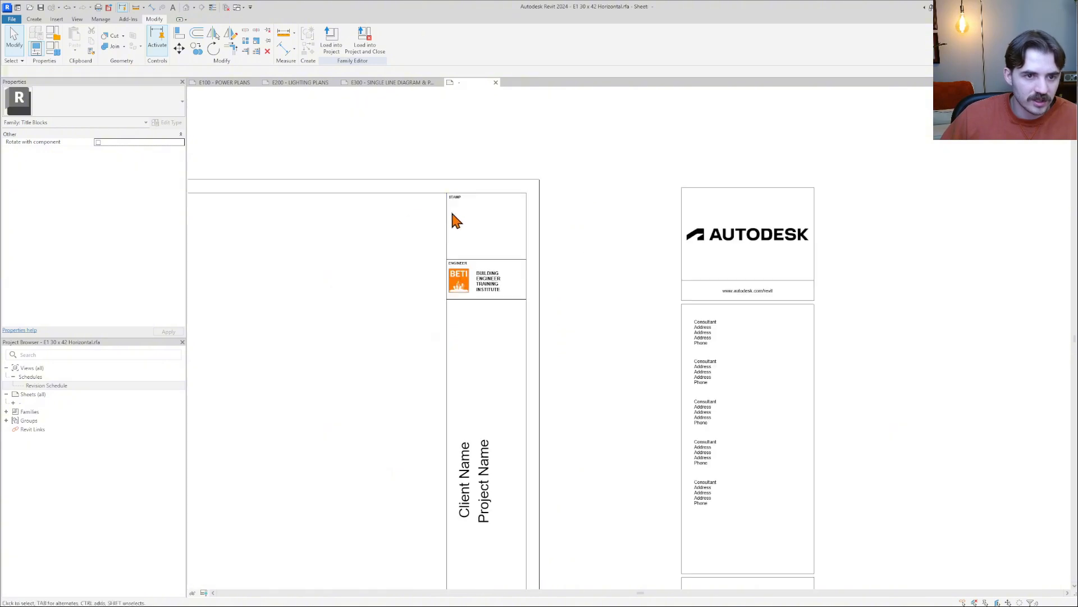
left_click(459, 203)
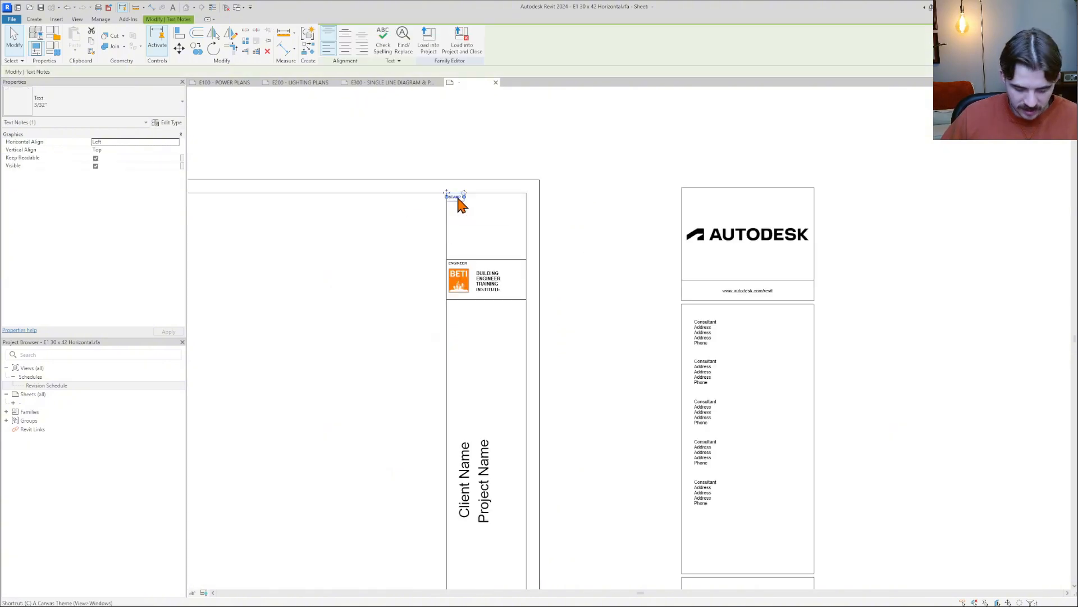
key("o")
scroll(459, 197, "up", 6)
left_click(434, 188)
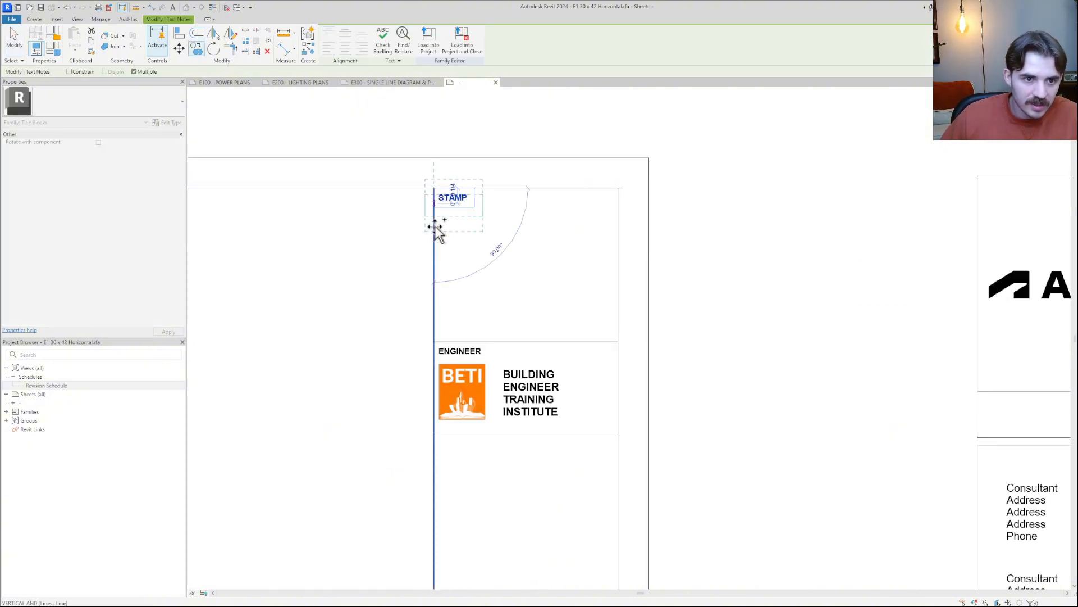
scroll(438, 337, "down", 1)
middle_click_drag(440, 343, 452, 157)
scroll(442, 103, "down", 3)
scroll(454, 156, "down", 2)
scroll(461, 357, "up", 4)
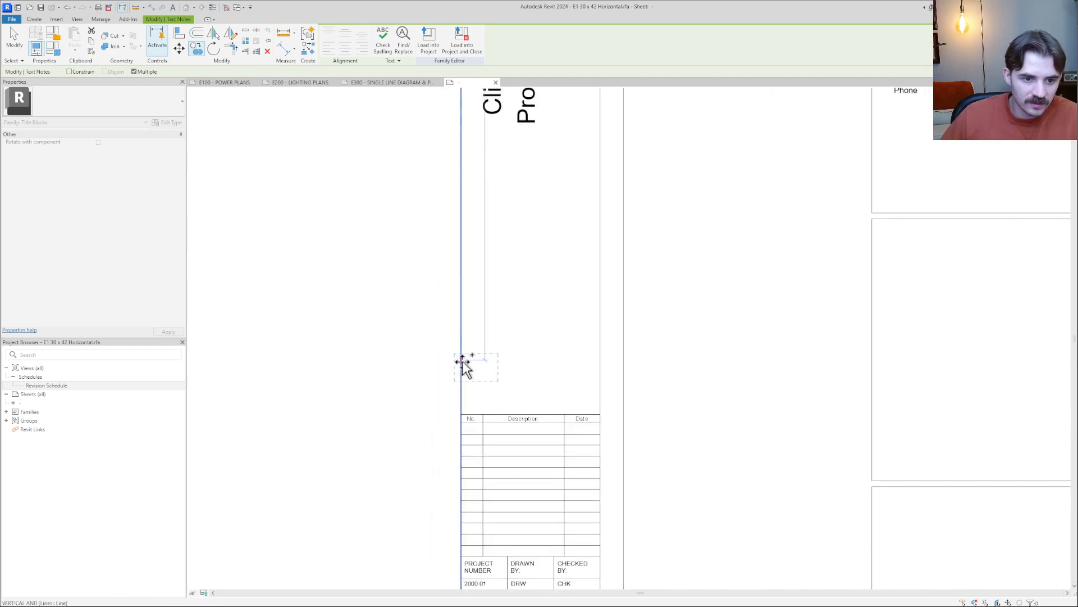
scroll(487, 387, "up", 3)
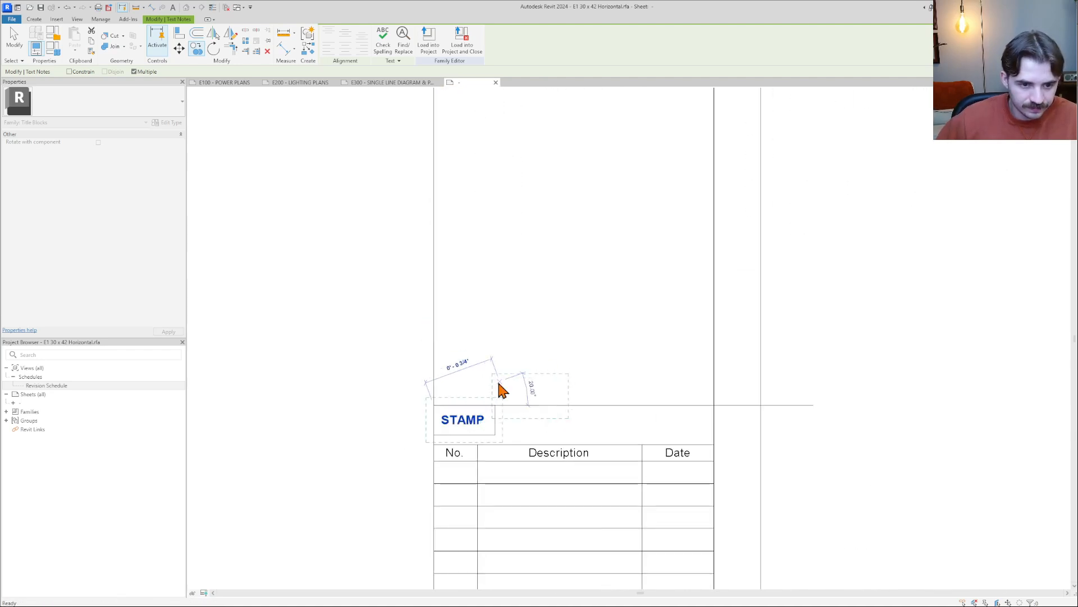
key("Escape")
key("Escape")
Nudge the copied STAMP heading down until its text box sits directly on top of the revision schedule
left_click(480, 418)
key("Down")
key("Down")
key("Down")
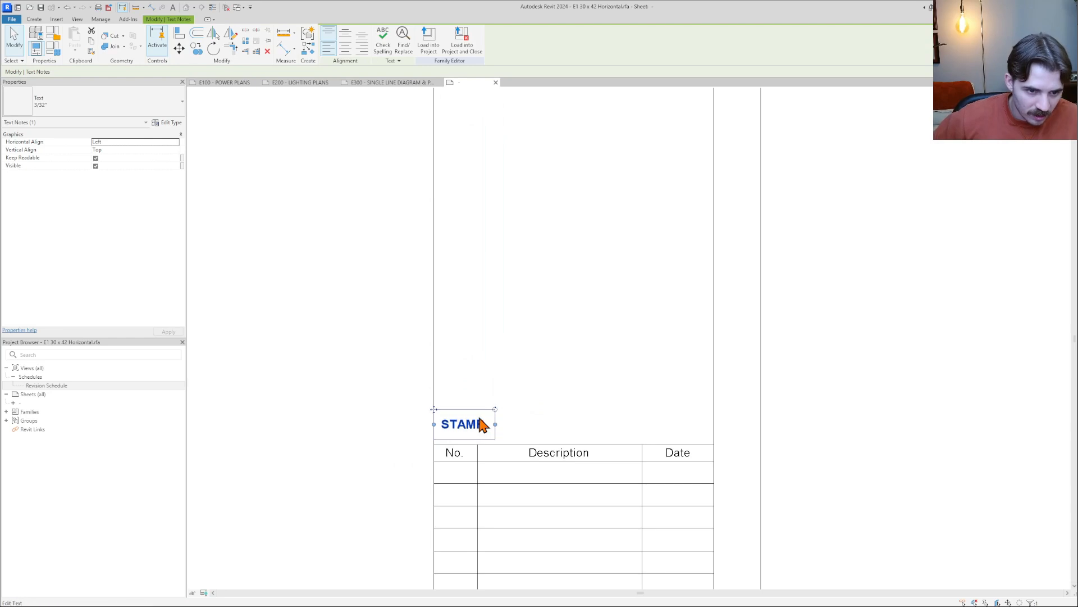
key("Down")
key("Down")
key("Down")
Change the copied heading's text to ISSUE/REVISION and widen its text box so it fits on one line
double_click(482, 426)
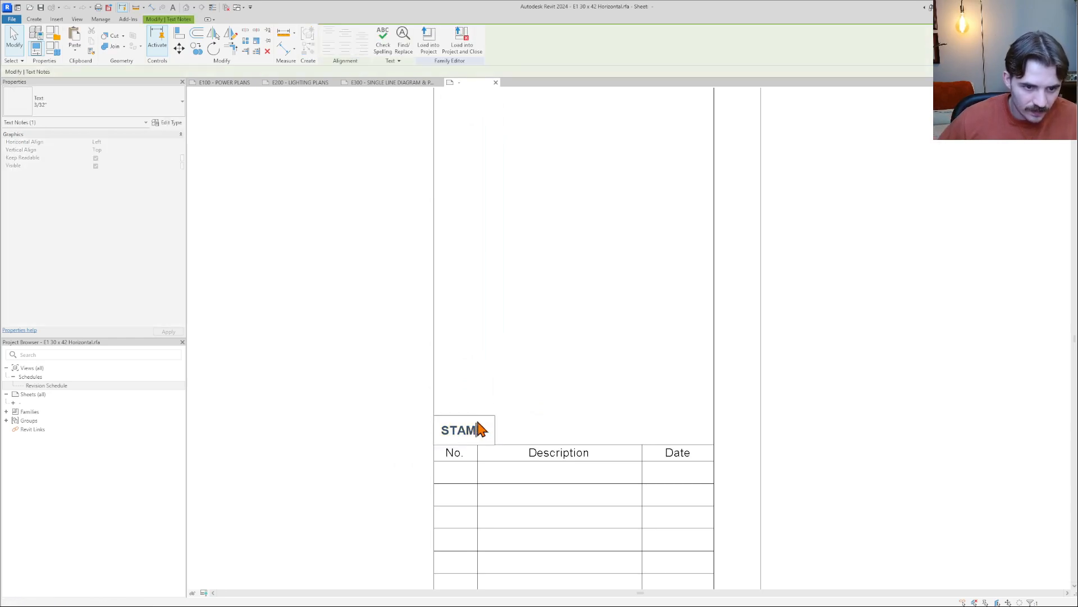
type("os")
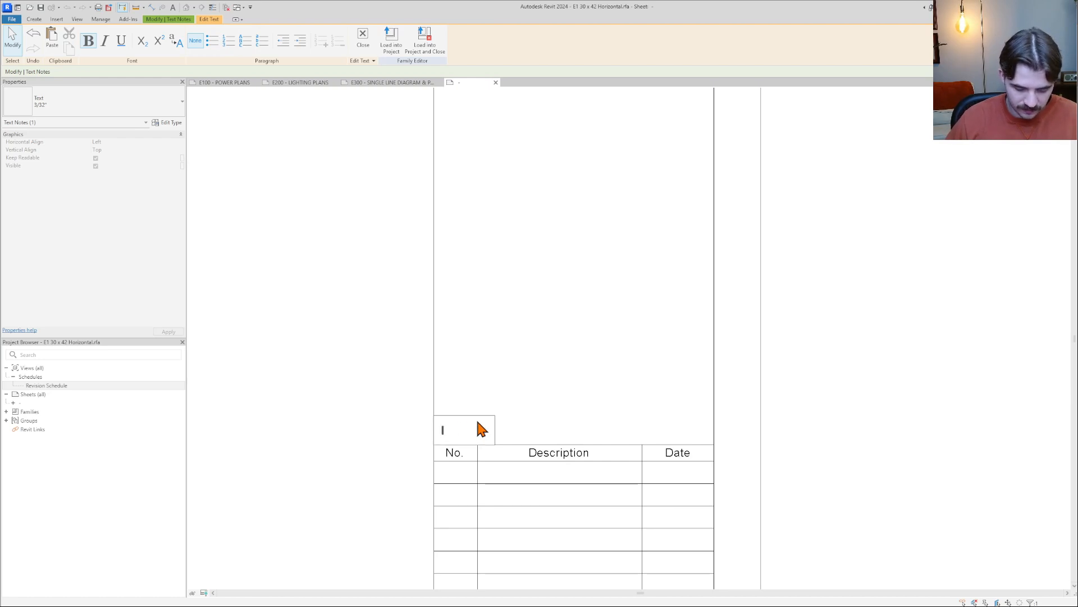
type("SUE REVISION")
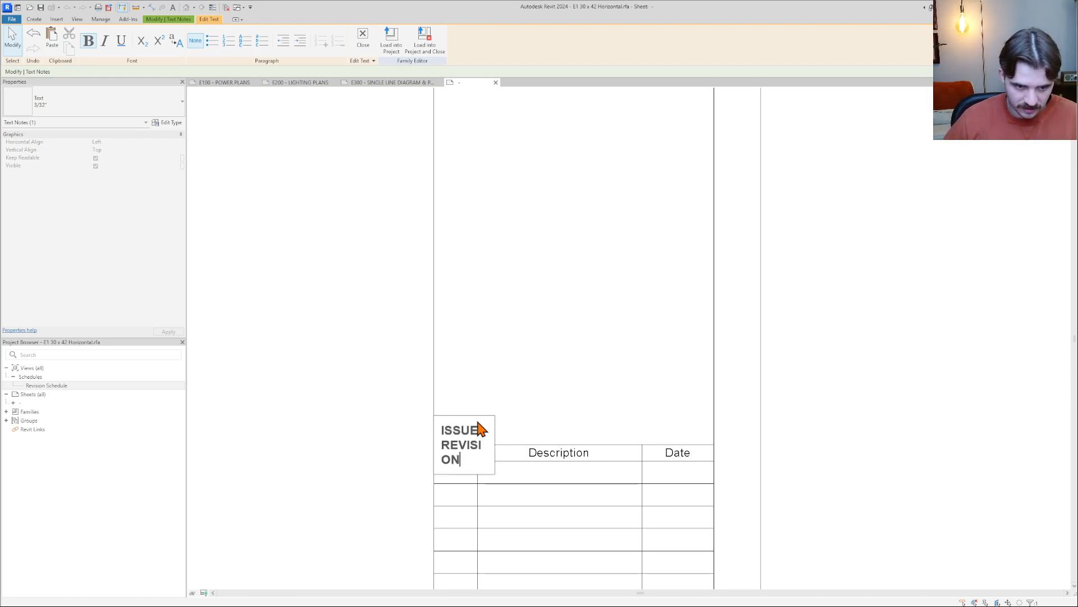
left_click(559, 421)
left_click_drag(494, 450, 560, 448)
key("Escape")
scroll(596, 433, "down", 6)
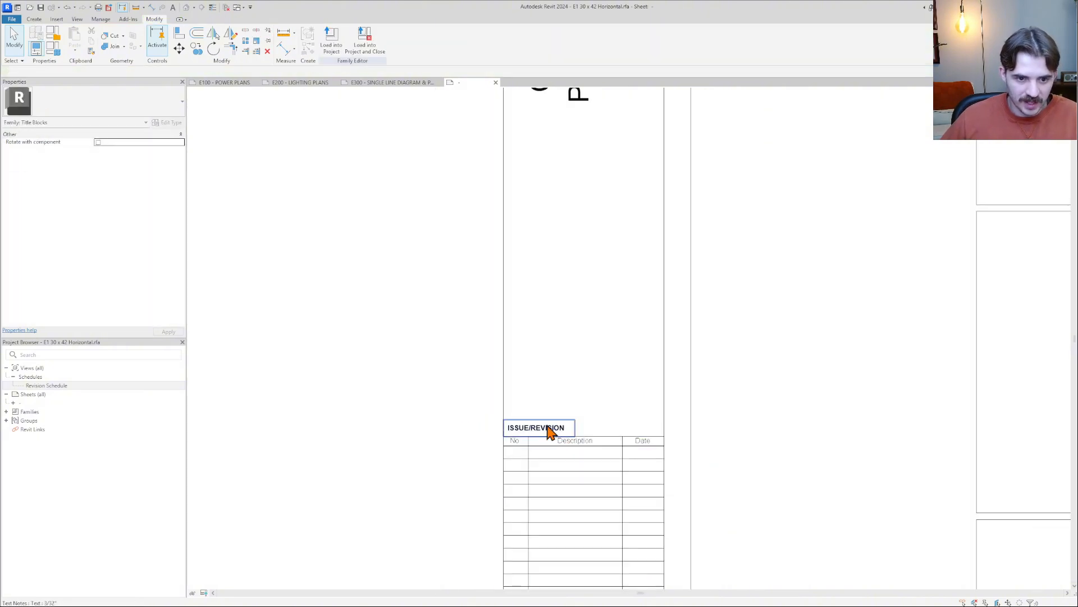
Move the Sheet Name label from the old title block into the new strip, between the project number row and the sheet number
scroll(582, 497, "up", 3)
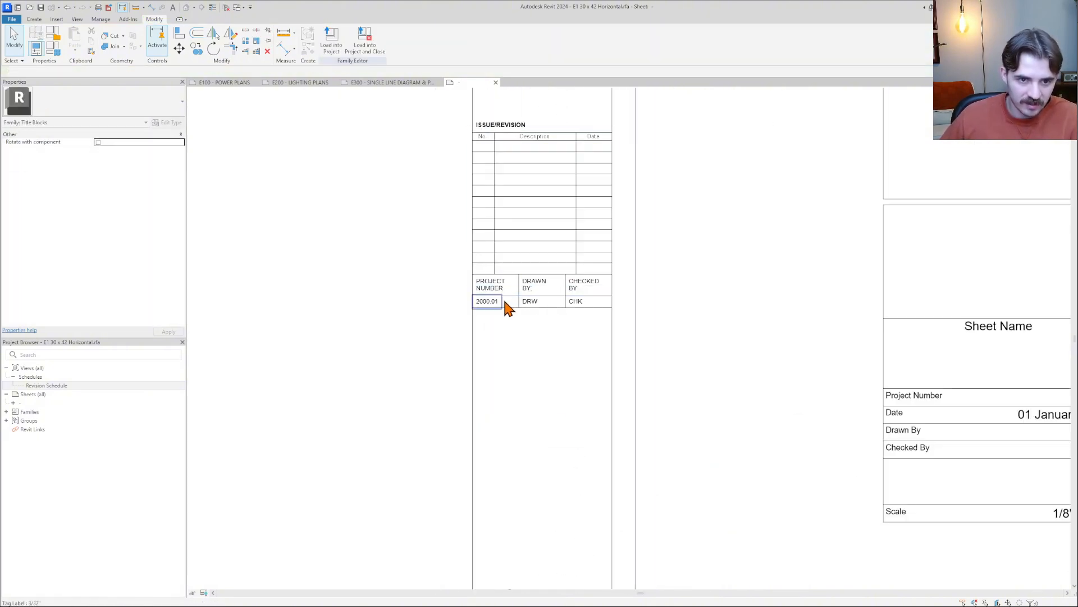
scroll(540, 289, "down", 2)
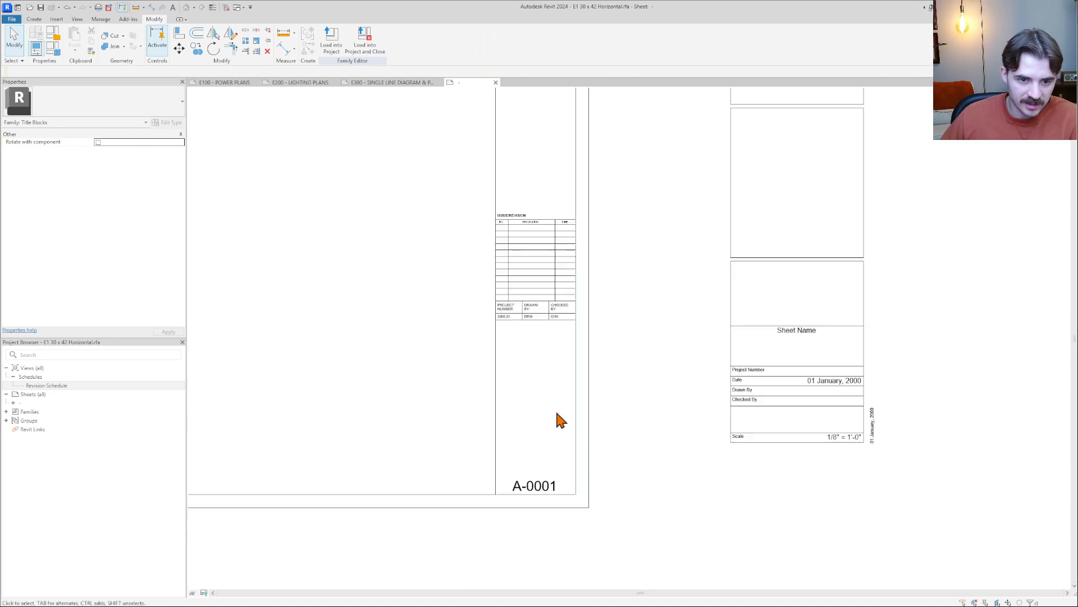
left_click(544, 482)
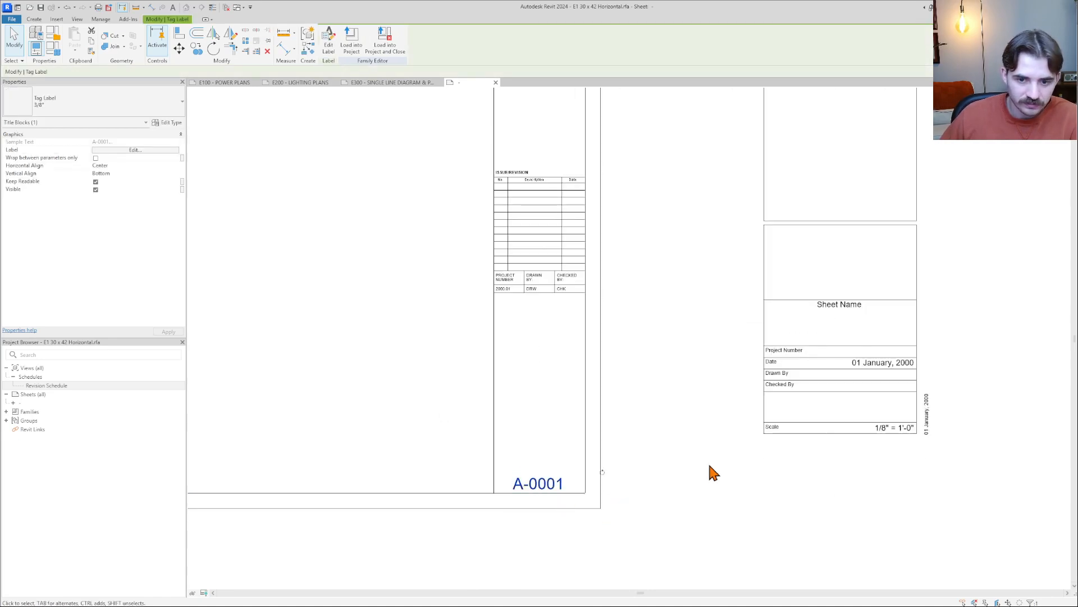
left_click(848, 316)
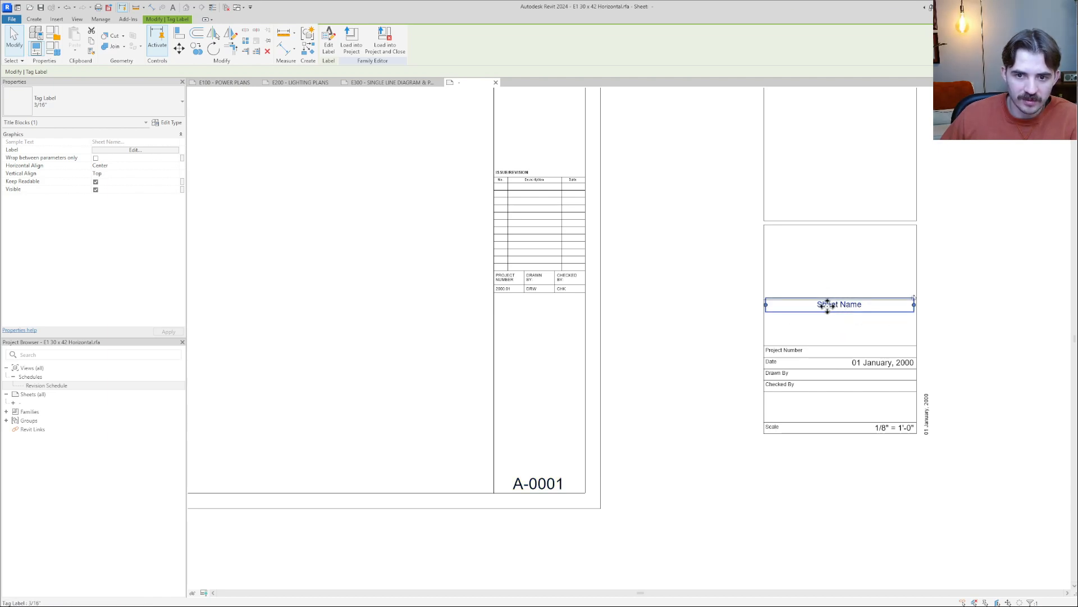
left_click_drag(824, 306, 550, 371)
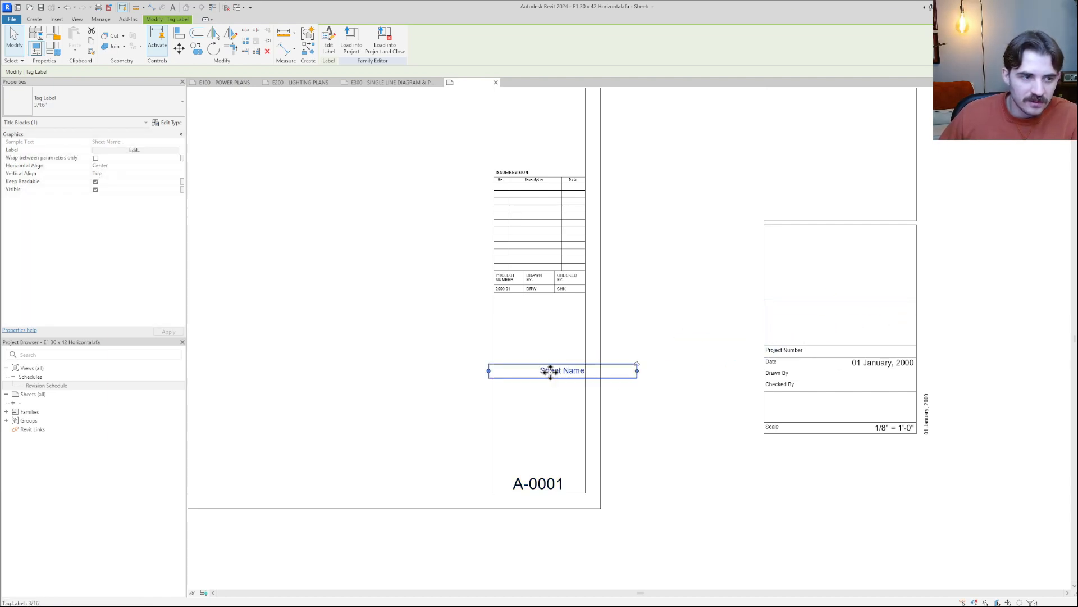
Check the Sheet Name label's parameters, then narrow the label to the strip's width and center it between the side lines
left_click(137, 151)
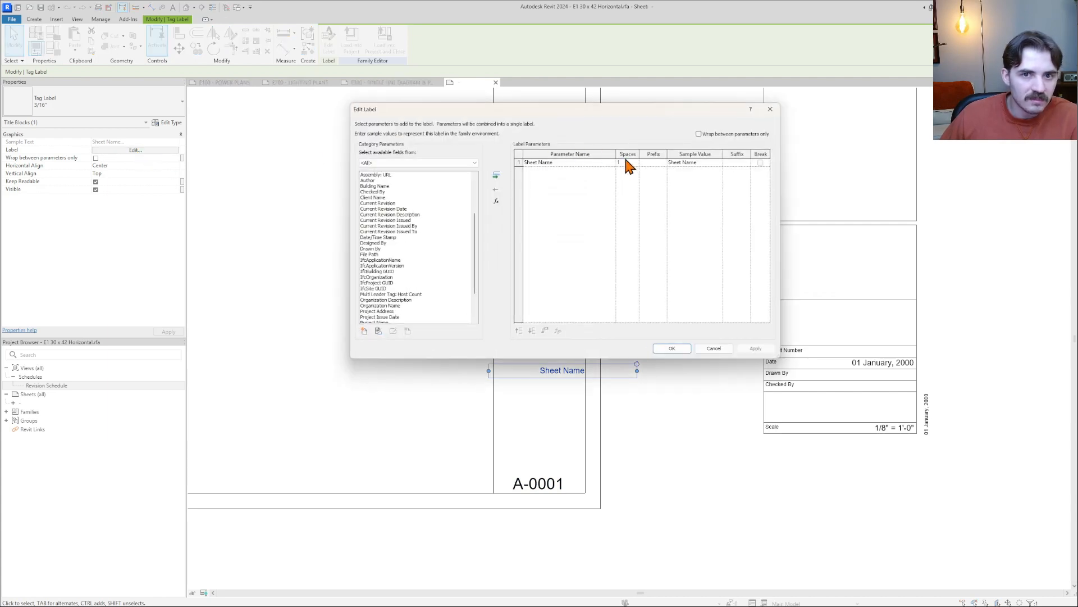
left_click(777, 110)
left_click_drag(541, 382, 498, 404)
scroll(534, 424, "up", 3)
scroll(533, 424, "up", 2)
scroll(544, 369, "down", 3)
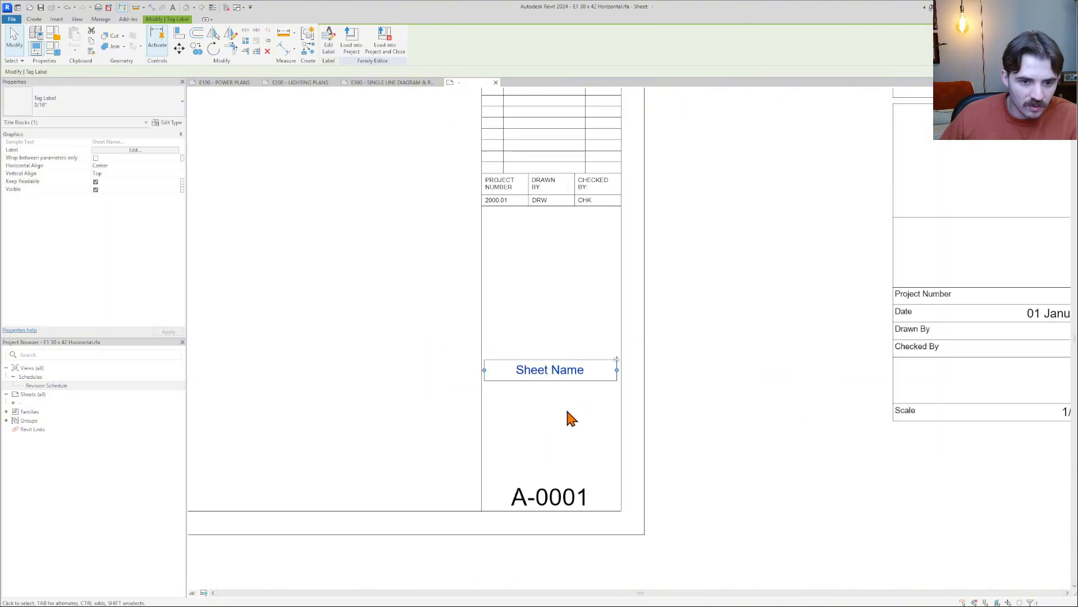
left_click(590, 432)
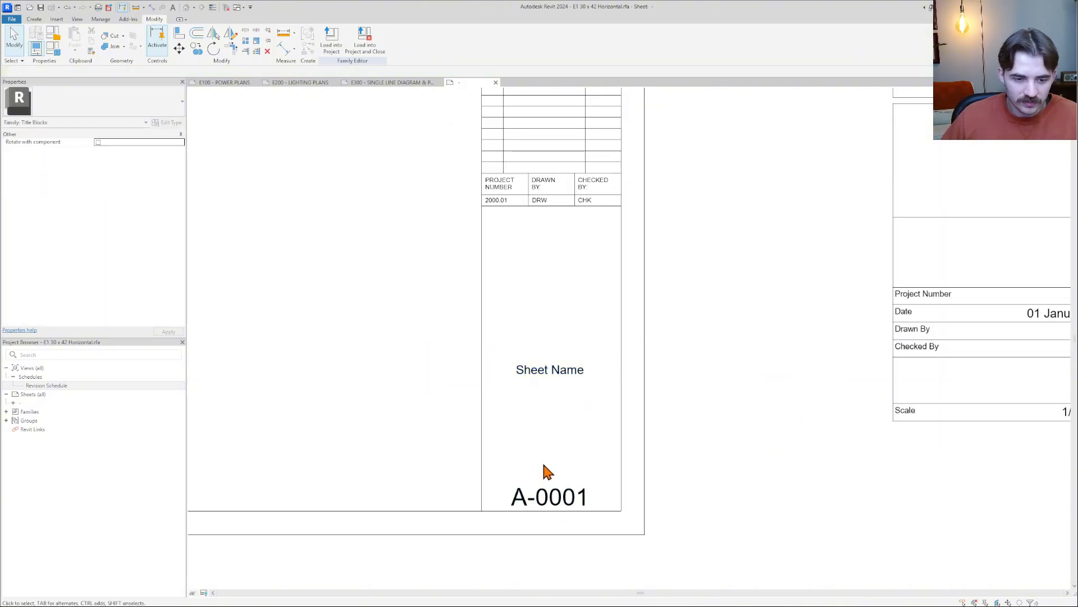
Copy the ISSUE/REVISION heading straight down to just below the project number, DRW and CHK row
scroll(562, 250, "down", 2)
middle_click_drag(561, 244, 493, 351)
scroll(544, 502, "up", 3)
scroll(494, 359, "down", 2)
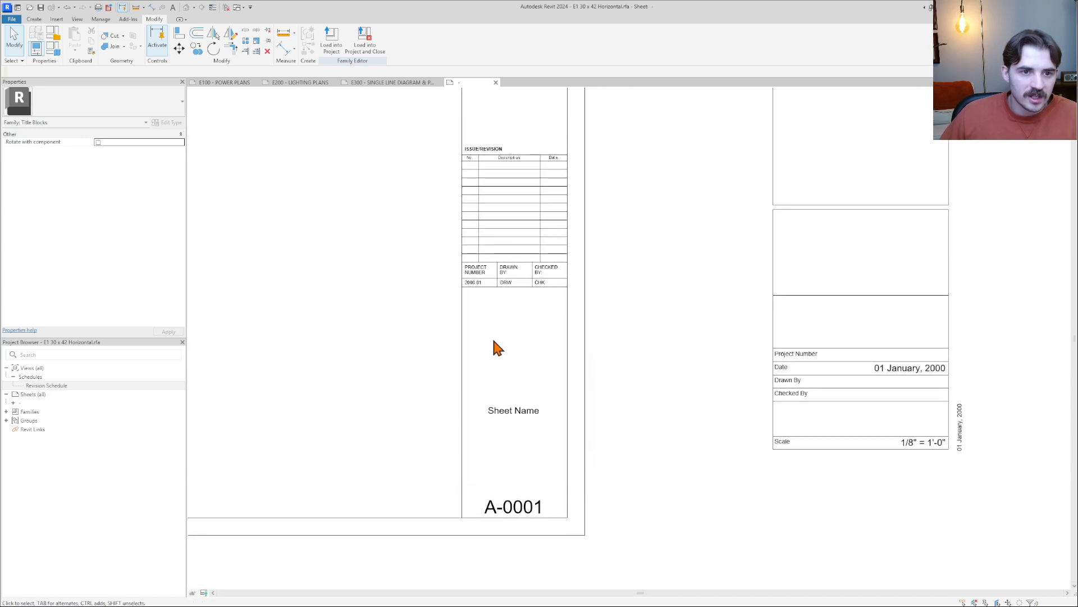
left_click(481, 155)
left_click(482, 155)
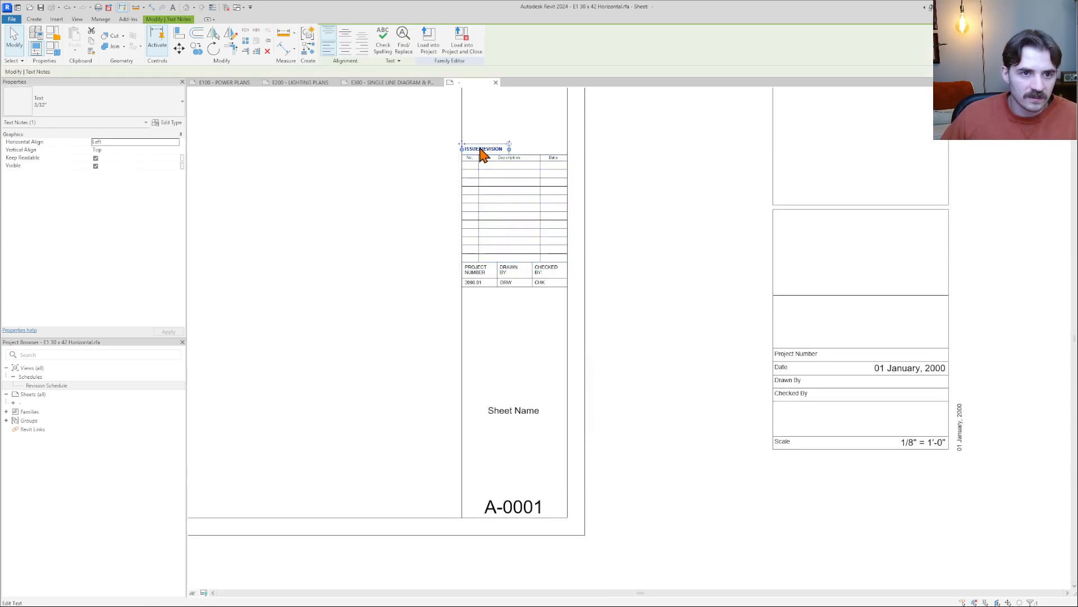
key("m")
key("v")
scroll(481, 153, "up", 3)
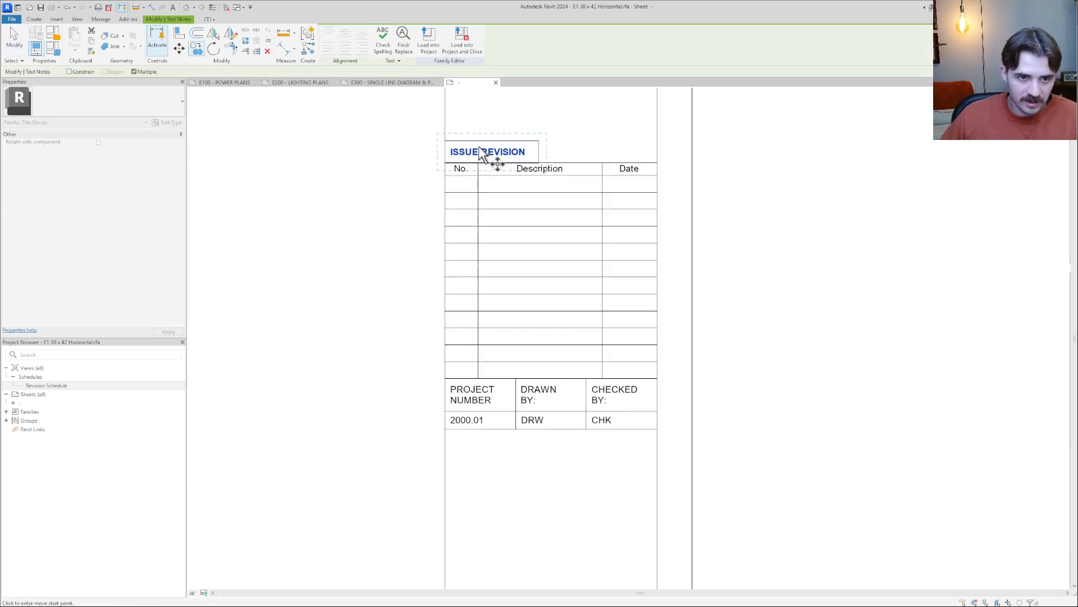
left_click(446, 141)
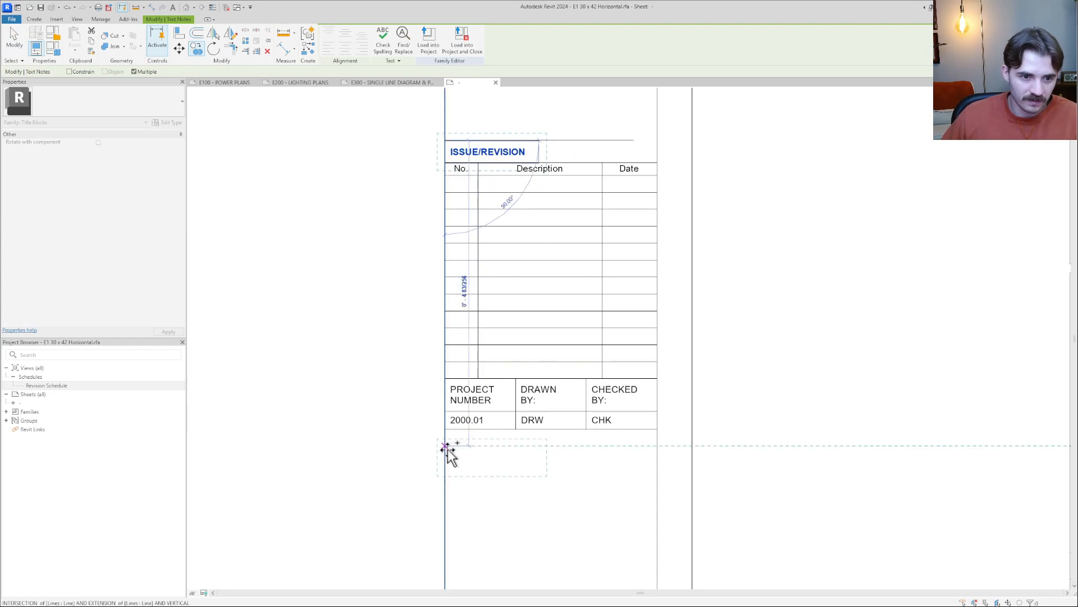
left_click(446, 448)
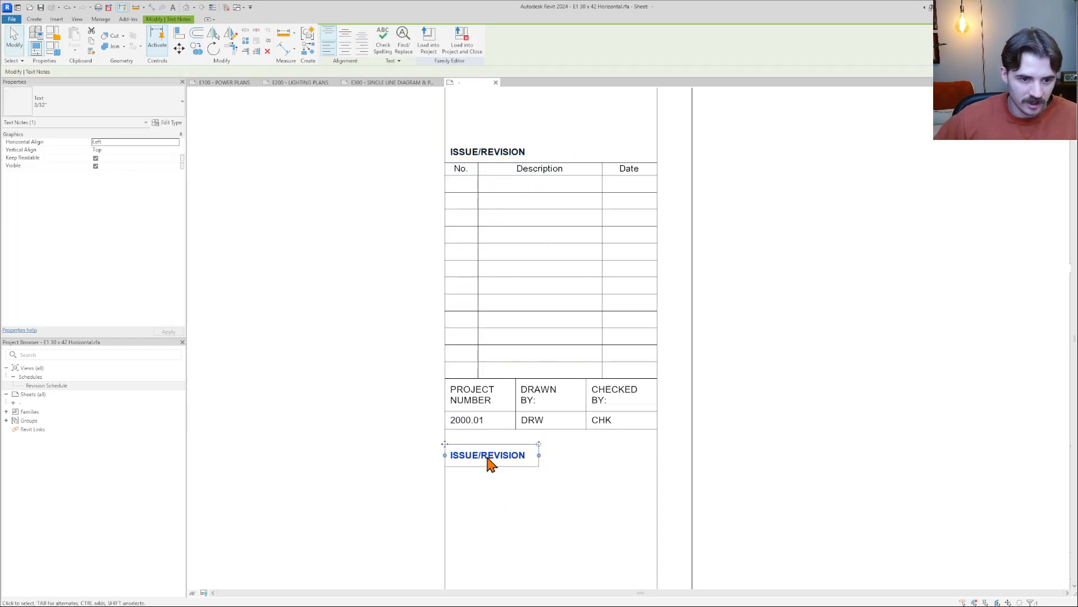
Nudge the copied heading up until its text box meets the line below the project number row
key("Up")
key("Up")
key("Up")
key("Up")
scroll(486, 457, "up", 5)
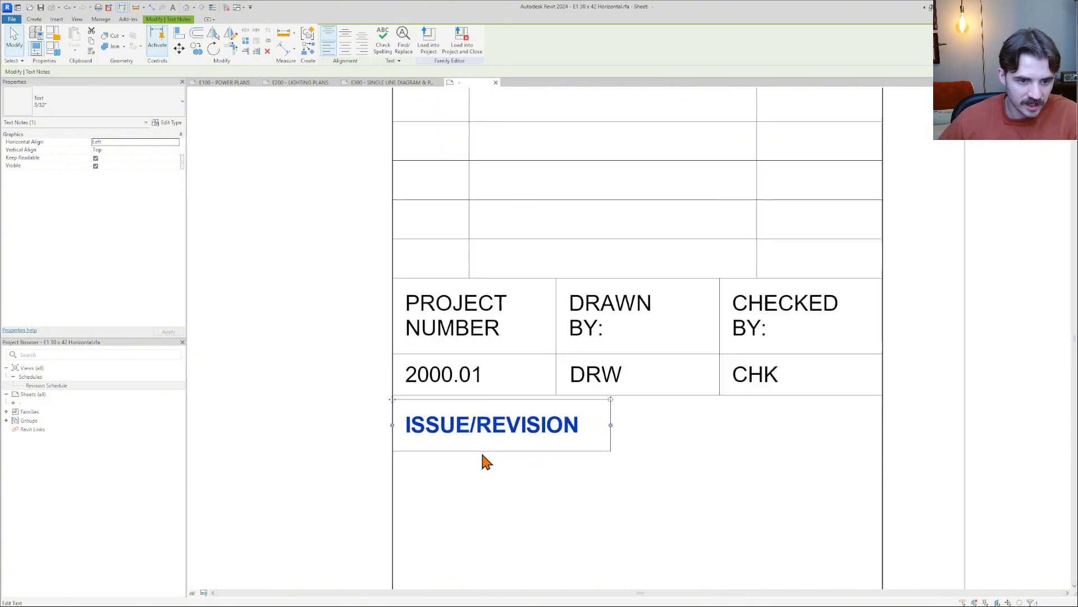
key("Up")
key("Up")
key("Up")
key("Up")
key("Up")
scroll(469, 430, "down", 2)
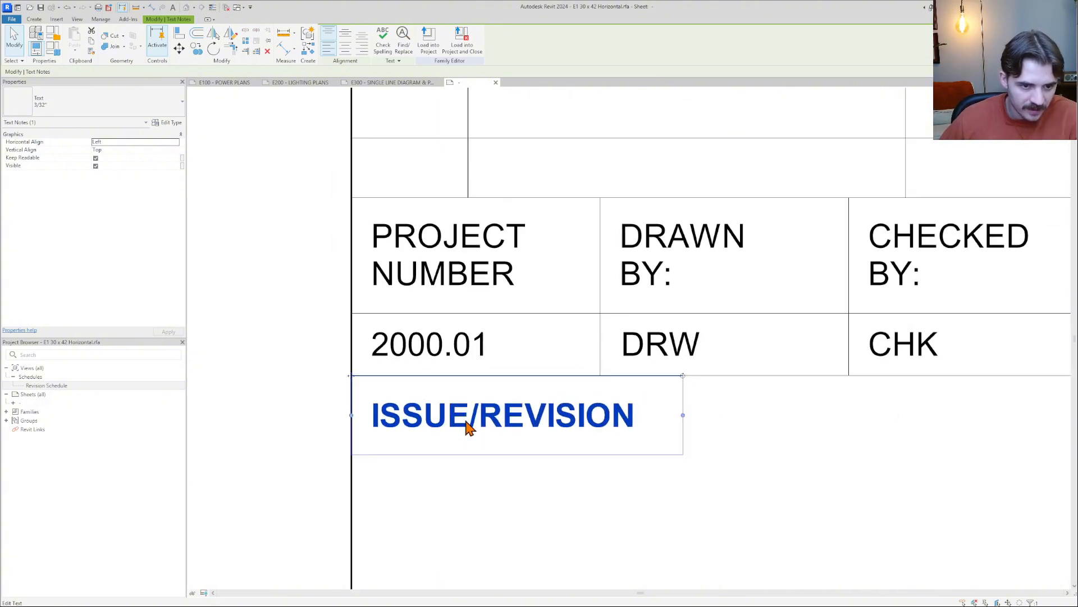
Change the lower heading's text to SHEET TITLE
double_click(469, 430)
key("ctrl+a")
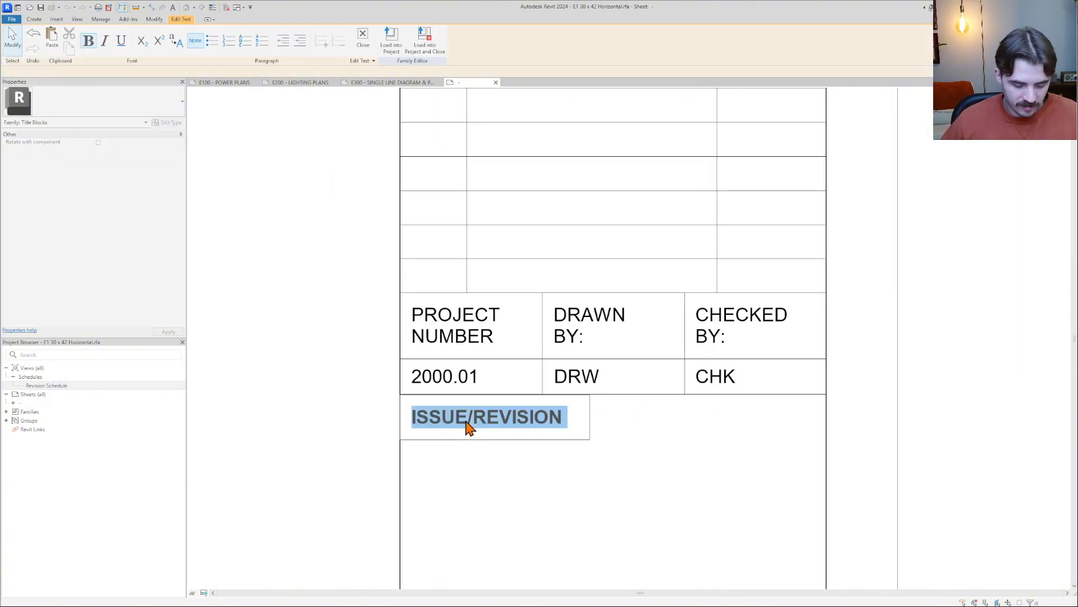
type("SHEET TITL")
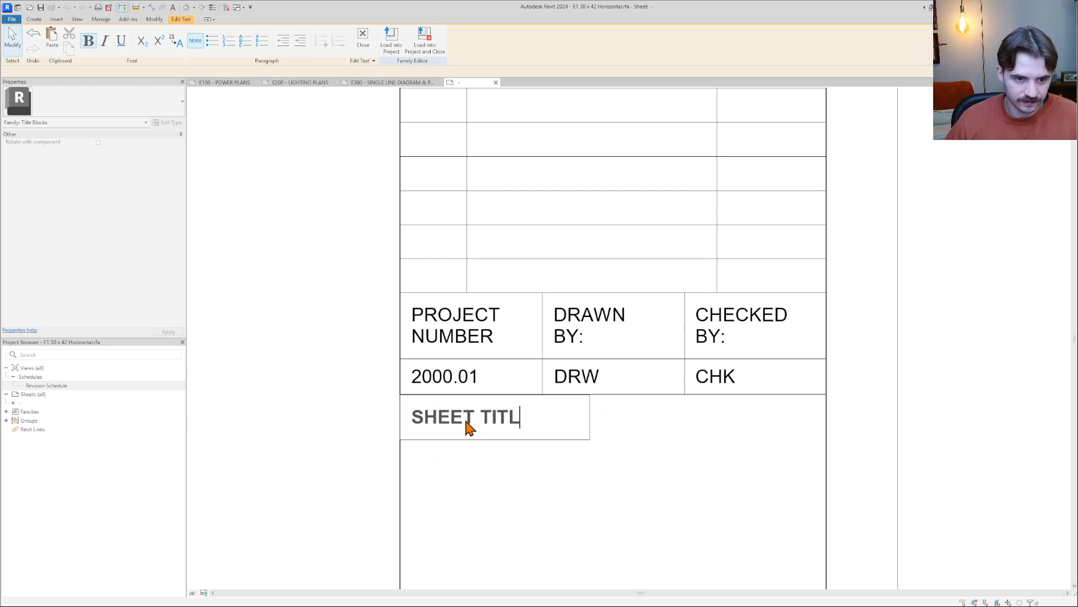
left_click(518, 468)
left_click(518, 468)
scroll(519, 470, "down", 7)
middle_click_drag(532, 484, 513, 256)
scroll(514, 315, "down", 1)
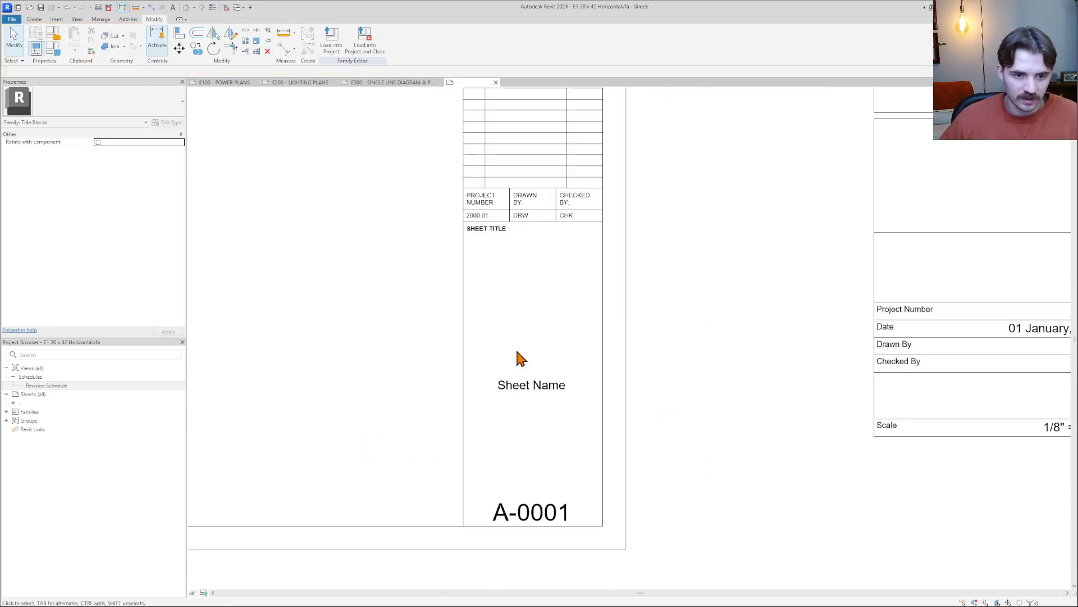
Move the Sheet Name label up so it sits just beneath the SHEET TITLE heading
scroll(526, 379, "up", 1)
left_click(528, 389)
left_click_drag(523, 308, 524, 228)
left_click(566, 435)
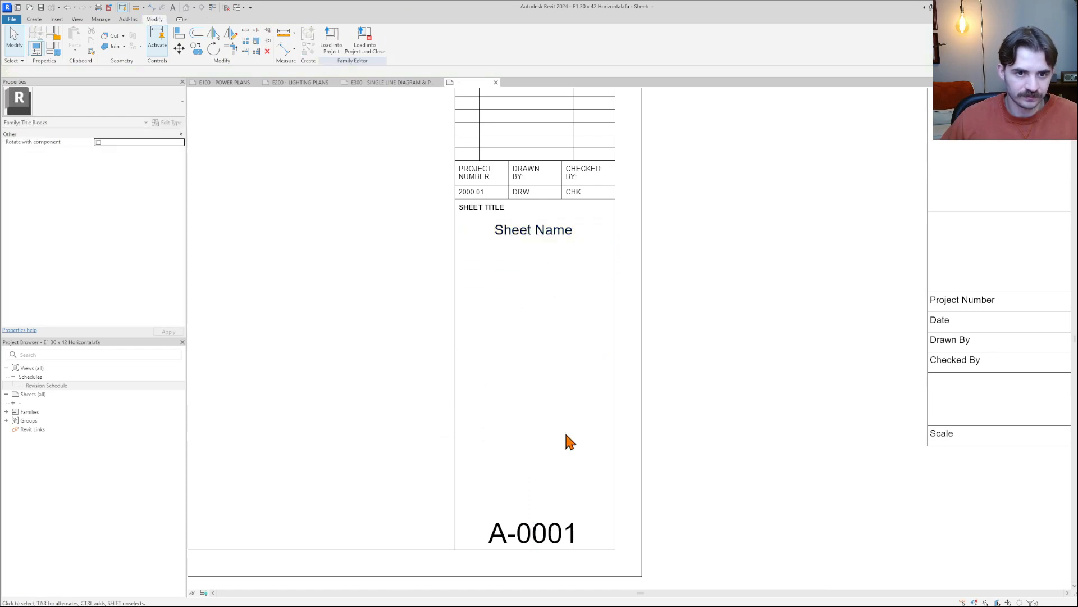
Draw a horizontal line across the strip below the Sheet Name label, about 2 1/4" under the project number row
scroll(779, 409, "down", 2)
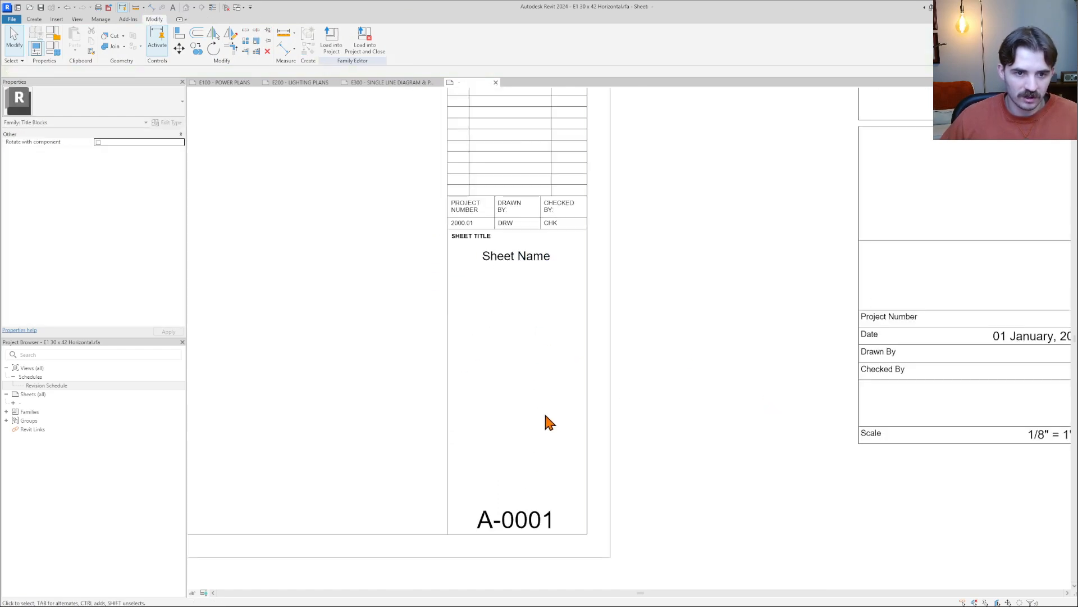
scroll(546, 416, "down", 2)
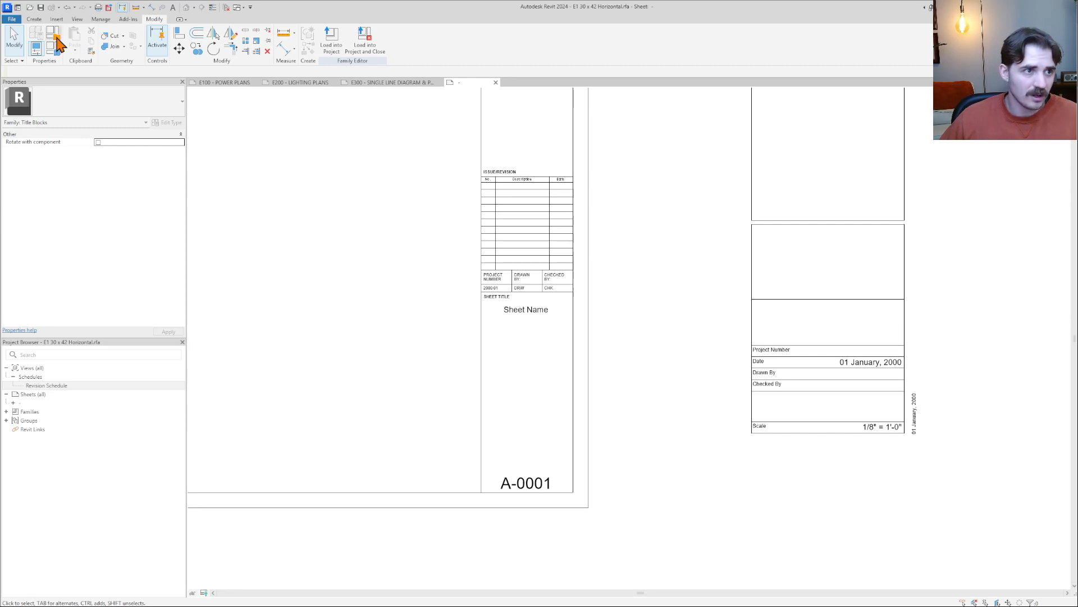
left_click(35, 20)
left_click(72, 40)
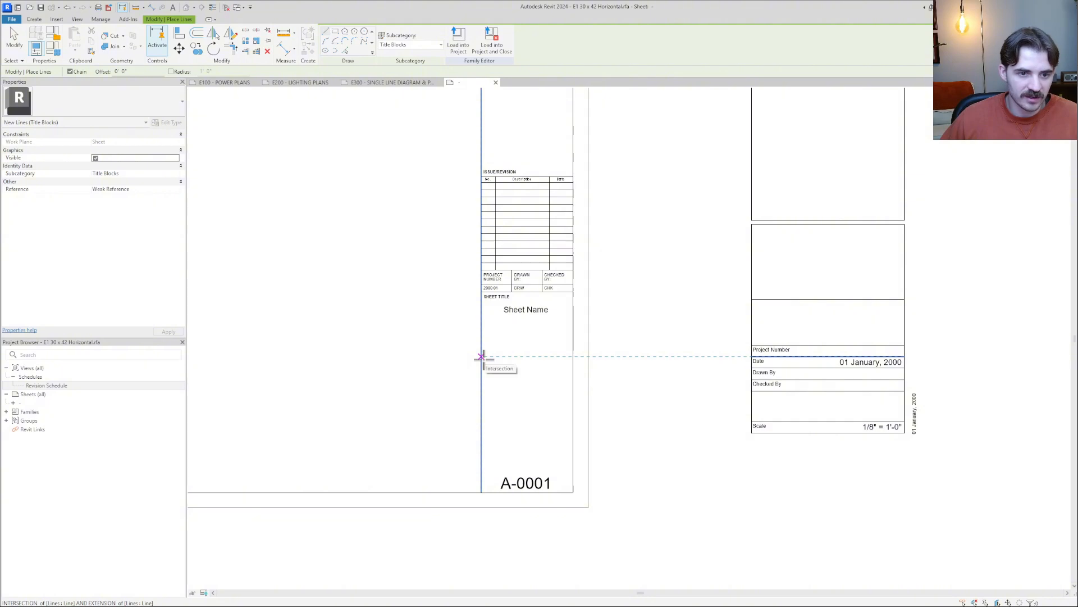
left_click(481, 360)
left_click(573, 360)
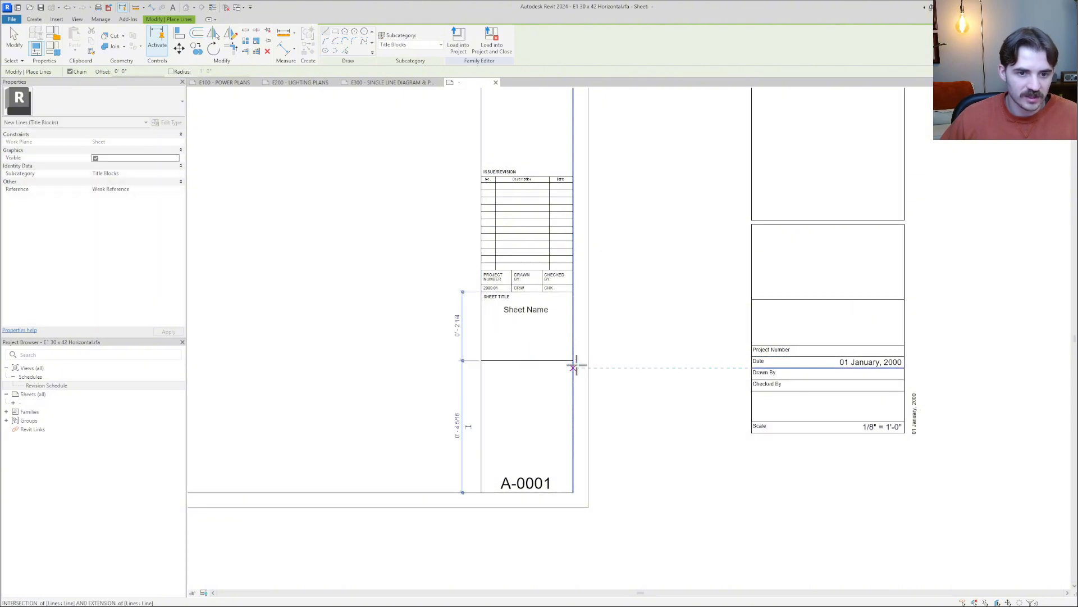
key("Escape")
key("Escape")
Move the revision schedule, project number row, SHEET TITLE heading, Sheet Name label and divider line straight down about 3 9/32"
scroll(575, 354, "down", 2)
left_click_drag(460, 216, 581, 367)
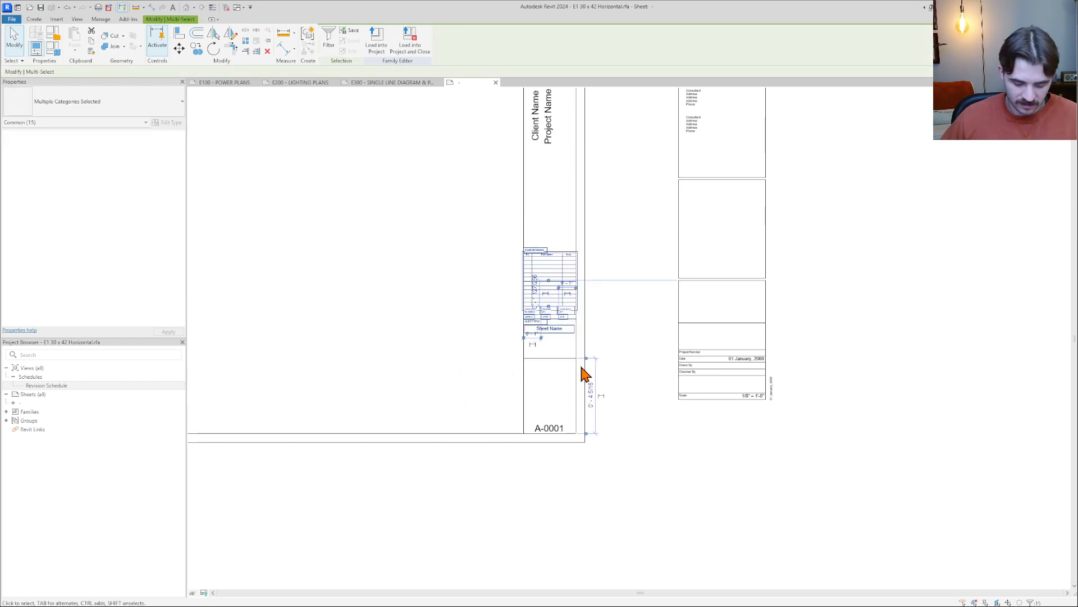
key("m")
key("v")
left_click(629, 292)
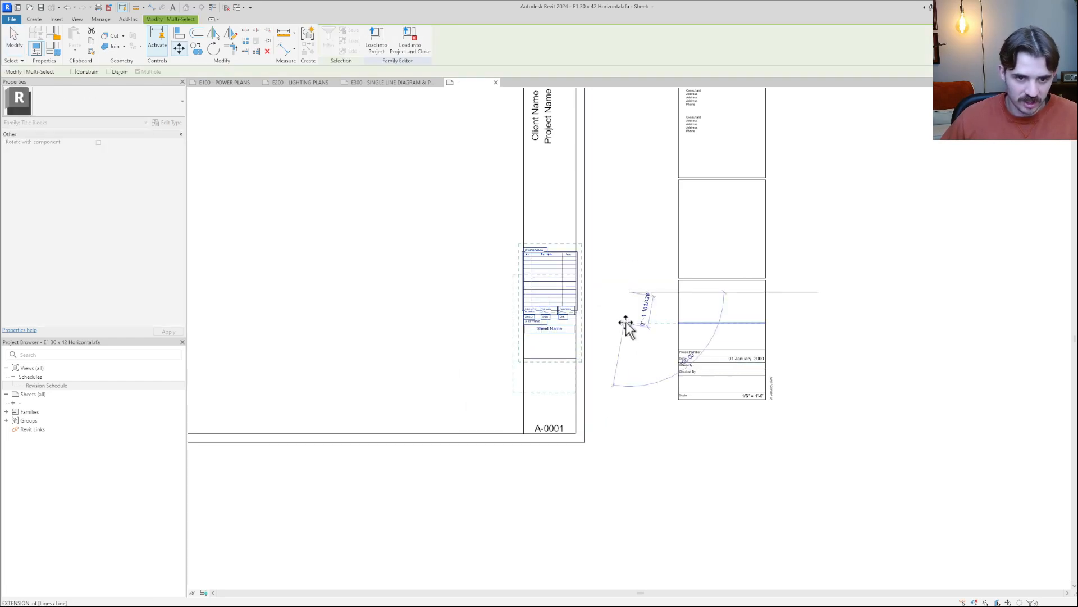
scroll(625, 359, "up", 3)
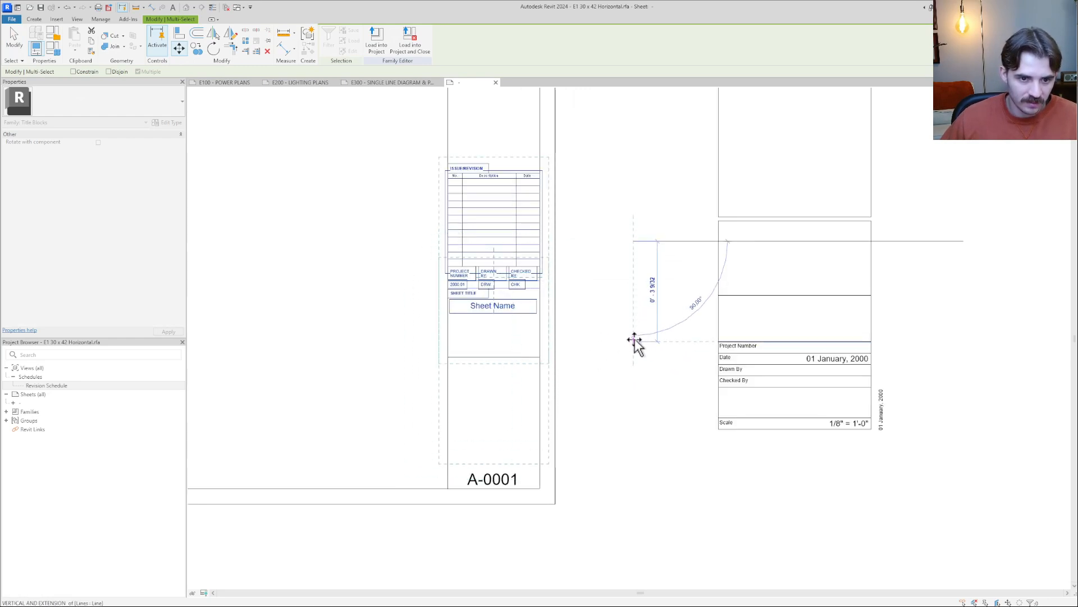
left_click(634, 341)
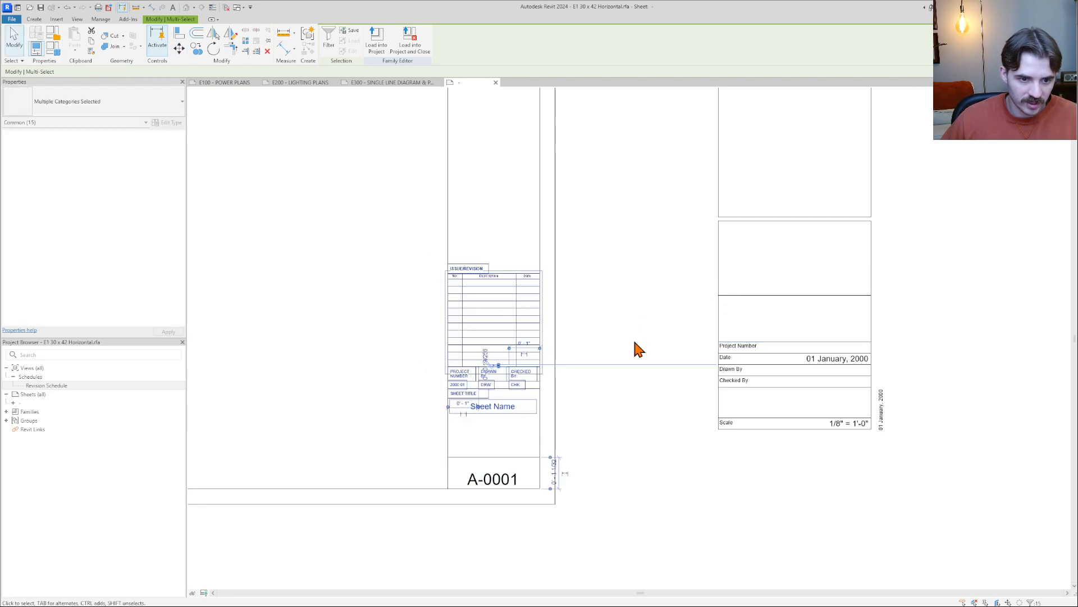
key("Escape")
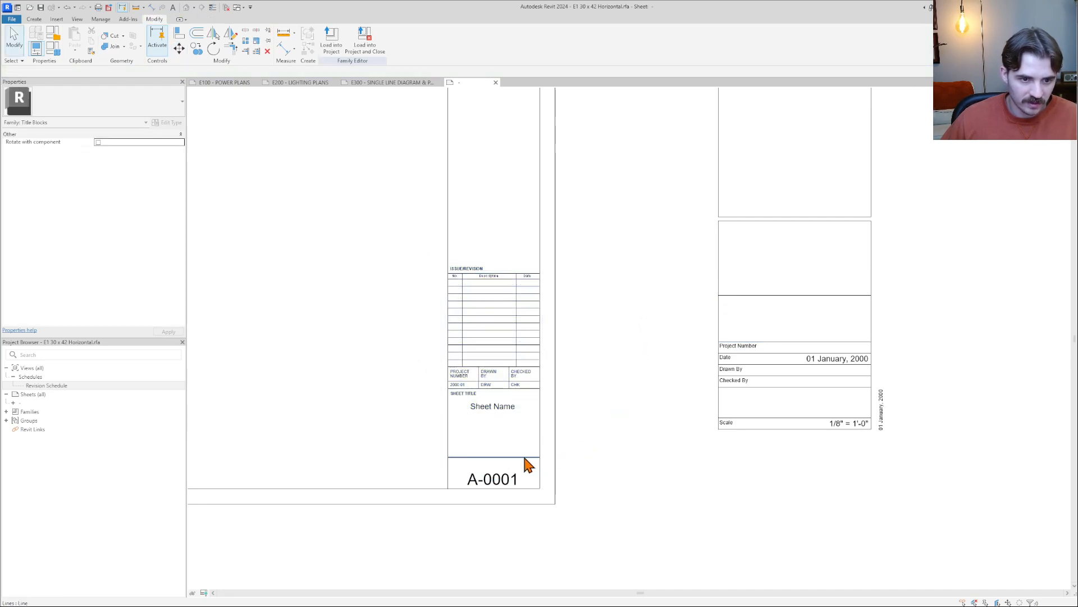
Copy the SHEET TITLE heading straight down so its text box meets the divider line above the A-0001 label
scroll(477, 455, "up", 2)
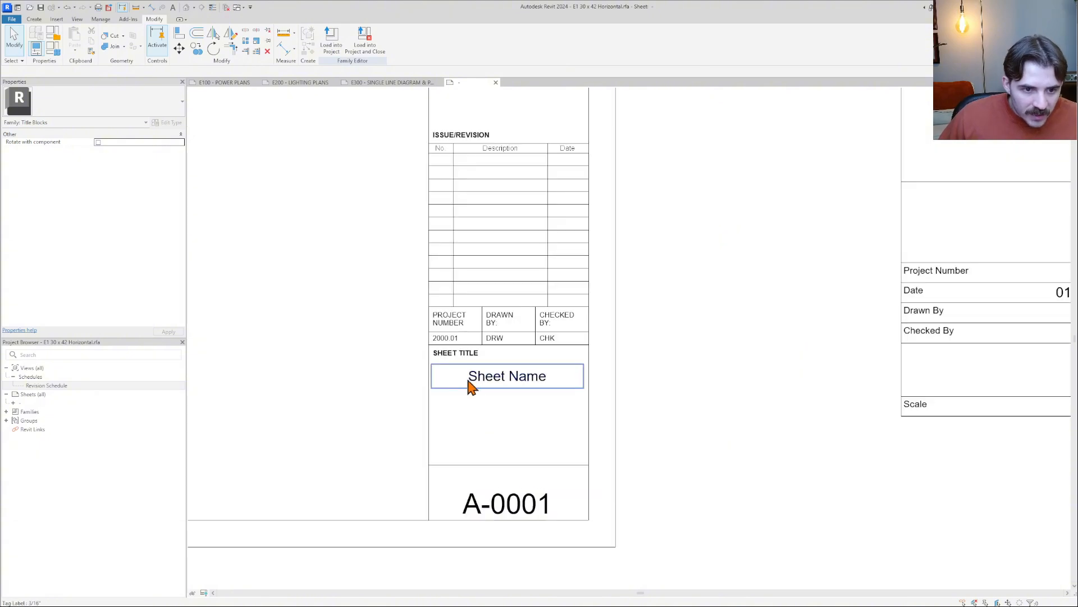
left_click(463, 394)
key("c")
key("o")
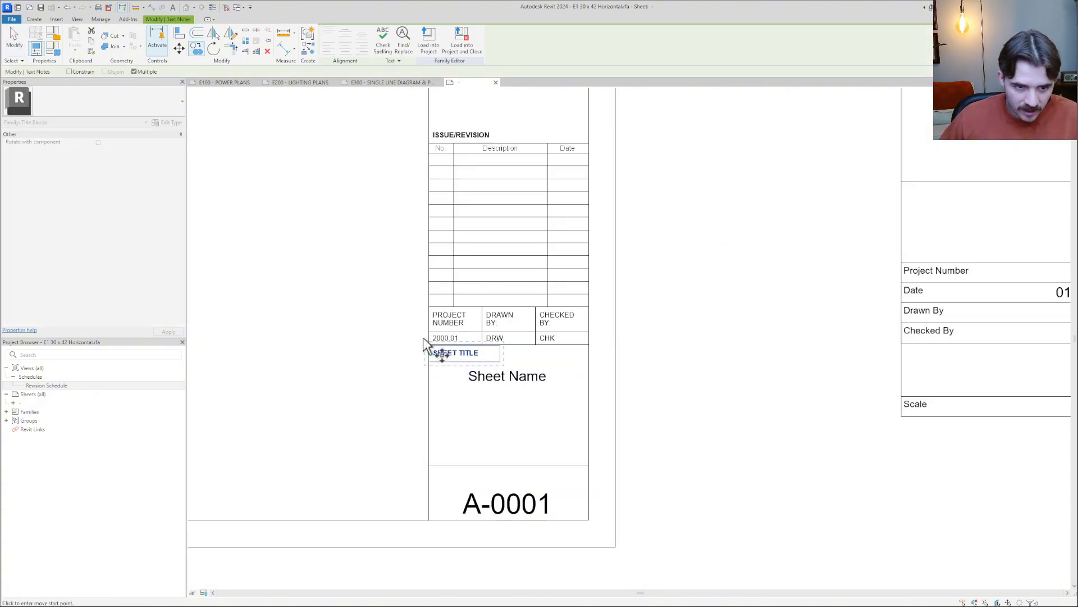
scroll(428, 345, "up", 2)
left_click(434, 356)
middle_click_drag(438, 457, 435, 275)
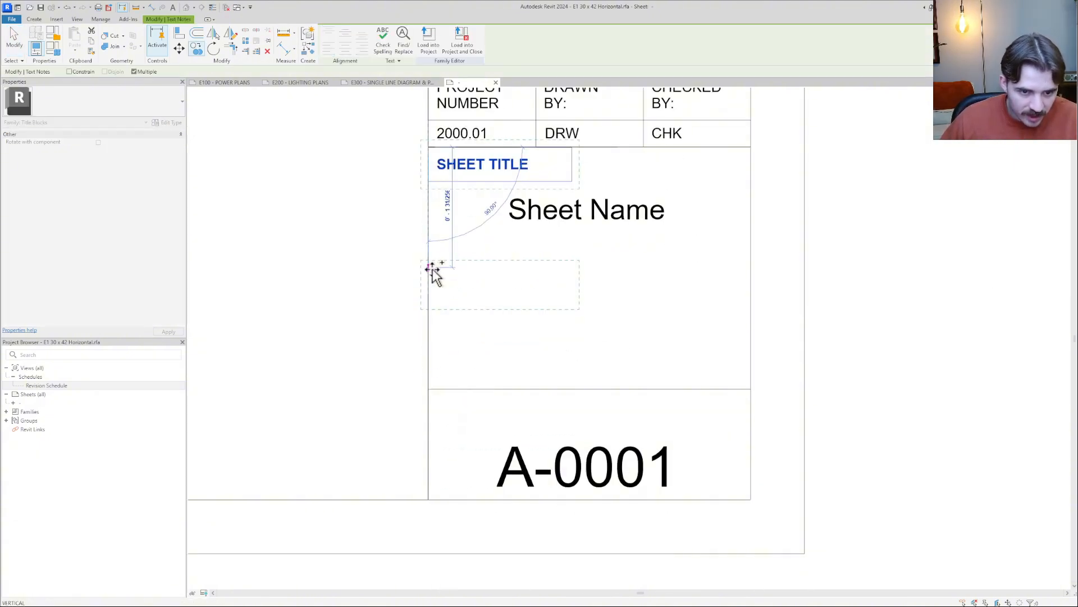
left_click(431, 390)
key("Escape")
key("Escape")
Change the copied heading's text to SHEET NUMBER
scroll(513, 411, "down", 2)
left_click(513, 409)
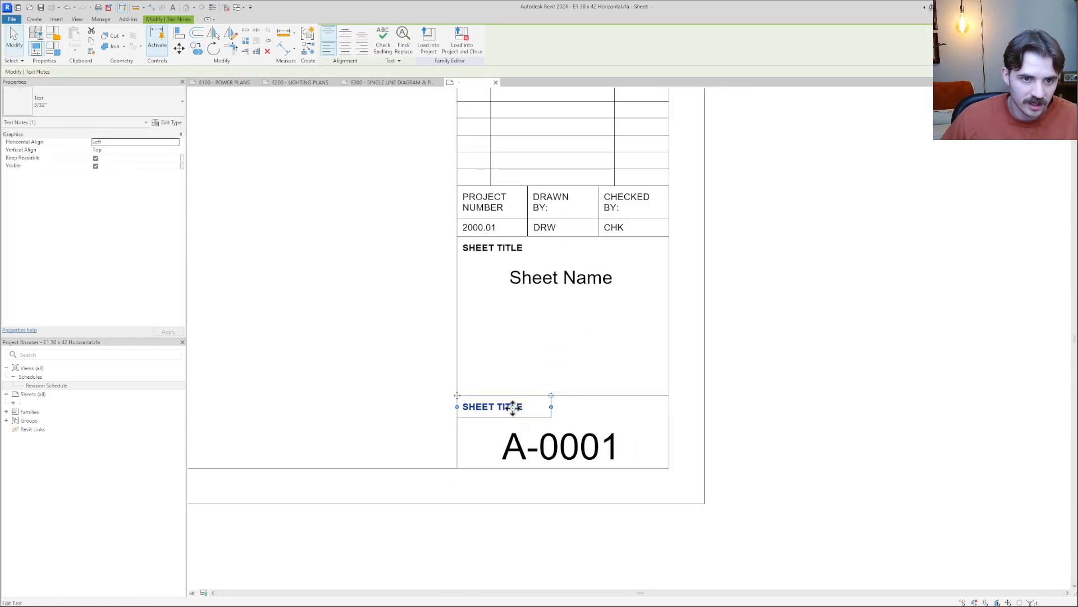
left_click(522, 416)
left_click_drag(522, 415, 498, 415)
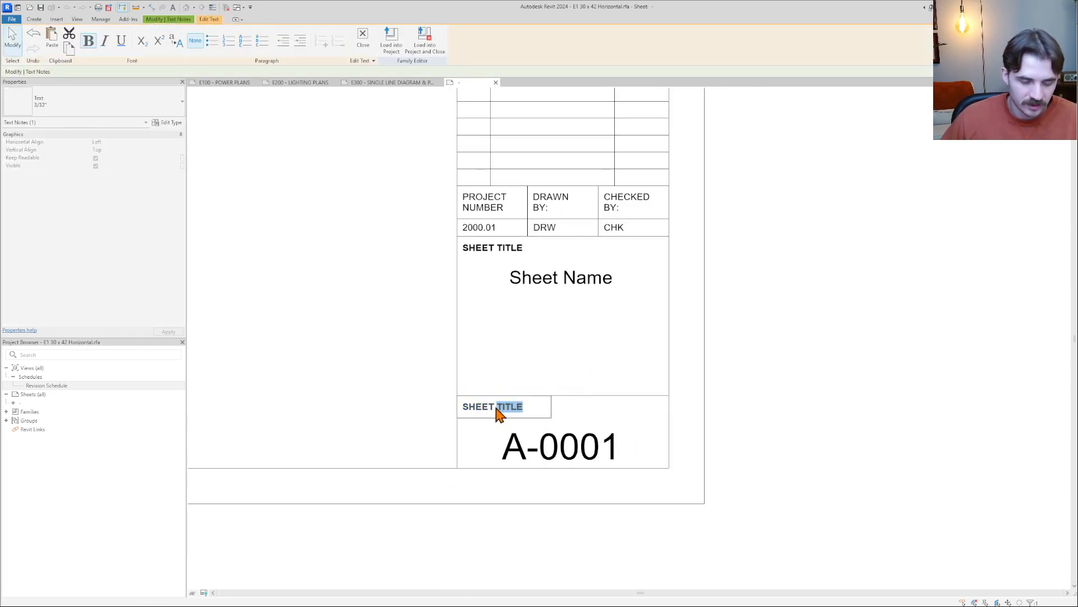
left_click(832, 395)
scroll(820, 395, "down", 3)
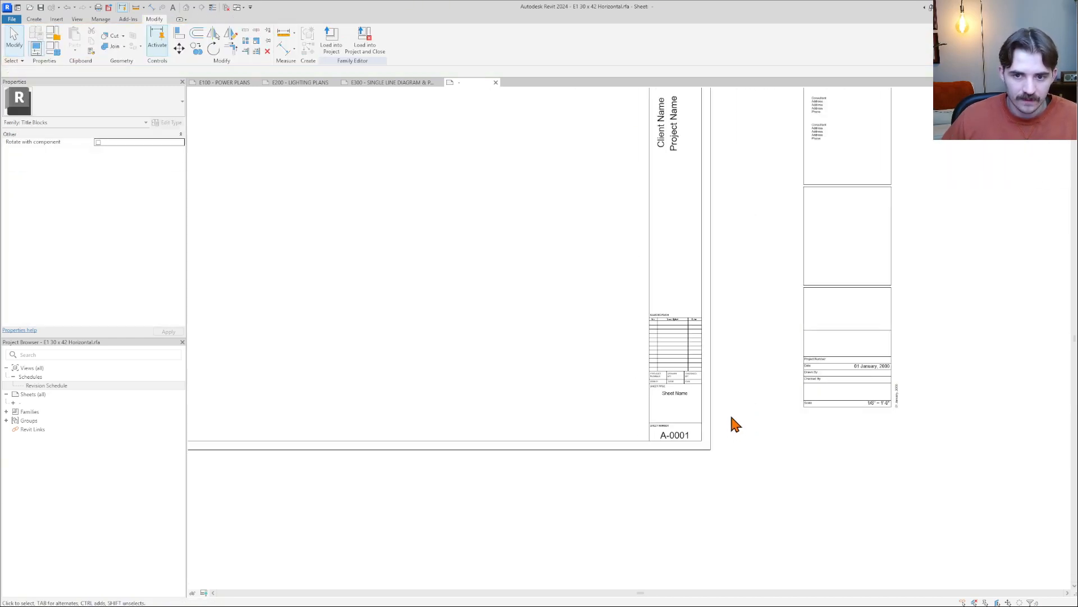
scroll(700, 414, "up", 3)
middle_click_drag(703, 414, 693, 448)
scroll(676, 448, "down", 3)
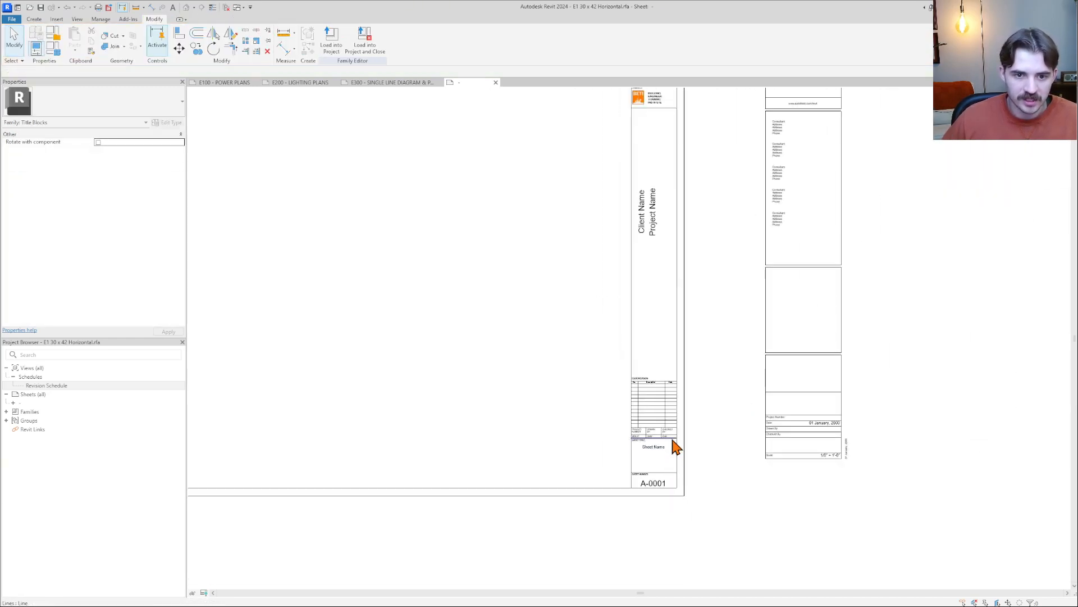
middle_click_drag(688, 387, 677, 449)
scroll(677, 452, "down", 1)
left_click_drag(875, 117, 710, 539)
key("Delete")
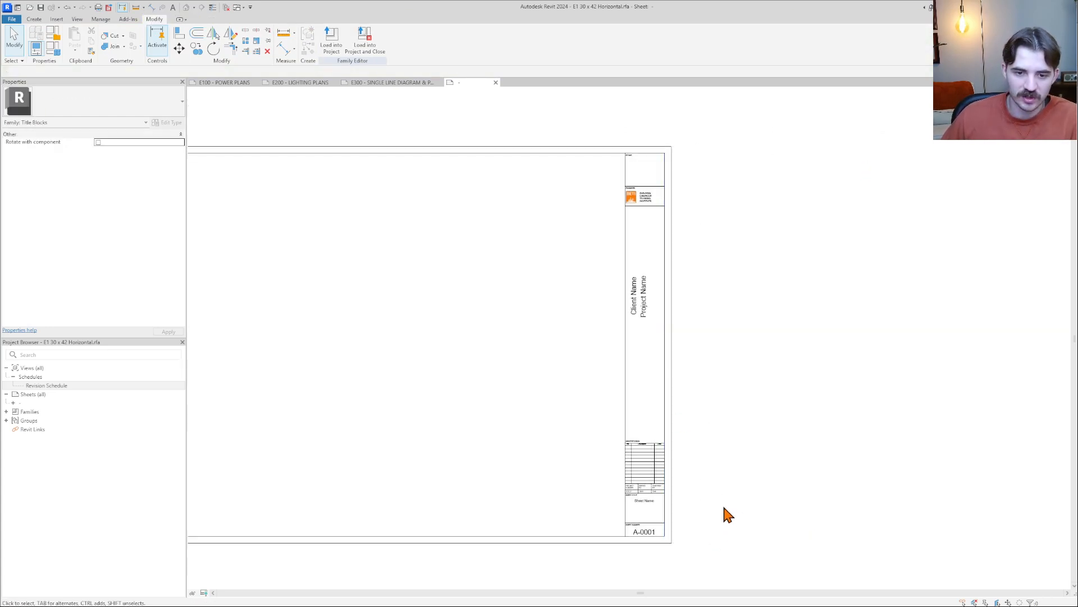
key("ctrl+z")
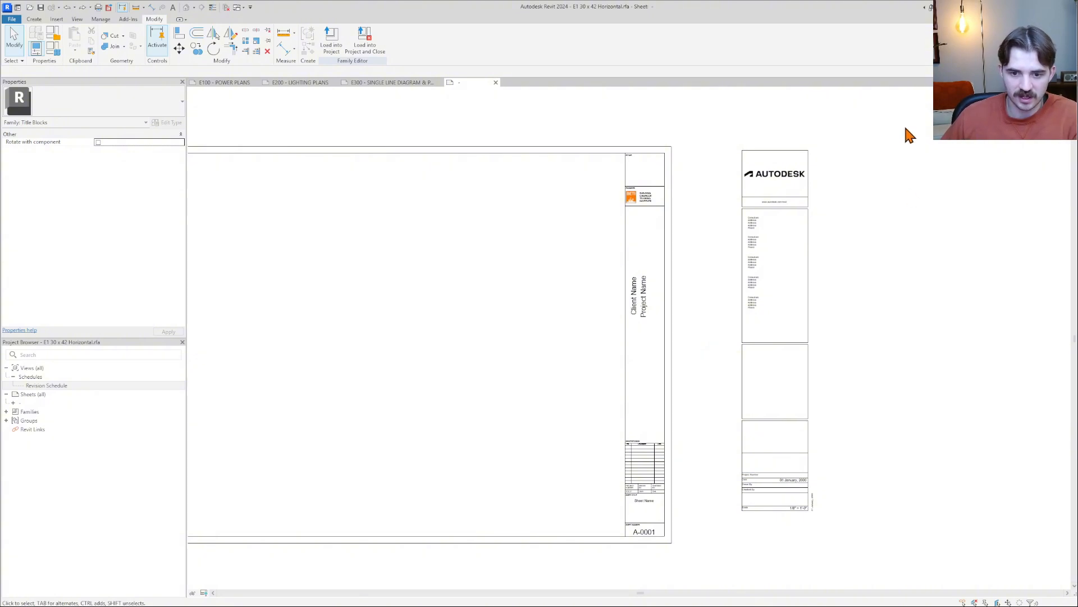
Compare the new strip with the old Autodesk title block column, checking its project fields, scale and consultant address notes
left_click_drag(892, 106, 874, 508)
scroll(768, 493, "up", 5)
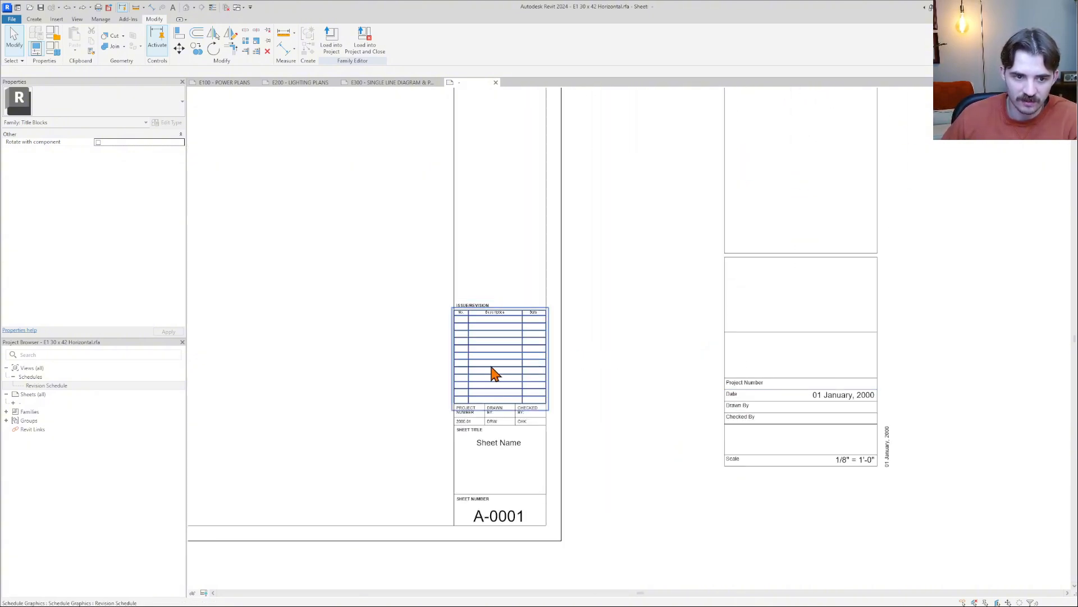
scroll(857, 465, "down", 4)
scroll(857, 466, "up", 1)
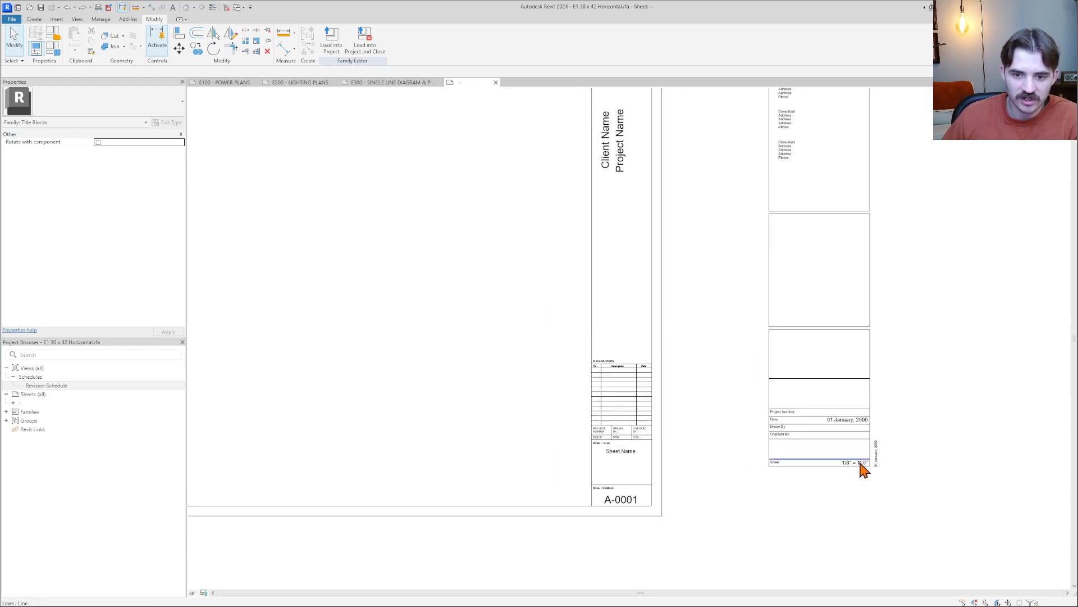
scroll(416, 381, "down", 2)
middle_click_drag(432, 383, 788, 375)
scroll(480, 376, "down", 2)
middle_click_drag(479, 376, 324, 413)
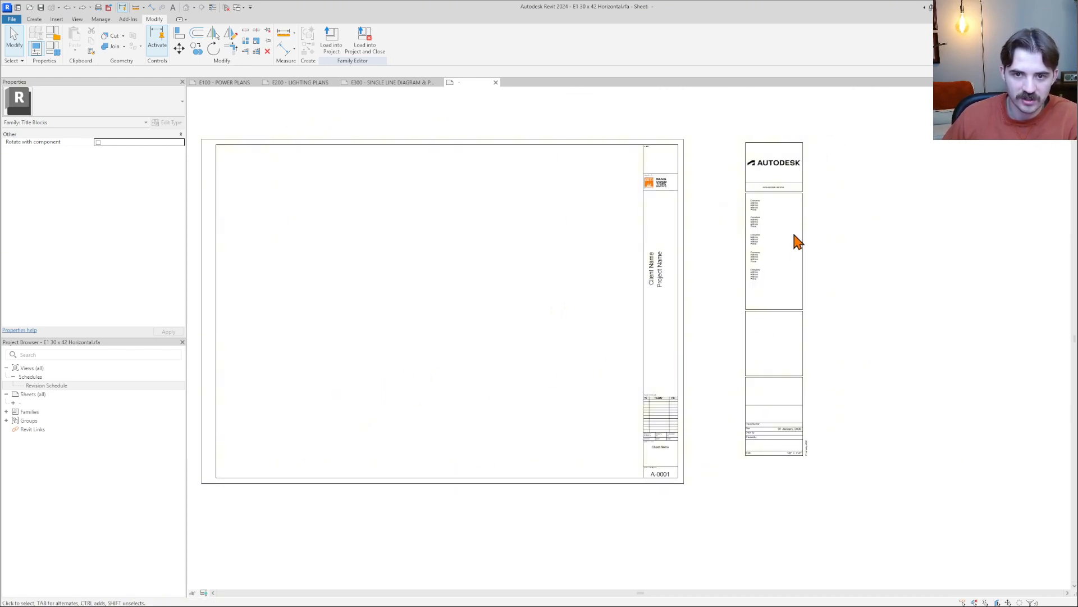
scroll(781, 204, "up", 5)
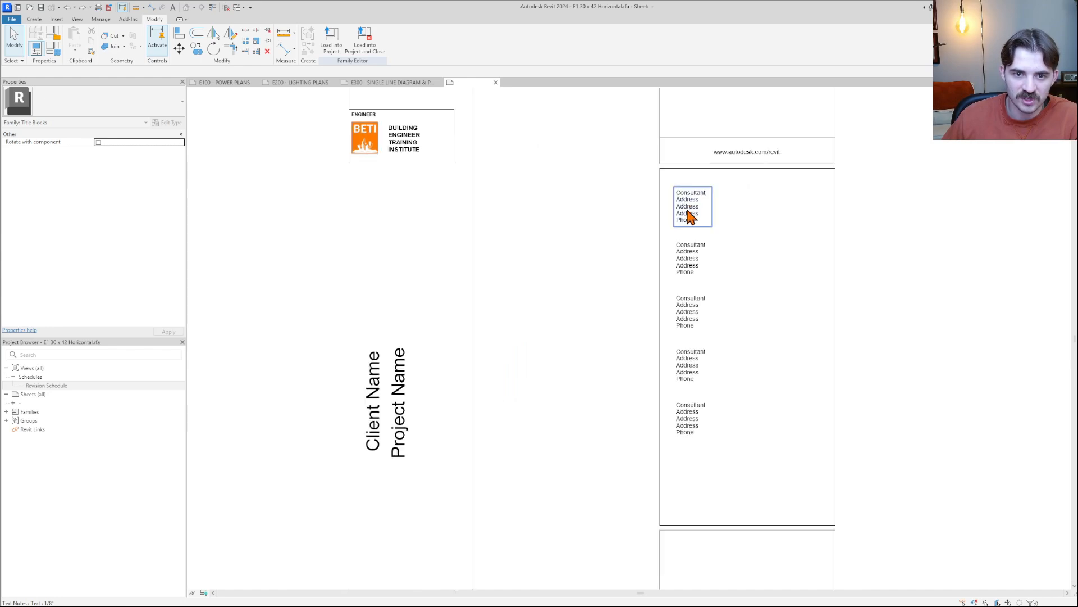
scroll(696, 315, "down", 4)
middle_click_drag(671, 337, 578, 289)
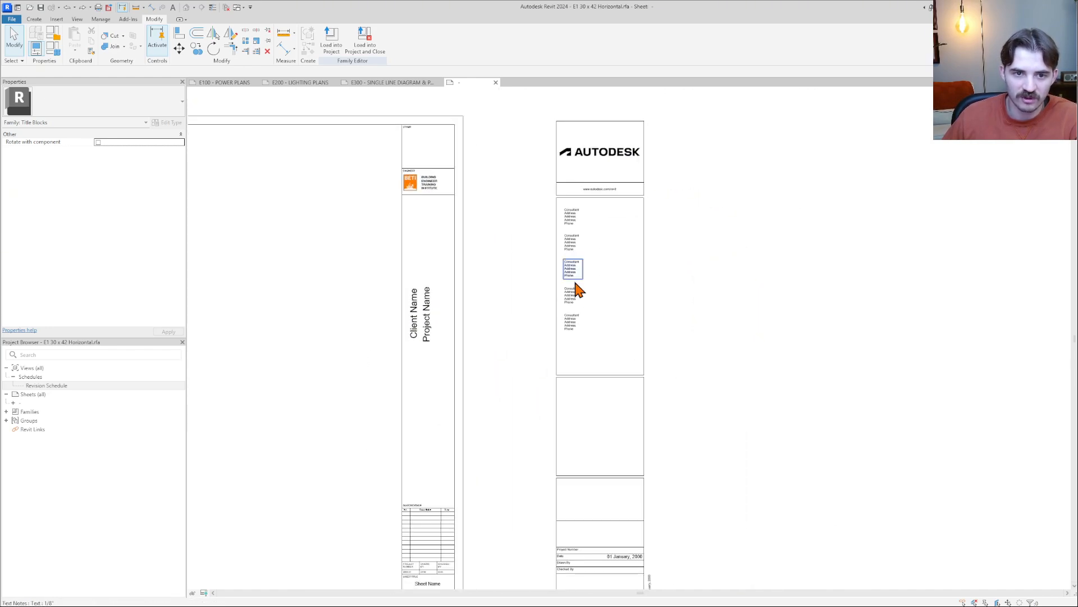
Delete the entire old Autodesk title block column beside the sheet and fit the finished sheet in view
scroll(578, 289, "down", 3)
left_click_drag(685, 112, 556, 473)
key("Delete")
scroll(465, 326, "up", 1)
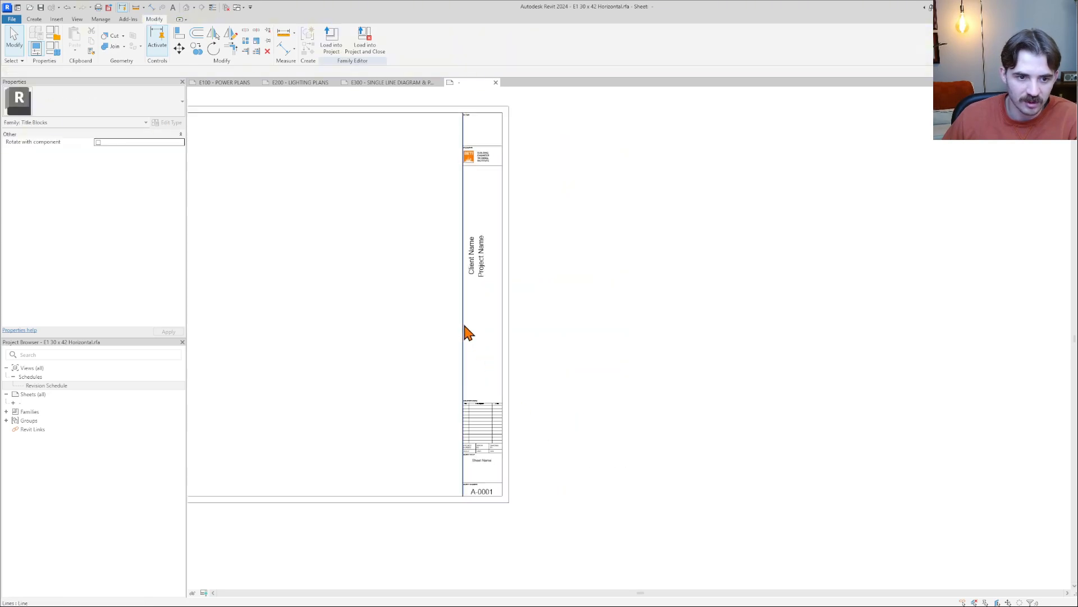
scroll(484, 365, "up", 4)
scroll(526, 443, "down", 2)
middle_click(512, 373)
middle_click(512, 373)
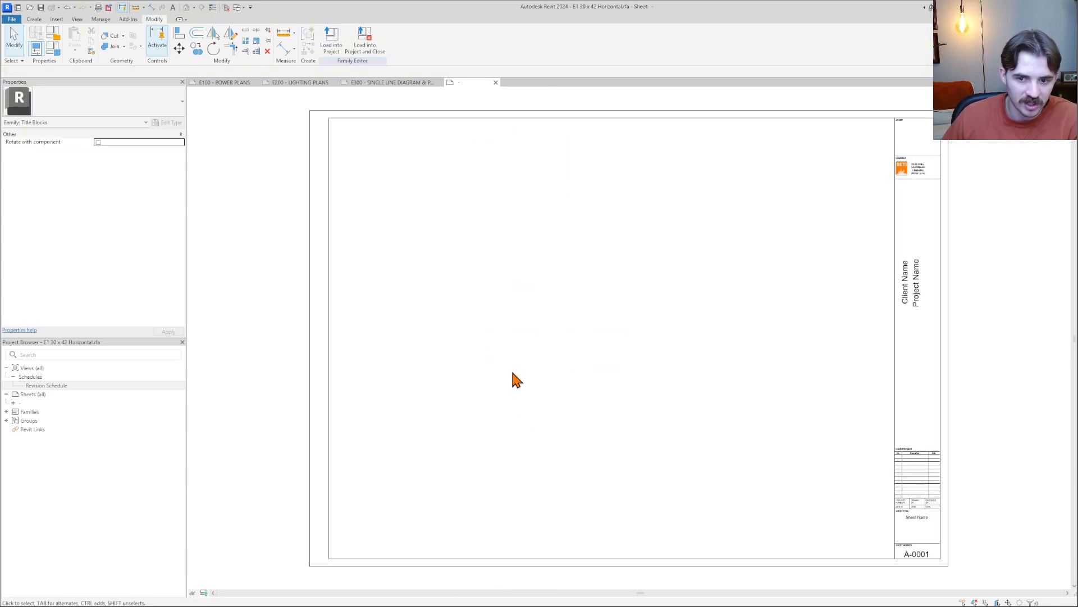
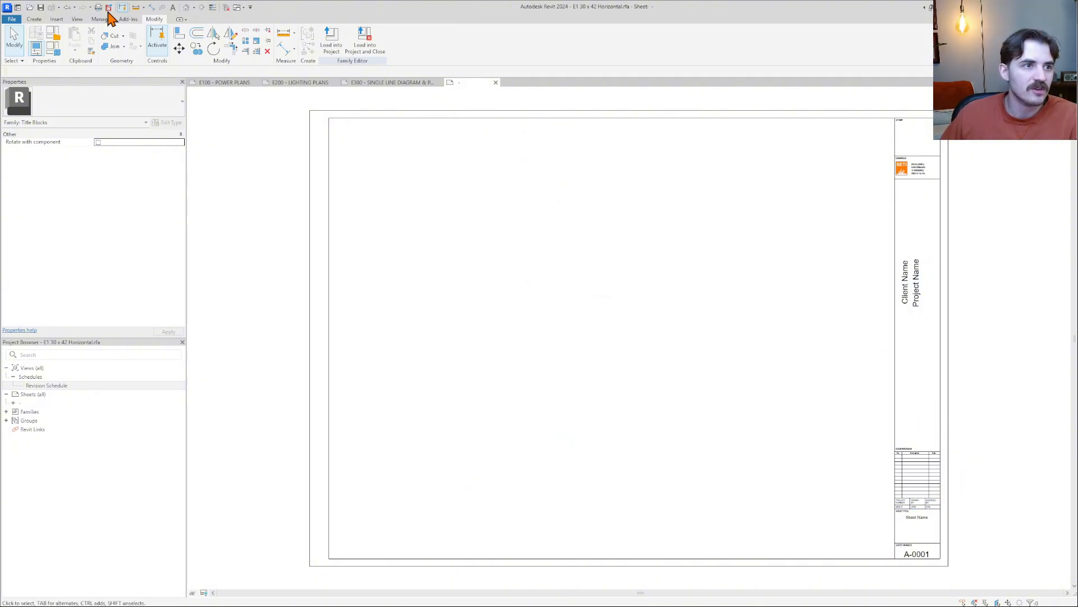
Search the Autodesk family library for NORTH ARROW and load the North Arrow w Rotation family
left_click(57, 19)
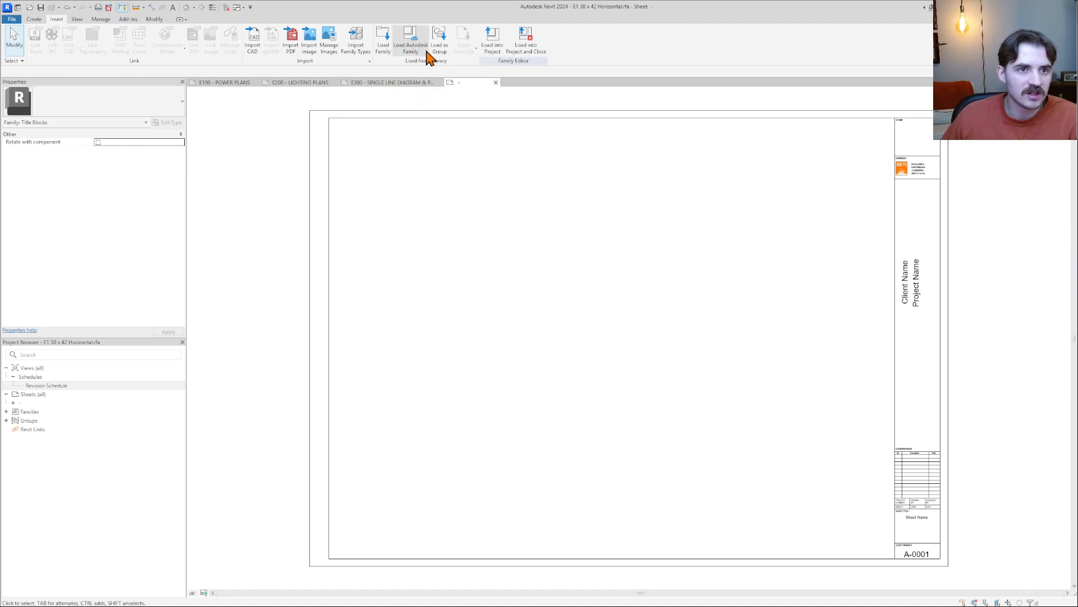
left_click(417, 56)
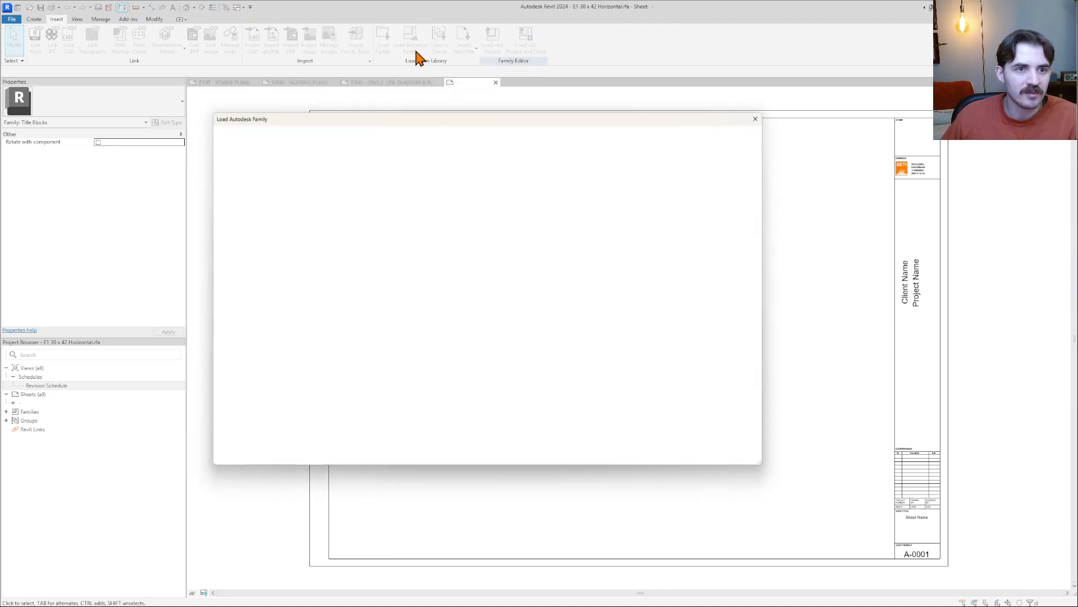
left_click(432, 137)
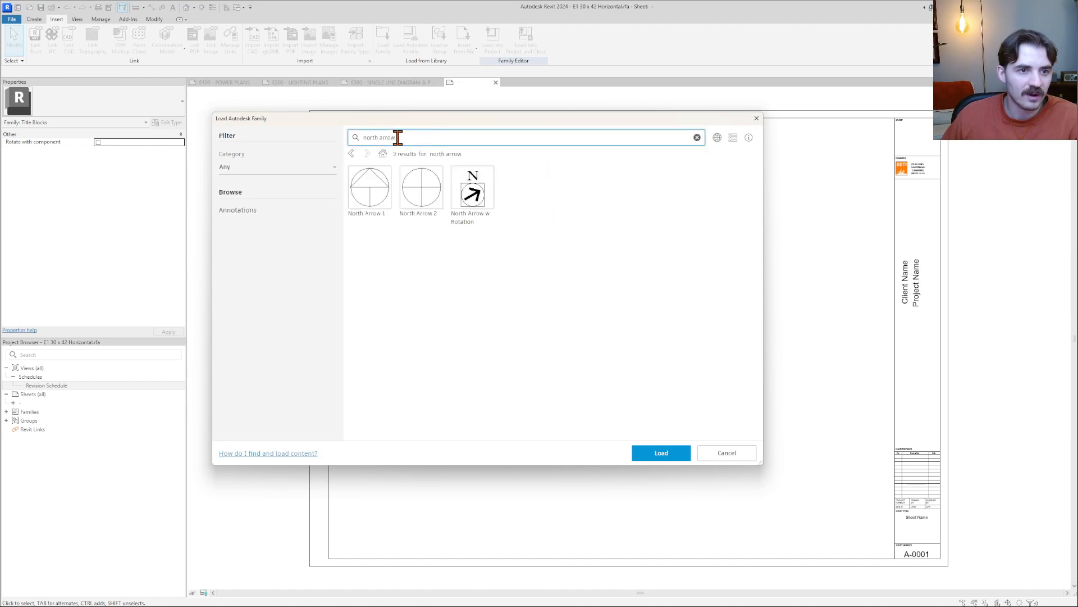
key("ctrl+a")
key("BackSpace")
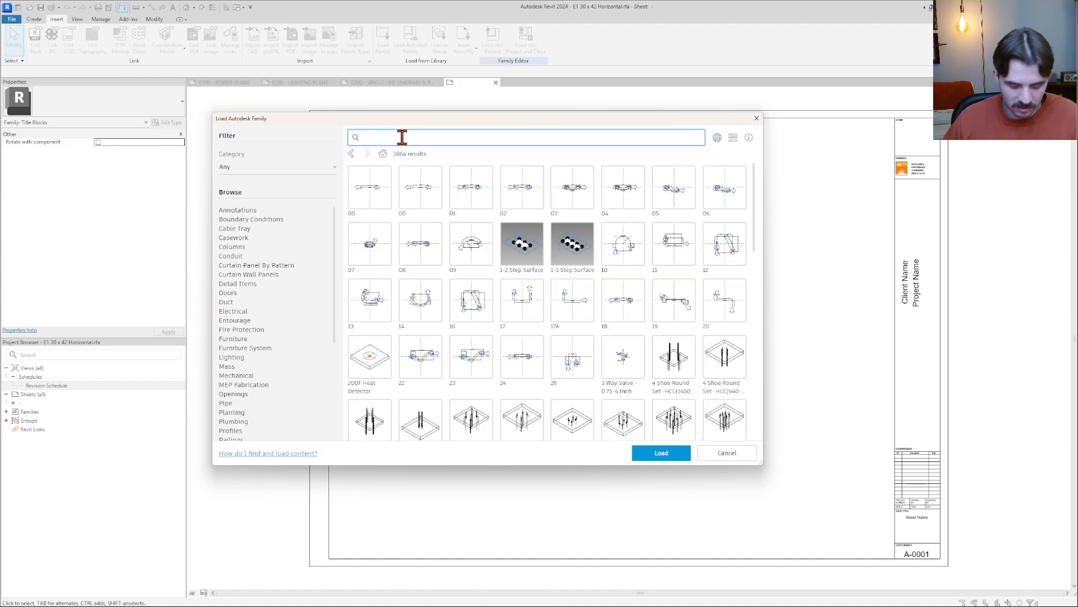
type("NORTH ARRO")
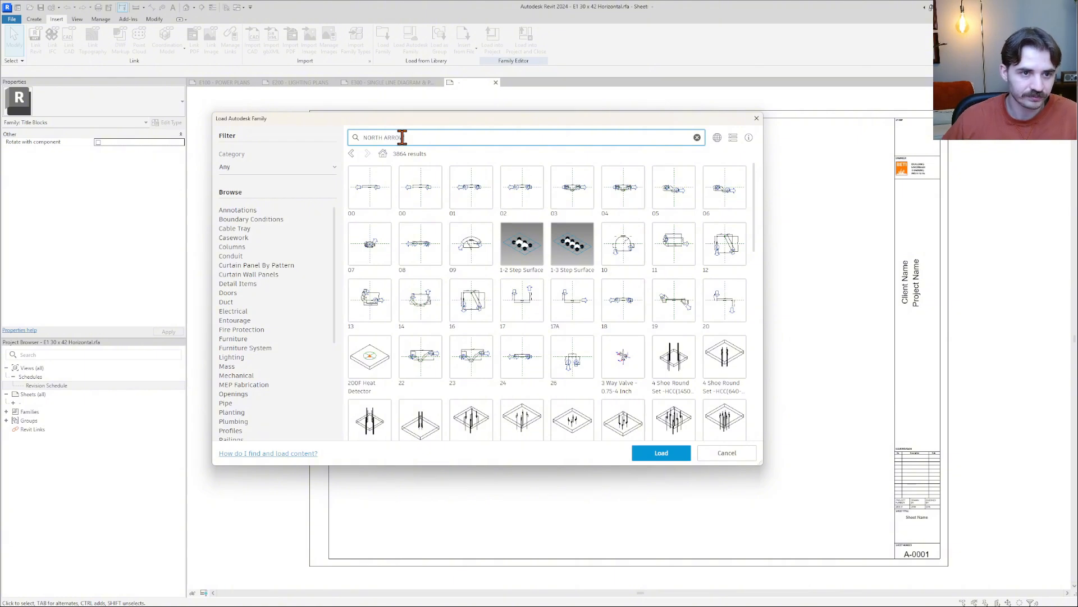
type("W")
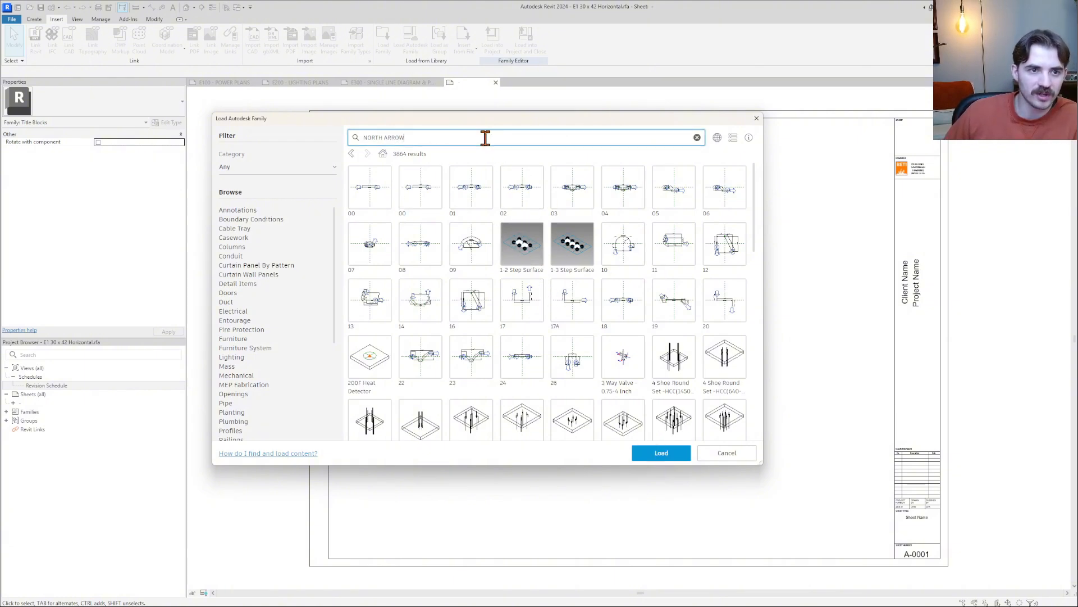
key("Return")
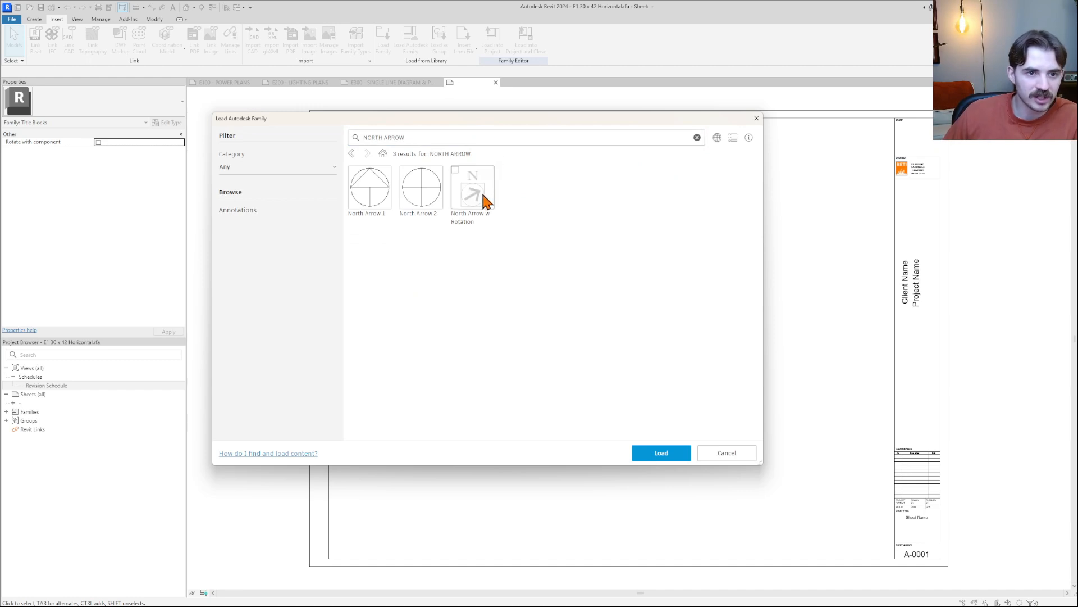
left_click(646, 464)
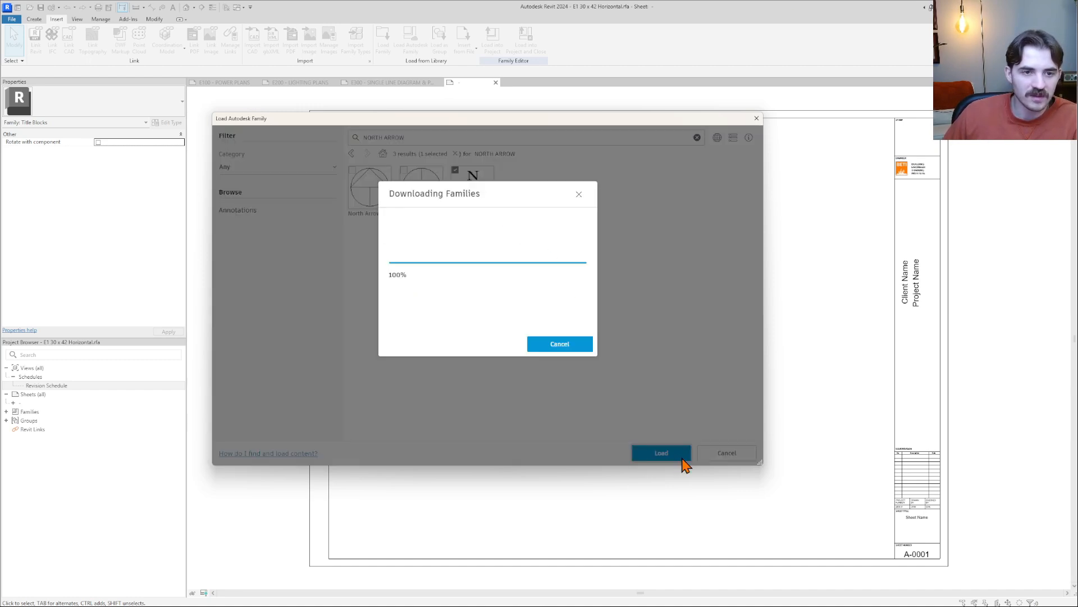
Place the Circle type of North Arrow w Rotation just above the ISSUE/REVISION table, near the strip's outer border
scroll(958, 480, "up", 1)
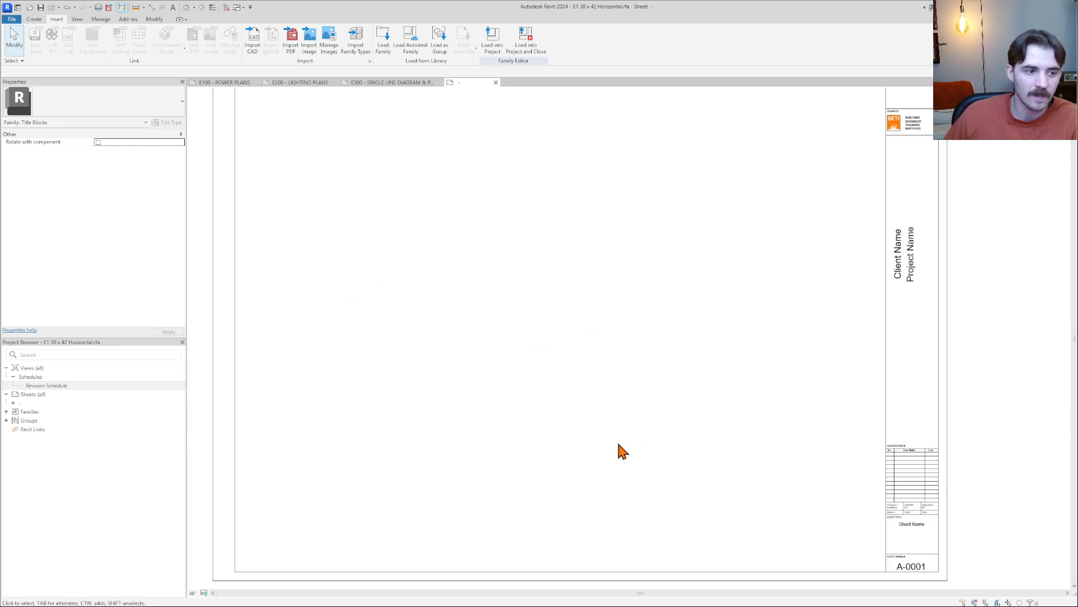
double_click(15, 411)
double_click(14, 430)
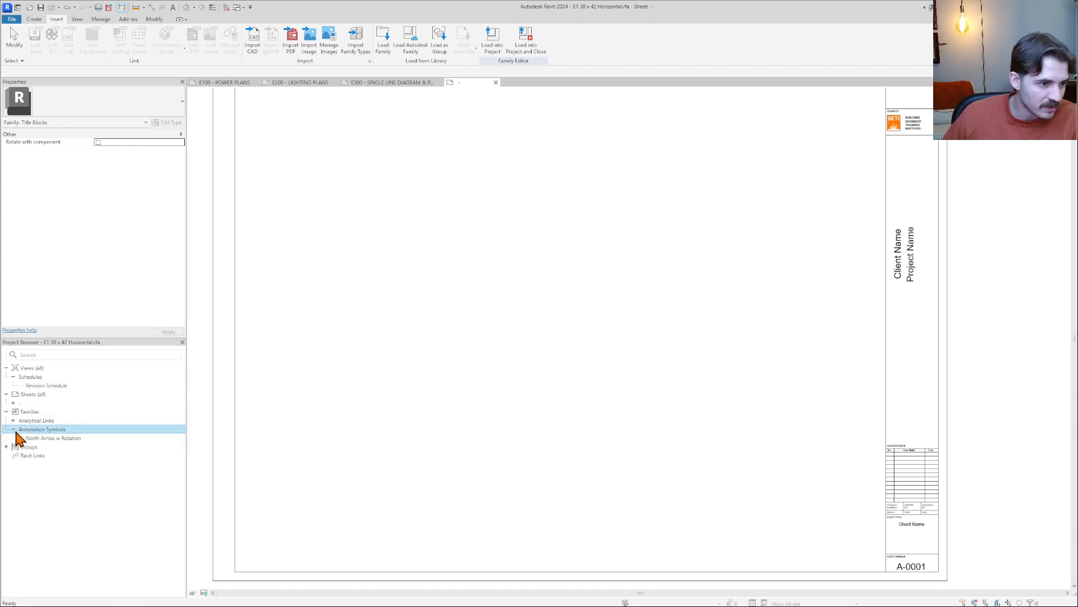
left_click(24, 439)
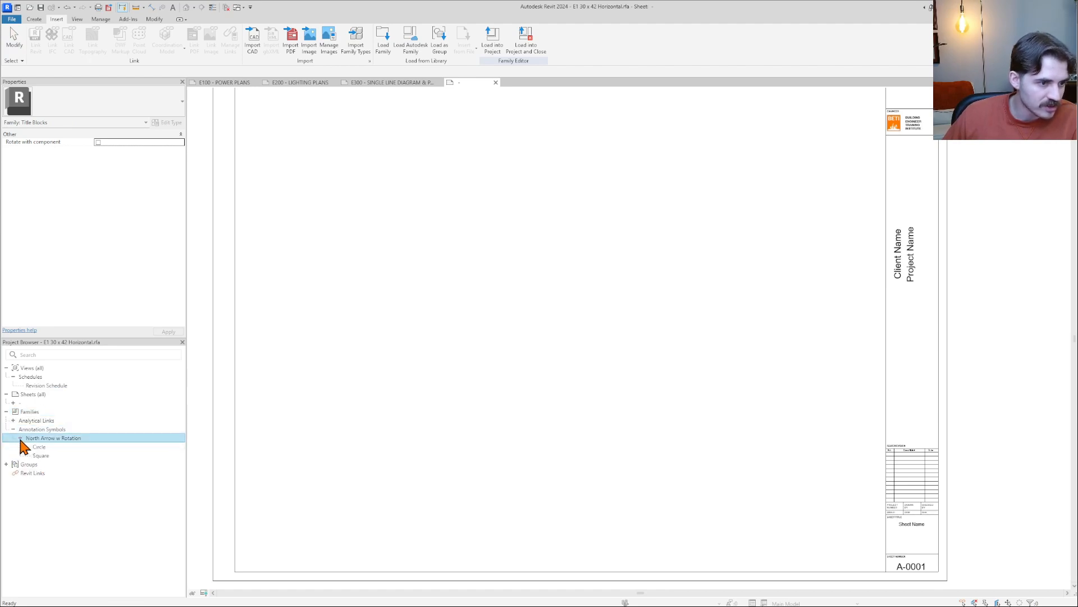
left_click(40, 447)
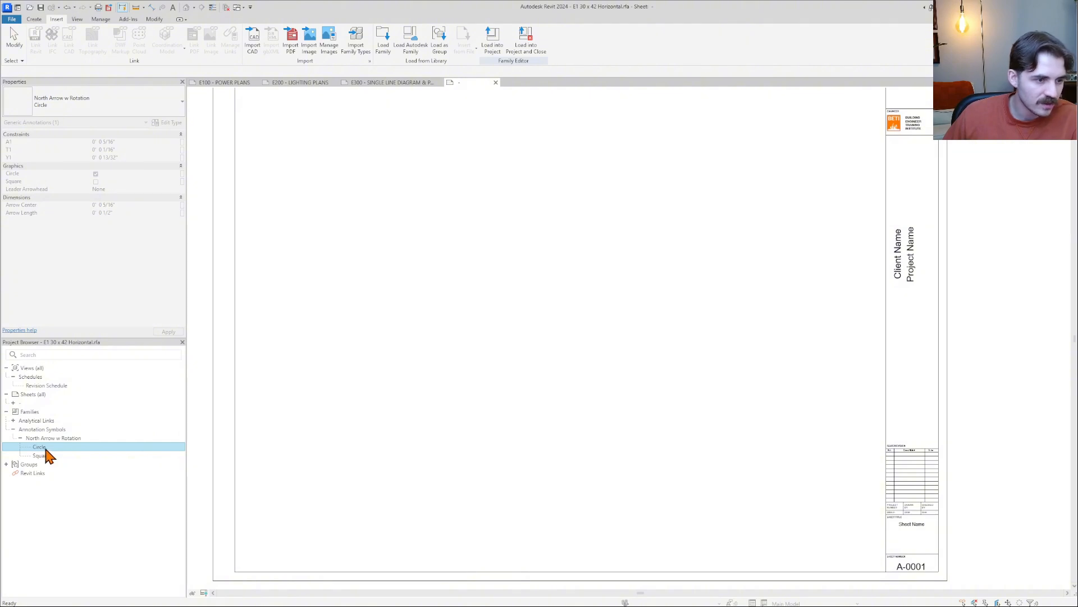
left_click_drag(47, 456, 864, 448)
scroll(950, 438, "up", 5)
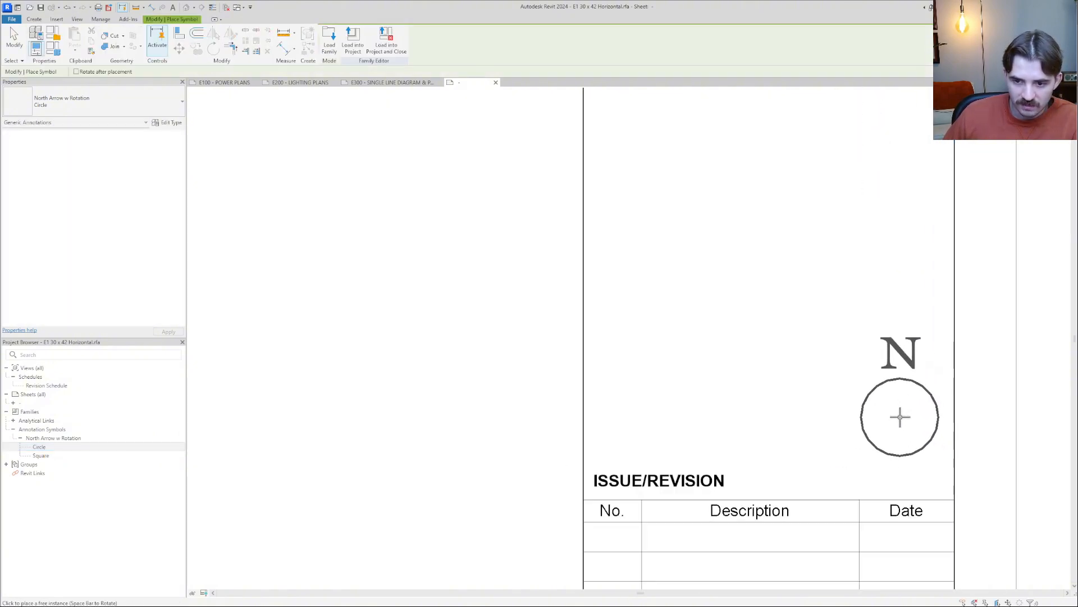
left_click(899, 416)
scroll(899, 416, "down", 3)
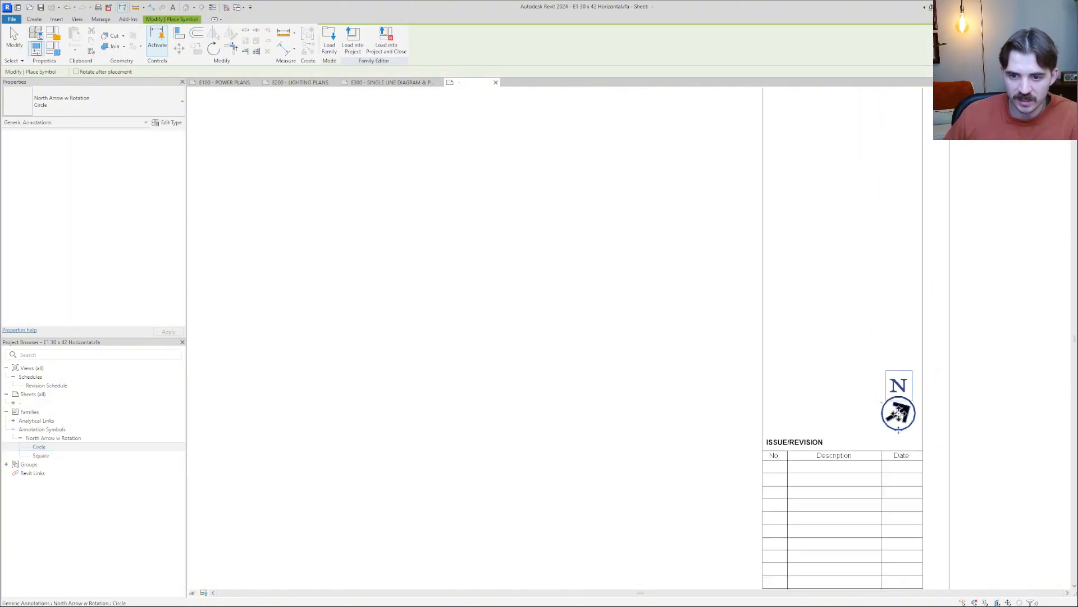
key("Escape")
key("Escape")
middle_click_drag(939, 442, 850, 413)
scroll(823, 399, "down", 2)
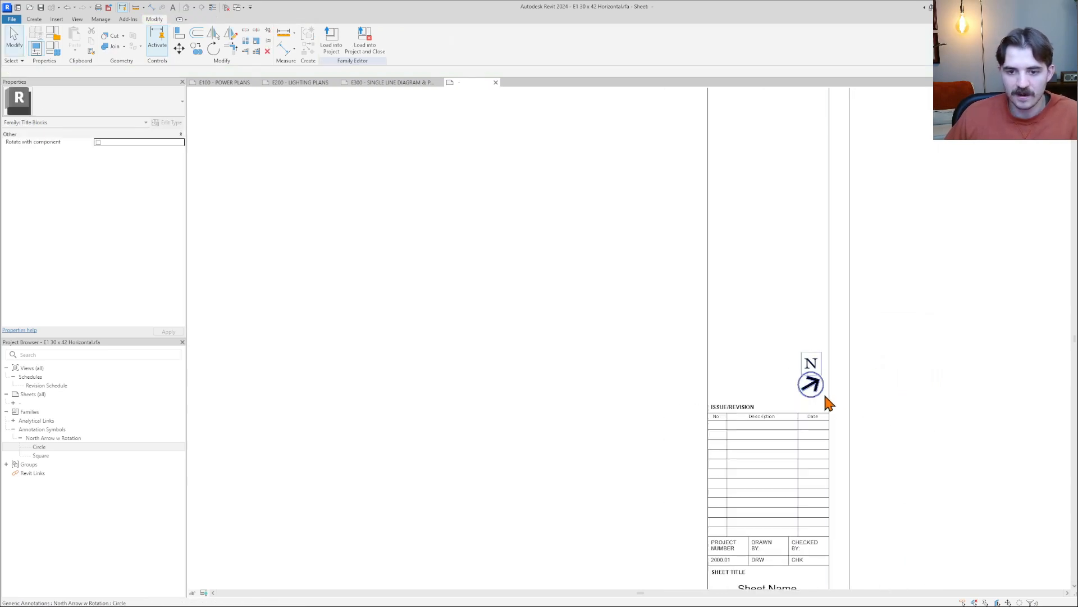
Set the placed north arrow's North Angle to 90°
scroll(818, 396, "up", 4)
left_click(819, 401)
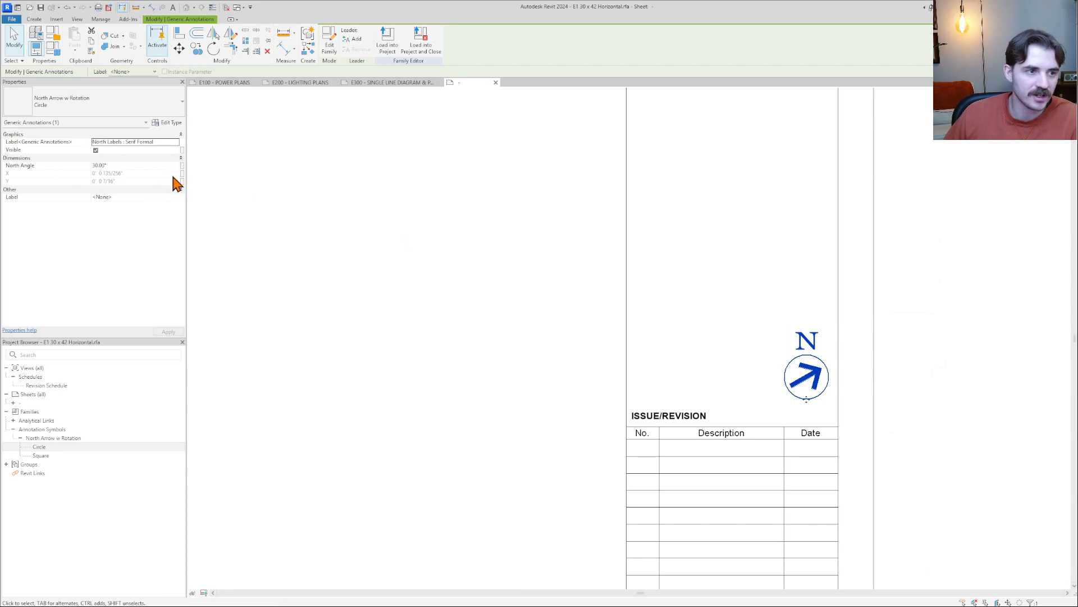
left_click(126, 165)
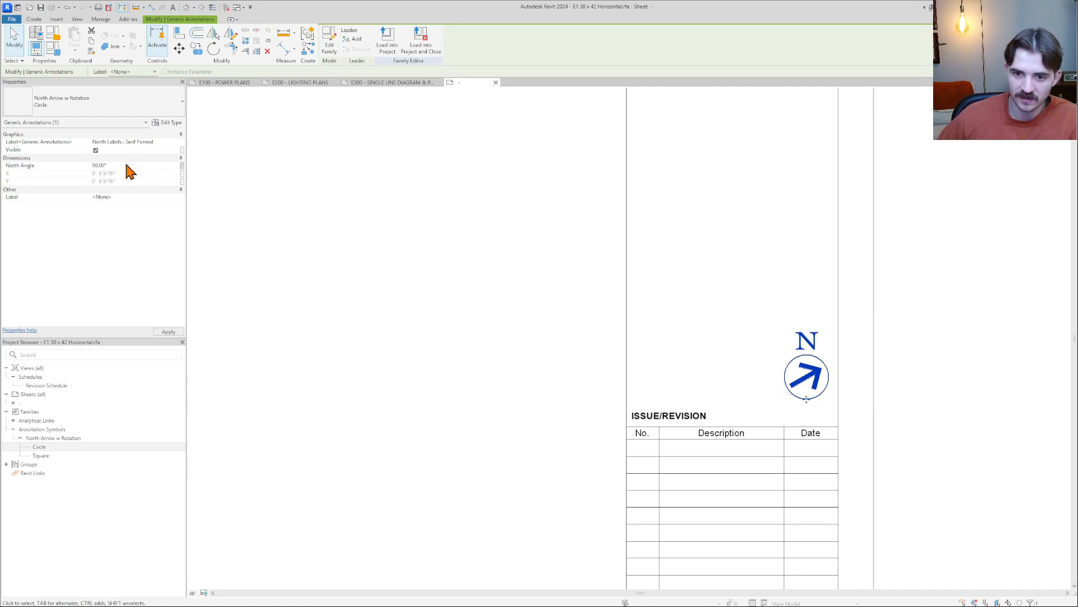
left_click(860, 411)
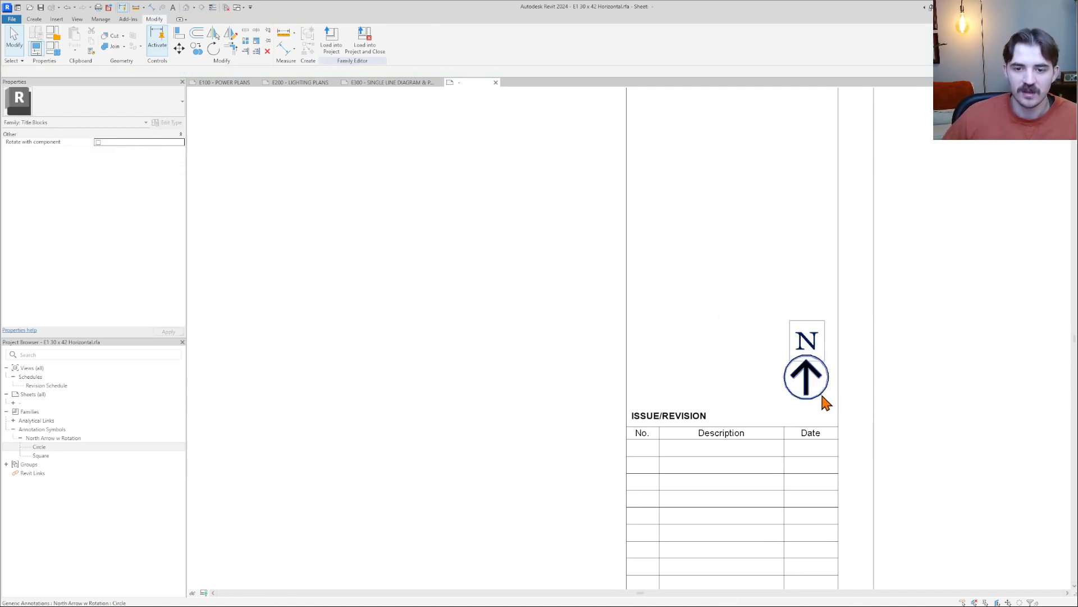
Examine the north arrow's appearance and its position above the revision table, both close up and on the whole sheet
scroll(825, 407, "up", 4)
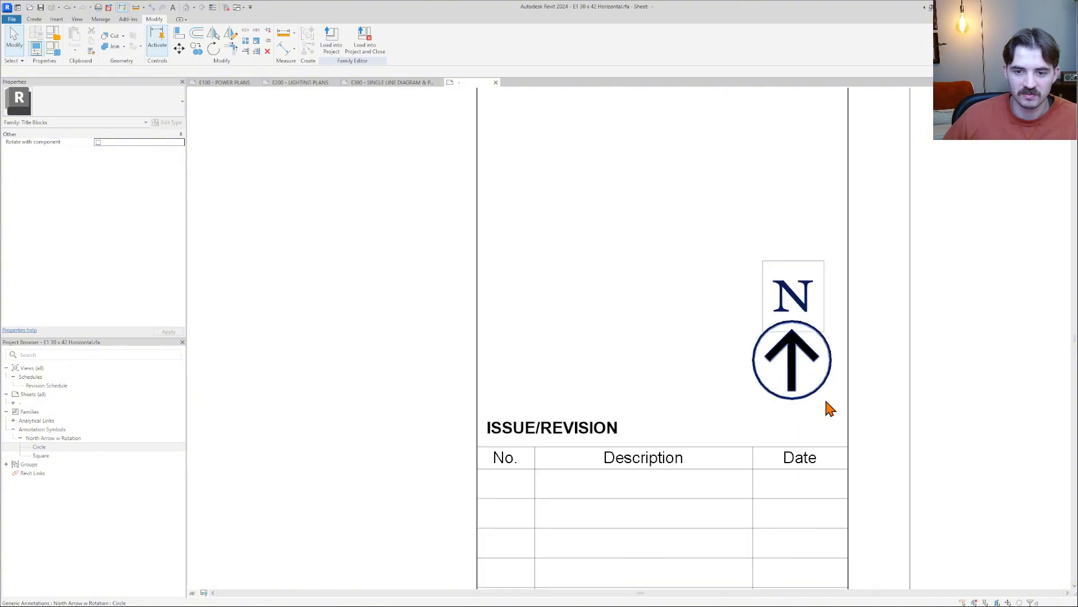
left_click(813, 389)
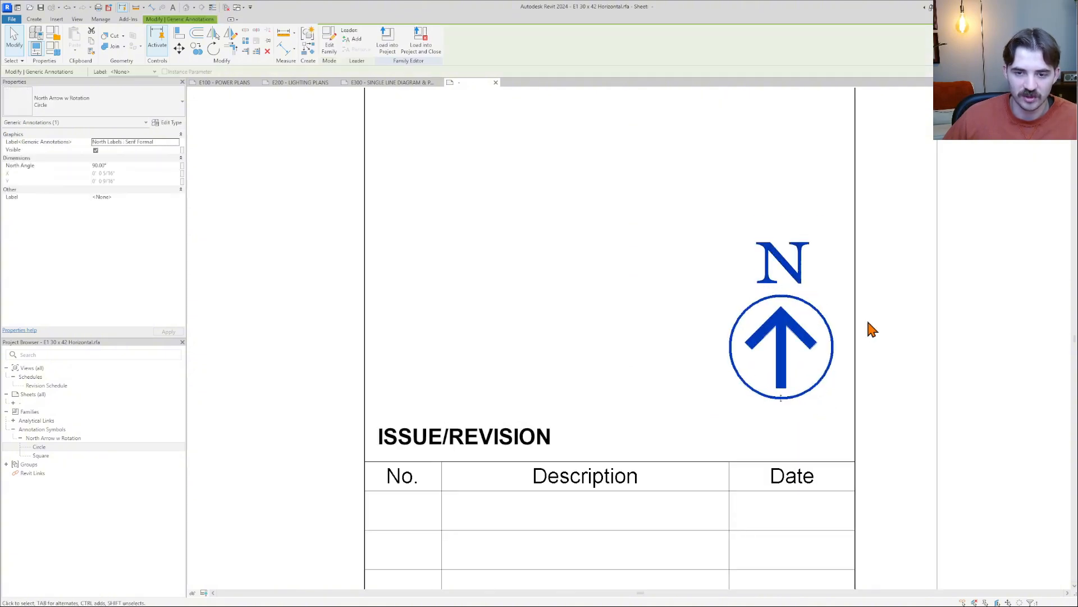
scroll(698, 322, "down", 2)
left_click(794, 328)
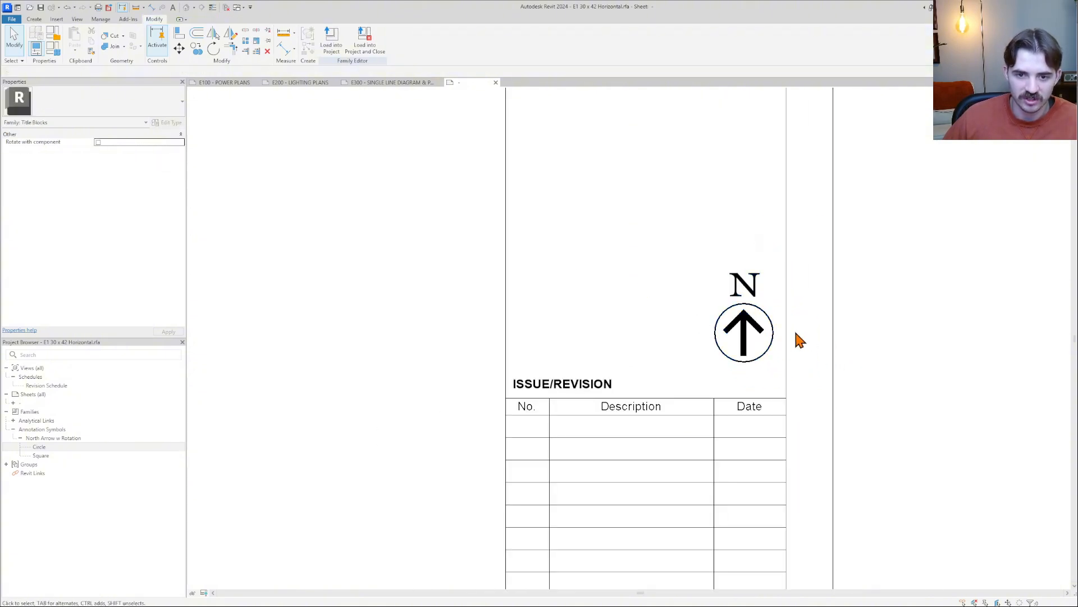
left_click(766, 337)
key("Escape")
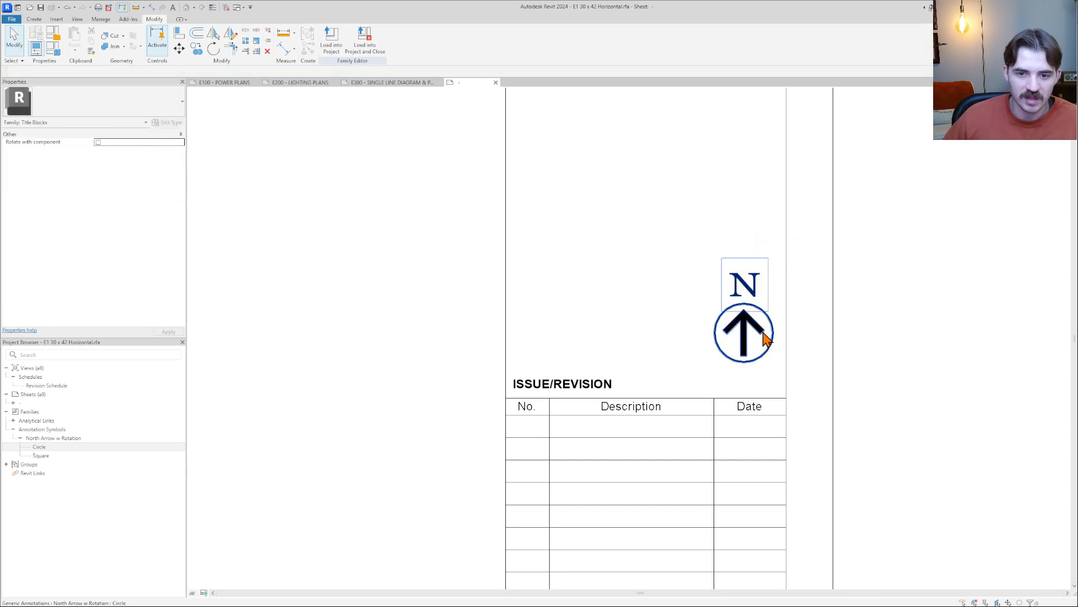
middle_click(763, 332)
middle_click(762, 332)
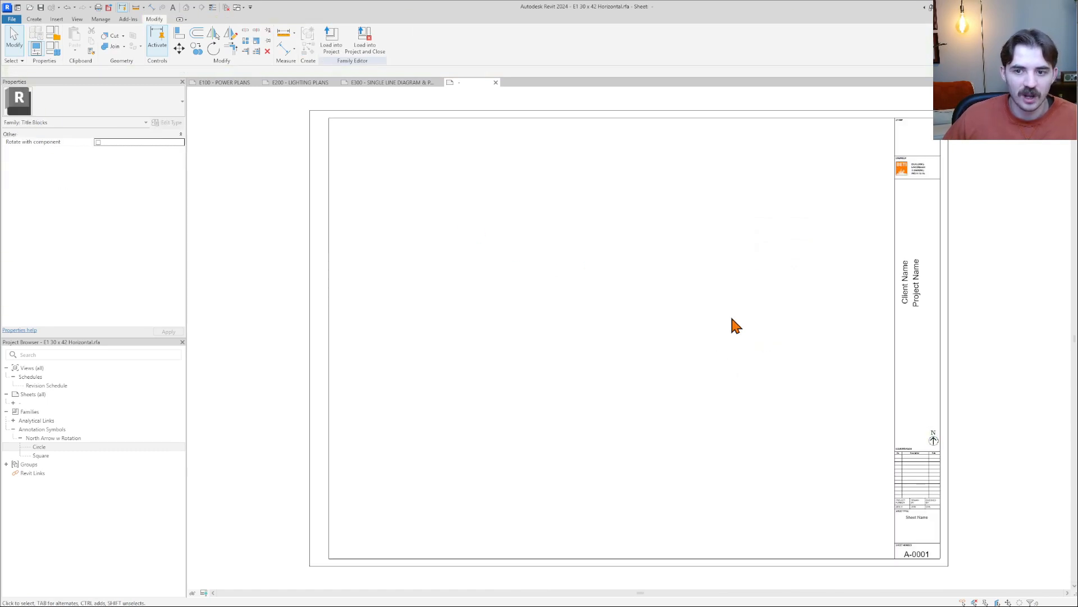
scroll(946, 451, "up", 5)
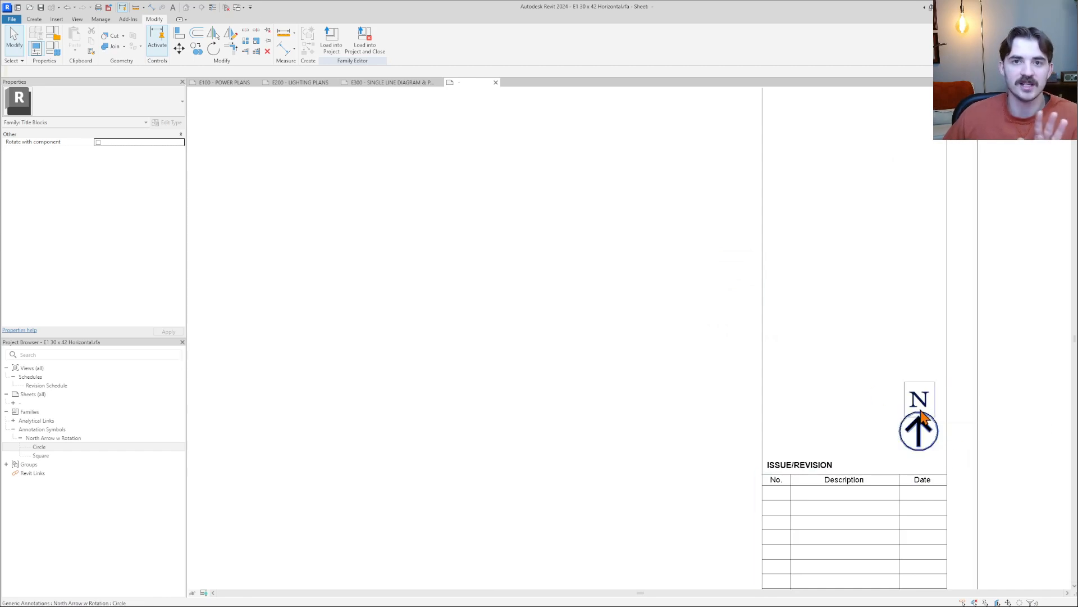
middle_click(912, 438)
middle_click(911, 438)
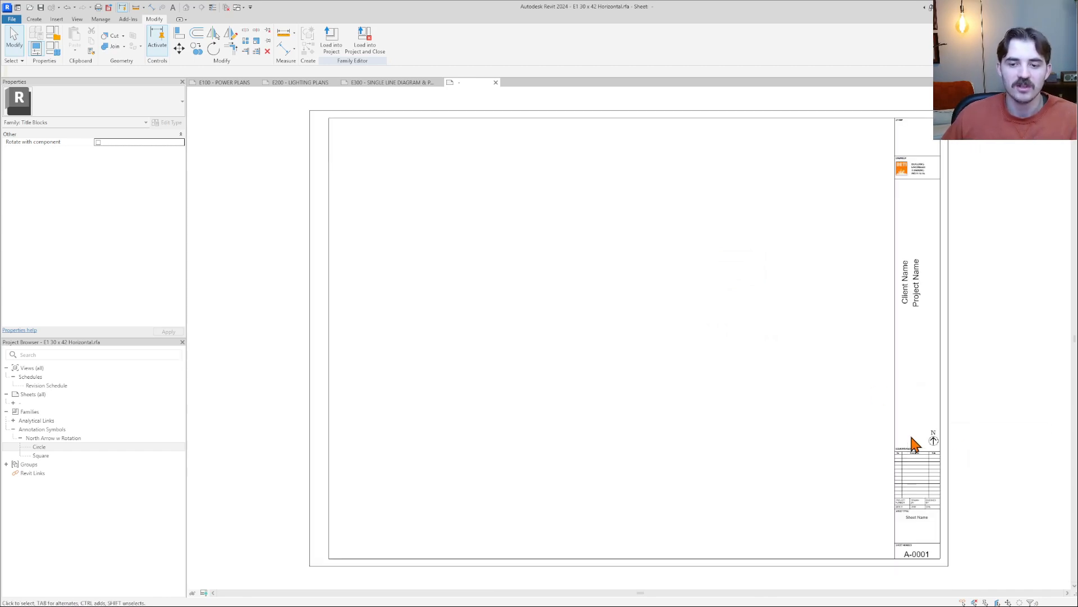
scroll(934, 450, "up", 4)
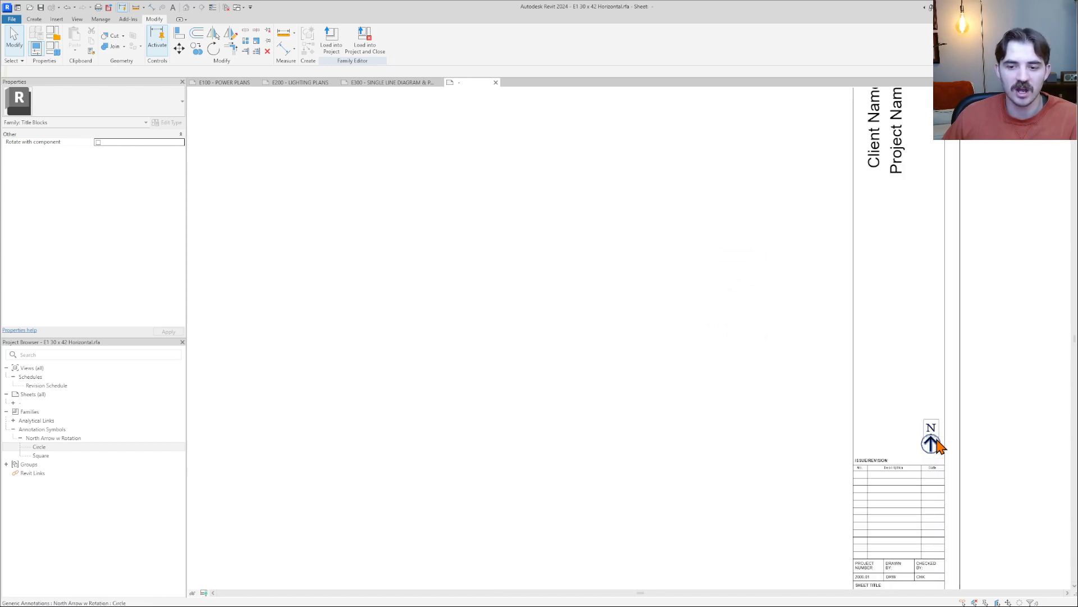
scroll(933, 450, "up", 3)
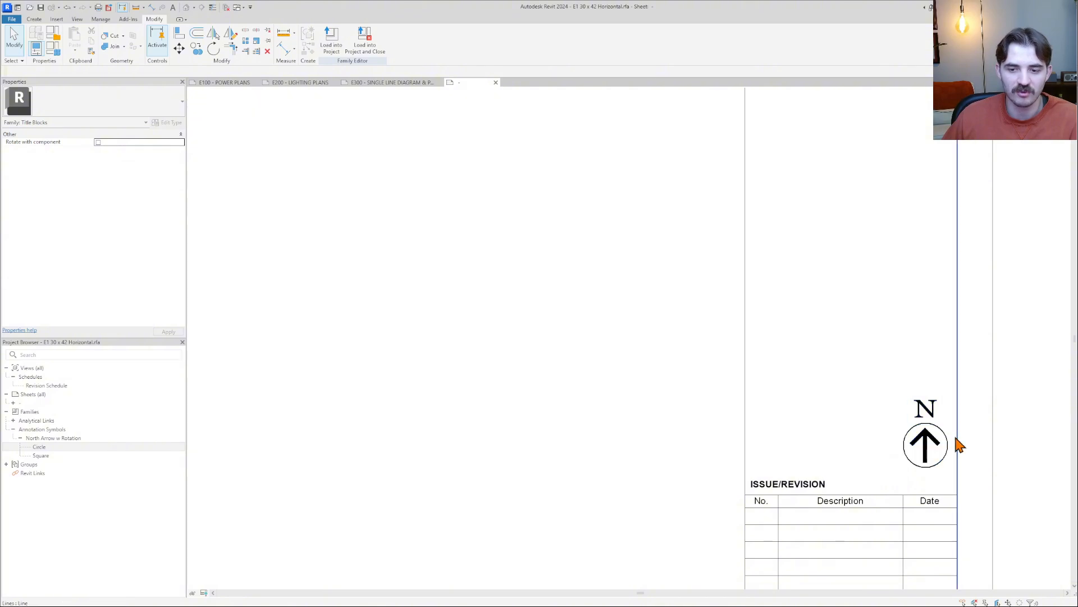
scroll(910, 433, "down", 6)
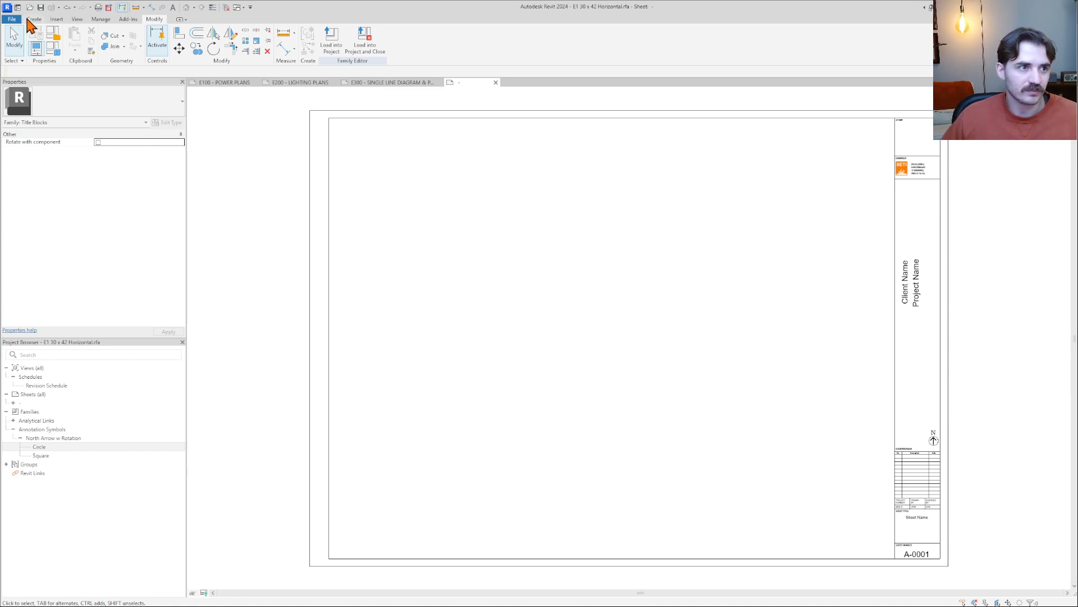
Save the title block as a new family file named Practice title block
left_click(11, 20)
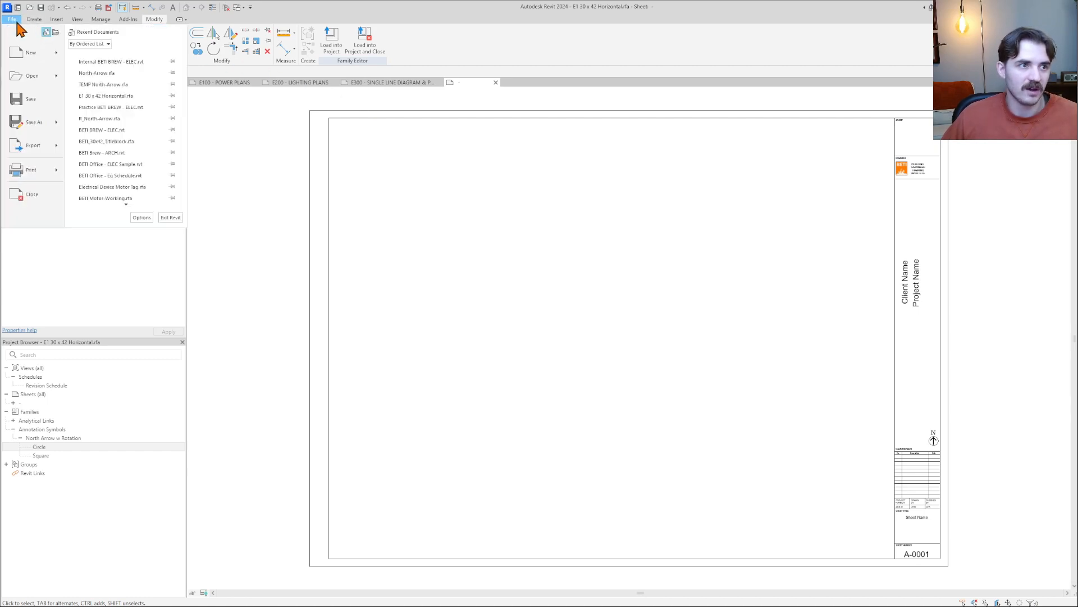
mouse_move(39, 121)
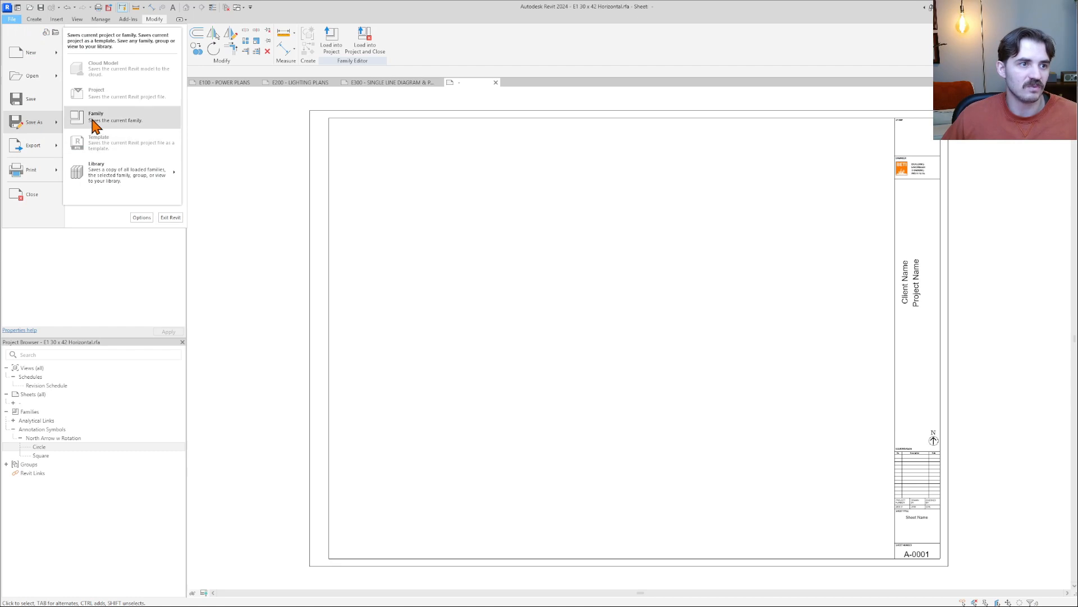
left_click(93, 120)
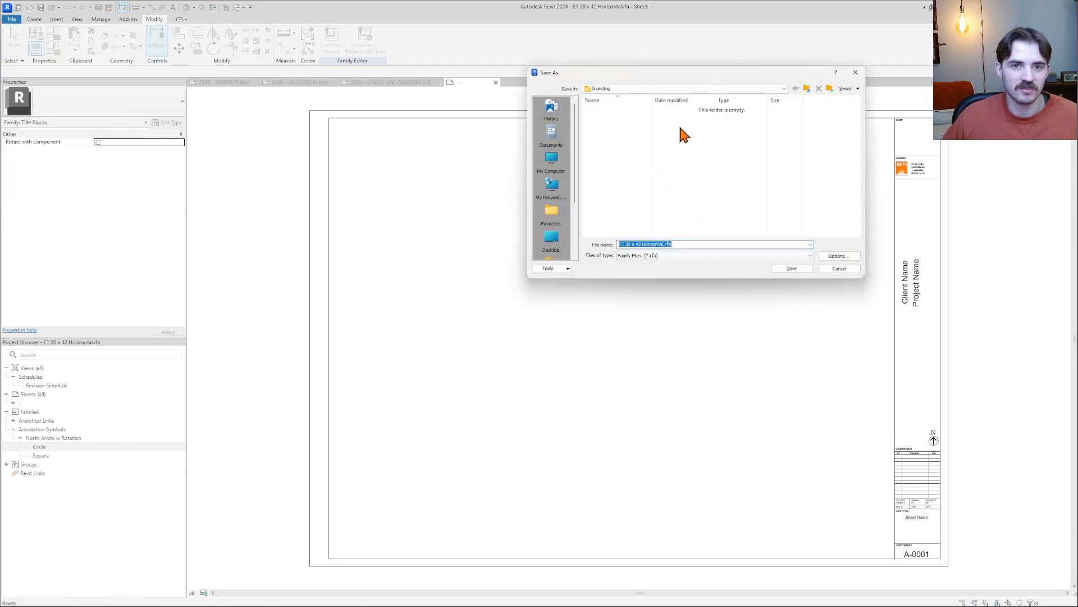
left_click(747, 88)
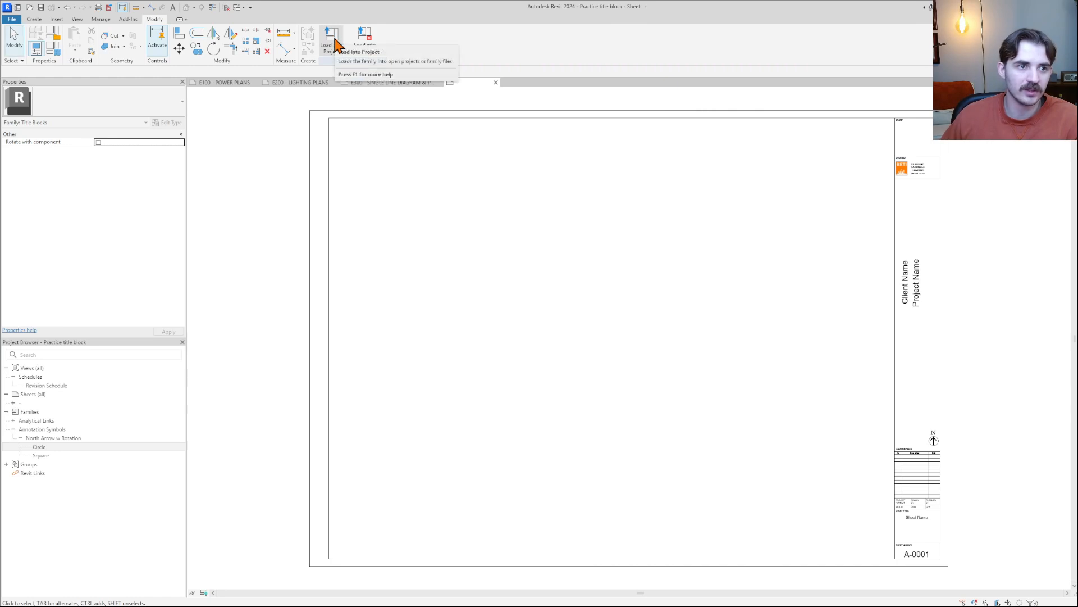
Load the Practice title block family into the project and place it beside the existing title block on sheet E100
left_click(335, 41)
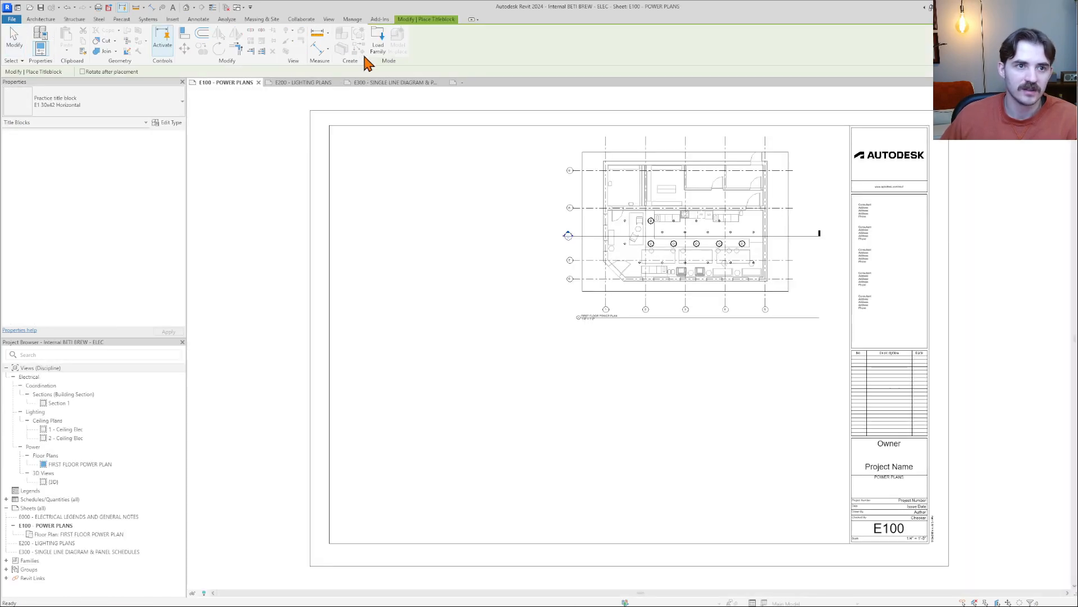
scroll(970, 236, "down", 3)
middle_click_drag(970, 236, 639, 282)
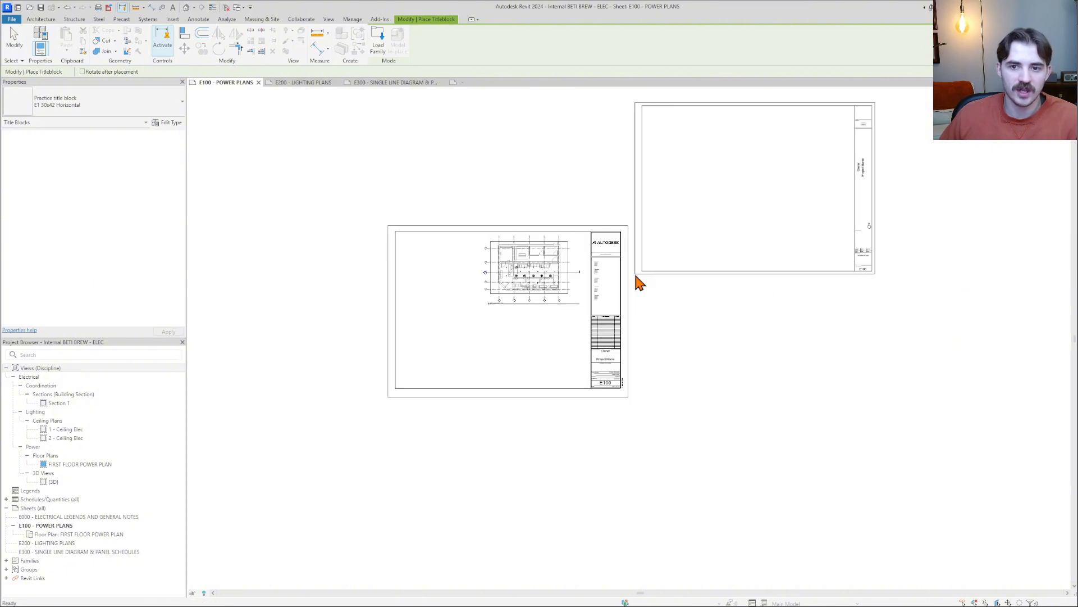
scroll(639, 283, "down", 2)
left_click(711, 300)
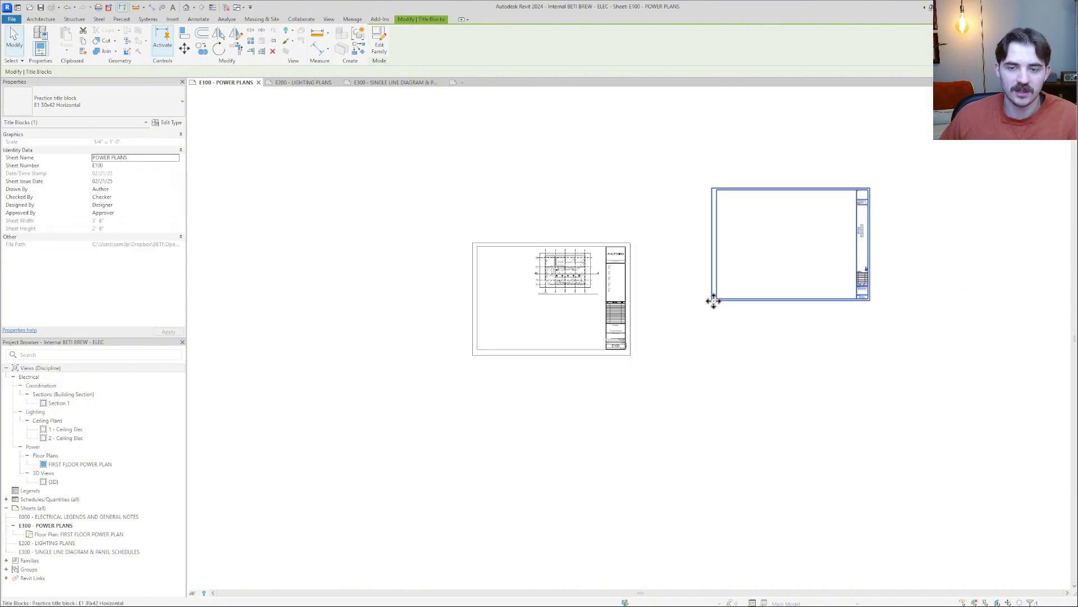
left_click(832, 311)
Delete the extra Practice title block placed beside the POWER PLANS sheet
scroll(858, 284, "up", 4)
scroll(859, 284, "down", 4)
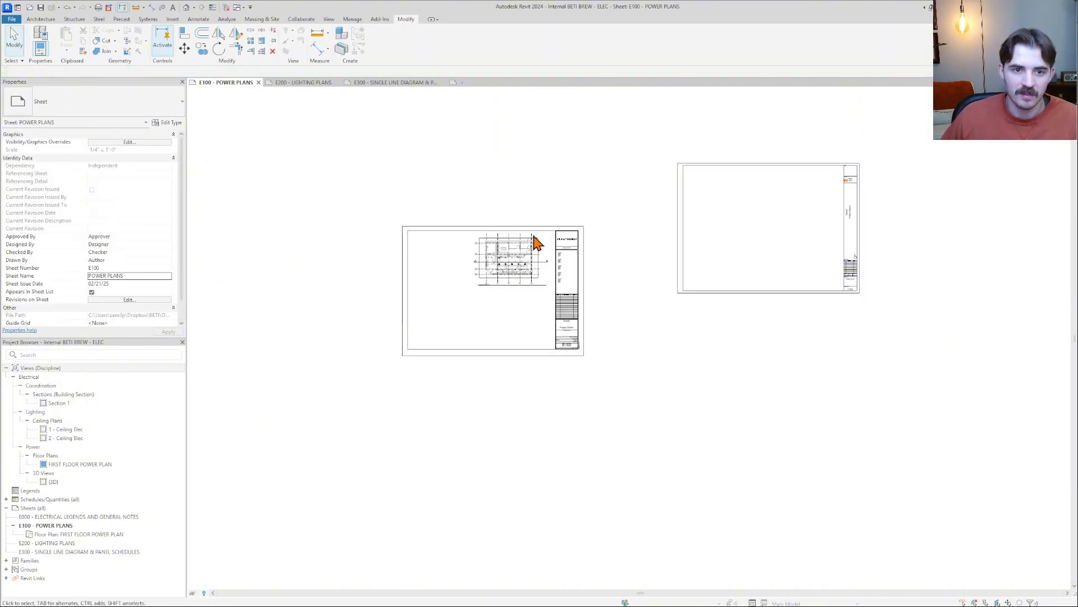
key("d")
key("e")
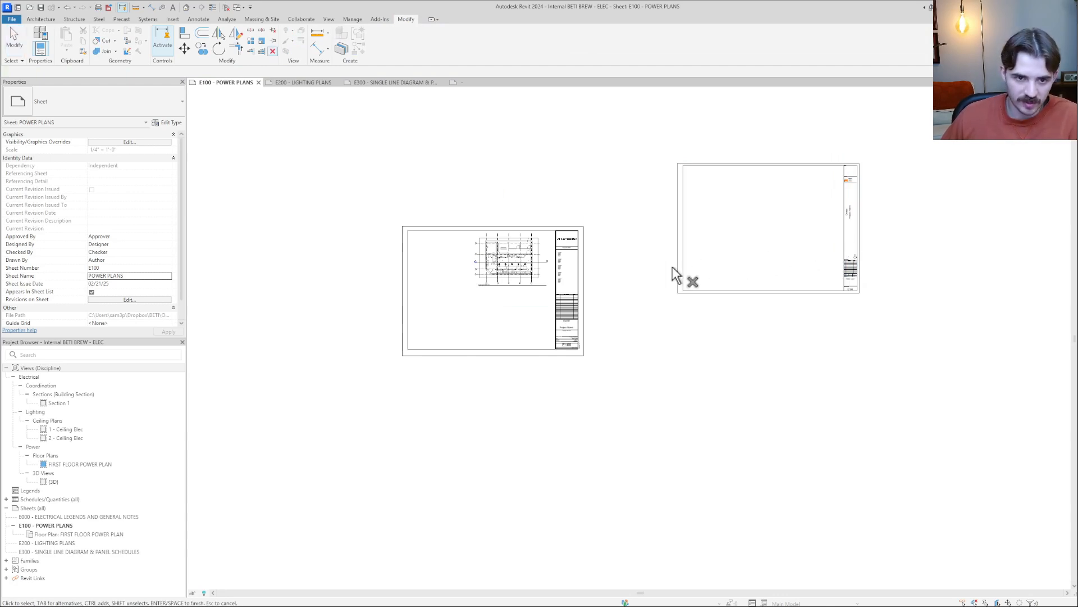
left_click(733, 293)
key("Return")
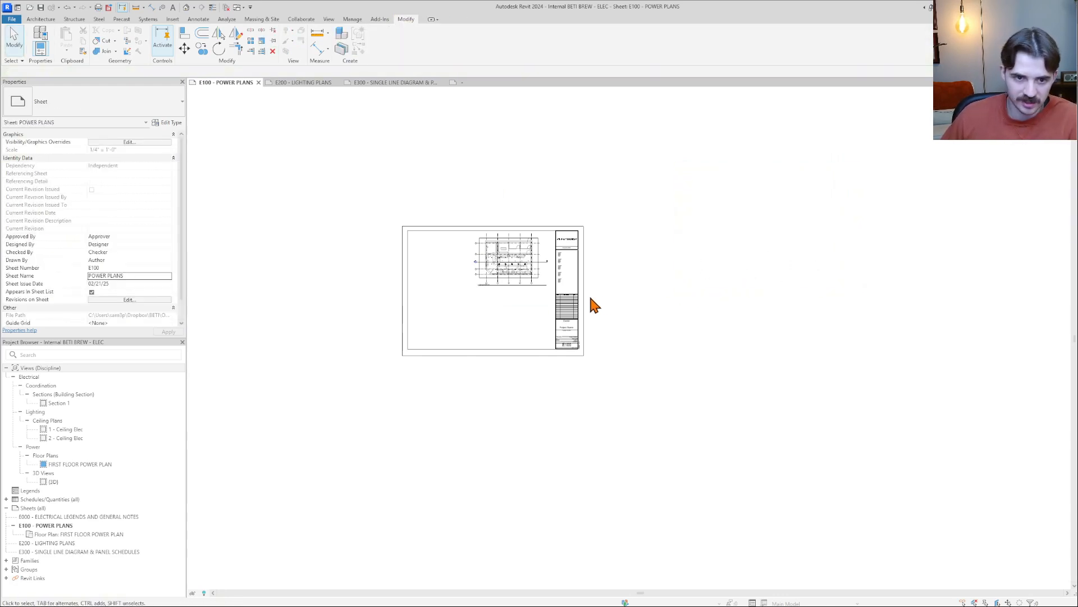
Select every instance of the Autodesk title block in the entire project and switch them to Practice title block, type E1 30x42 Horizontal
left_click(580, 282)
scroll(561, 292, "up", 3)
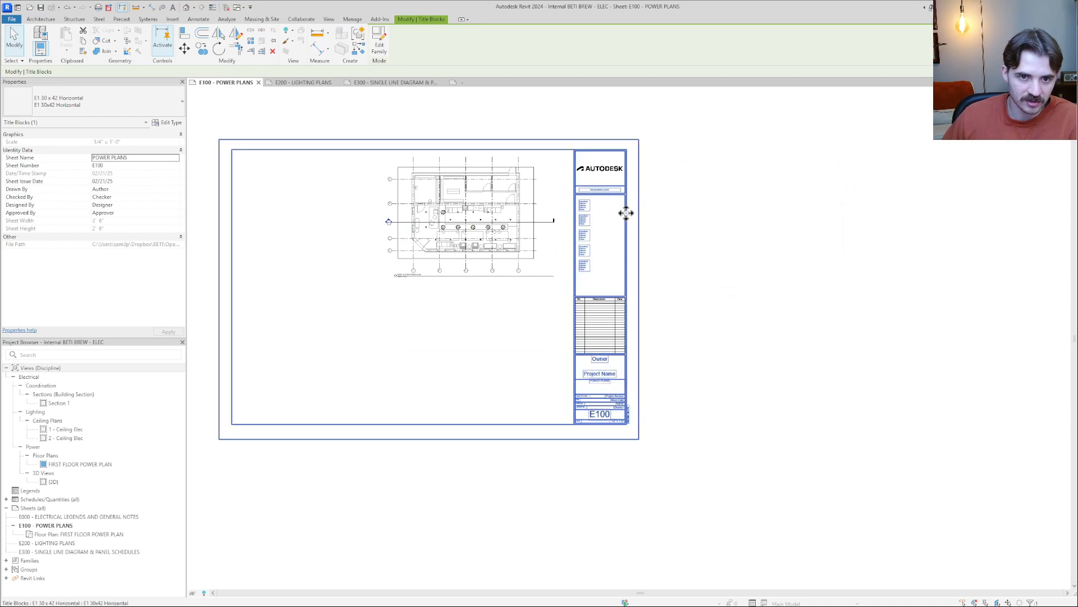
right_click(627, 214)
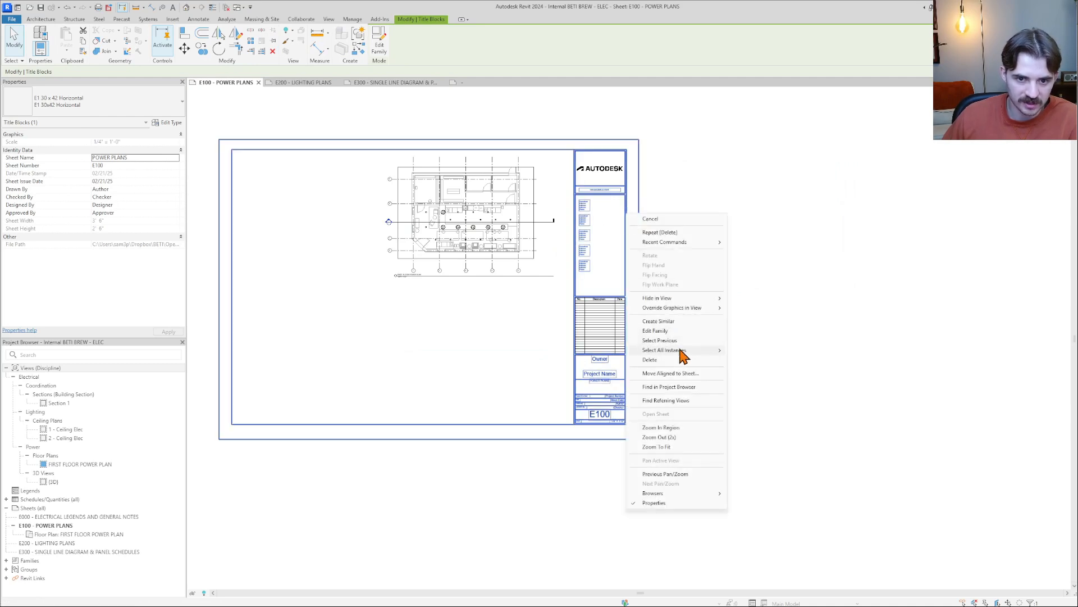
mouse_move(712, 354)
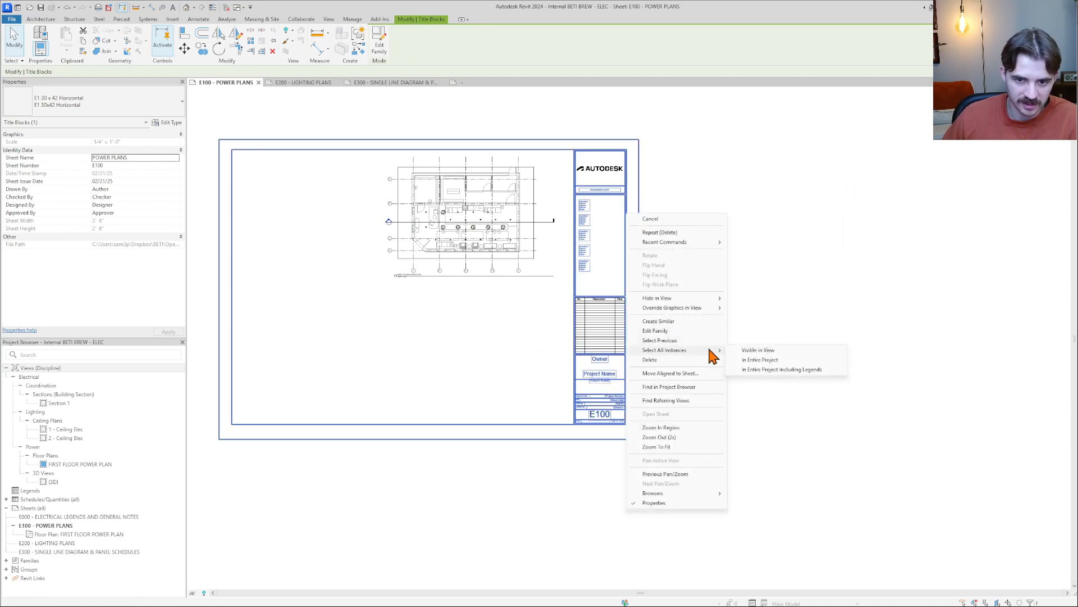
left_click(762, 362)
left_click(120, 90)
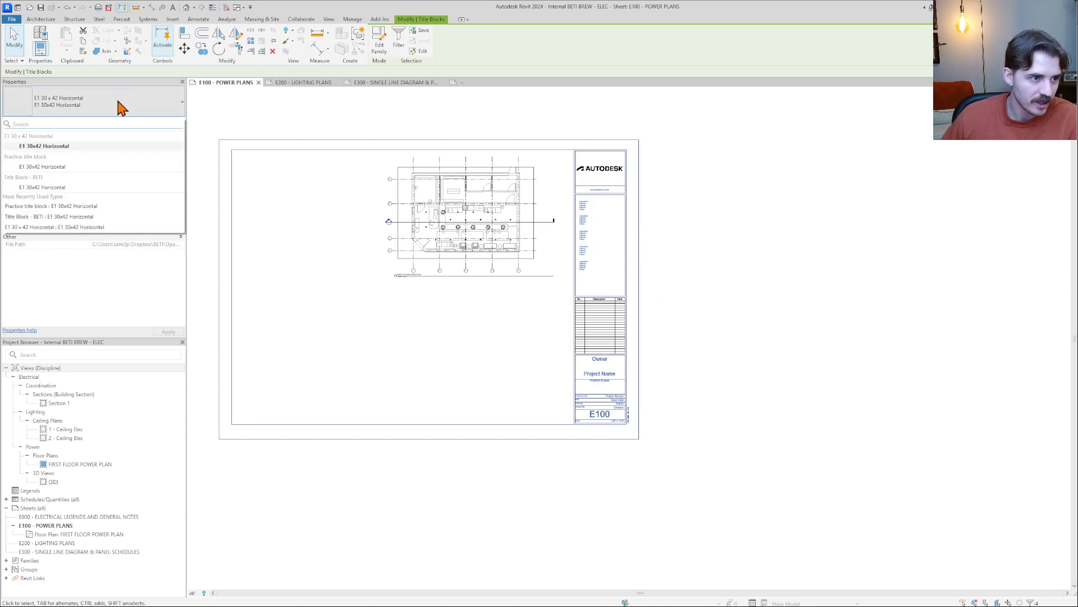
left_click(64, 167)
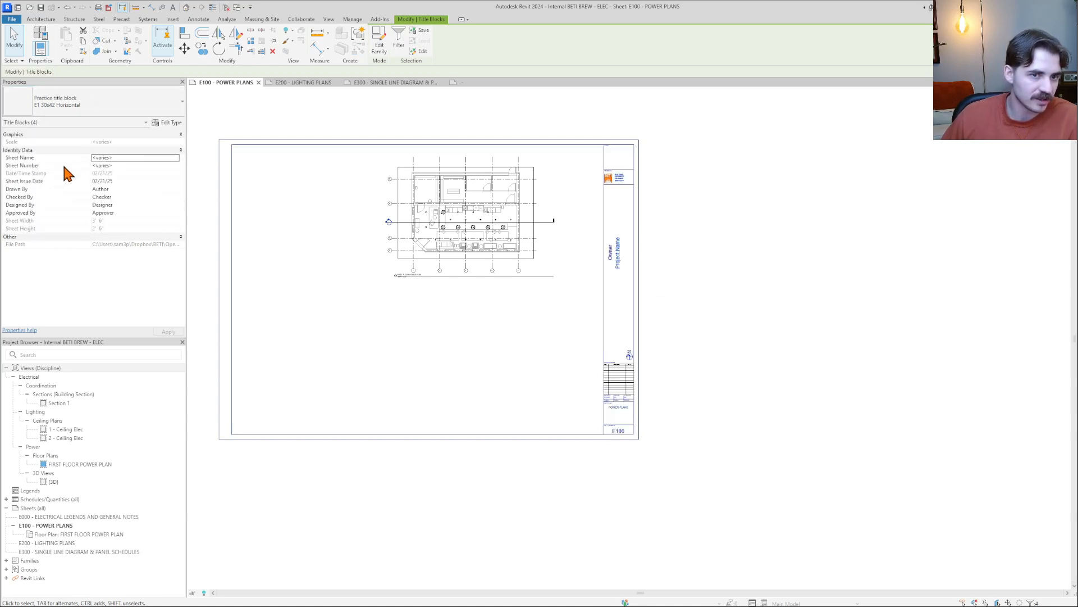
Examine the north arrow in the title block on sheet E100 and the properties offered for the selected title block
scroll(761, 301, "up", 2)
left_click(783, 312)
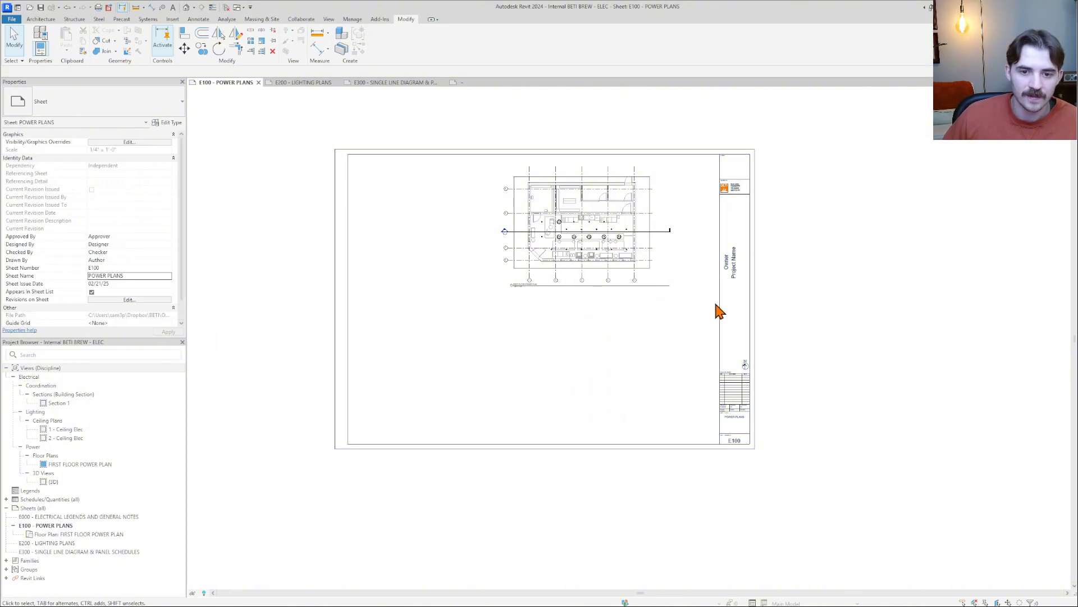
scroll(750, 365, "up", 3)
middle_click_drag(617, 339, 848, 413)
scroll(848, 414, "down", 2)
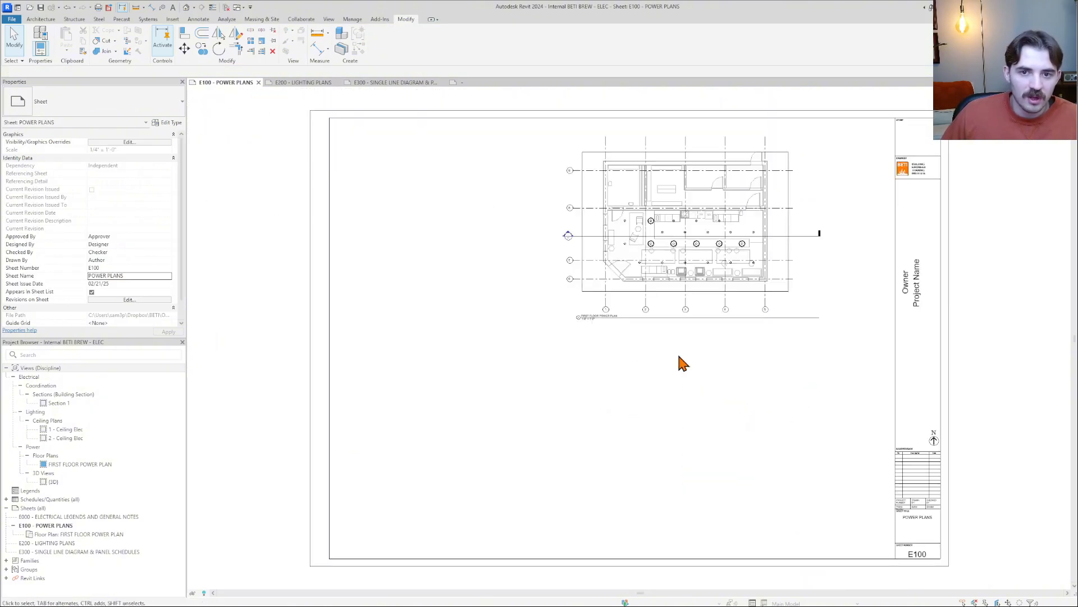
scroll(936, 453, "up", 3)
left_click(936, 452)
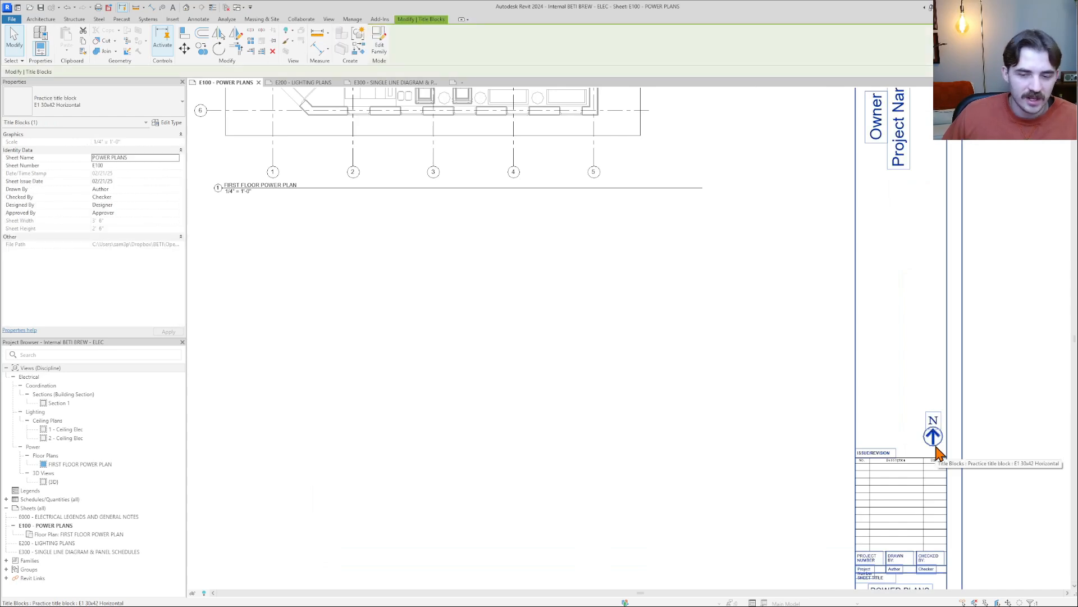
scroll(936, 443, "down", 3)
scroll(943, 441, "up", 3)
scroll(927, 444, "down", 1)
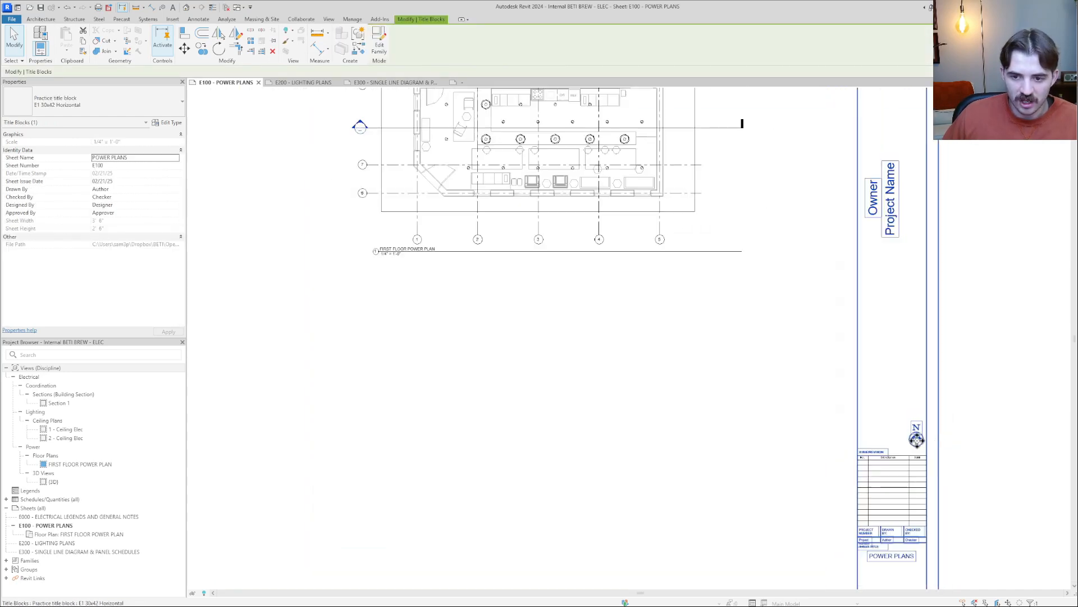
key("Escape")
scroll(921, 444, "up", 3)
left_click(912, 447)
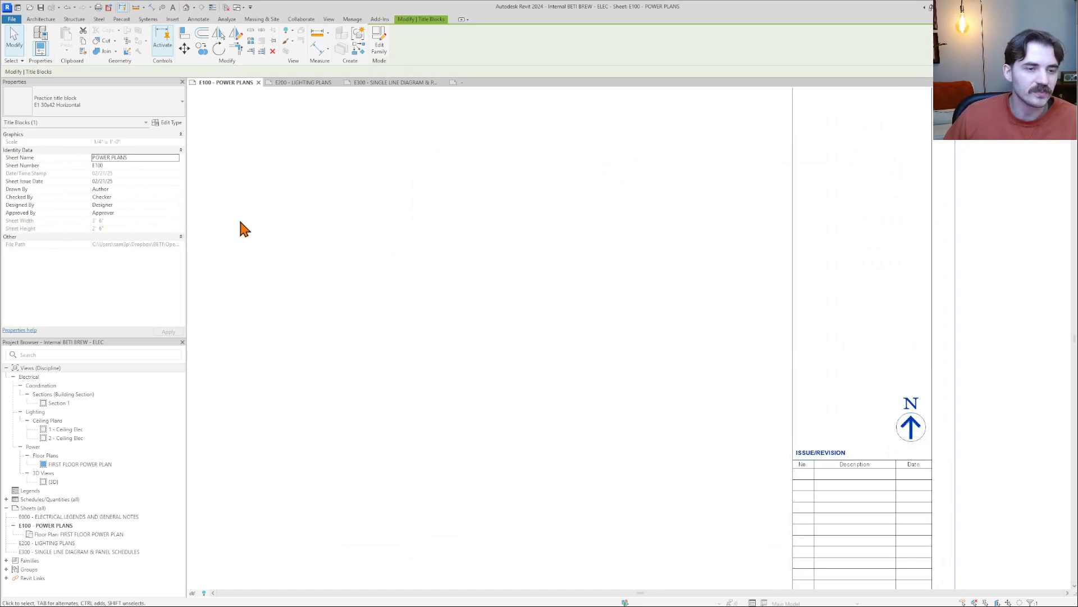
Switch from sheet E100 to the open Practice title block family
scroll(514, 278, "down", 3)
scroll(514, 281, "up", 2)
middle_click_drag(514, 284, 517, 280)
scroll(517, 281, "down", 2)
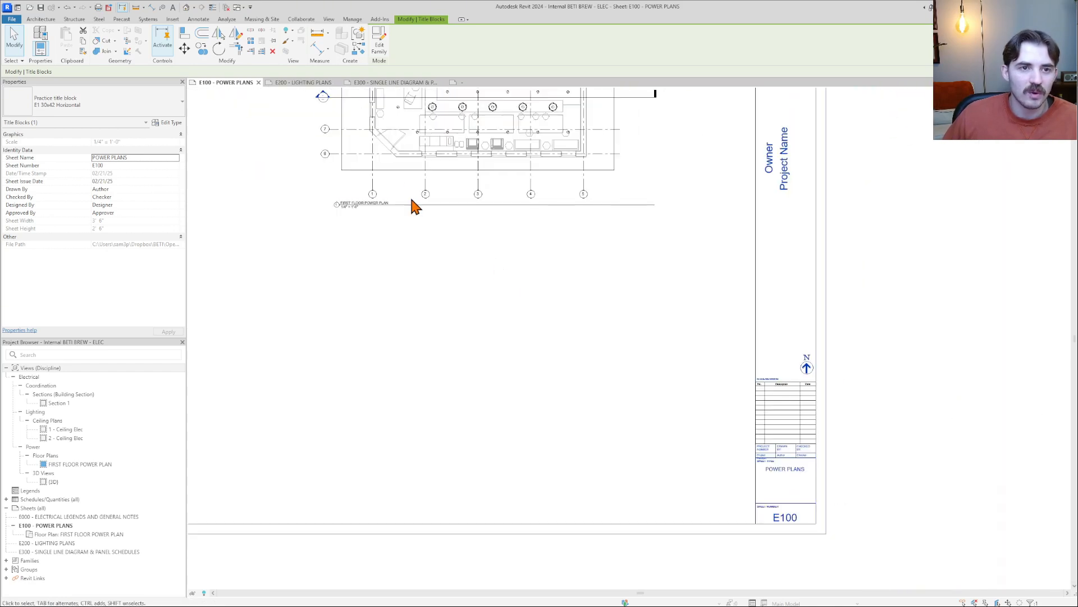
left_click(467, 84)
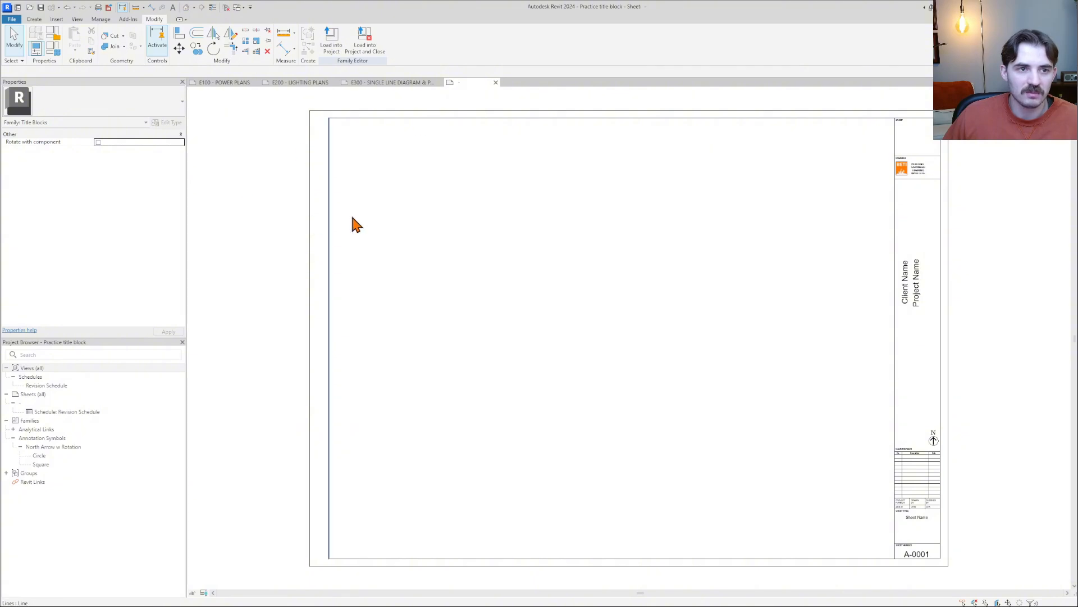
scroll(934, 440, "up", 3)
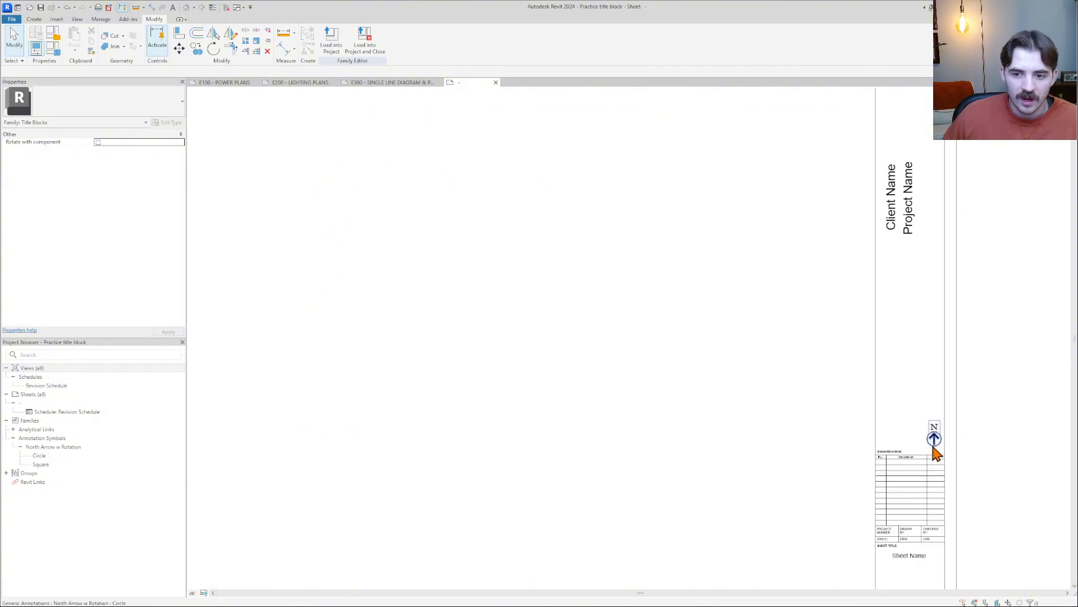
left_click(934, 446)
double_click(935, 449)
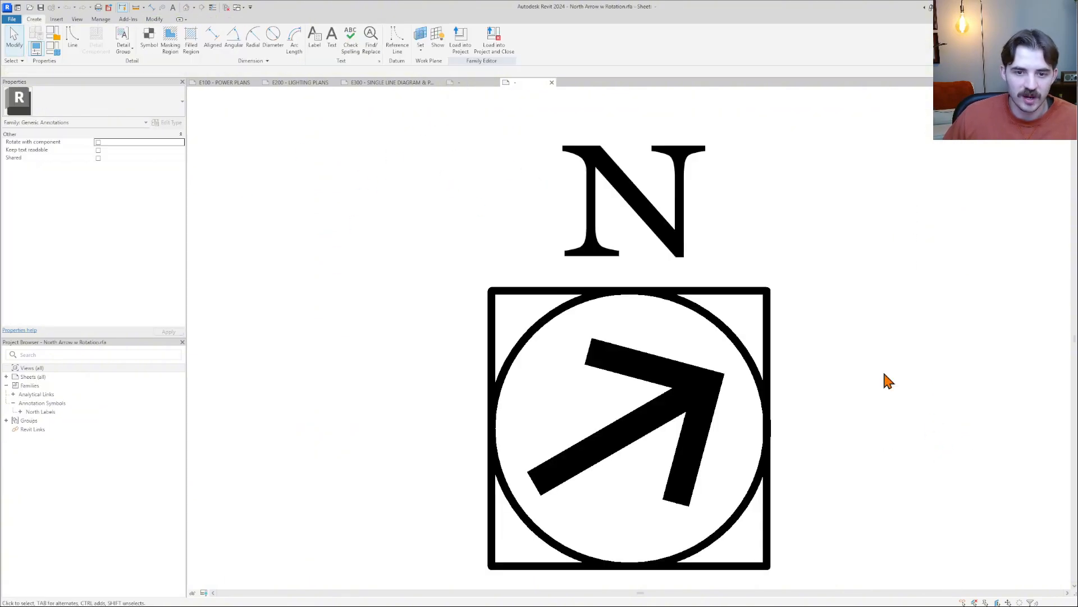
left_click(551, 82)
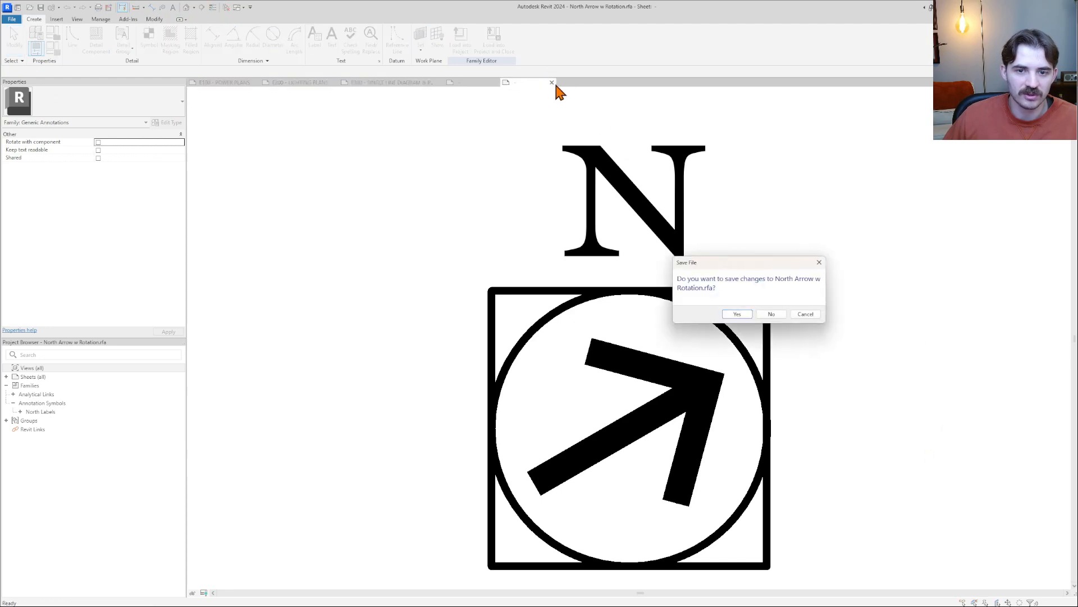
left_click(784, 316)
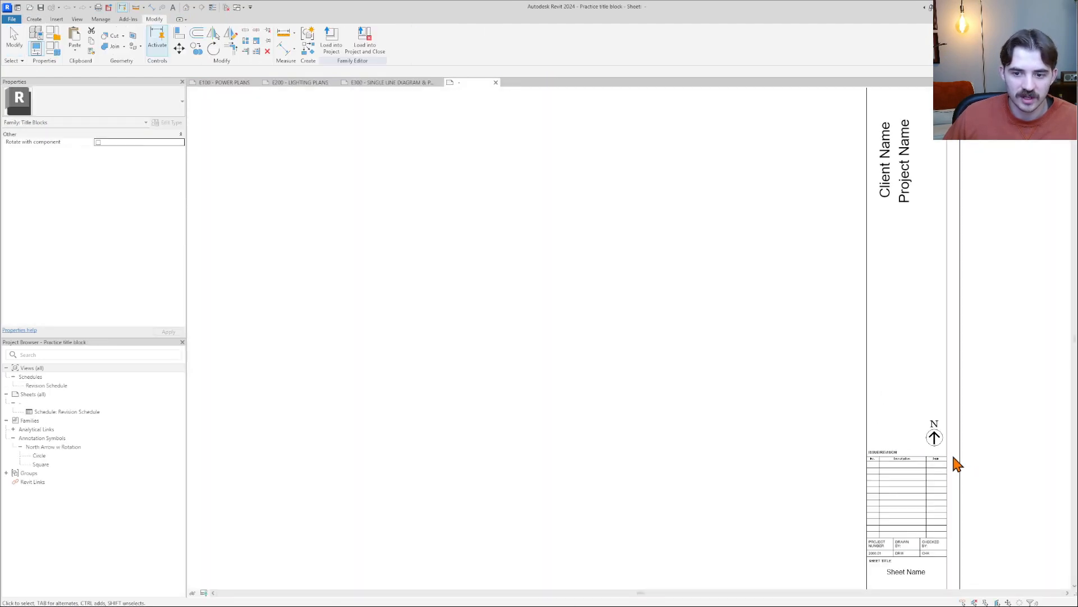
Associate the north arrow's North Angle with a new type-based family parameter named Angle
scroll(953, 458, "down", 2)
scroll(948, 452, "up", 3)
left_click(941, 449)
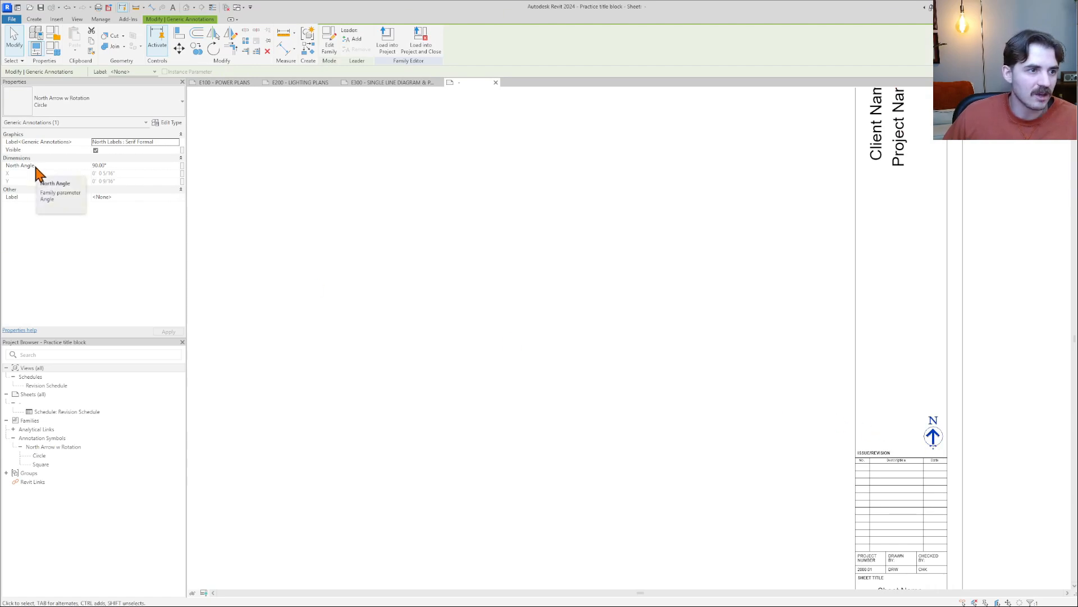
left_click(182, 166)
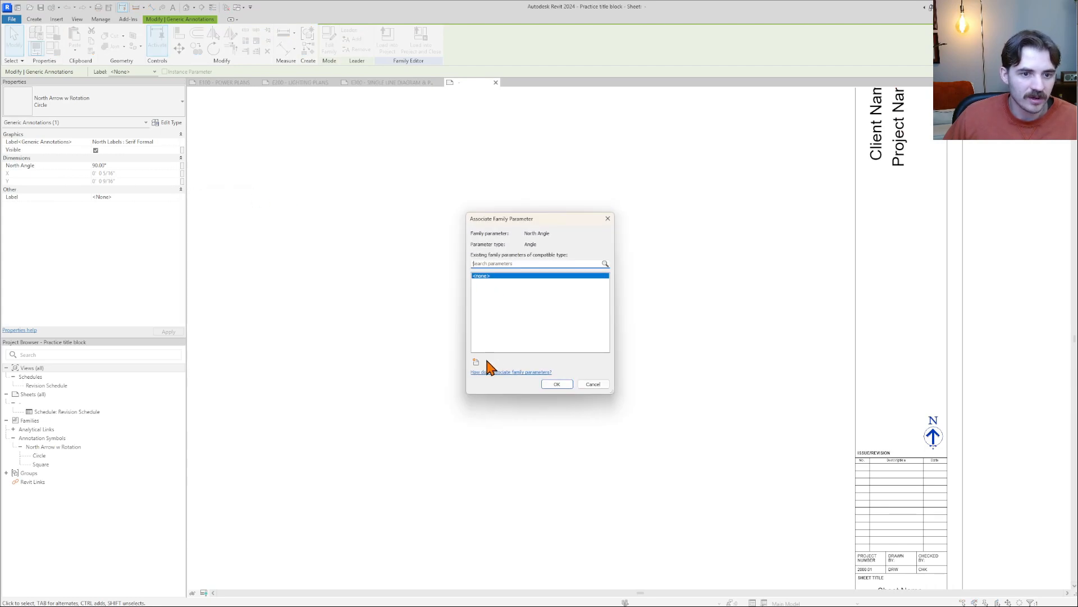
left_click(608, 218)
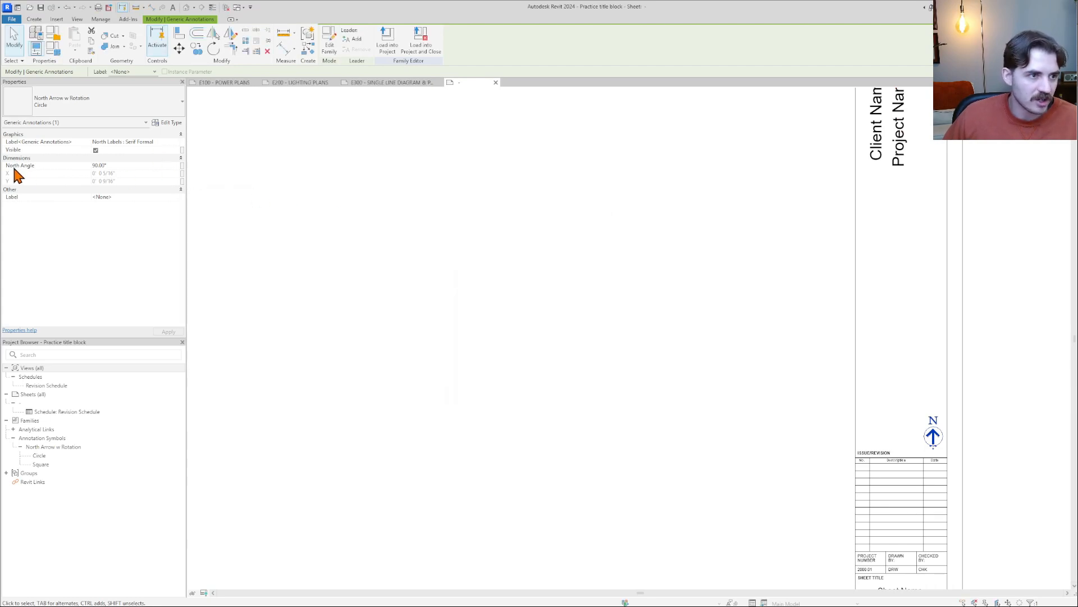
left_click(182, 166)
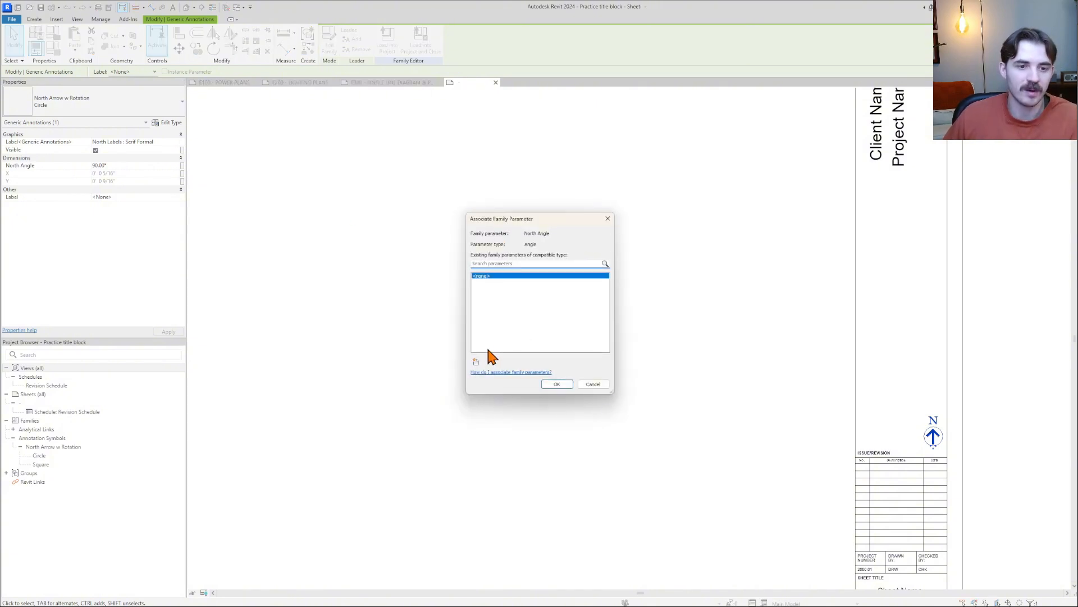
left_click(476, 361)
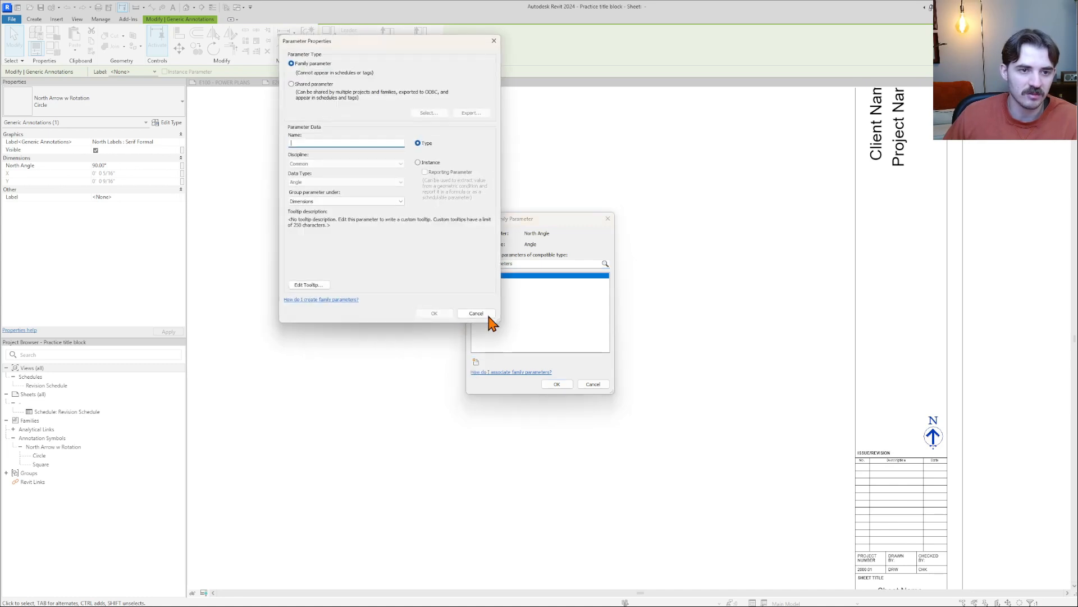
type("an")
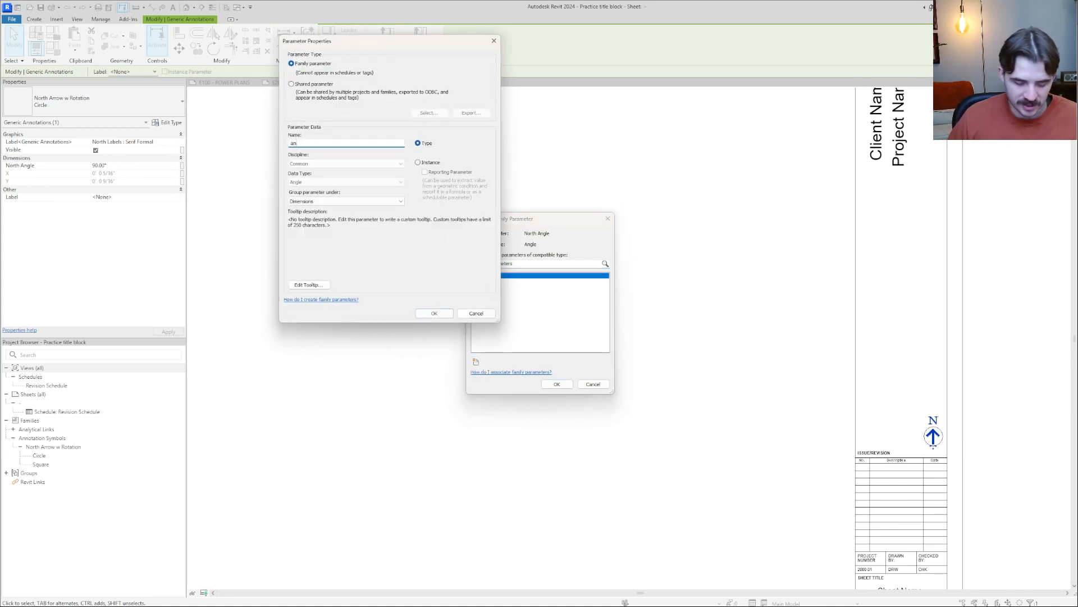
left_click(435, 313)
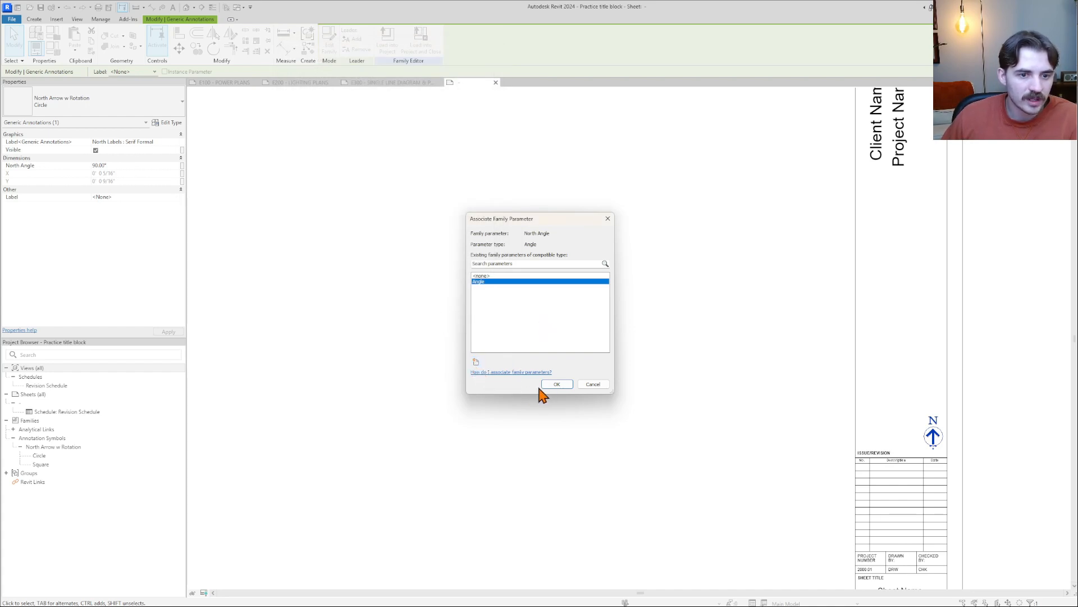
left_click(555, 384)
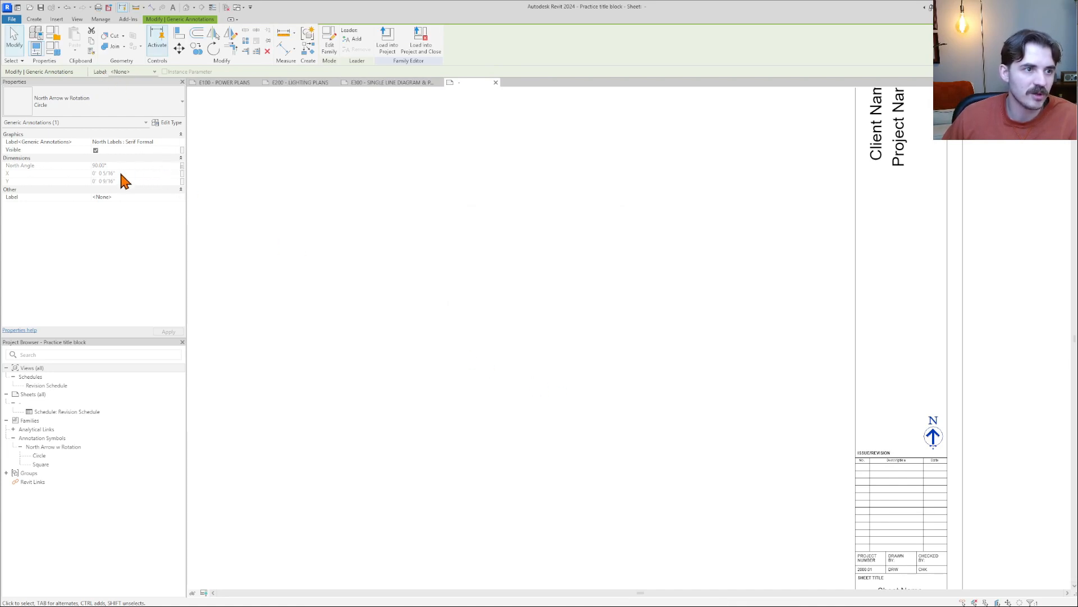
Review the Angle parameter in the family types of the E1 30x42 Horizontal title block
left_click(55, 51)
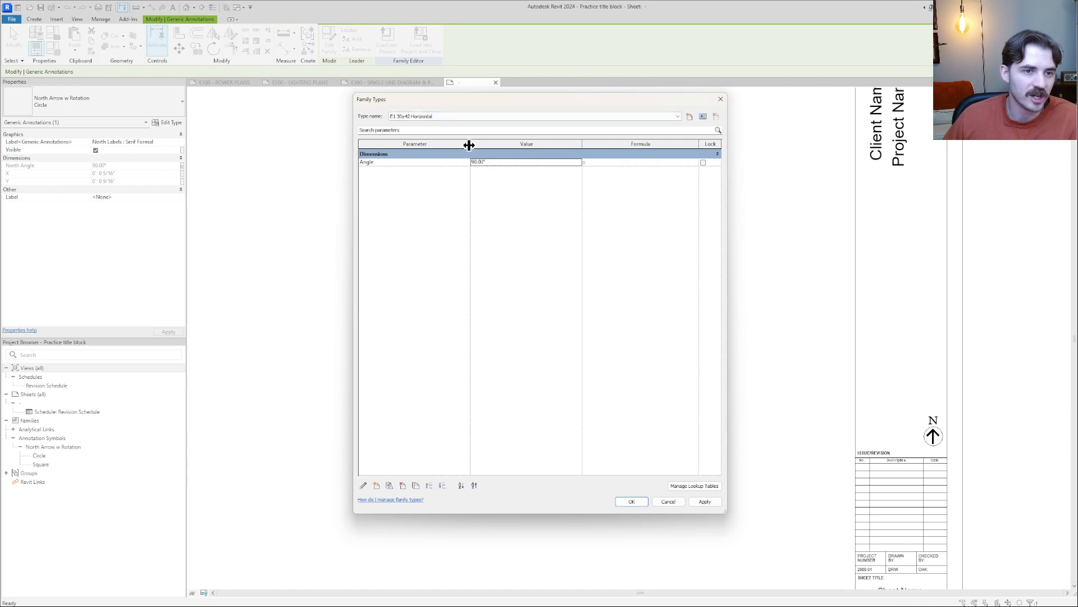
left_click(720, 99)
left_click(202, 201)
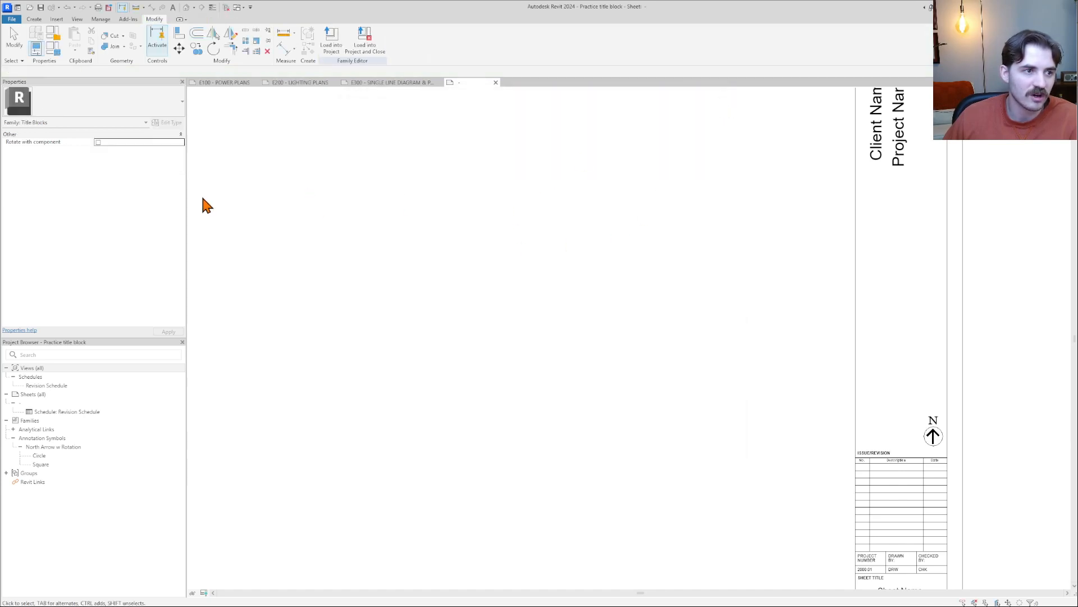
Define a new instance family parameter named North Arrow On for the north arrow's Visible property
scroll(444, 250, "down", 3)
scroll(679, 366, "up", 2)
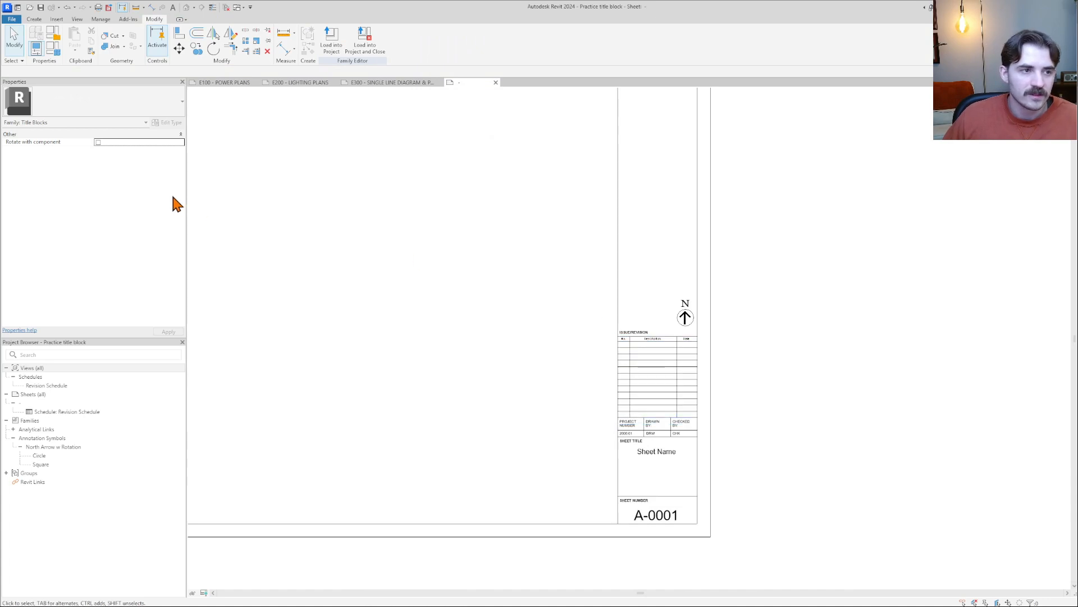
left_click(685, 317)
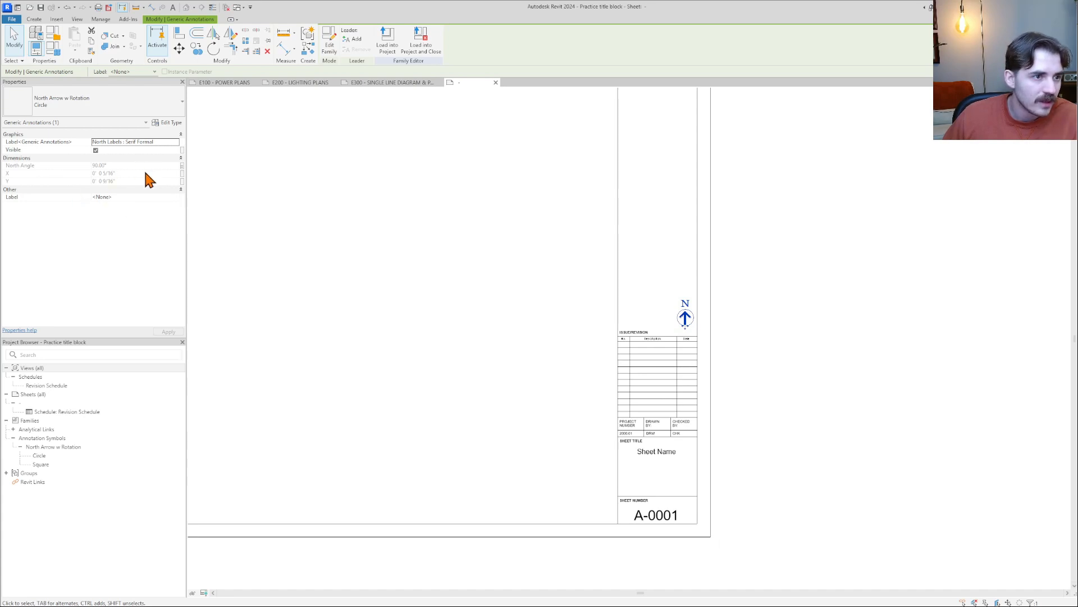
left_click(182, 150)
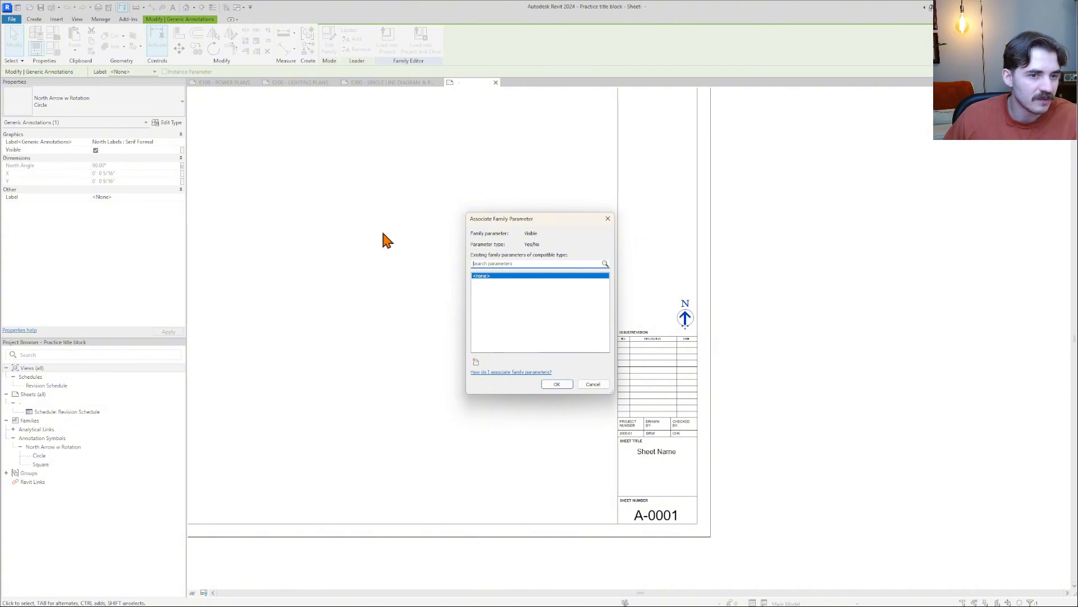
left_click(477, 363)
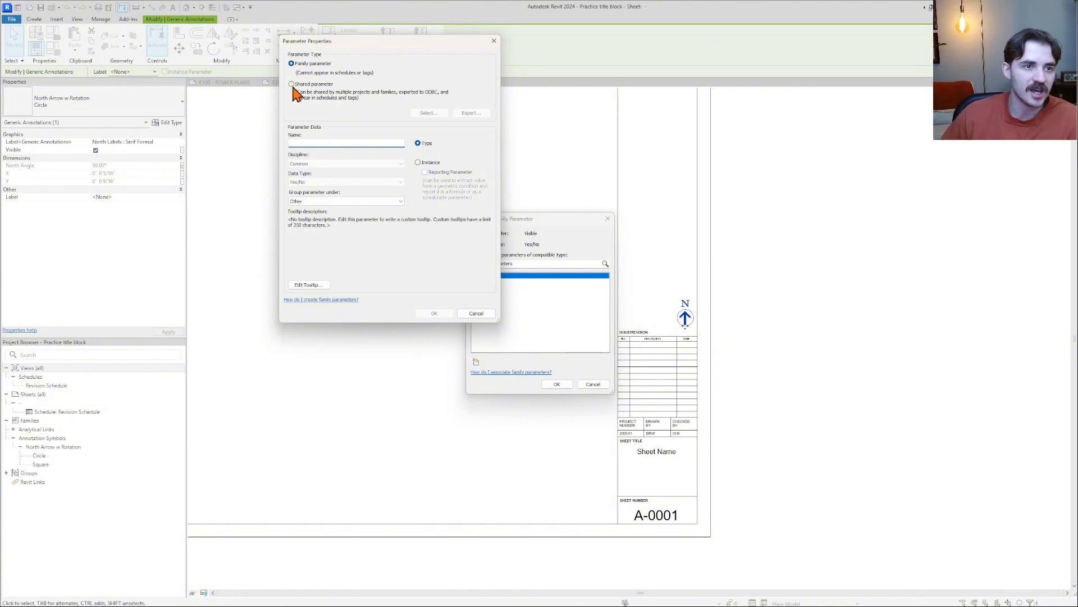
left_click(419, 163)
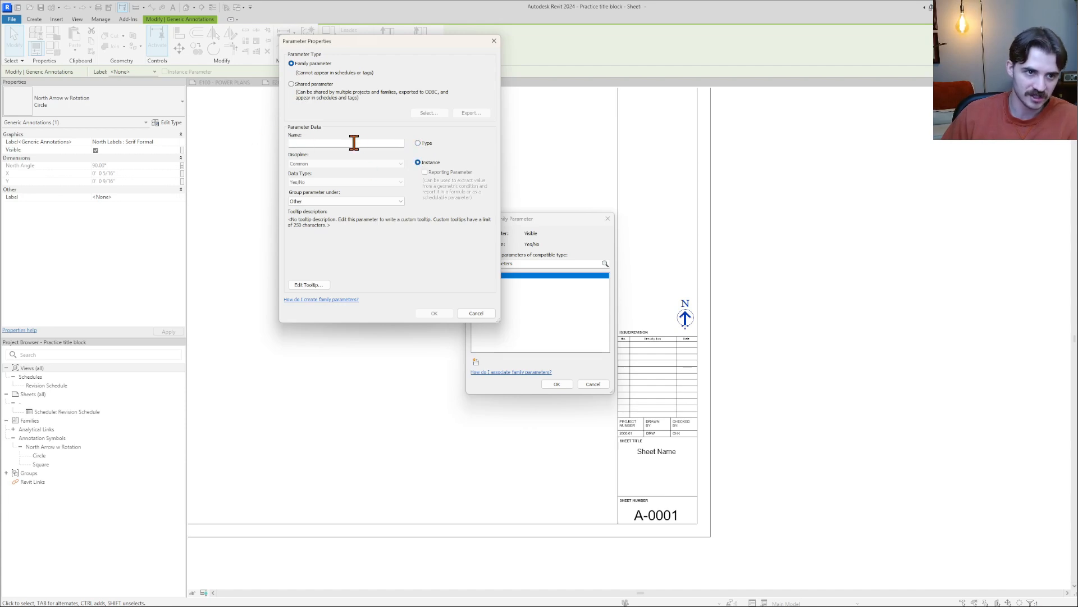
type("Nort")
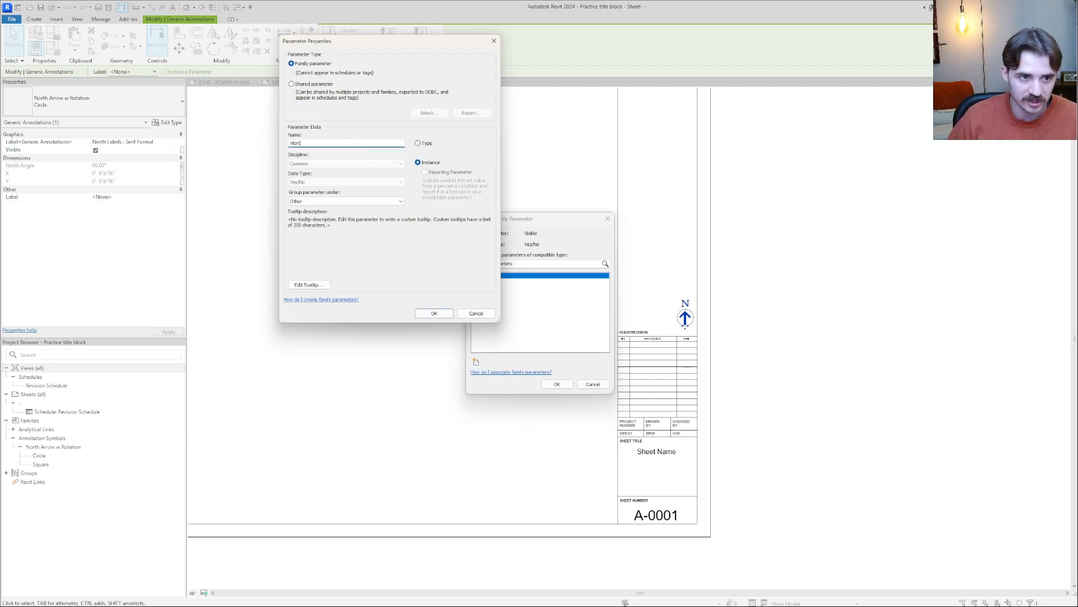
type("h Arrow On")
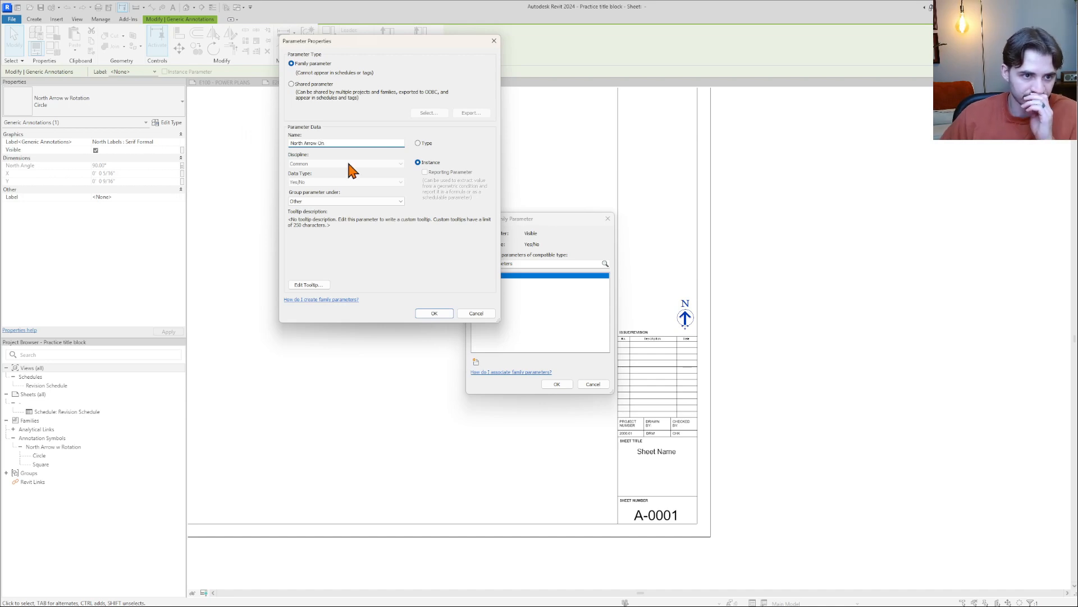
Group the North Arrow On parameter under Visibility and associate it with the north arrow's Visible property
left_click(342, 201)
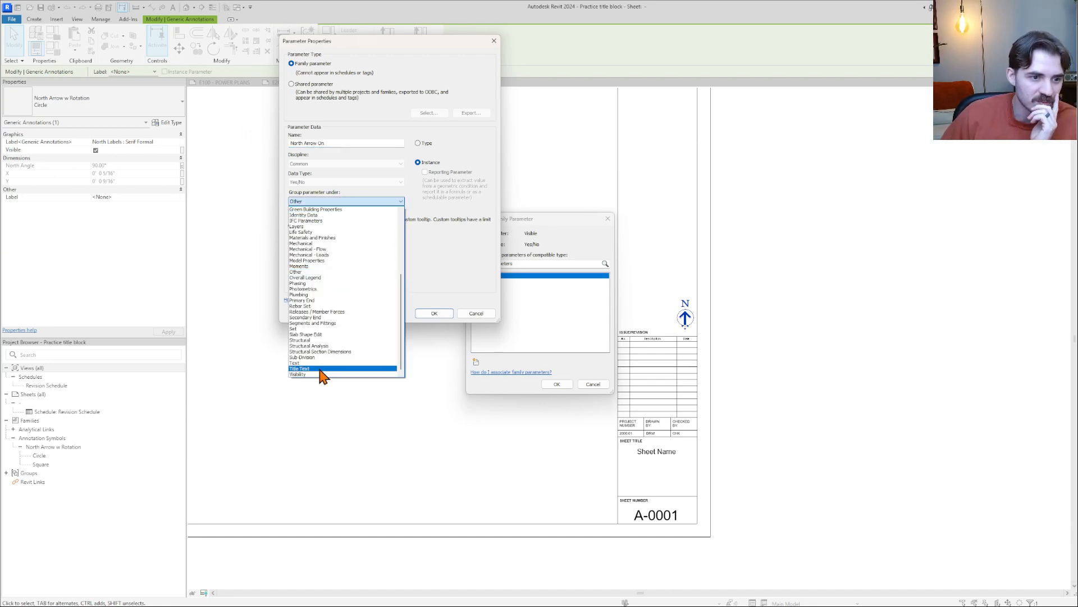
left_click(318, 374)
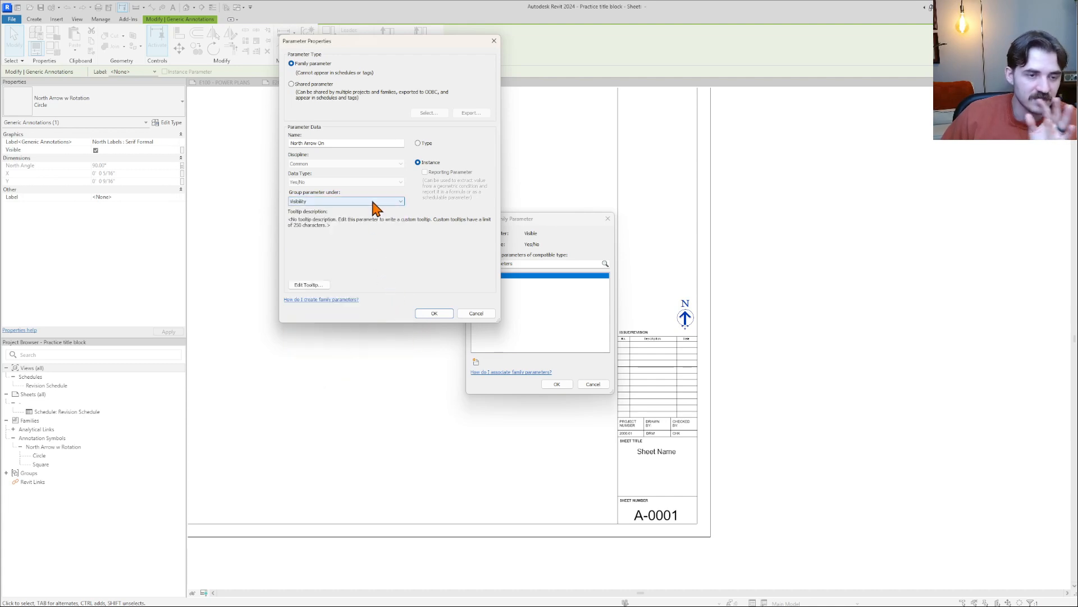
left_click(337, 203)
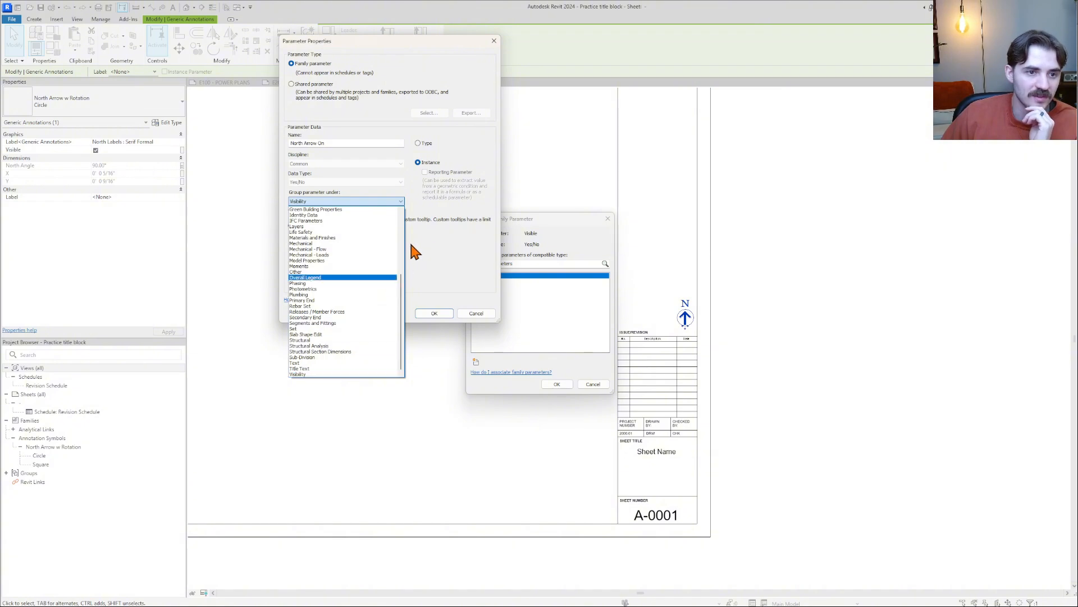
left_click(425, 236)
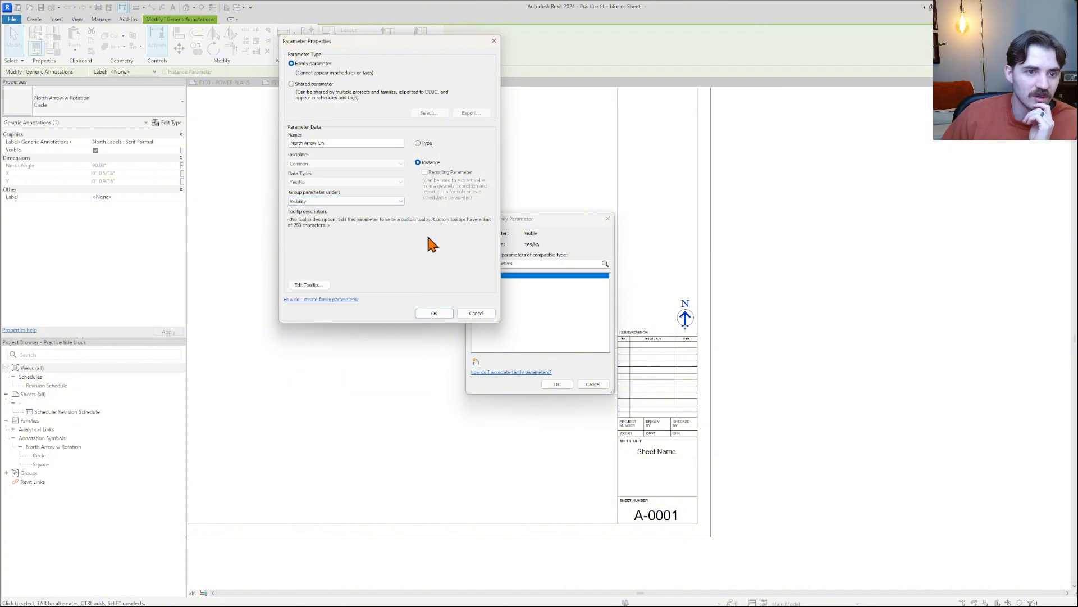
left_click(434, 314)
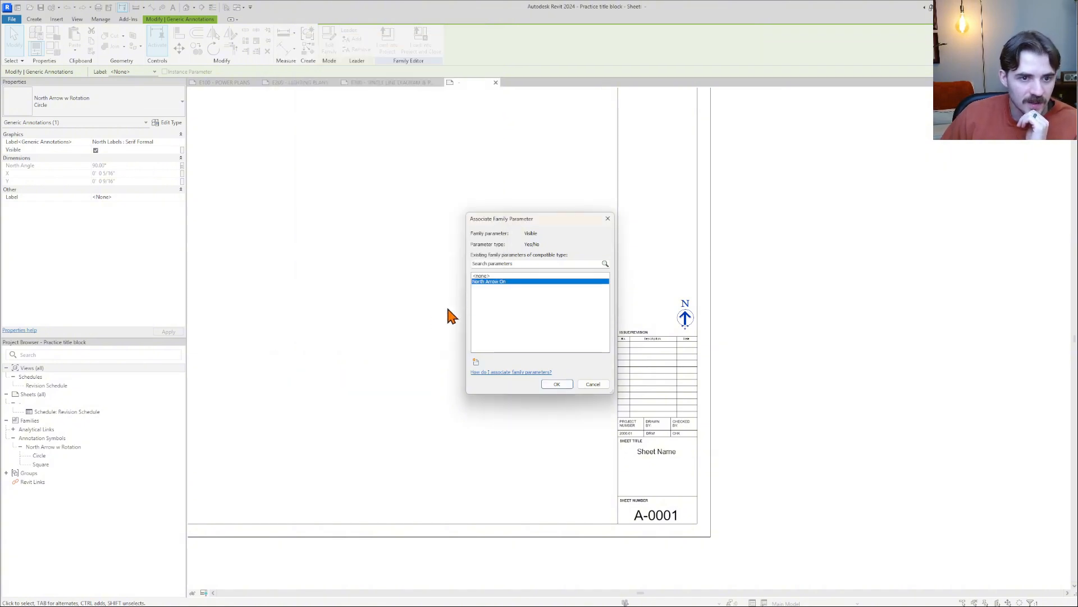
left_click(557, 384)
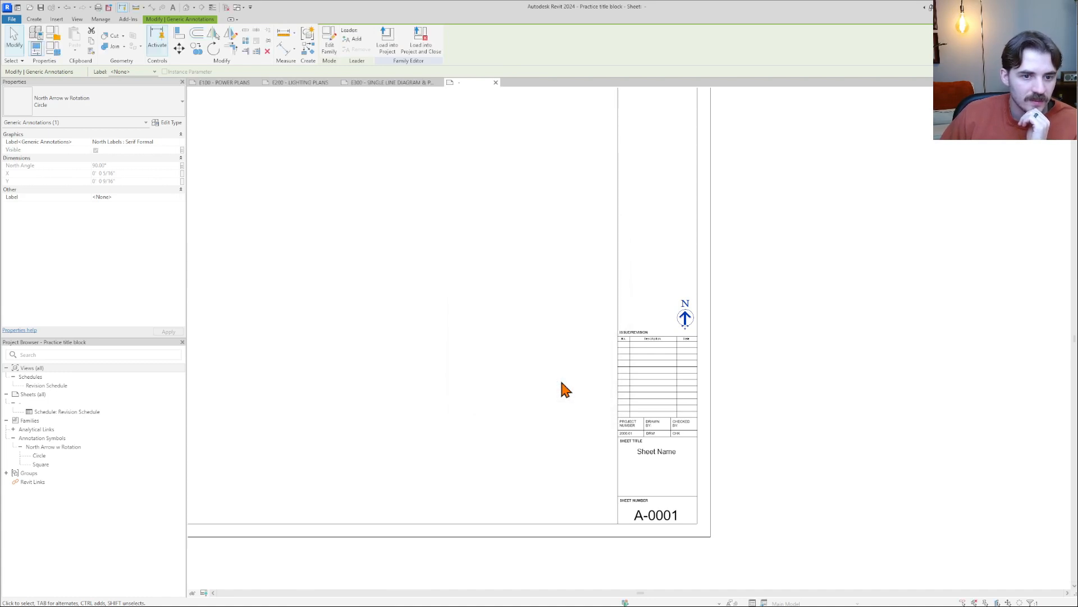
Load the updated Practice title block family into the project, overwriting the existing version without its parameter values
left_click(396, 52)
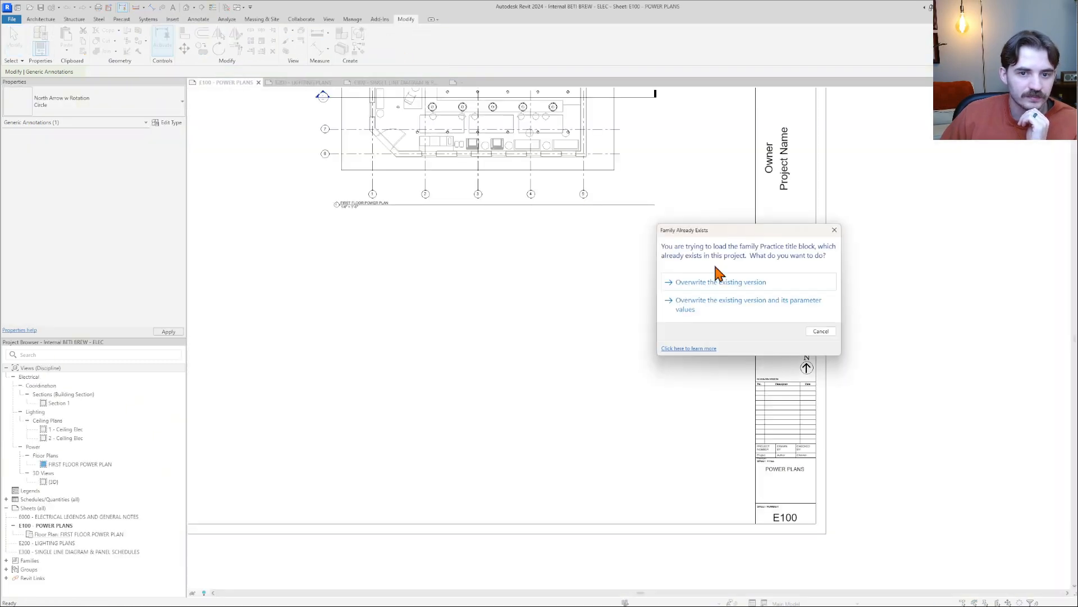
left_click(768, 282)
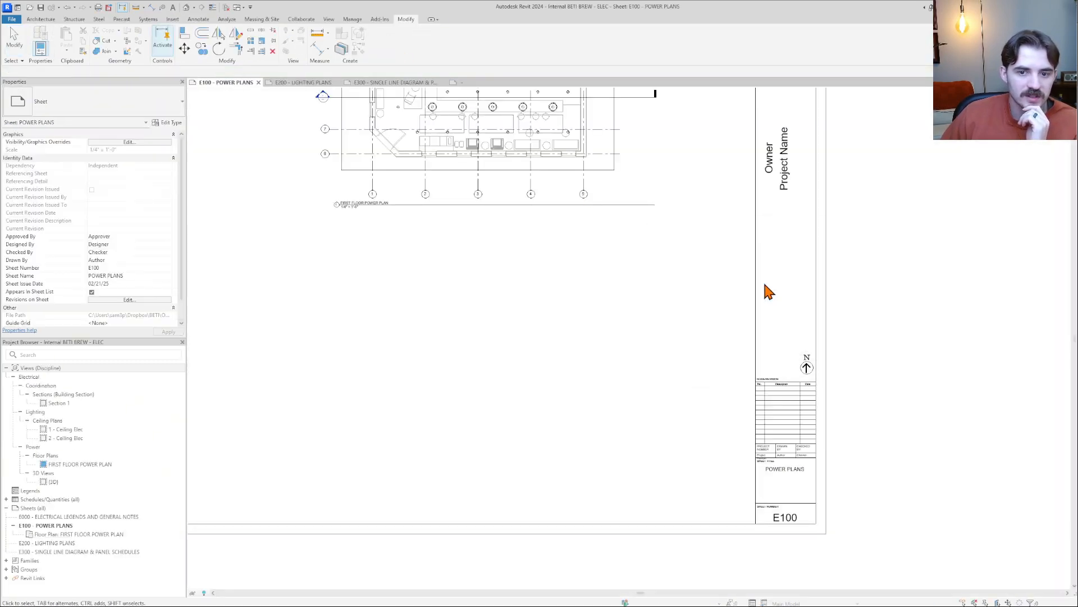
Turn off North Arrow On for the title block on sheet E100
left_click(825, 365)
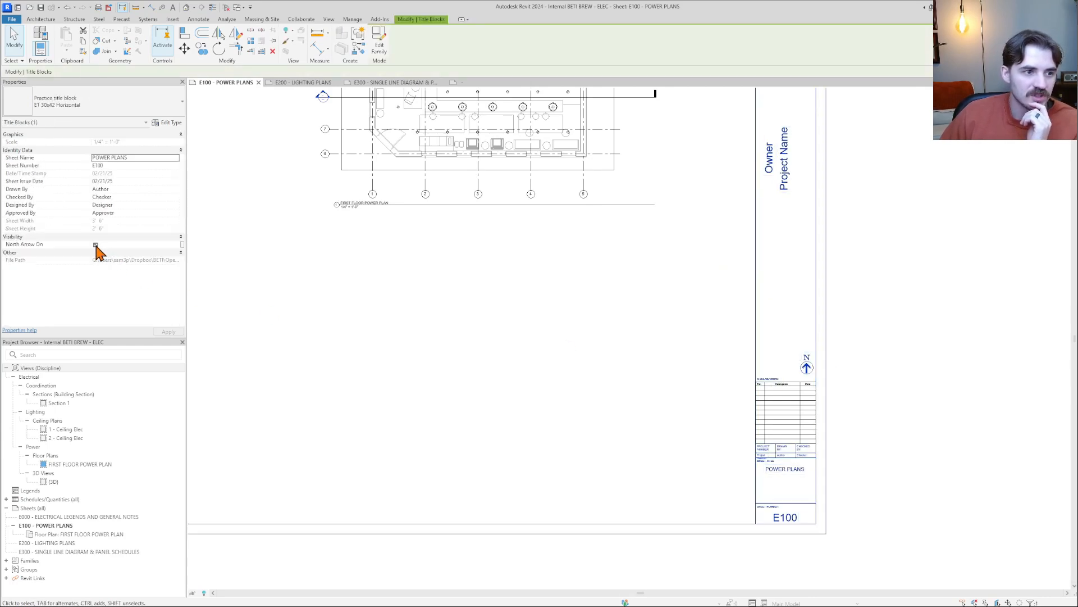
middle_click(536, 328)
middle_click(536, 329)
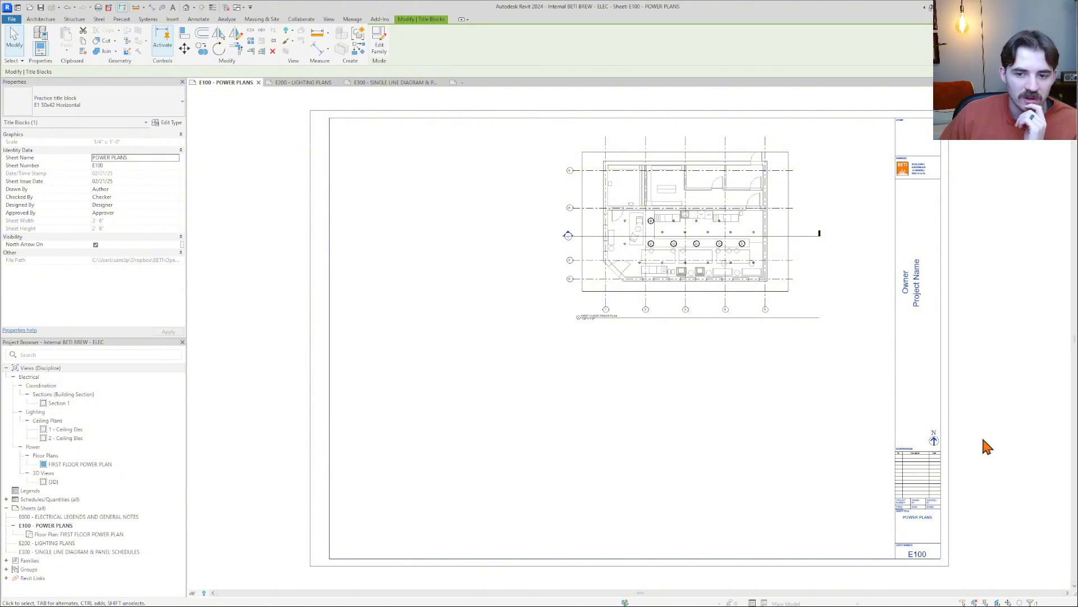
left_click(96, 245)
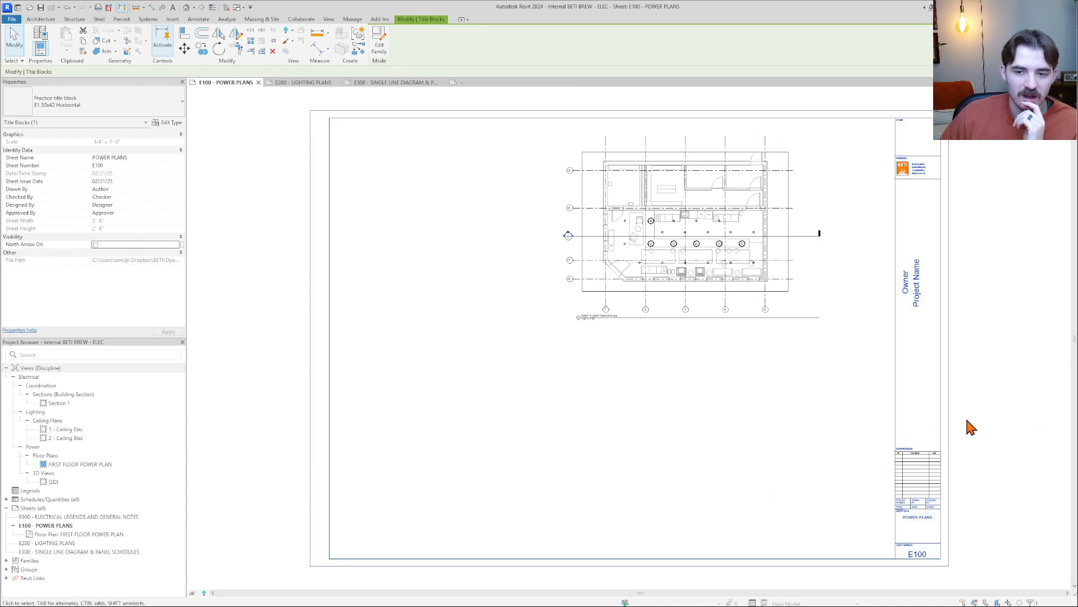
Select all instances of the title block in the entire project and check their shared North Arrow On setting
right_click(949, 424)
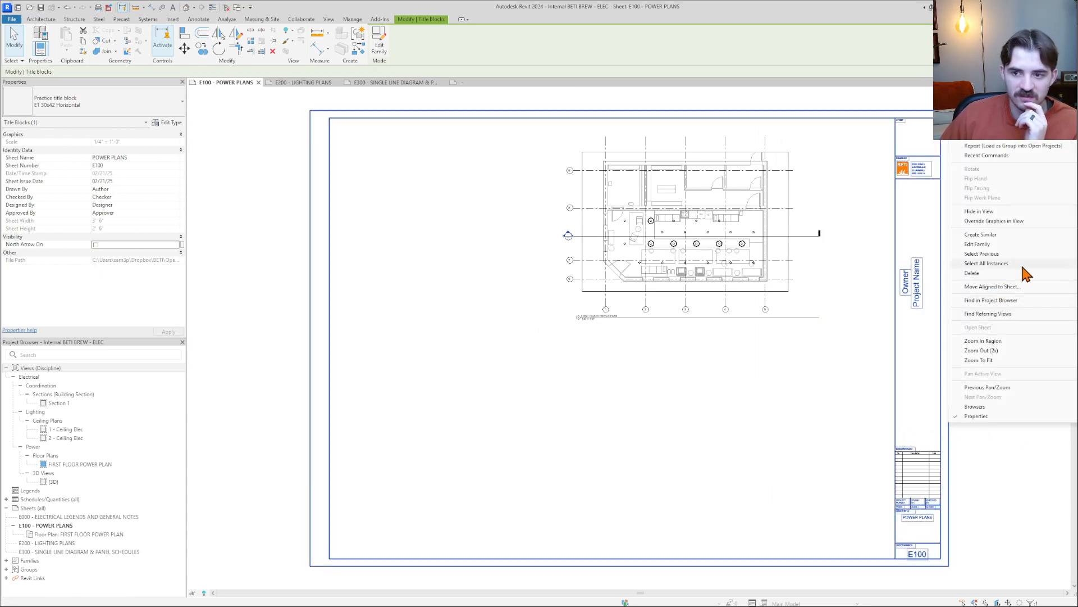
left_click(1077, 273)
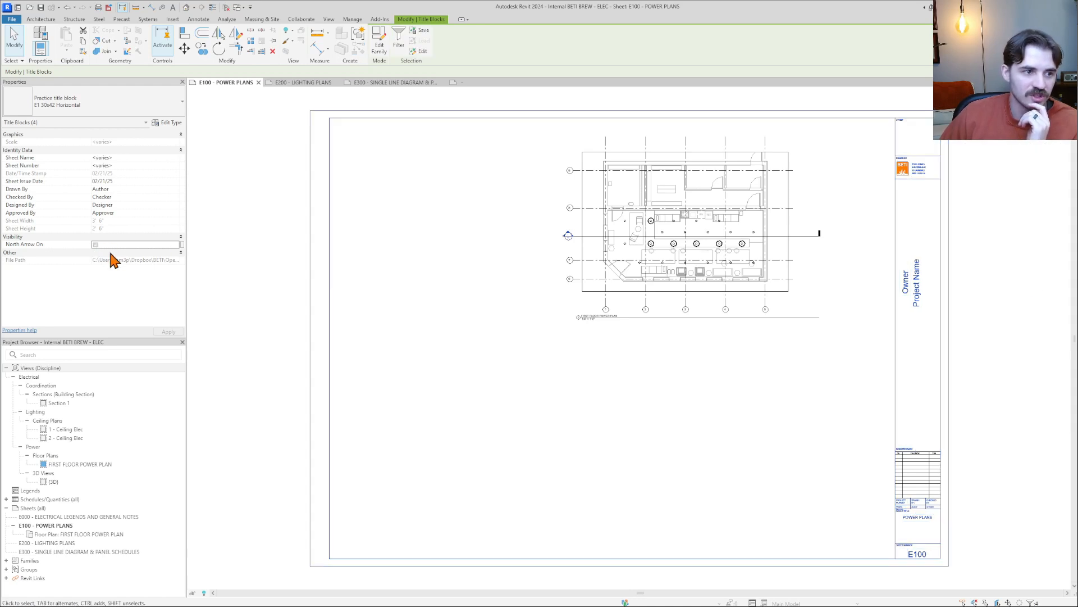
left_click(972, 422)
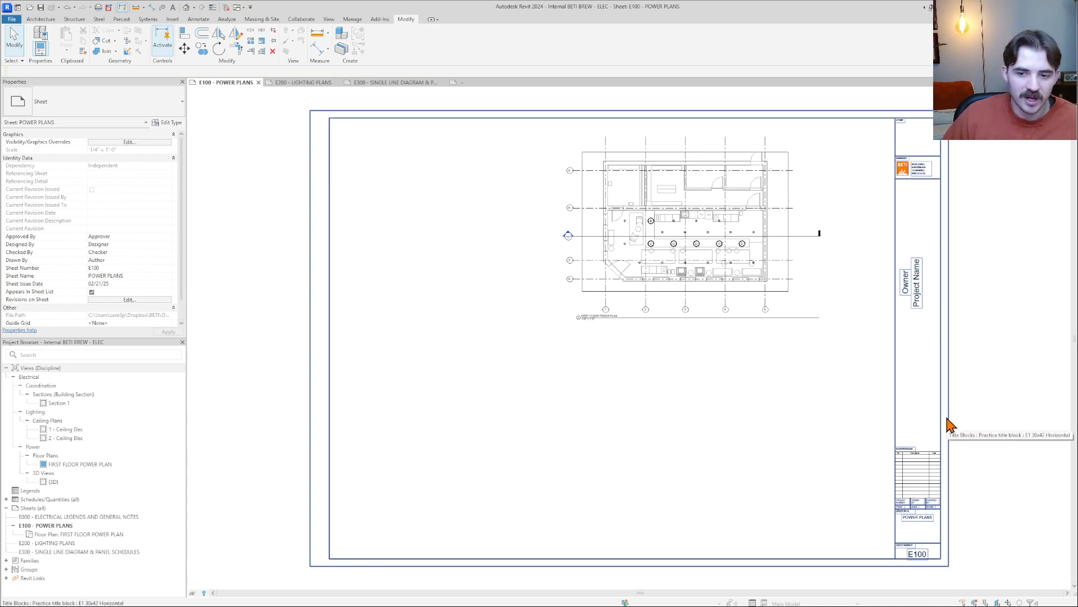
Turn North Arrow On back on for the E100 title block and set the Angle of its E1 30x42 Horizontal type to 0.00°
left_click(900, 442)
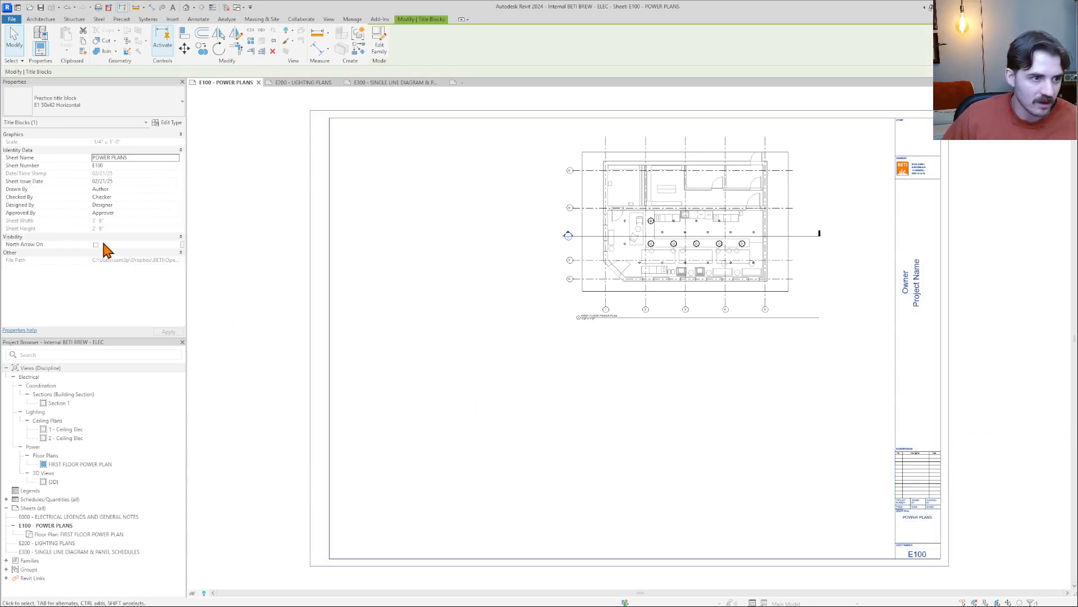
left_click(97, 245)
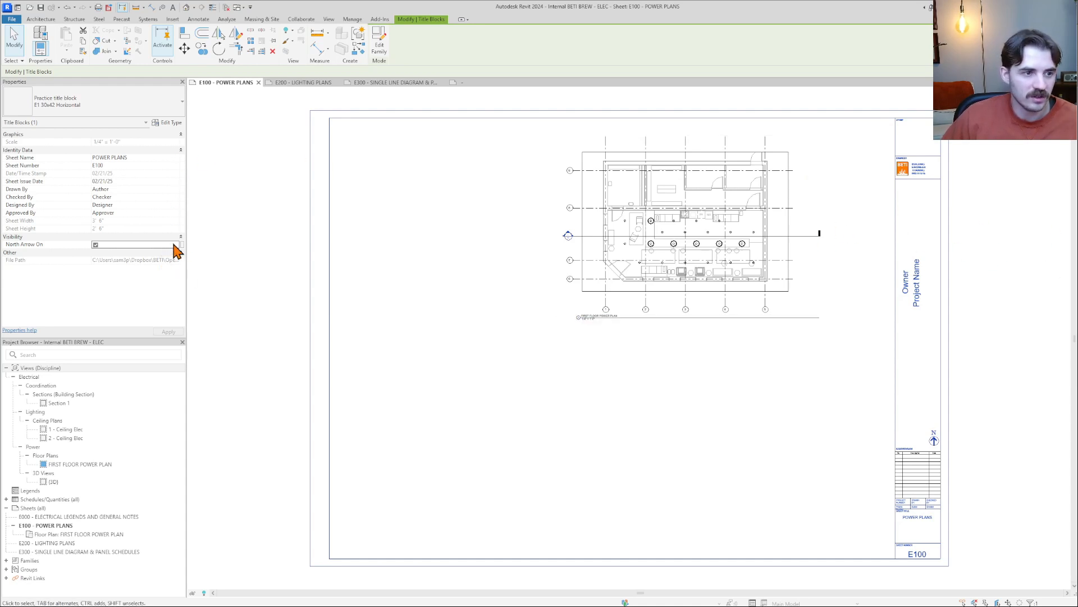
left_click(168, 122)
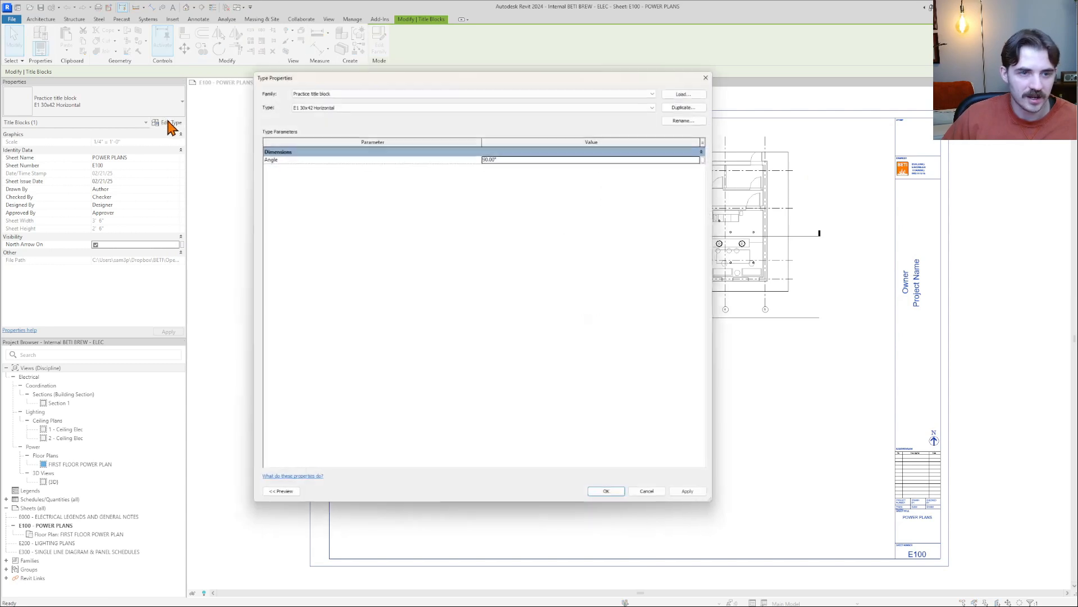
left_click_drag(570, 156, 483, 156)
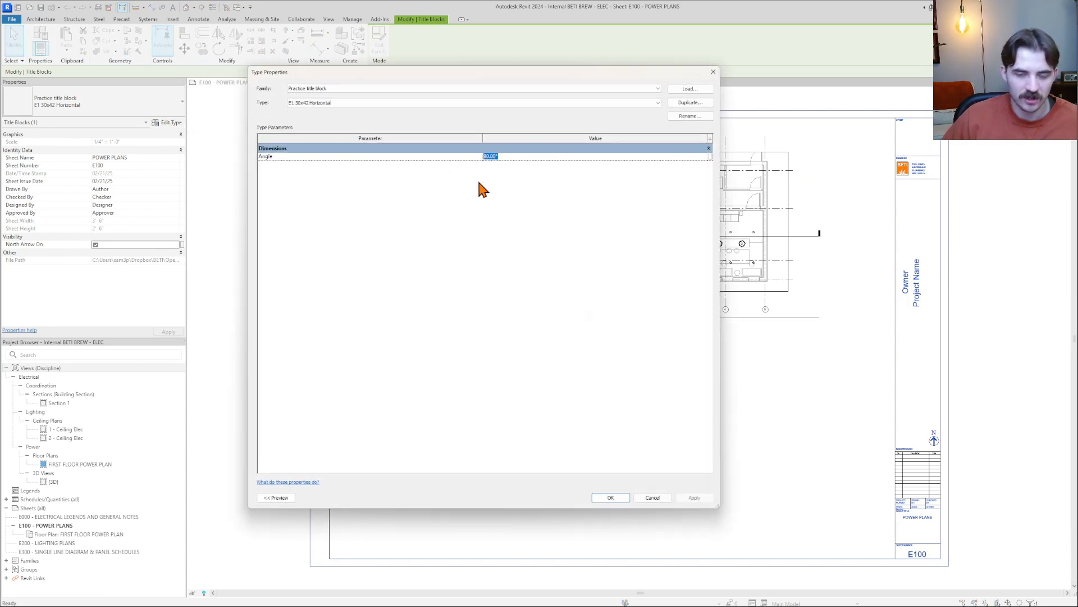
type("0")
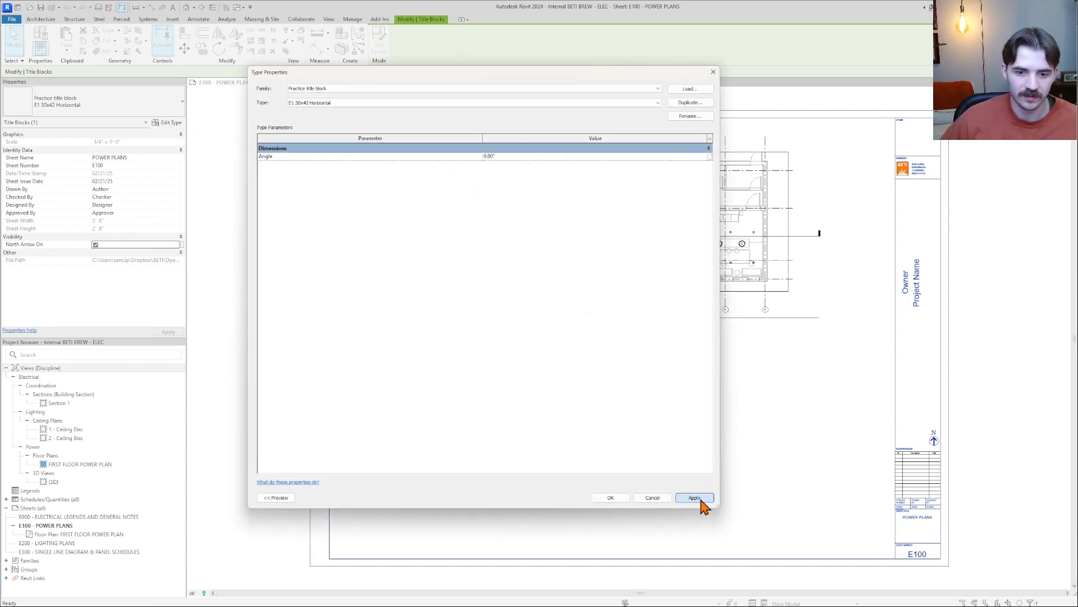
left_click(694, 497)
left_click(611, 498)
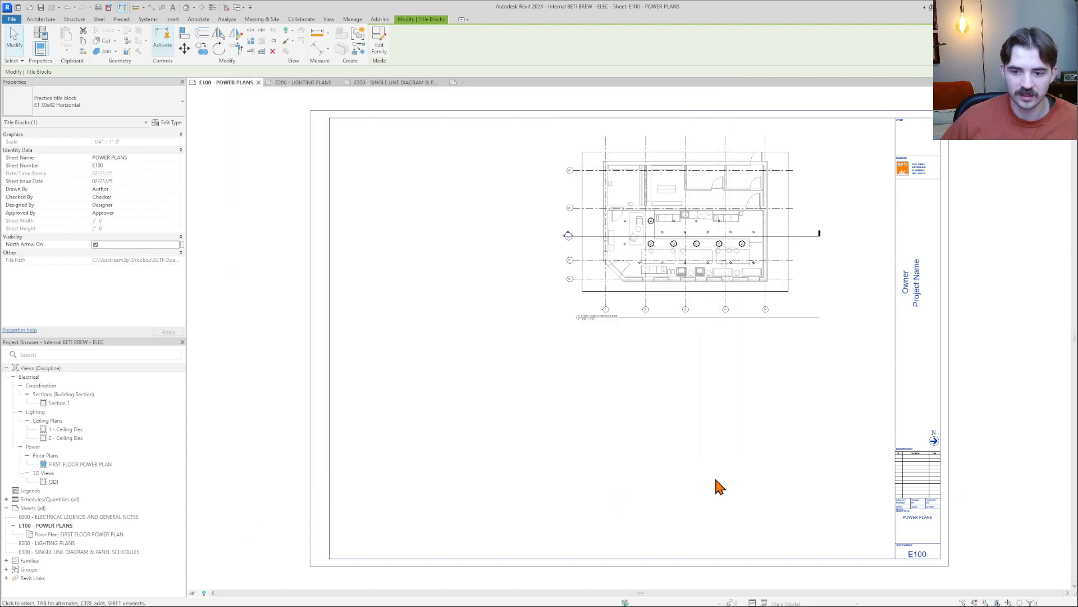
left_click(953, 465)
scroll(936, 450, "up", 4)
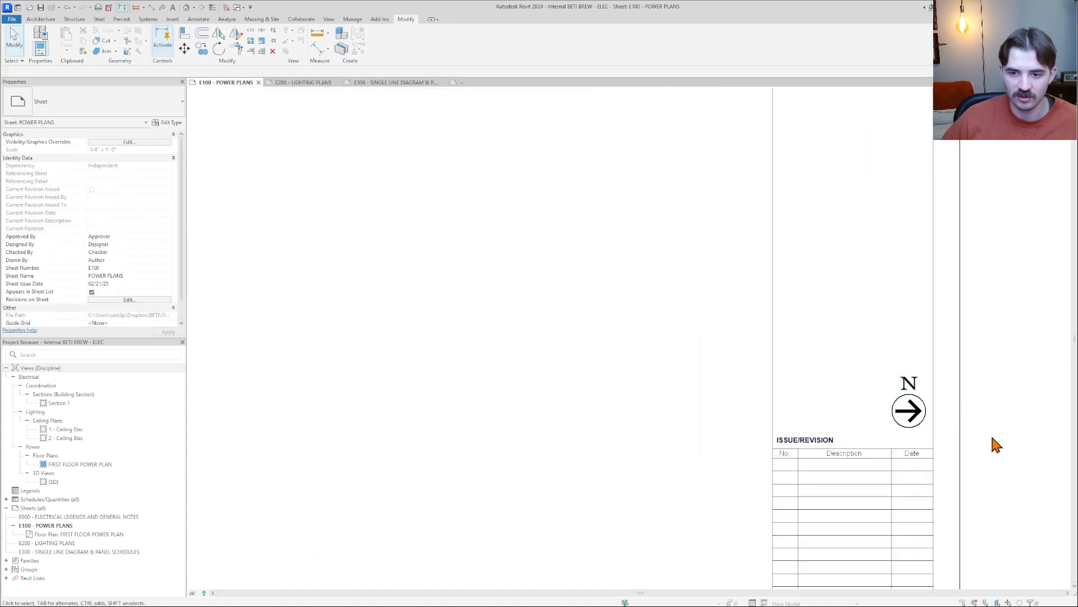
scroll(969, 446, "down", 5)
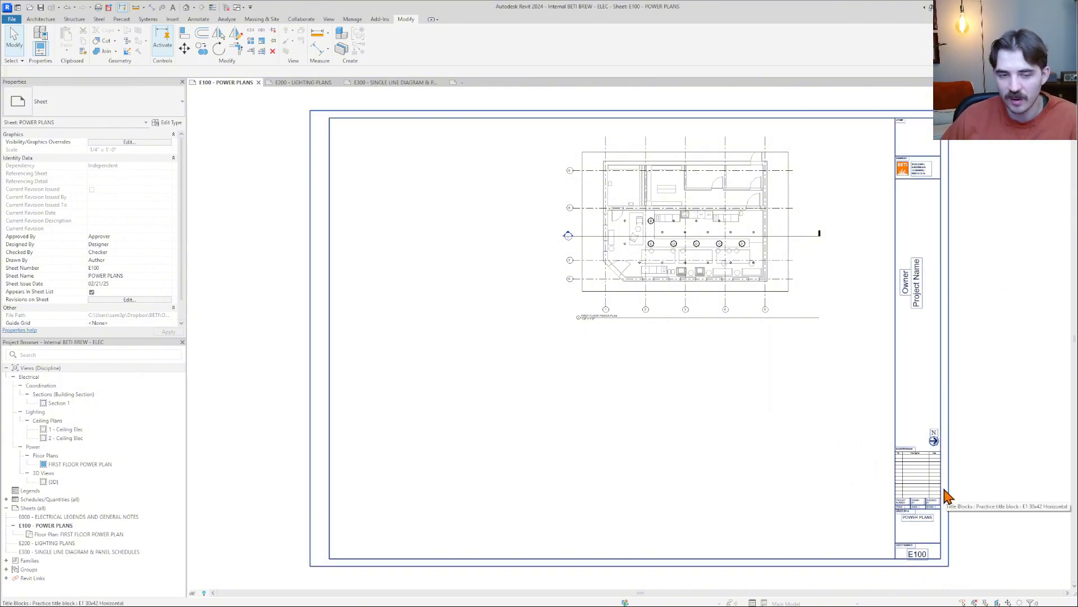
Set the Project Number label in the E100 title block to 42
left_click(903, 404)
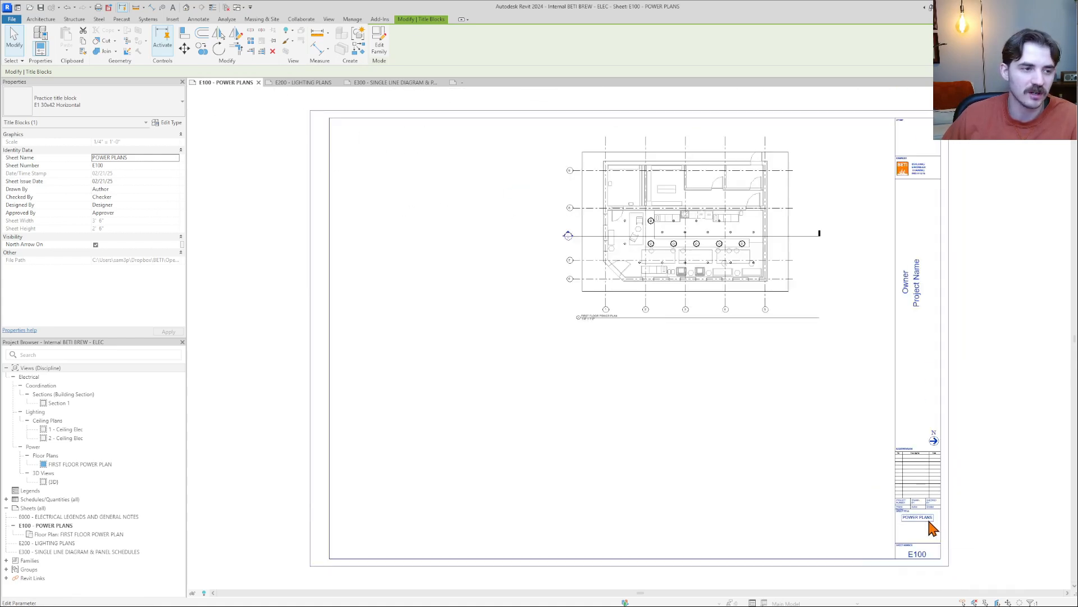
scroll(783, 491, "up", 1)
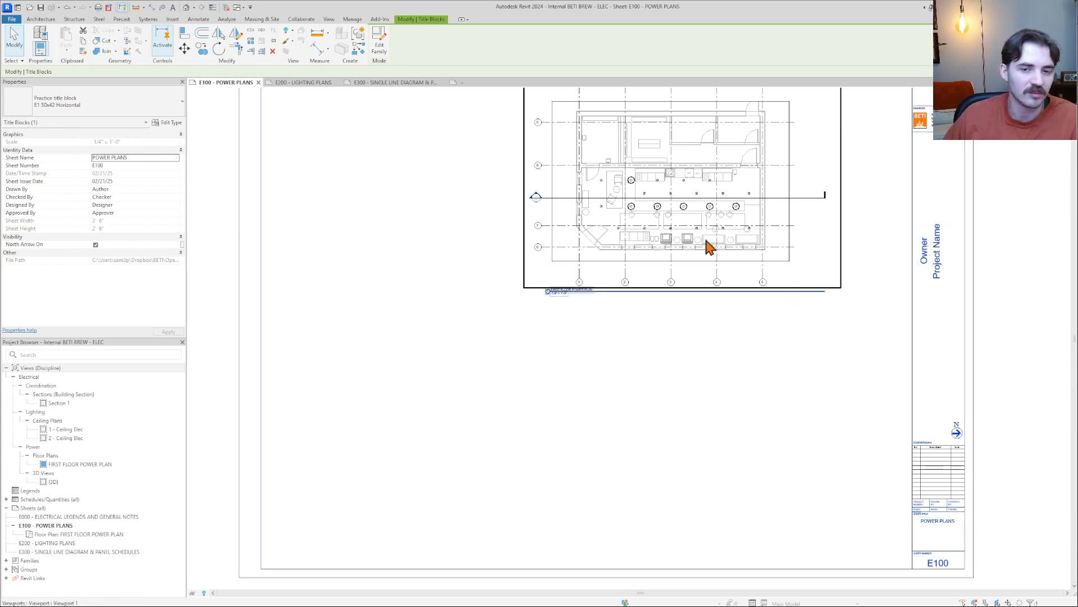
scroll(966, 506, "up", 5)
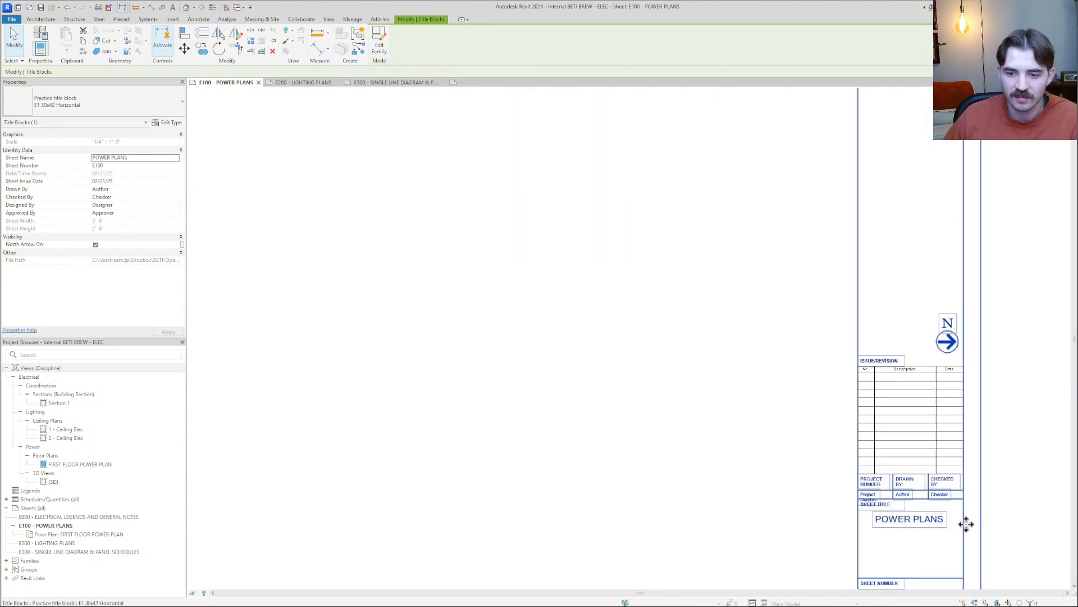
key("Escape")
scroll(803, 483, "up", 2)
left_click(765, 470)
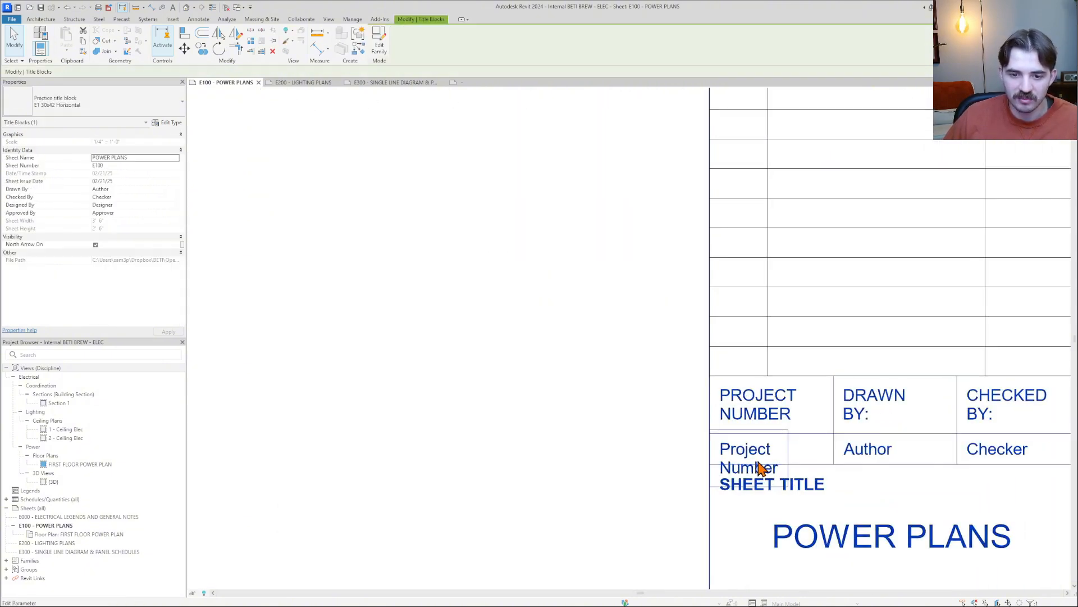
left_click(762, 461)
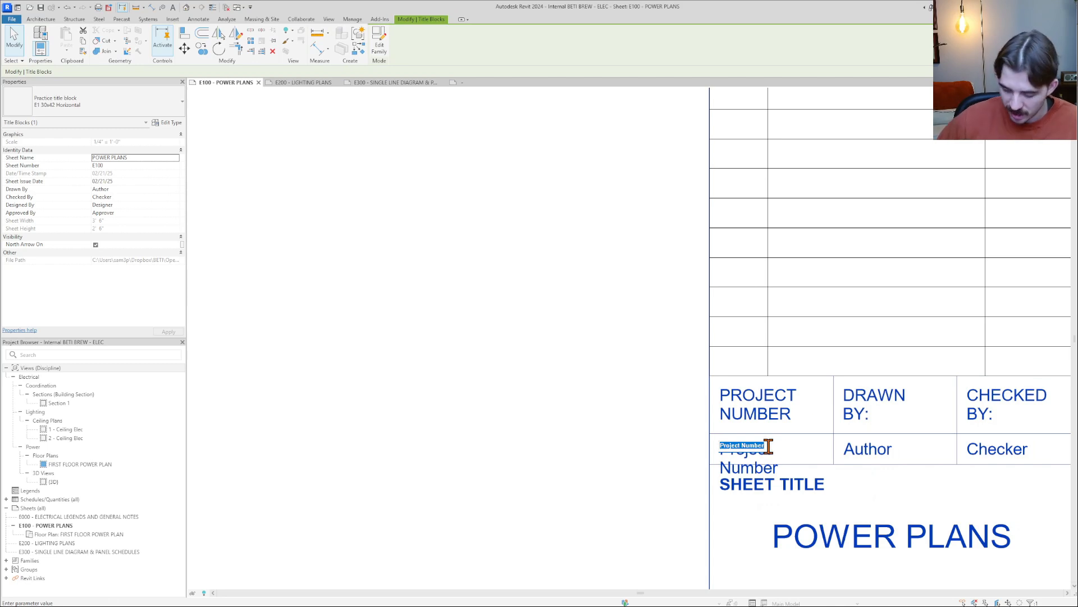
type("42")
left_click(804, 482)
Fill in the Drawn By field of the E100 title block with the drafter's initials in capitals
left_click(891, 449)
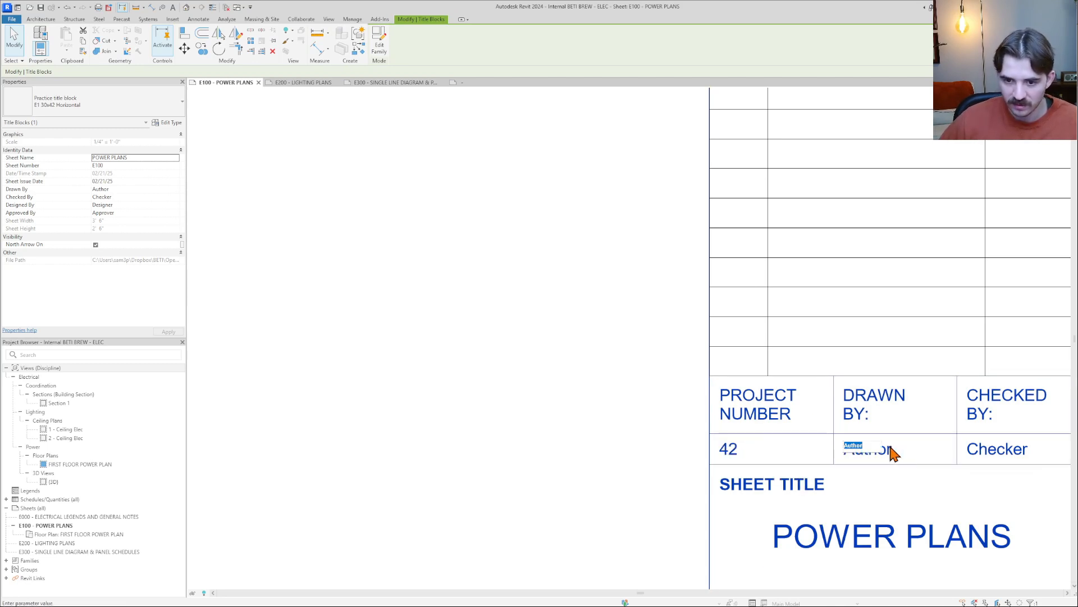
type("srm")
key("Return")
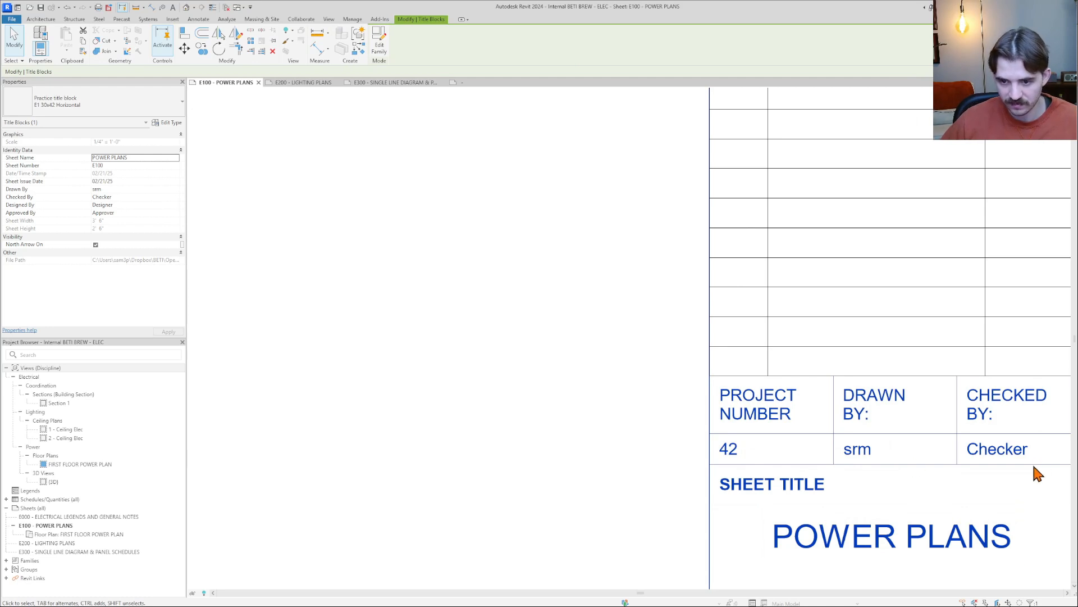
left_click(861, 449)
type("s")
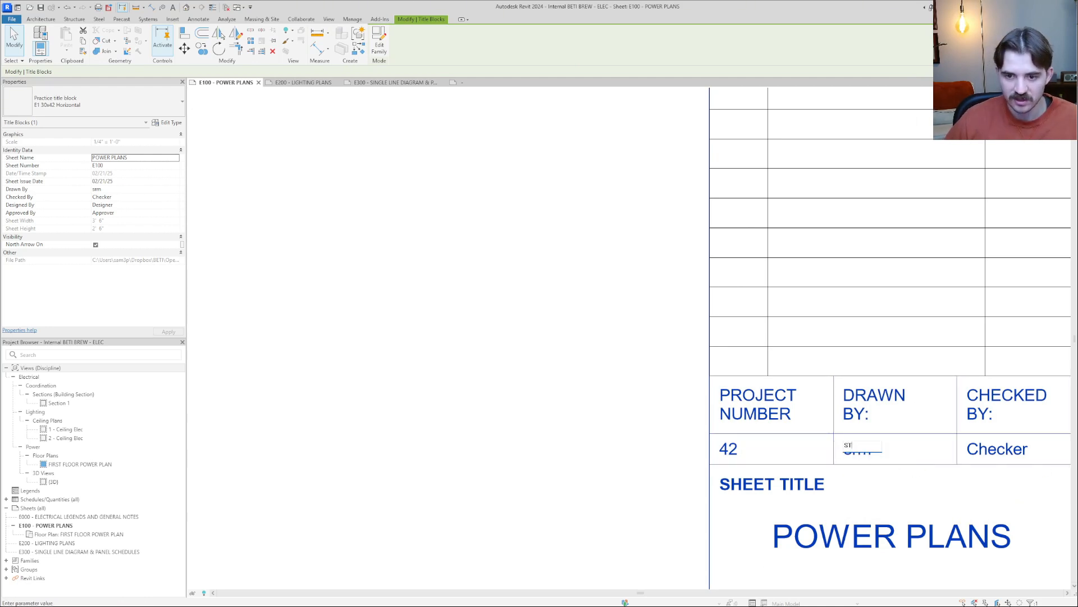
left_click(927, 501)
scroll(926, 501, "down", 4)
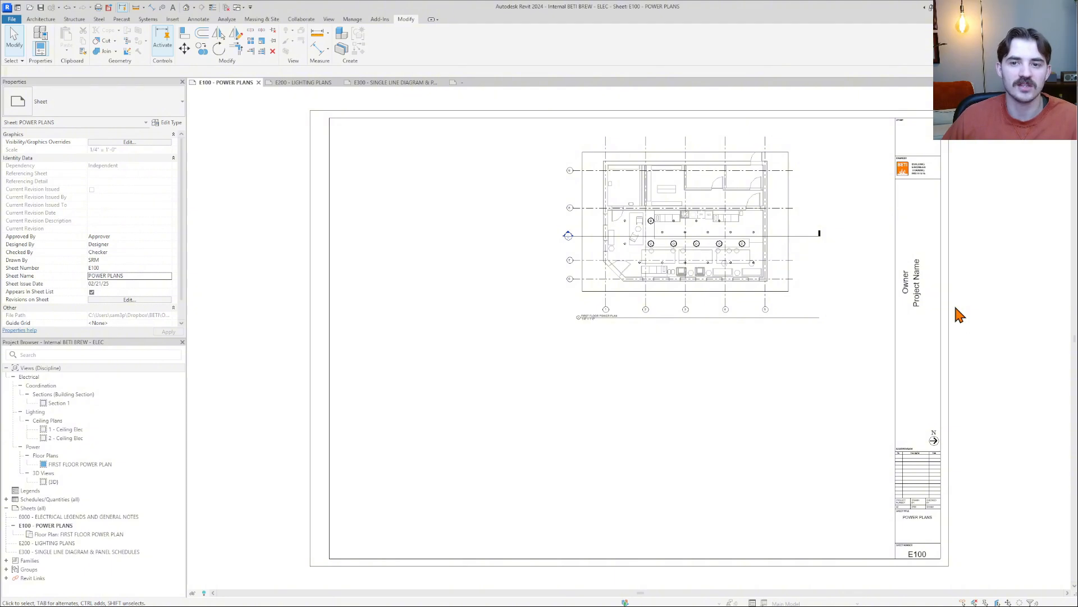
left_click(640, 250)
left_click(480, 253)
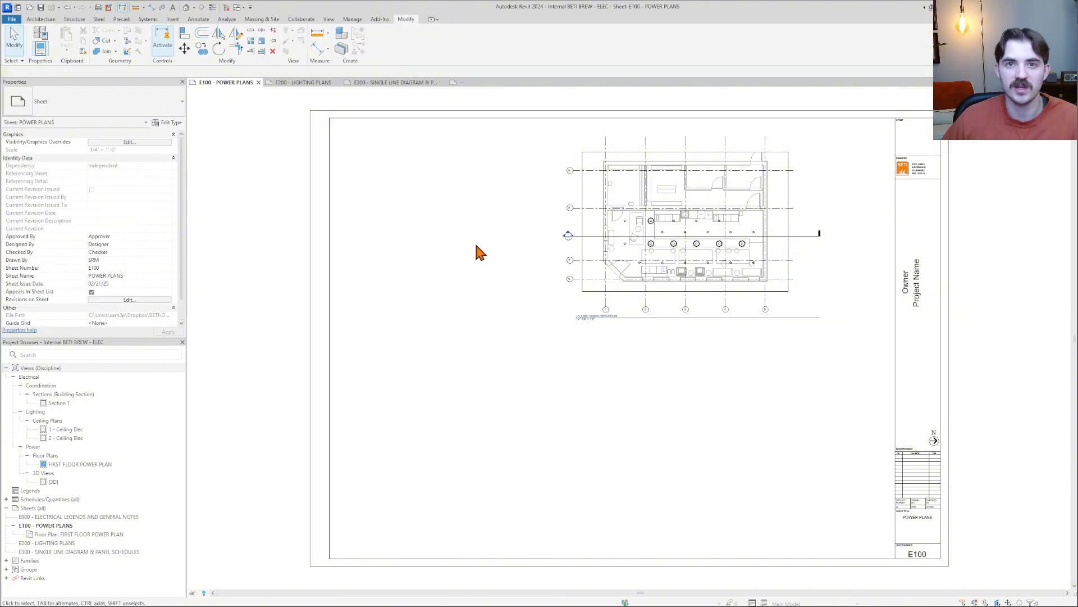